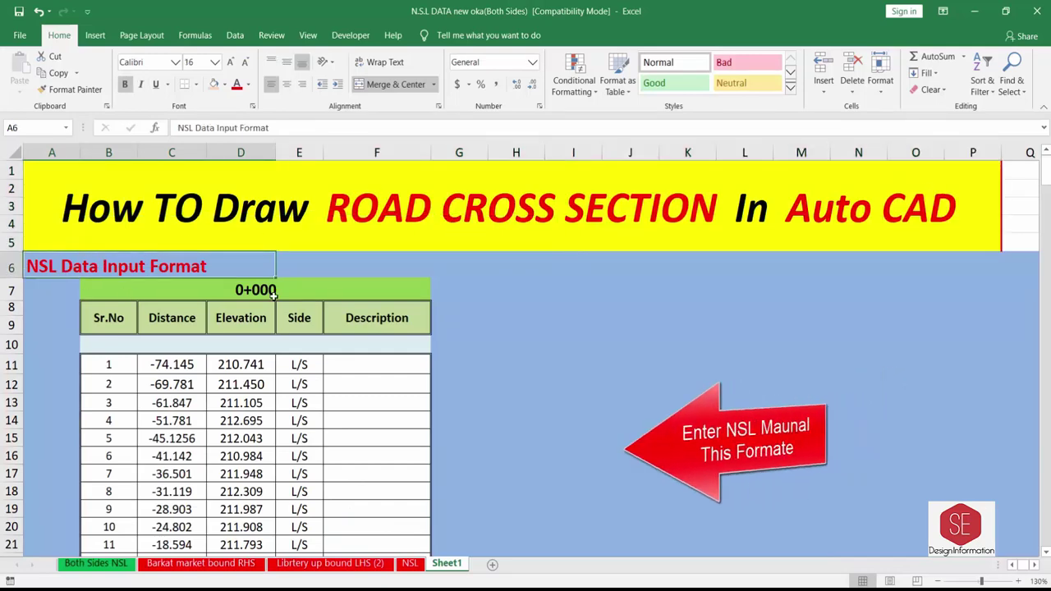
Enter -74.157 as the distance of the first 0+000 point.
scroll(134, 265, "down", 1)
left_click(170, 310)
left_click(165, 270)
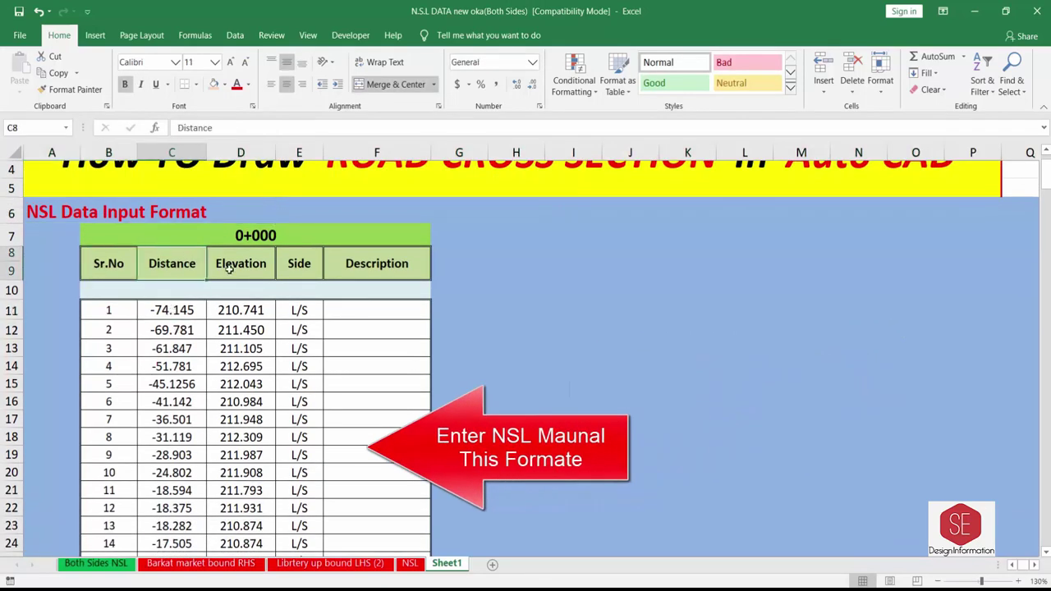
left_click(241, 311)
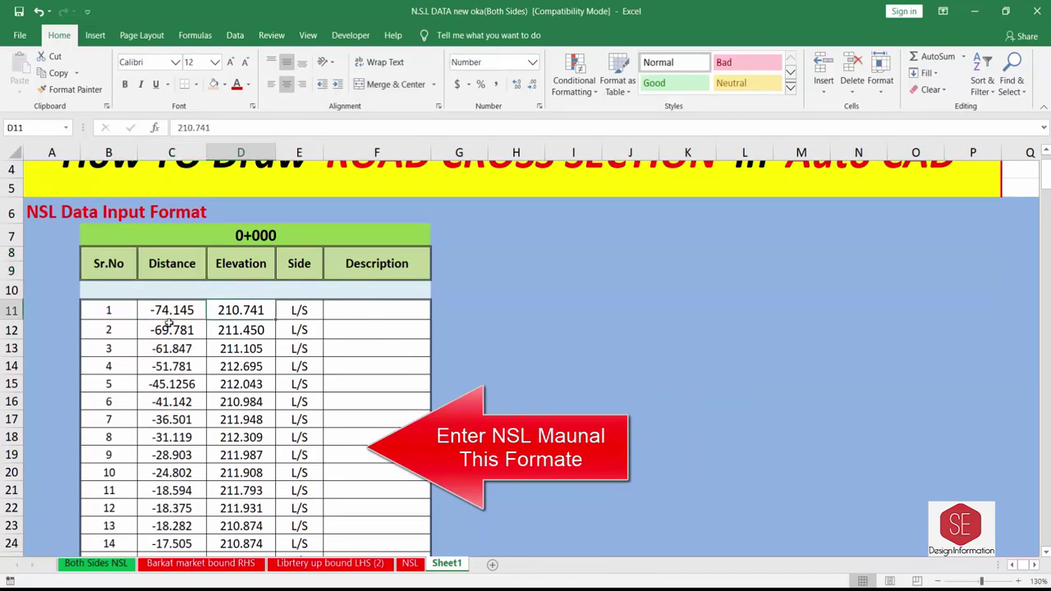
left_click(304, 310)
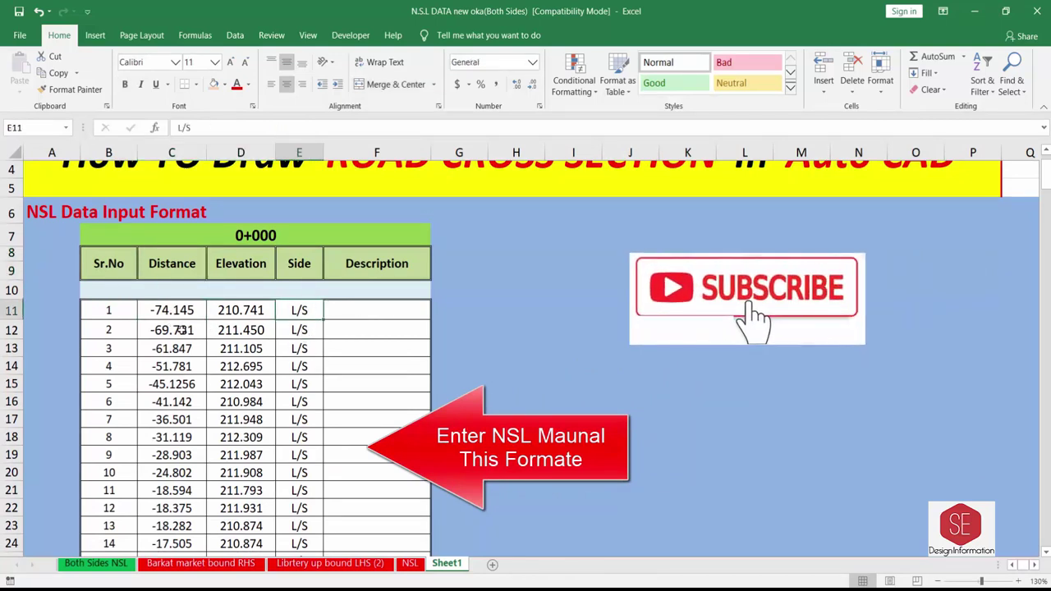
left_click(179, 330)
type("-7")
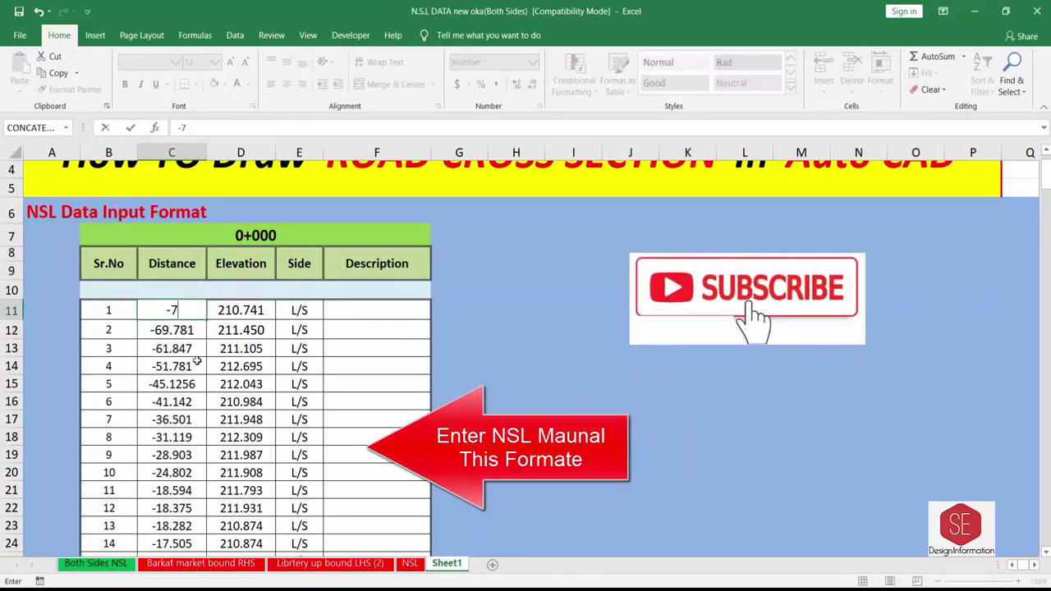
type("4.157")
key("Return")
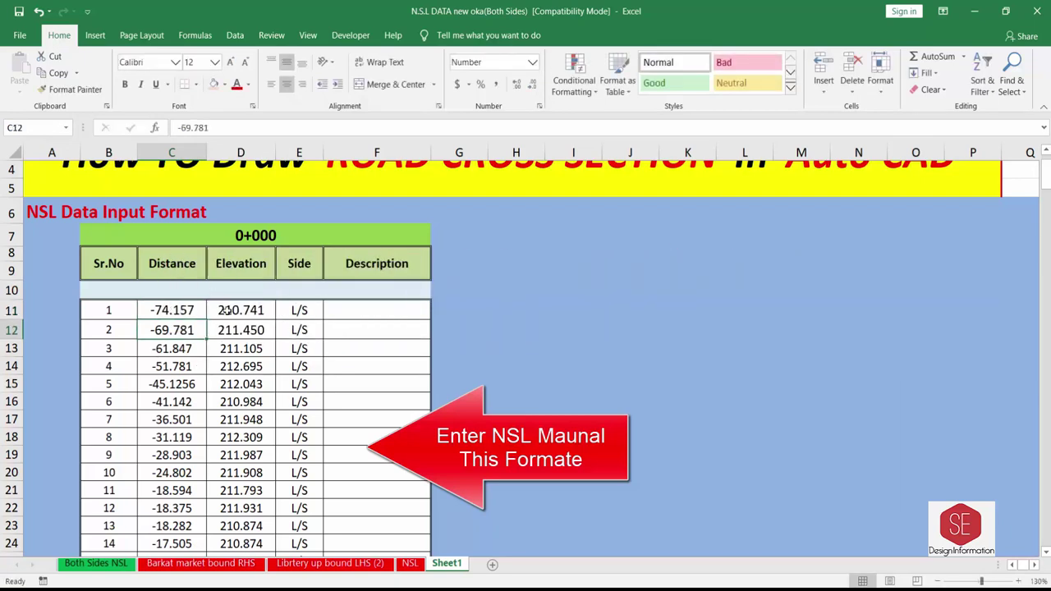
Re-enter that row's elevation 210.741 and side L/S, and give it the description XYZ.
left_click(226, 310)
type("210.")
key("Return")
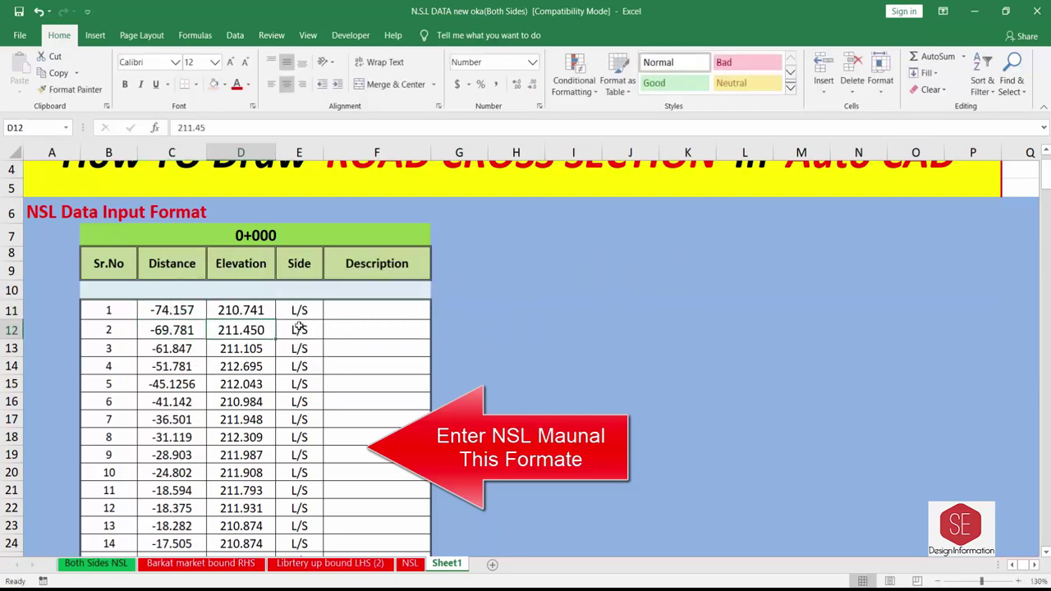
left_click(308, 316)
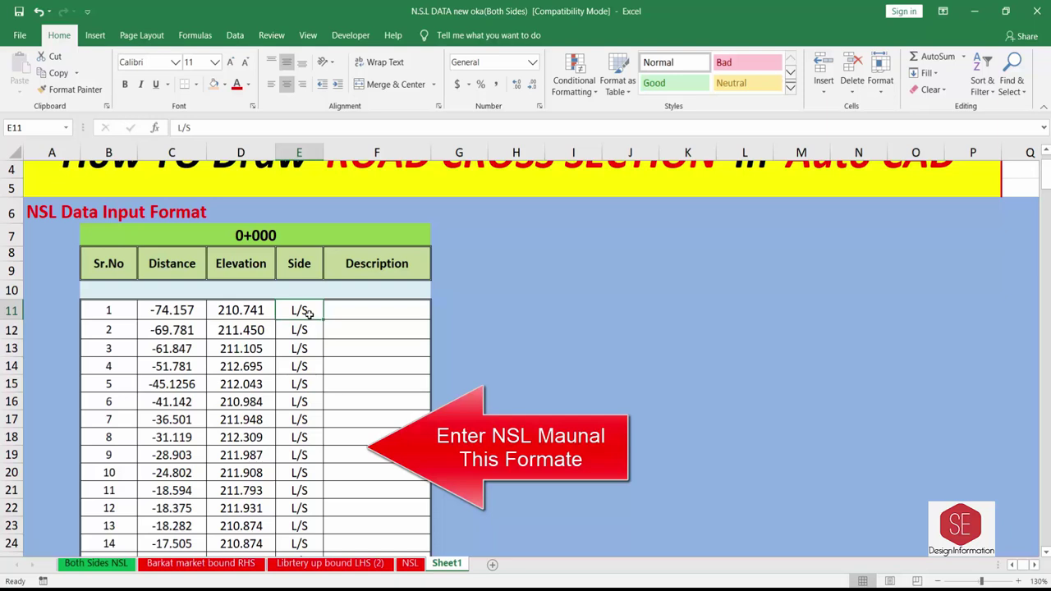
type("L/S")
key("Return")
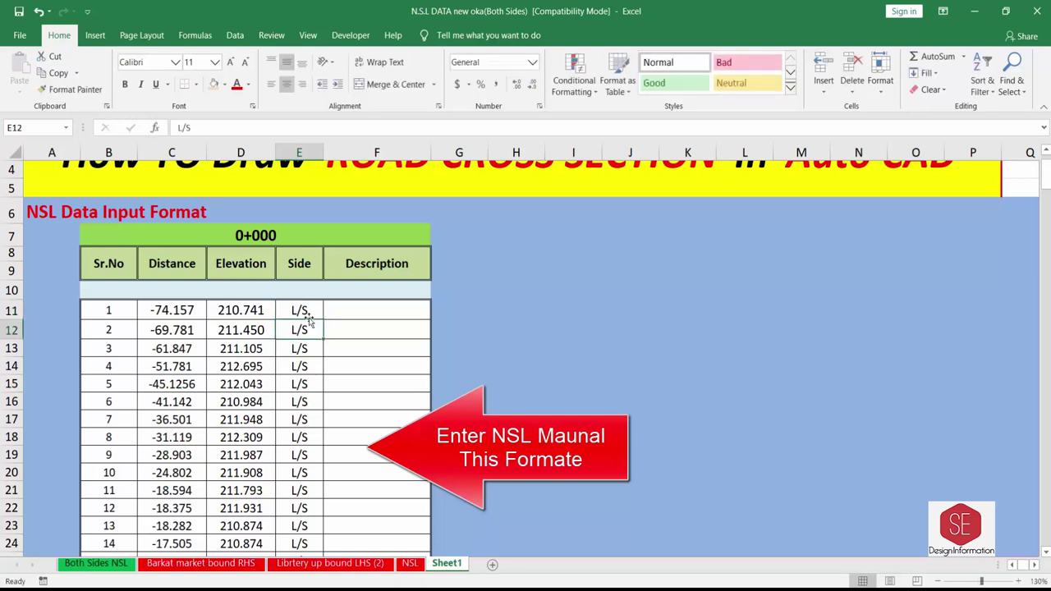
left_click(346, 308)
type("XYZ")
key("Return")
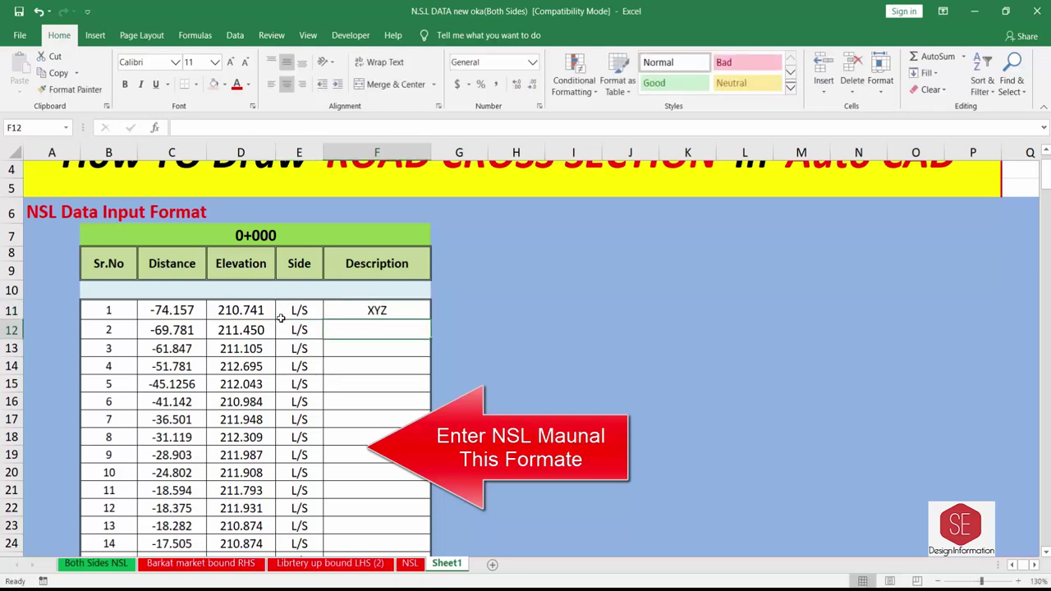
Review the first row, the C/L centerline point, and the first right-side point (elevation 212.203).
left_click(156, 312)
left_click(299, 311)
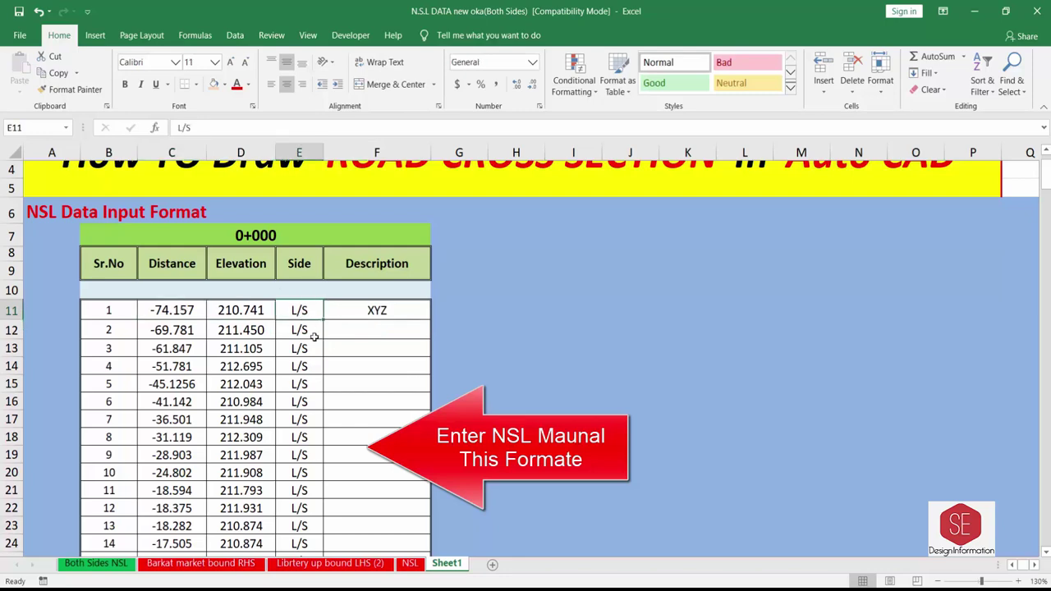
scroll(314, 337, "down", 4)
left_click(162, 456)
left_click(300, 454)
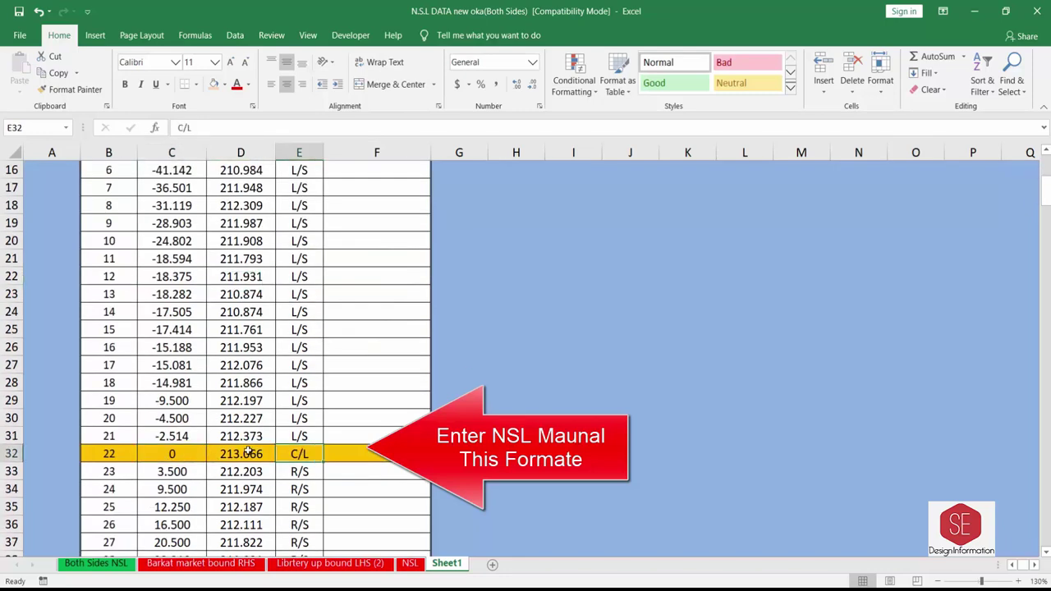
scroll(246, 410, "down", 2)
scroll(221, 384, "down", 2)
left_click(168, 259)
left_click(269, 261)
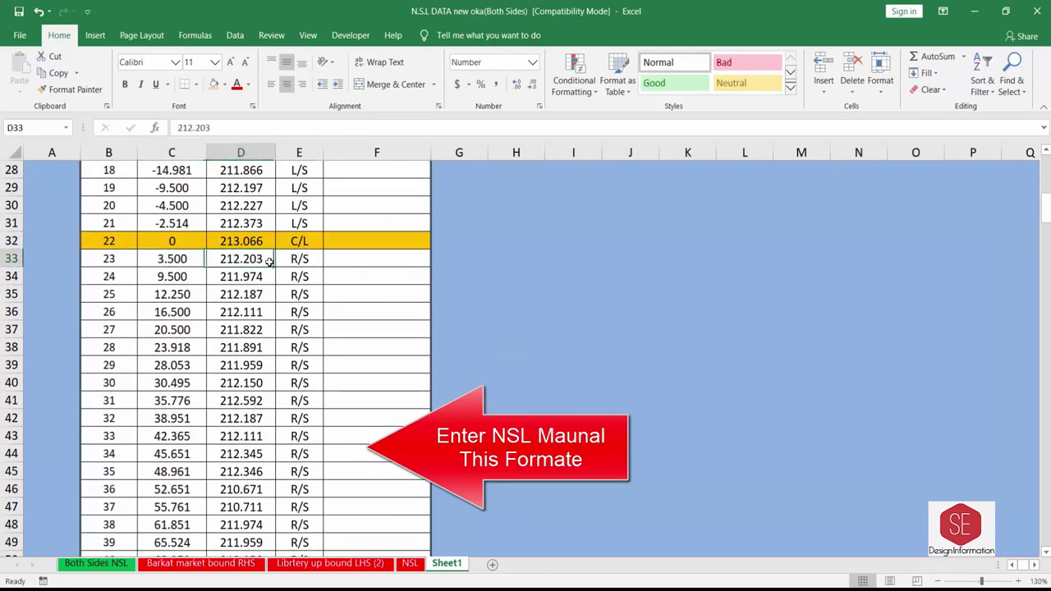
scroll(300, 267, "down", 2)
scroll(284, 328, "down", 6)
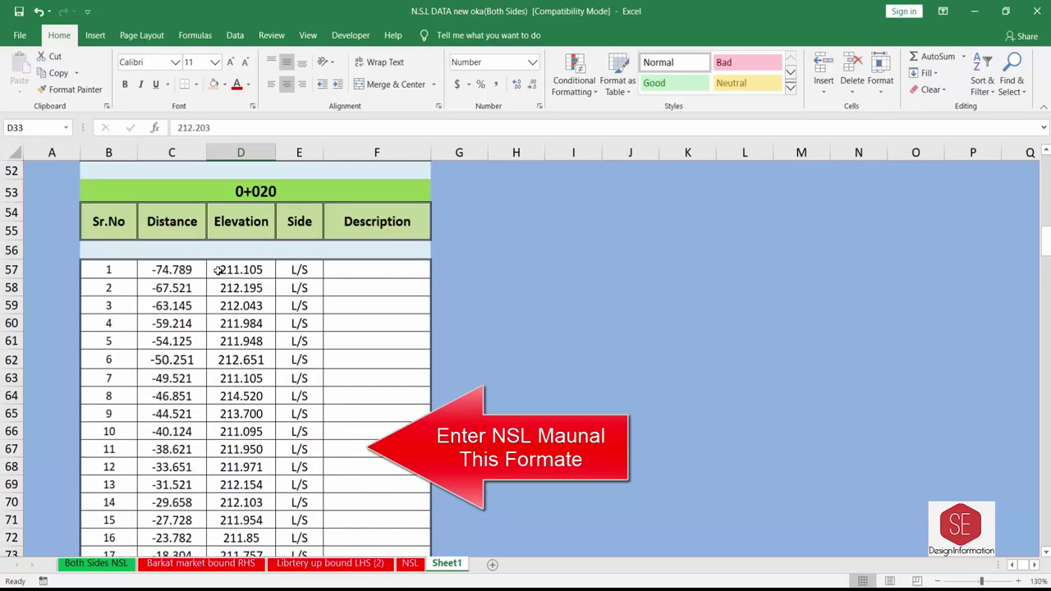
Check the 0+020 table values, including elevation 212.043, and scroll through to the 0+040 table.
left_click(172, 270)
left_click(246, 270)
left_click(173, 288)
left_click(241, 287)
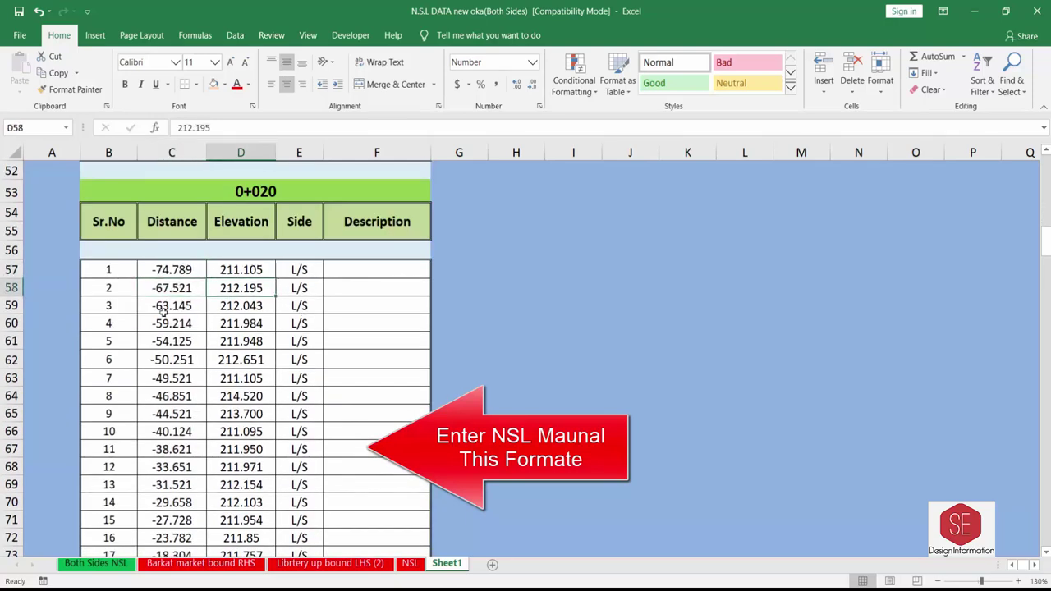
left_click(172, 305)
left_click(240, 306)
scroll(223, 358, "down", 4)
scroll(238, 363, "down", 1)
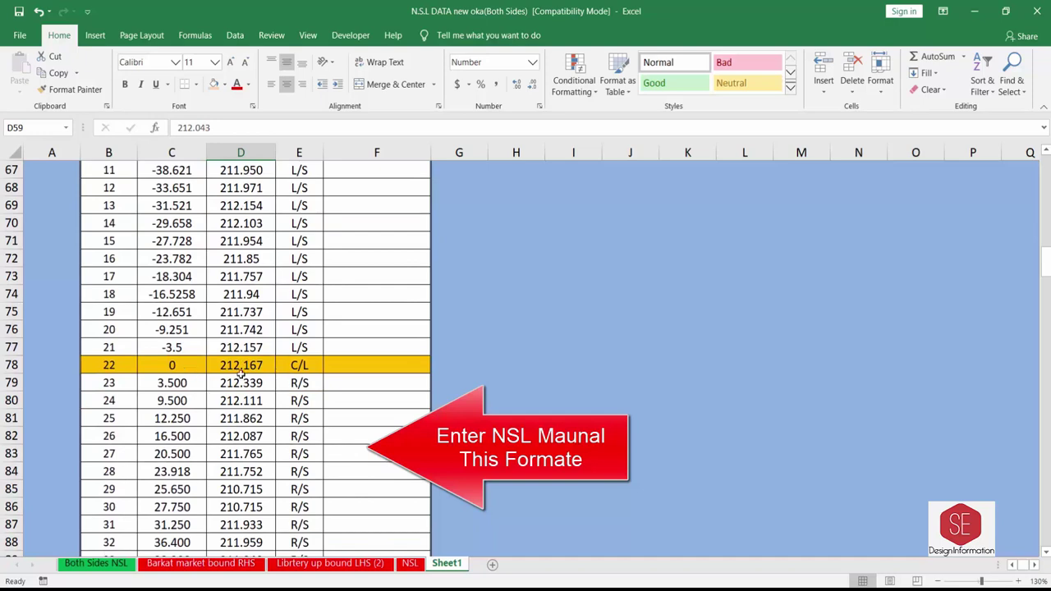
scroll(240, 372, "down", 3)
scroll(205, 333, "down", 2)
scroll(192, 356, "down", 6)
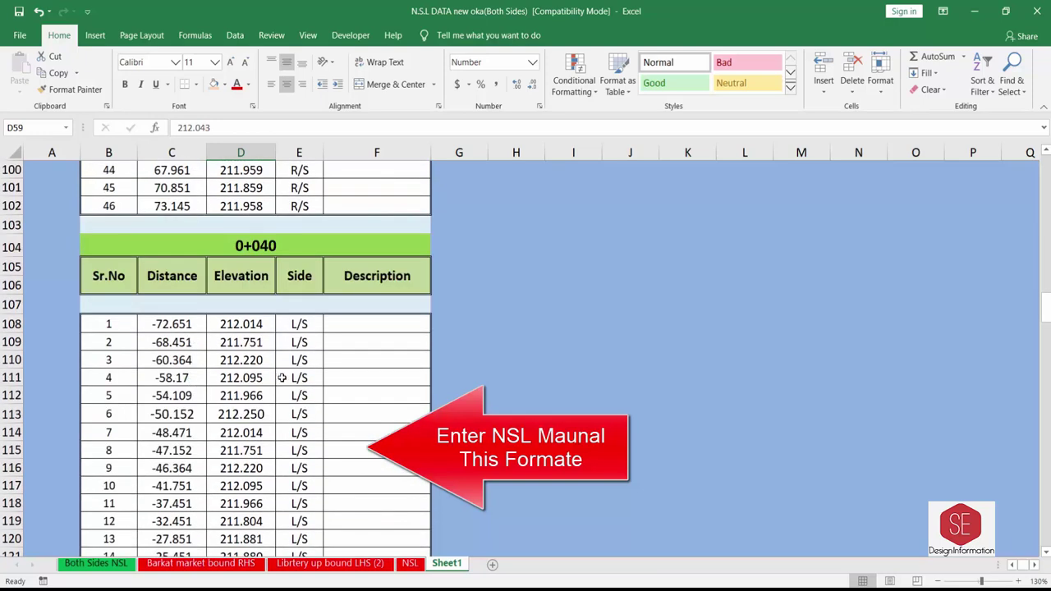
scroll(282, 377, "down", 11)
scroll(284, 375, "down", 10)
scroll(287, 329, "up", 14)
scroll(293, 270, "up", 16)
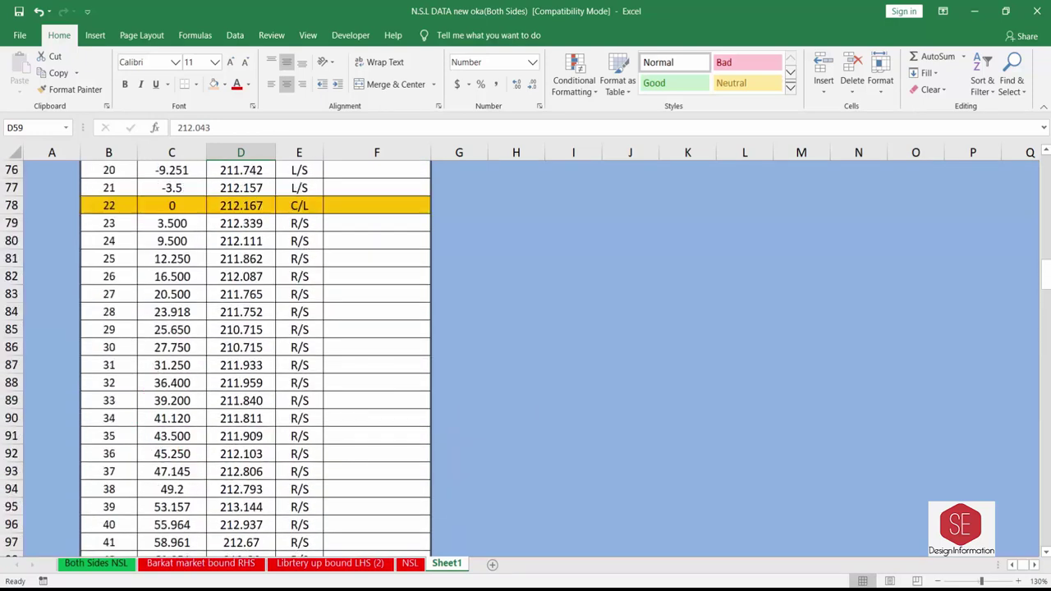
left_click_drag(1047, 274, 1027, 120)
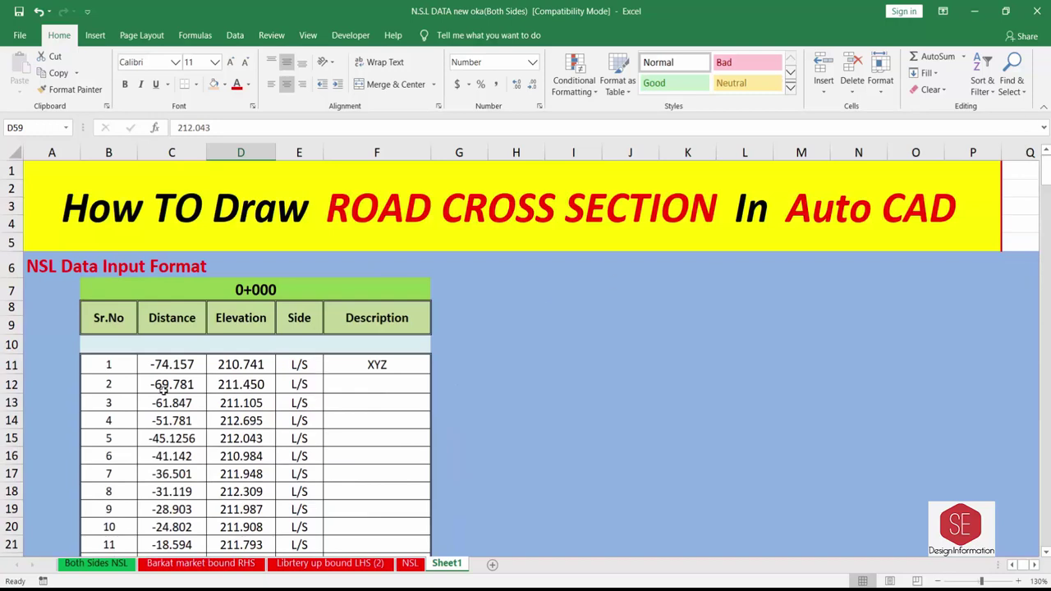
scroll(246, 319, "down", 1)
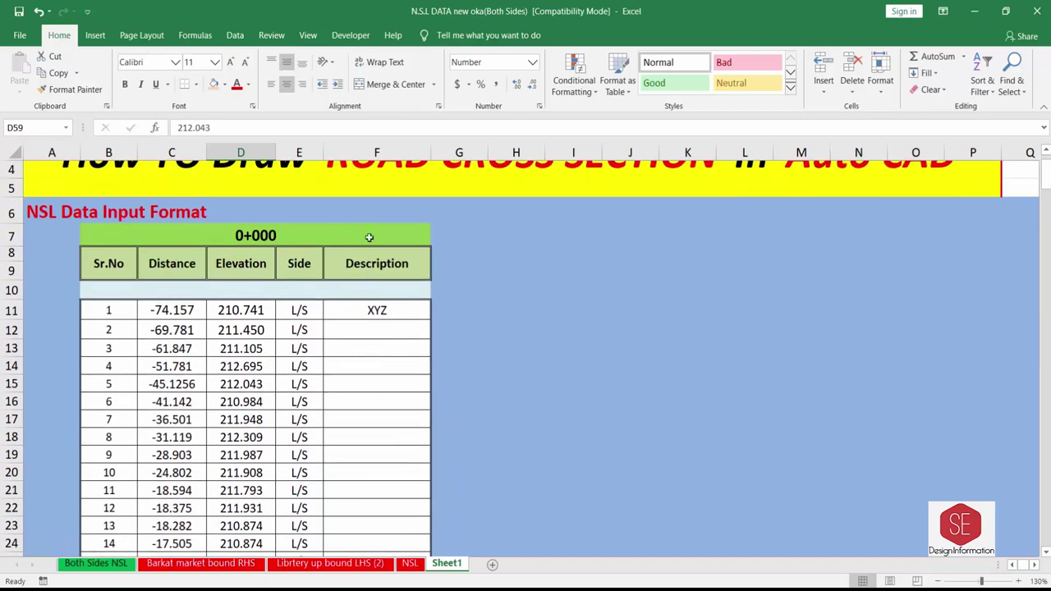
Insert a blank column before Description and set its width to 20.
left_click(377, 153)
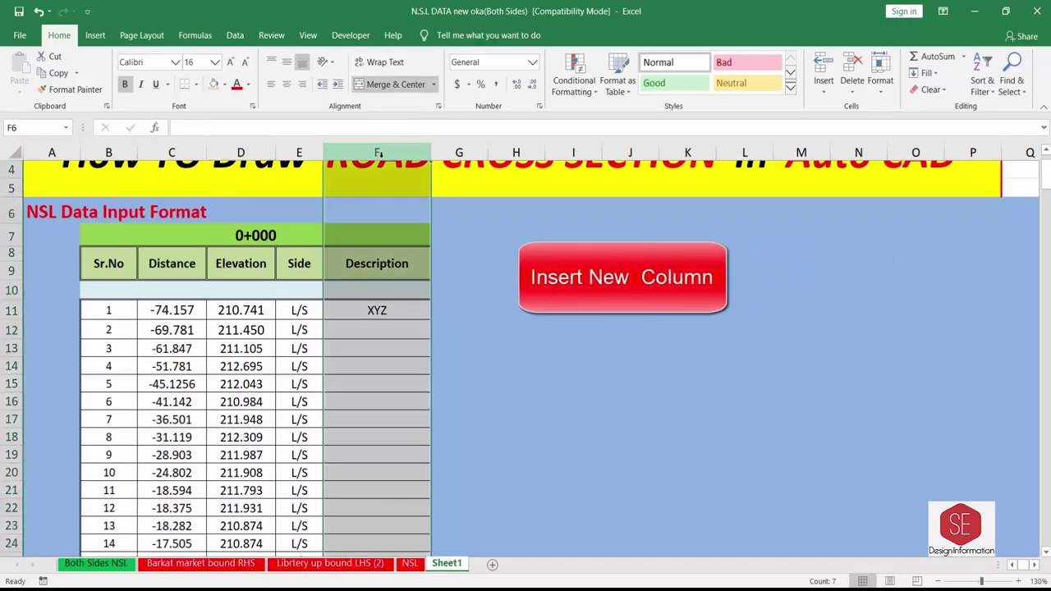
right_click(378, 152)
left_click(413, 255)
right_click(347, 153)
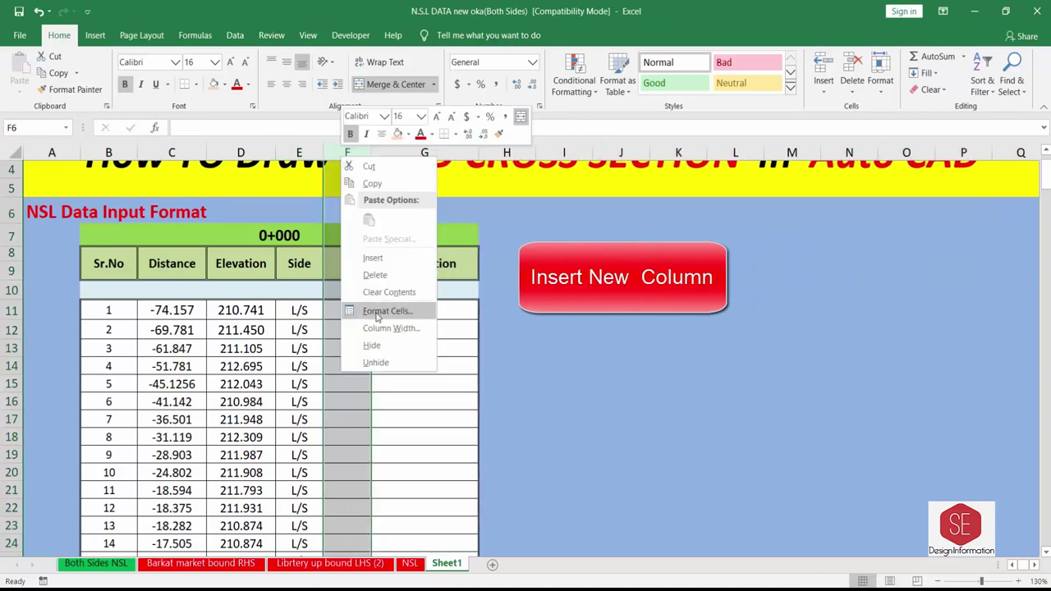
left_click(406, 329)
type("20")
key("Return")
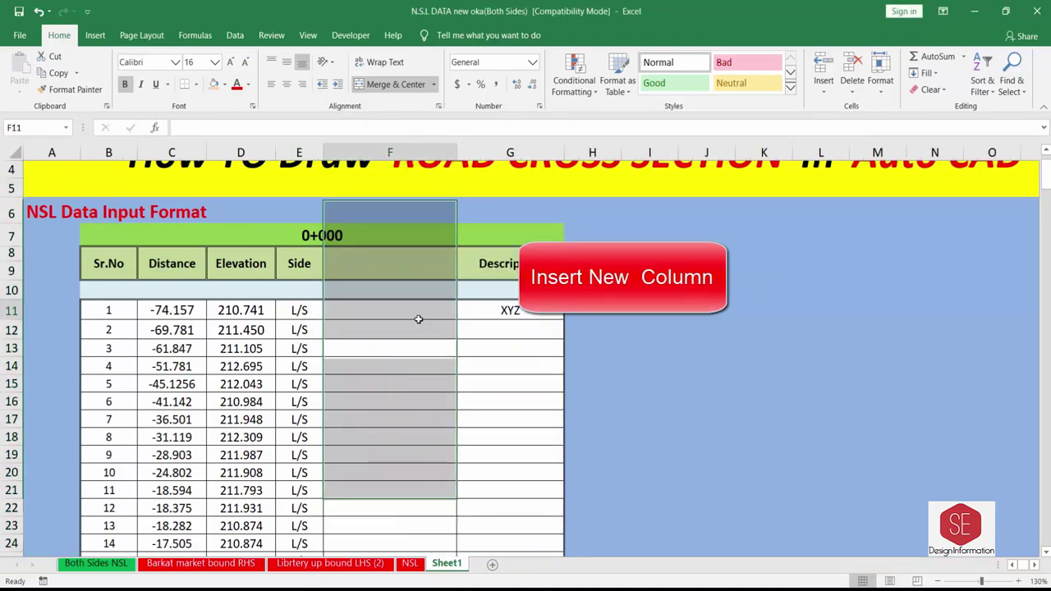
Merge F8:F9 with heading 'Plot To Auto CAD' and enter PLINE below it in size 12.
left_click(389, 263)
left_click(382, 84)
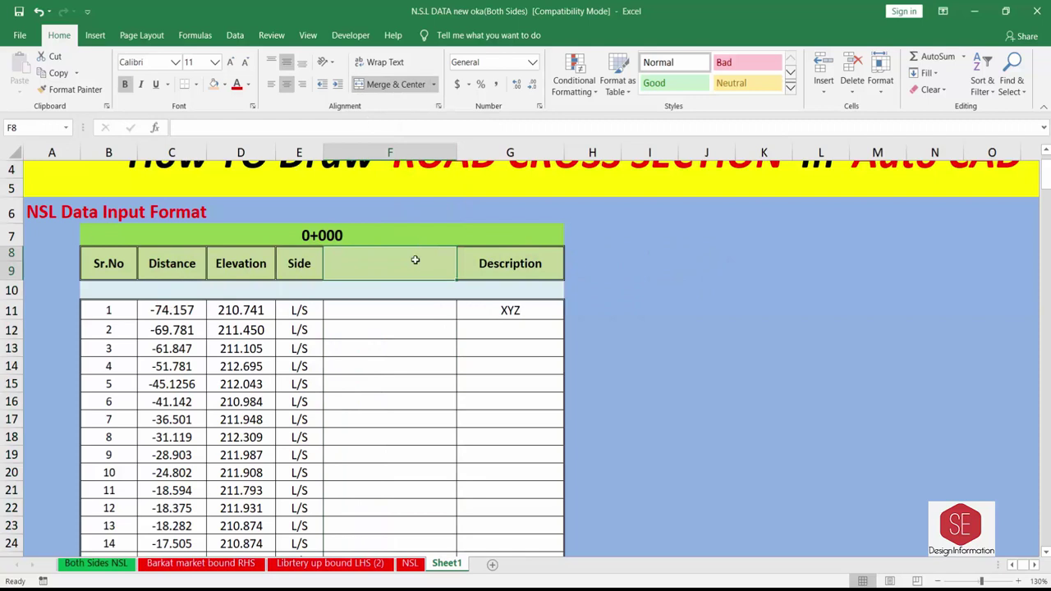
type("Plot To Auto CAD")
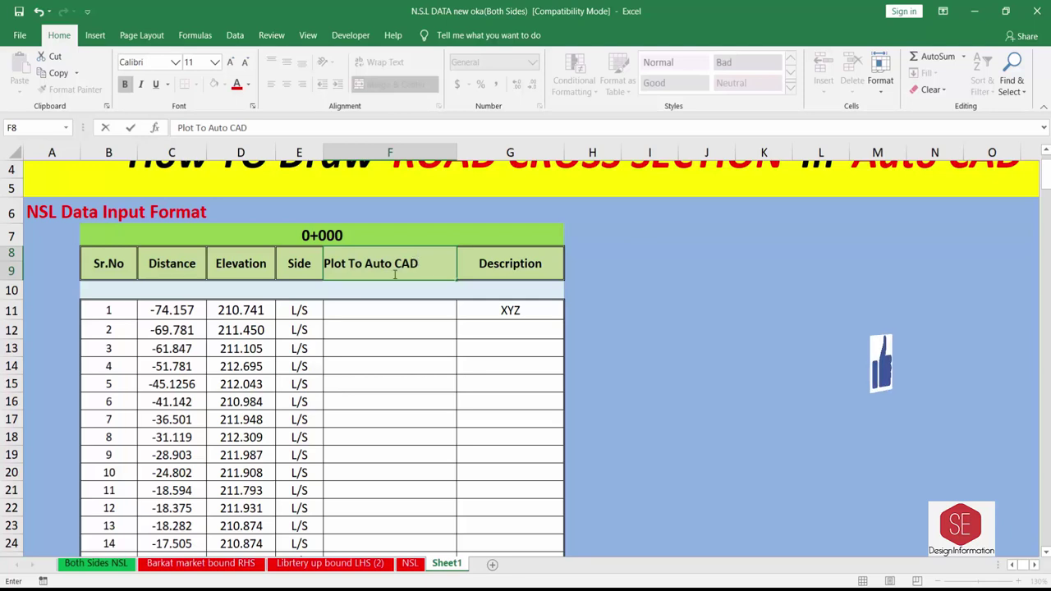
key("Return")
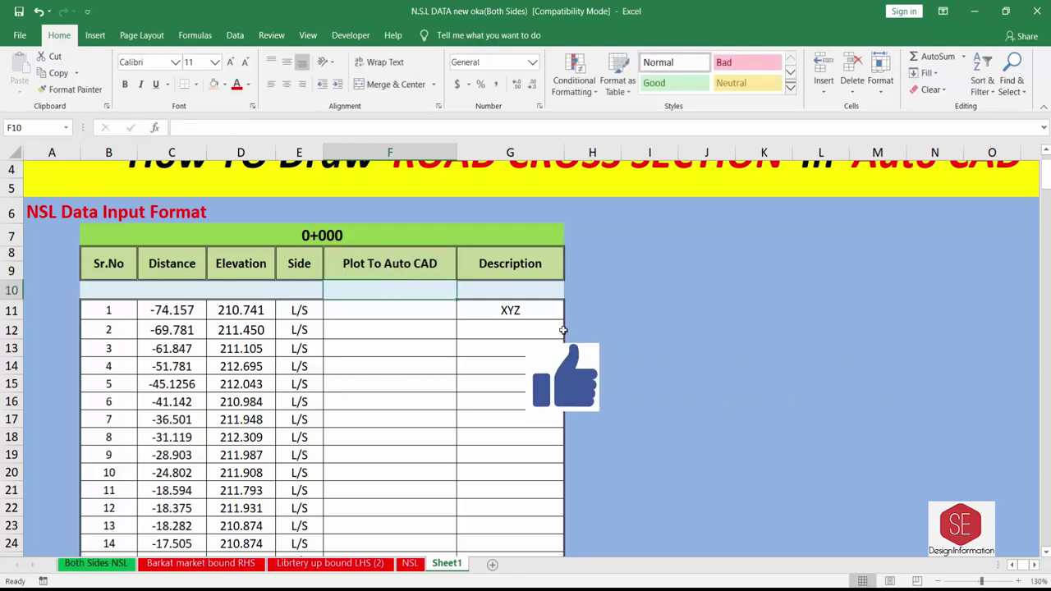
type("PL")
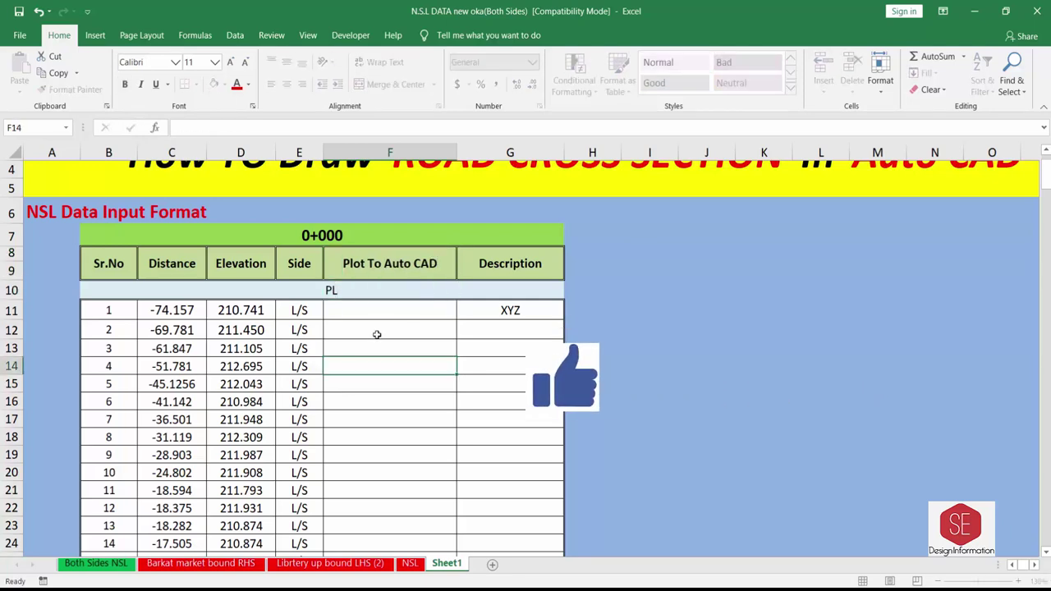
key("ctrl+Return")
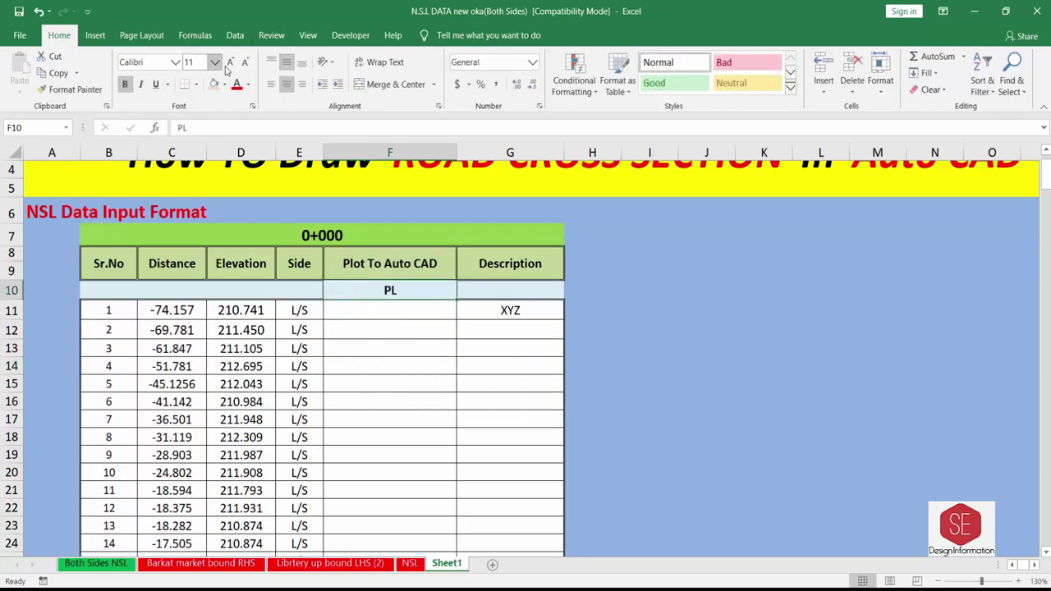
left_click(230, 63)
left_click(409, 344)
double_click(399, 290)
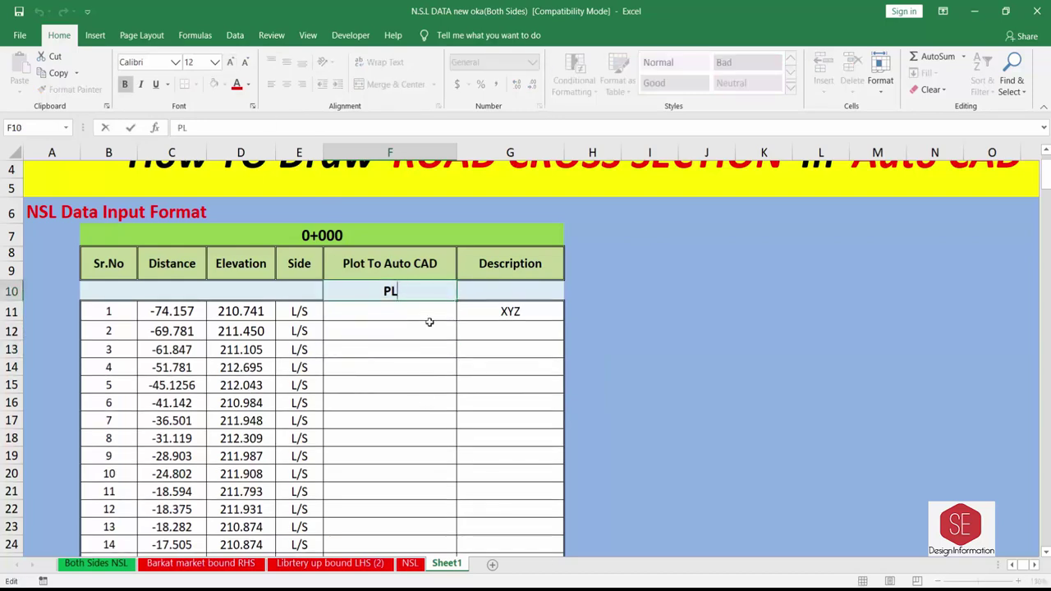
left_click(428, 322)
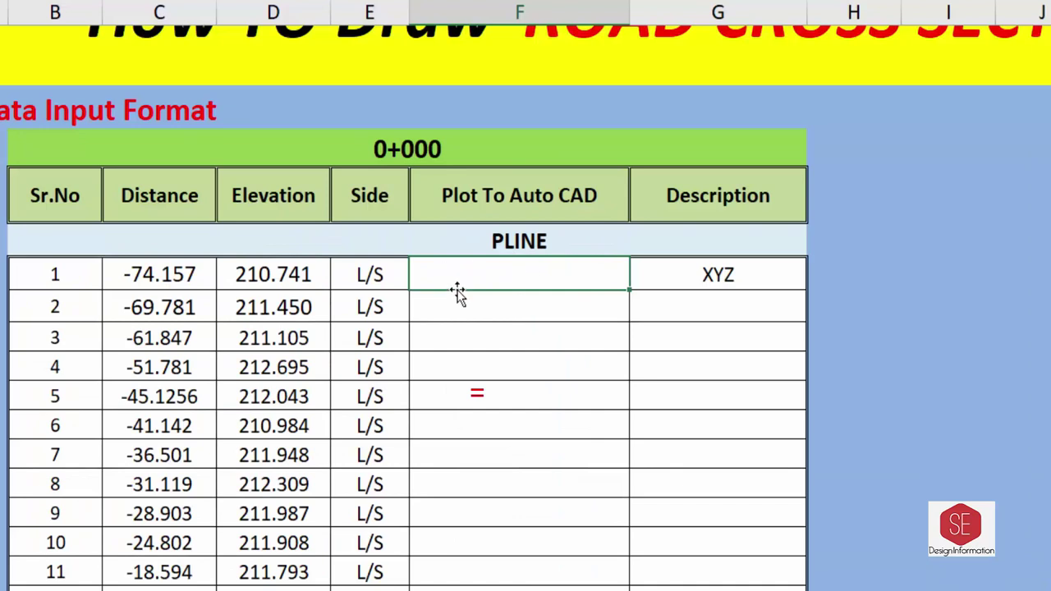
left_click(542, 261)
type("=")
Enter Distance,Elevation join formulas =C11&","&D11 in F11 and =C12&","&D12 in F12.
left_click(167, 275)
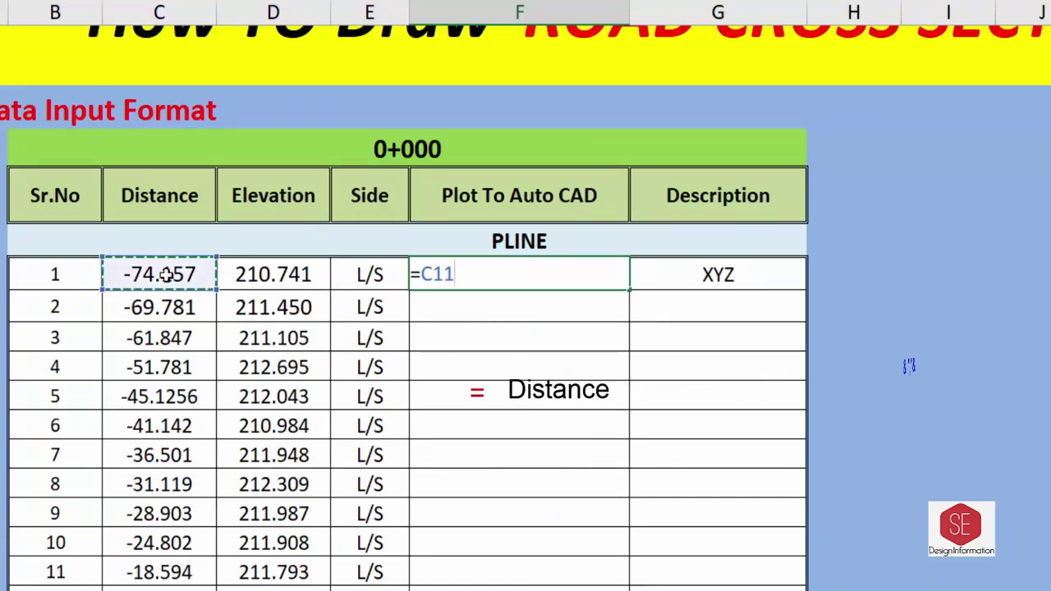
type("&\",\"&")
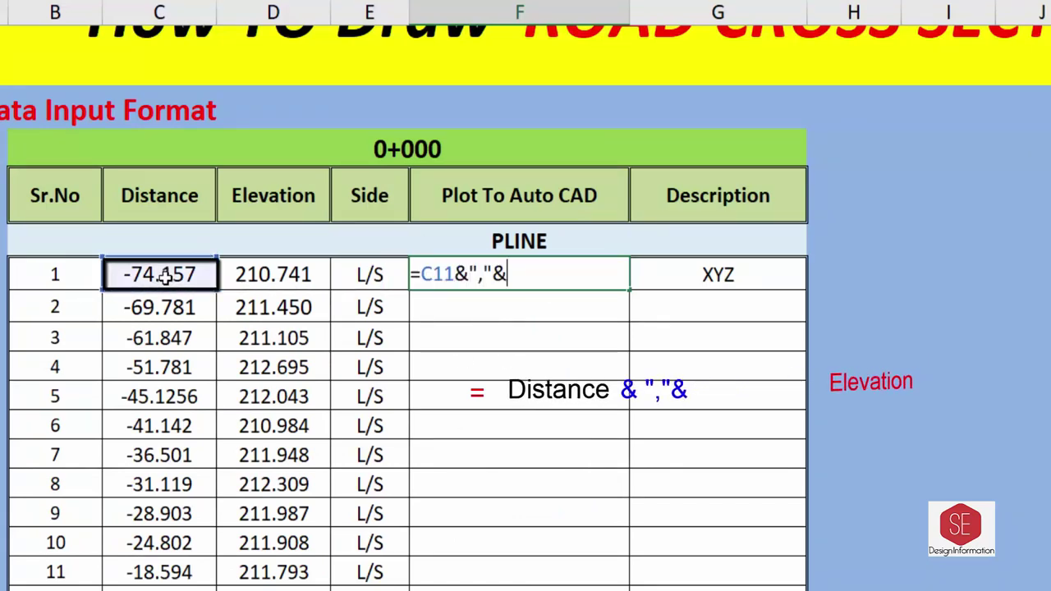
left_click(233, 272)
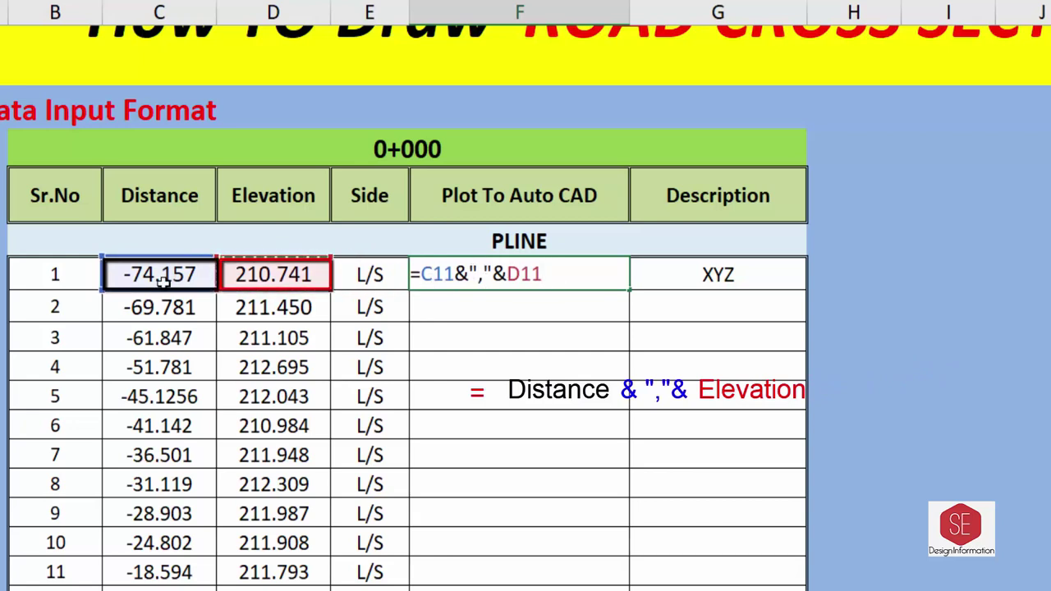
key("Return")
type("=")
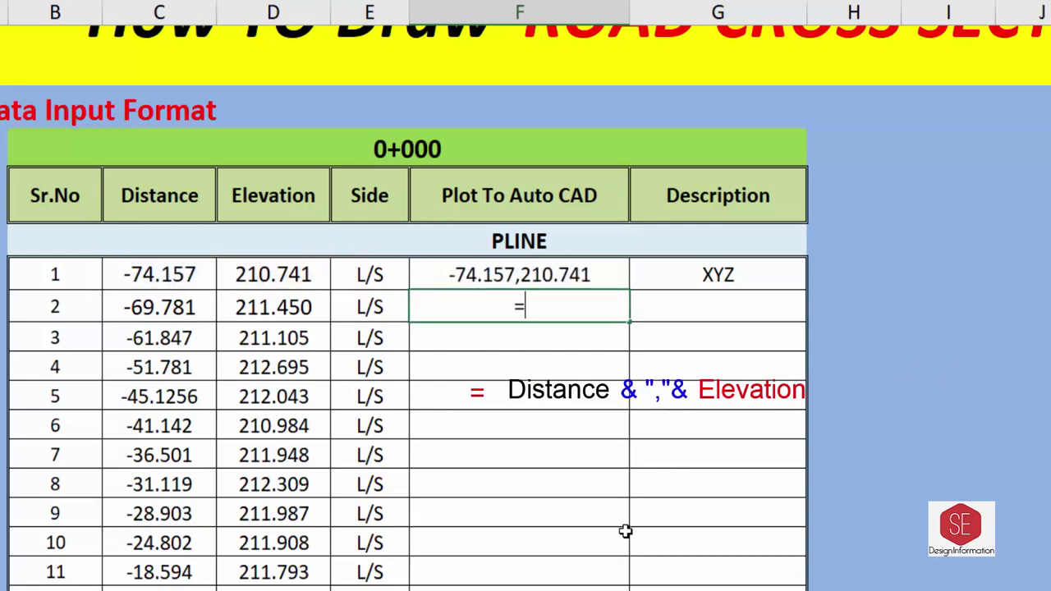
left_click(179, 307)
type("&\"")
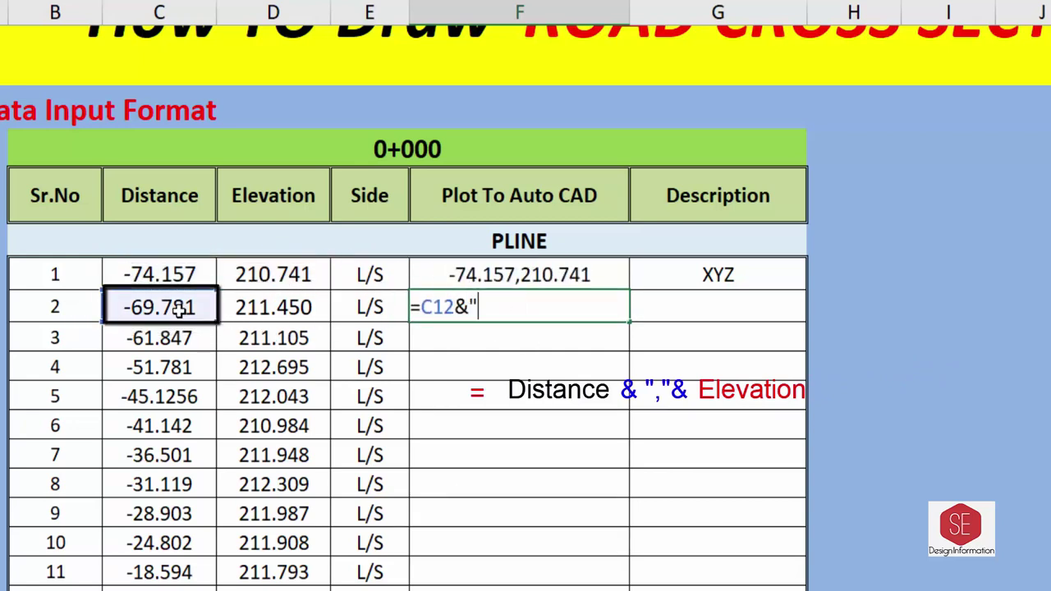
type(",\"&")
left_click(253, 304)
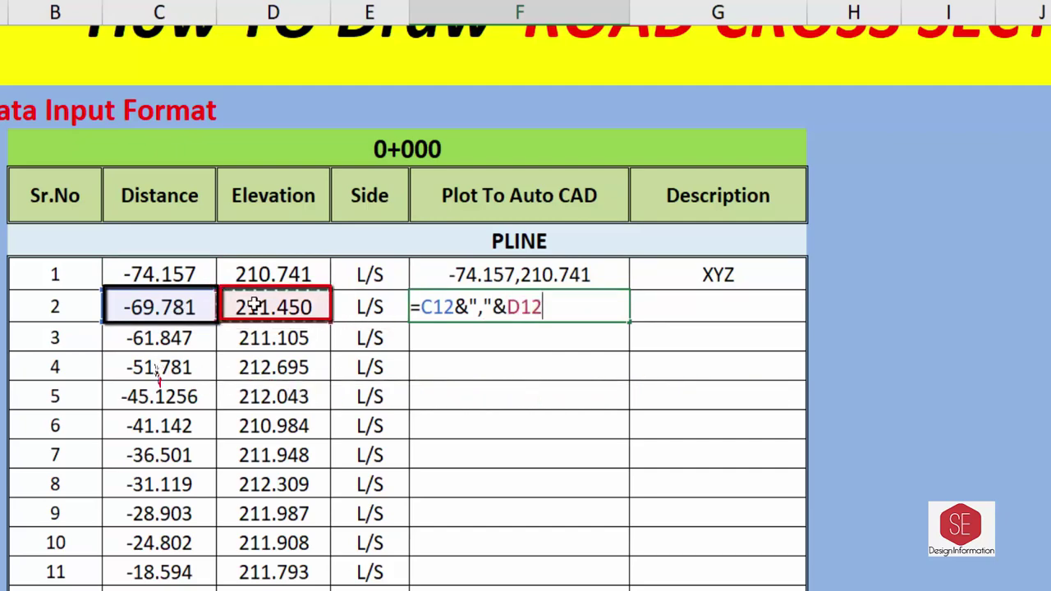
key("Return")
Fill the coordinate formula down from F12 to F51 and check the results.
left_click(566, 320)
left_click_drag(630, 321, 501, 566)
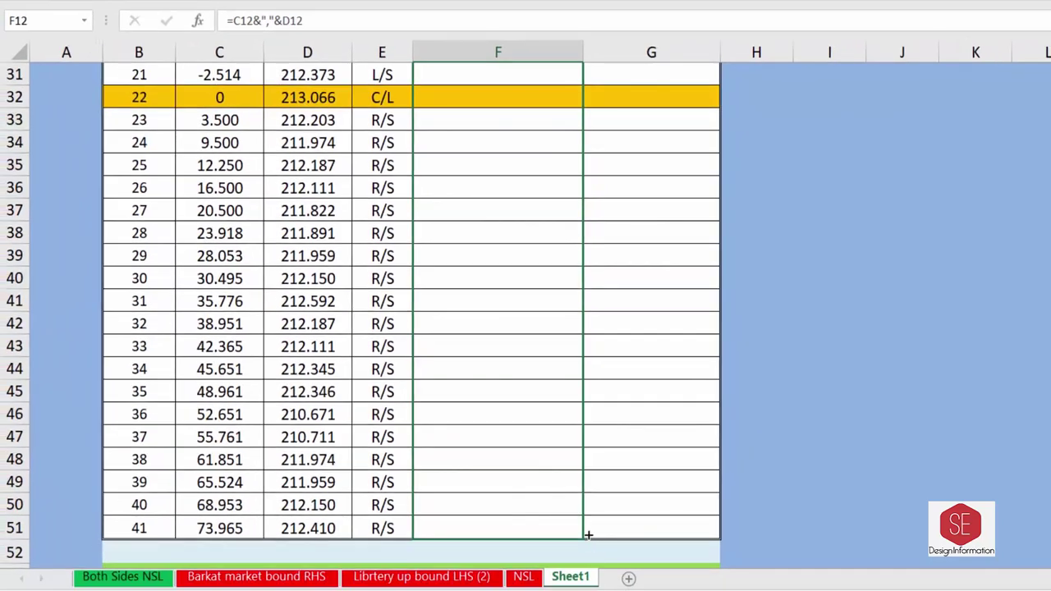
key("ctrl+d")
scroll(497, 427, "up", 4)
double_click(497, 326)
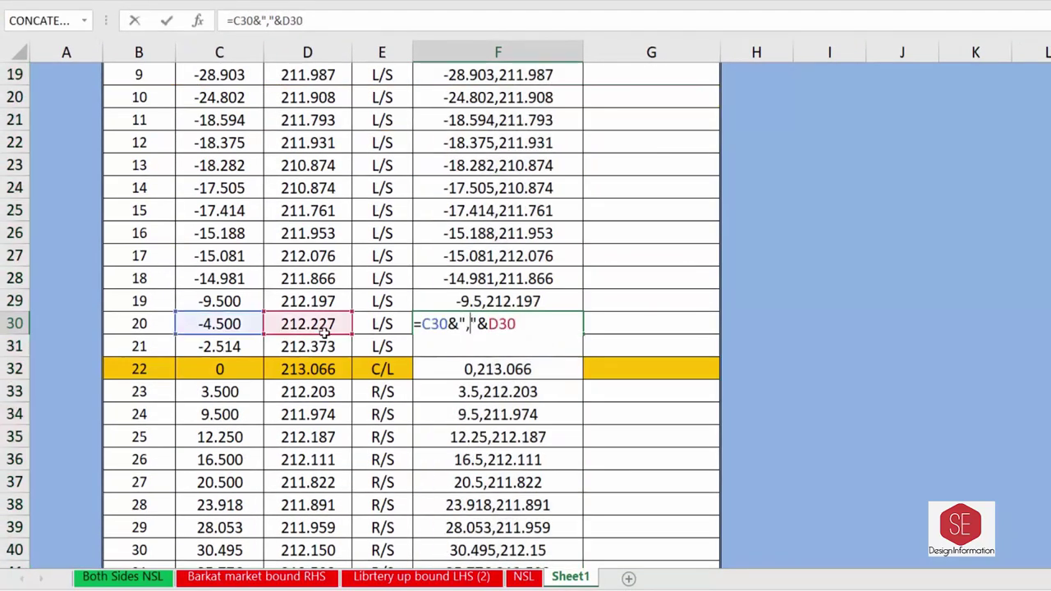
key("Escape")
scroll(497, 325, "down", 7)
double_click(496, 324)
key("Escape")
scroll(486, 323, "down", 2)
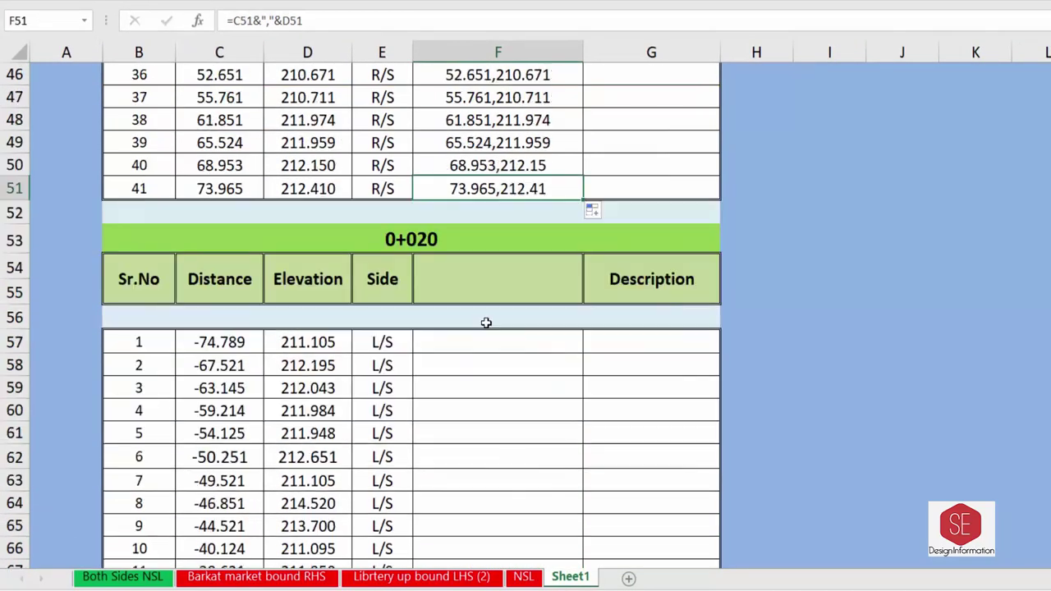
scroll(503, 350, "up", 6)
scroll(503, 351, "up", 8)
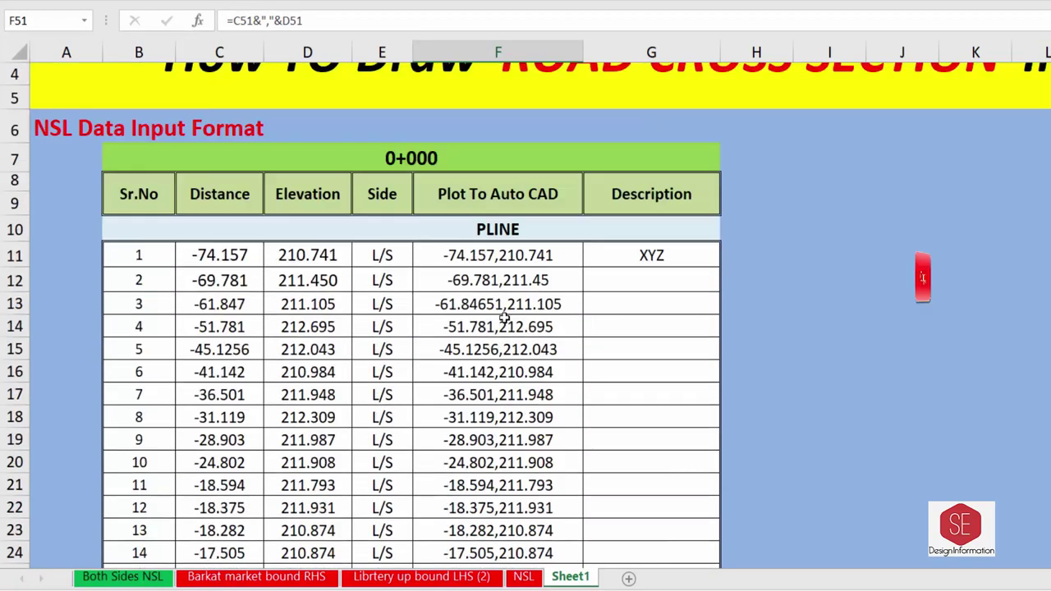
Copy F8:F12 to F54 in the 0+020 table and fill the formula down it.
left_click_drag(499, 192, 502, 280)
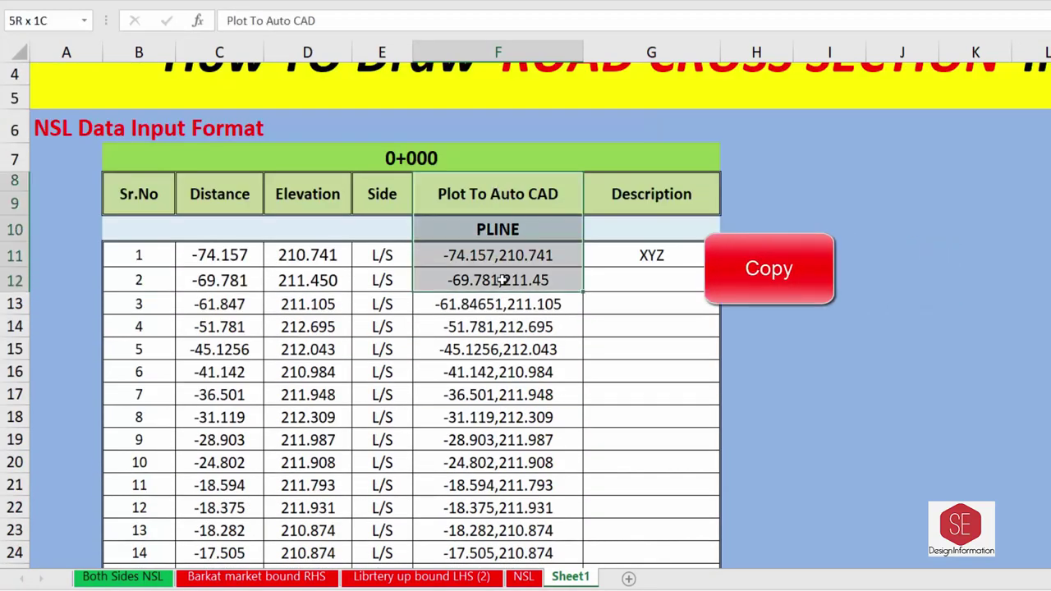
right_click(495, 195)
left_click(482, 227)
scroll(565, 284, "down", 11)
scroll(566, 284, "down", 4)
right_click(443, 197)
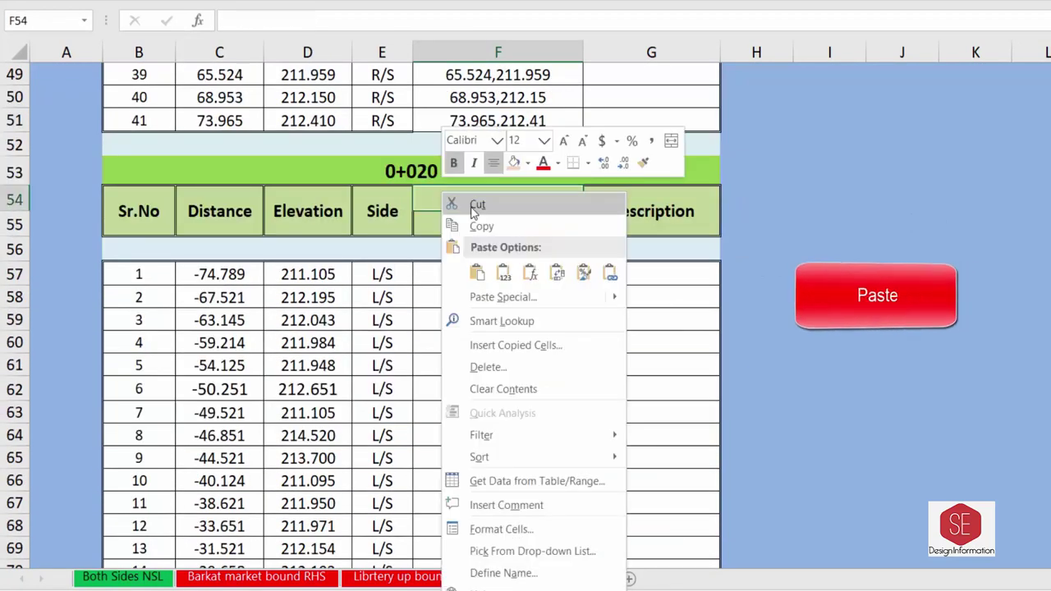
left_click(477, 274)
left_click(485, 304)
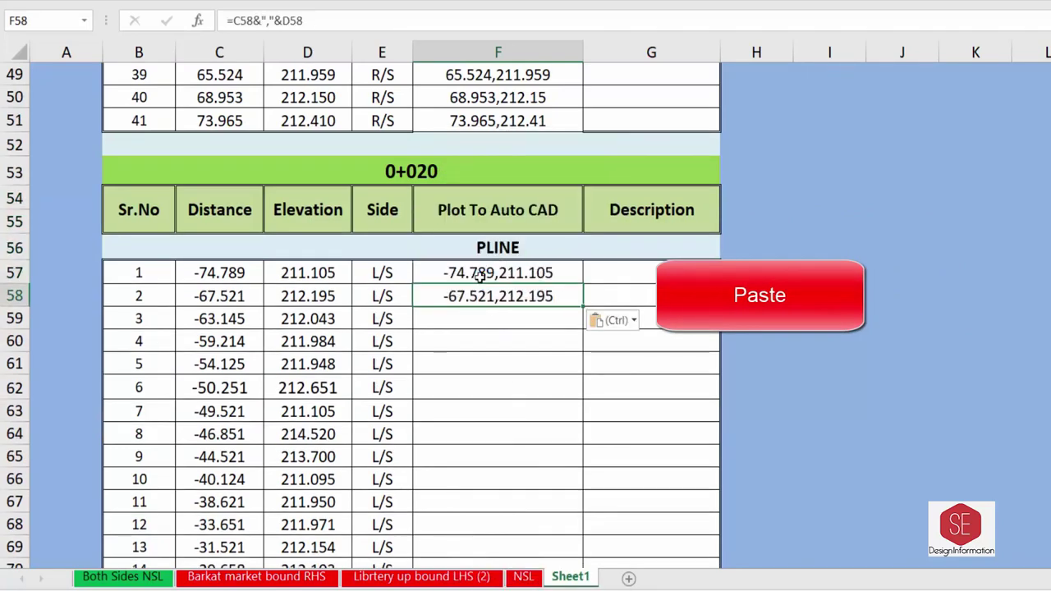
double_click(480, 278)
key("Return")
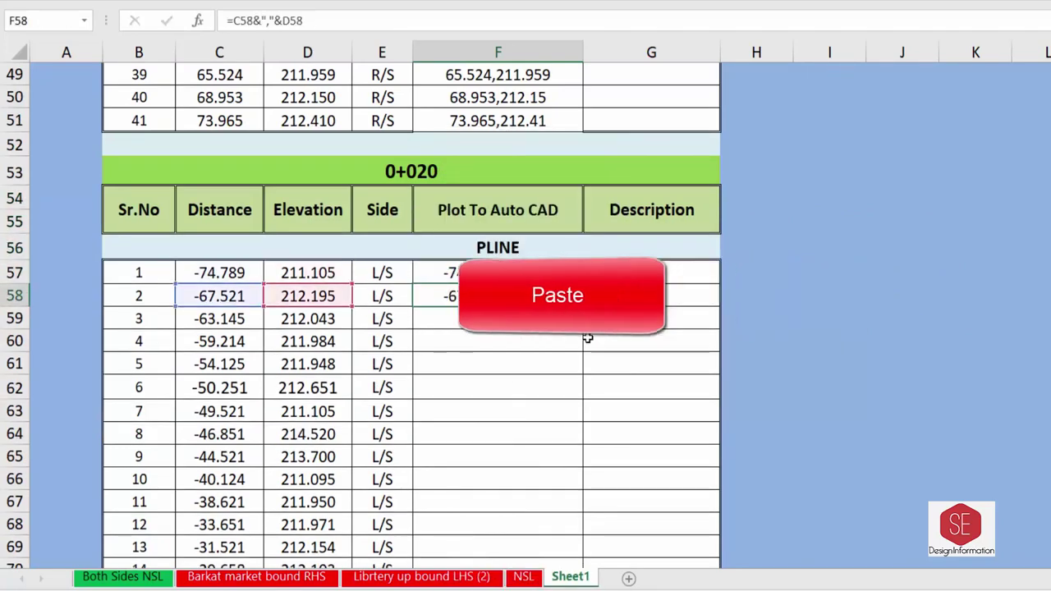
double_click(583, 307)
Copy the 0+020 heading and formulas F54:F58 and select F105 in the 0+040 table.
scroll(607, 346, "down", 10)
scroll(518, 302, "down", 4)
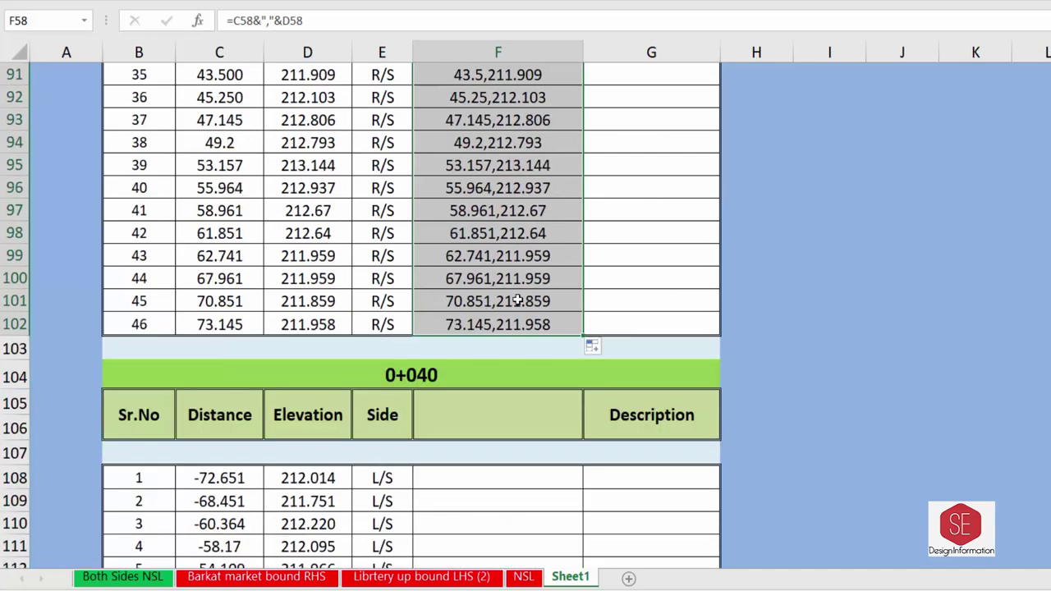
scroll(496, 424, "up", 7)
scroll(497, 424, "up", 7)
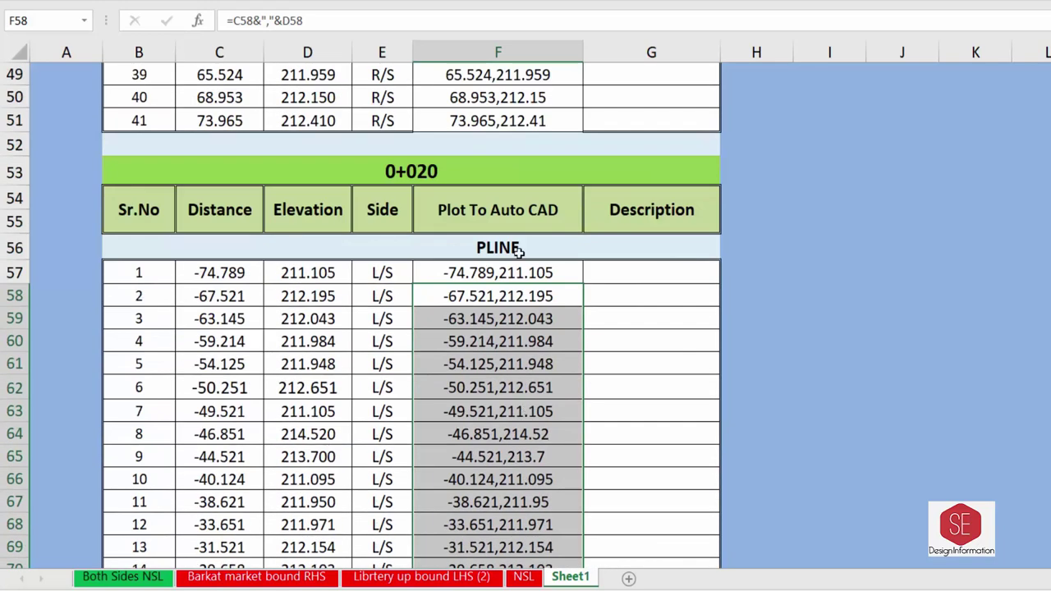
mouse_move(479, 210)
left_mouse_down()
mouse_move(489, 293)
mouse_move(486, 249)
left_mouse_up()
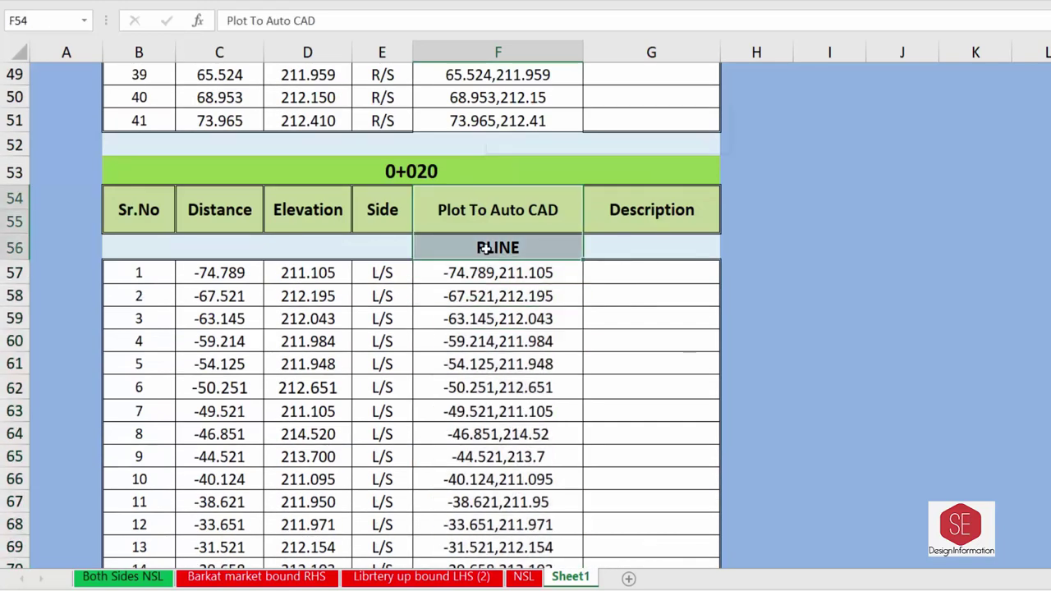
right_click(485, 249)
left_click(542, 200)
scroll(575, 200, "down", 13)
scroll(504, 201, "down", 4)
left_click(504, 202)
Paste the Plot To Auto CAD heading into F105 of the 0+040 table.
right_click(504, 202)
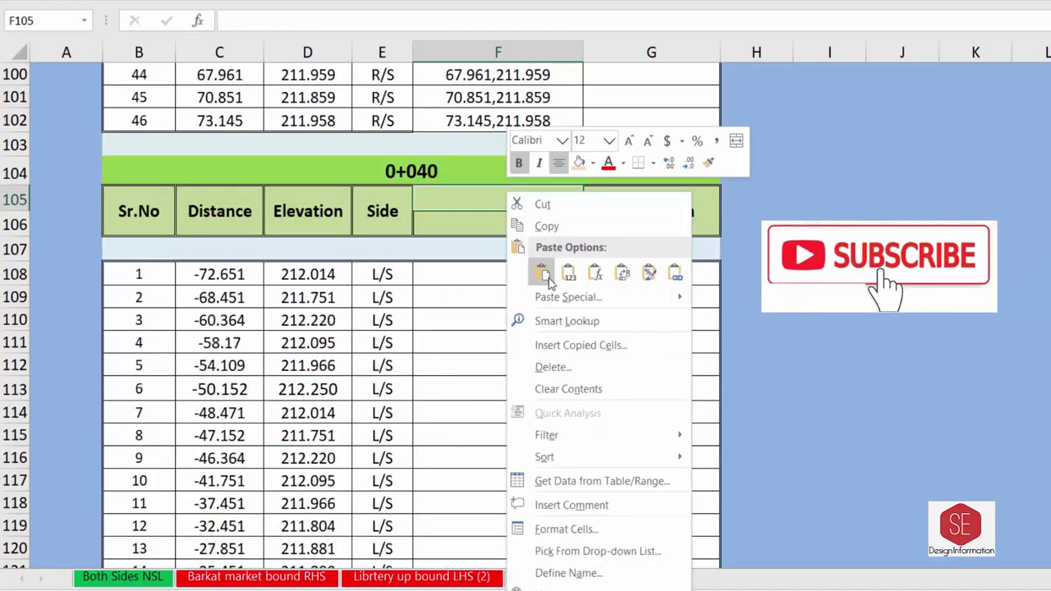
left_click(543, 273)
left_click(461, 276)
type("=")
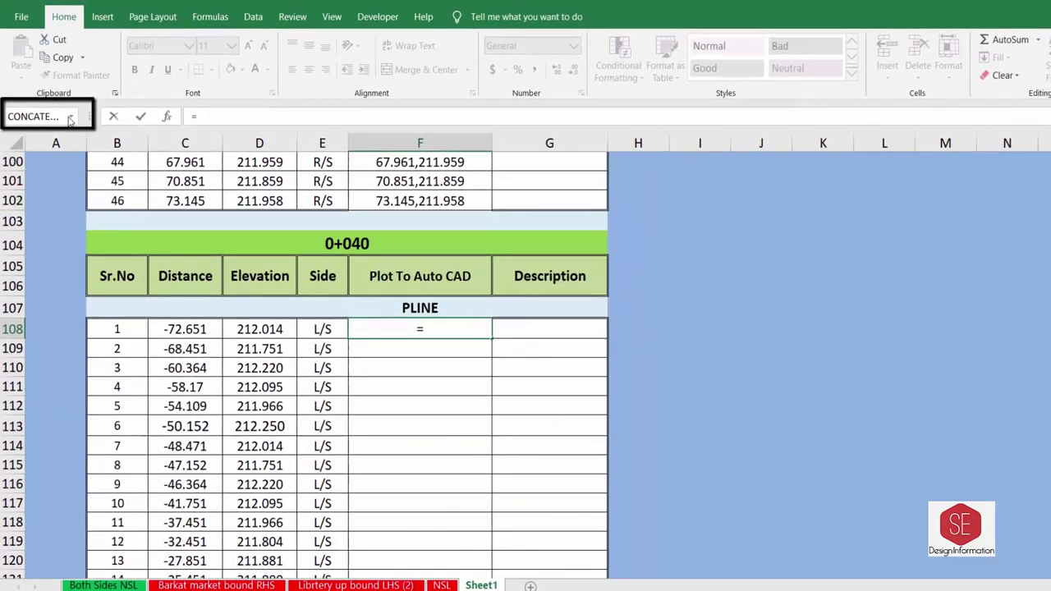
left_click(69, 116)
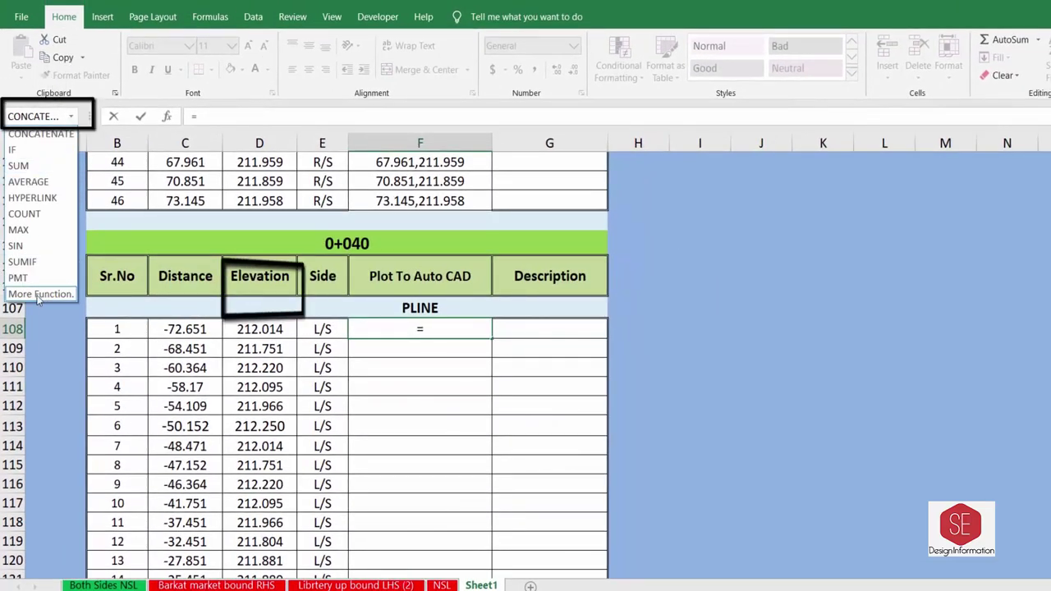
left_click(33, 292)
left_click(395, 169)
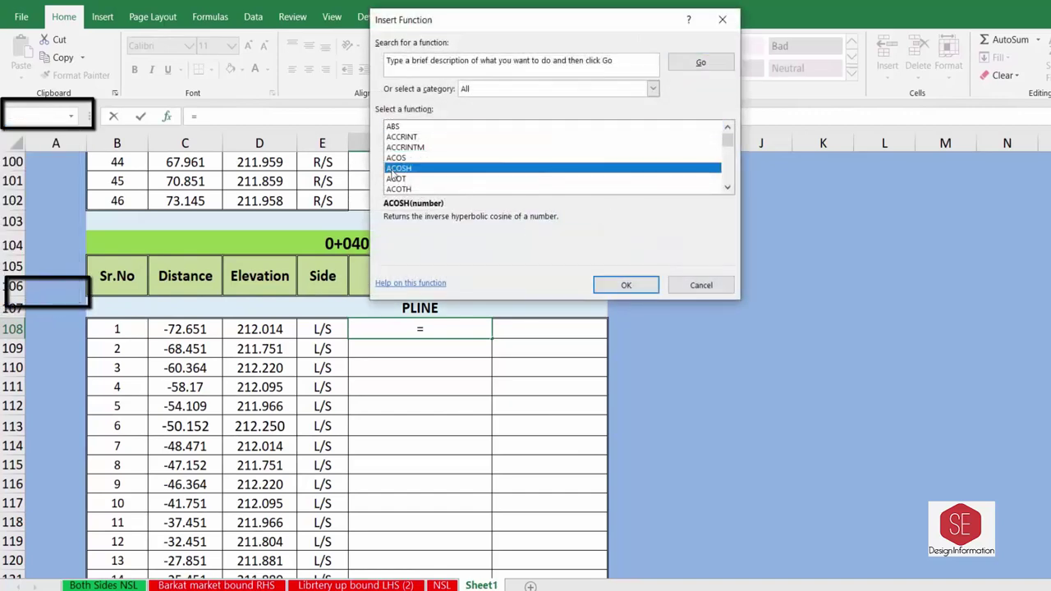
In F108 insert CONCATENATE(C108, ",", D108) giving -72.651,212.014.
type("co")
scroll(482, 179, "down", 3)
left_click(460, 167)
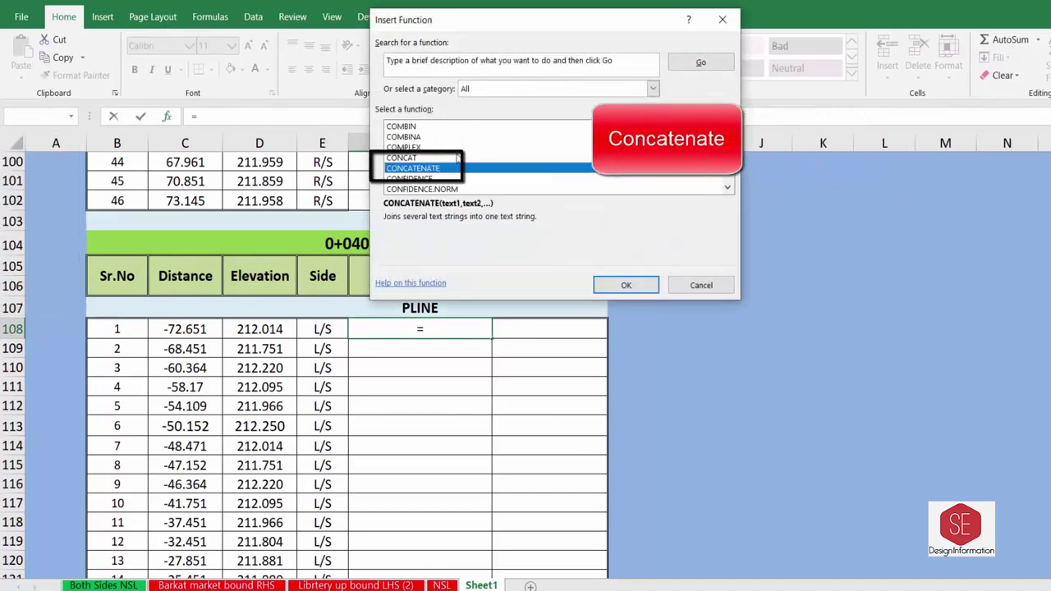
left_click(627, 288)
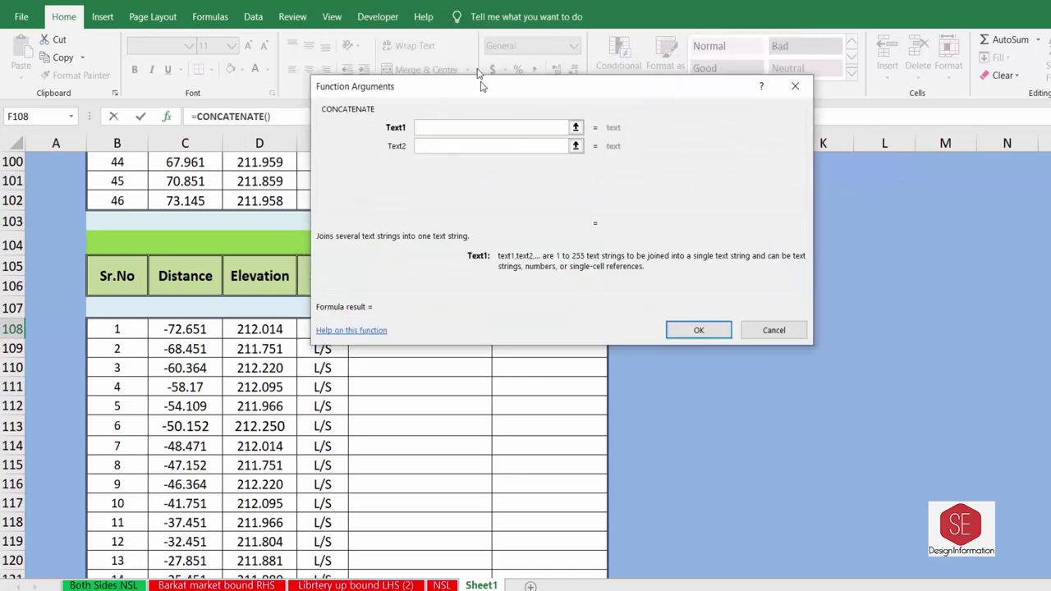
left_click_drag(555, 102, 678, 48)
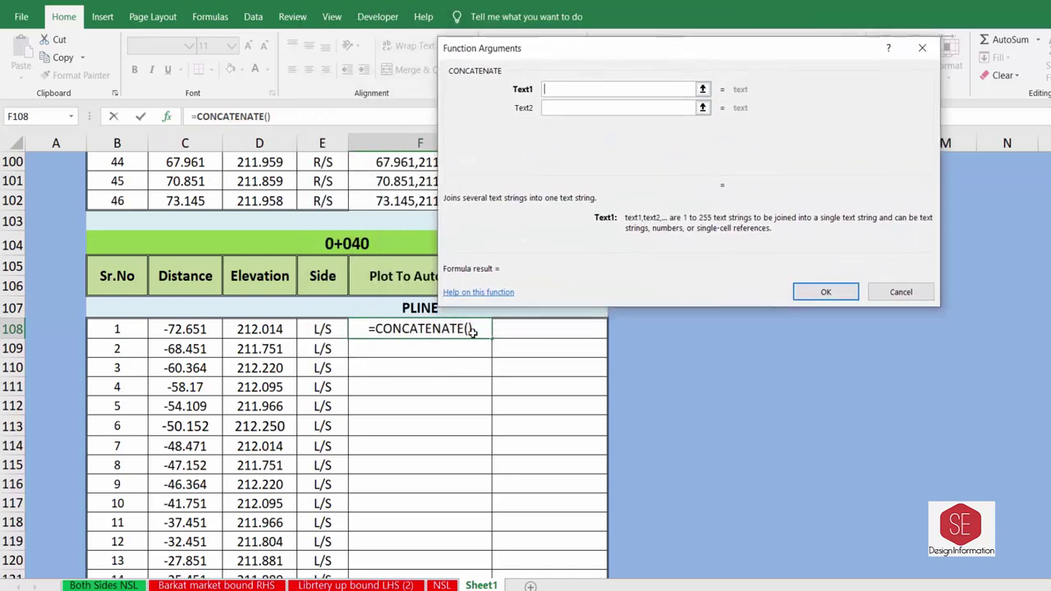
left_click(184, 329)
left_click(581, 111)
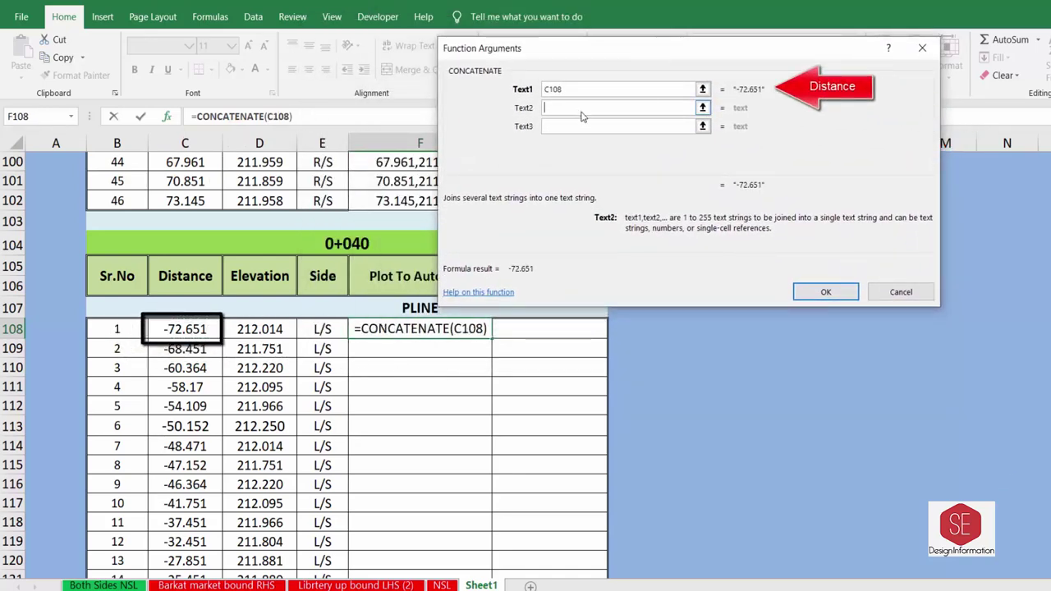
type(",")
key("Tab")
left_click(273, 328)
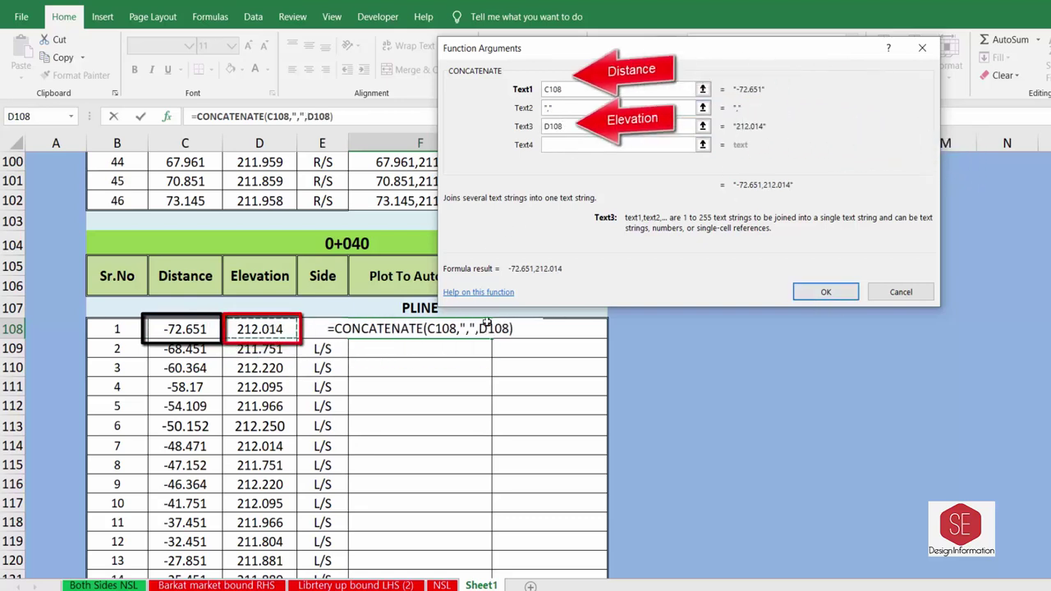
left_click(824, 289)
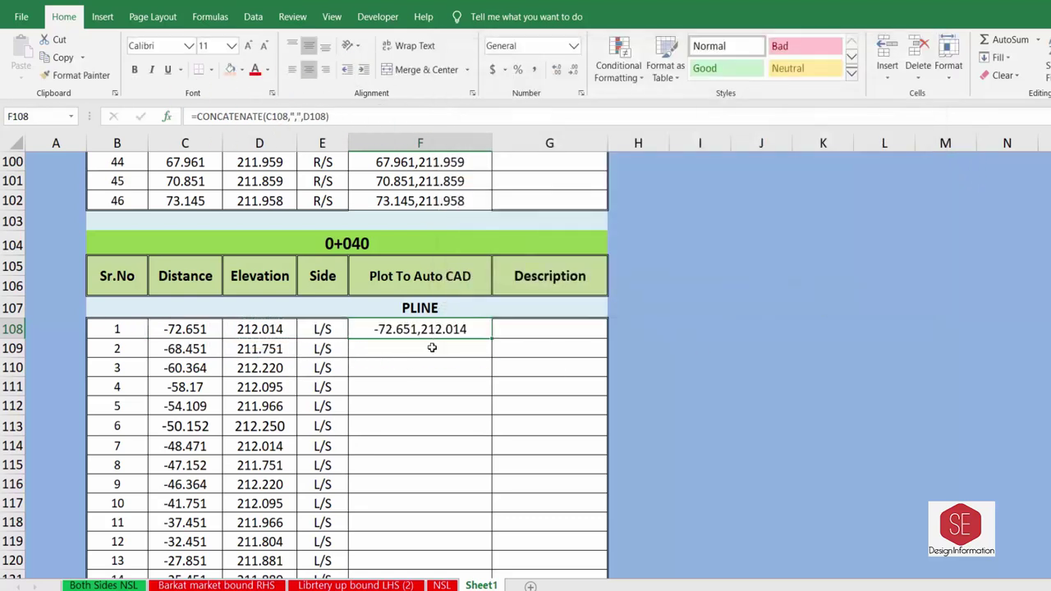
Fill the coordinate formula down the 0+040 table and check the formula in F149.
left_click_drag(493, 354, 493, 354)
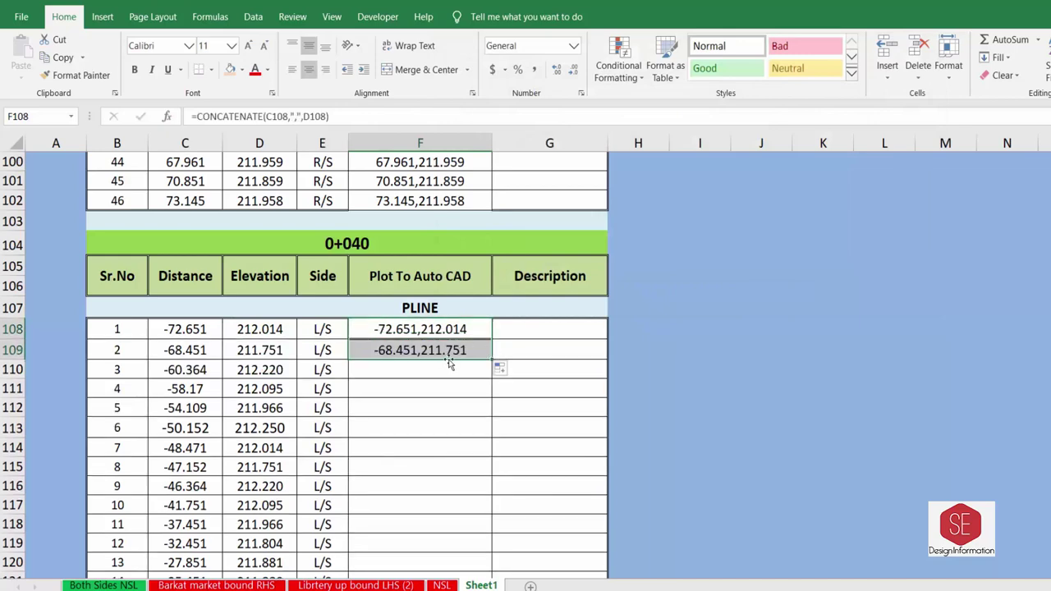
left_click(444, 349)
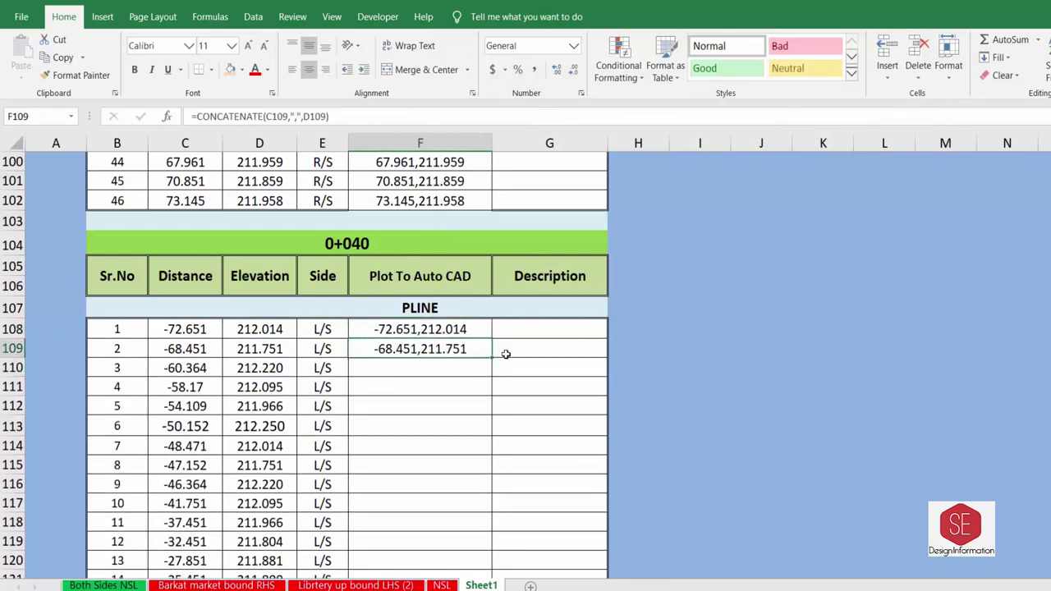
mouse_move(490, 381)
left_mouse_down()
mouse_move(487, 579)
mouse_move(485, 558)
left_mouse_up()
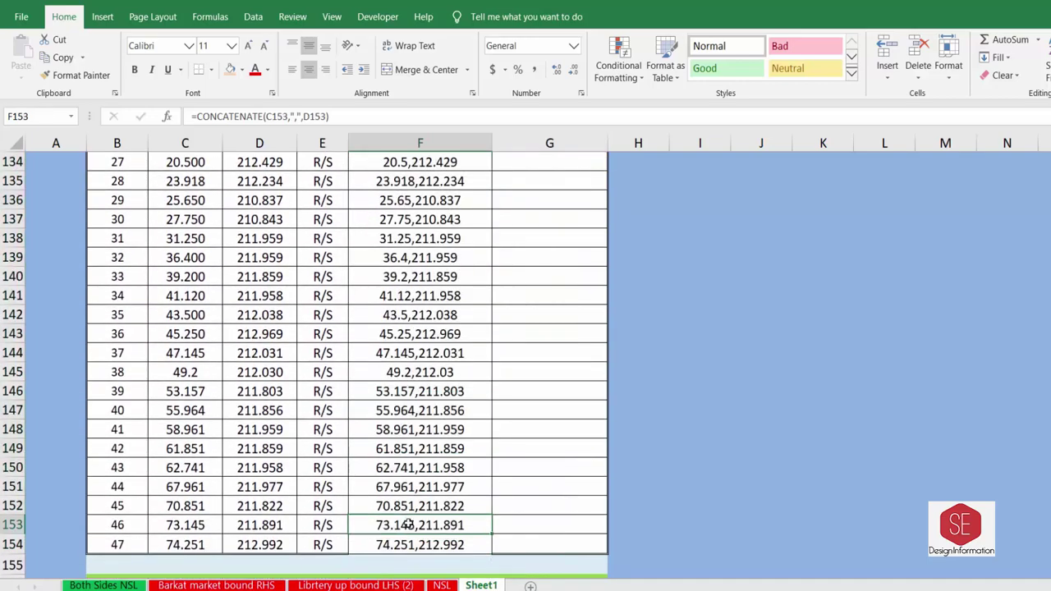
double_click(420, 524)
left_click(382, 449)
double_click(382, 448)
scroll(487, 316, "up", 13)
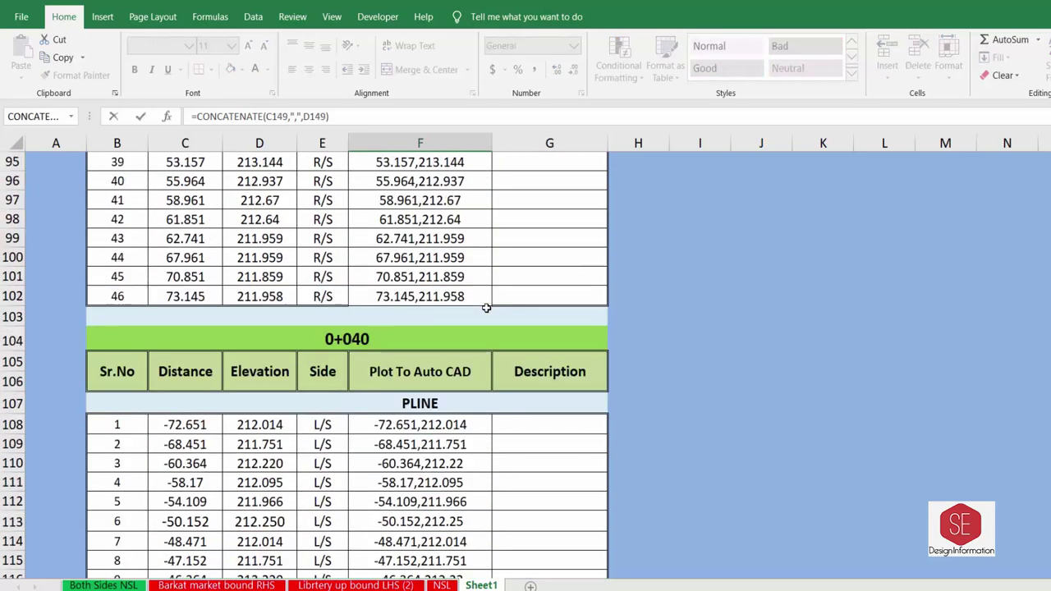
key("Escape")
scroll(485, 310, "down", 11)
scroll(460, 296, "up", 12)
Copy the 0+040 header and formula block into the 0+060 table and fill it down.
left_click_drag(432, 421, 429, 509)
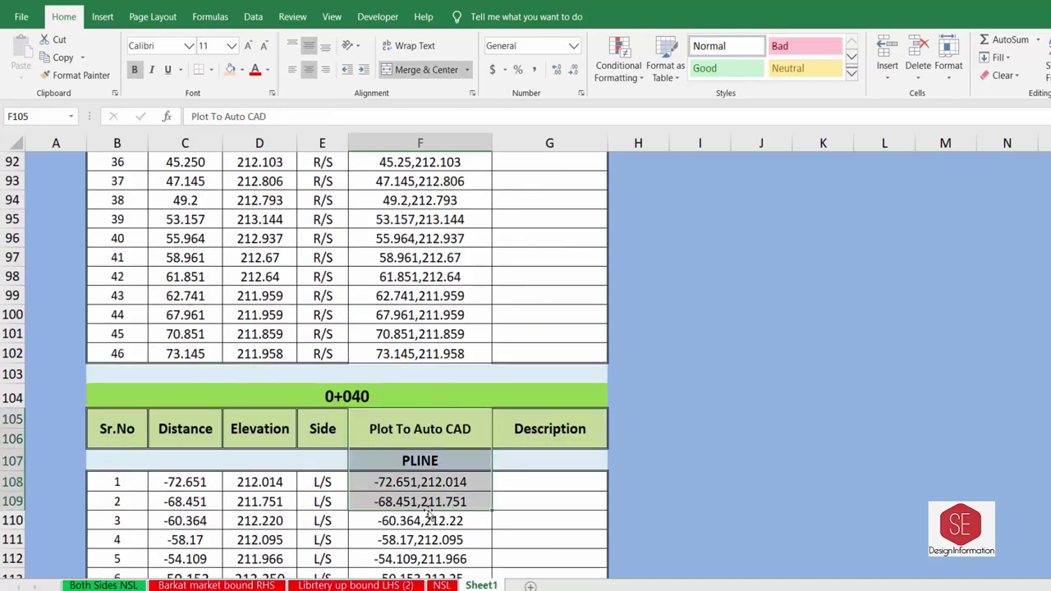
right_click(428, 509)
left_click(464, 164)
scroll(558, 370, "down", 20)
left_click(383, 264)
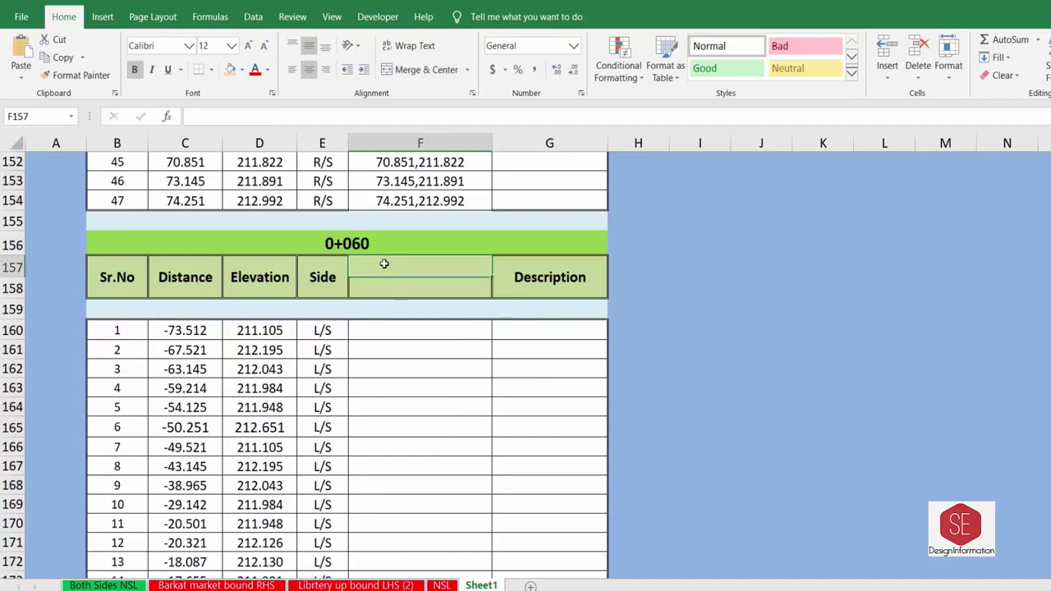
right_click(384, 256)
left_click(417, 329)
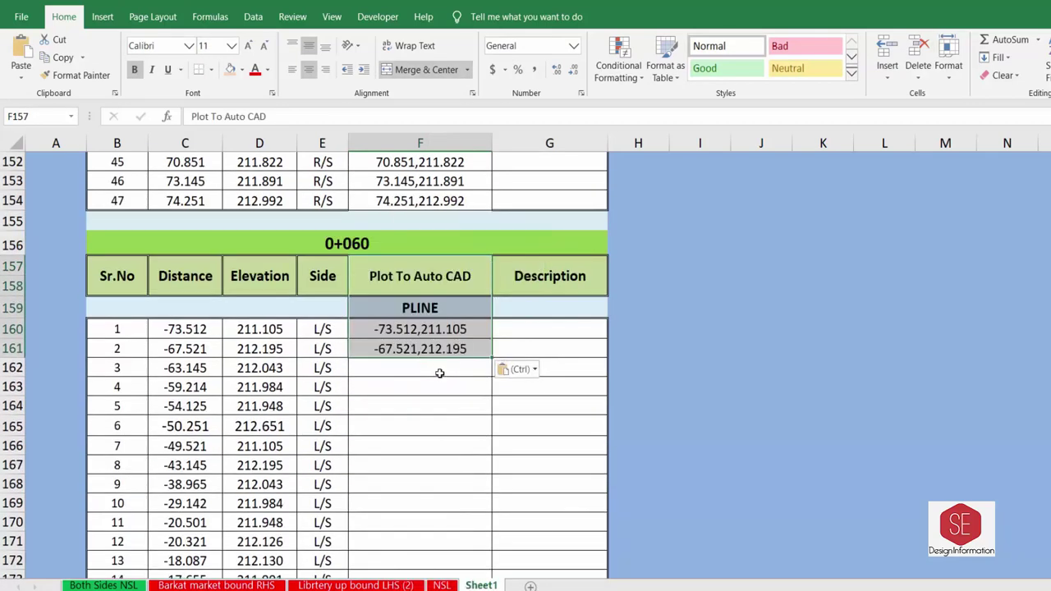
left_click(489, 355)
double_click(491, 359)
Copy the 0+060 header and formula block into the 0+080 table and fill it down.
left_click_drag(420, 276, 430, 312)
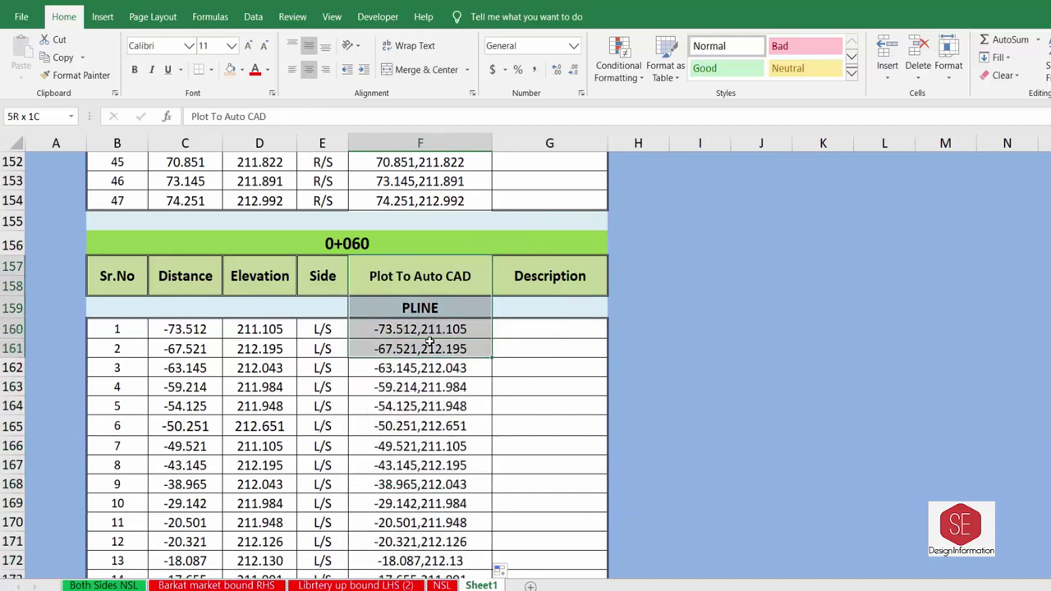
right_click(430, 341)
left_click(447, 269)
scroll(528, 371, "down", 14)
scroll(535, 394, "down", 3)
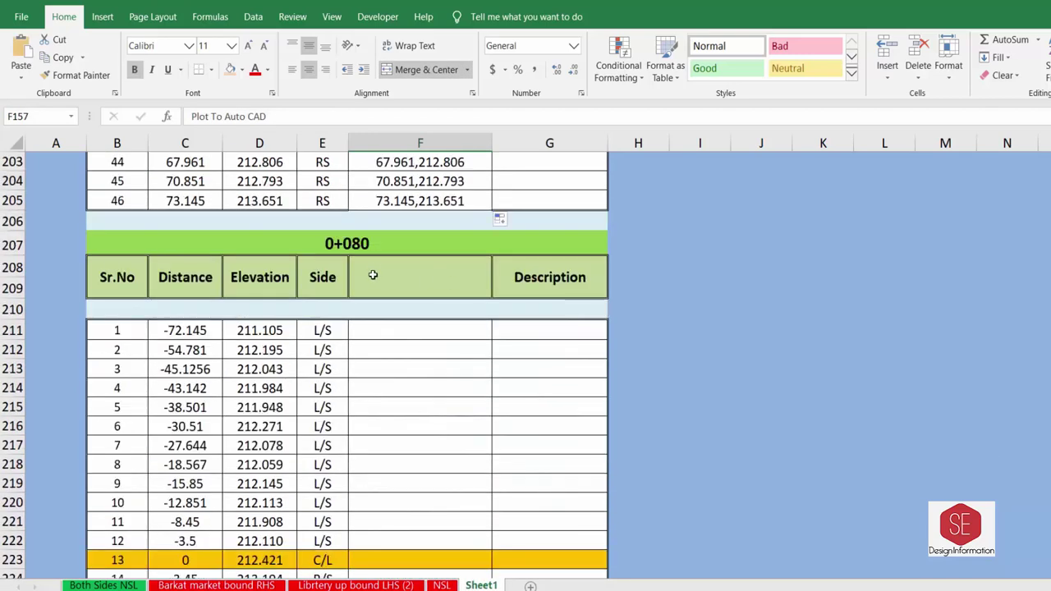
right_click(372, 276)
left_click(403, 328)
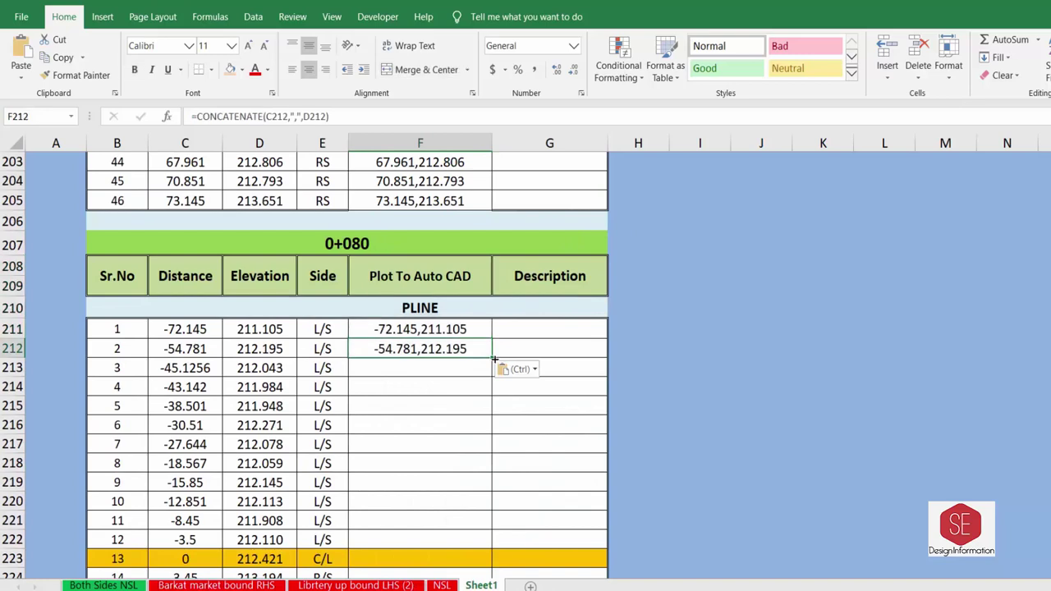
double_click(494, 359)
Copy the 0+080 header and formula block into the 0+100 table and fill it down.
left_click_drag(419, 276, 431, 349)
right_click(430, 349)
left_click(451, 268)
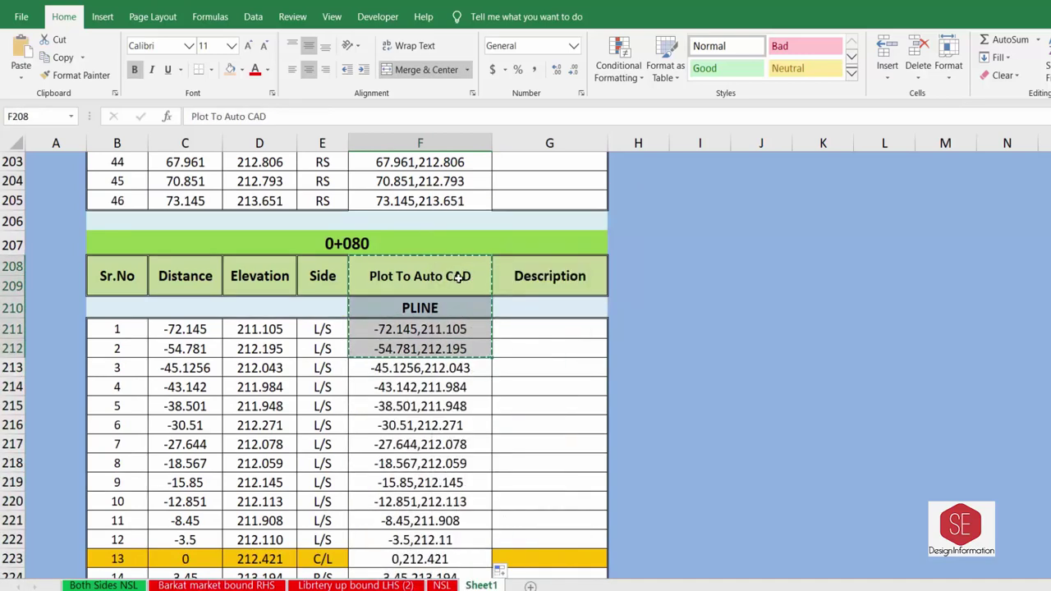
scroll(459, 278, "down", 10)
scroll(458, 274, "down", 1)
right_click(382, 305)
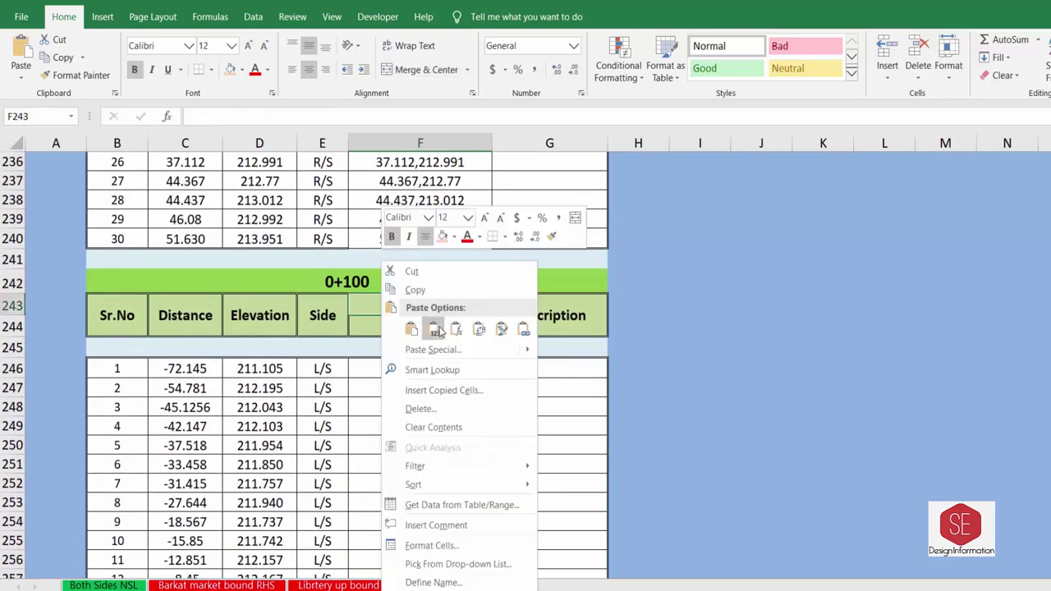
left_click(435, 328)
left_click(469, 389)
double_click(493, 397)
Check the filled coordinate formula in cell F277, then return to the top.
scroll(493, 397, "down", 6)
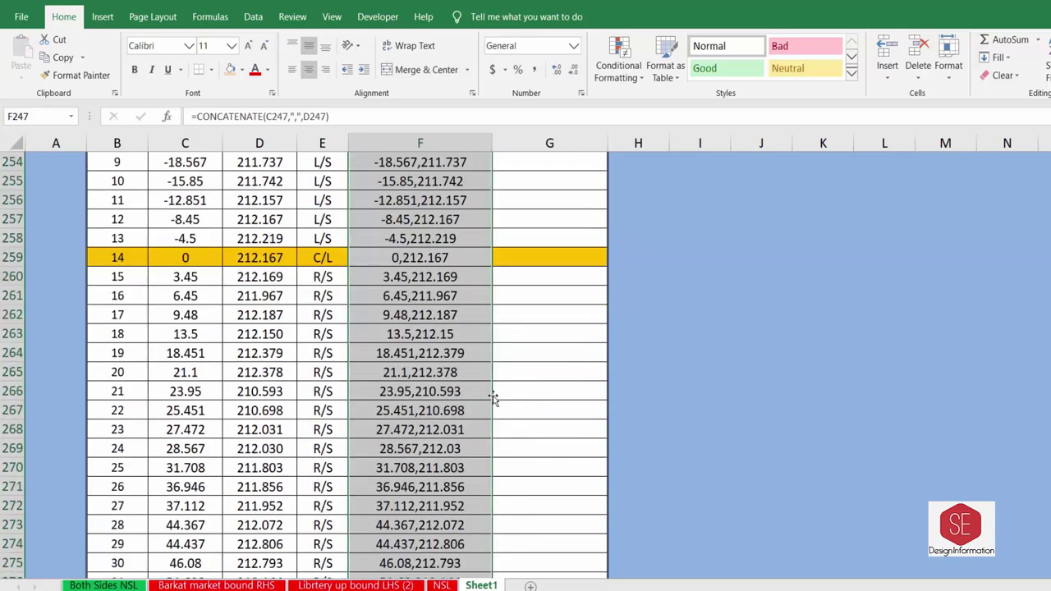
scroll(432, 347, "down", 5)
double_click(419, 315)
key("Escape")
scroll(597, 282, "up", 15)
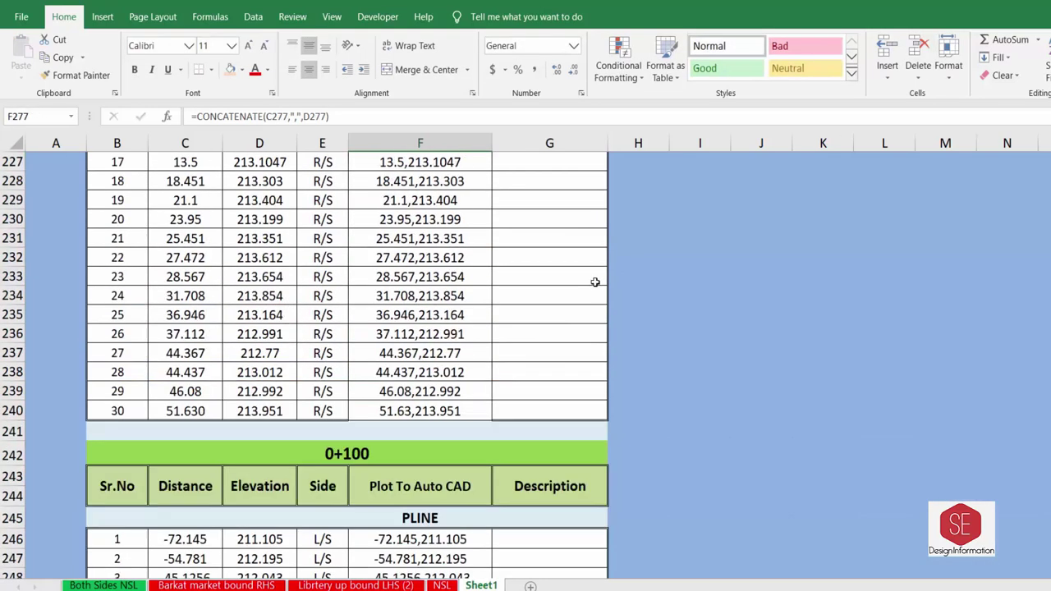
scroll(597, 282, "up", 20)
scroll(596, 247, "up", 17)
scroll(596, 213, "up", 17)
Verify the CONCATENATE coordinate formulas in cells F11 and F108.
scroll(595, 206, "up", 16)
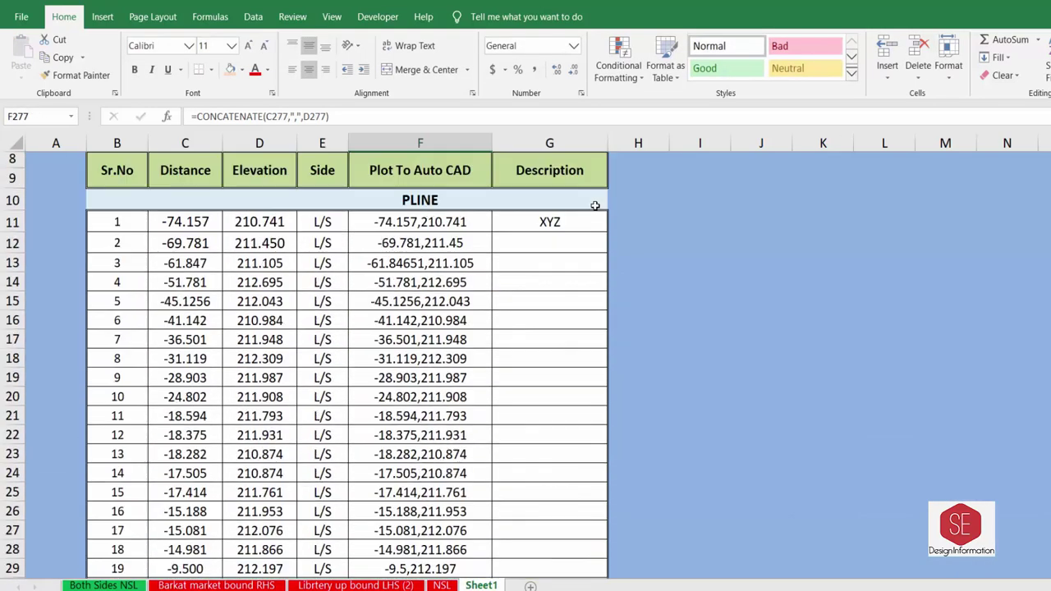
double_click(408, 219)
key("Escape")
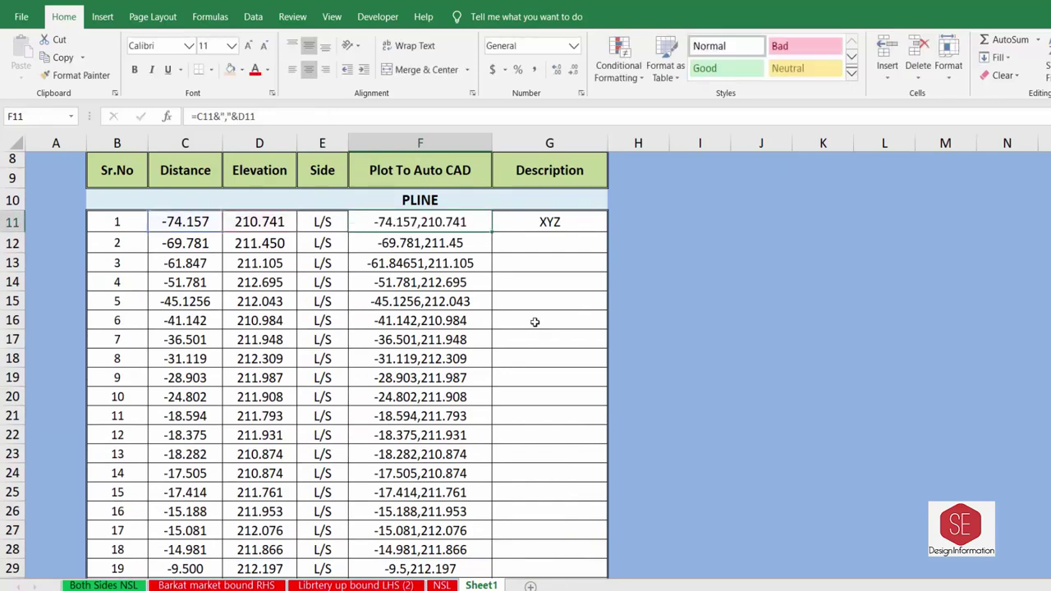
scroll(554, 333, "down", 12)
scroll(554, 337, "down", 16)
scroll(553, 338, "down", 4)
double_click(402, 251)
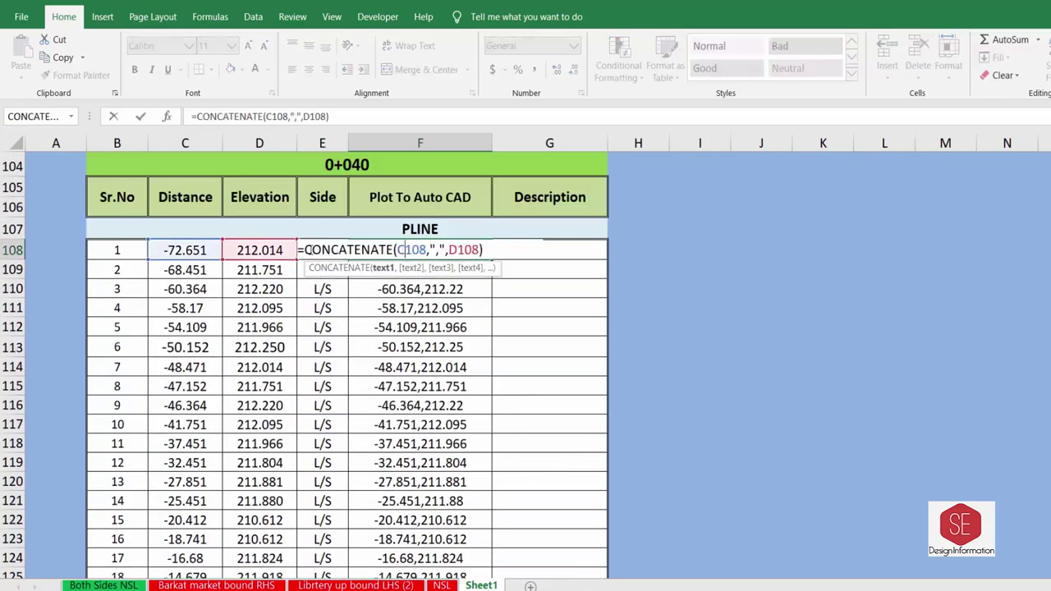
key("Escape")
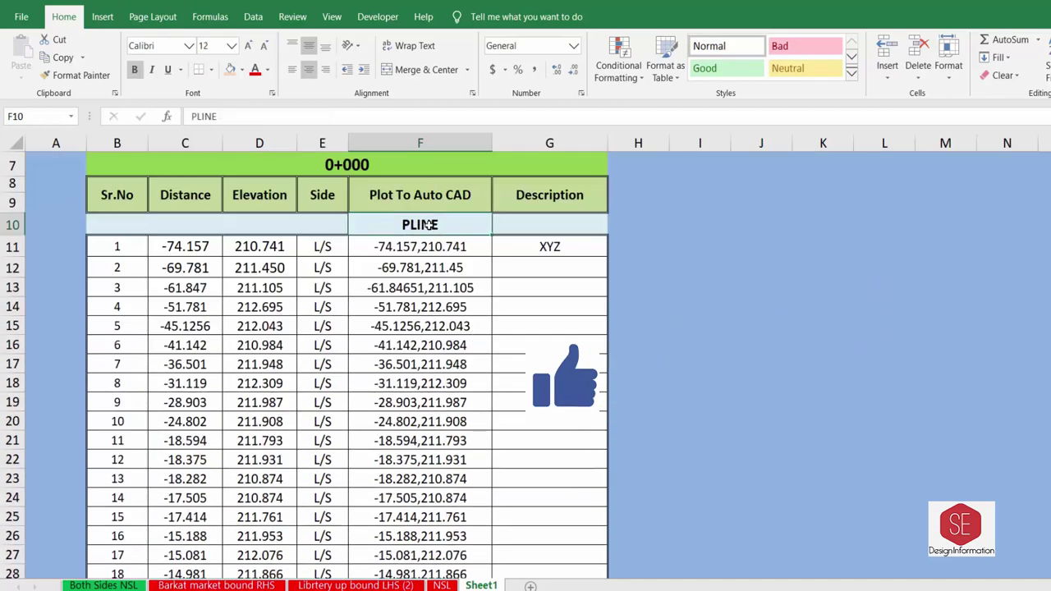
Give the 0+000 Plot To Auto CAD column a light orange fill.
mouse_move(422, 246)
left_mouse_down()
mouse_move(489, 559)
mouse_move(433, 546)
left_mouse_up()
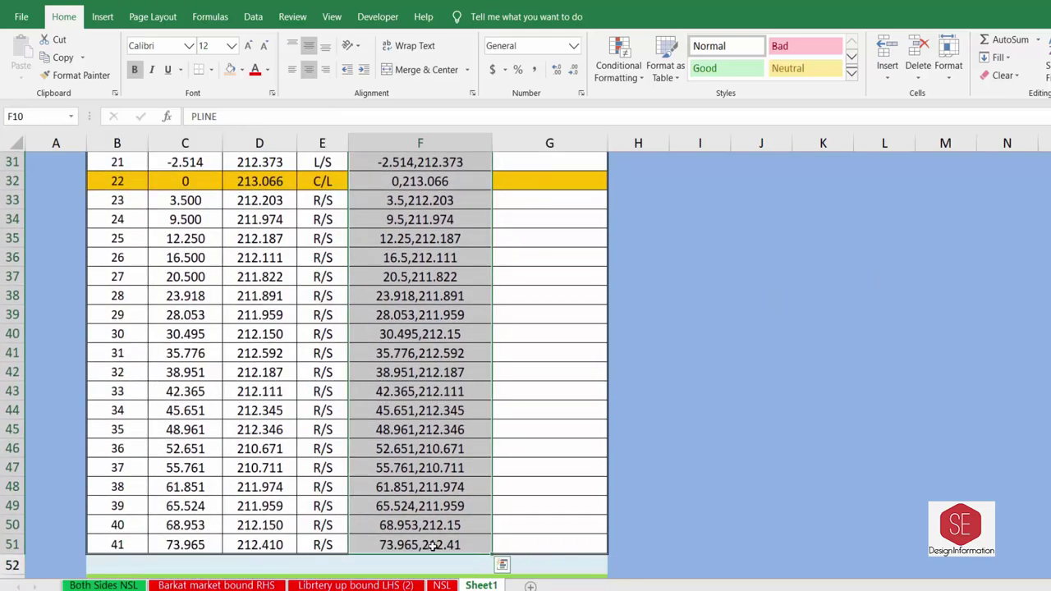
left_click(243, 70)
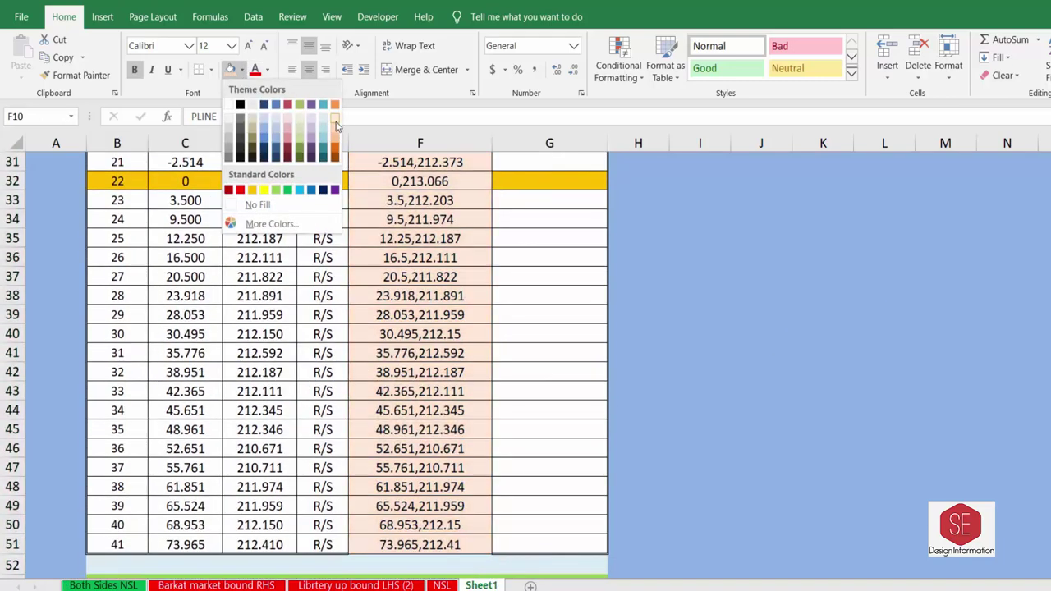
left_click(336, 125)
scroll(640, 361, "up", 10)
left_click(761, 351)
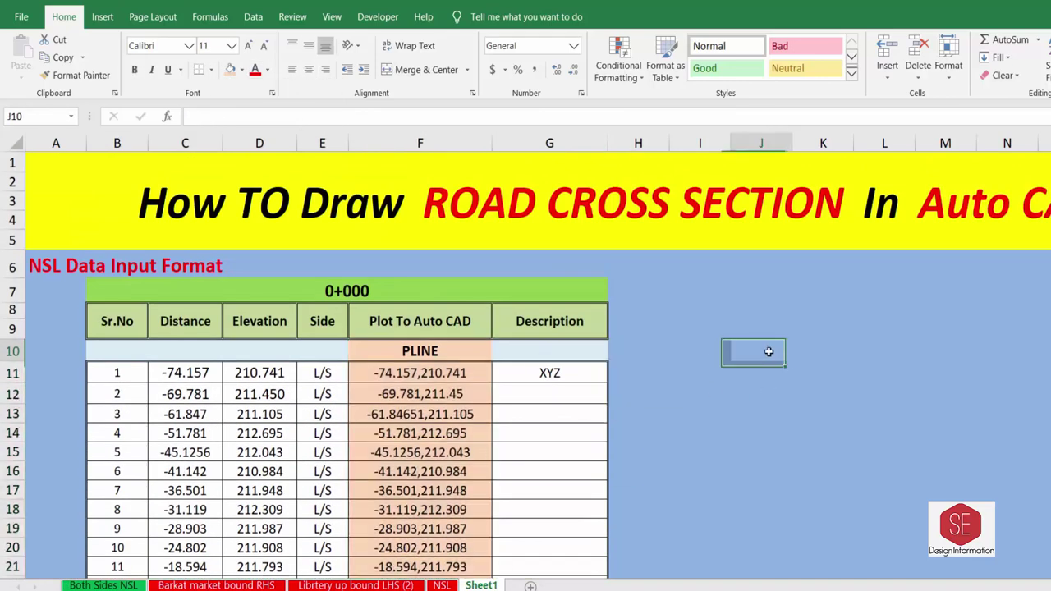
Copy the 0+000 column from PLINE to the last coordinate.
left_click_drag(452, 344, 444, 558)
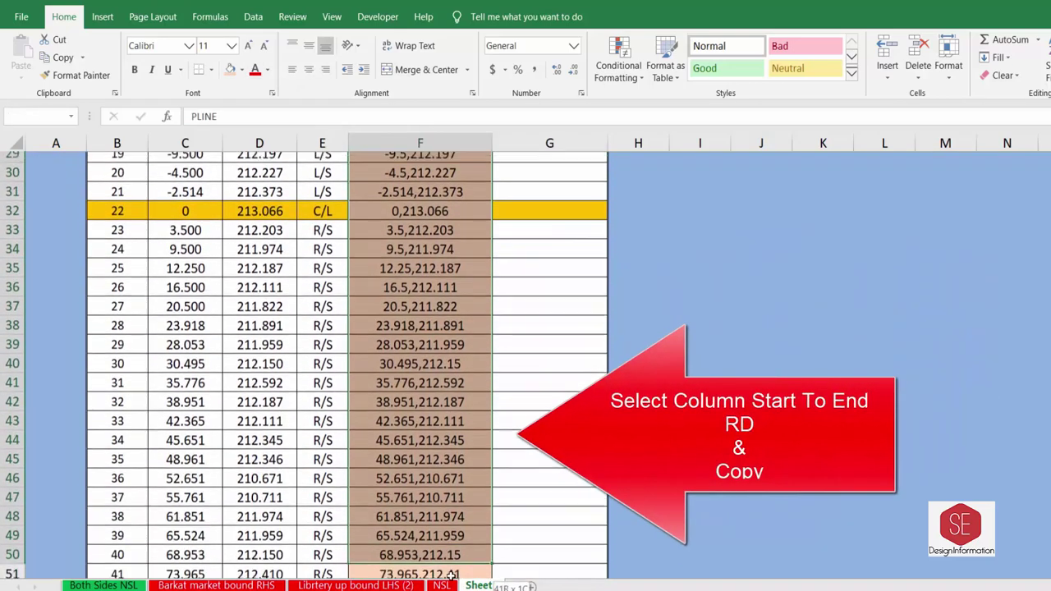
right_click(444, 558)
left_click(485, 212)
scroll(501, 517, "up", 10)
scroll(500, 517, "up", 2)
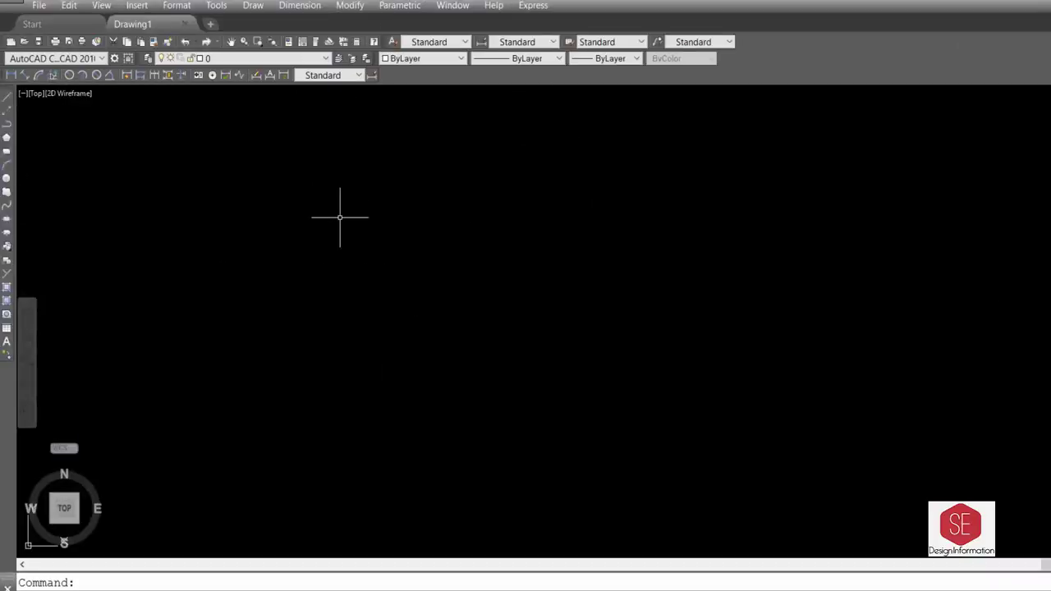
Add the AREA4, CD and XYZ lisp files to the Load Application Startup Suite.
type("AP")
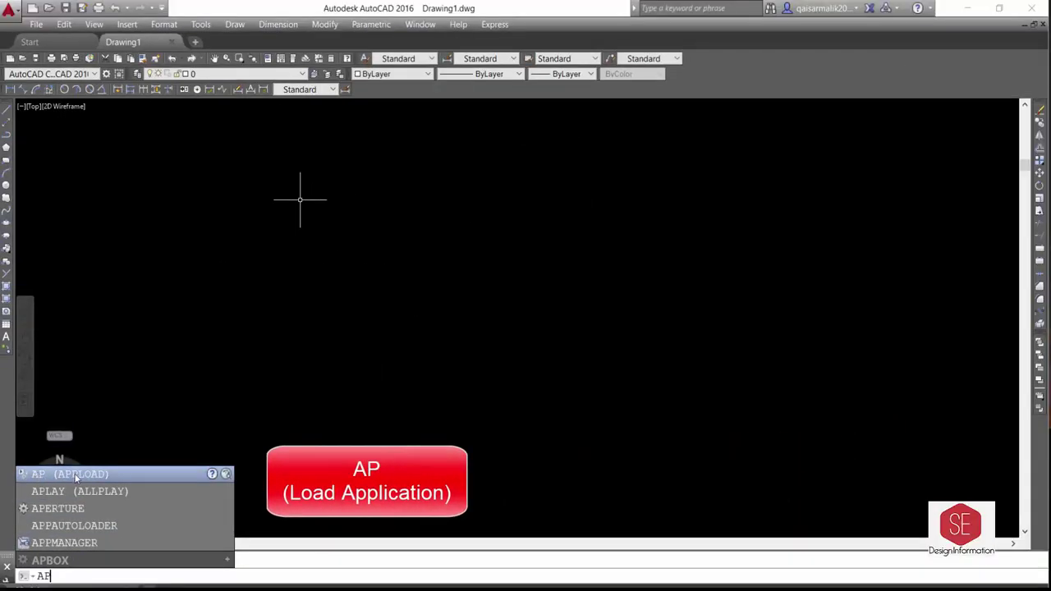
key("Return")
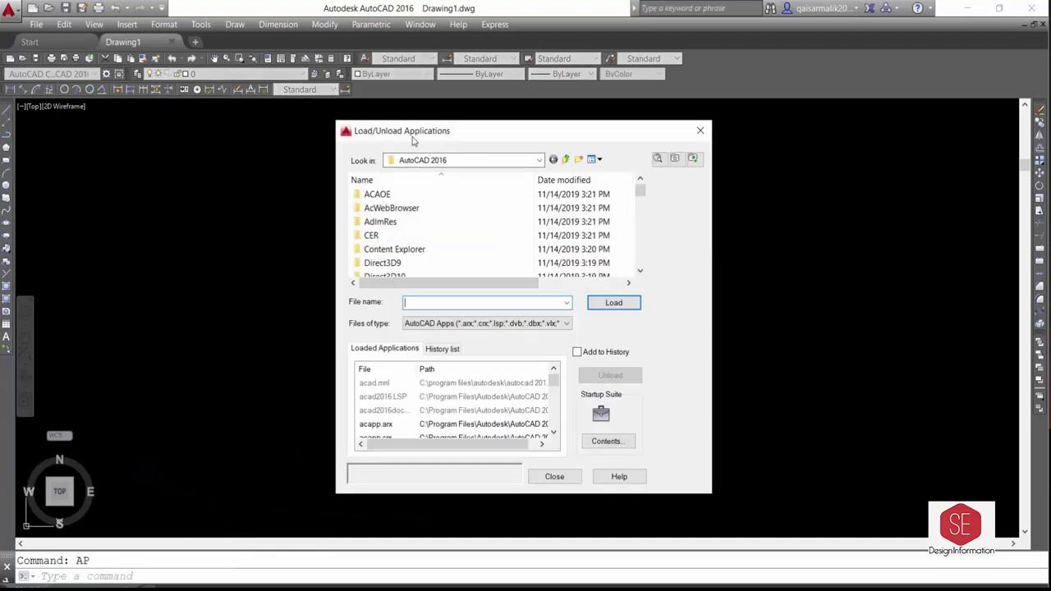
left_click(554, 478)
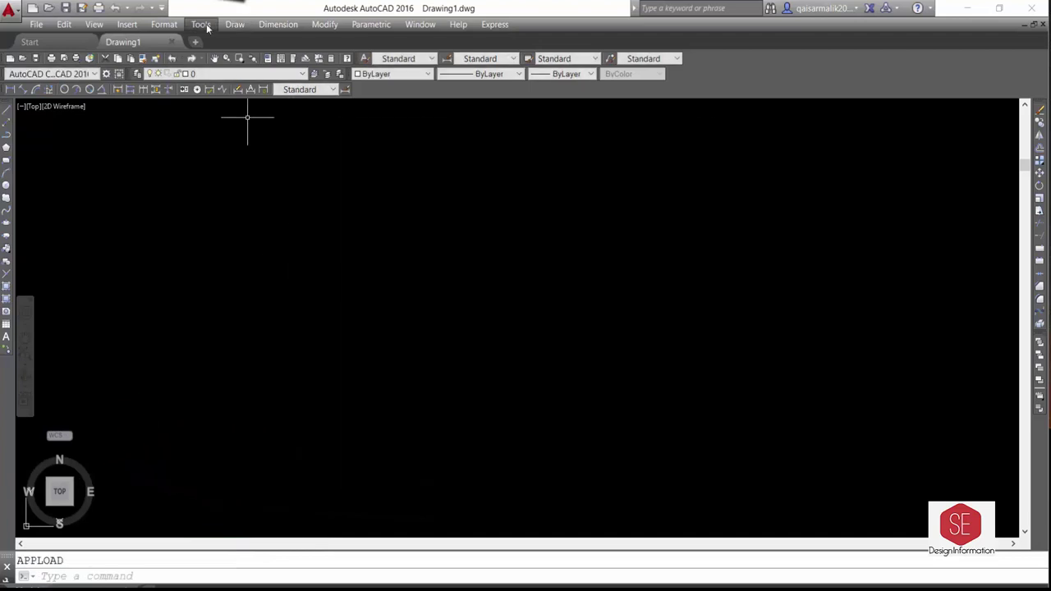
left_click(201, 24)
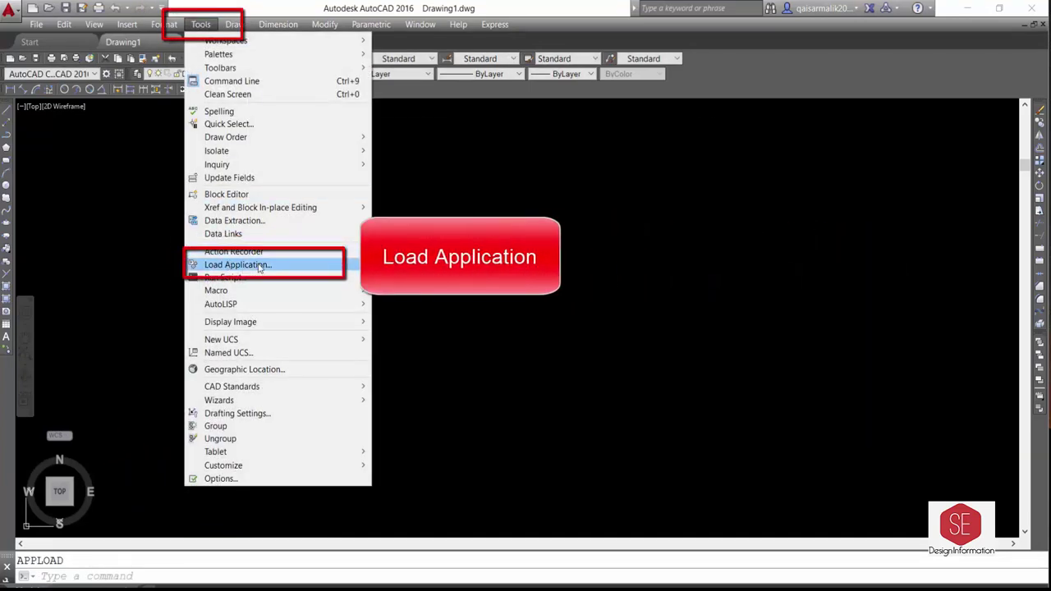
left_click(308, 265)
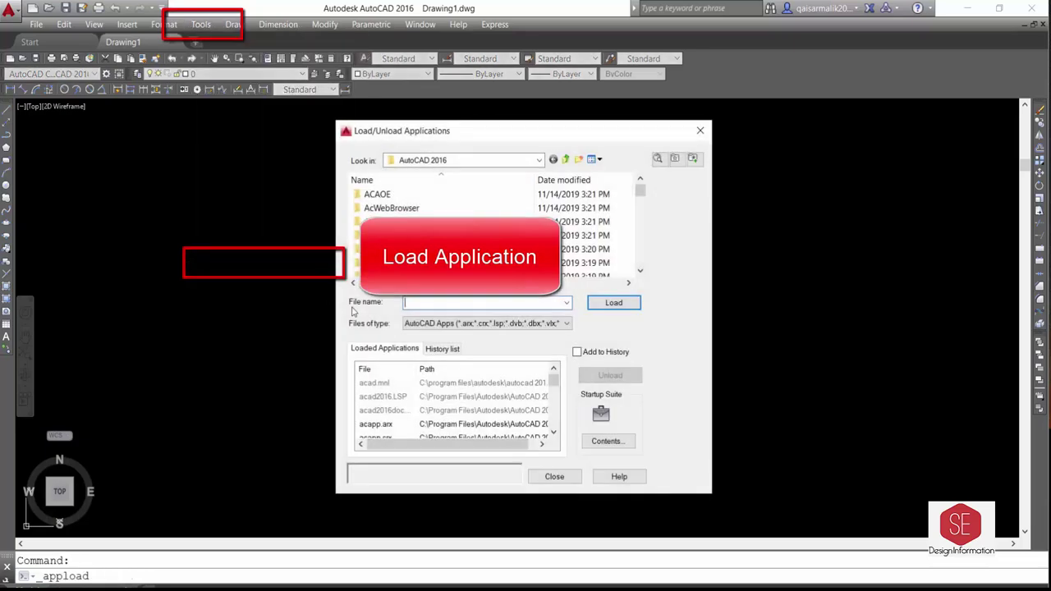
left_click(618, 443)
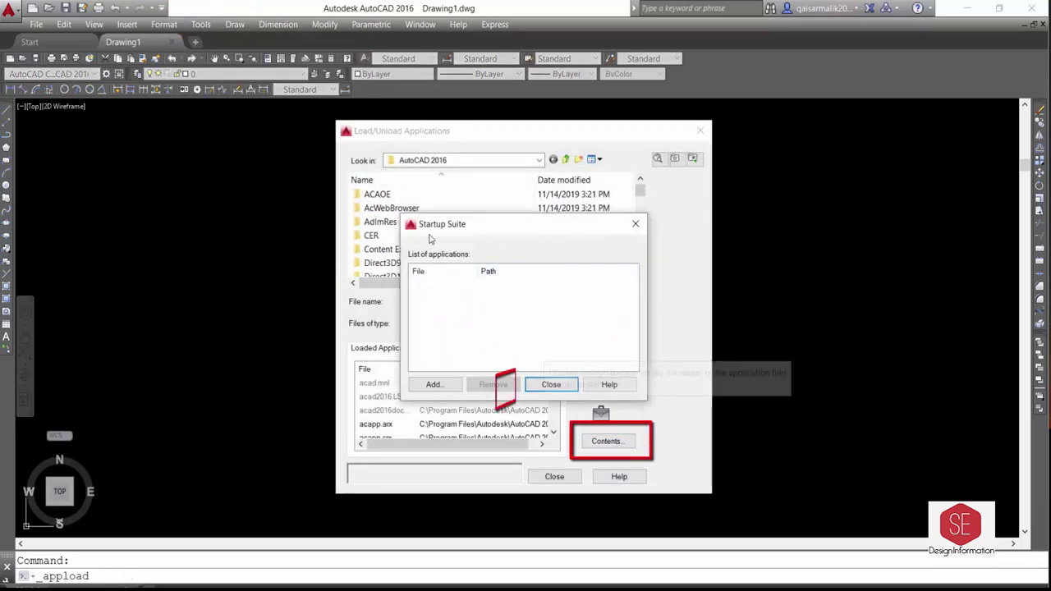
left_click(433, 386)
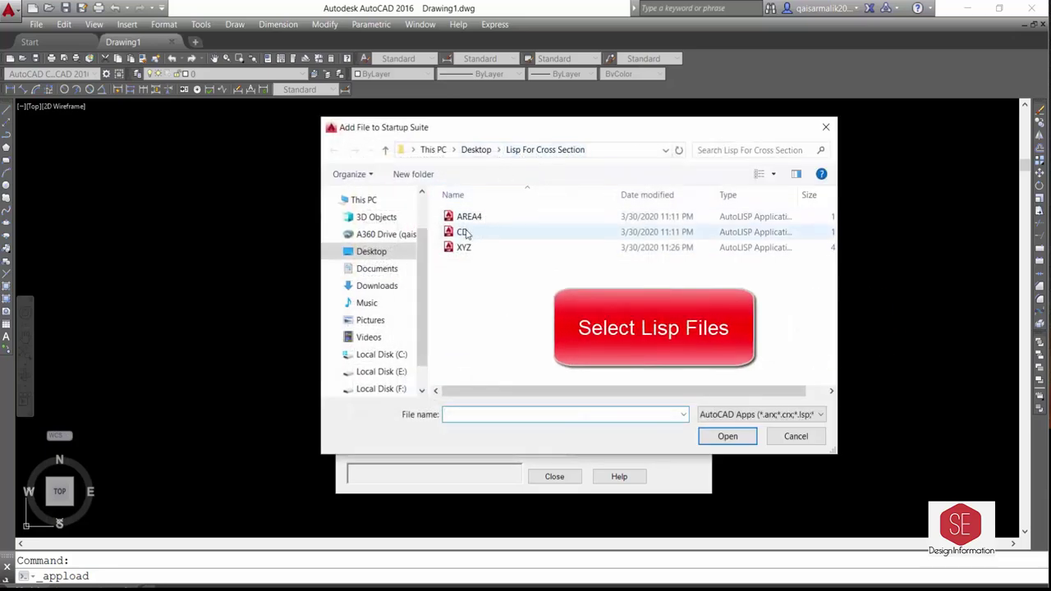
left_click_drag(462, 273, 446, 211)
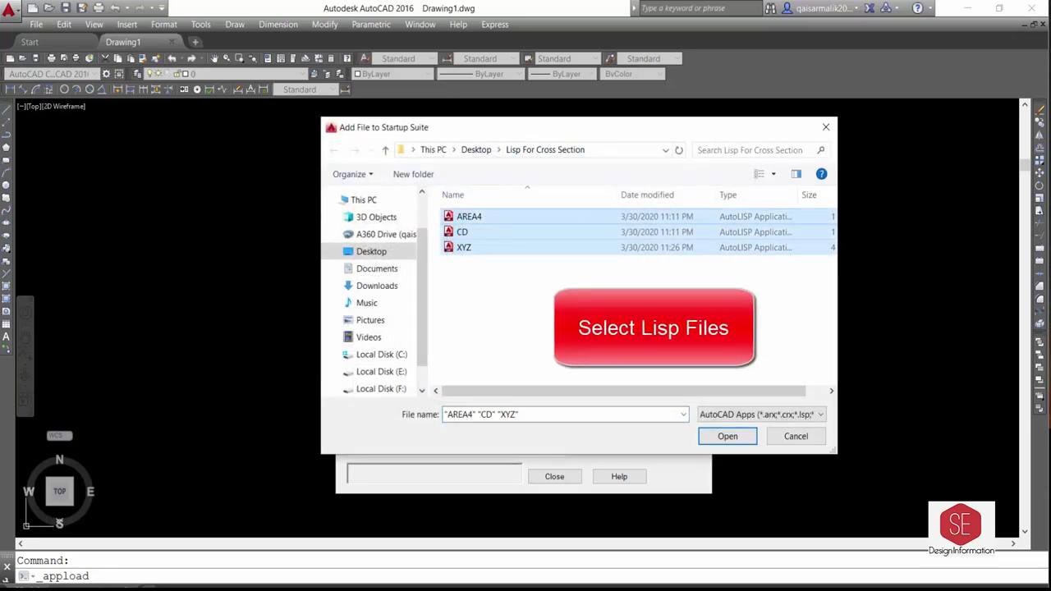
left_click(729, 436)
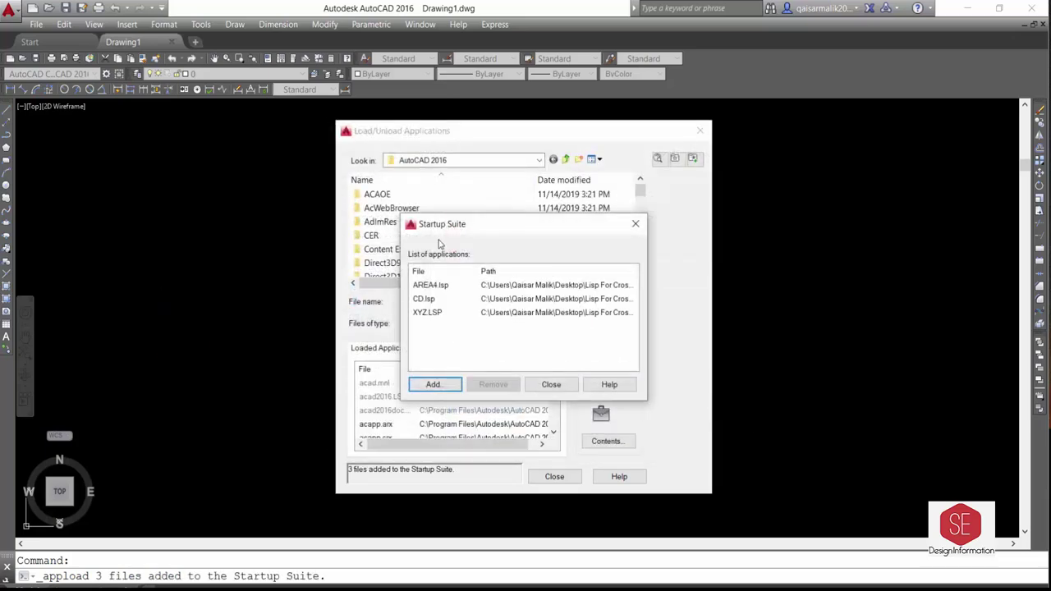
left_click(554, 386)
left_click(554, 477)
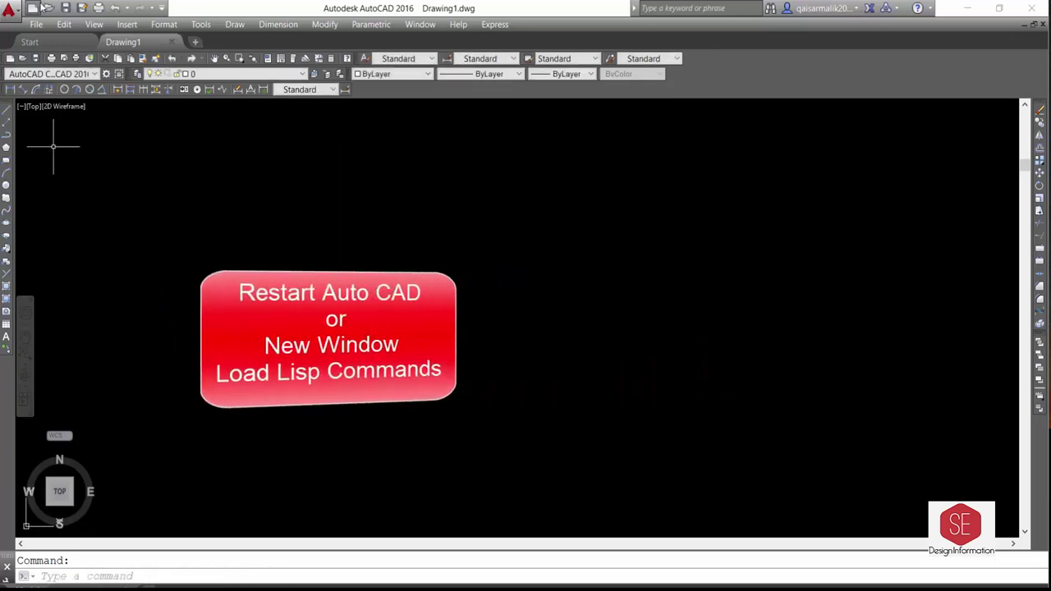
Start a new drawing from the template, erase its object, and make Magenta current.
left_click(34, 7)
left_click(729, 441)
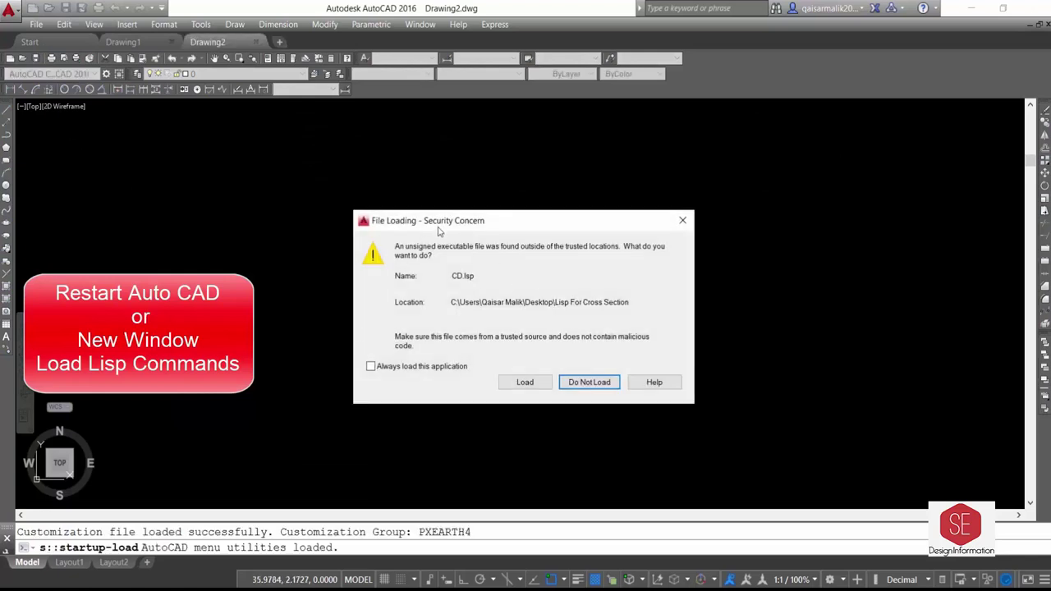
left_click(518, 383)
type("e")
key("Return")
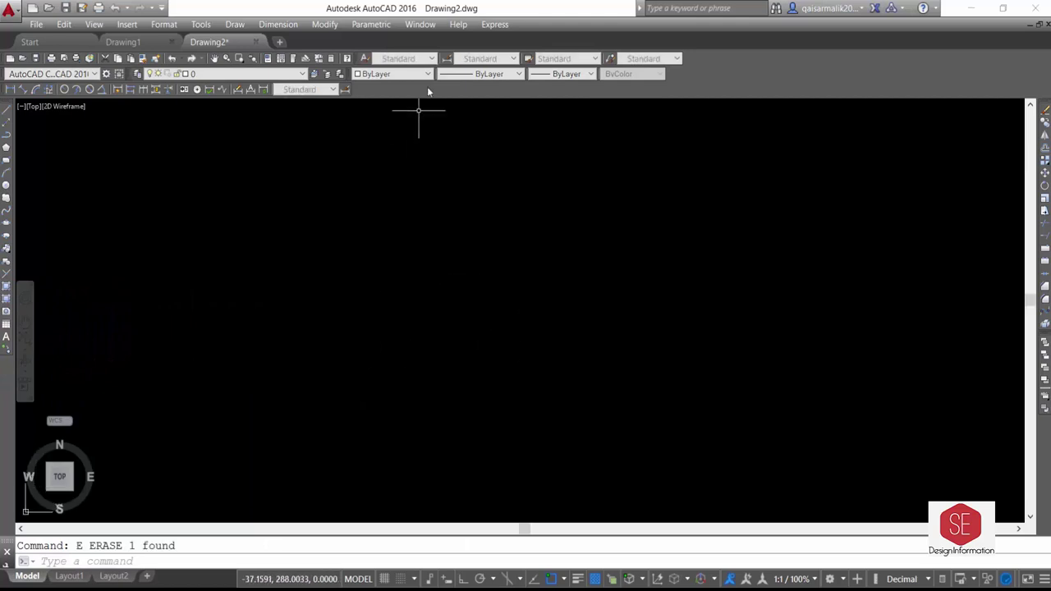
left_click(403, 76)
left_click(377, 150)
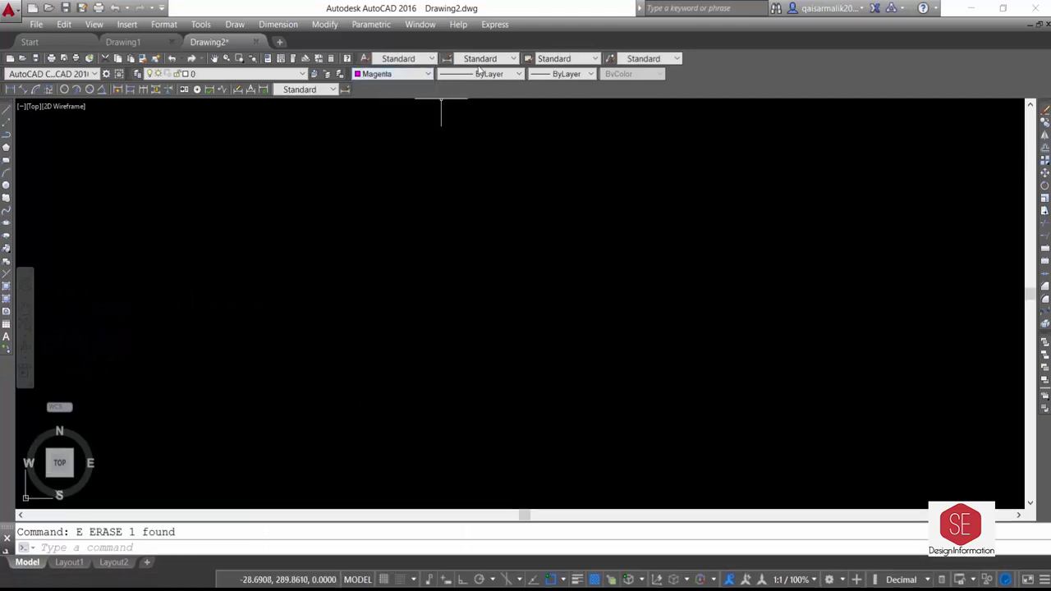
Load the ACAD_ISO02W100 linetype in the Linetype Manager and set it current.
left_click(479, 74)
left_click(484, 113)
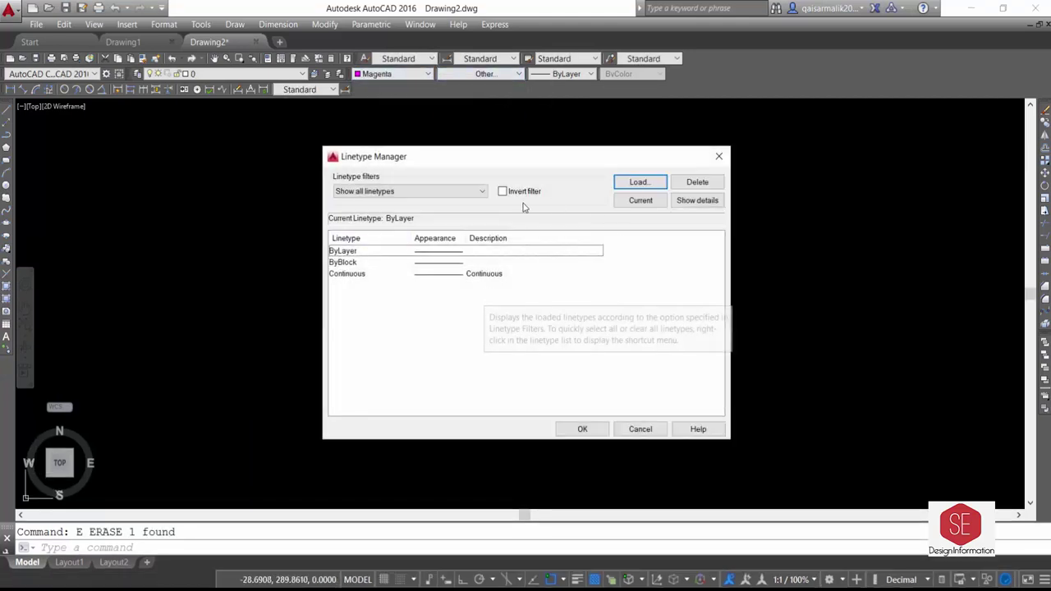
left_click(639, 182)
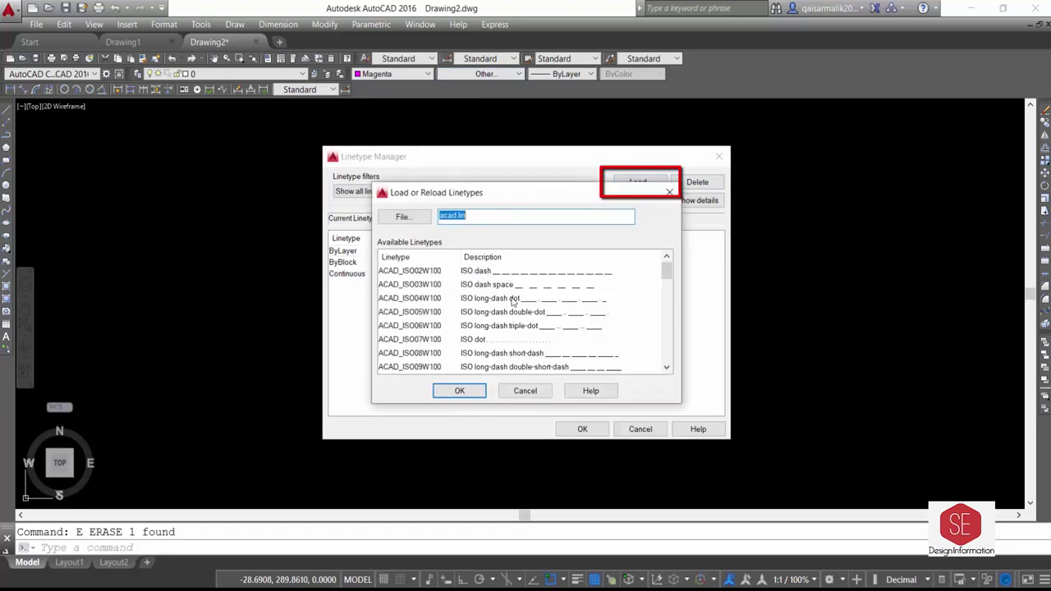
left_click(410, 271)
left_click(460, 391)
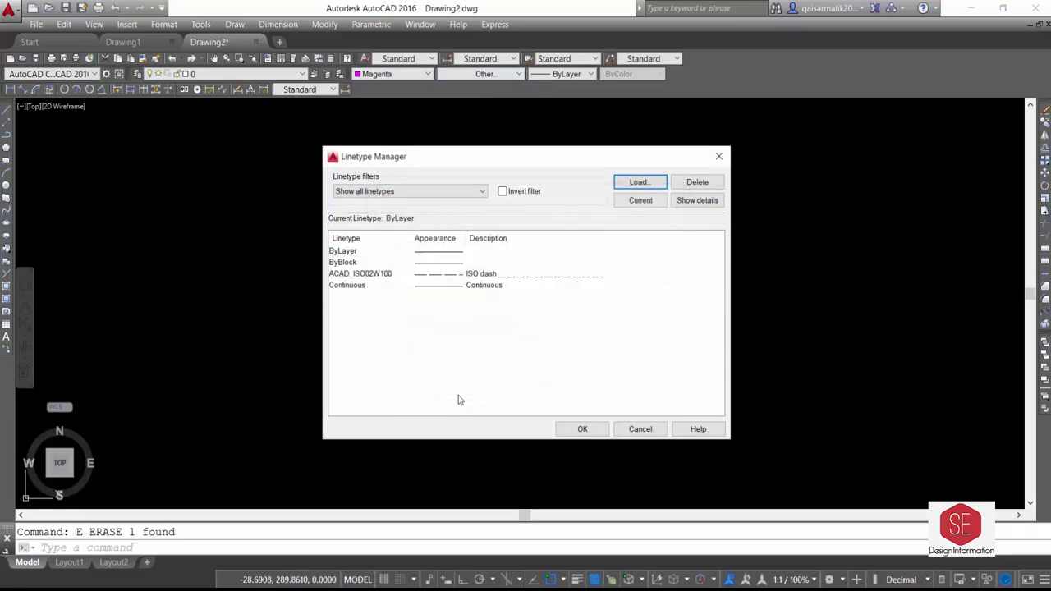
left_click(582, 429)
left_click(491, 74)
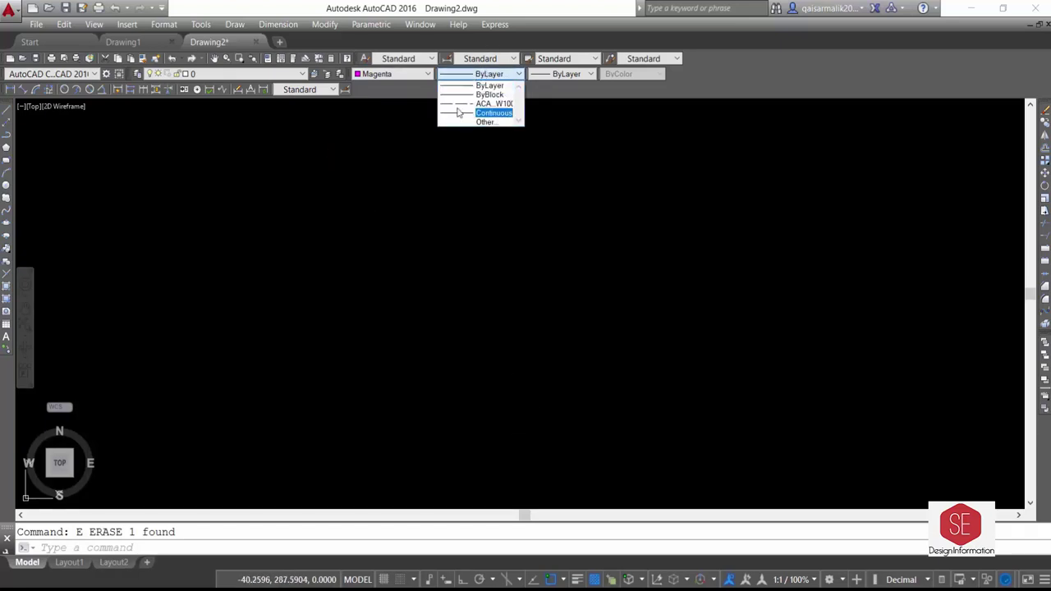
left_click(480, 104)
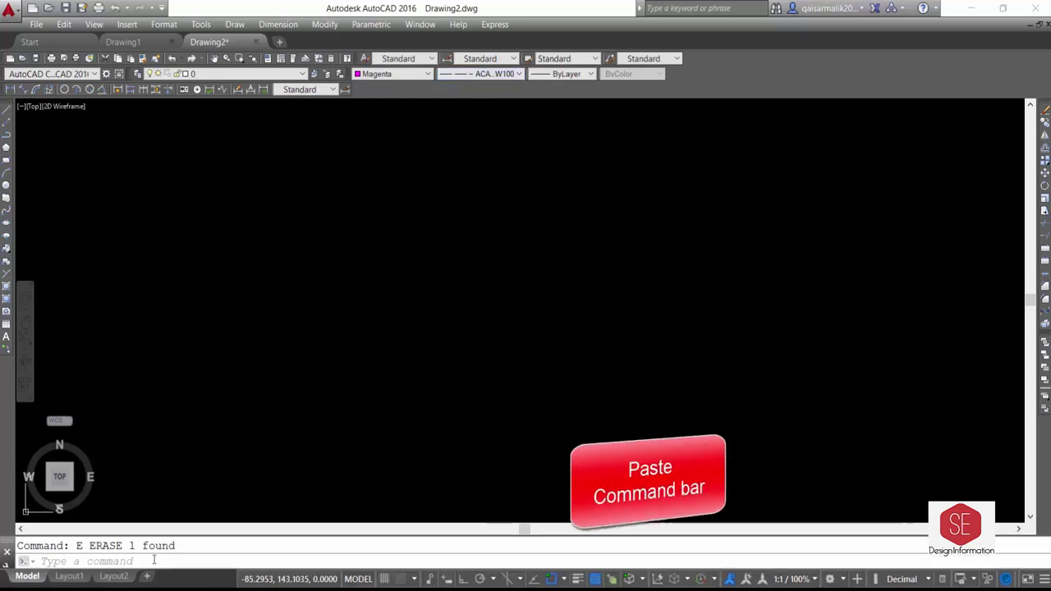
Draw the NSL profile by pasting the PLINE coordinates at the command line.
right_click(153, 560)
left_click(187, 510)
key("Escape")
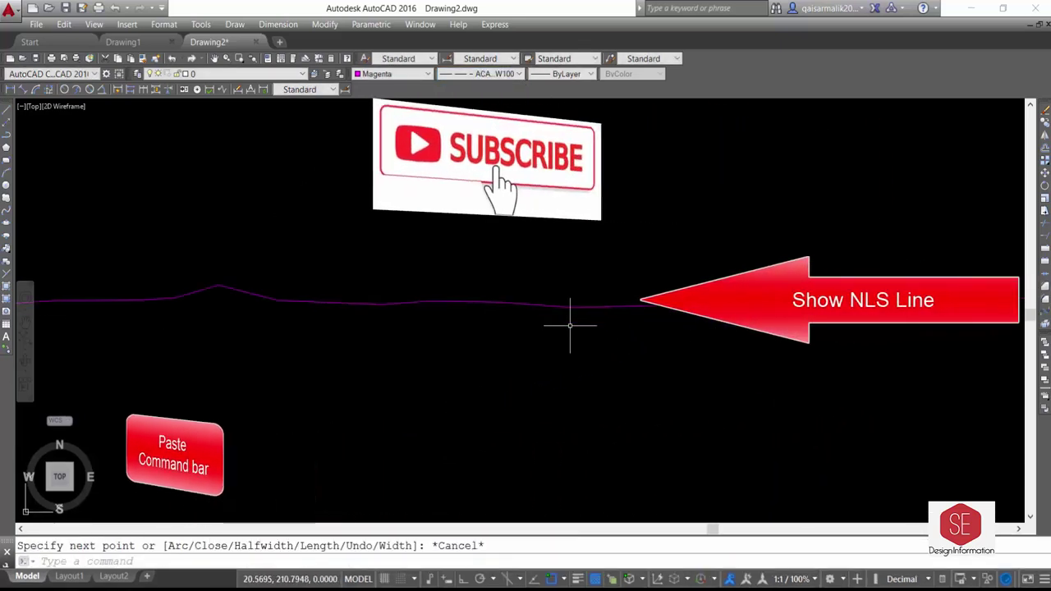
left_click(517, 298)
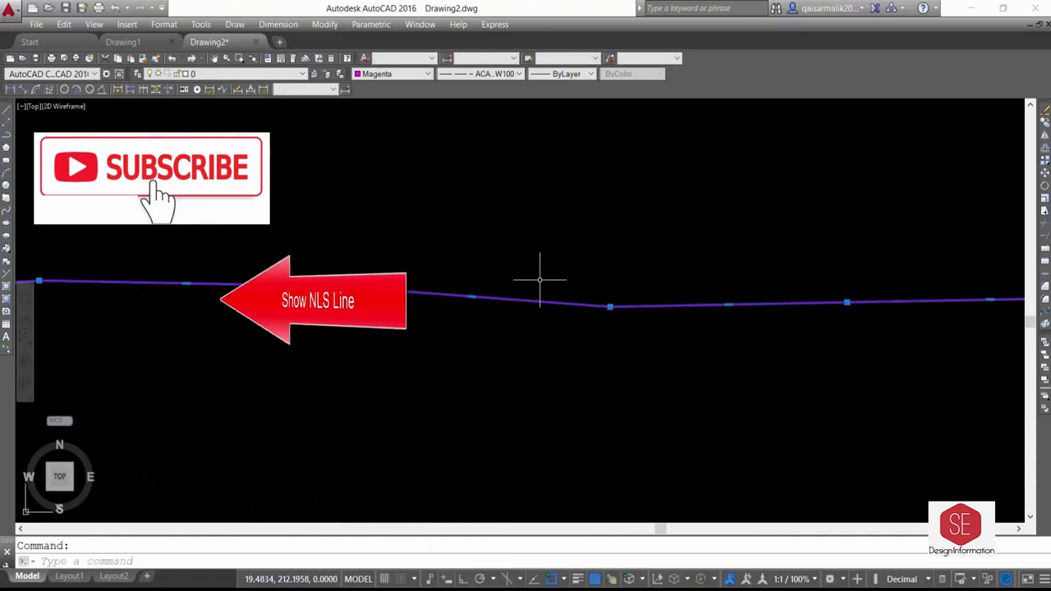
Set the profile polyline's linetype scale in Properties, trying 0.25 and 0.2, ending at 0.15.
type("ER")
key("Return")
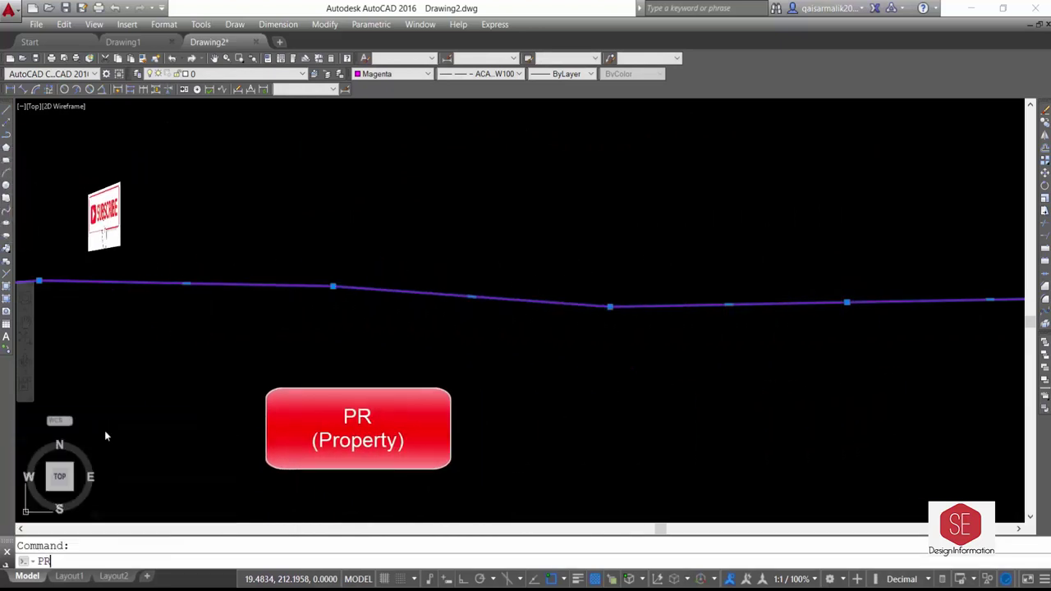
left_click(179, 106)
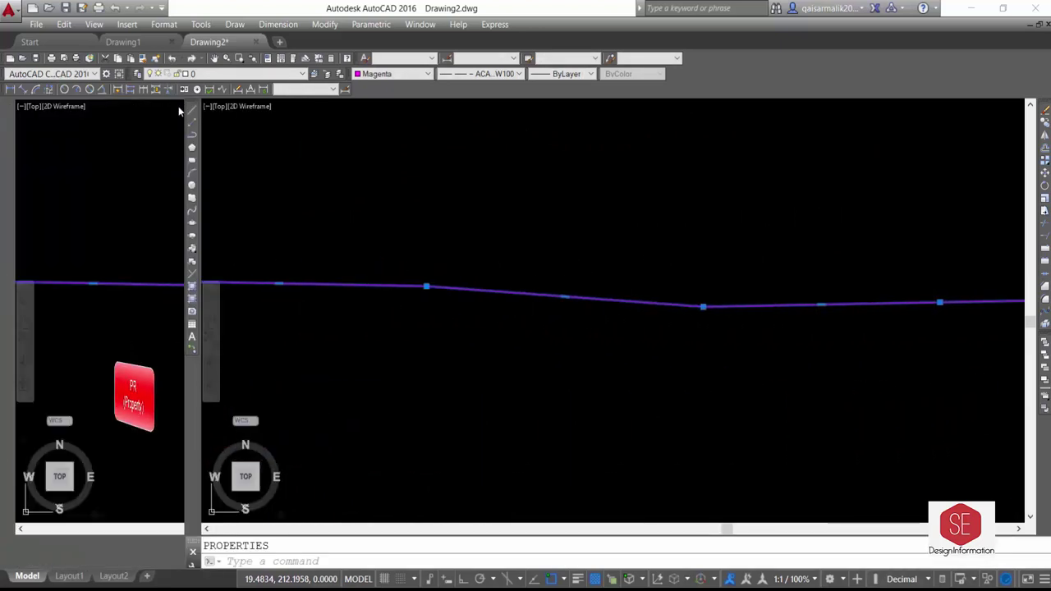
left_click(266, 58)
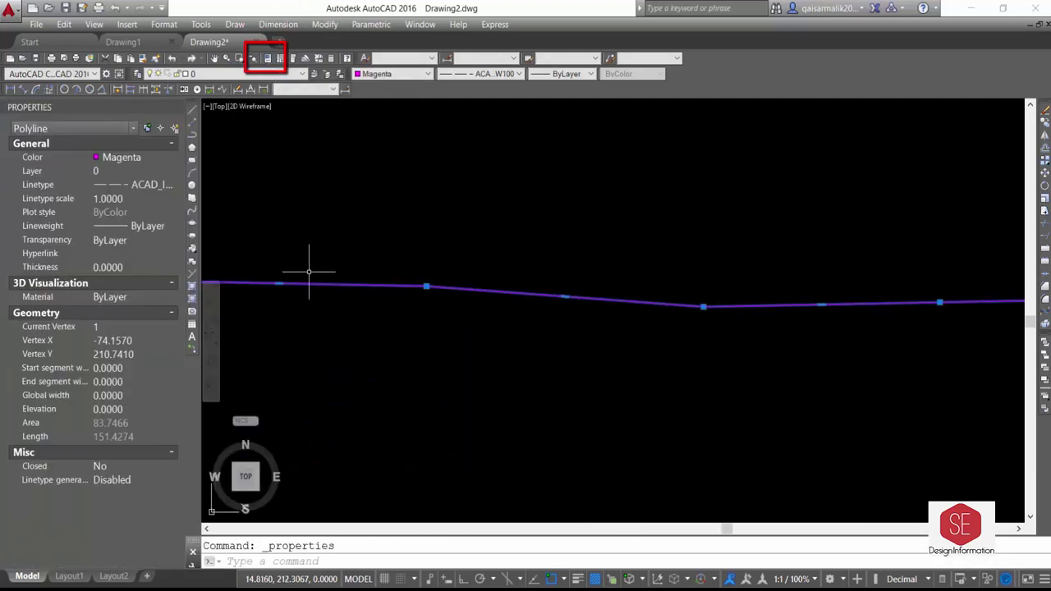
left_click(121, 201)
type("0.25")
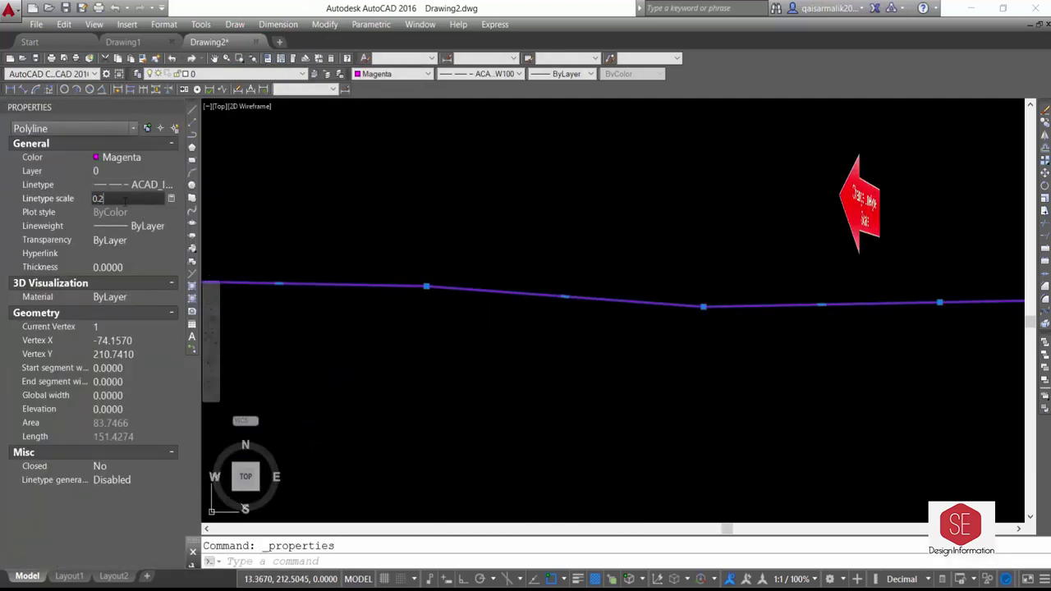
key("Return")
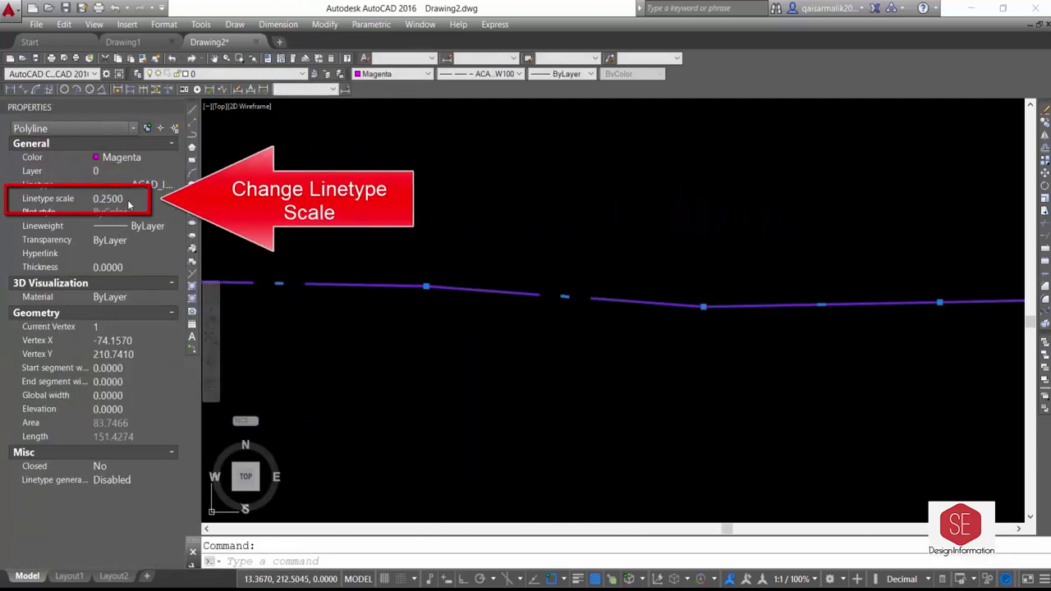
type("0.2")
key("Return")
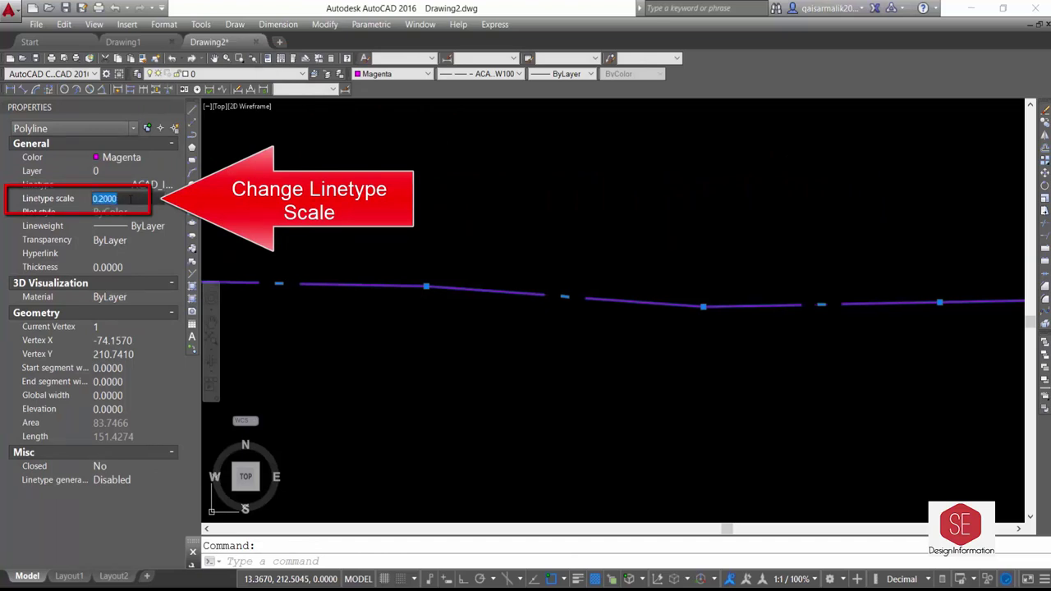
left_click(130, 199)
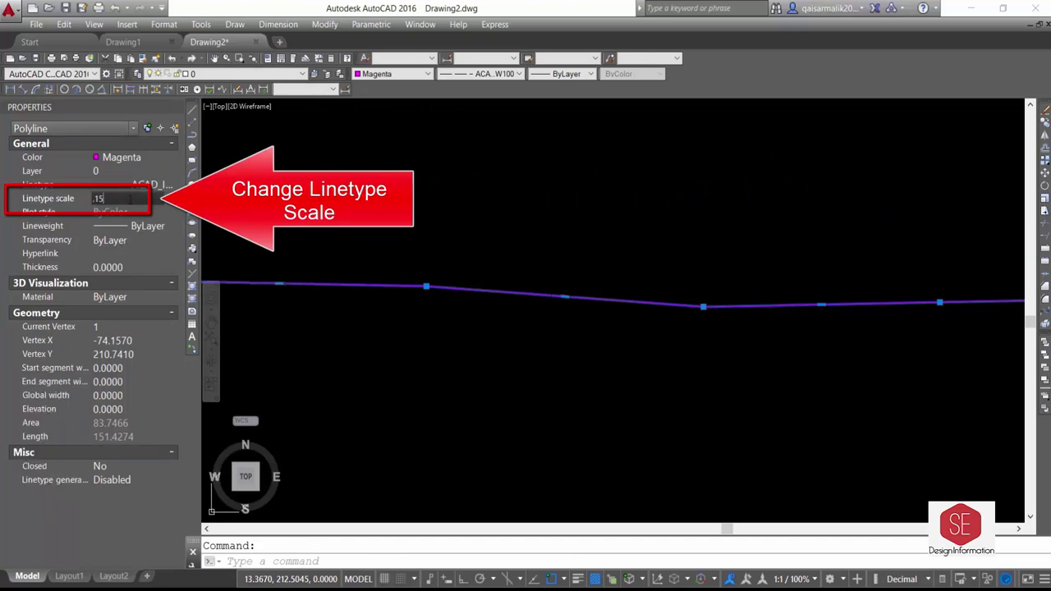
key("Escape")
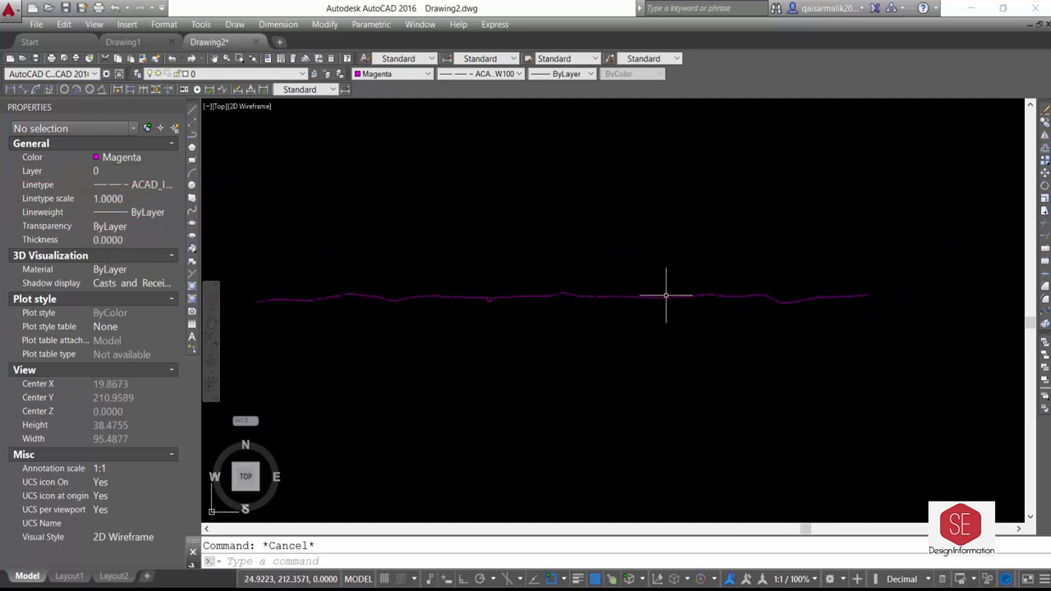
Confirm the profile's 0.15 linetype scale and close the Properties palette.
left_click(450, 298)
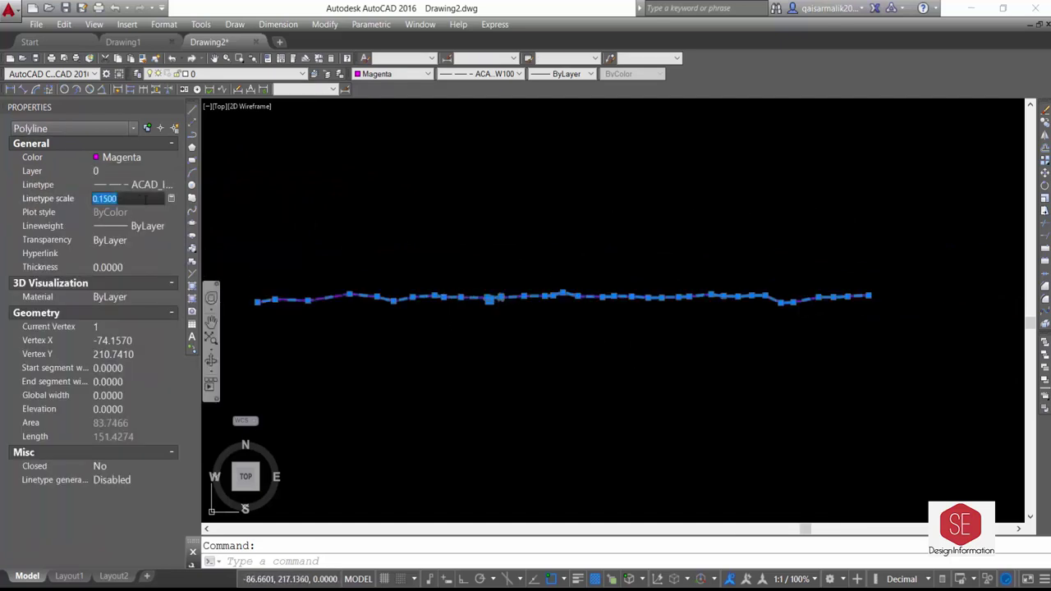
key("Escape")
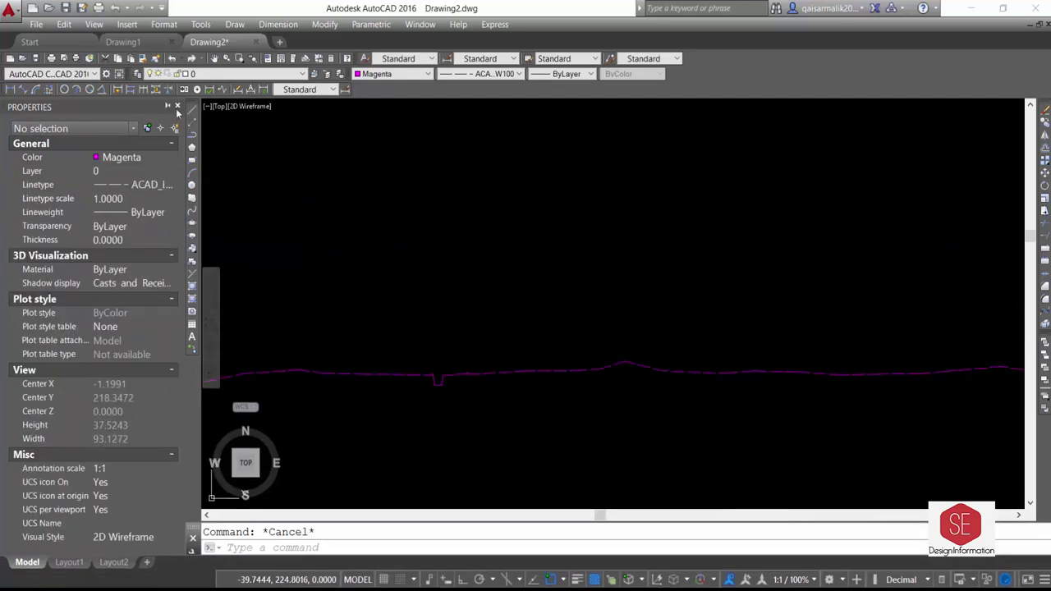
left_click(177, 106)
scroll(600, 328, "down", 2)
scroll(462, 339, "up", 2)
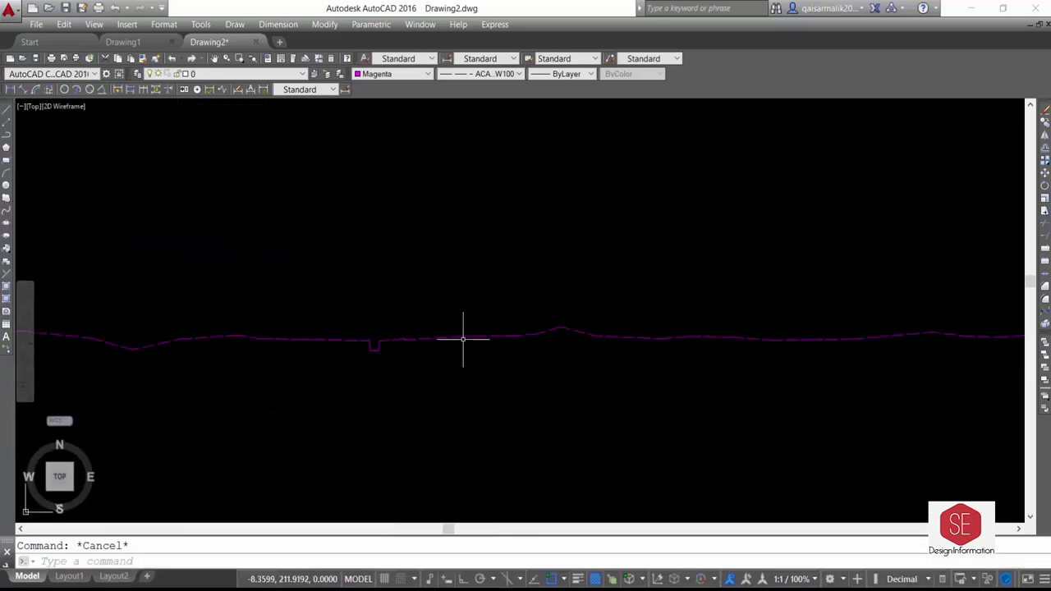
scroll(446, 358, "down", 1)
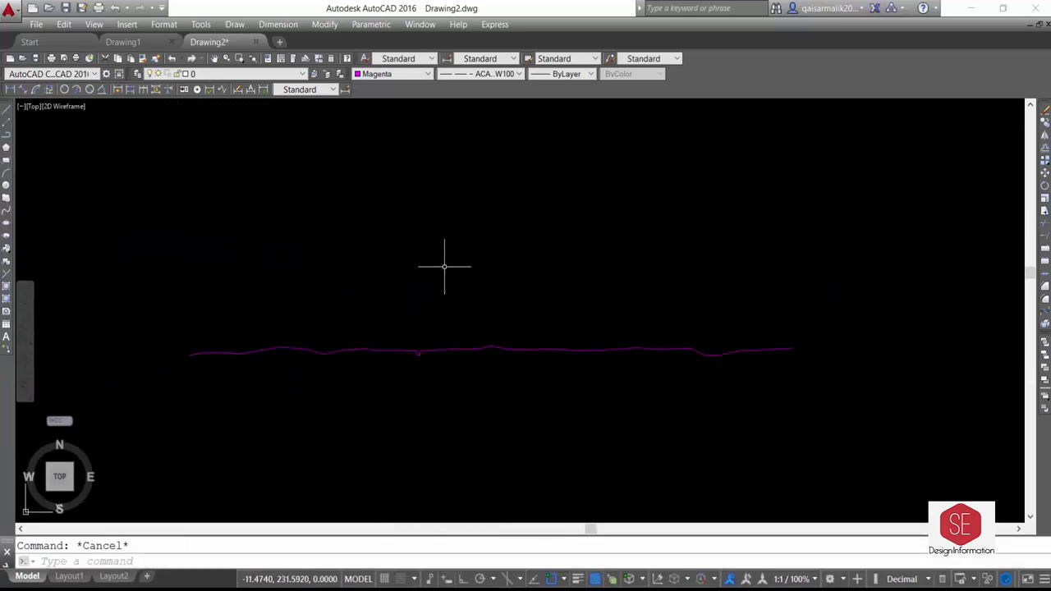
Create an NSL layer coloured magenta with the ISO dash linetype.
type("LA")
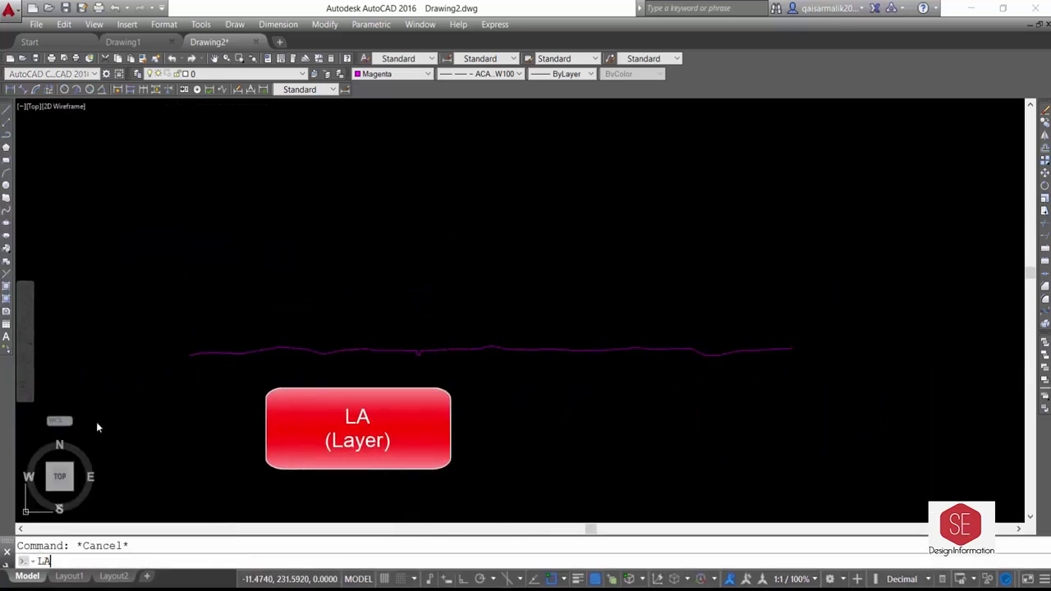
key("Return")
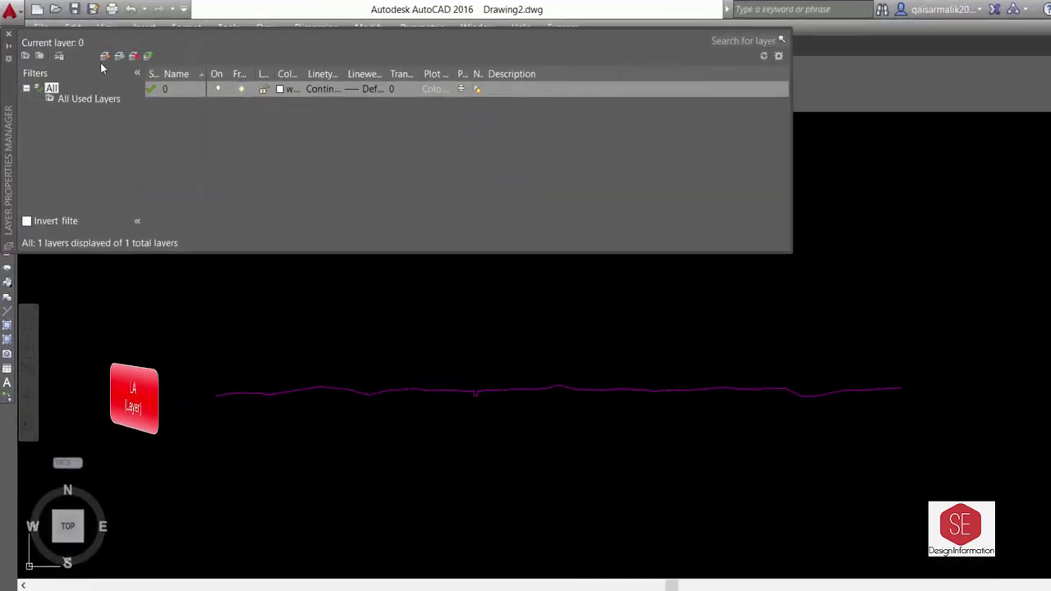
left_click(104, 56)
type("NSL")
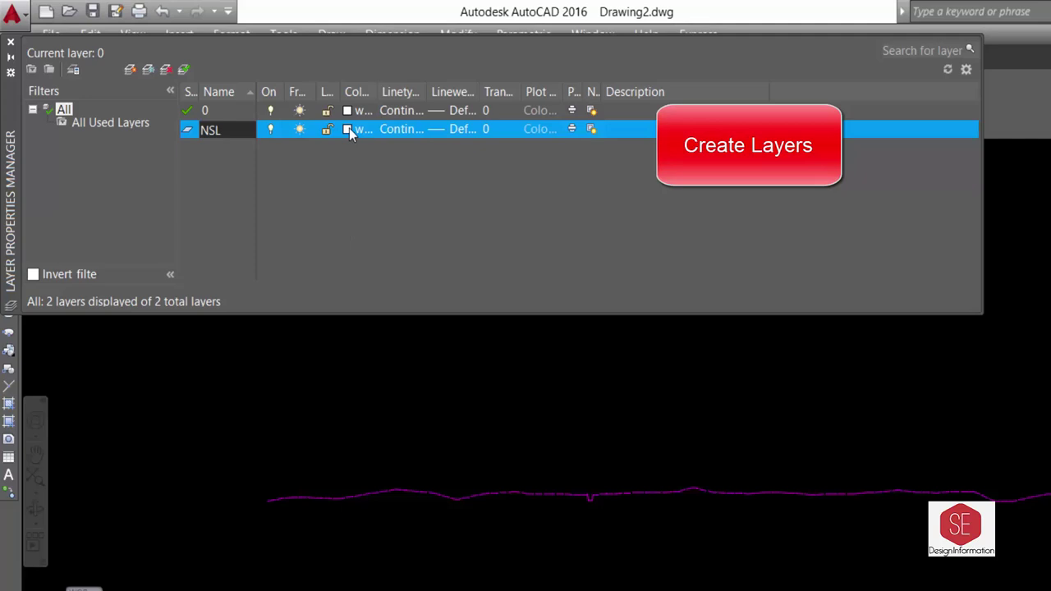
left_click(349, 130)
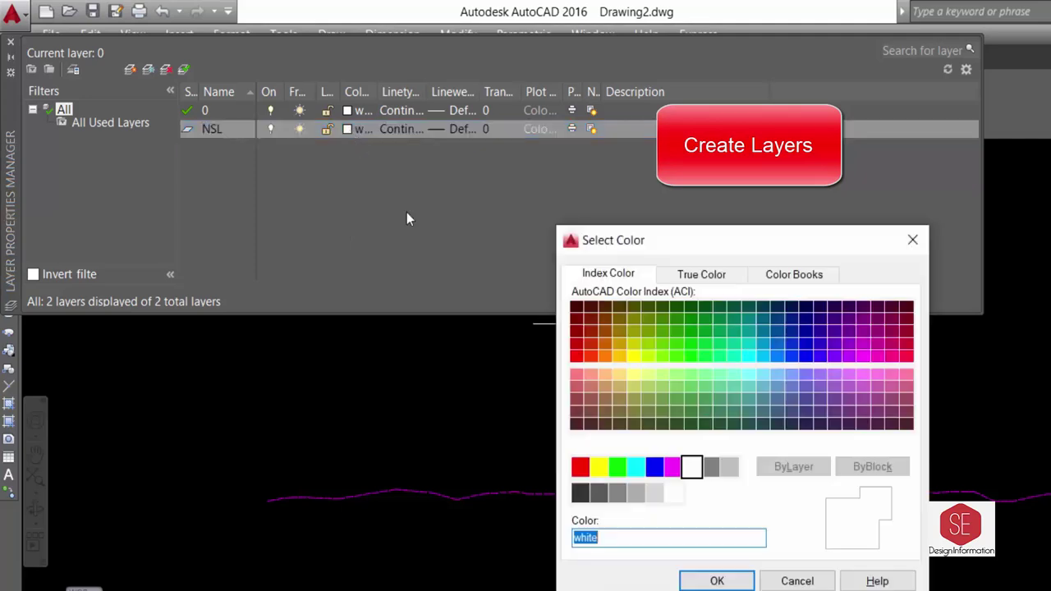
left_click(673, 466)
left_click(717, 581)
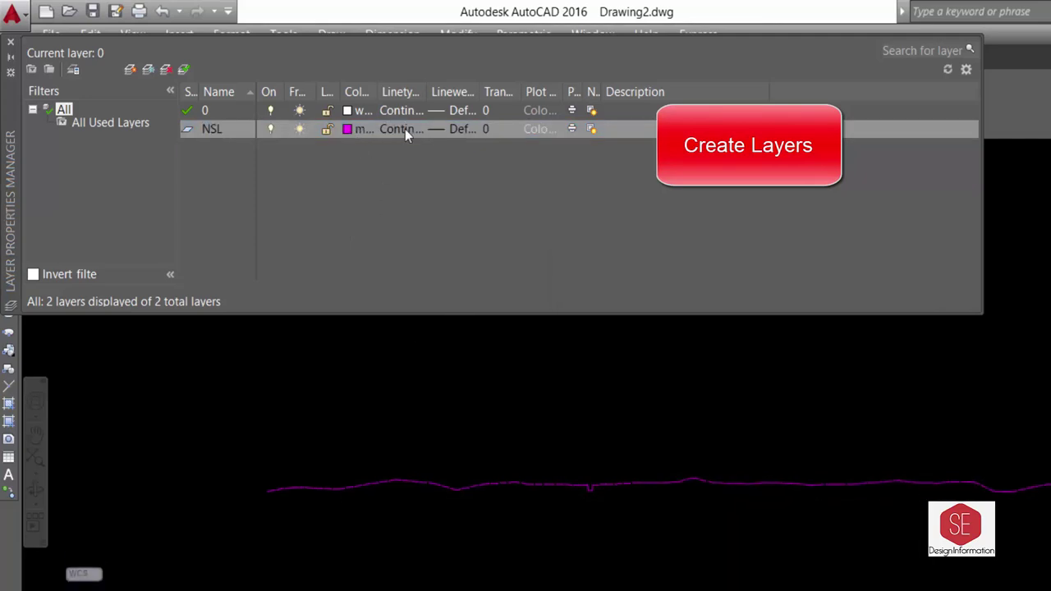
left_click(404, 129)
left_click(725, 367)
left_click(615, 531)
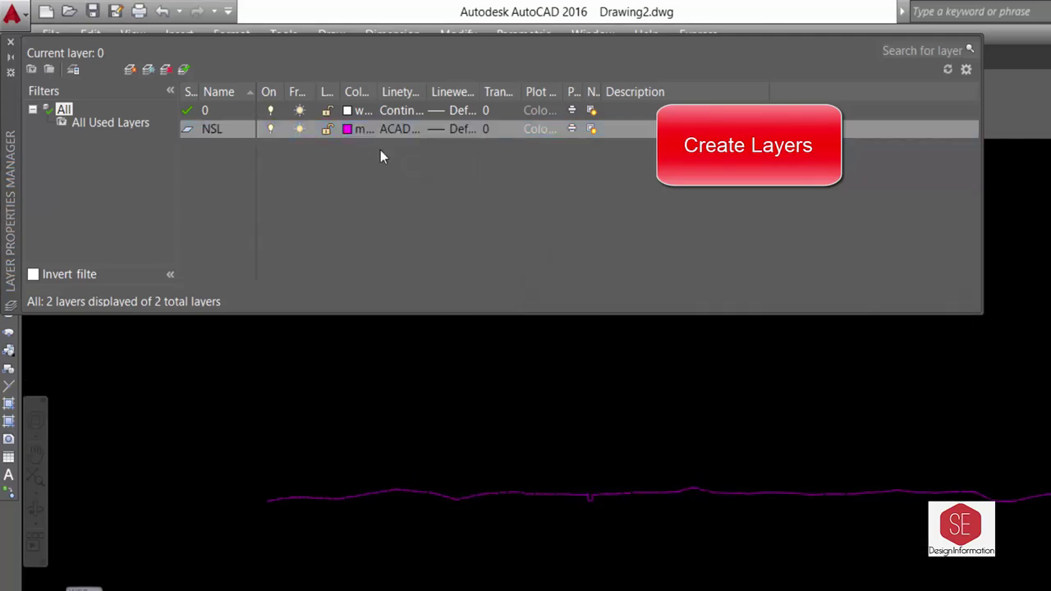
Add an FRL layer coloured red with the Continuous linetype.
left_click(131, 69)
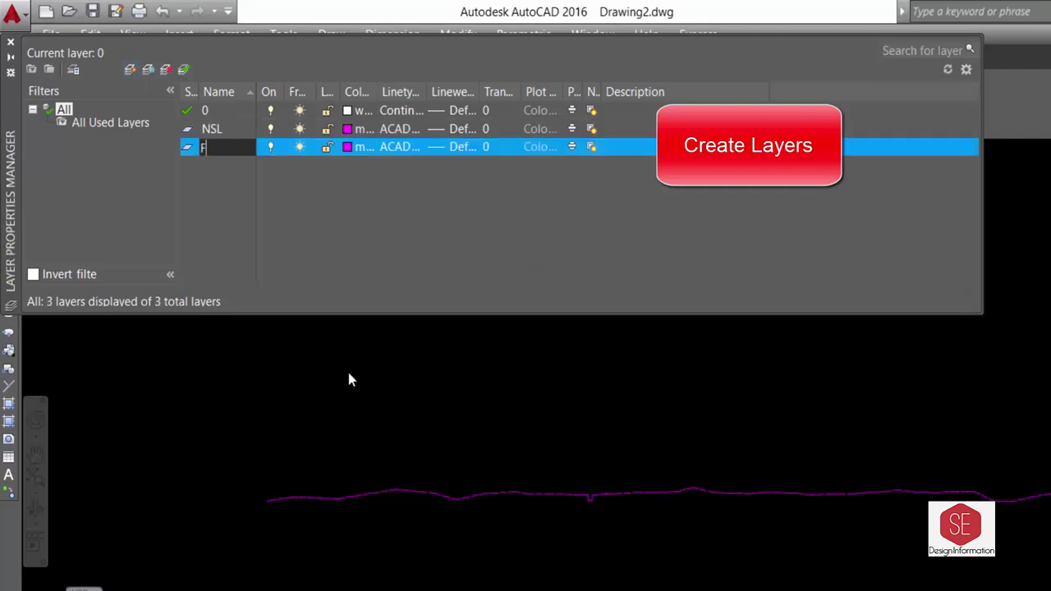
type("FRL")
left_click(346, 146)
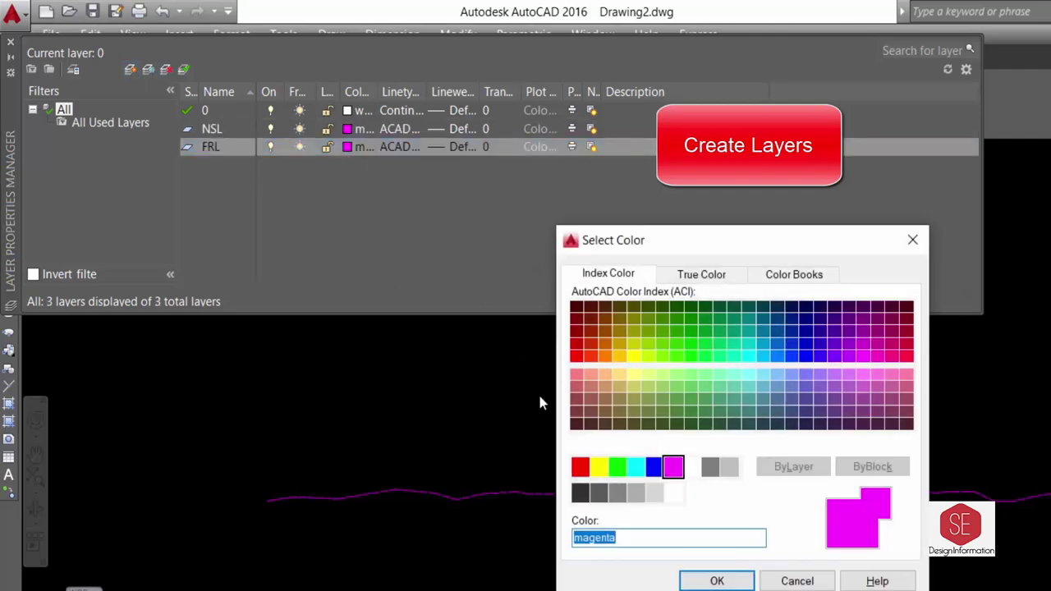
left_click(577, 465)
left_click(715, 577)
left_click(401, 146)
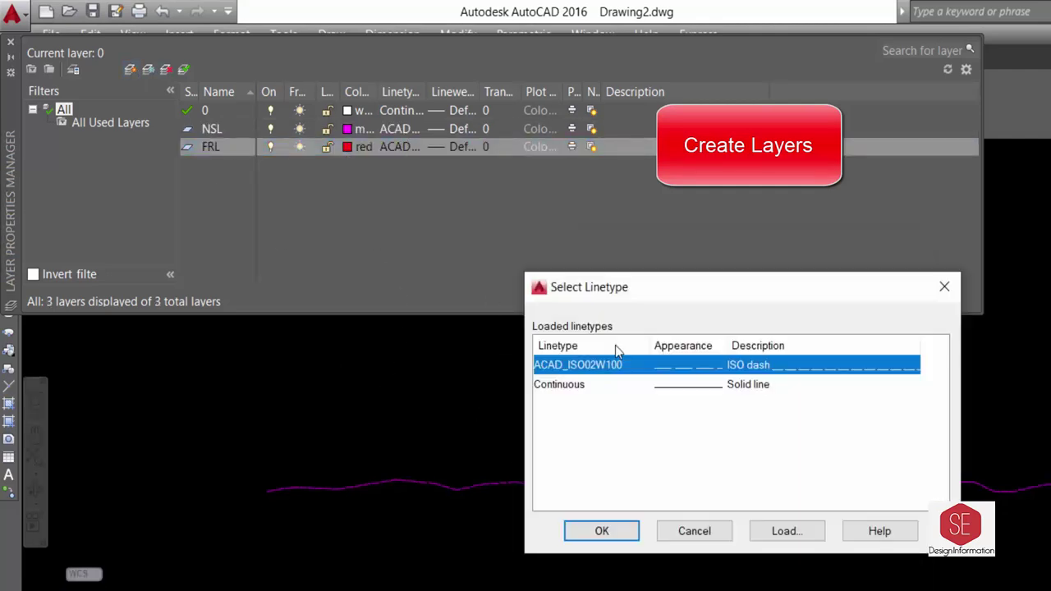
left_click(636, 385)
left_click(621, 544)
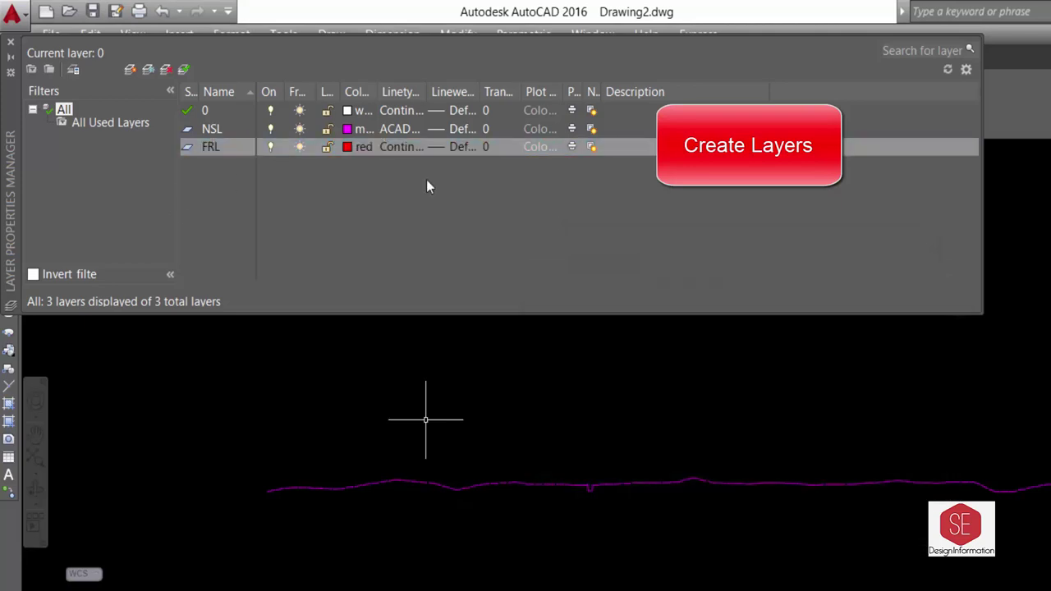
Add a magenta TEXT NSL layer.
left_click(130, 69)
type("T")
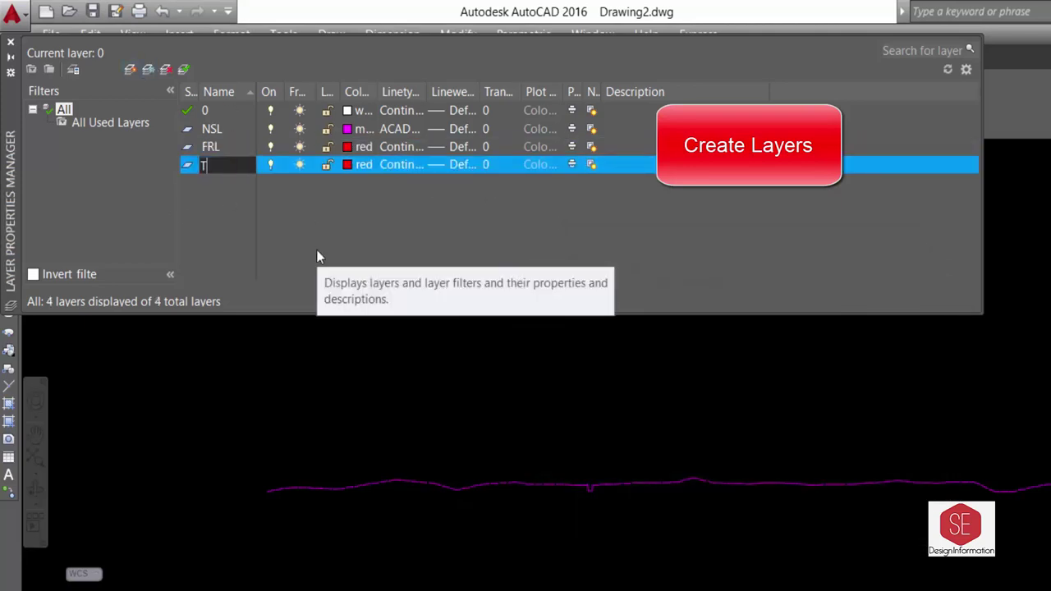
type("EXT NSL")
key("Return")
left_click(351, 165)
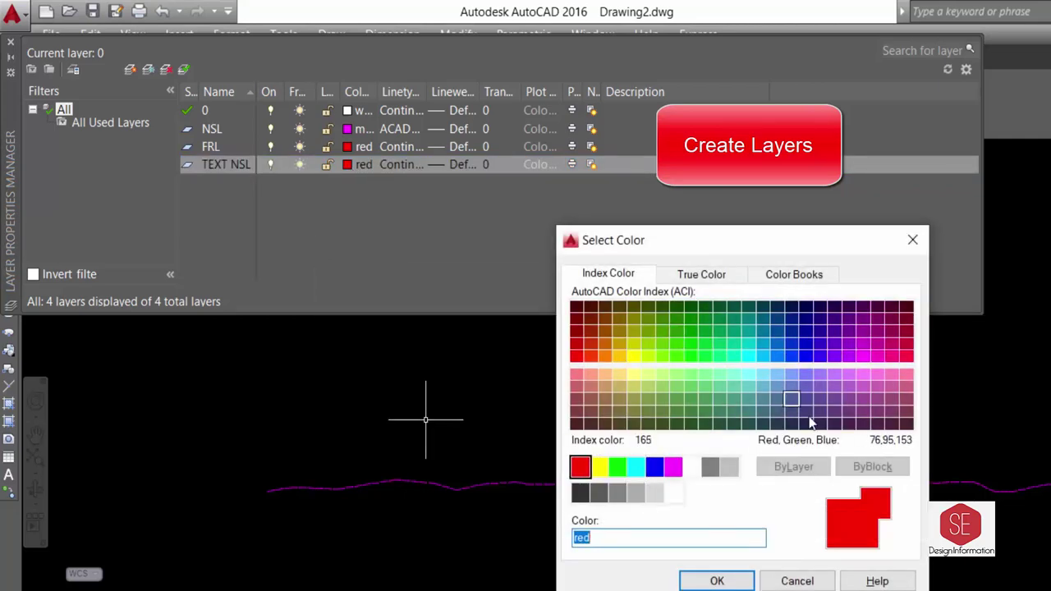
left_click(672, 468)
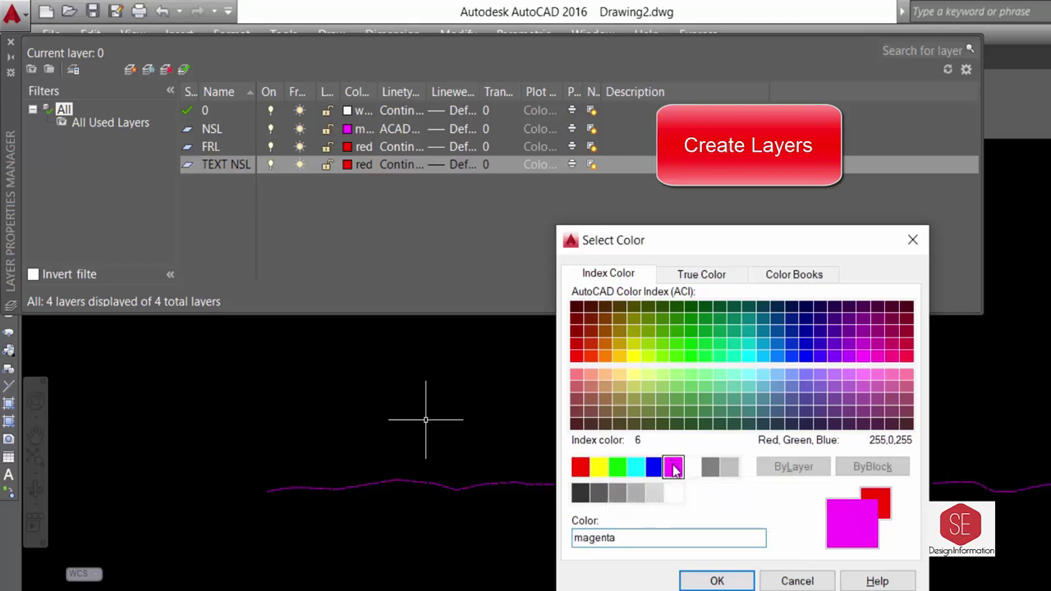
left_click(717, 580)
Add a red TEXT FRL layer.
left_click(130, 70)
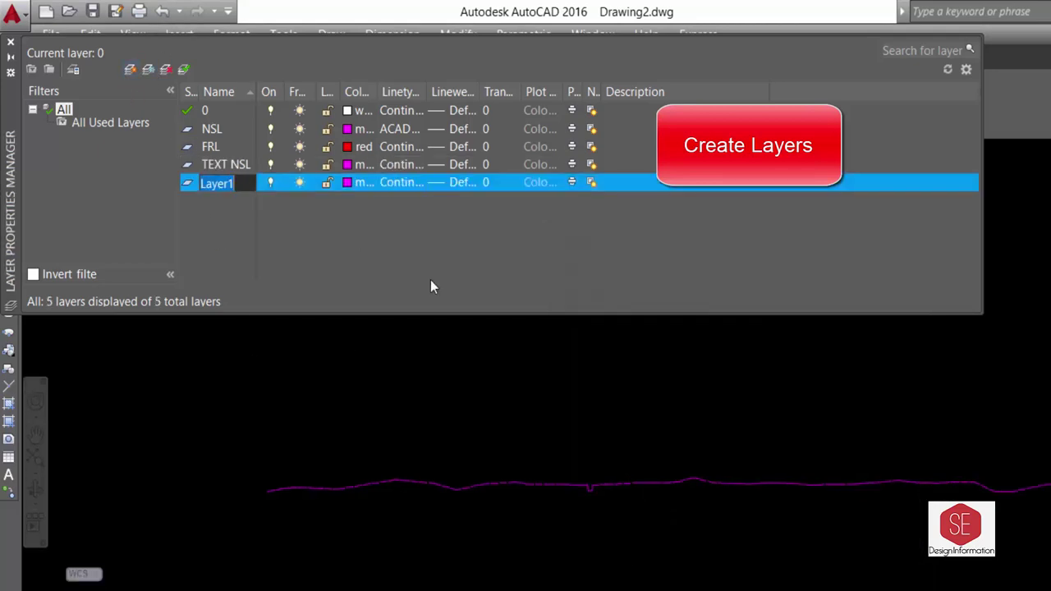
type("TEXT FRL")
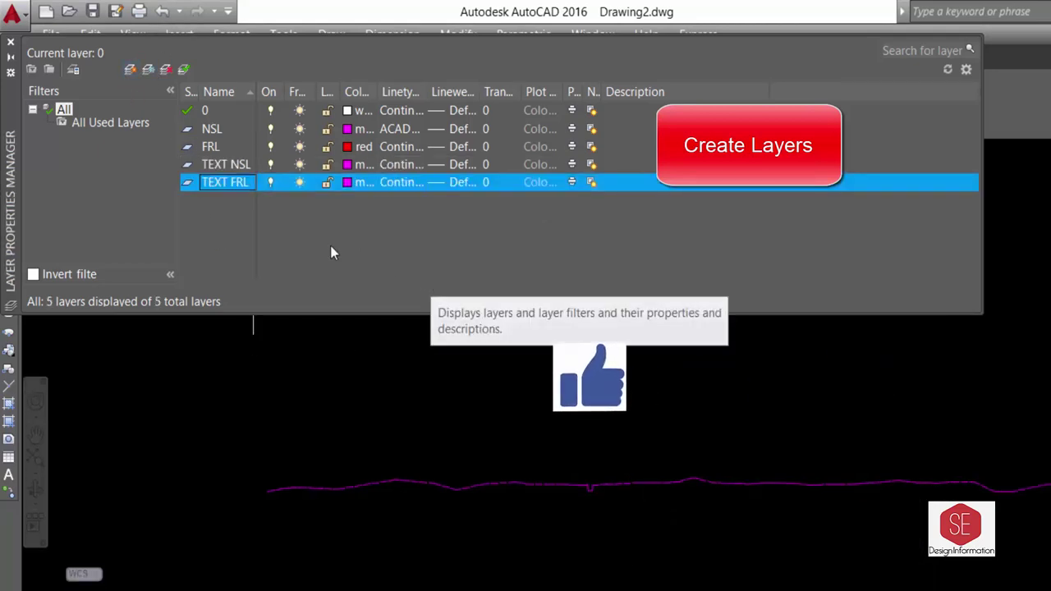
left_click(346, 182)
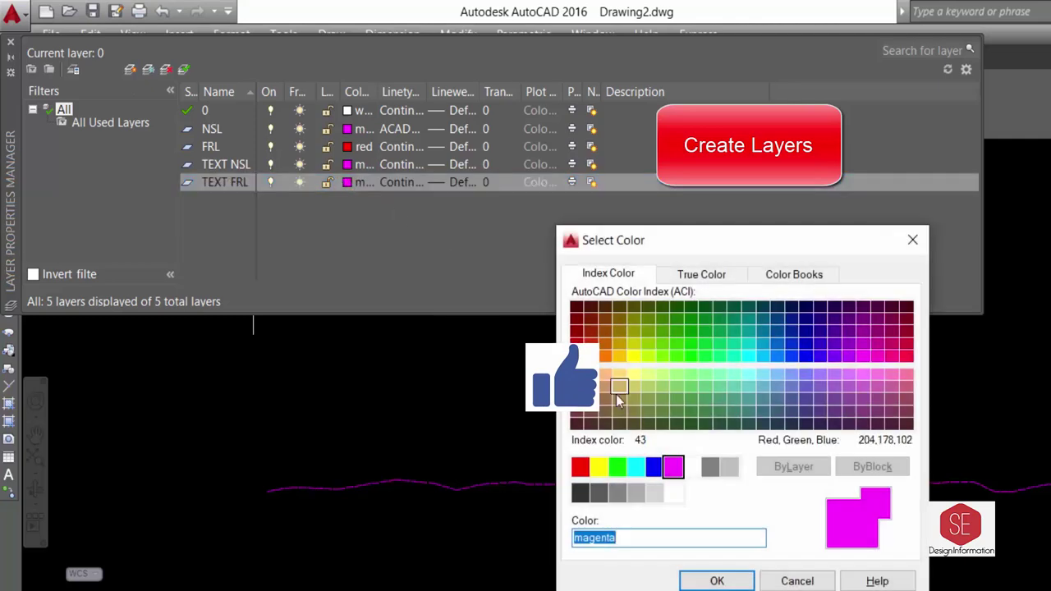
left_click(581, 467)
left_click(717, 581)
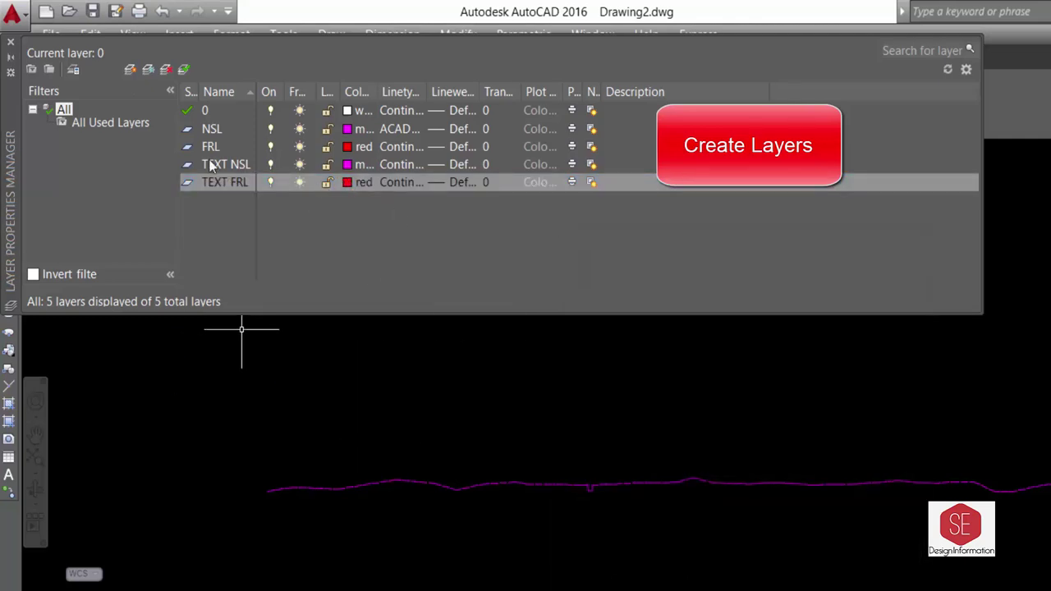
Add a Temp Plate layer with colour 250 and close the Layer Properties Manager.
left_click(129, 69)
type("Temp Plate")
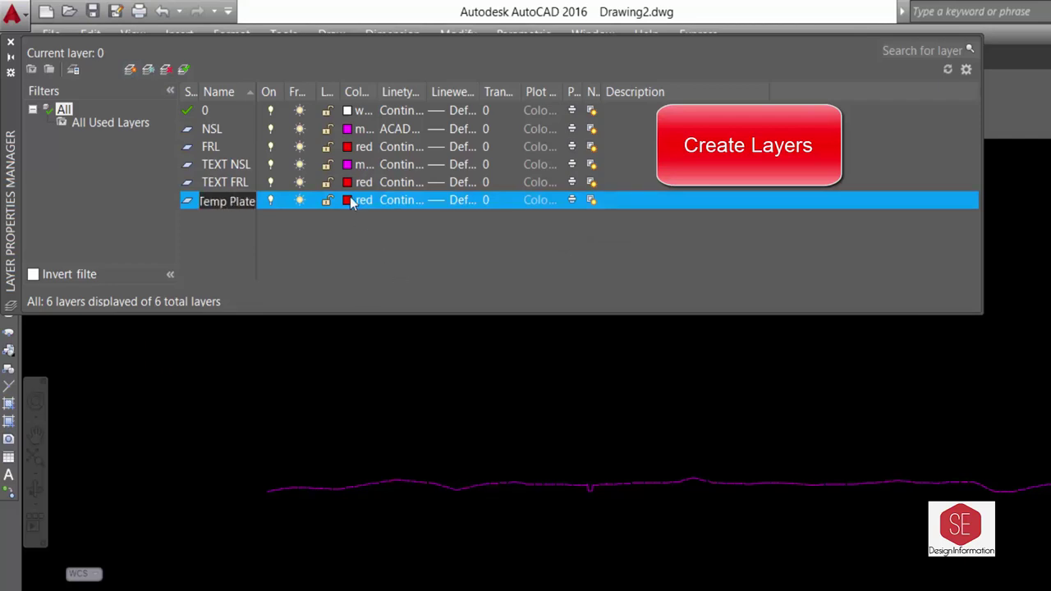
left_click(346, 200)
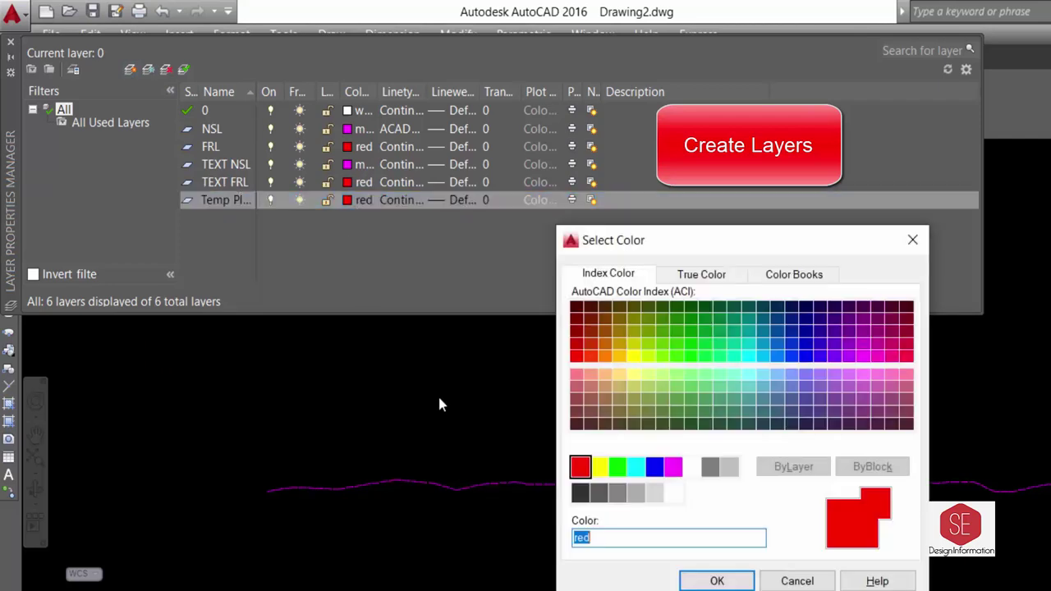
left_click(602, 496)
left_click(716, 579)
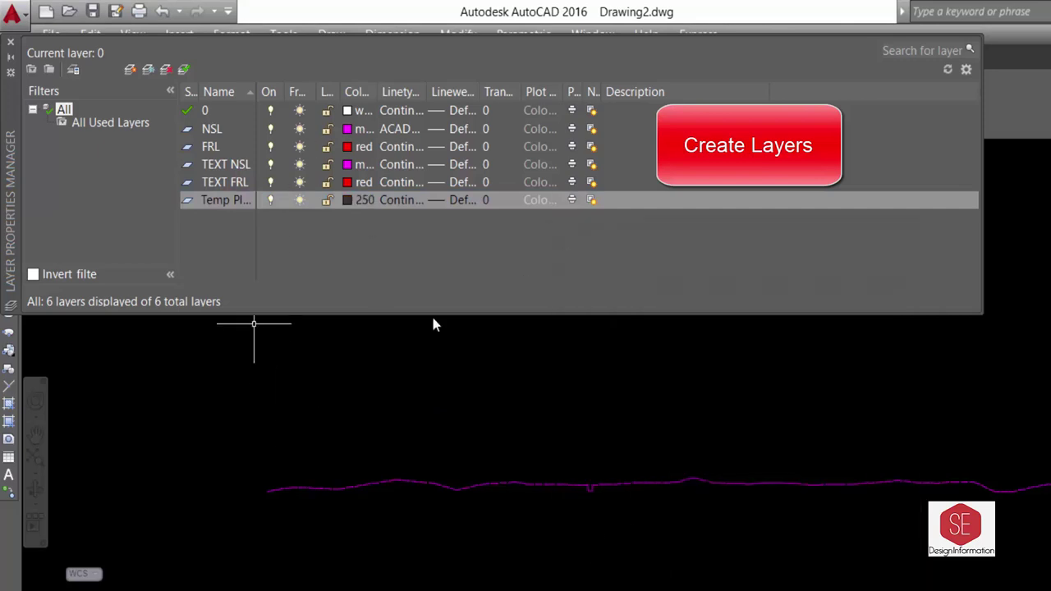
left_click(12, 42)
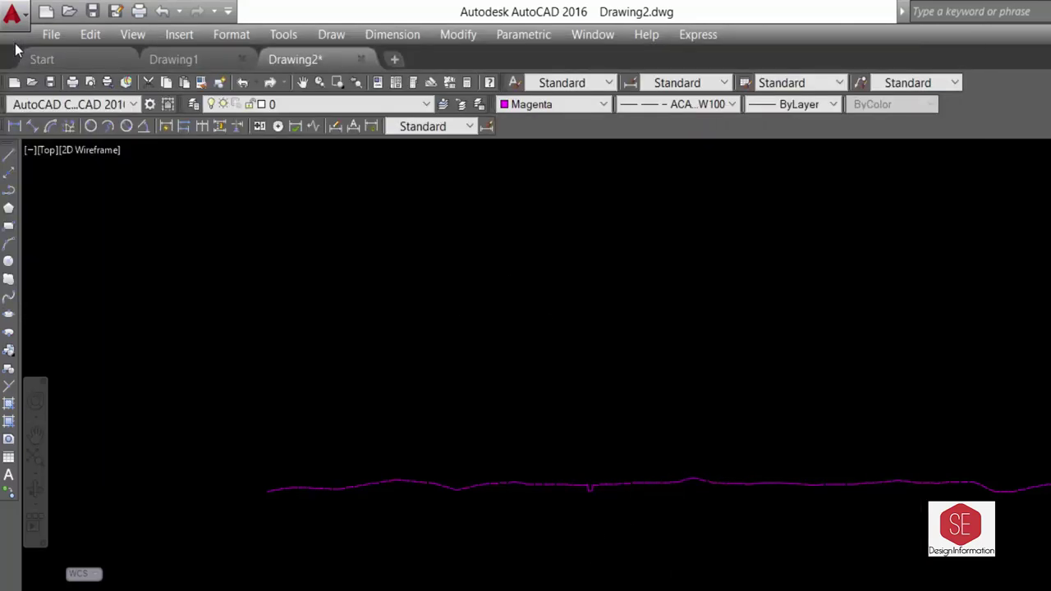
Move the ground profile polyline onto layer NSL, with colour and linetype ByLayer.
left_click(290, 106)
left_click(531, 494)
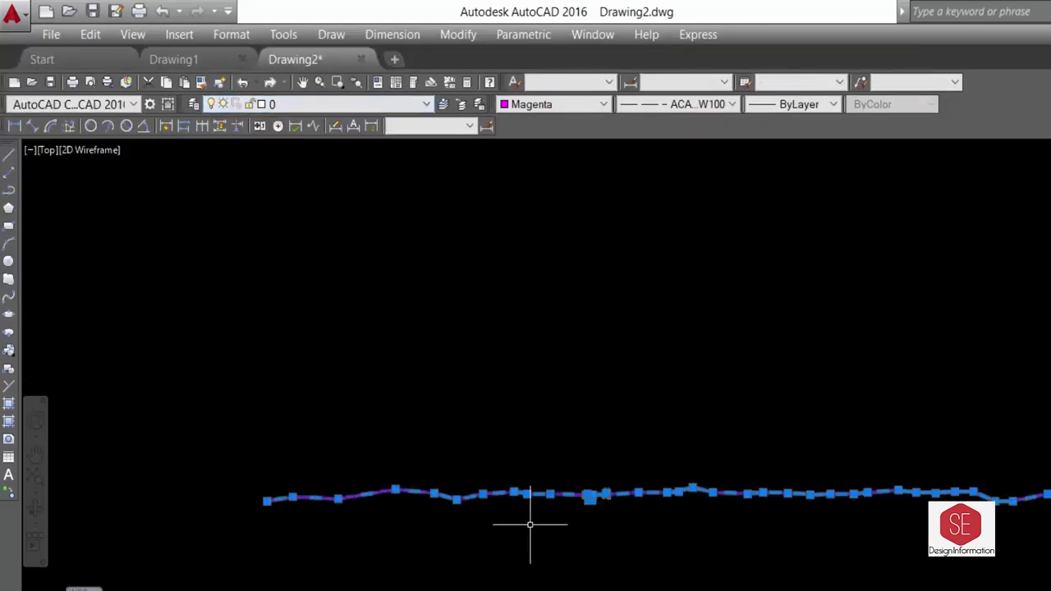
left_click(329, 104)
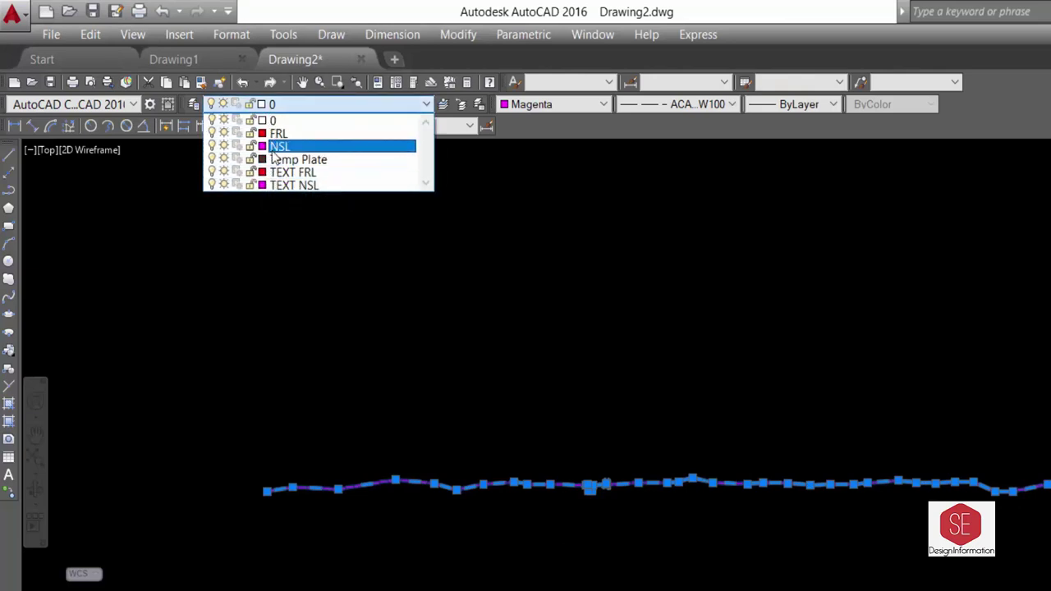
left_click(275, 148)
left_click(575, 104)
left_click(534, 121)
left_click(681, 104)
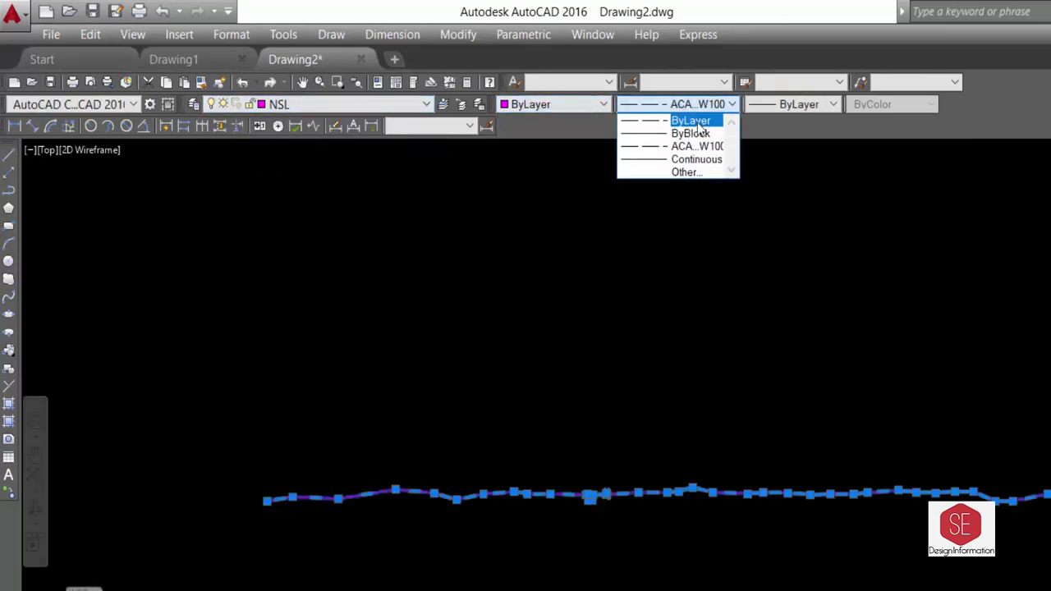
left_click(697, 123)
key("Escape")
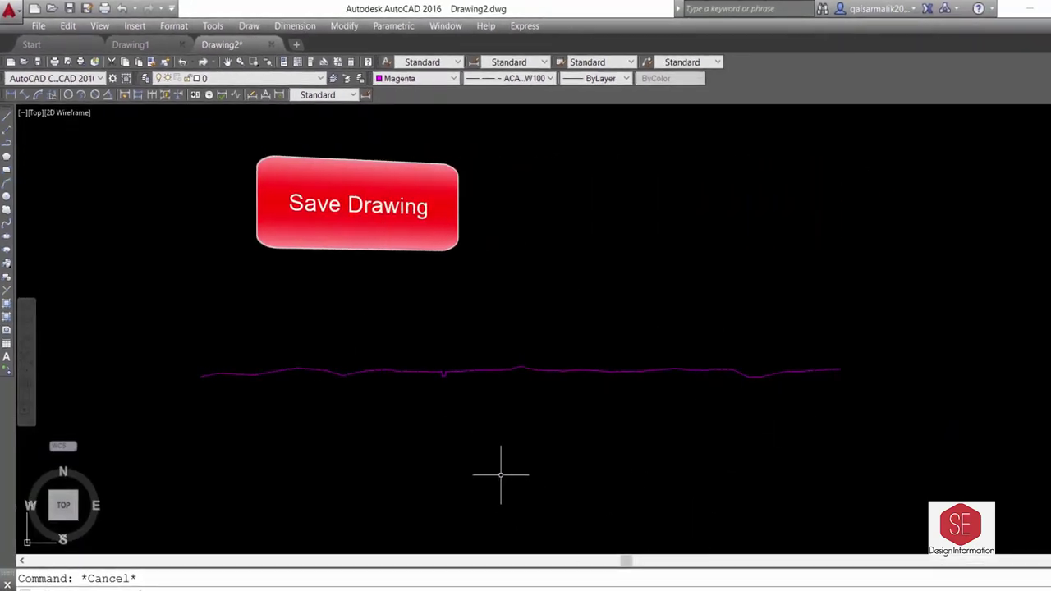
Save the drawing as 0+000.dwg in AutoCAD 2000 format inside a new Surveying Engineering folder.
left_click(69, 7)
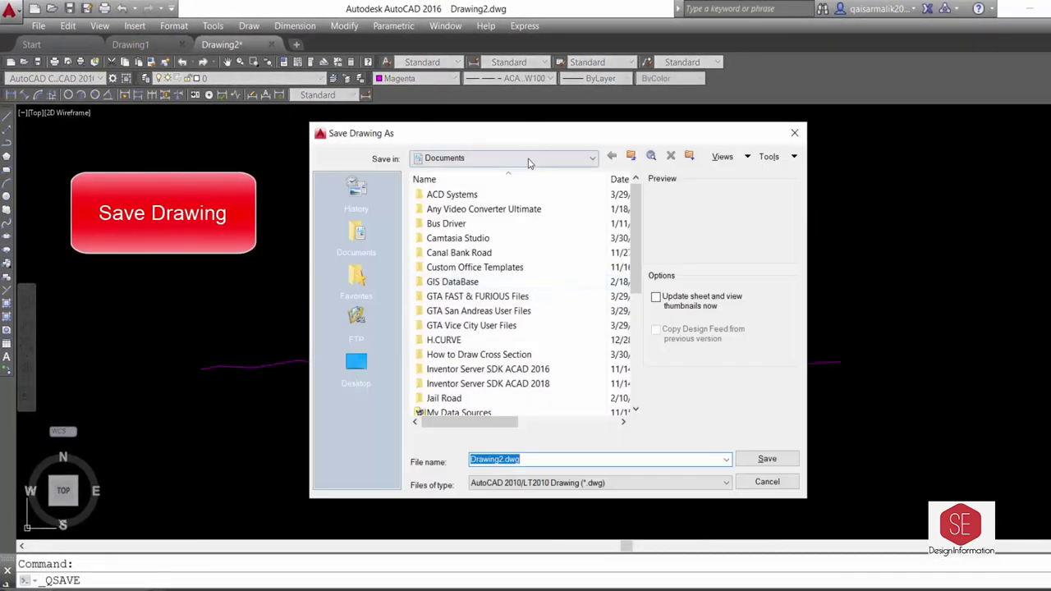
right_click(578, 244)
mouse_move(632, 430)
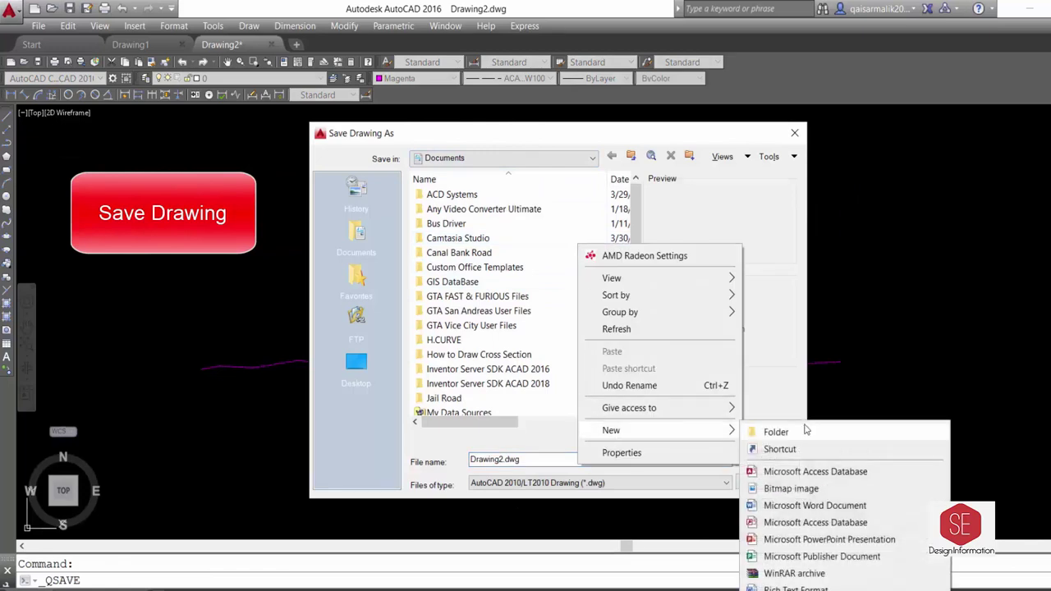
left_click(776, 432)
type("Surveying Engineering")
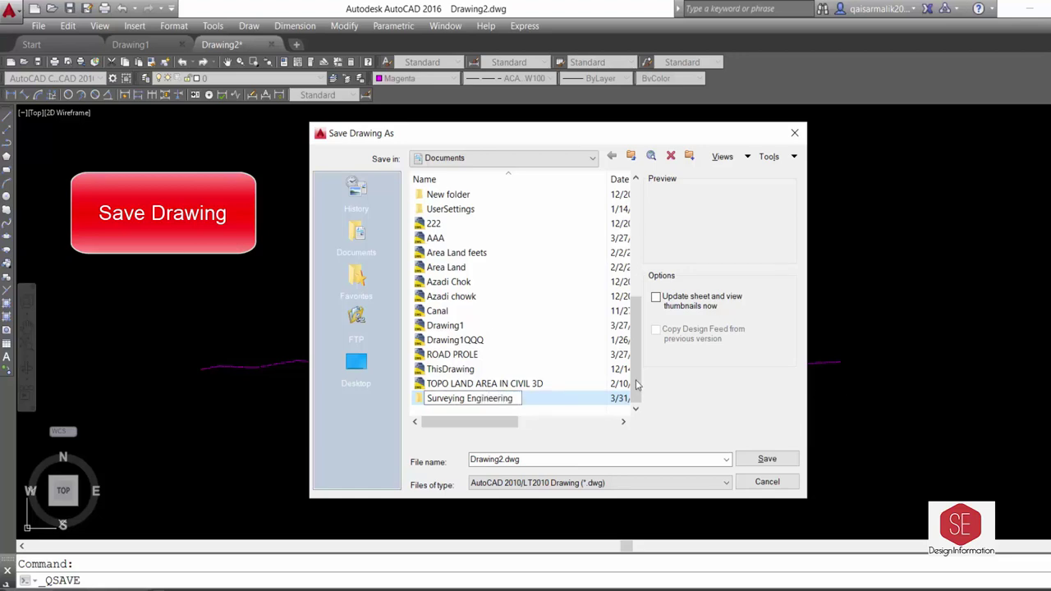
left_click(450, 368)
double_click(469, 398)
type("0+000")
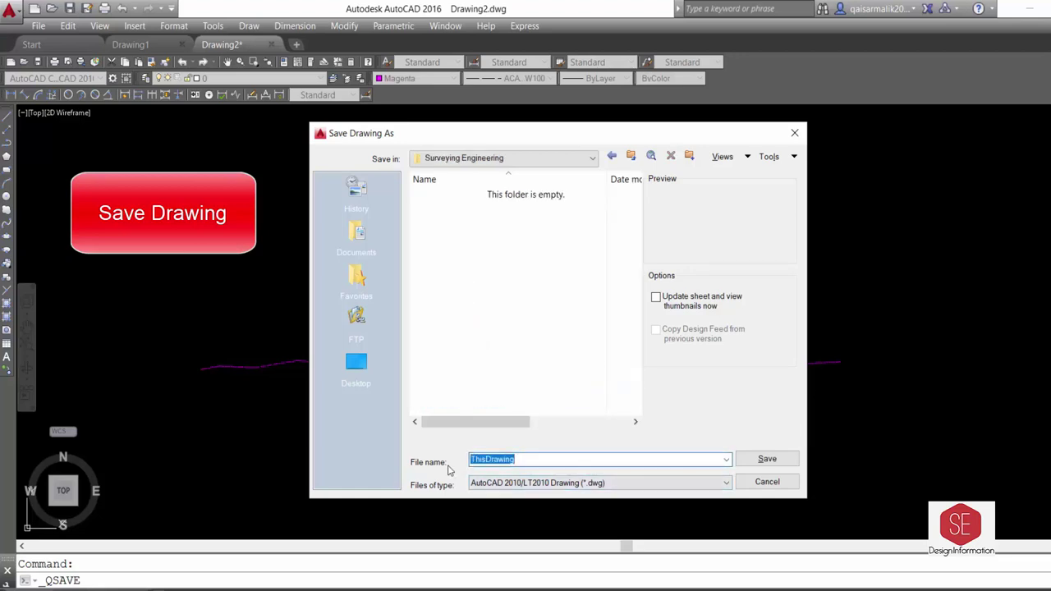
left_click(507, 485)
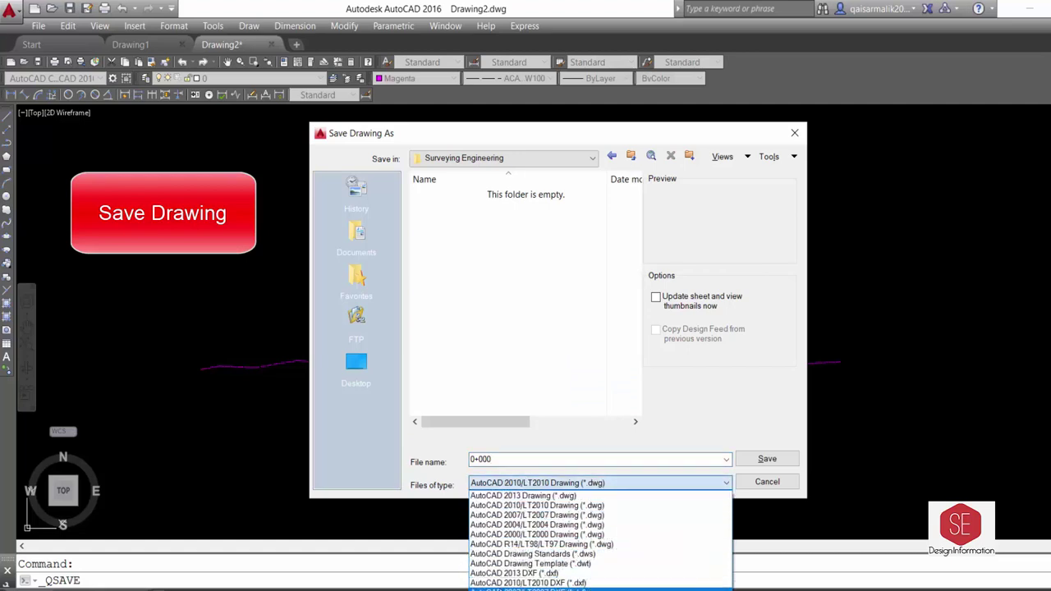
left_click(539, 535)
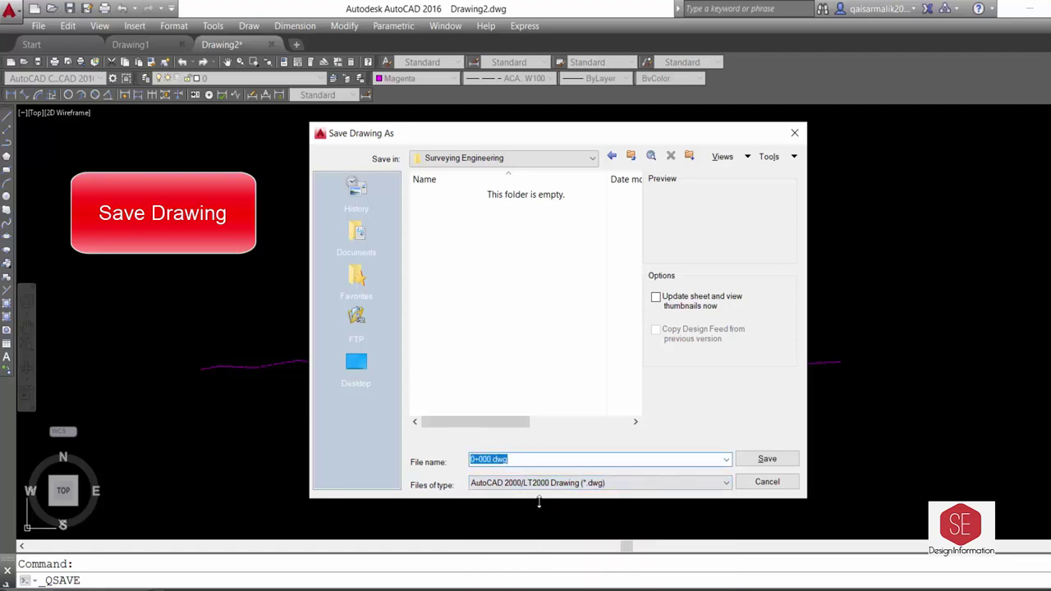
left_click(766, 460)
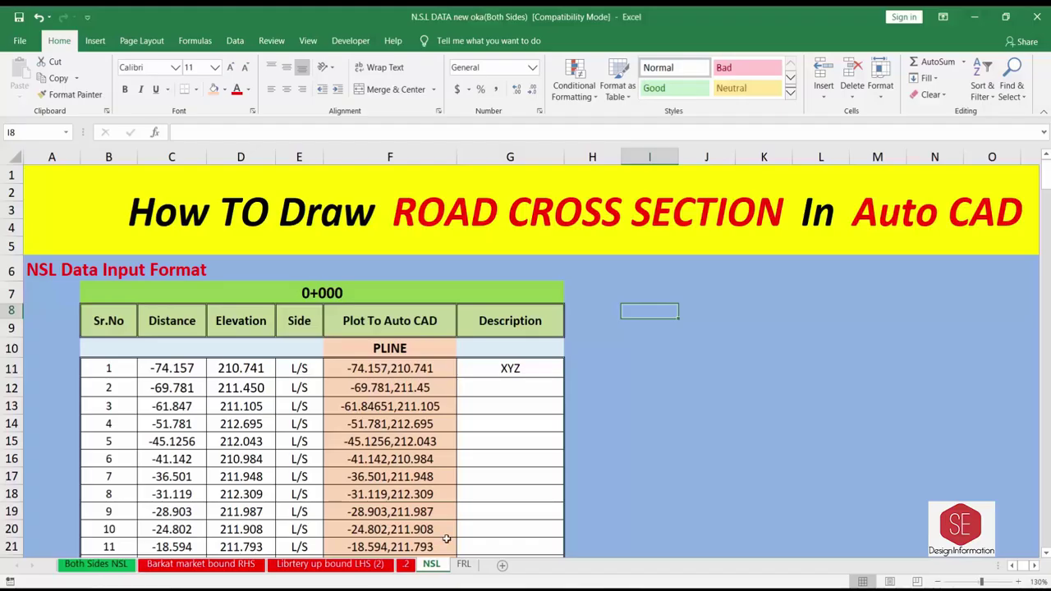
In Excel's Link Road FRL sheet, read the 0+000 centerline FRL value 220.251.
left_click(464, 565)
left_click(251, 175)
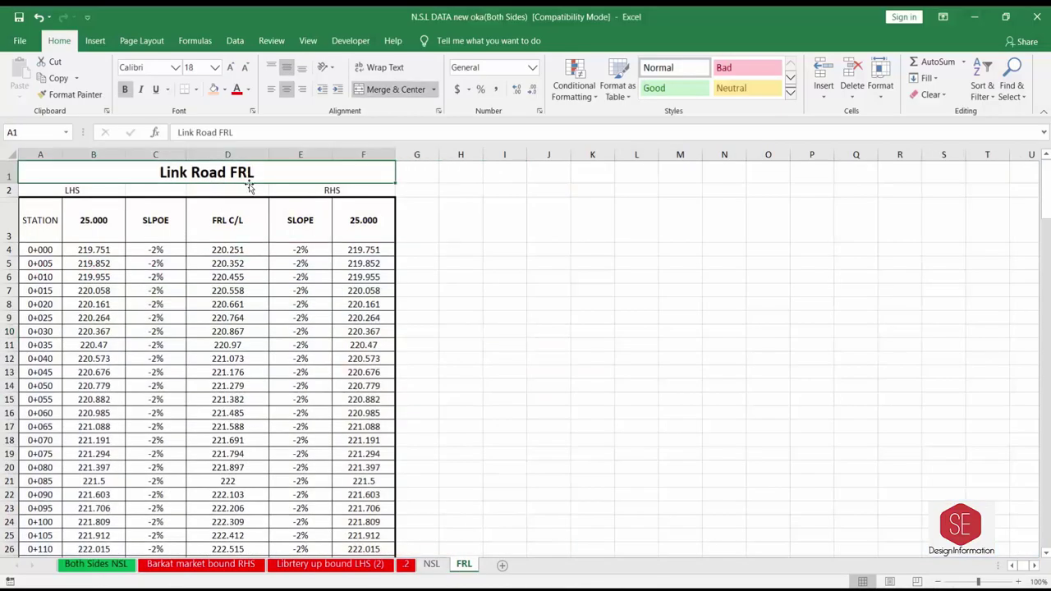
left_click(226, 211)
left_click(95, 231)
left_click(371, 220)
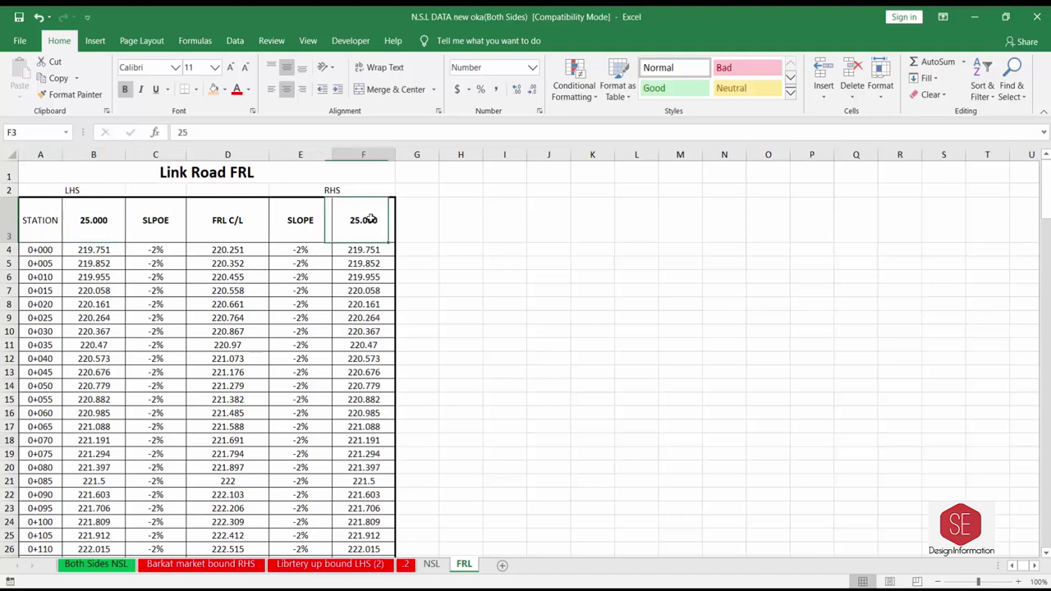
left_click(228, 251)
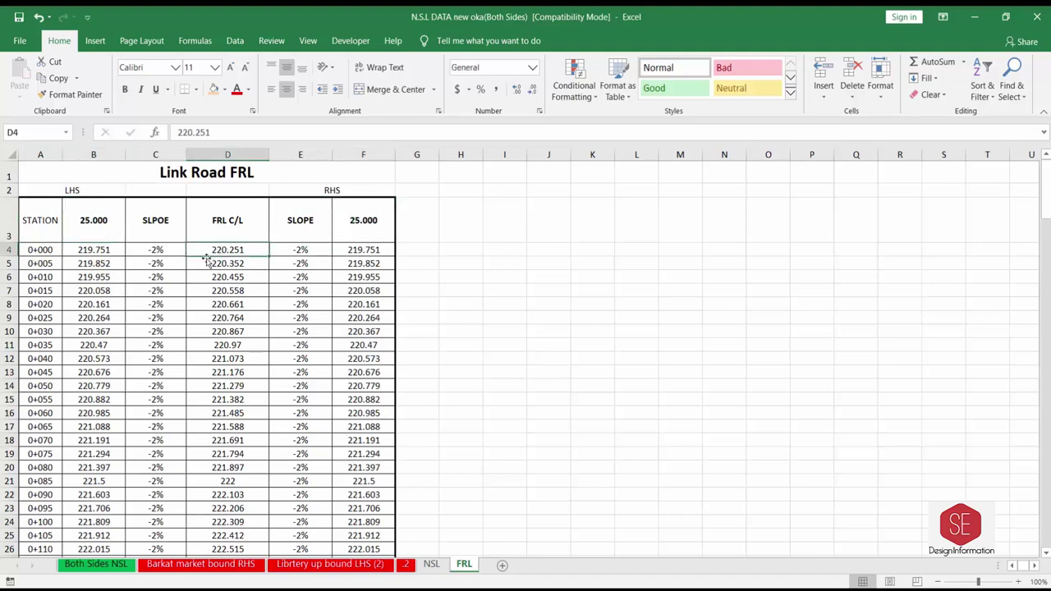
Draw the FRL polyline starting at 0,220.251 above the ground profile.
key("alt+Tab")
type("pl")
key("Return")
type("0")
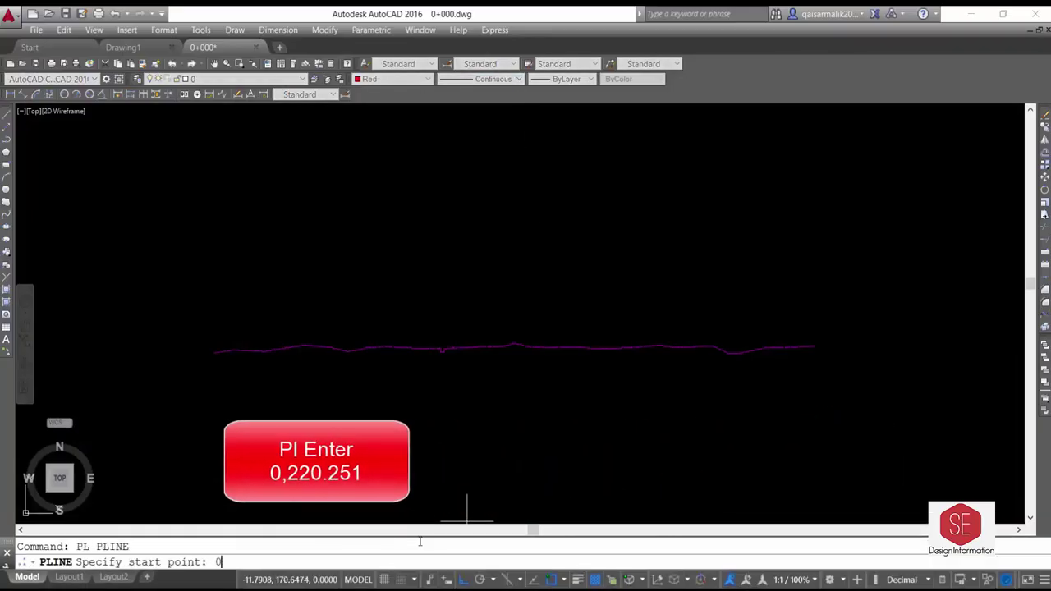
type(",220.251")
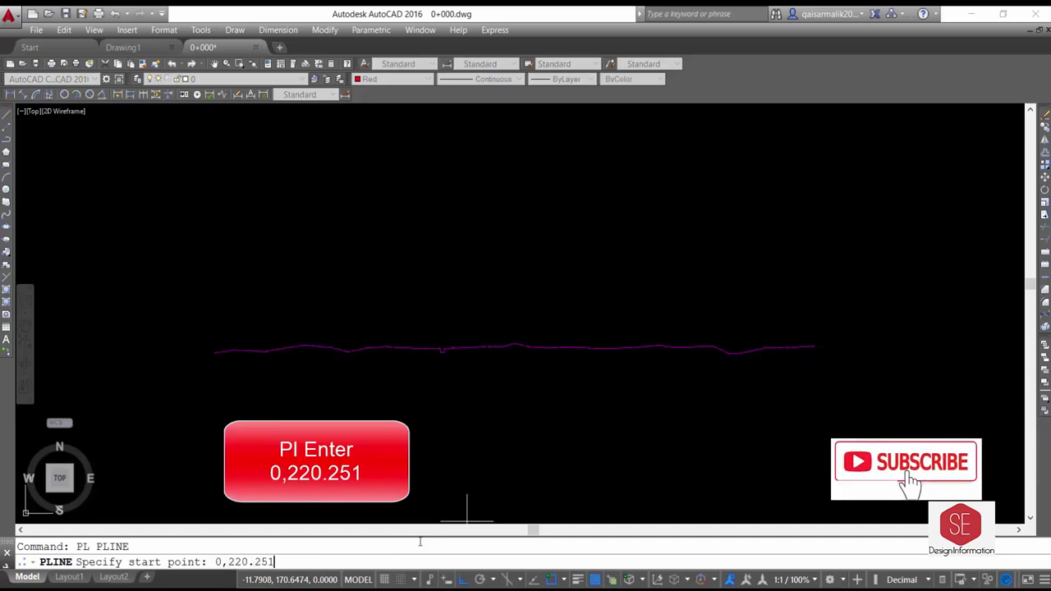
key("Return")
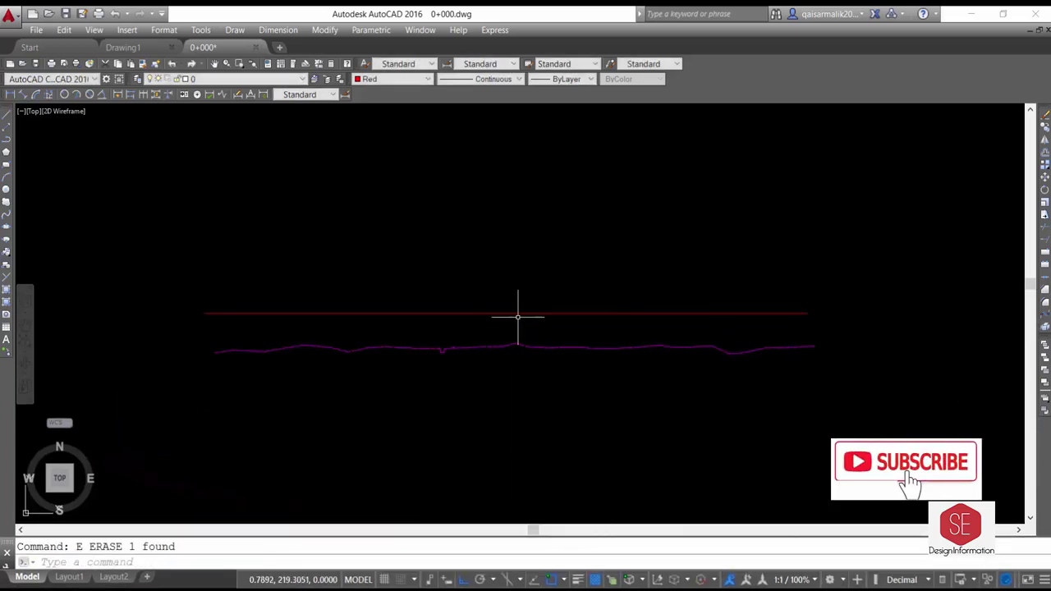
scroll(517, 316, "down", 2)
scroll(526, 298, "up", 2)
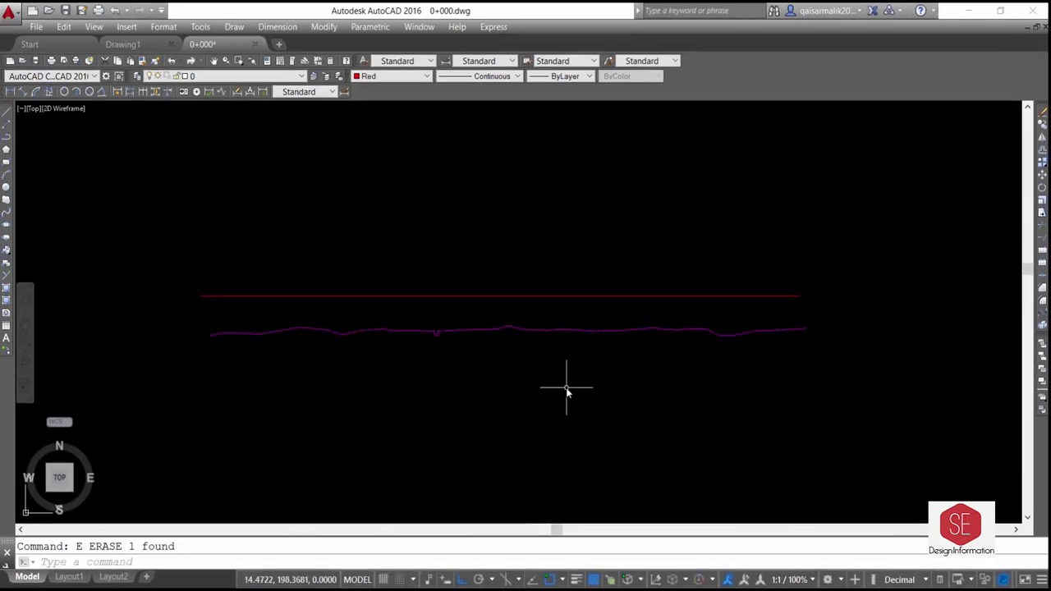
Draw a vertical polyline centerline crossing the FRL line.
type("pl")
key("Return")
left_click(498, 296)
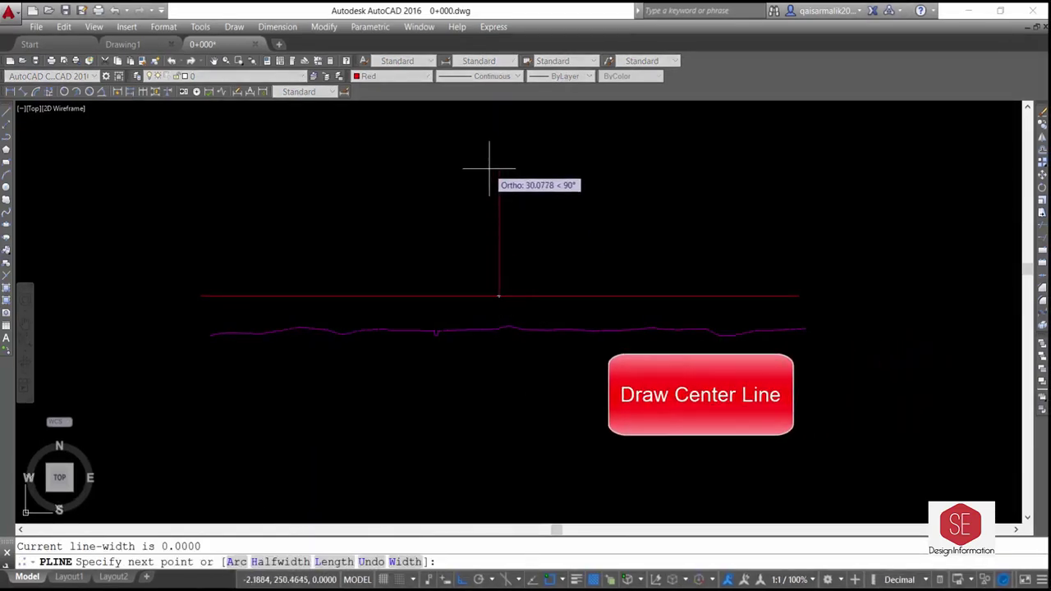
left_click(534, 428)
key("Escape")
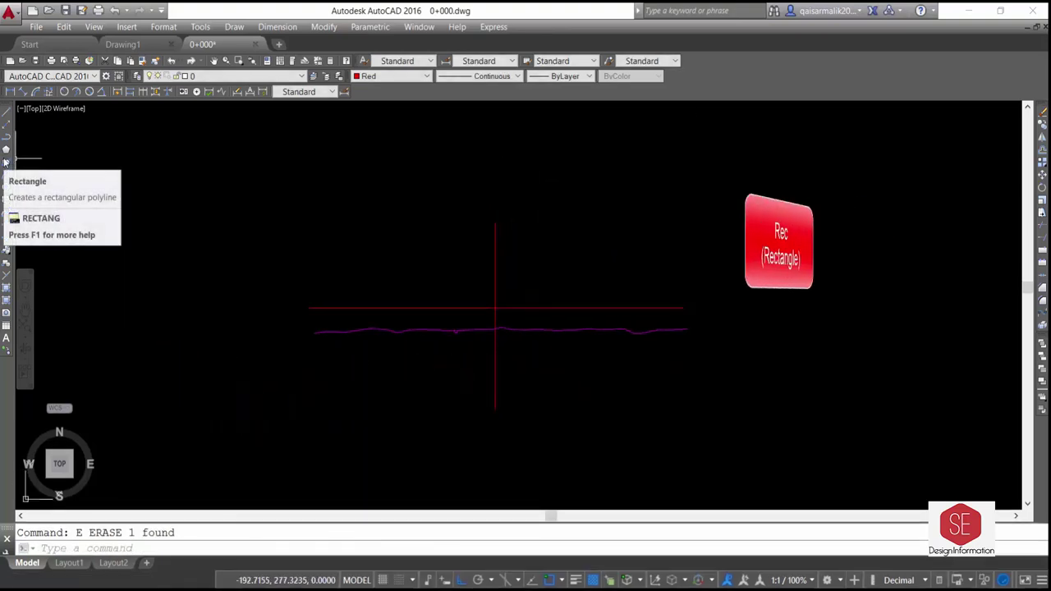
Draw a rectangular frame around the profile.
left_click(6, 162)
left_click(708, 188)
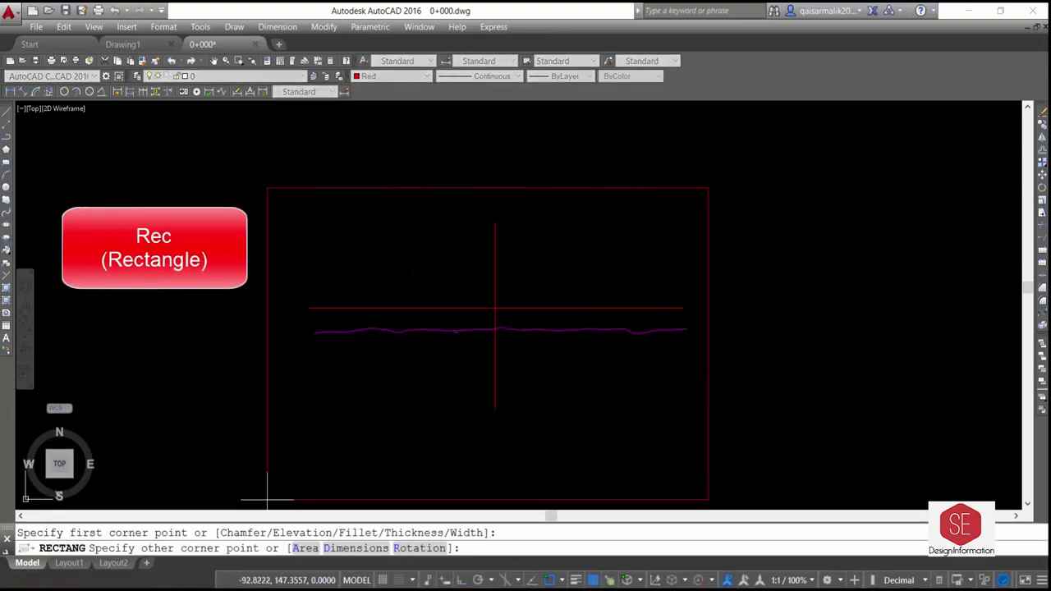
middle_click_drag(276, 490, 298, 441)
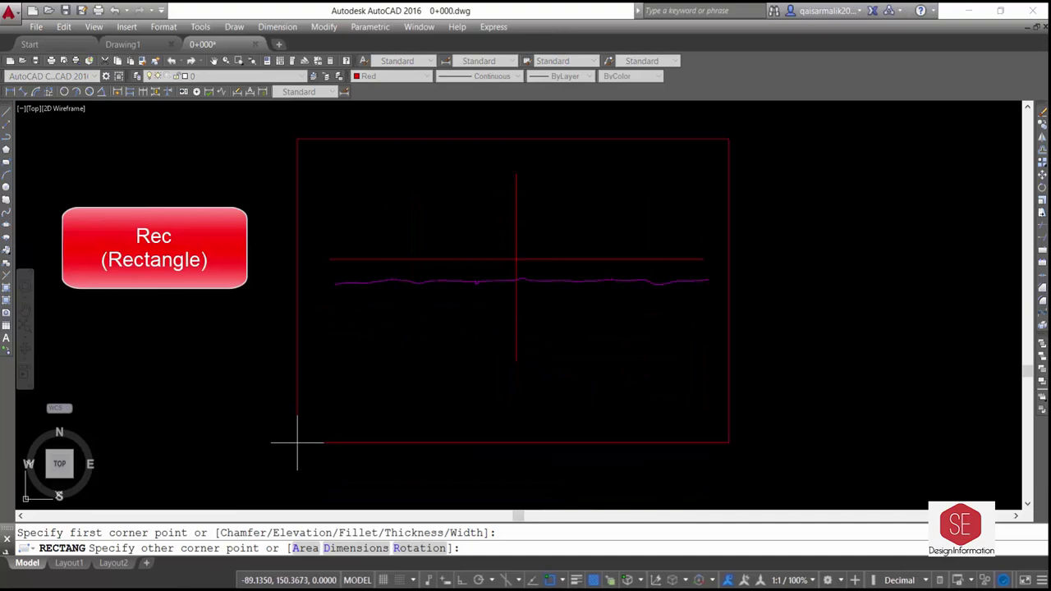
left_click(296, 445)
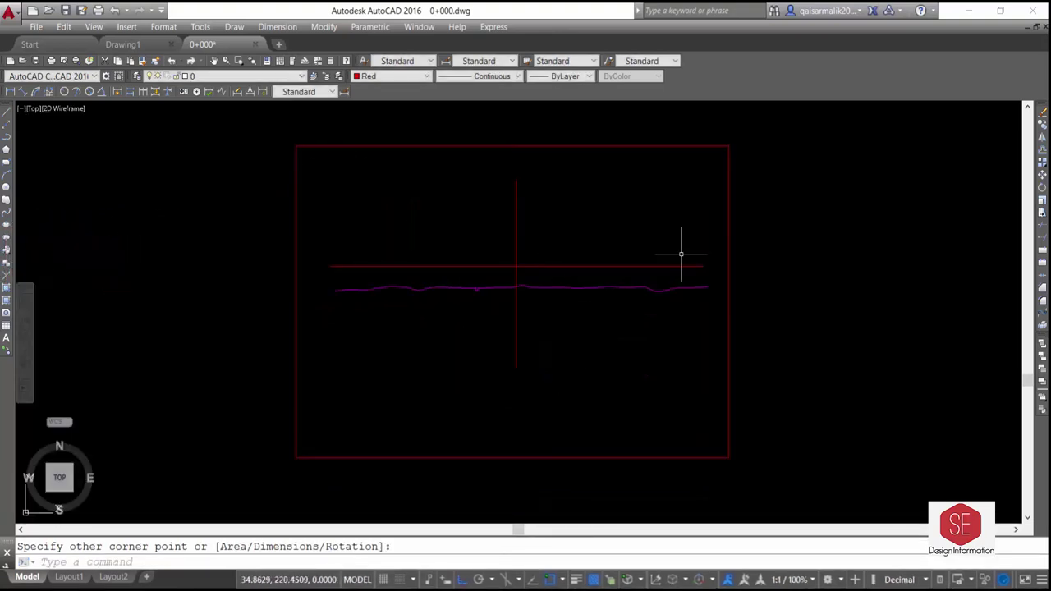
Draw a horizontal line across the frame below the profile.
key("l")
key("Return")
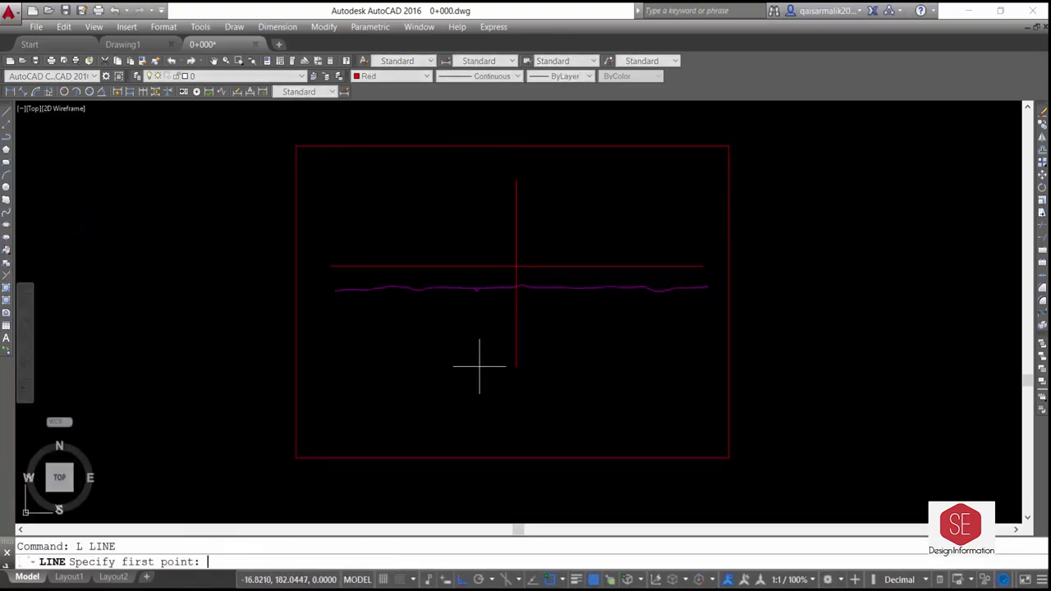
left_click(297, 339)
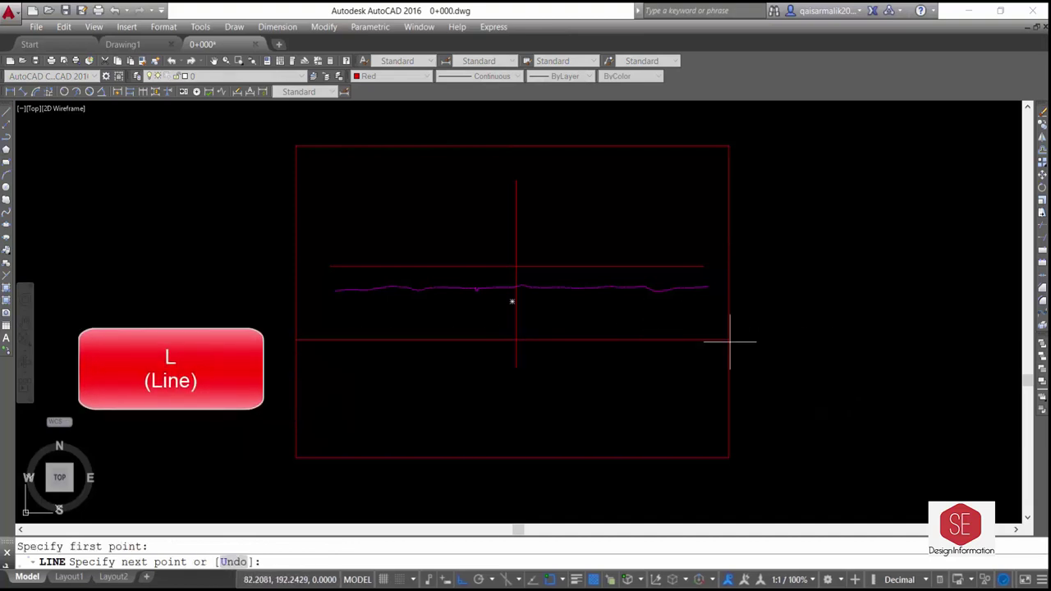
left_click(729, 340)
key("Escape")
Offset the horizontal line downward three times at 10 units to form the table rows.
type("o")
key("Return")
type("10")
key("Return")
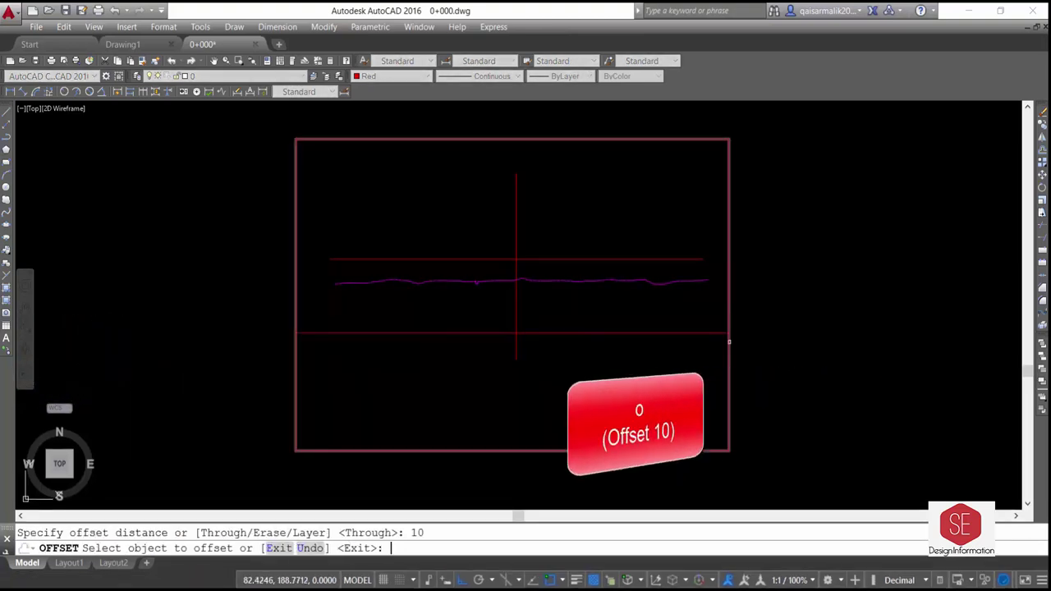
left_click(415, 333)
left_click(400, 376)
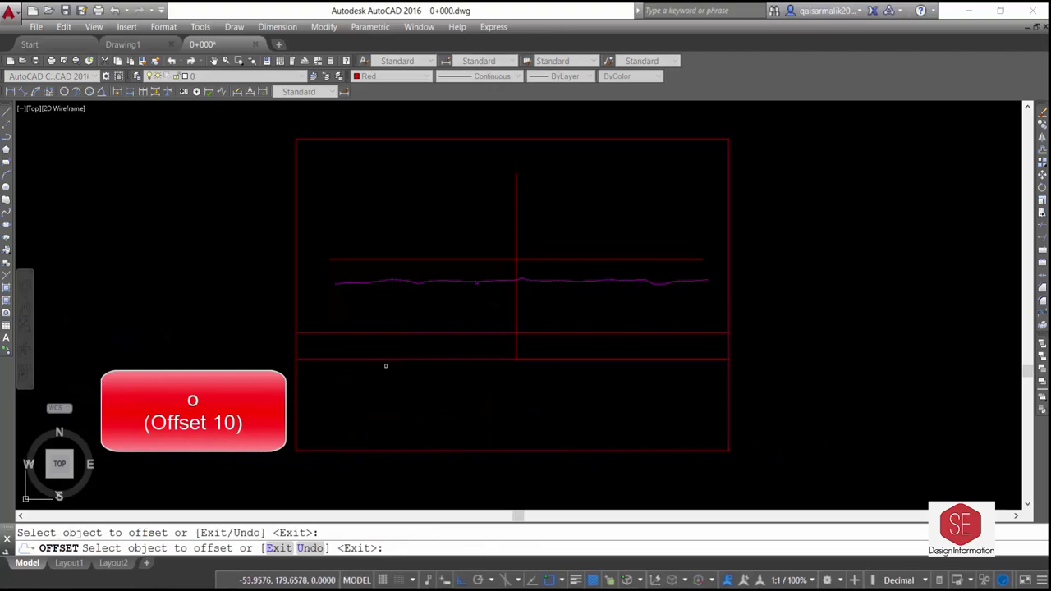
left_click(382, 359)
left_click(362, 383)
left_click(361, 384)
left_click(359, 405)
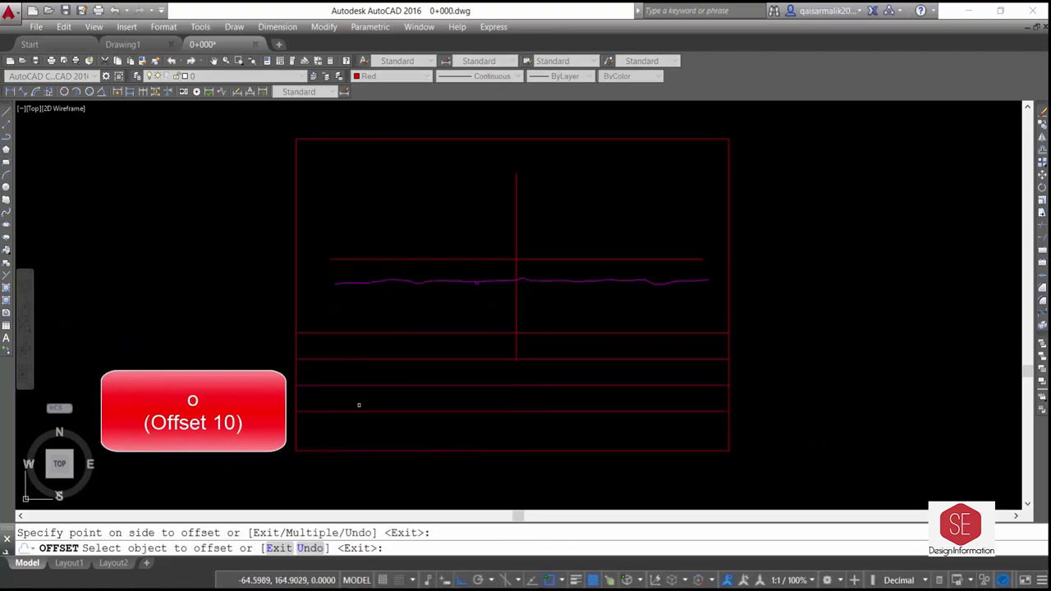
key("Escape")
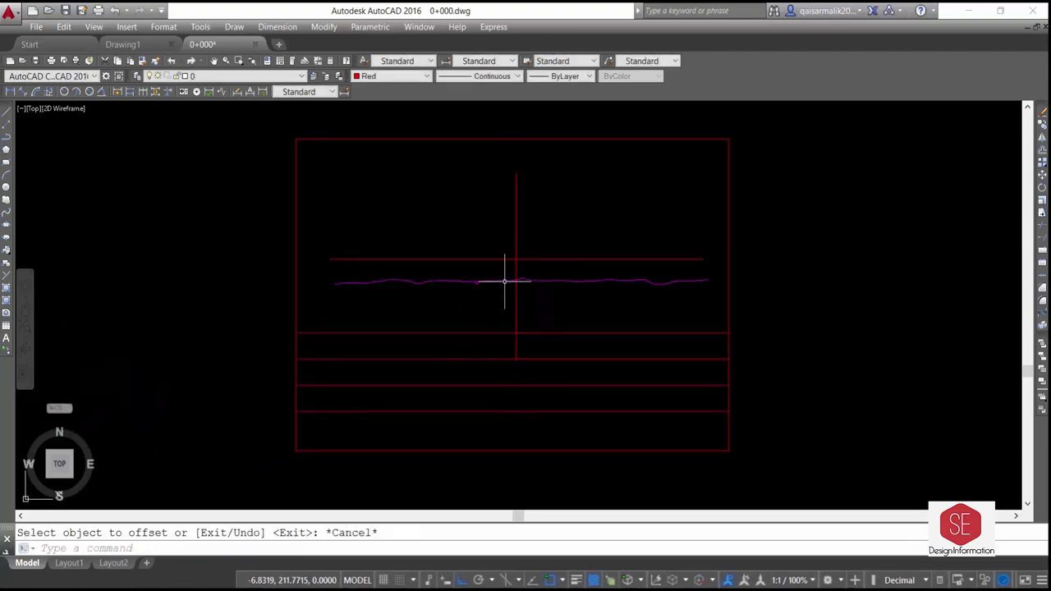
Draw a vertical divider line from the profile's left end and move it slightly left.
type("L")
key("Return")
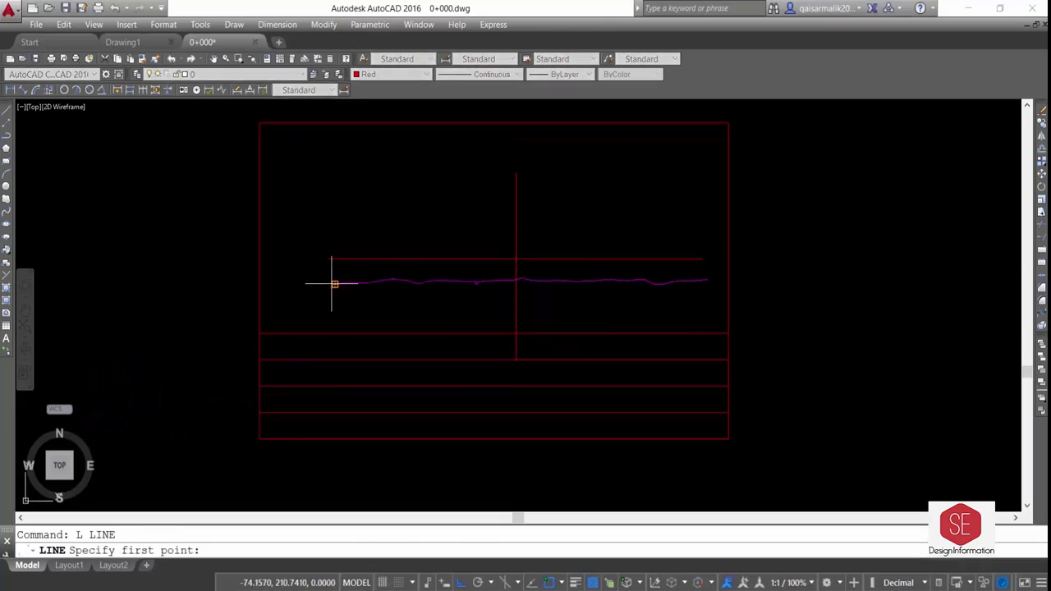
left_click(335, 283)
left_click(348, 480)
key("Escape")
type("m")
key("Return")
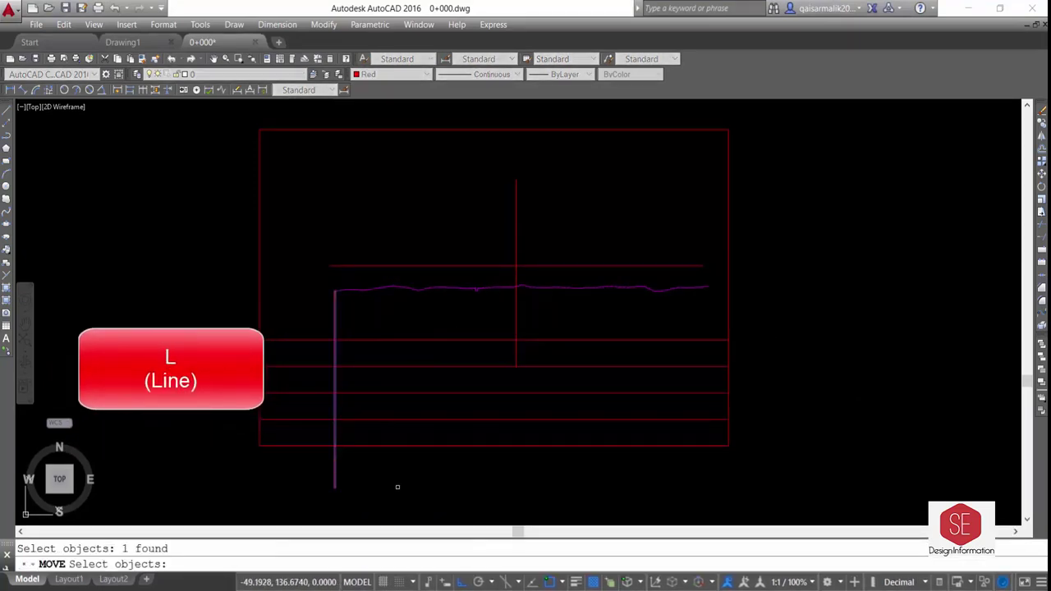
key("Return")
left_click(398, 487)
left_click(387, 483)
key("Escape")
type("tr")
key("Return")
key("Return")
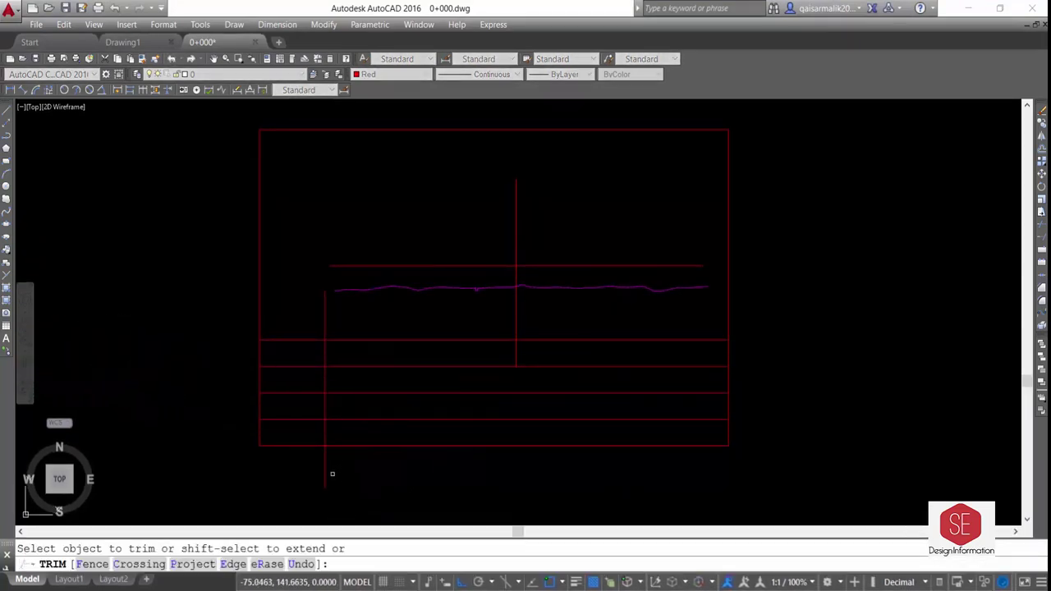
key("Escape")
Create an MTEXT label 'Elevation' with text height 1.5.
type("t")
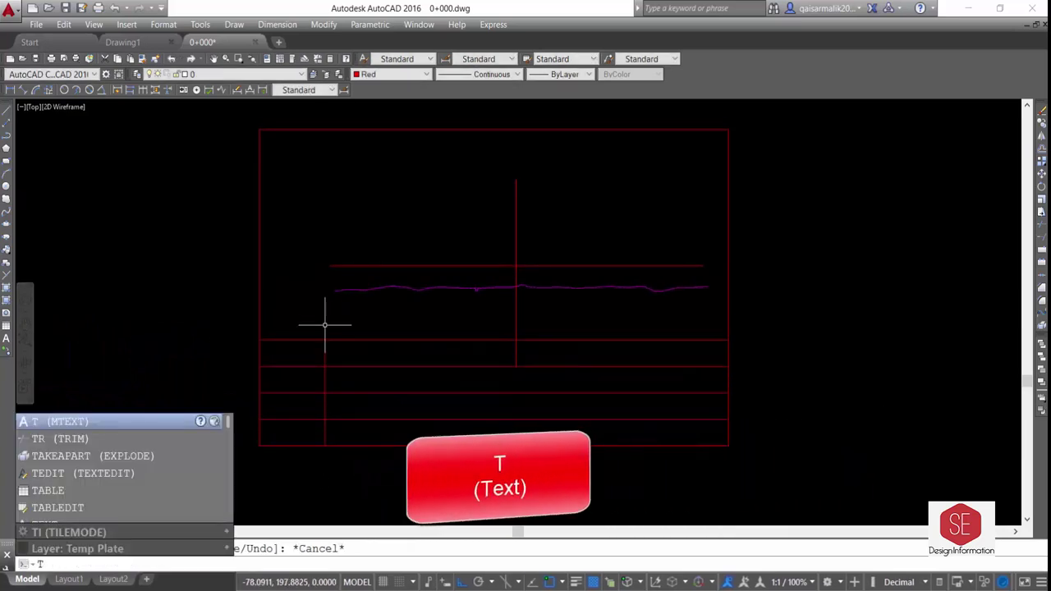
key("Return")
left_click(138, 236)
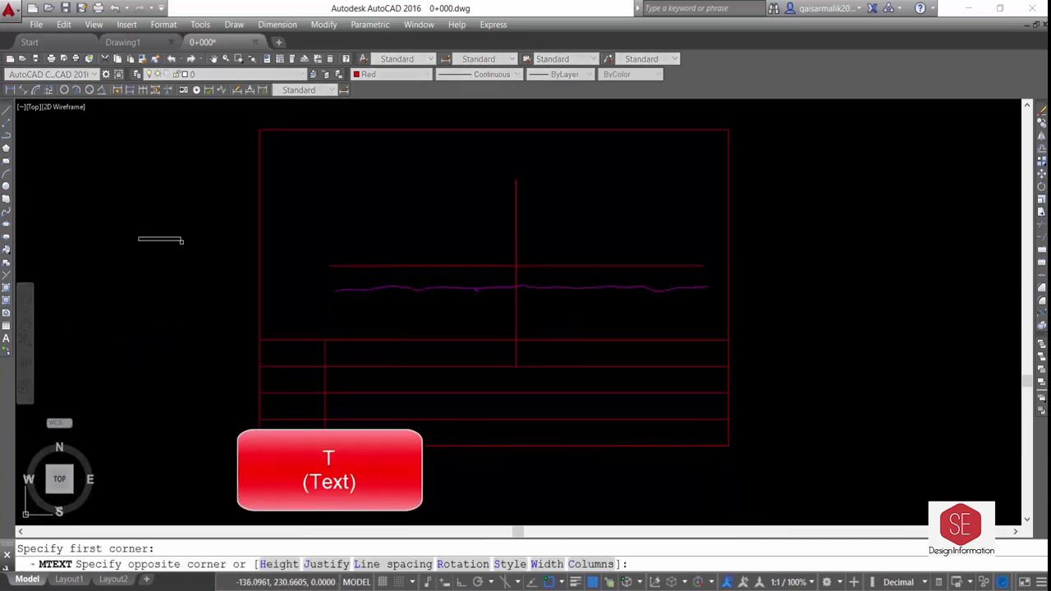
left_click(358, 277)
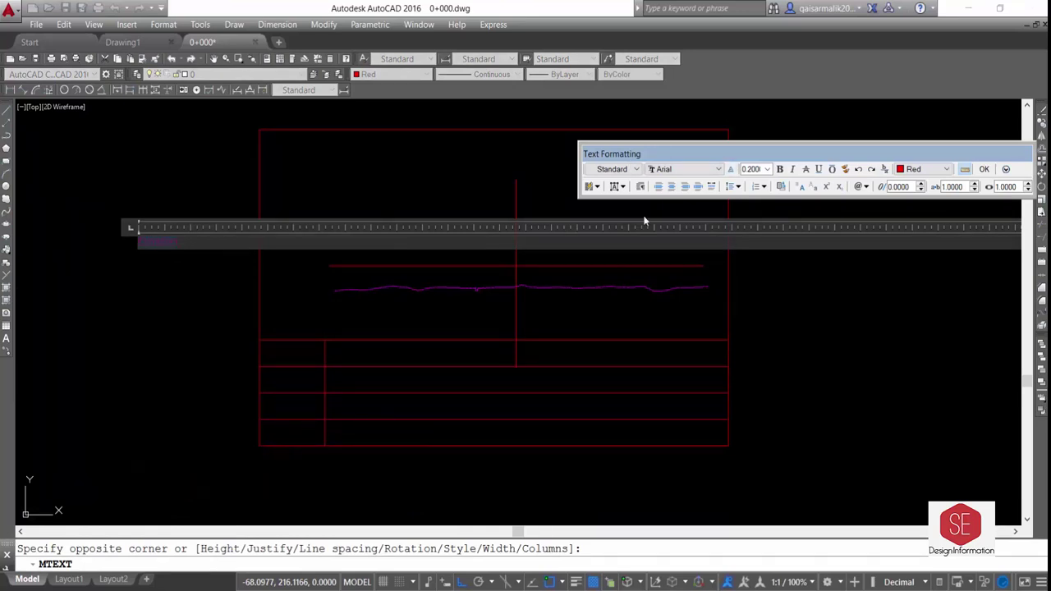
left_click(751, 168)
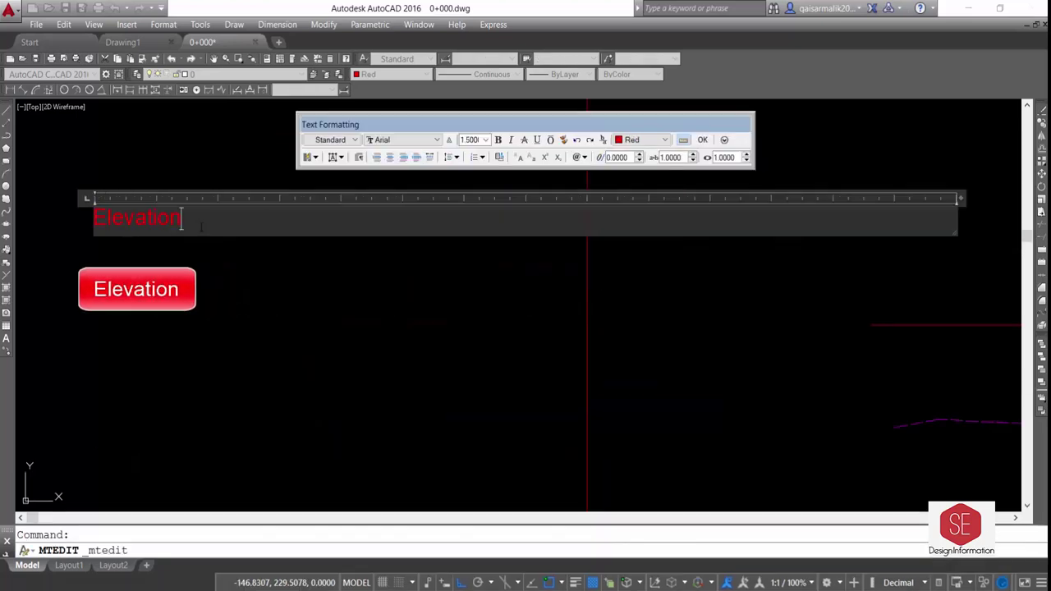
left_click(704, 141)
Move the Elevation label into the table's first row.
type("m")
key("Return")
left_click(136, 215)
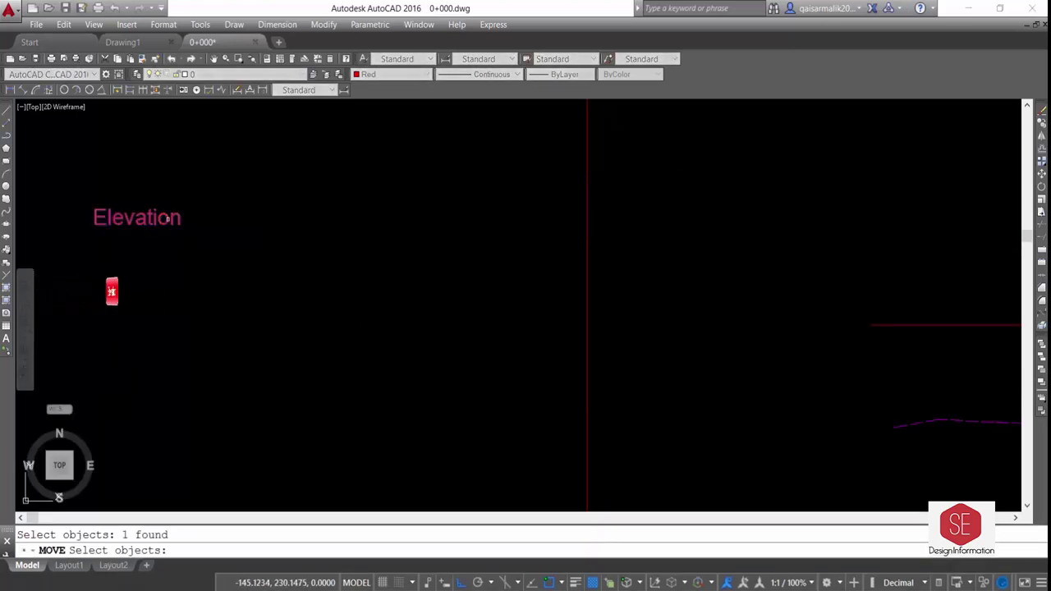
key("Return")
left_click(183, 227)
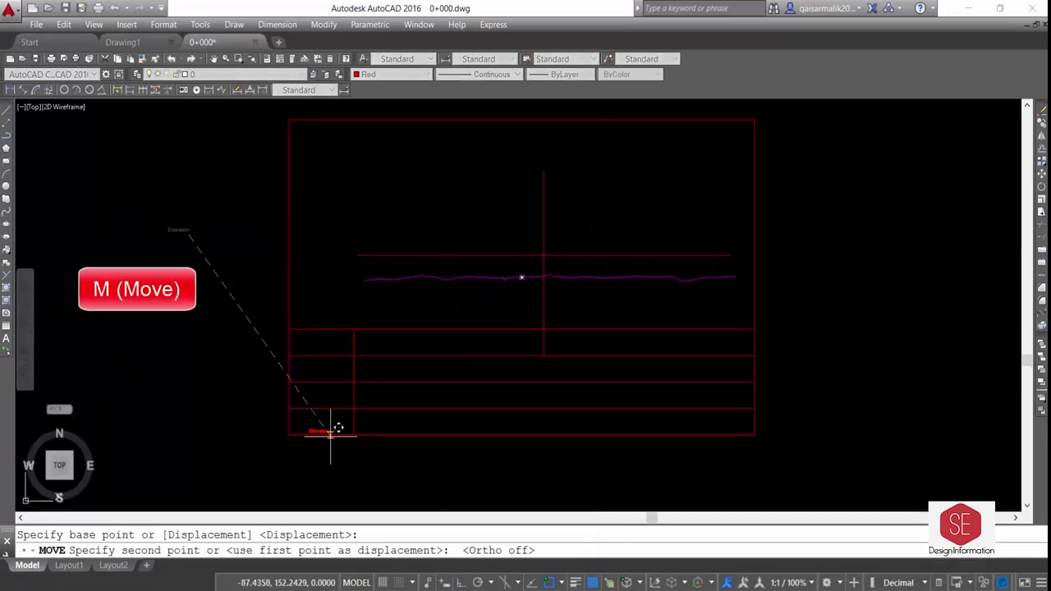
scroll(330, 433, "up", 4)
left_click(349, 226)
Copy the Elevation label into the remaining three rows.
type("c")
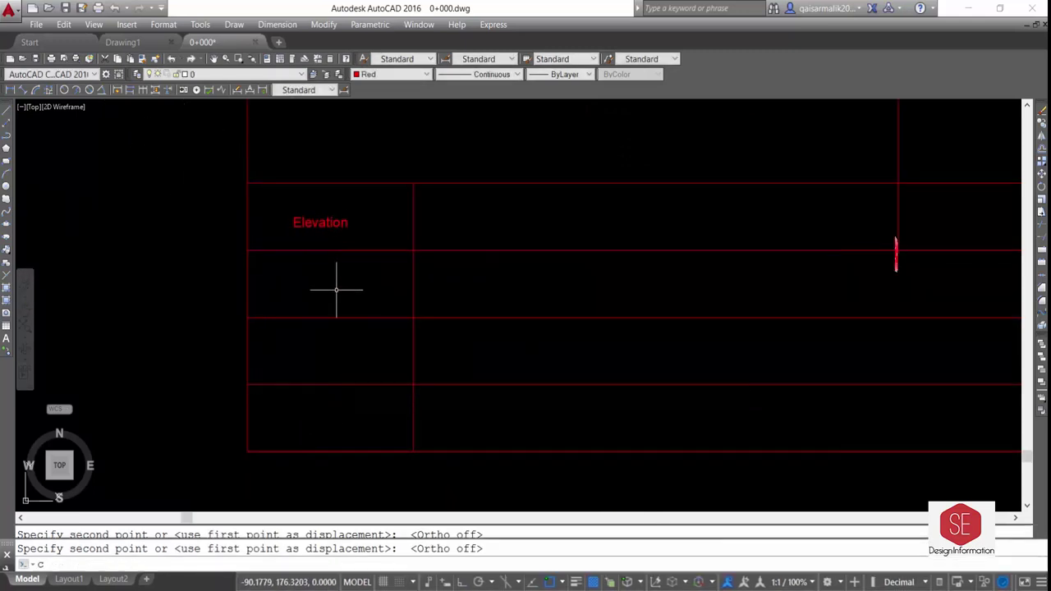
type("o")
key("Return")
left_click(320, 222)
key("Return")
left_click(413, 251)
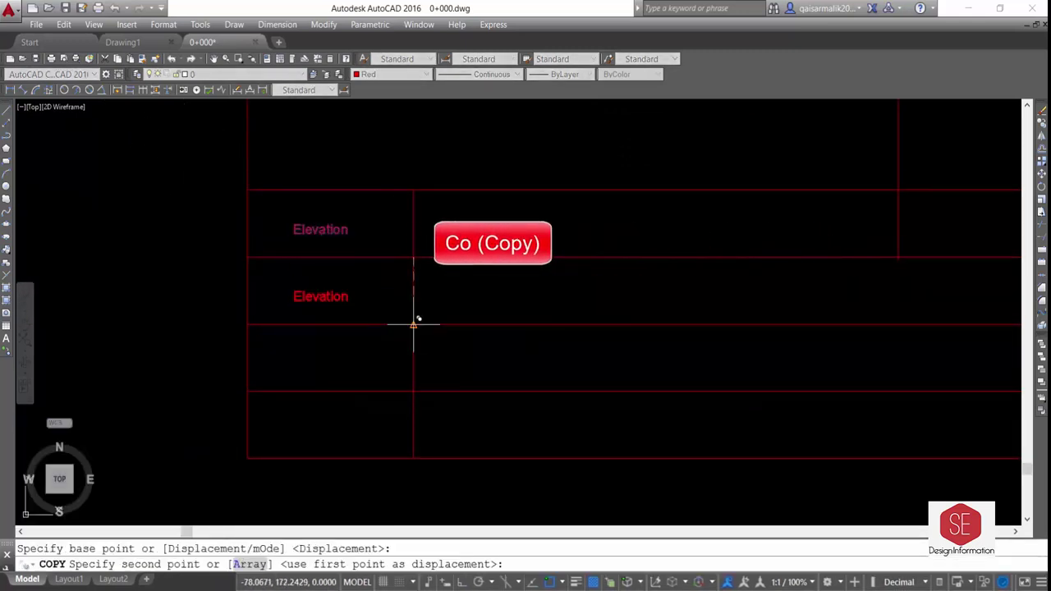
left_click(413, 324)
left_click(418, 461)
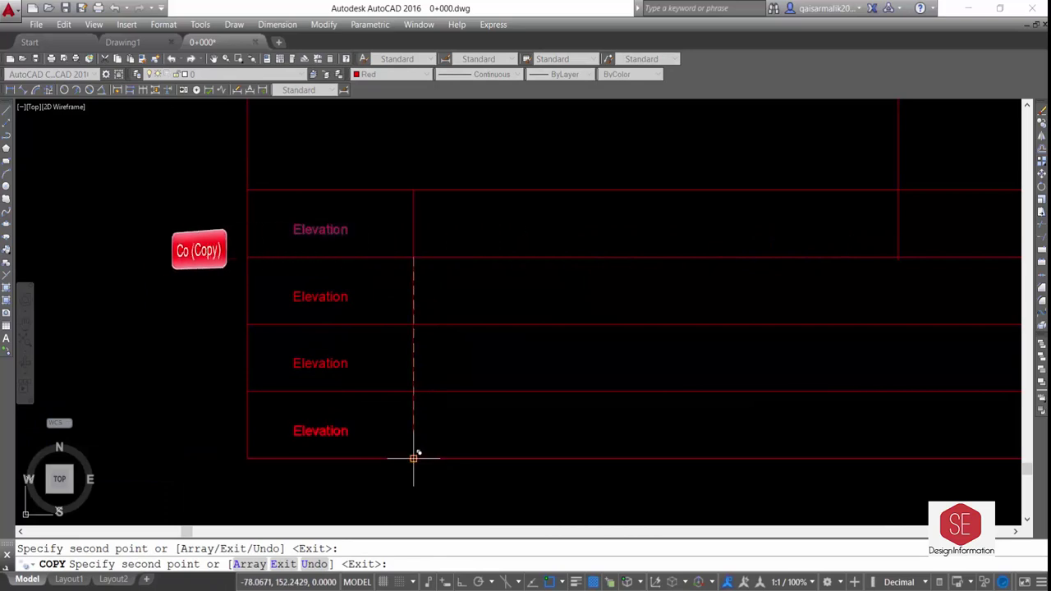
key("Escape")
Change the second- and fourth-row labels to 'Distance'.
double_click(300, 287)
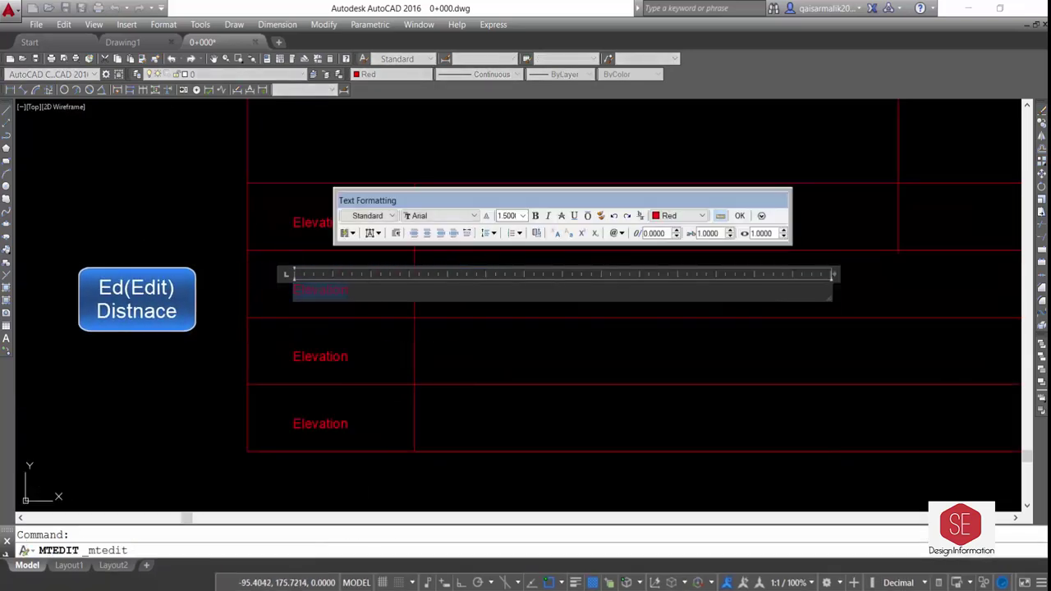
type("Distance")
left_click(328, 375)
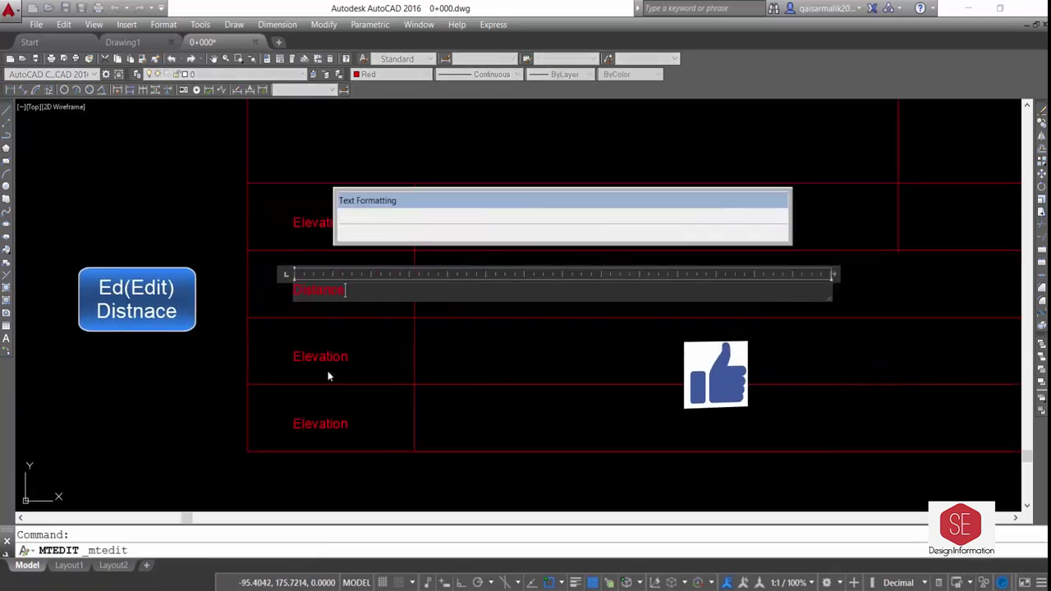
double_click(304, 422)
type("D")
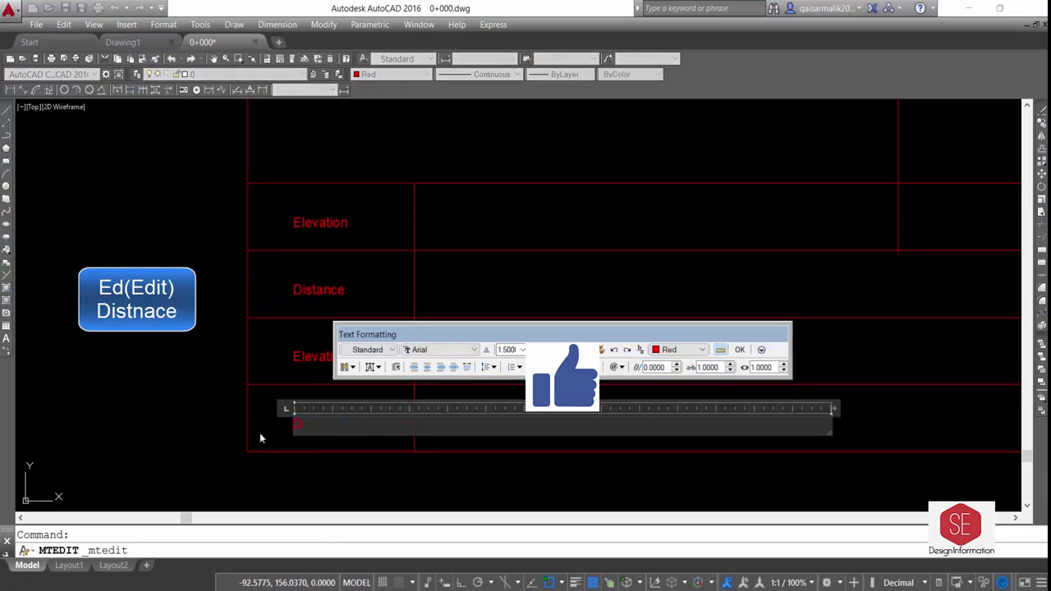
type("istance")
left_click(189, 419)
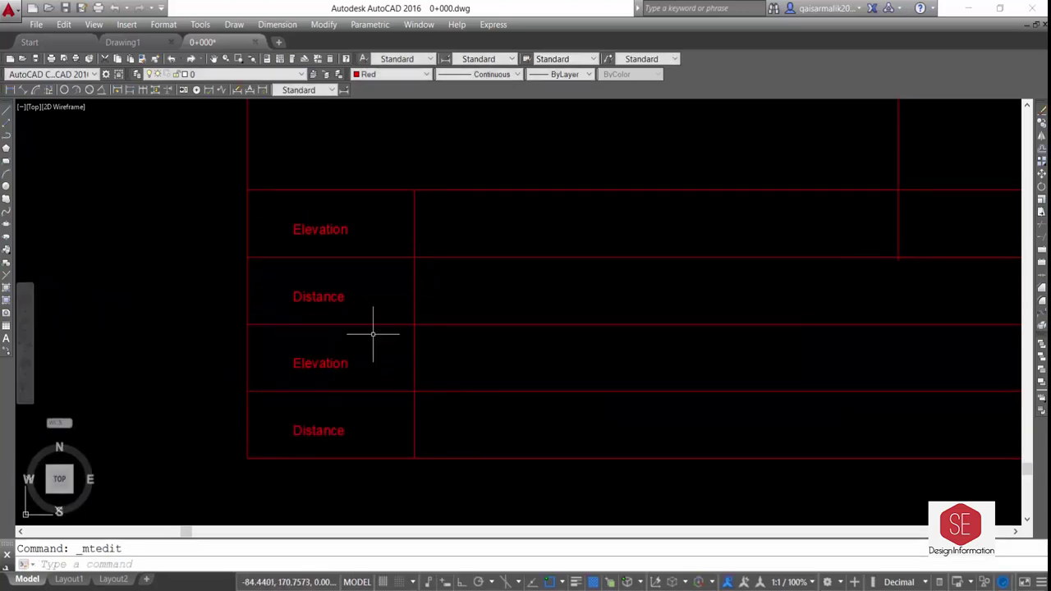
Move the four row labels to the right within their cells.
type("m")
key("Return")
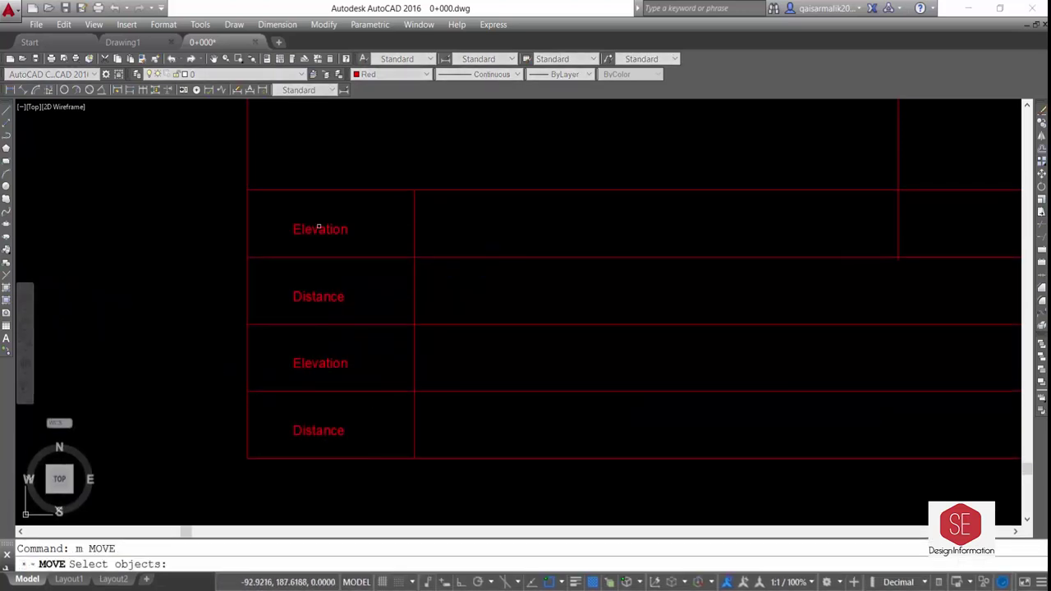
left_click(306, 229)
left_click(329, 303)
left_click(323, 431)
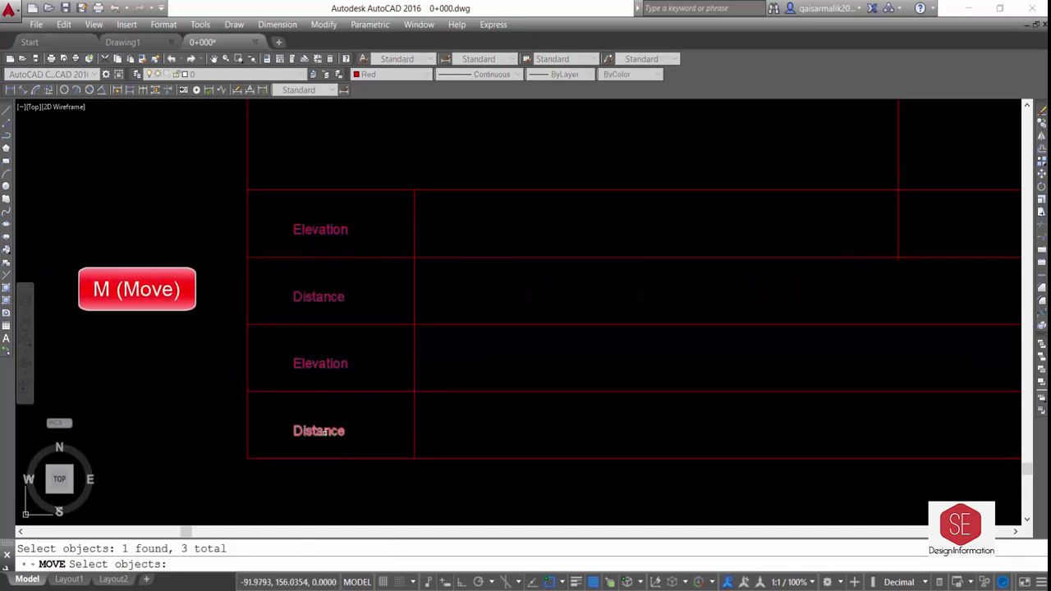
key("Return")
left_click(206, 380)
left_click(250, 372)
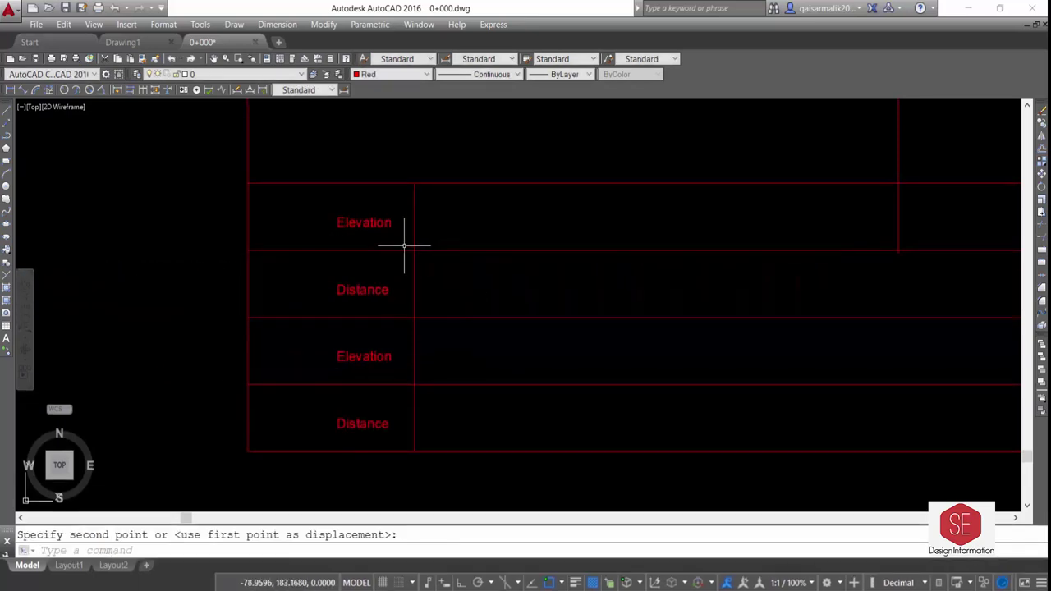
Draw a vertical line from the table's top edge to its bottom edge for a new left column.
key("l")
key("Return")
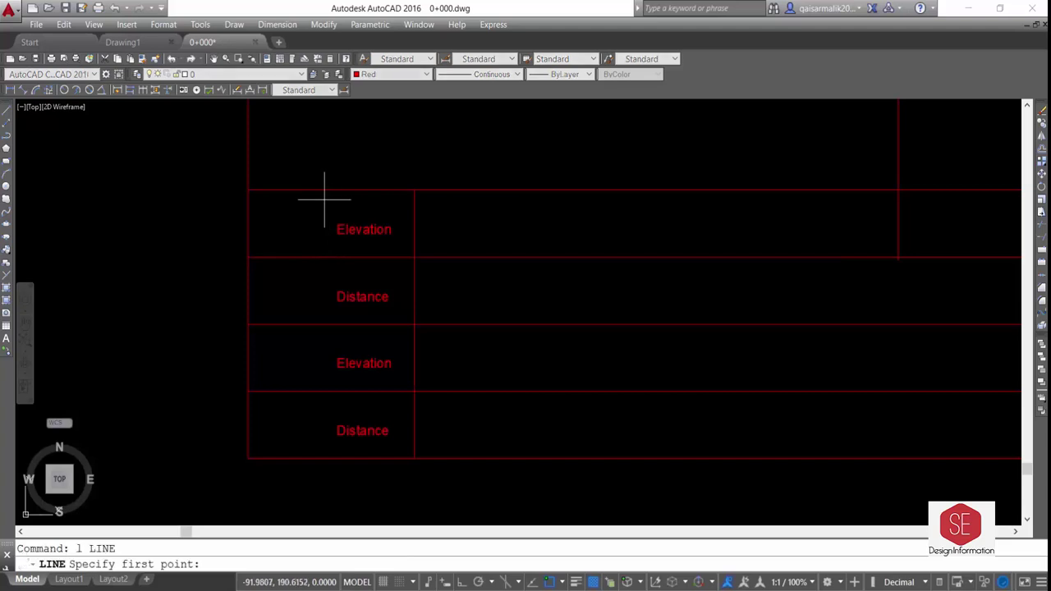
left_click(326, 191)
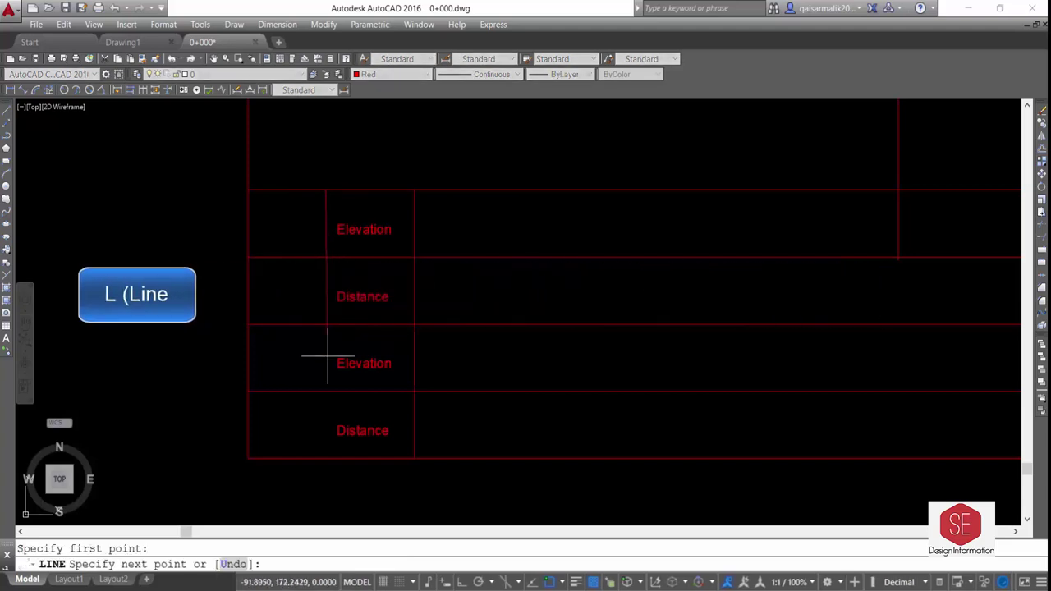
left_click(325, 459)
key("Escape")
Trim the middle row divider inside the new column to form two double-height cells.
type("tr")
key("Return")
key("Return")
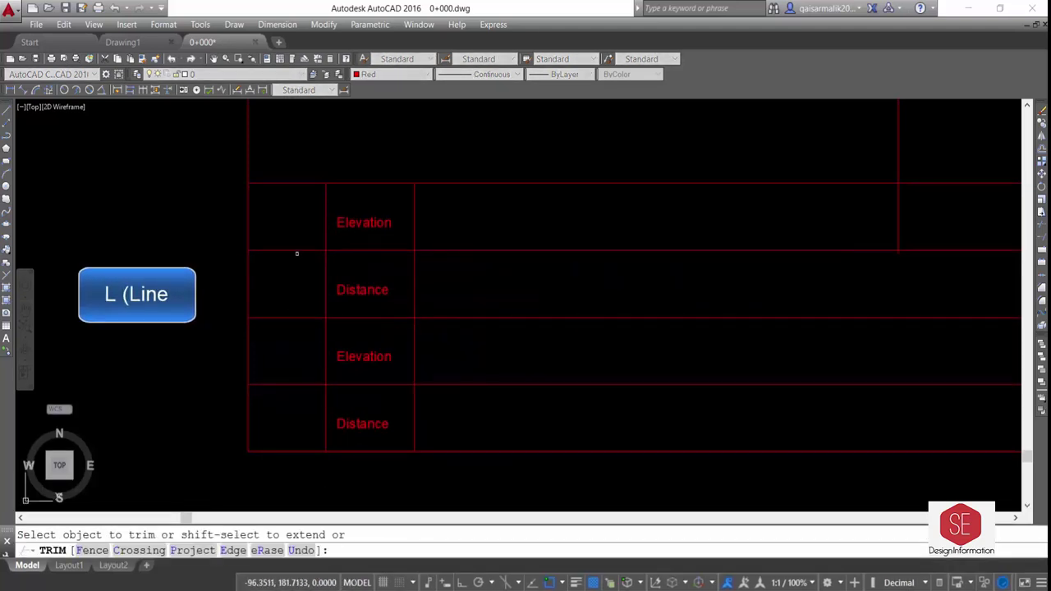
left_click(286, 249)
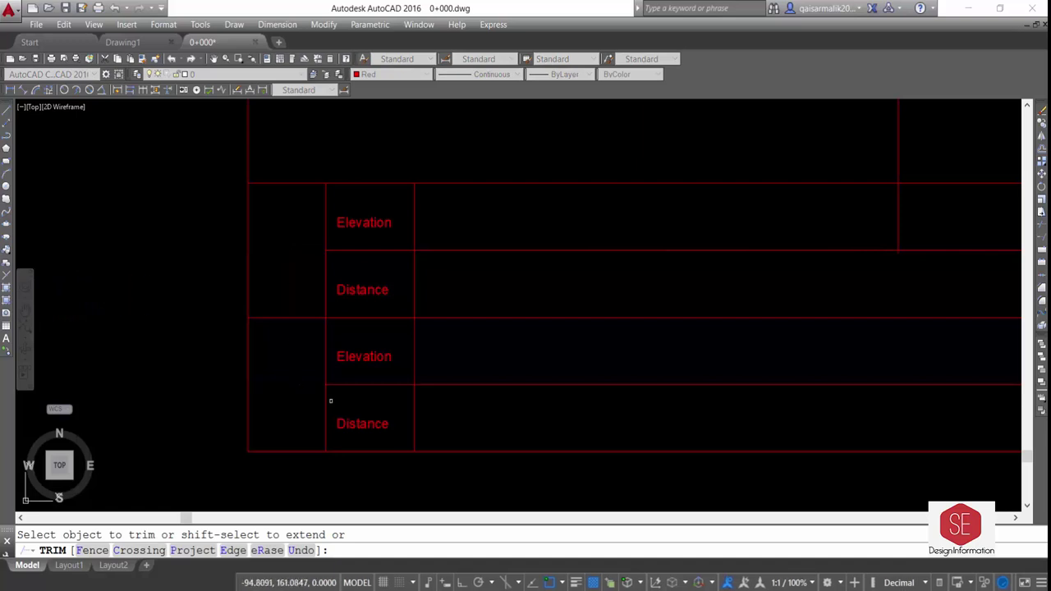
key("Escape")
Copy the Elevation label into the new left column cell.
type("co")
key("Return")
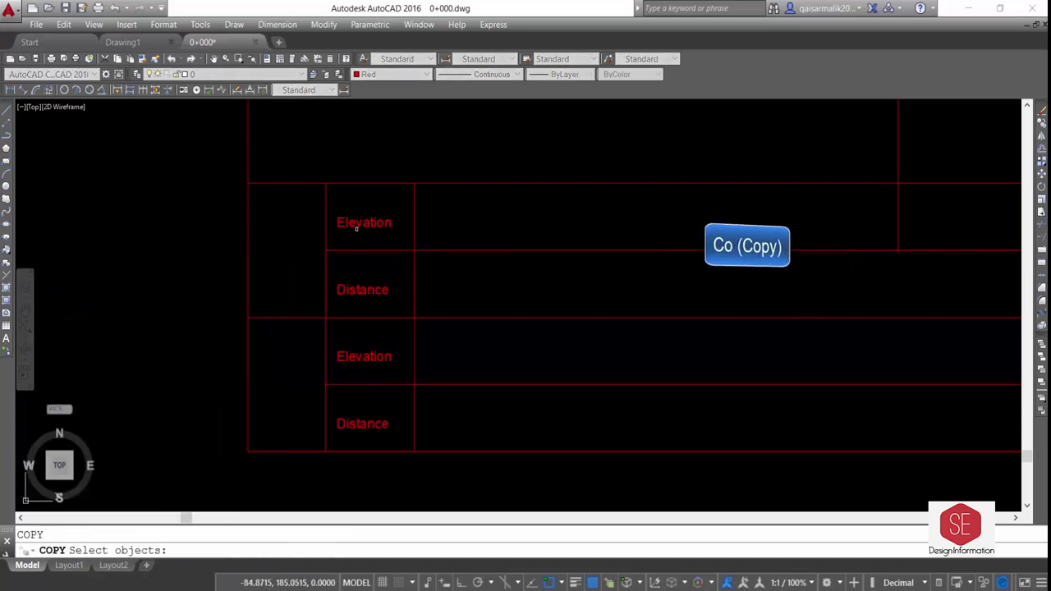
left_click(357, 229)
key("Return")
left_click(570, 202)
left_click(492, 239)
key("Escape")
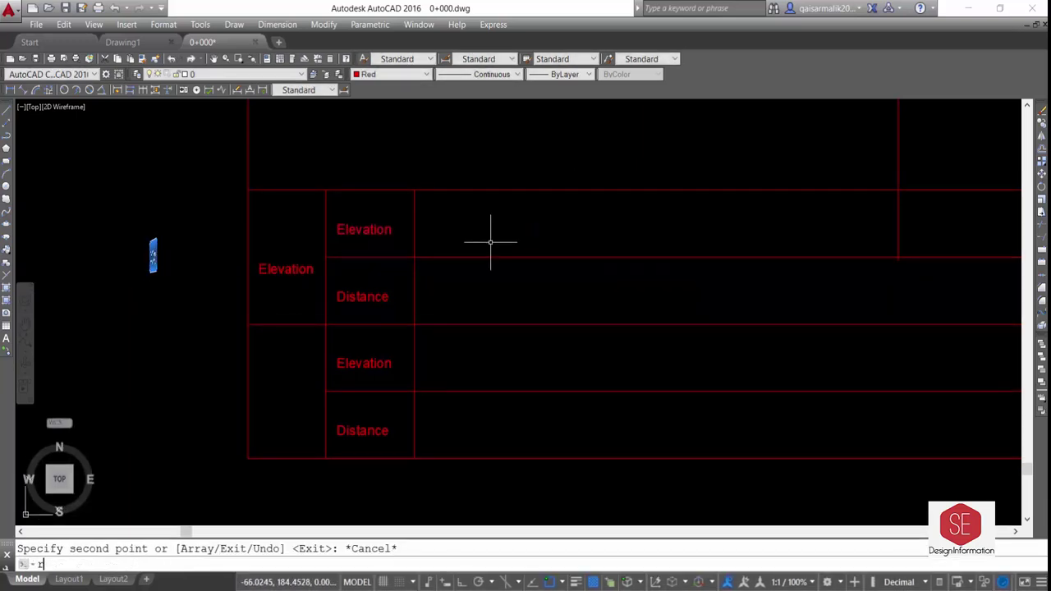
Rotate the copied Elevation text 90° so it reads vertically.
type("o")
key("Return")
left_click(289, 260)
key("Return")
left_click(256, 266)
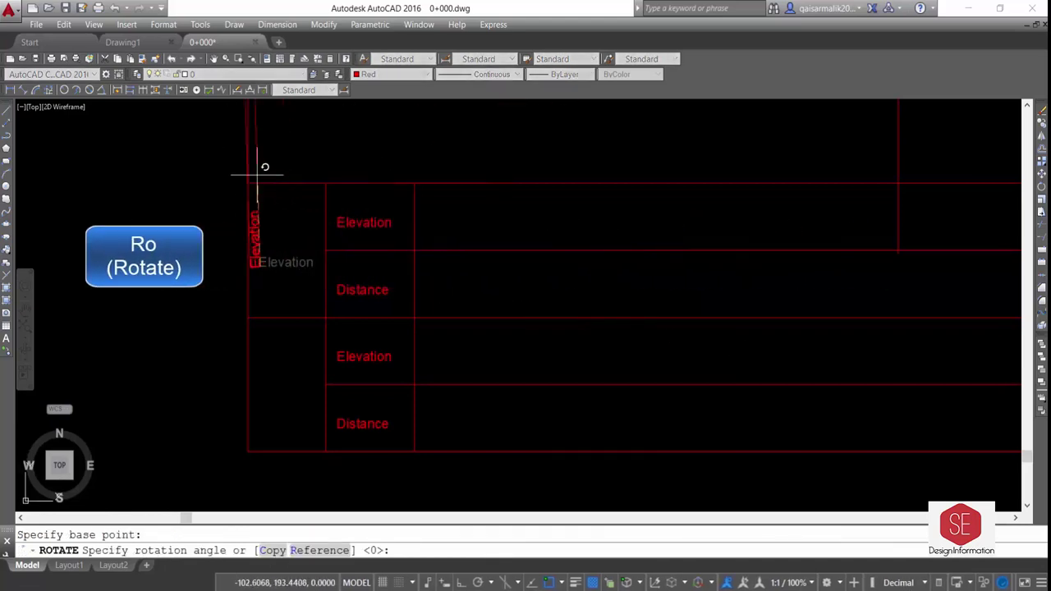
type("90")
key("Return")
Move the rotated text so it sits centred in the upper left cell.
type("m")
key("Return")
left_click(254, 243)
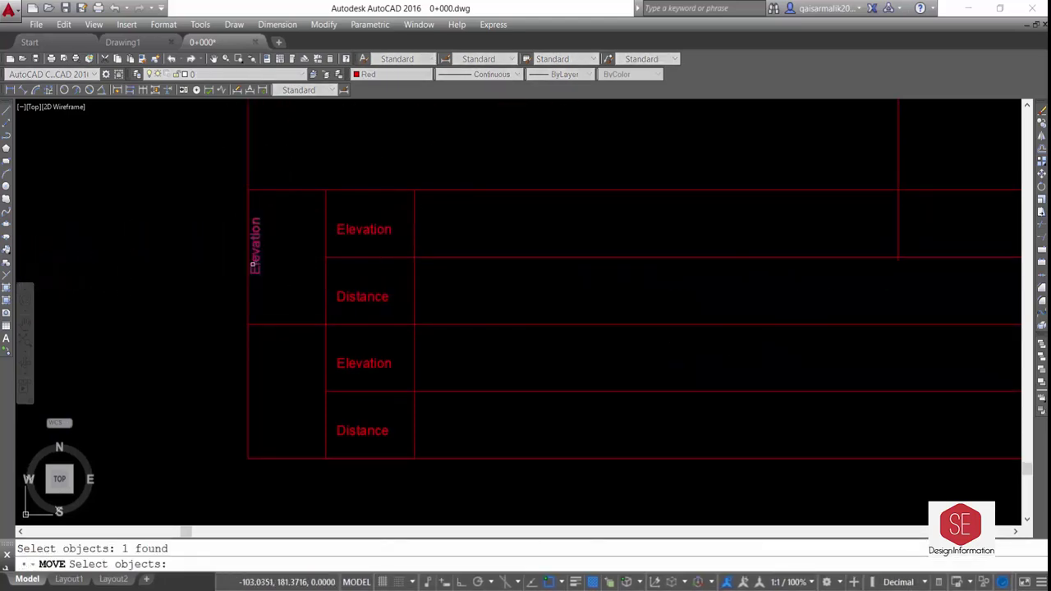
key("Return")
left_click(211, 282)
left_click(249, 286)
Change the rotated label's text to Subgrade.
type("ed")
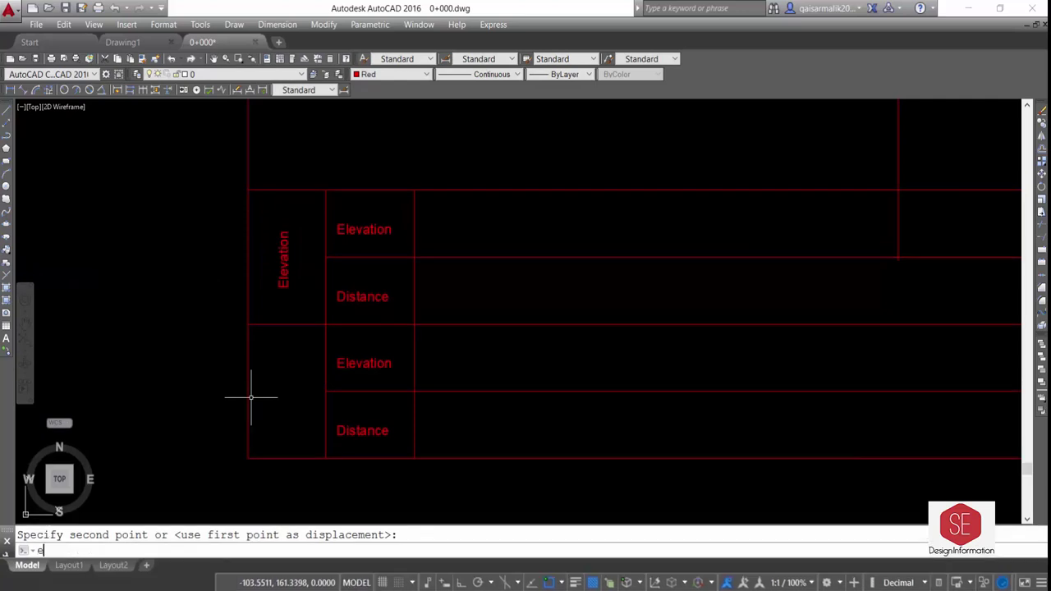
key("Return")
double_click(284, 262)
type("Subgrade")
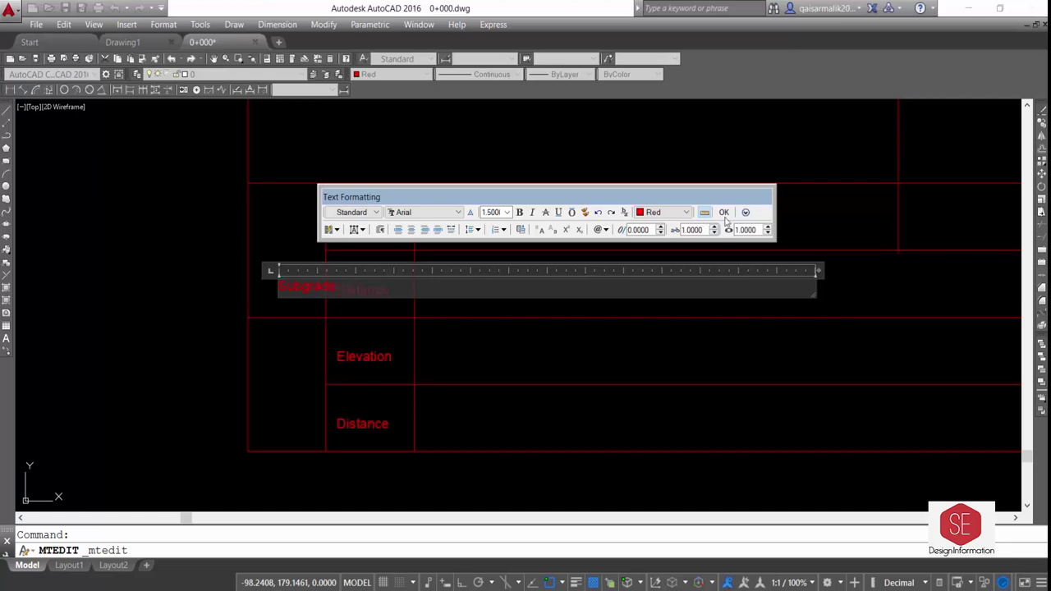
left_click(723, 212)
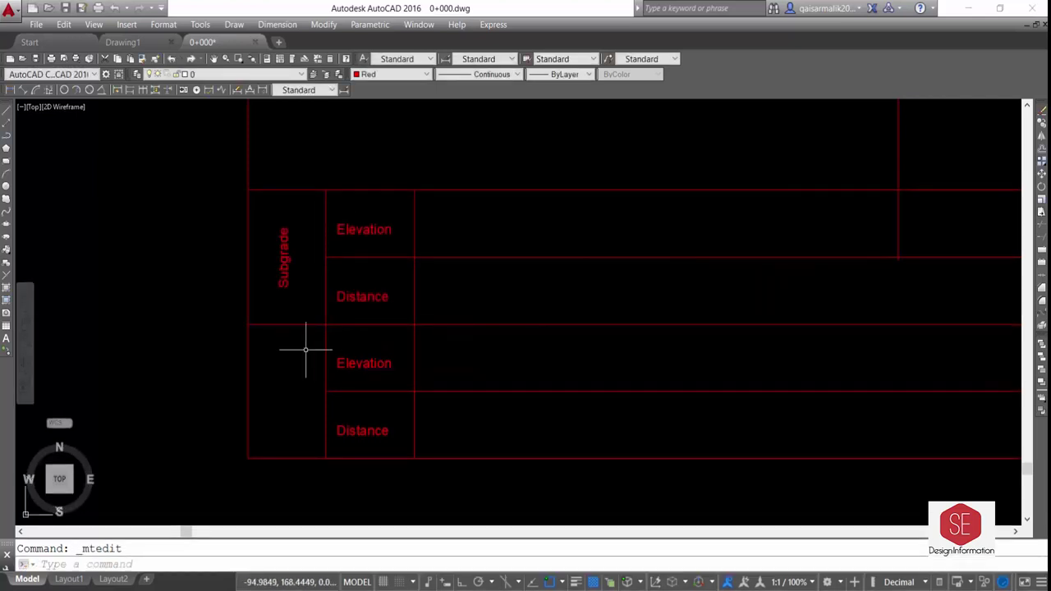
Copy the Subgrade label down into the lower left cell.
type("co")
key("Return")
left_click(281, 273)
key("Return")
left_click(136, 270)
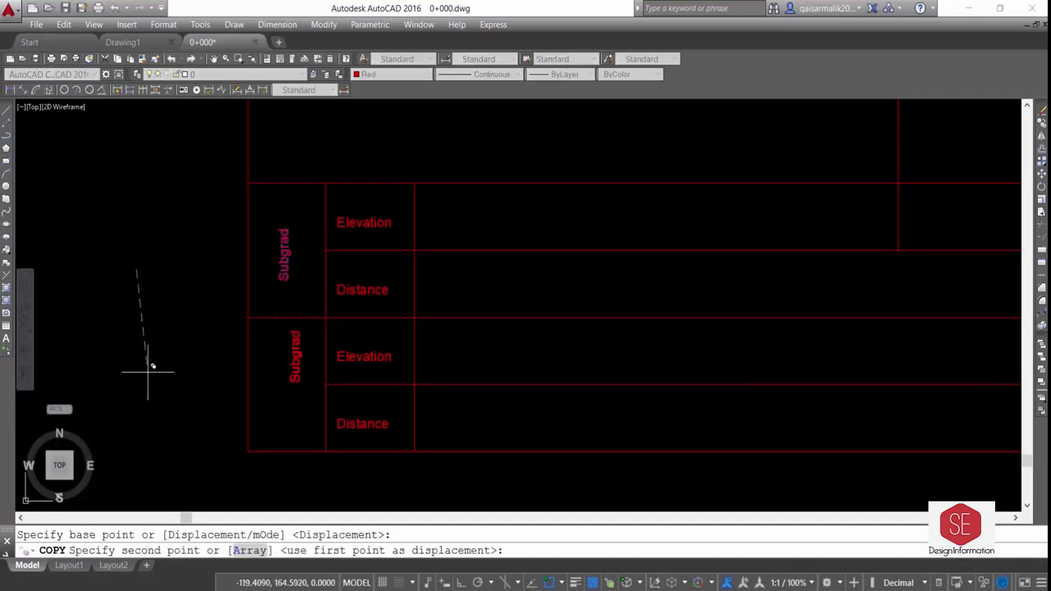
left_click(139, 395)
key("Escape")
Change the lower copy's text to NSL.
double_click(285, 392)
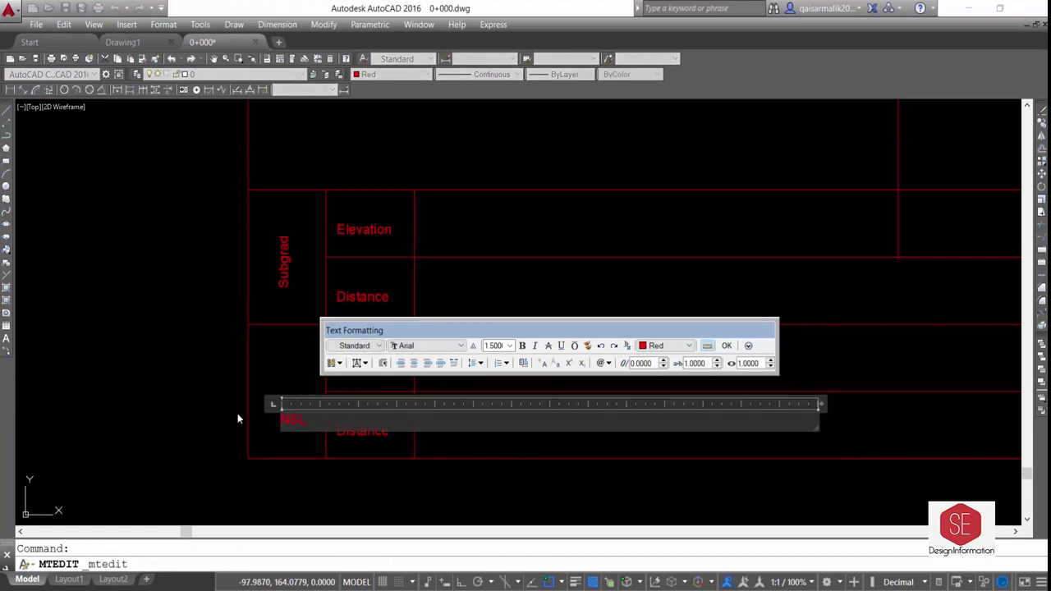
left_click(729, 346)
scroll(254, 403, "down", 2)
Copy a table label up near the top of the frame.
middle_click_drag(542, 345, 435, 345)
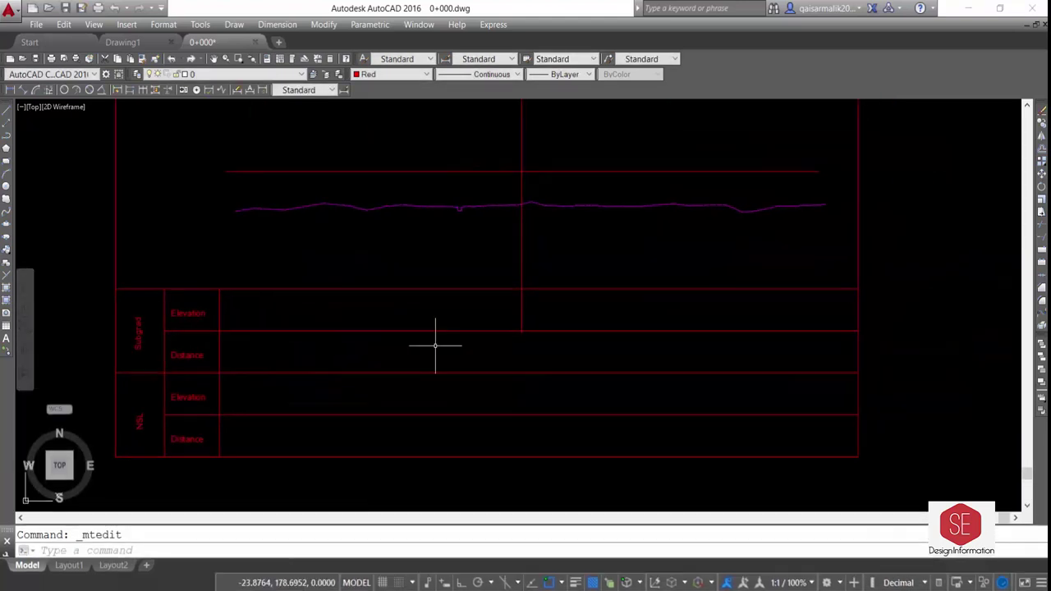
scroll(605, 352, "down", 2)
type("tr")
key("Return")
key("Return")
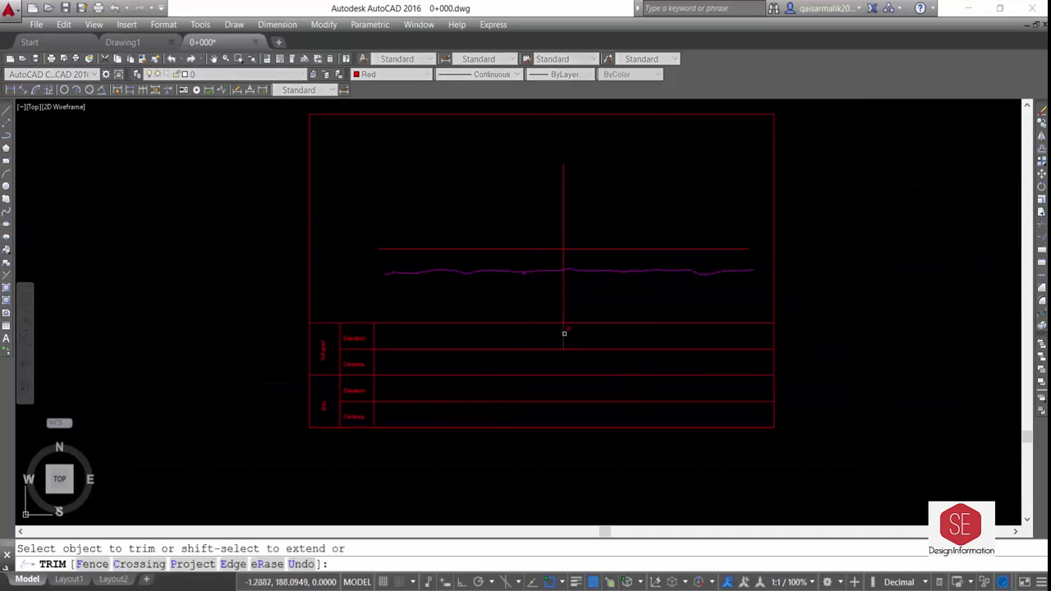
key("Escape")
type("co")
key("Return")
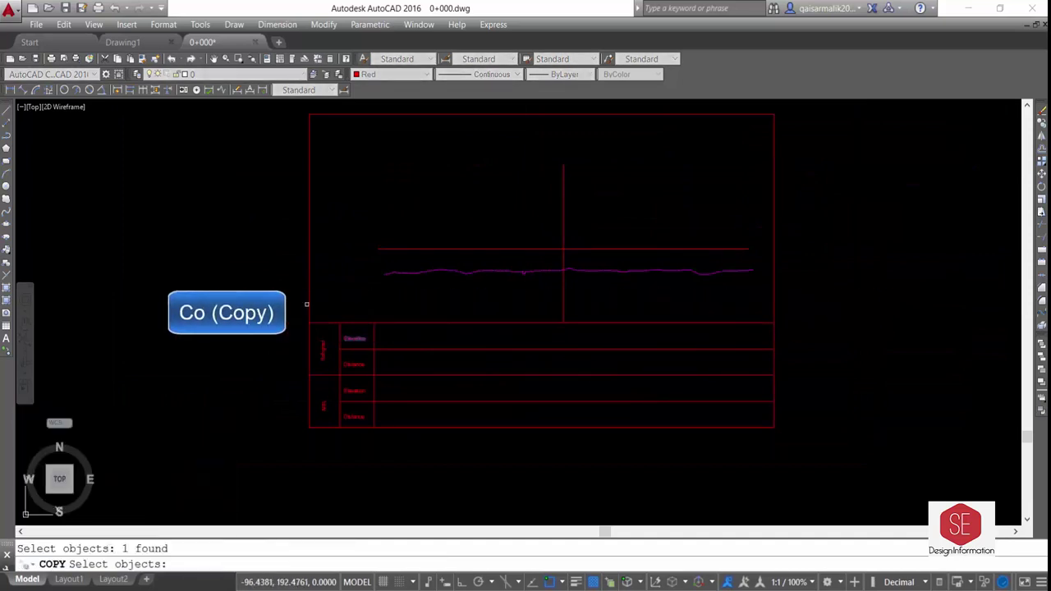
key("Return")
left_click(386, 301)
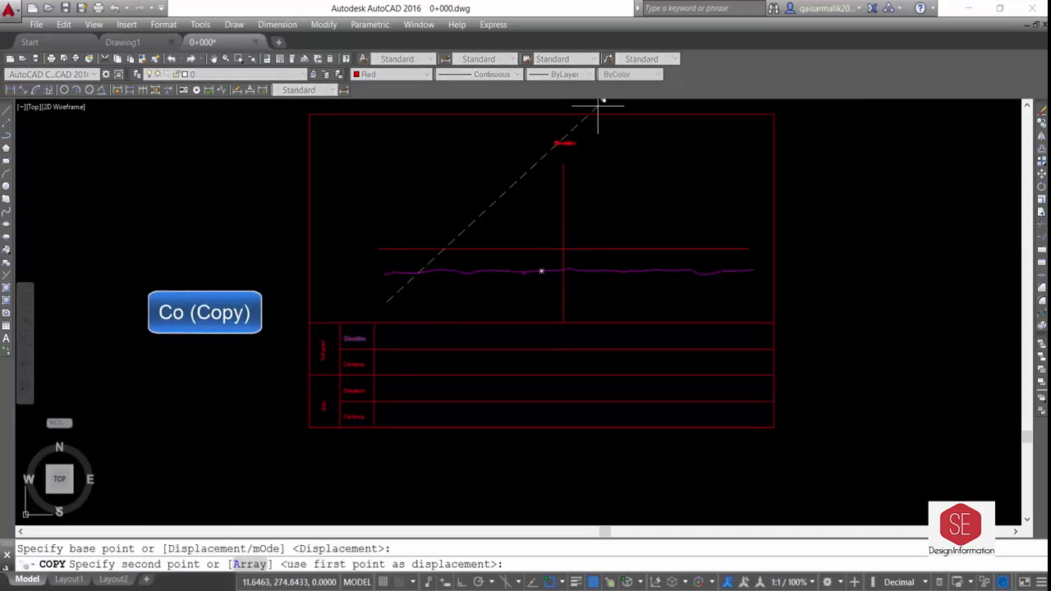
left_click(601, 107)
key("Escape")
Edit the copy into the underlined title 'Cross Section At RD 0+000' with text height 3.
scroll(599, 134, "up", 2)
double_click(549, 134)
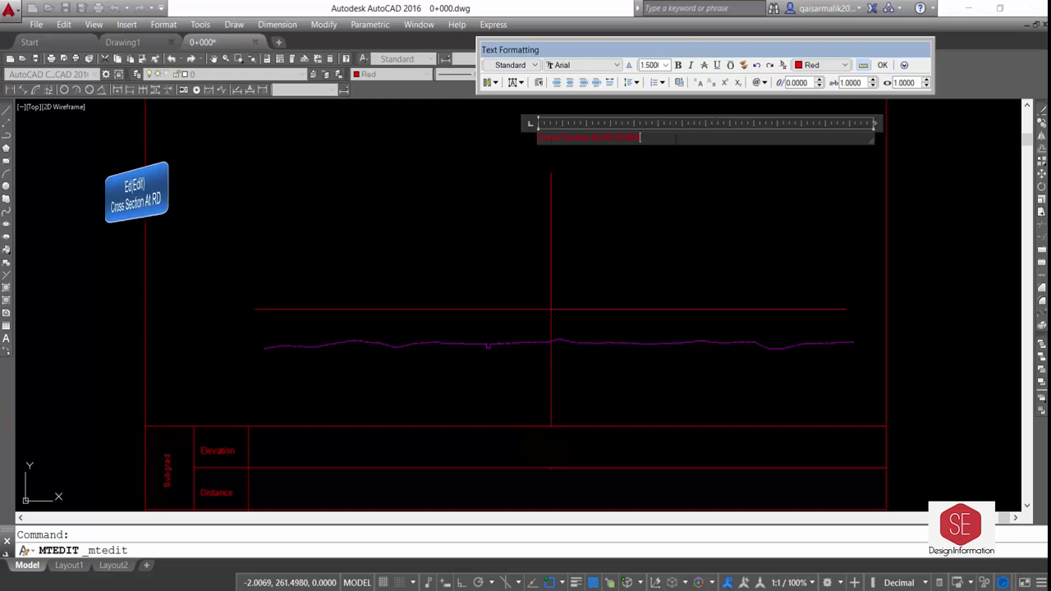
left_click(663, 65)
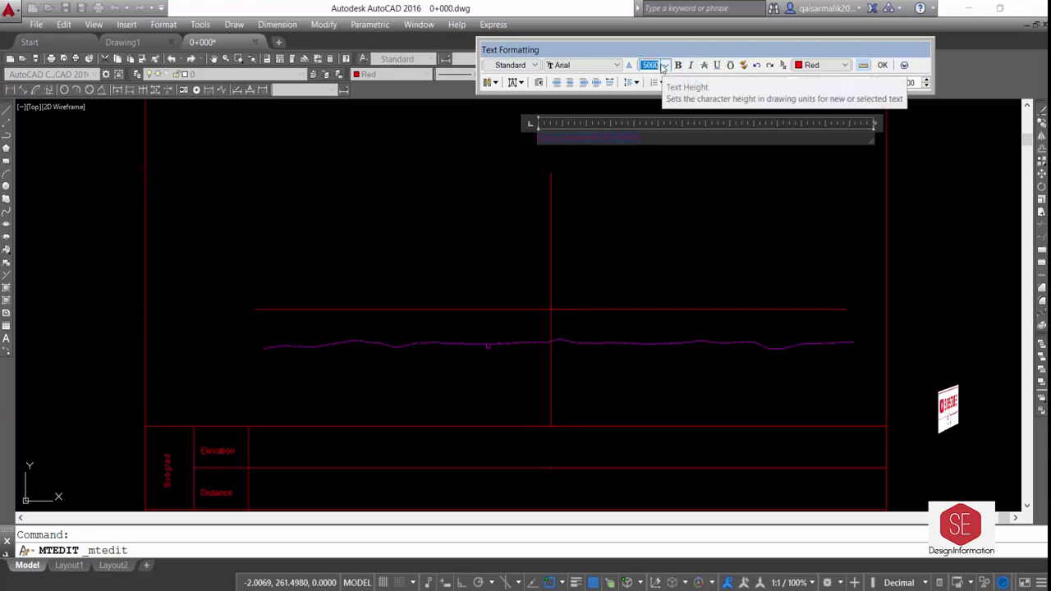
type("3")
key("Return")
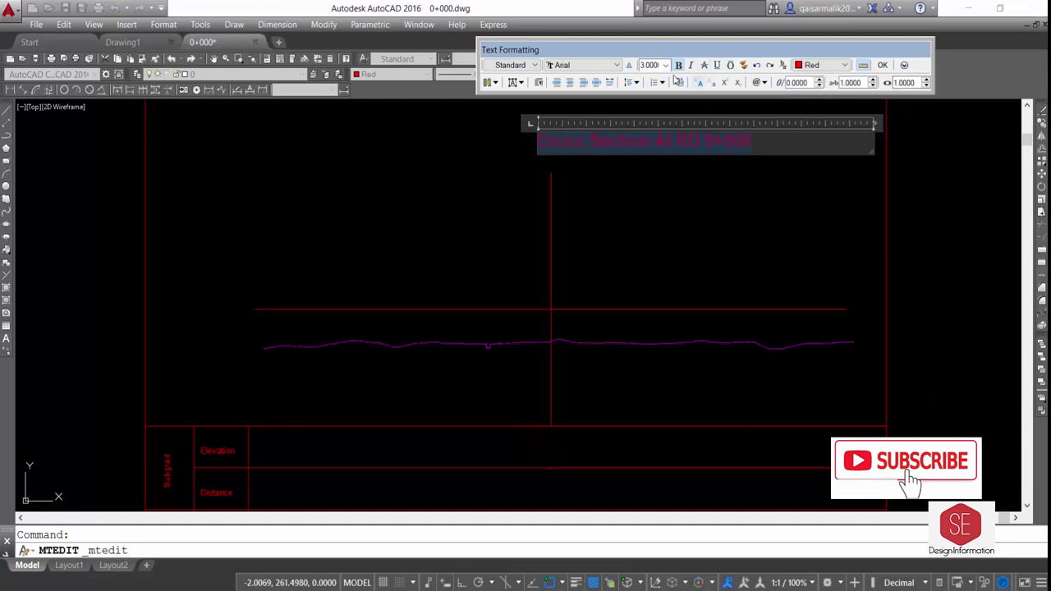
left_click(883, 64)
Select the title to reposition it at the top of the frame.
type("m")
key("Return")
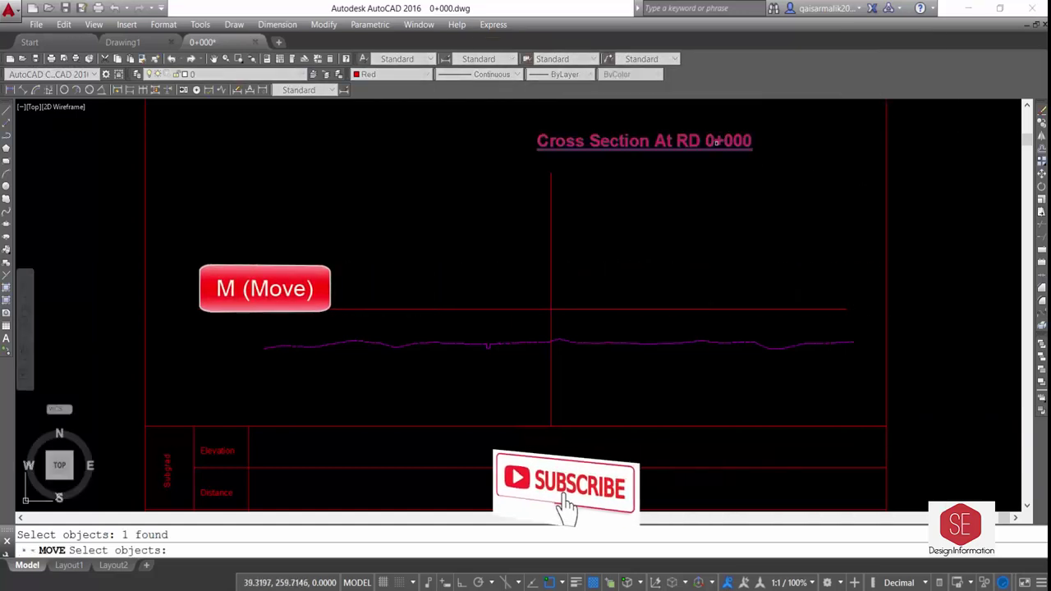
key("Return")
left_click(738, 209)
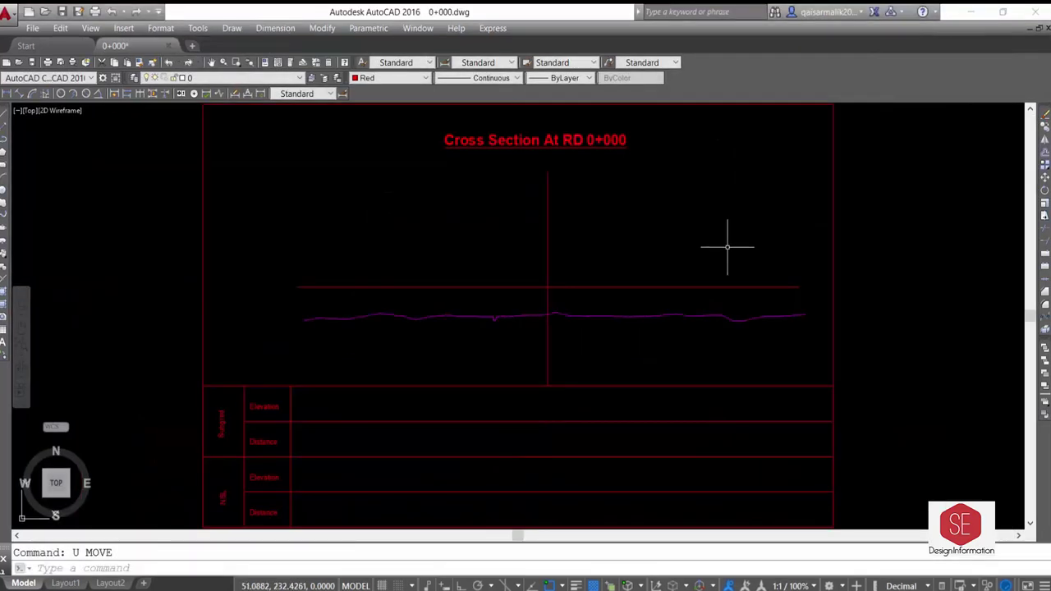
Centre the title at the top of the frame and erase the stray FRL line.
left_click(682, 265)
left_click(672, 293)
type("e")
key("Return")
Copy the Elevation label twice to spots near the top of the centerline.
scroll(383, 324, "down", 2)
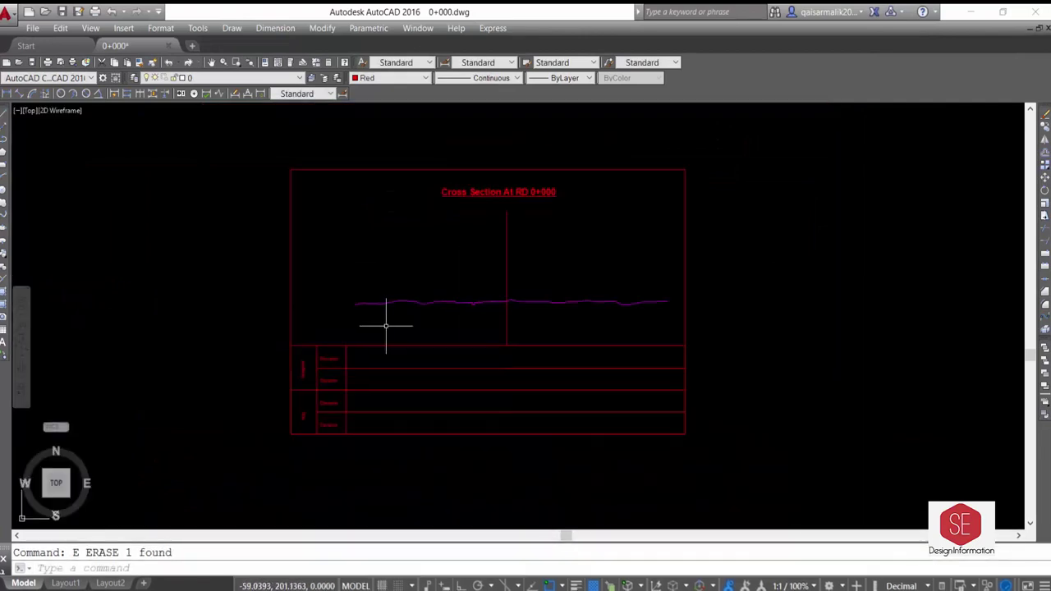
type("ct o")
key("Return")
left_click(329, 361)
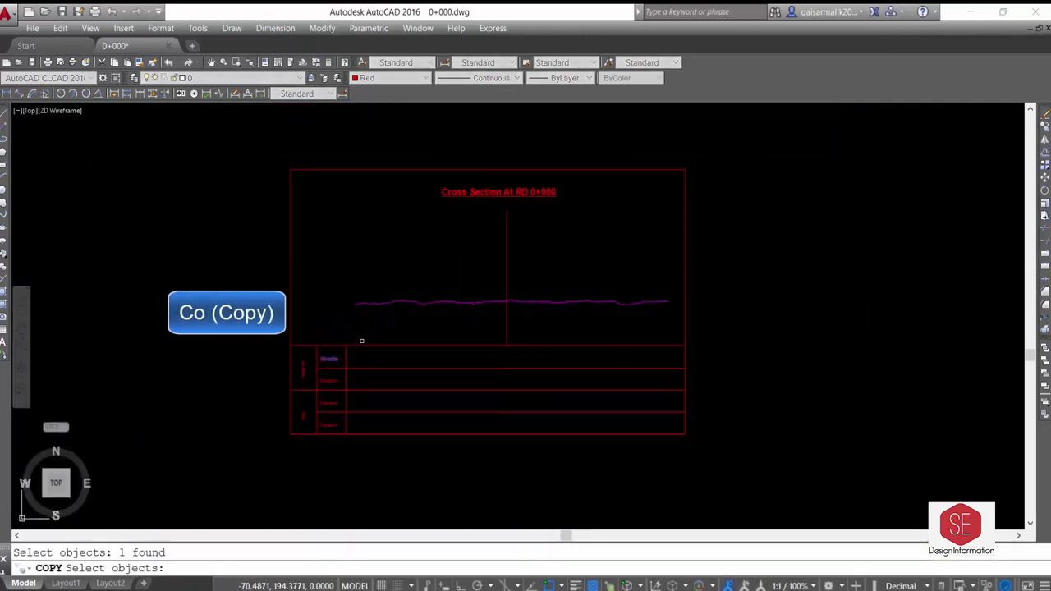
key("Return")
left_click(361, 340)
scroll(516, 223, "up", 2)
scroll(517, 222, "up", 2)
left_click(585, 160)
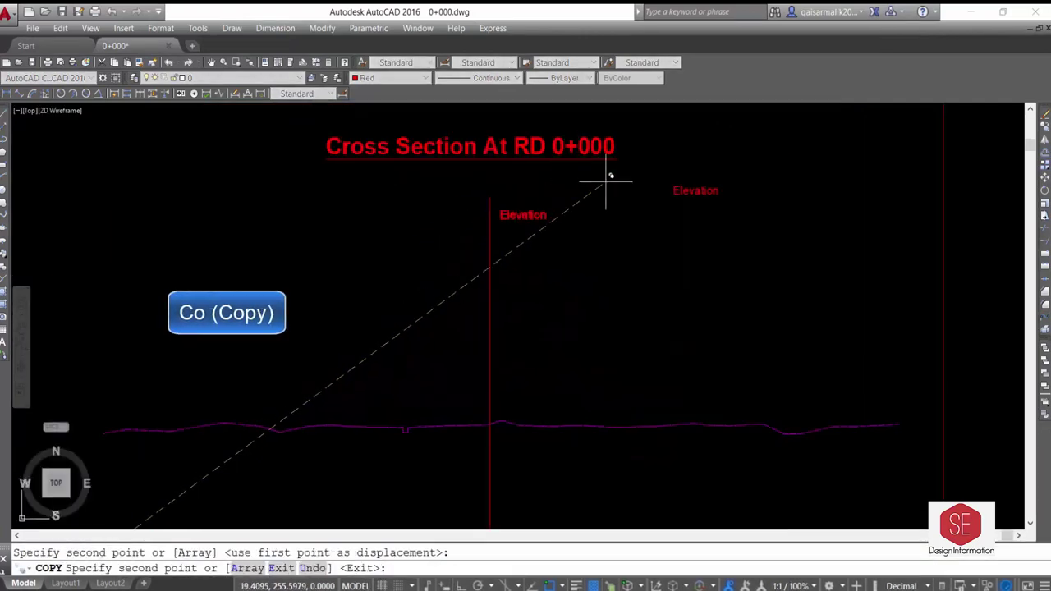
left_click(699, 183)
key("Return")
key("Return")
Set one copy beside the centerline top and retype the copies as C and L.
left_click(696, 184)
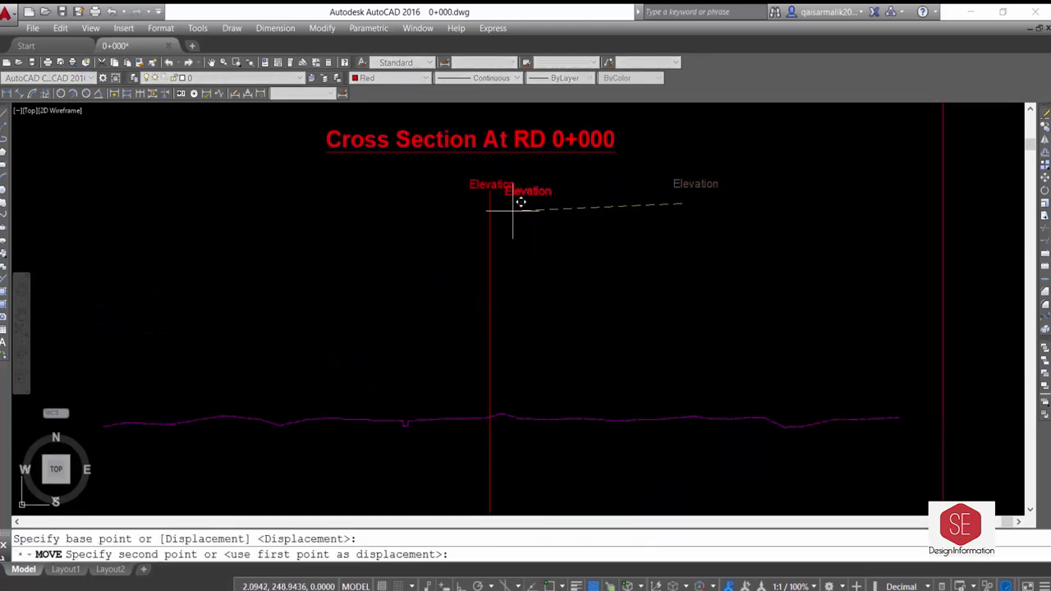
left_click(516, 218)
key("Escape")
double_click(505, 184)
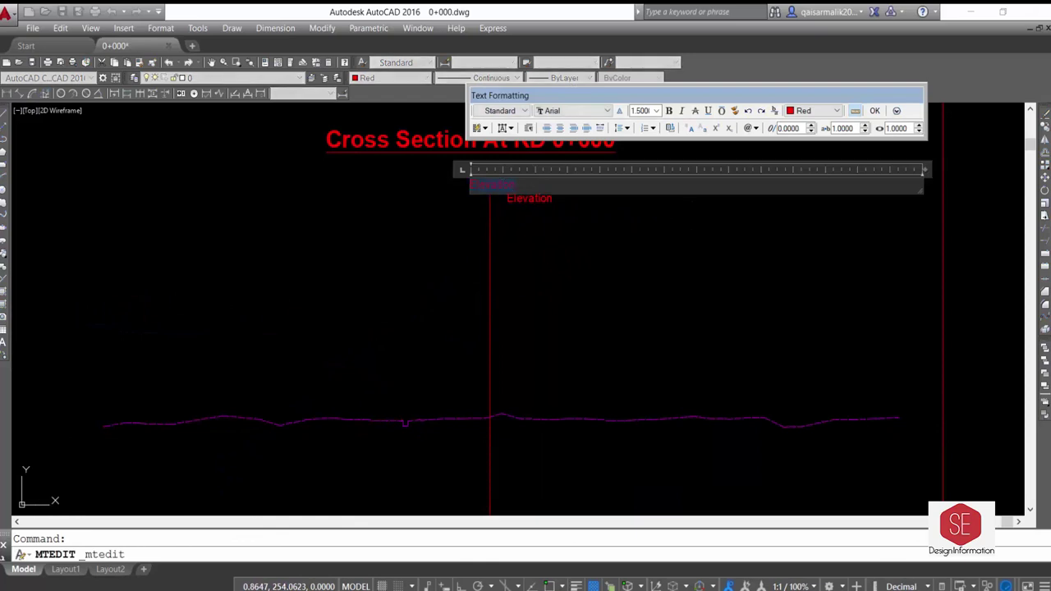
left_click(617, 279)
double_click(530, 198)
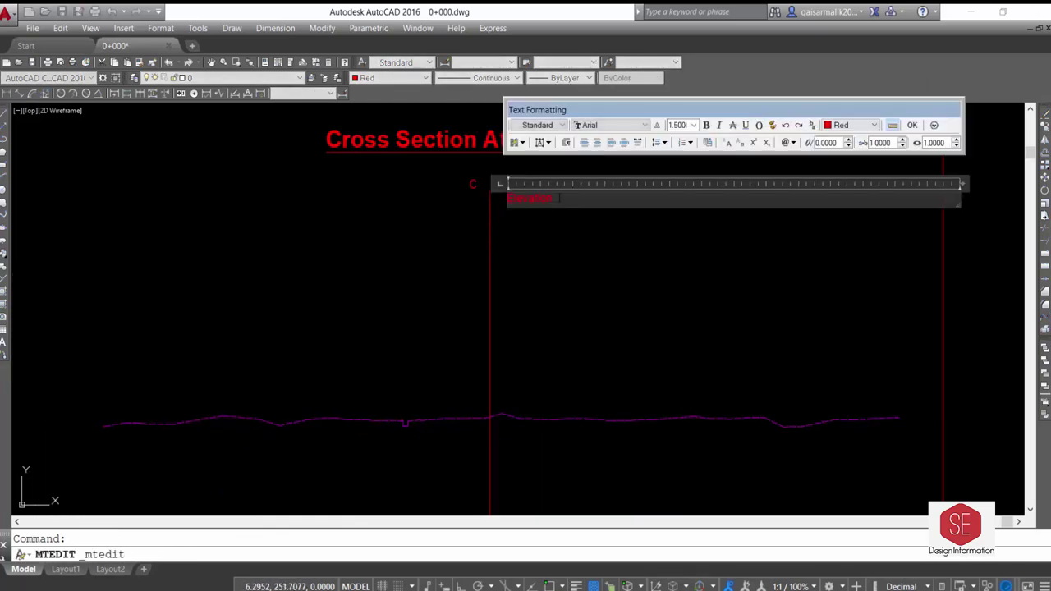
Move the L over the C, centring the CL mark on the centerline.
left_click(916, 124)
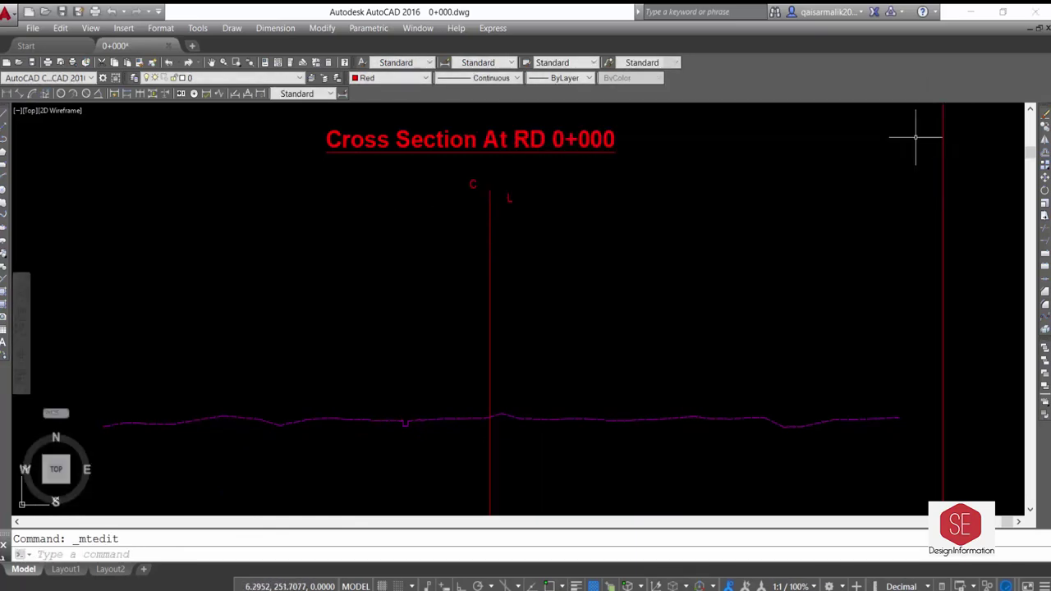
left_click(269, 555)
type("m")
key("Return")
left_click(509, 197)
key("Return")
left_click(520, 216)
scroll(479, 189, "up", 3)
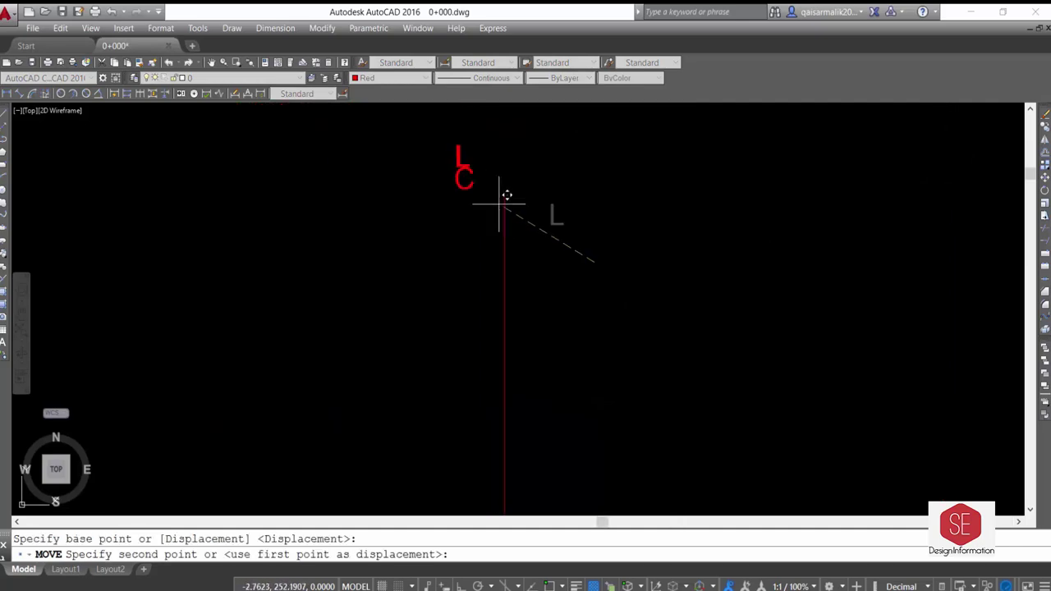
key("Return")
type("m")
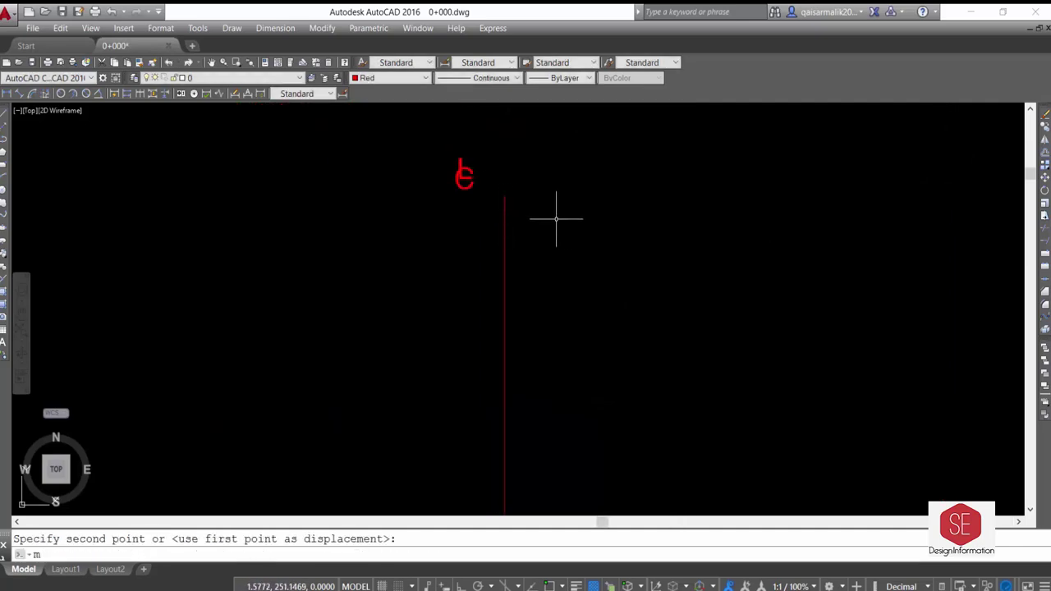
key("Return")
left_click(497, 156)
left_click(436, 206)
key("Return")
left_click(453, 205)
left_click(492, 206)
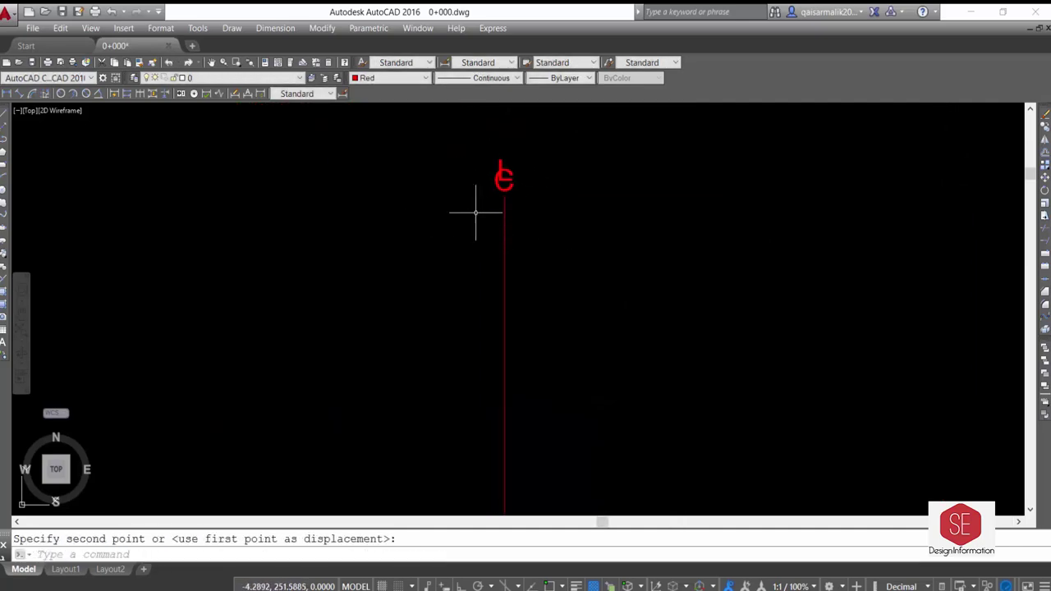
Put the vertical centerline on the NSL layer with its colour set to ByLayer.
scroll(602, 250, "down", 3)
left_click(599, 242)
scroll(599, 241, "down", 2)
left_click(586, 294)
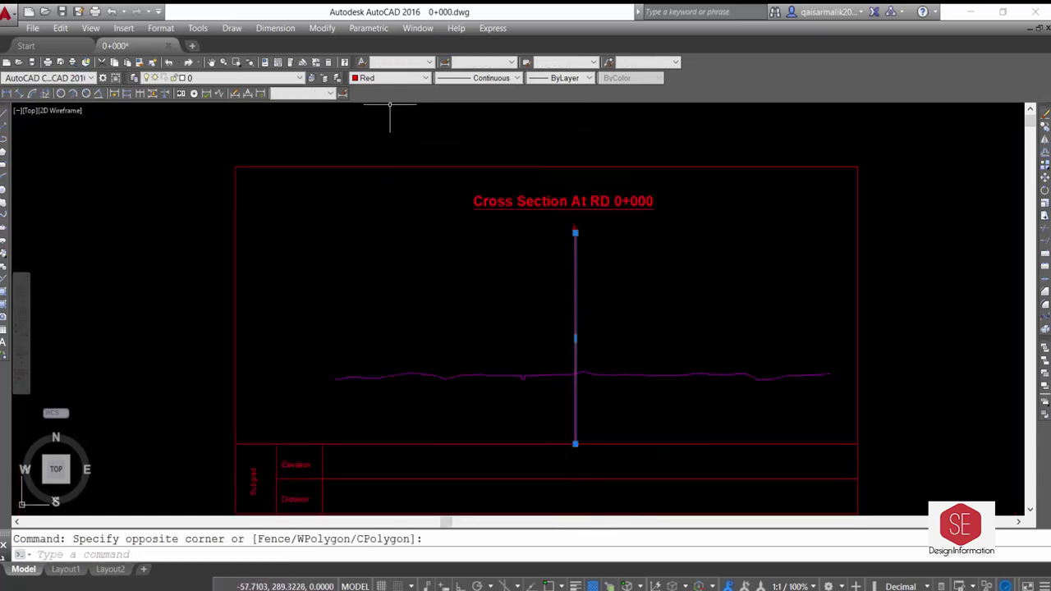
left_click(242, 78)
left_click(195, 107)
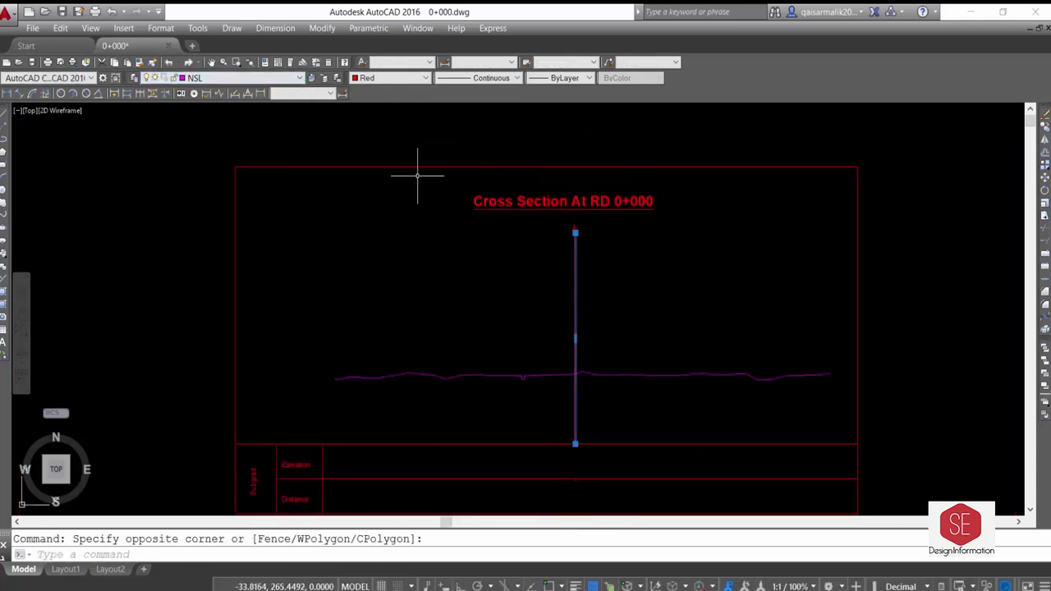
left_click(390, 78)
left_click(378, 87)
key("Escape")
scroll(593, 211, "up", 4)
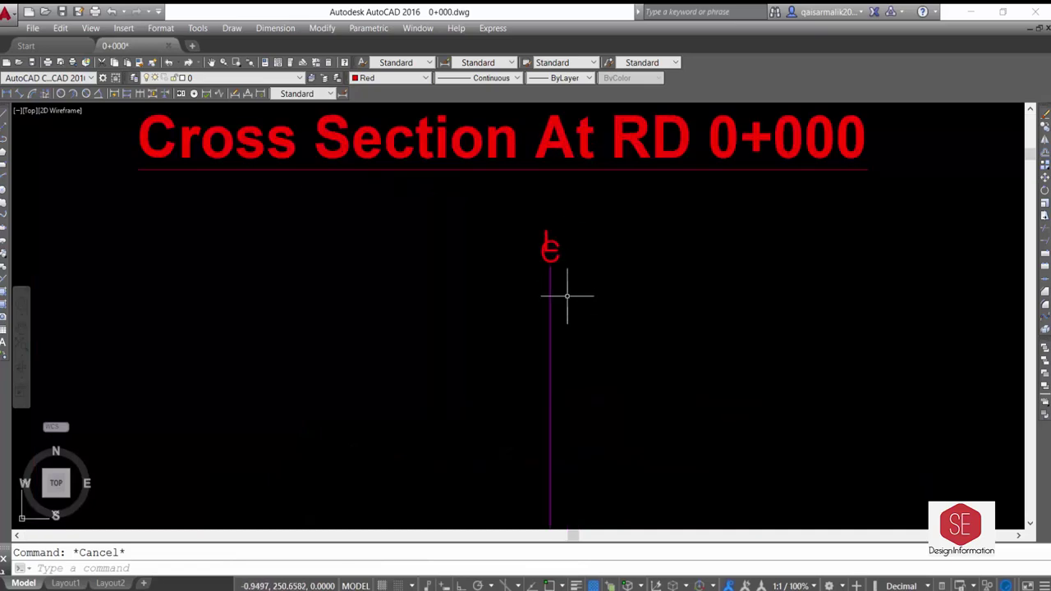
Draw a larger rectangle as the outer border around the whole plate.
scroll(621, 418, "down", 5)
type("rec")
key("Return")
left_click(459, 365)
key("Escape")
middle_click_drag(524, 317, 493, 403)
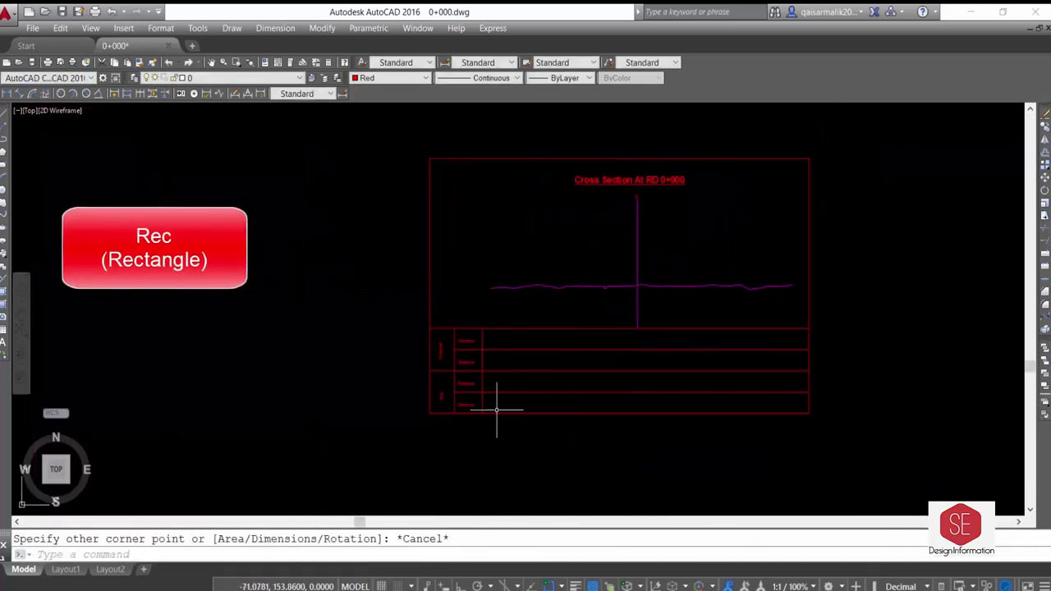
type("rec")
key("Return")
left_click(826, 148)
left_click(413, 461)
scroll(413, 462, "up", 2)
Extend both ends of the table's bottom line out to the outer border.
type("ex")
key("Return")
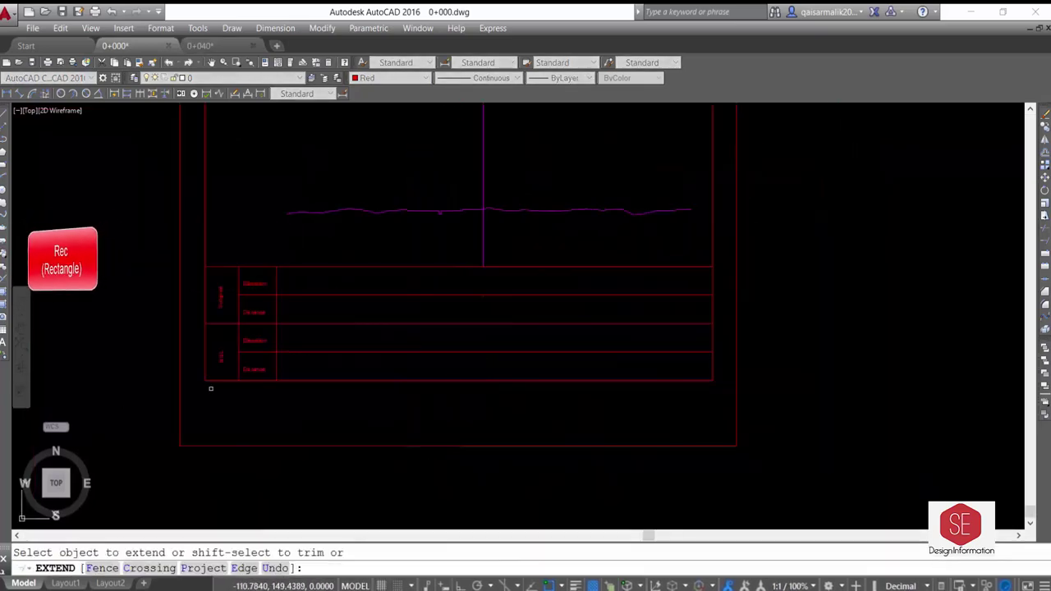
left_click(213, 376)
key("Escape")
type("ex")
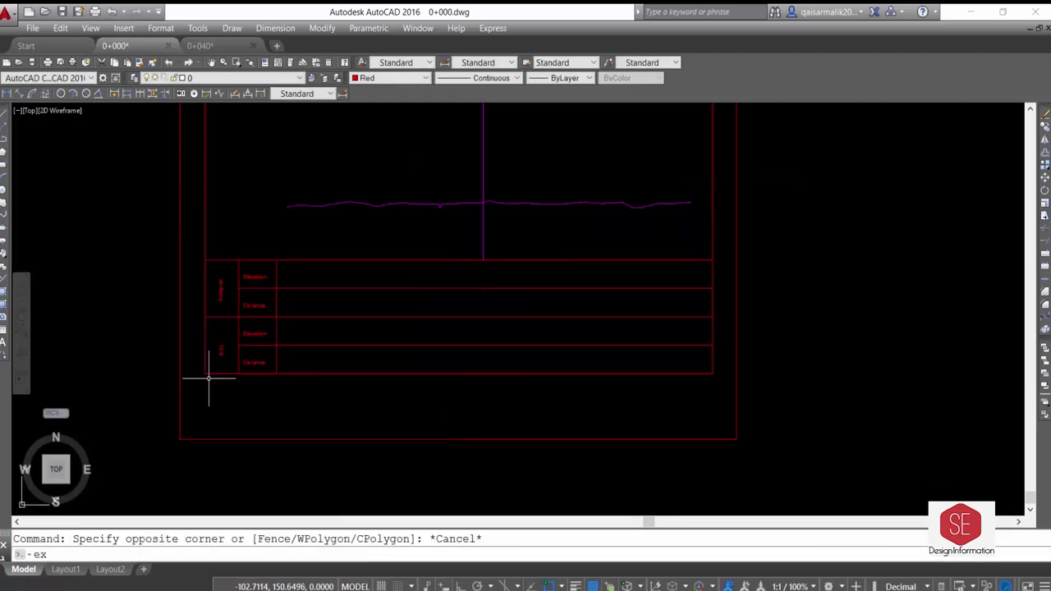
key("Return")
left_click(214, 374)
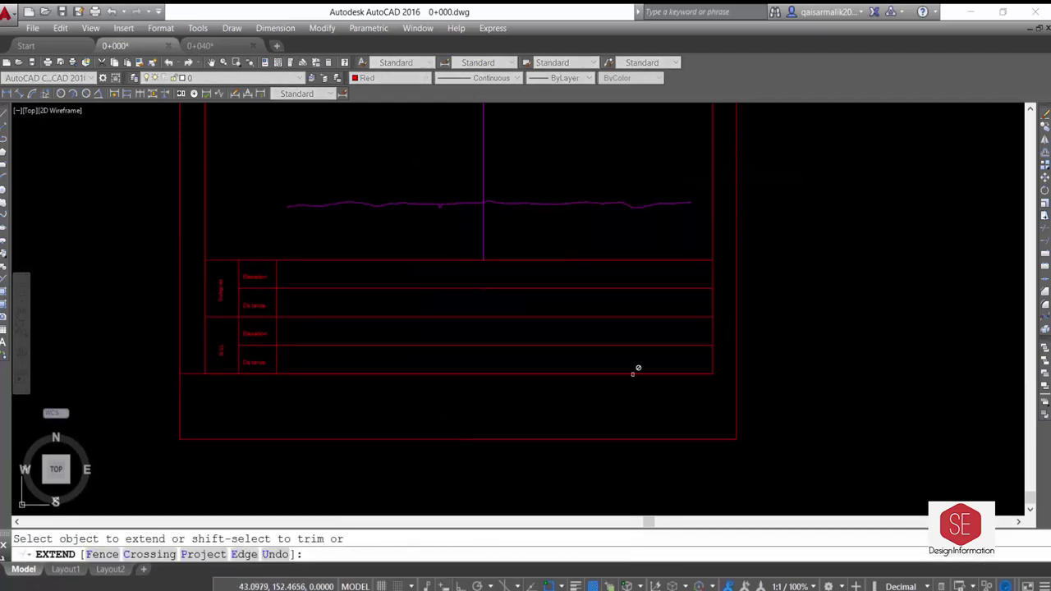
left_click(703, 372)
key("Escape")
middle_click_drag(722, 386, 720, 340)
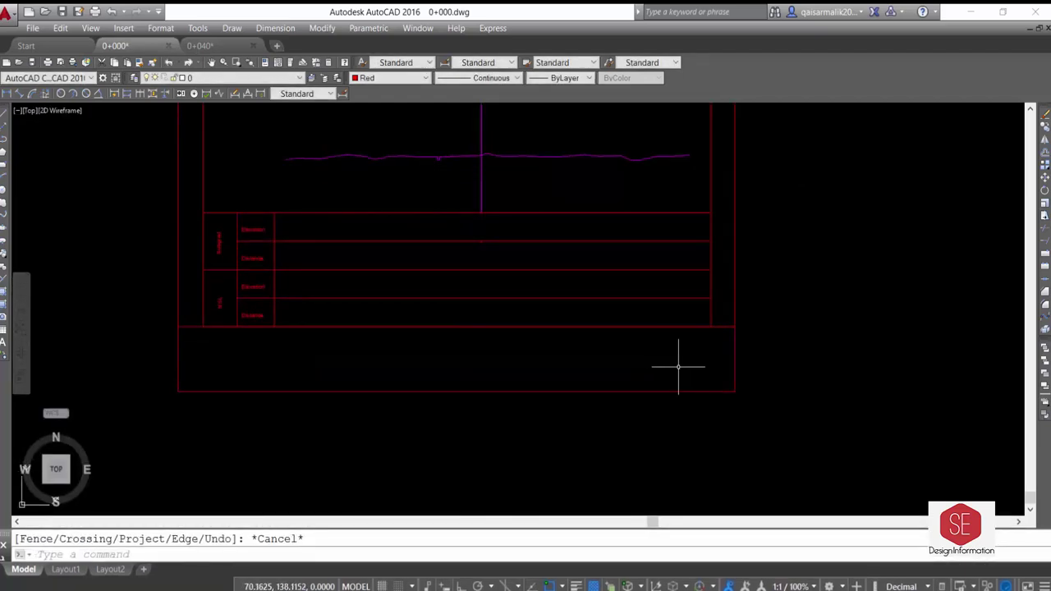
Begin an offset with a distance of 5.
type("o")
key("Return")
type("5")
key("Return")
Offset the table's bottom line 5 units downward to form the title-block strip.
left_click(596, 328)
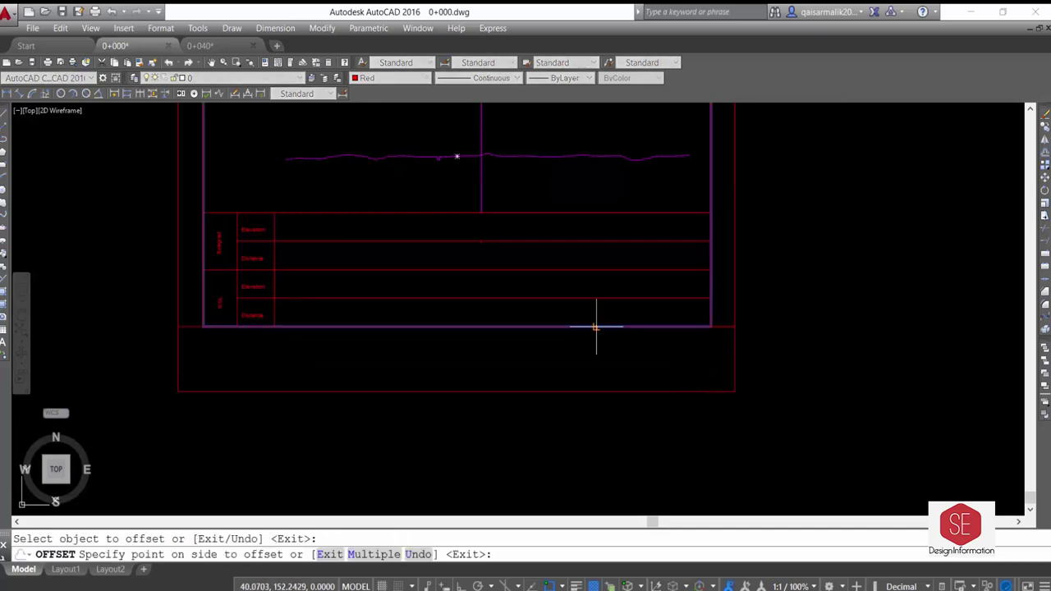
key("Escape")
type("o")
key("Return")
left_click(722, 326)
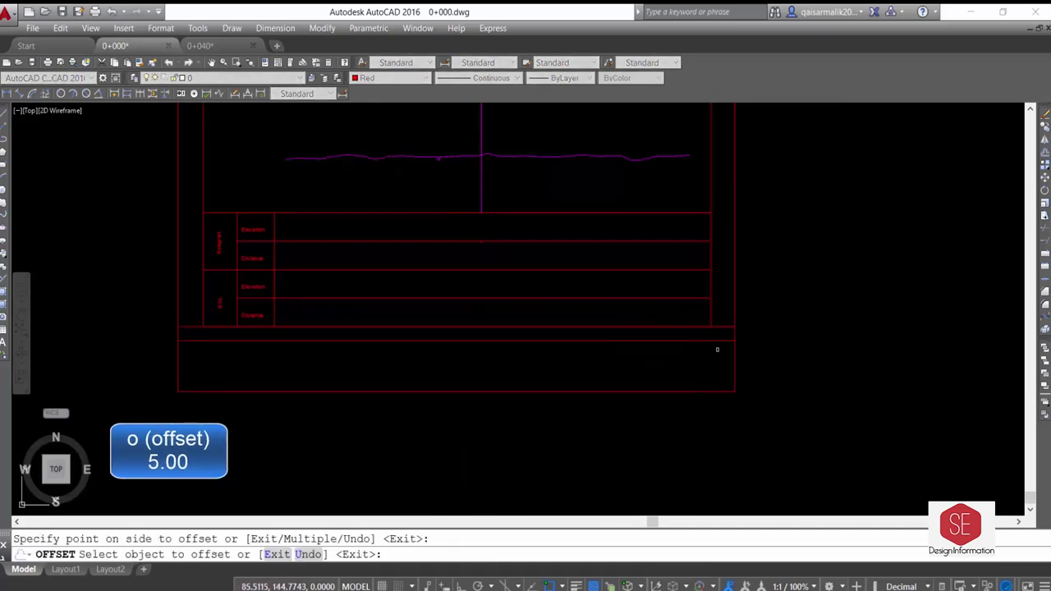
left_click(715, 347)
key("Escape")
middle_click_drag(651, 384, 638, 347)
Draw the first two vertical column dividers across the bottom strip.
type("l")
key("Return")
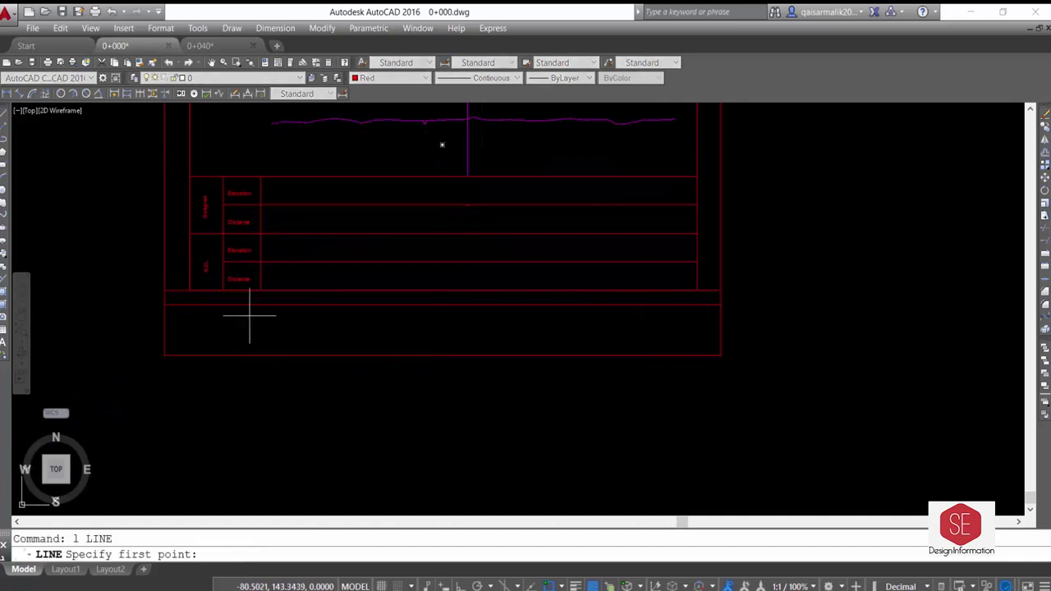
left_click(264, 306)
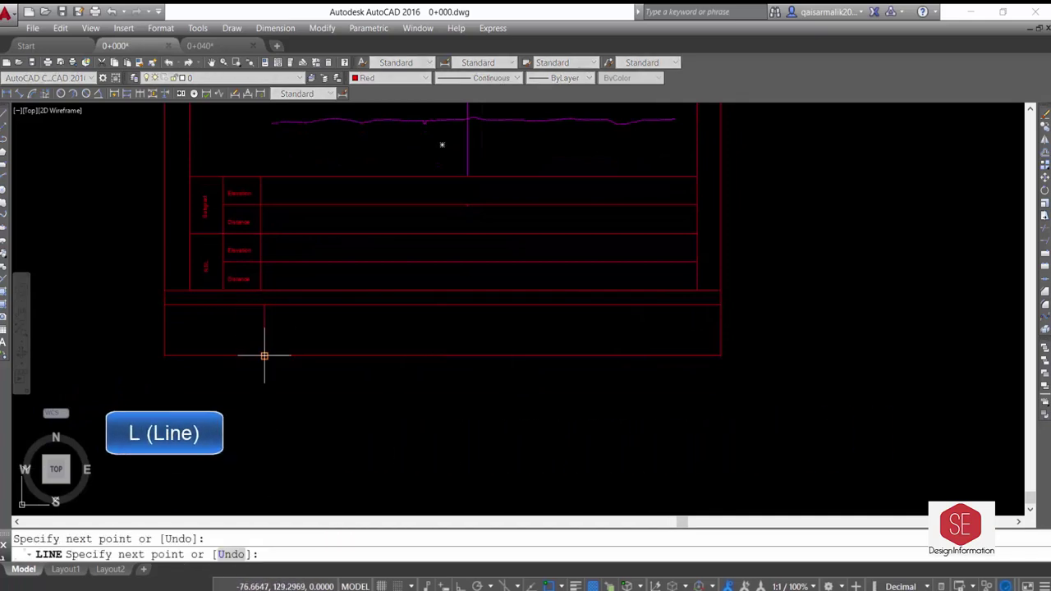
left_click(264, 355)
key("Return")
key("Return")
key("Escape")
key("Return")
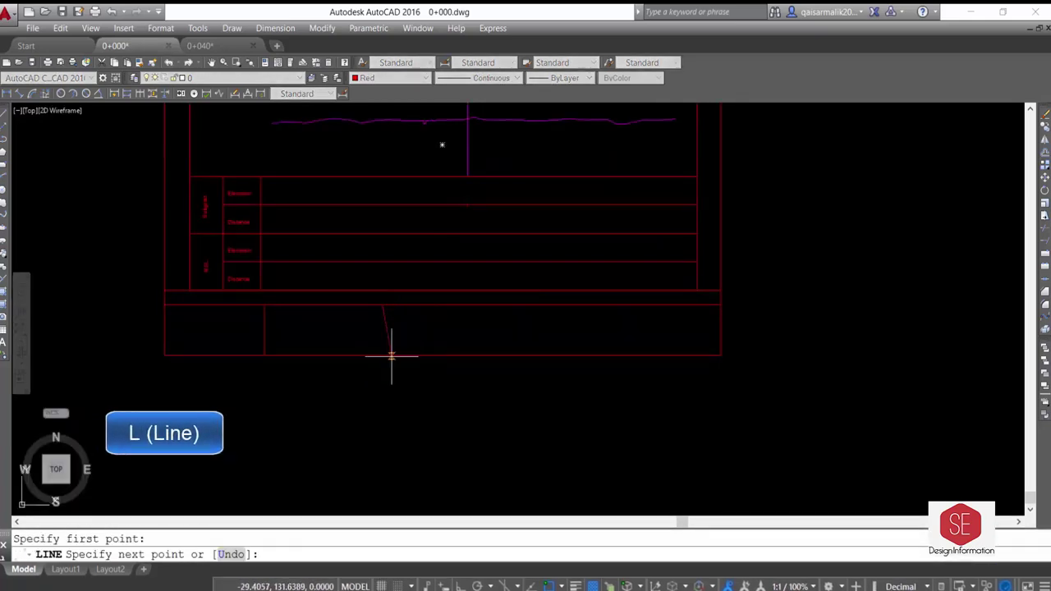
left_click(381, 356)
key("Escape")
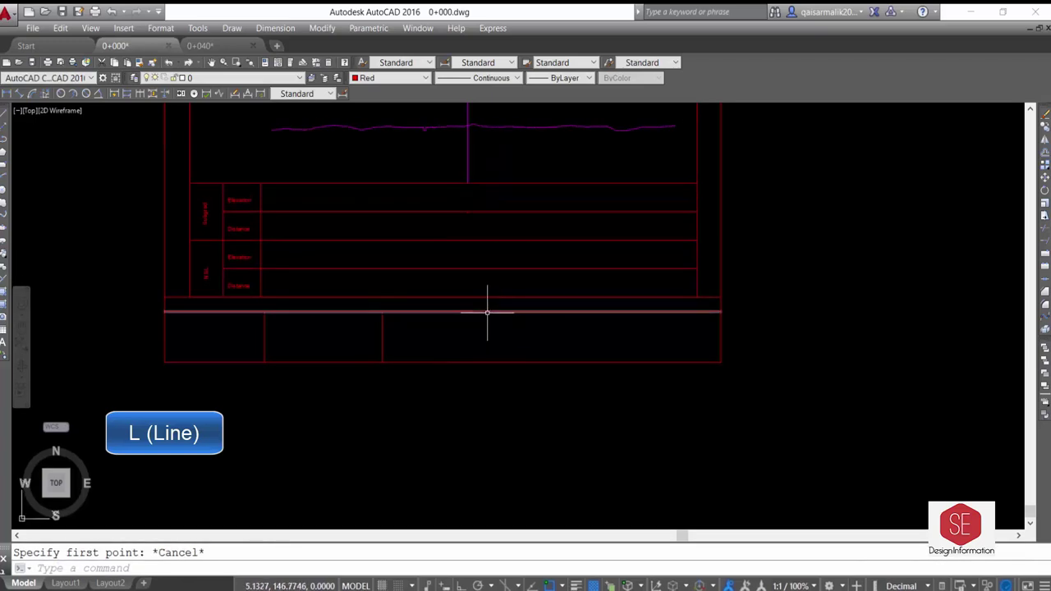
Draw the third and fourth vertical dividers, splitting the strip into five columns.
key("Return")
left_click(493, 310)
left_click(491, 362)
key("Escape")
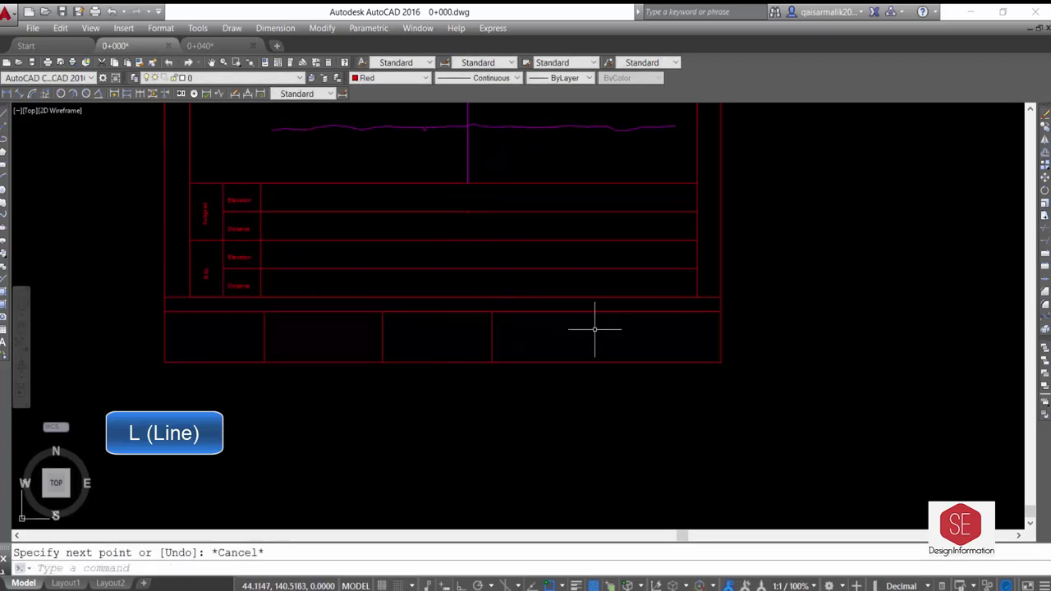
key("Return")
left_click(604, 363)
key("Escape")
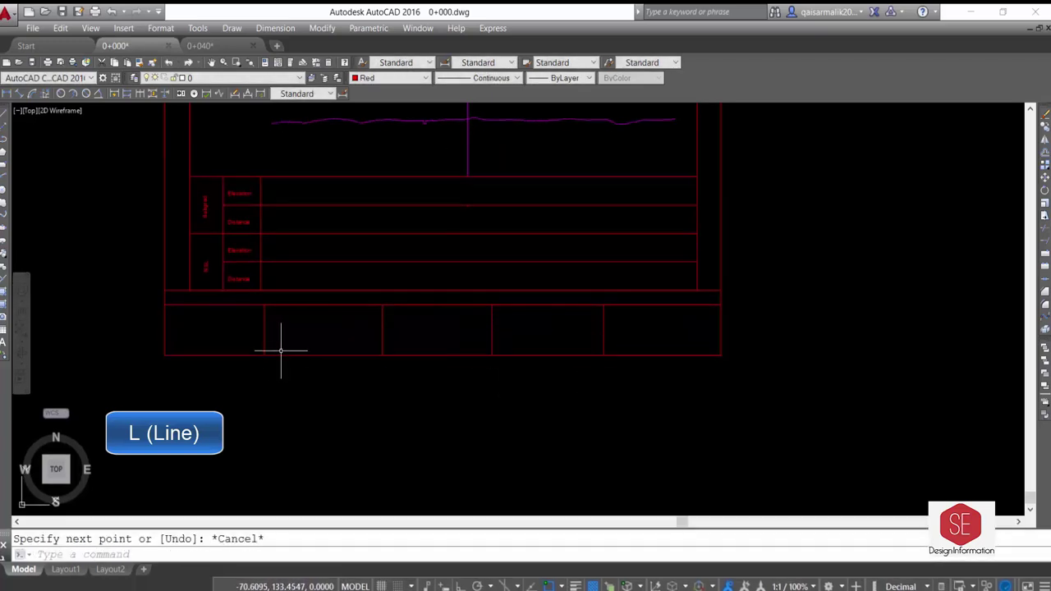
type("l")
key("Return")
key("Escape")
scroll(249, 333, "up", 2)
Extend the column dividers up to the upper line with EXTEND.
type("ex")
key("Return")
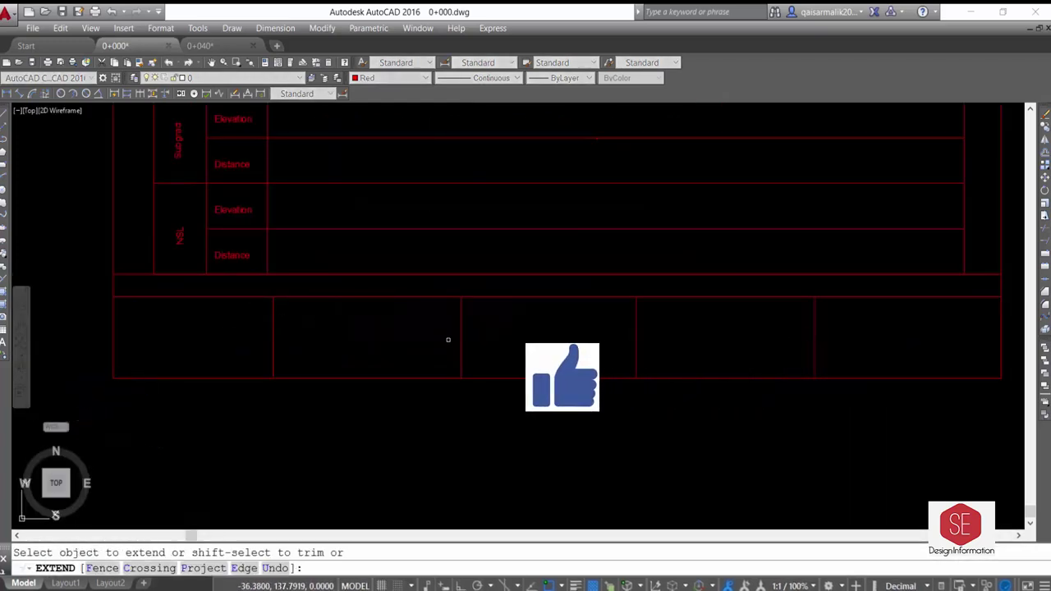
left_click(884, 338)
left_click(282, 375)
key("Escape")
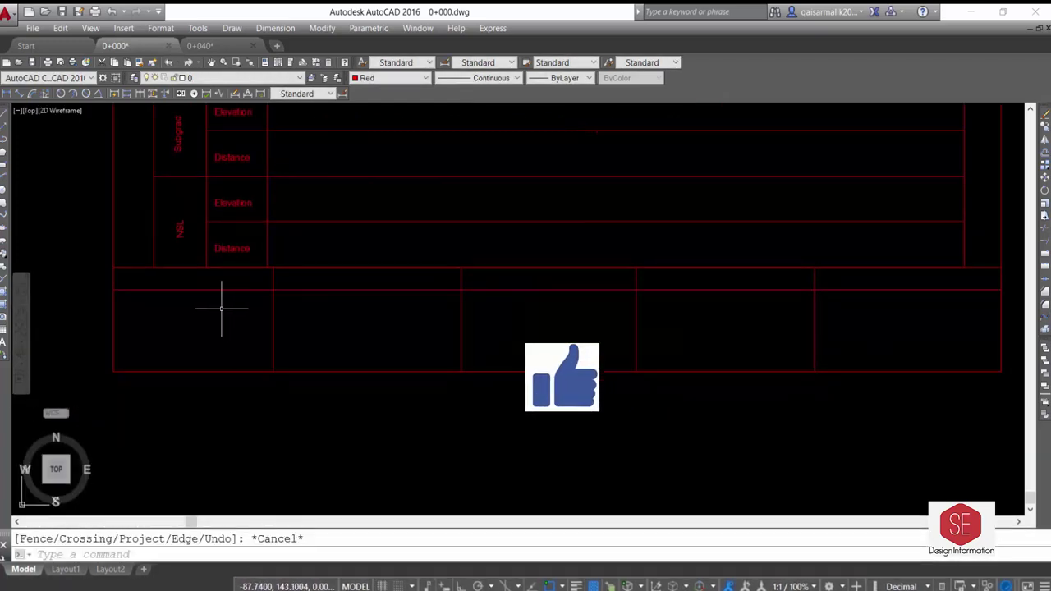
middle_click_drag(195, 307, 164, 414)
Copy the Distance label into the header cells of columns 2 and 4.
type("co")
key("Return")
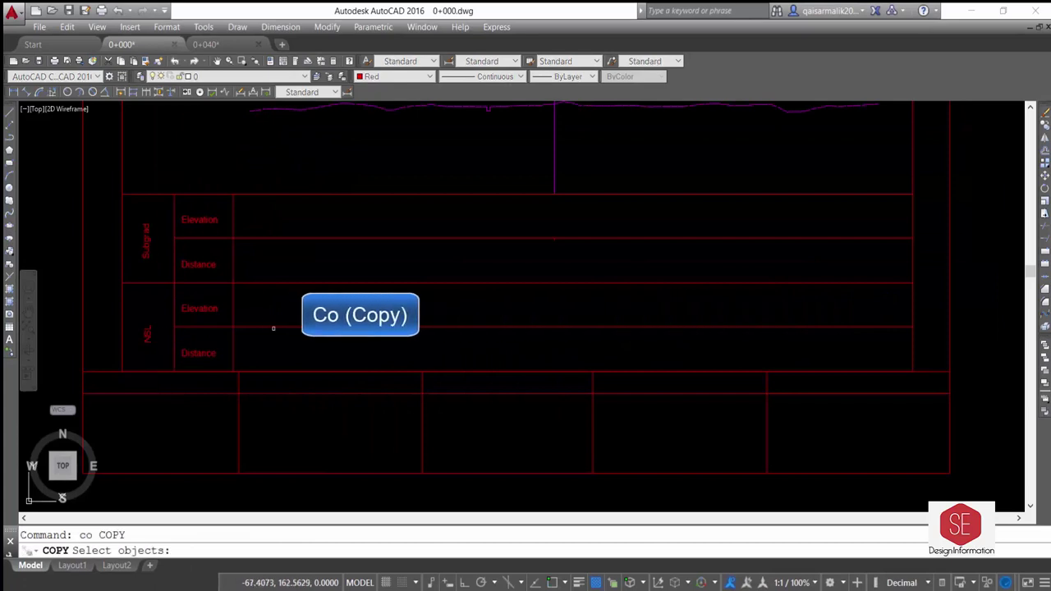
left_click(198, 353)
key("Return")
left_click(202, 435)
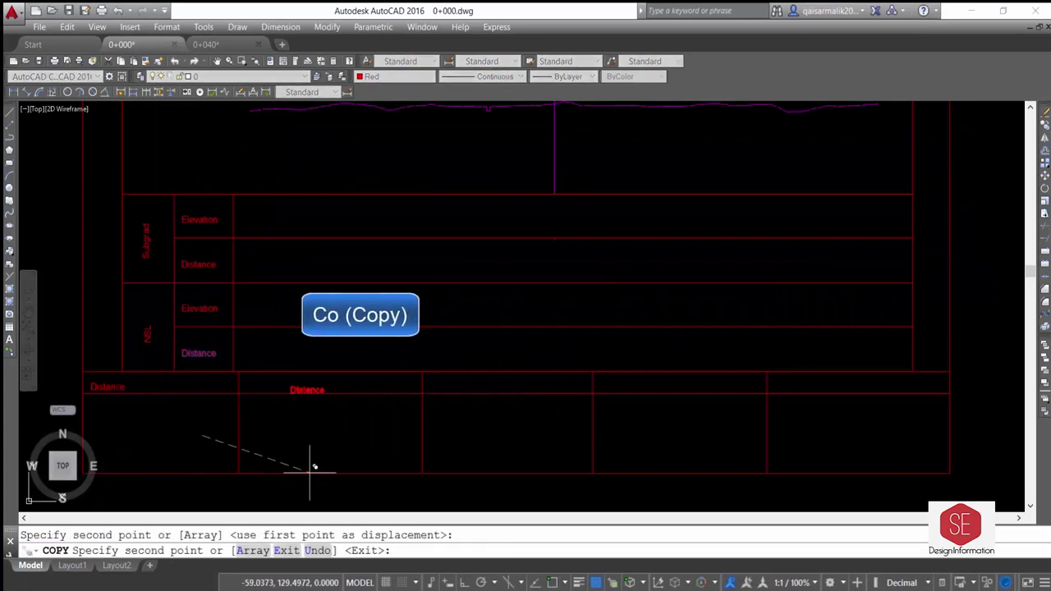
left_click(266, 466)
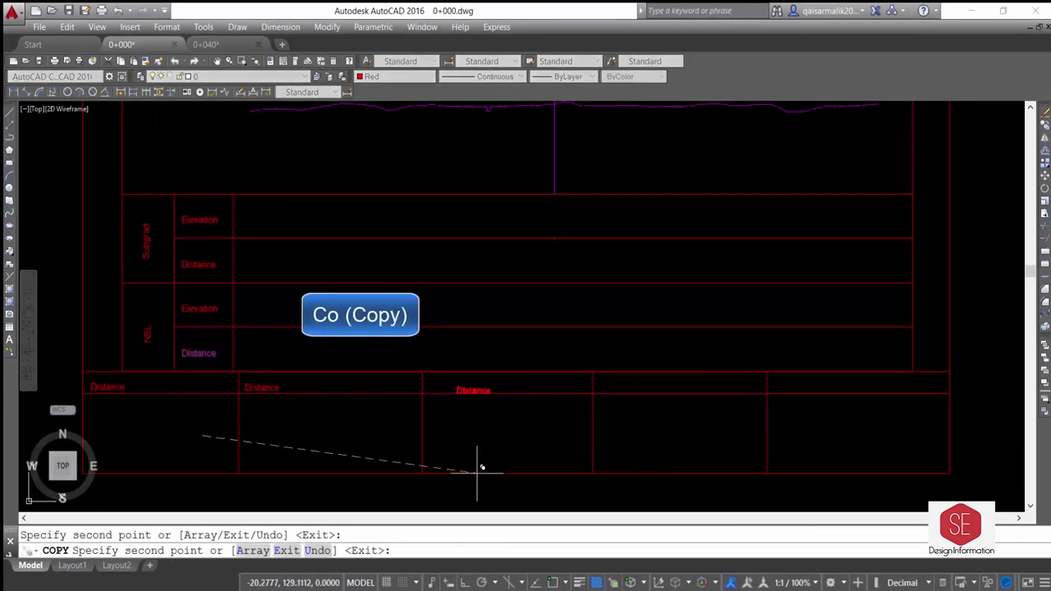
left_click(619, 468)
key("Escape")
Rename the first two header labels to Project and Clint.
double_click(107, 387)
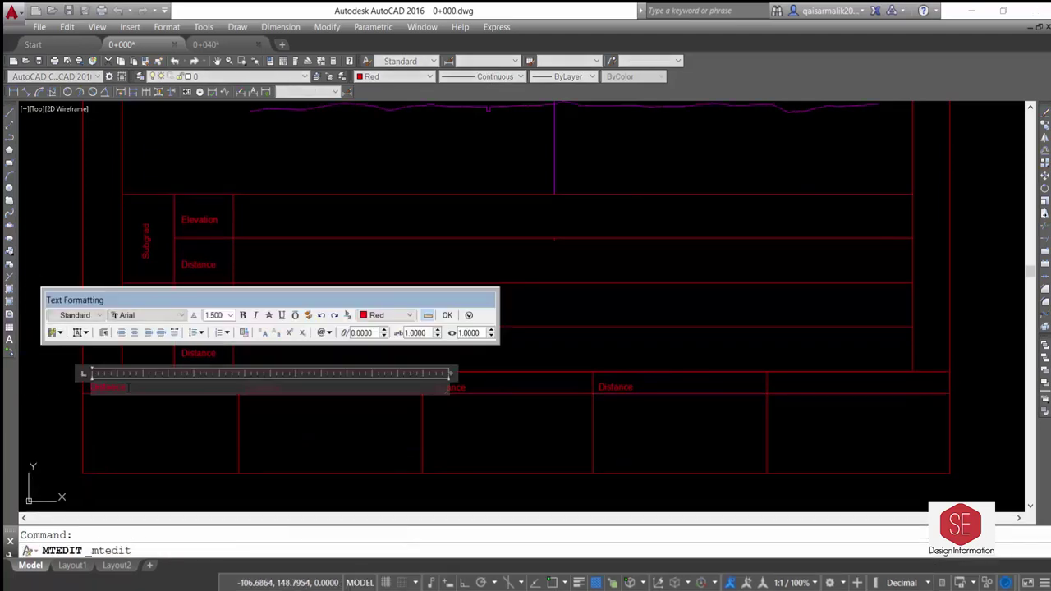
key("Delete")
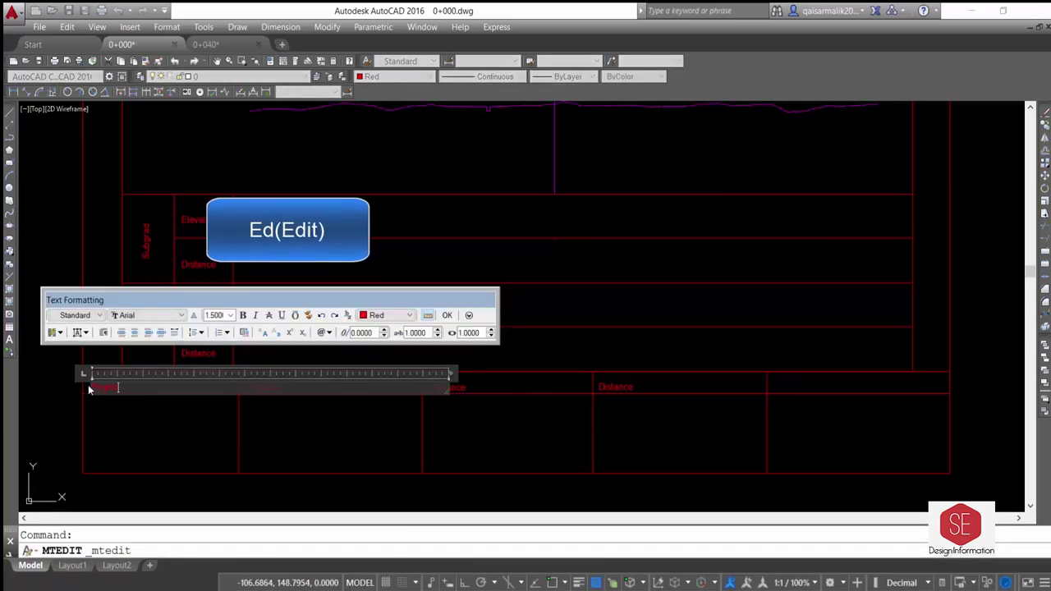
left_click(117, 437)
double_click(283, 388)
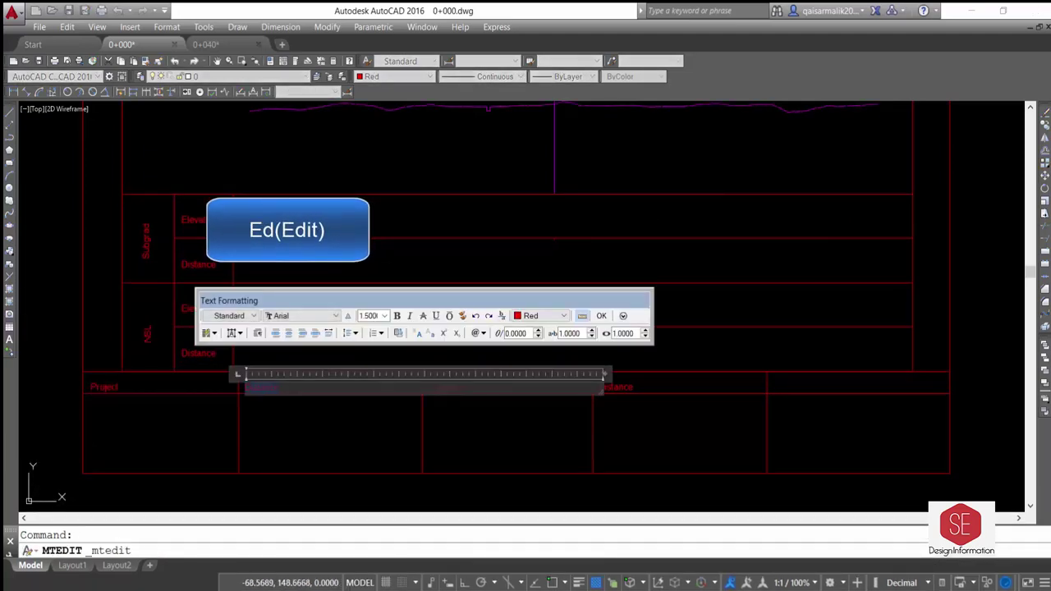
left_click(266, 421)
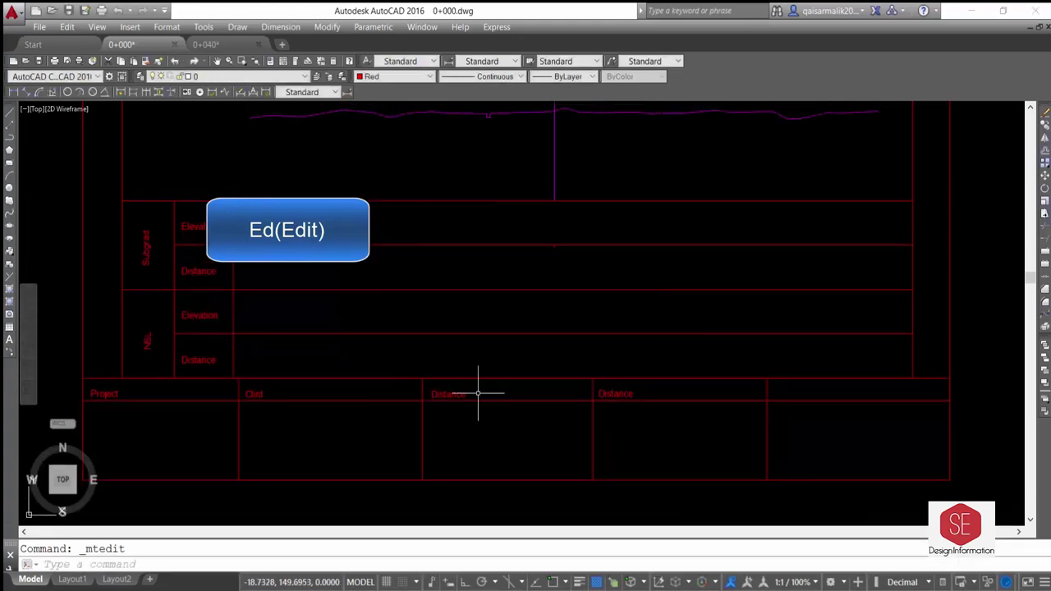
Rename the third header to Consultant and begin rewording the fourth header.
double_click(473, 386)
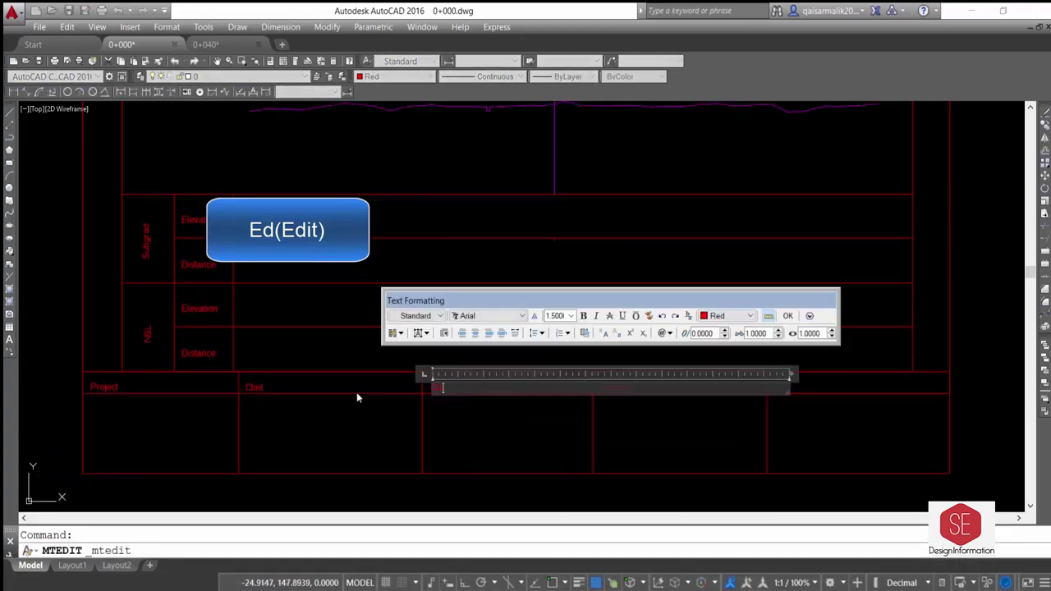
type("Consultant")
left_click(628, 395)
left_click(628, 394)
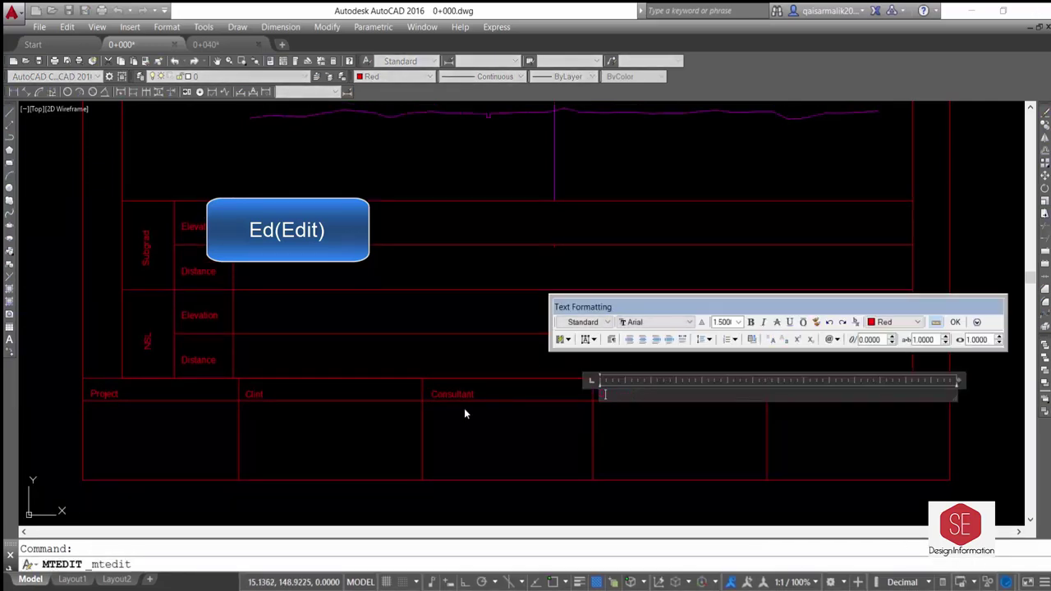
Zoom to the drawing extents to inspect the whole template and title block.
type("or")
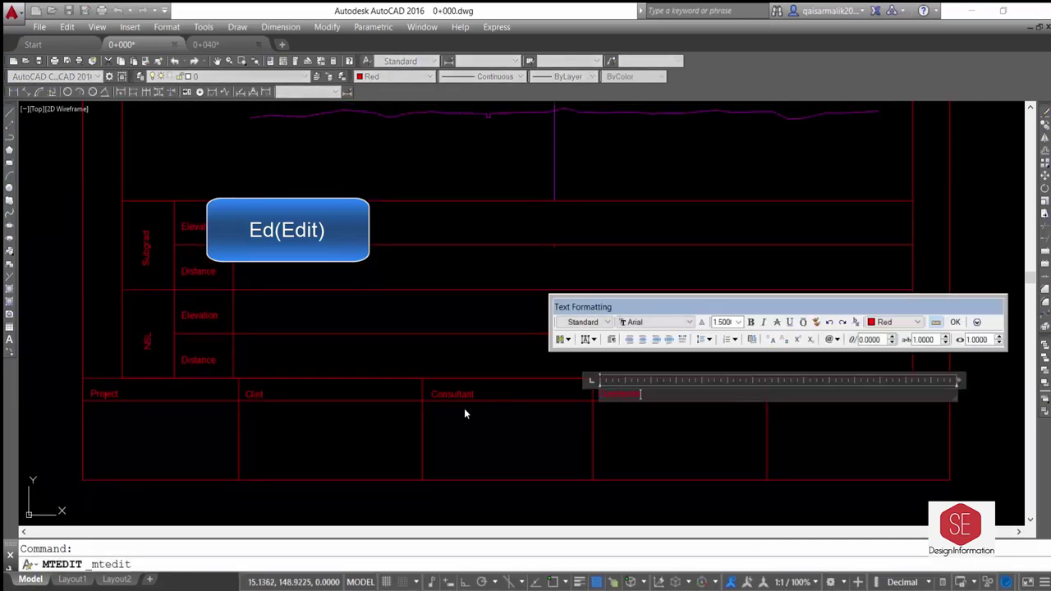
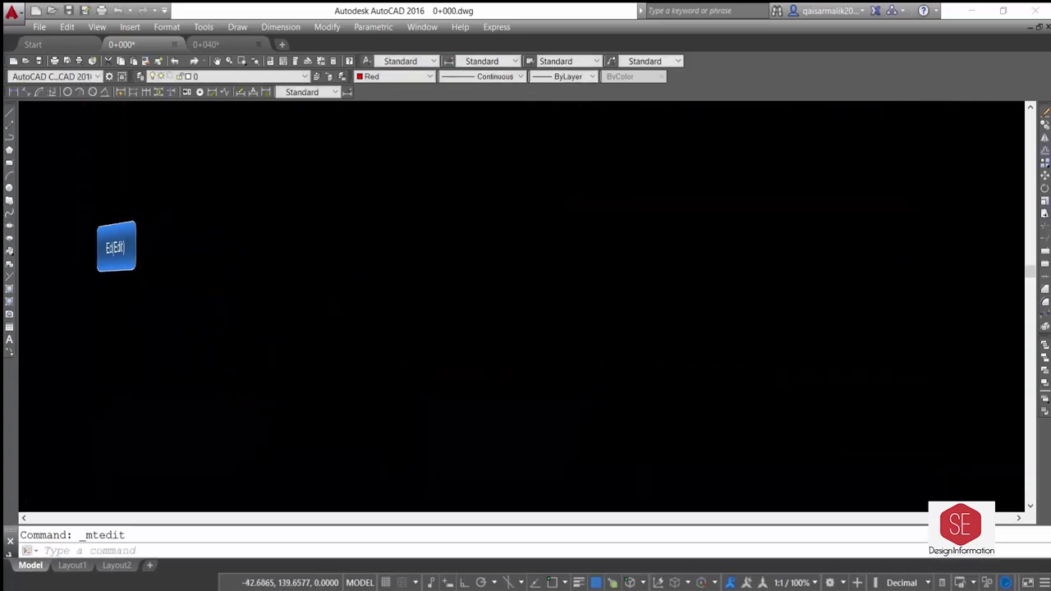
Rename the third header to Consultant and begin rewording the fourth header.
Zoom to the drawing extents to inspect the whole template and title block.
type("z")
key("Return")
type("e")
key("Return")
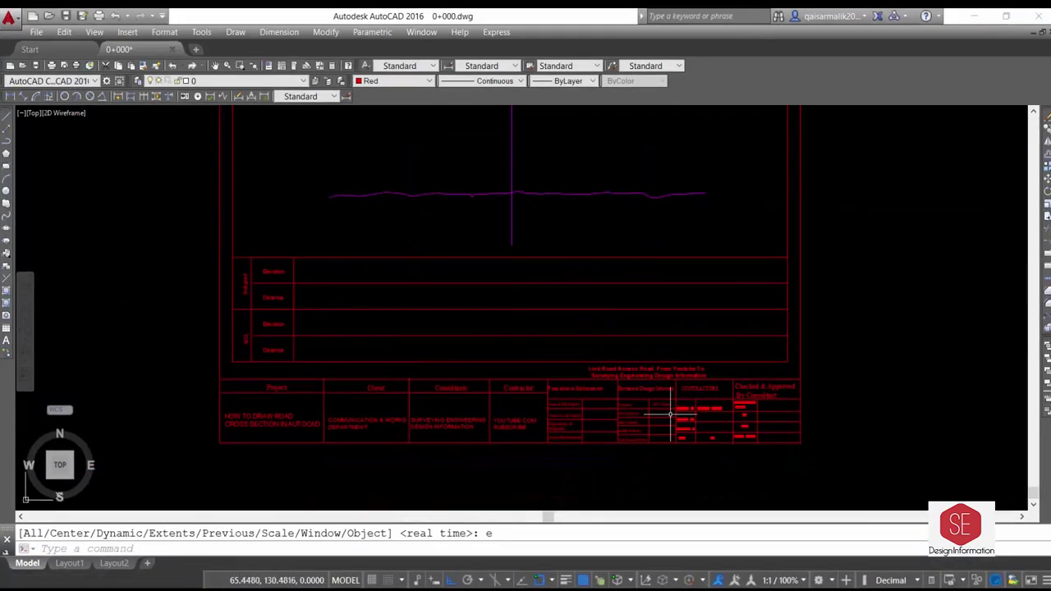
scroll(316, 400, "up", 4)
scroll(575, 325, "down", 2)
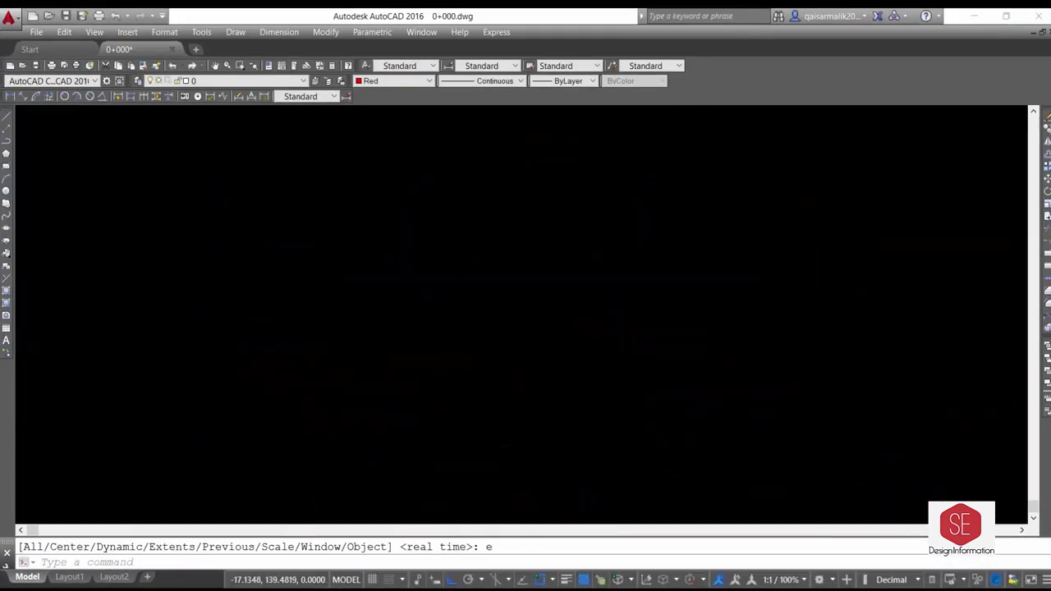
scroll(709, 326, "up", 2)
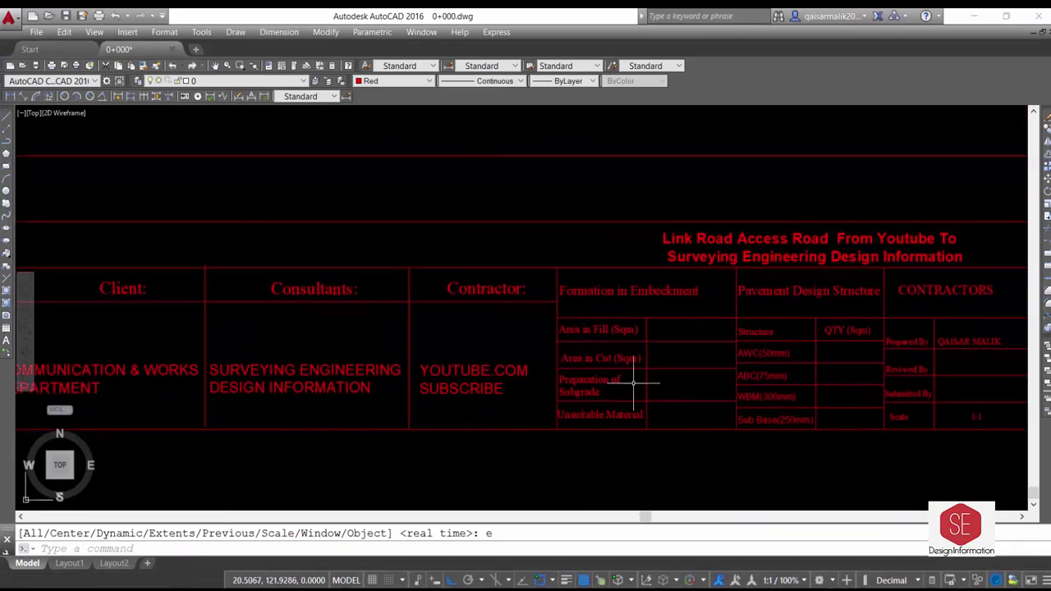
middle_click_drag(704, 383, 493, 354)
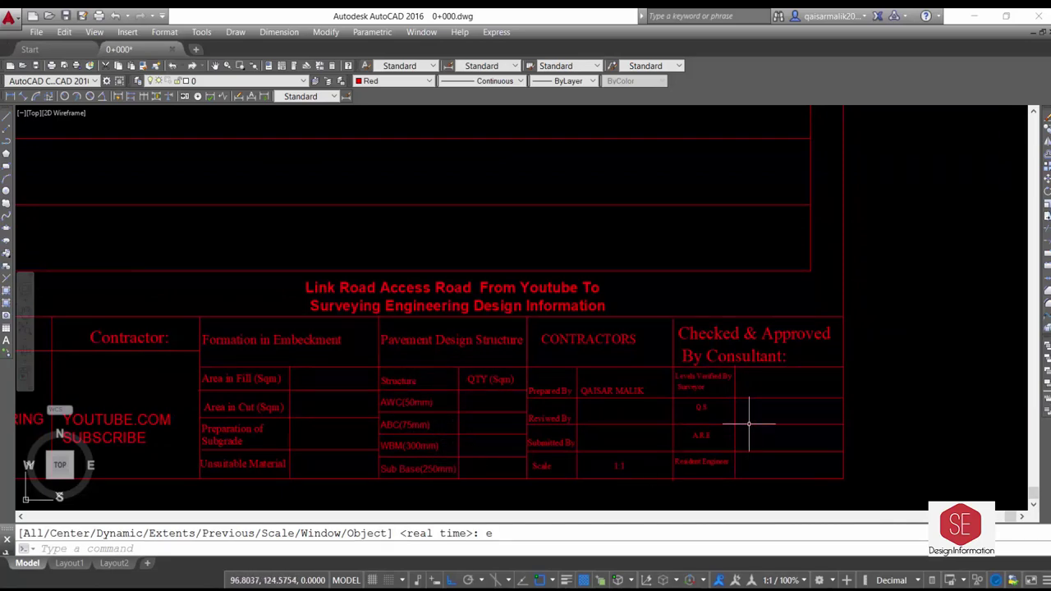
key("Return")
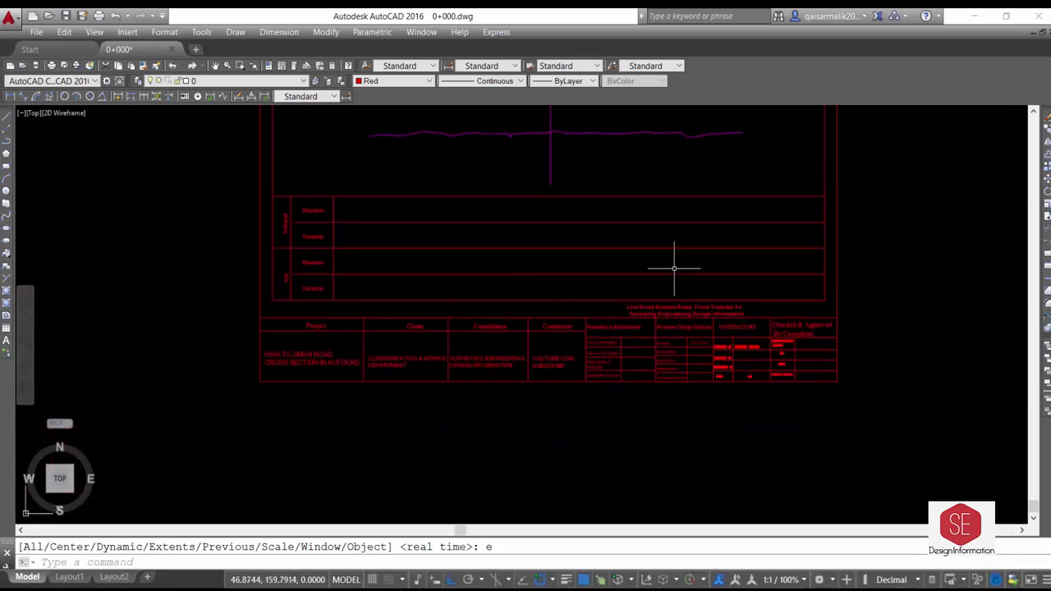
scroll(685, 294, "up", 2)
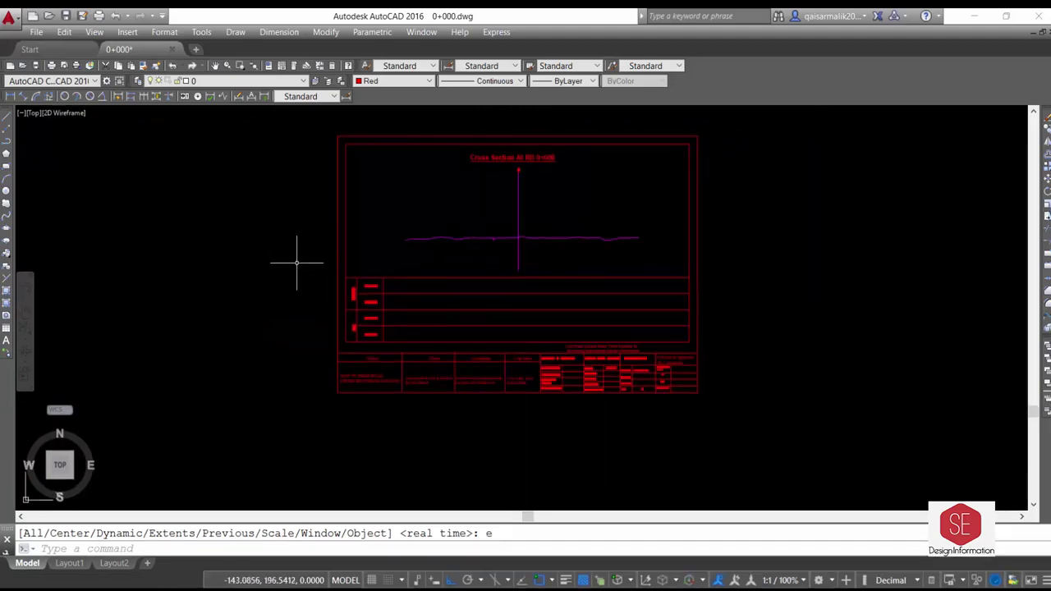
Set the colour of the template frame and title block to ByLayer.
left_click(297, 264)
left_click(723, 399)
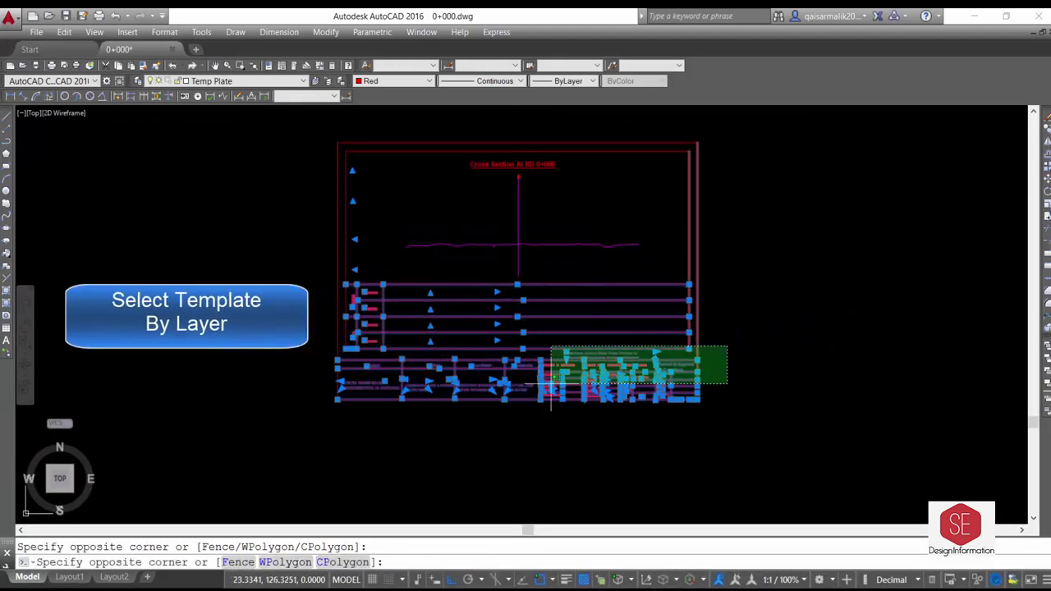
left_click(676, 123)
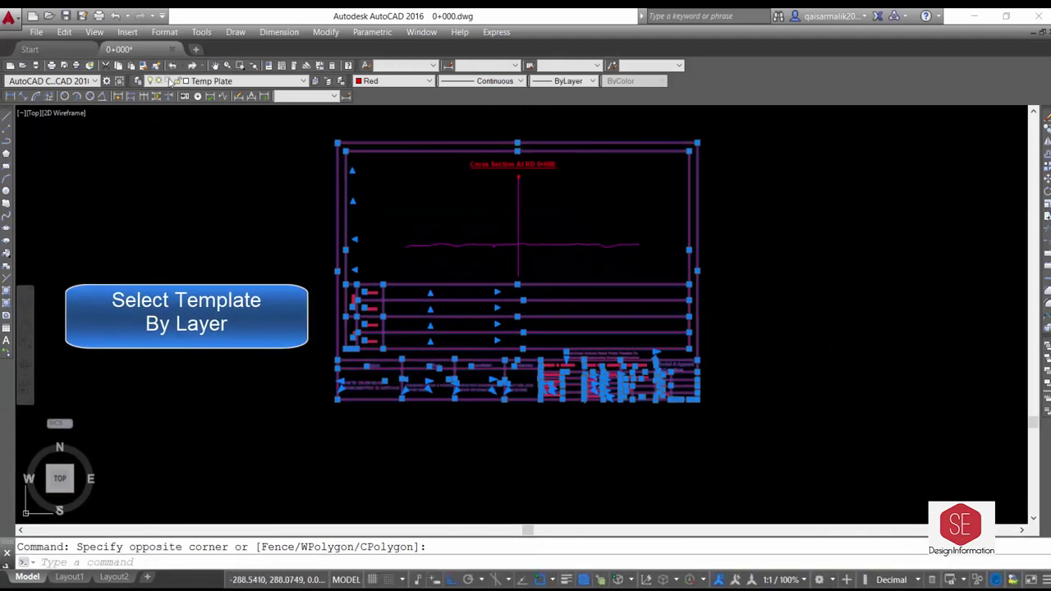
left_click(171, 80)
left_click(211, 130)
left_click(409, 82)
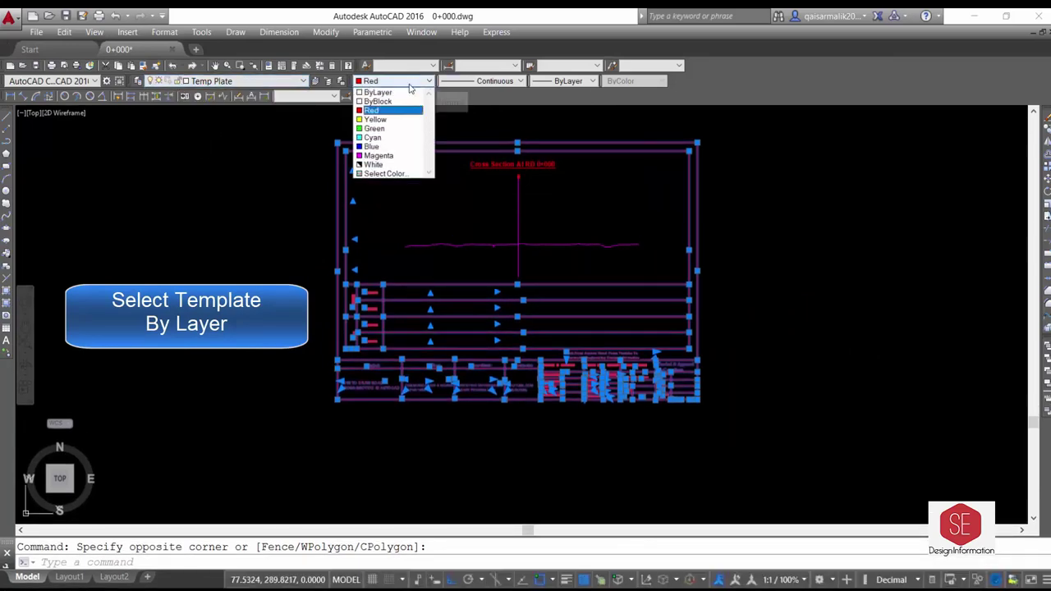
left_click(405, 92)
key("Escape")
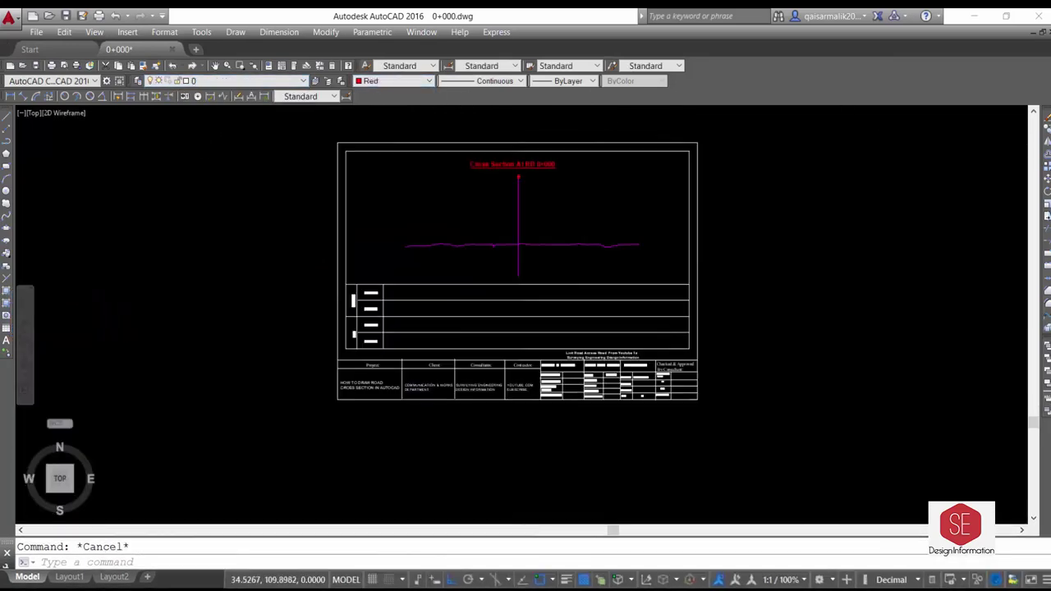
Turn the Temp Plate layer off and back on to check the frame.
scroll(582, 402, "up", 2)
left_click(197, 80)
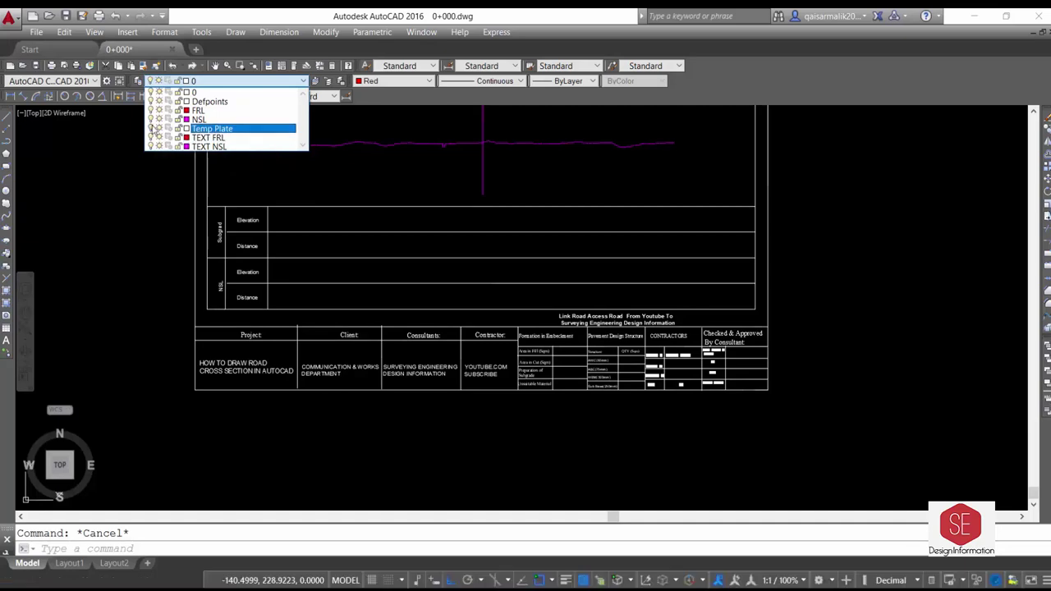
left_click(156, 130)
left_click(197, 81)
left_click(155, 134)
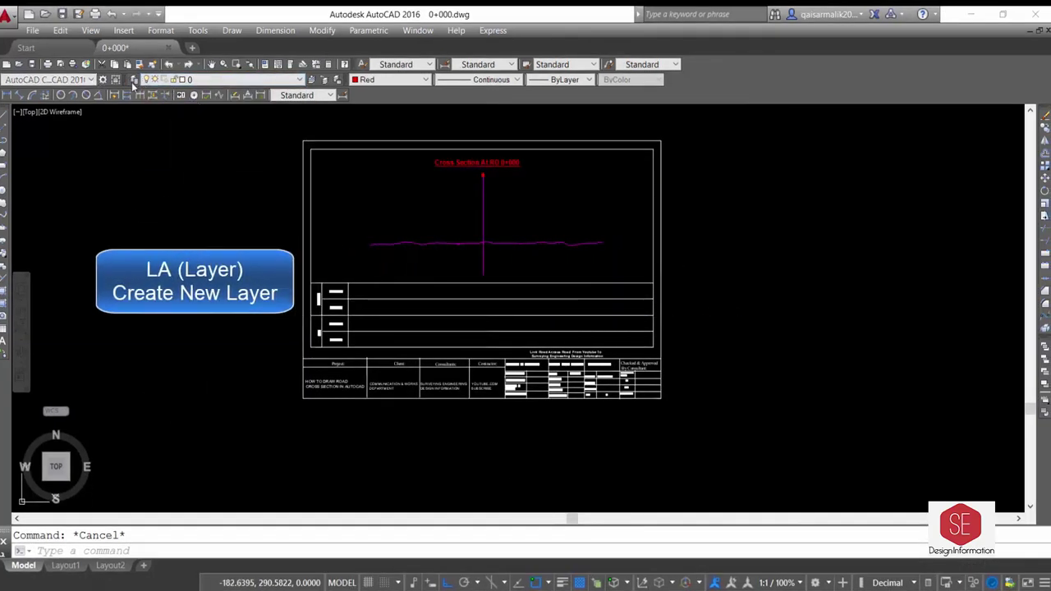
Create a new red grid-line layer and load the ACAD_ISO07W100 linetype.
left_click(133, 79)
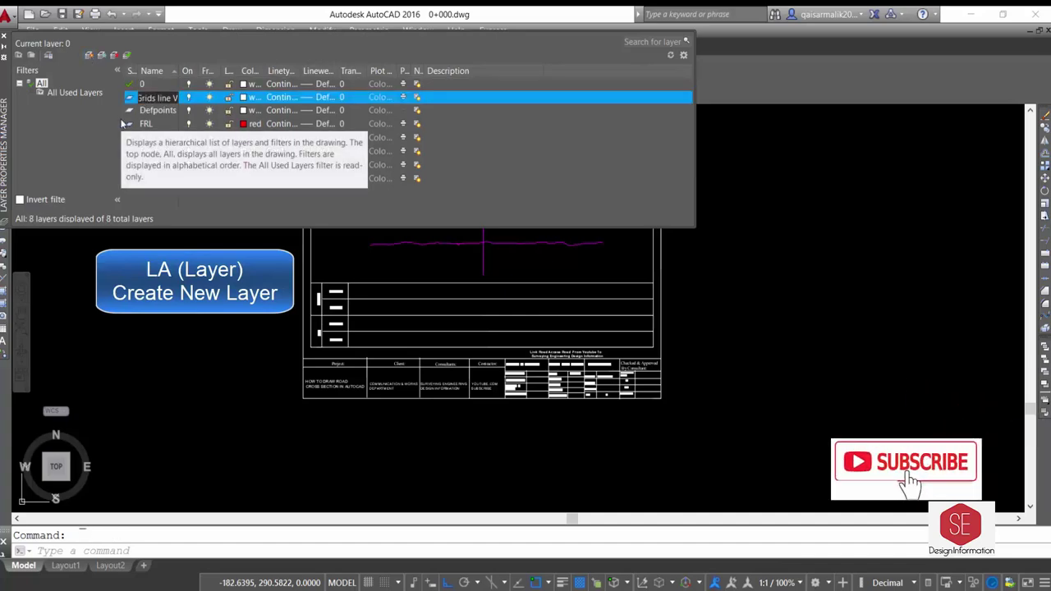
left_click(246, 97)
left_click(409, 335)
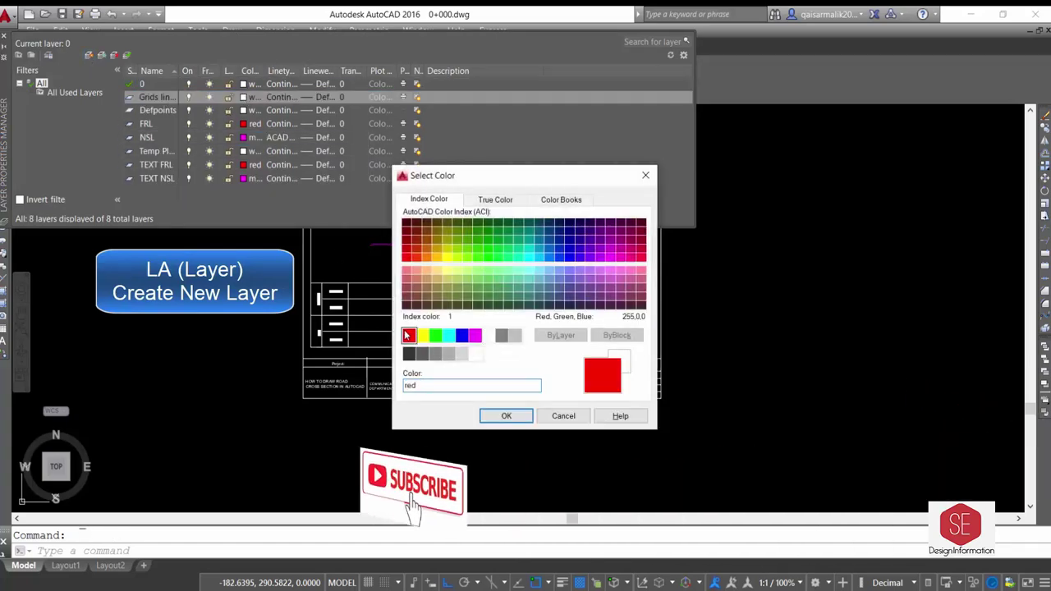
left_click(501, 417)
left_click(283, 97)
left_click(553, 381)
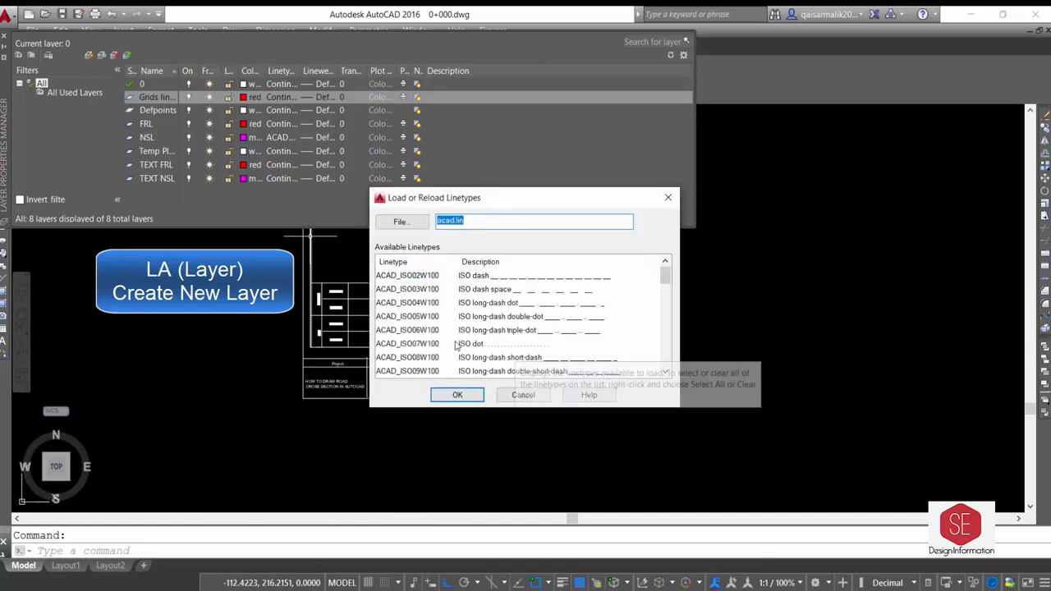
left_click(408, 344)
left_click(457, 394)
left_click(485, 382)
Add a second layer coloured yellow with the ACAD_ISO07W100 dotted linetype.
left_click(88, 55)
type("Grid line h")
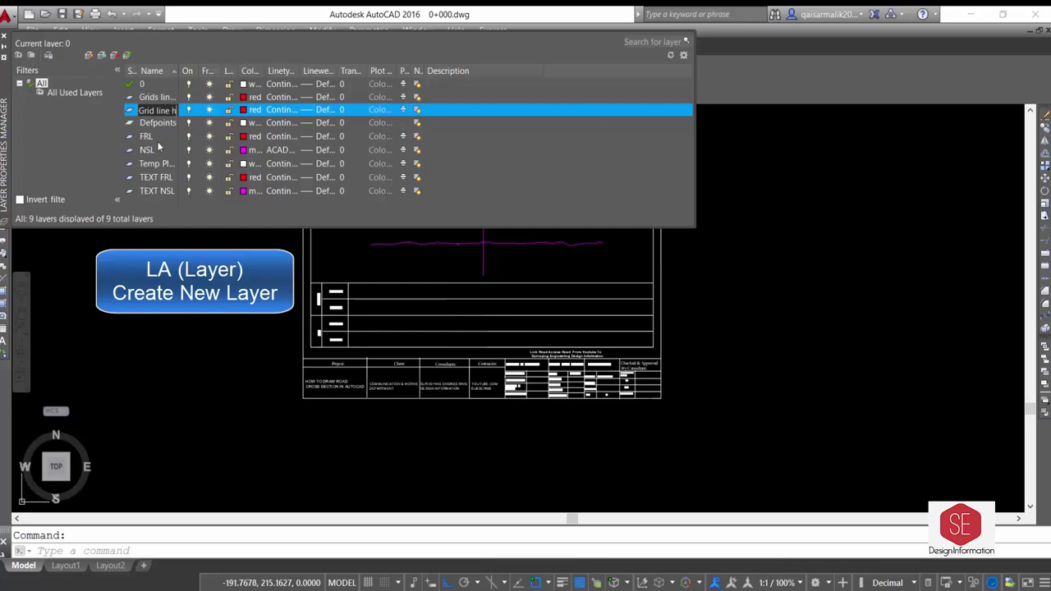
left_click(246, 110)
left_click(417, 335)
left_click(501, 417)
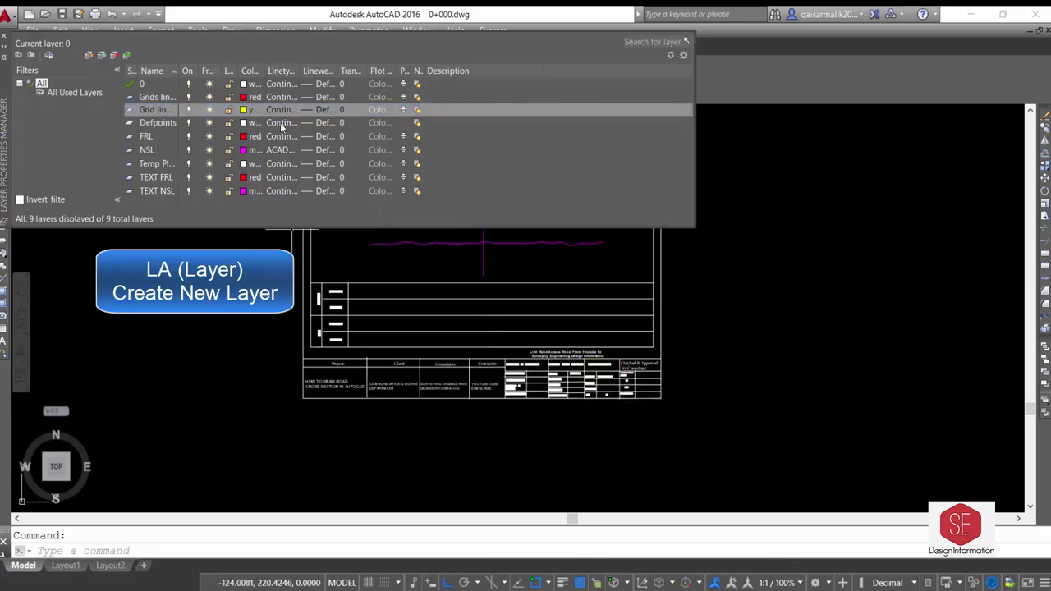
left_click(280, 109)
left_click(488, 277)
left_click(424, 380)
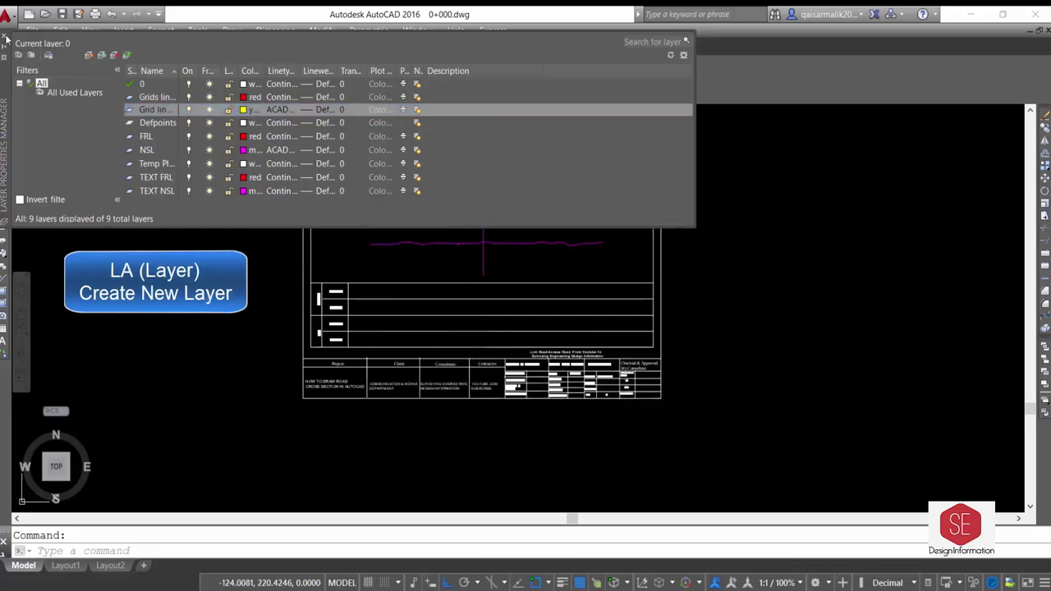
scroll(477, 281, "up", 2)
Offset the centre line leftward five times at 5-unit spacing.
scroll(601, 226, "up", 2)
type("o")
key("Return")
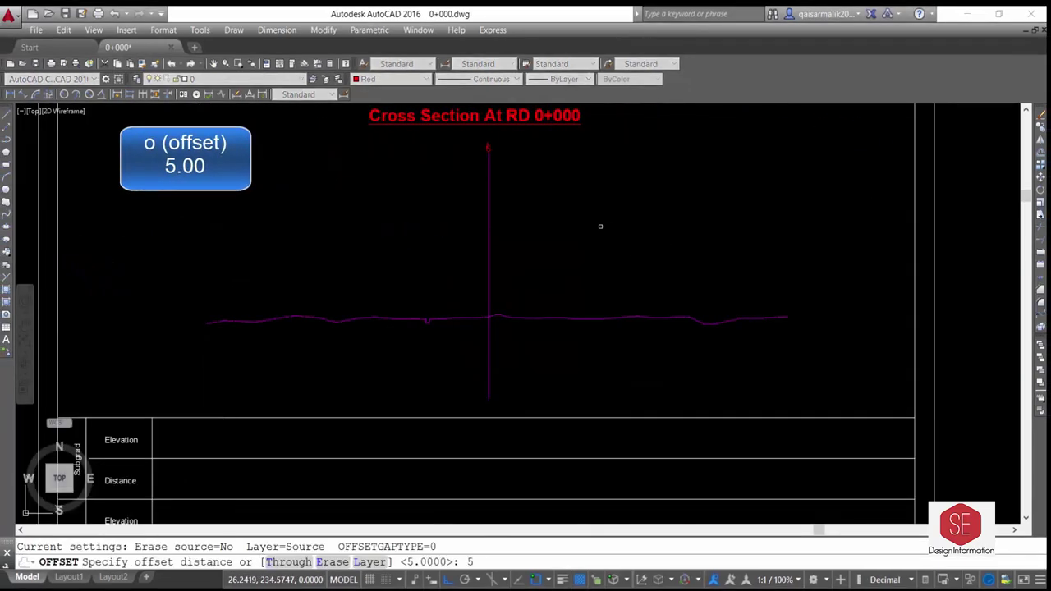
key("Return")
left_click(488, 212)
left_click(459, 214)
left_click(469, 214)
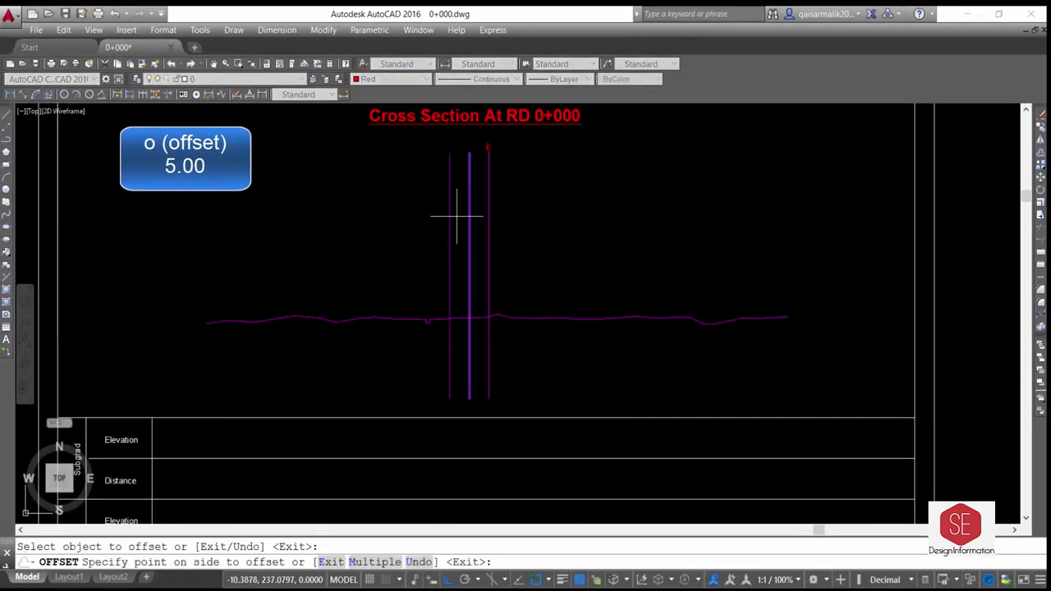
left_click(446, 216)
left_click(450, 218)
left_click(419, 221)
left_click(427, 219)
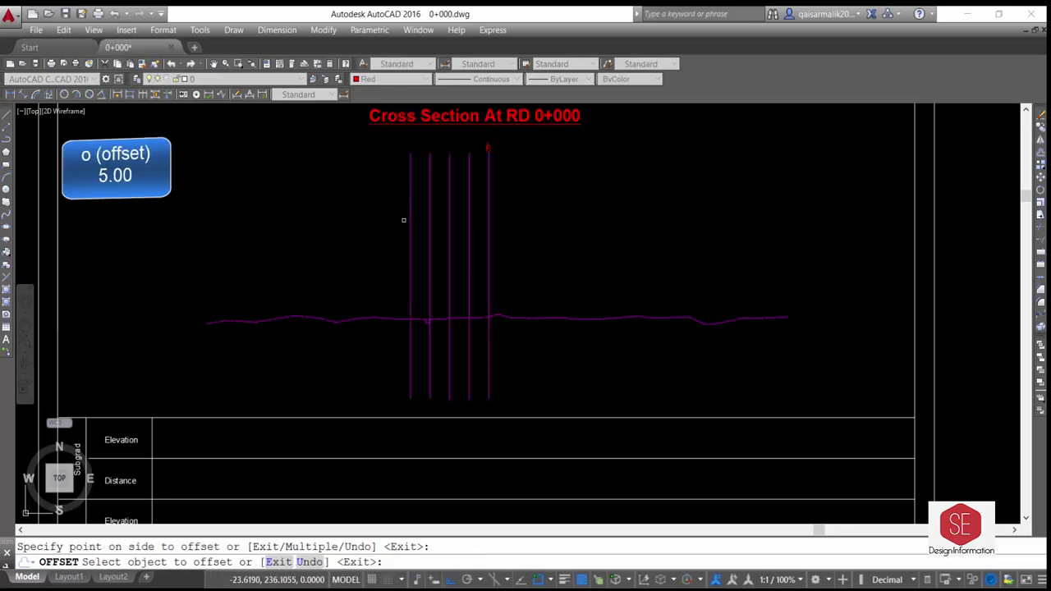
left_click(406, 214)
left_click(411, 203)
left_click(374, 207)
key("Escape")
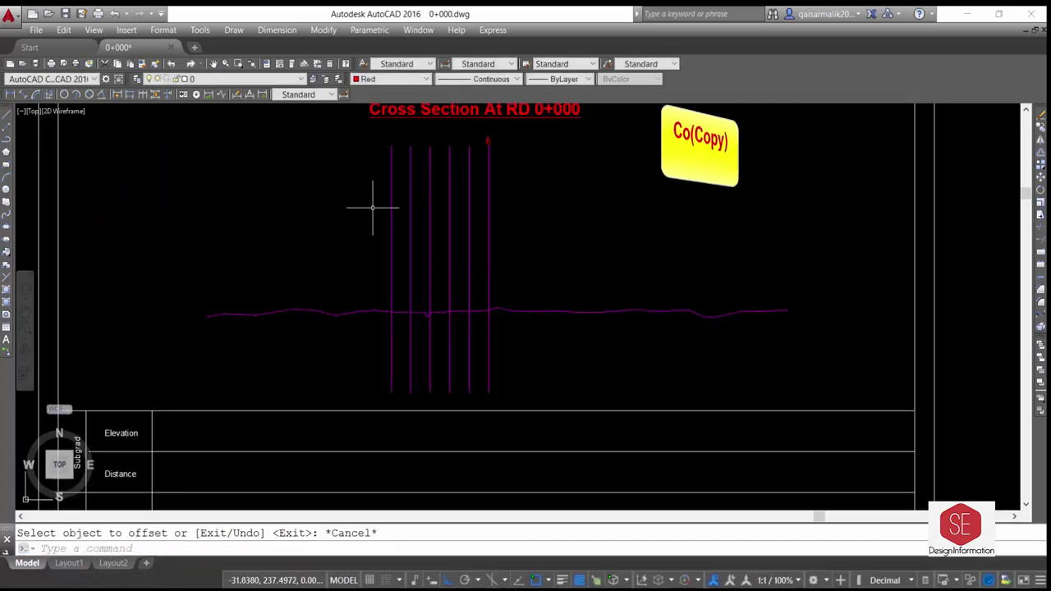
Copy the set of five vertical lines three times further left.
type("co")
key("Return")
left_click(371, 206)
left_click(493, 203)
key("Return")
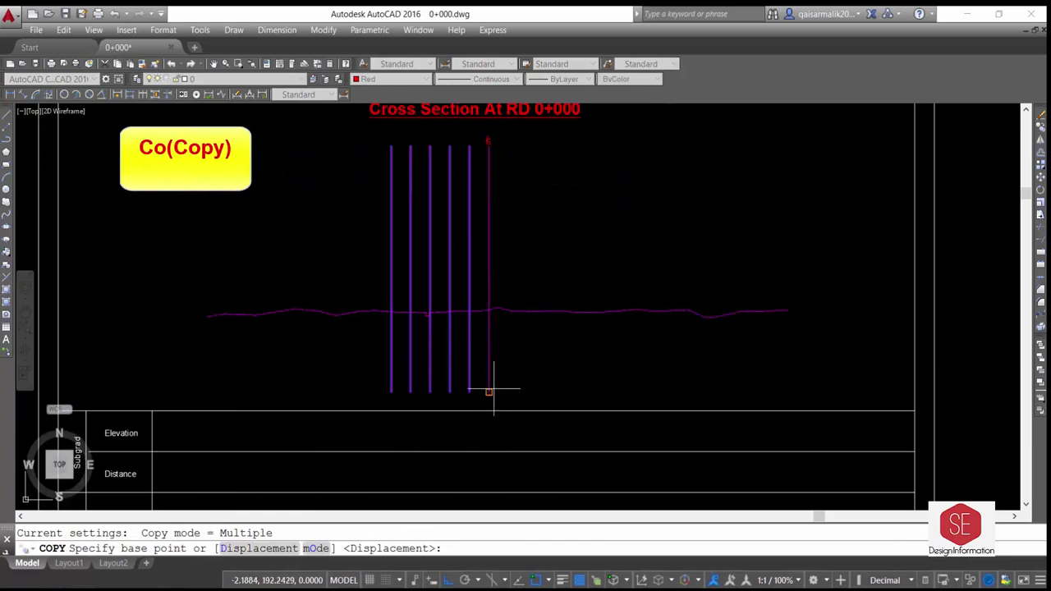
left_click(489, 391)
left_click(390, 392)
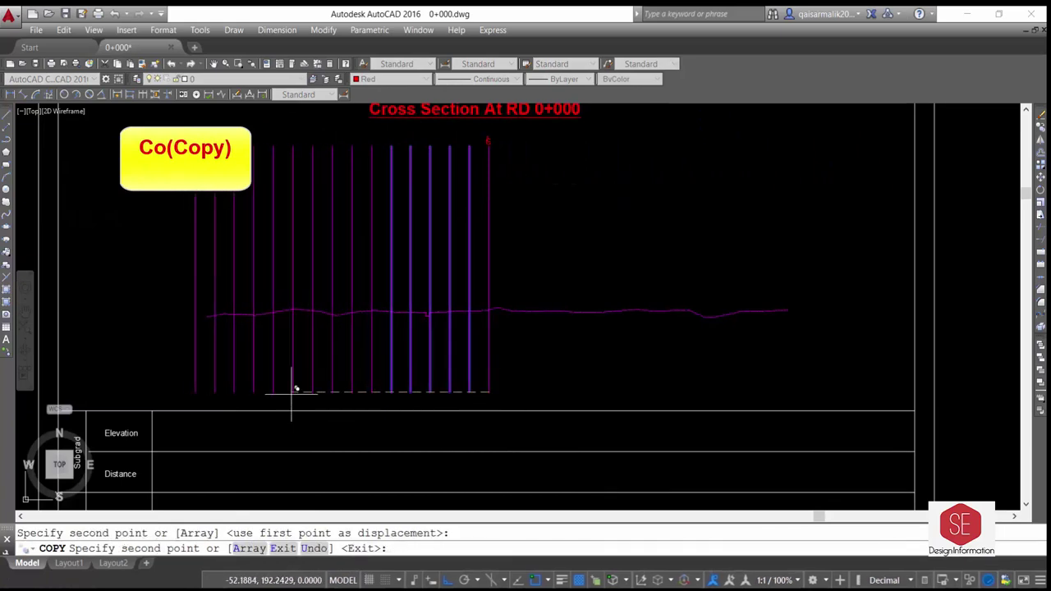
left_click(294, 392)
left_click(196, 391)
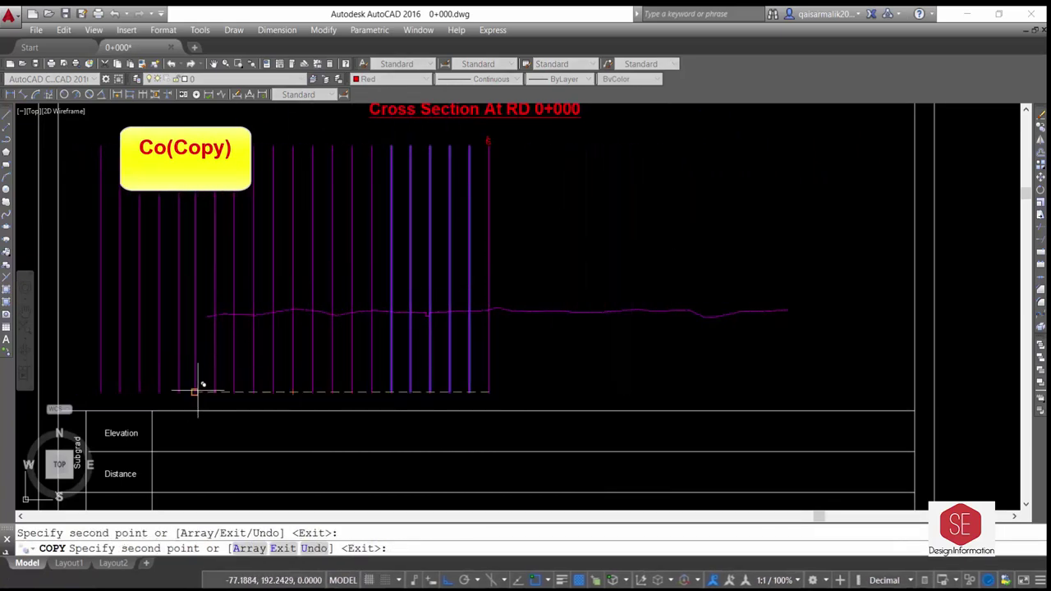
key("Escape")
Erase the three extra leftmost vertical lines.
left_click(144, 343)
left_click(92, 355)
type("E")
key("Return")
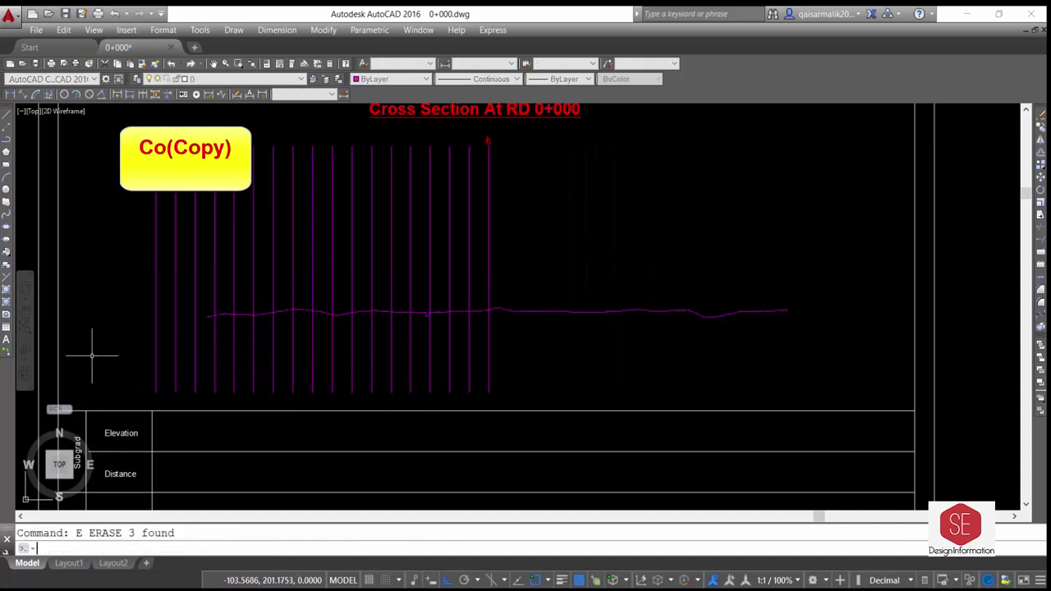
Draw a bottom line from the centre line to the leftmost vertical line.
type("L")
key("Return")
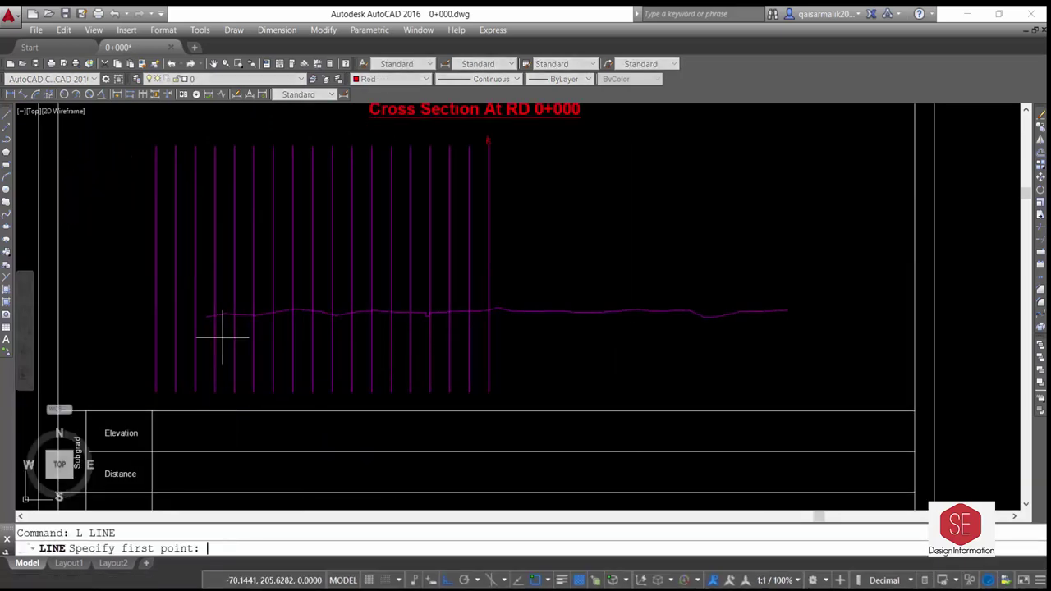
left_click(489, 392)
left_click(148, 392)
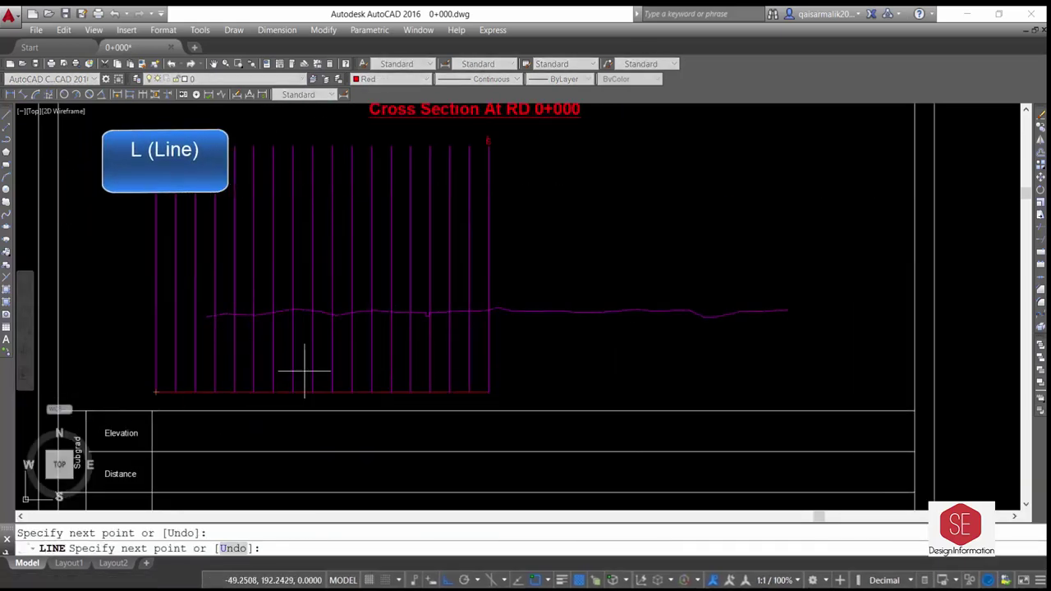
key("Escape")
Offset the bottom line upward repeatedly at 5-unit spacing to form horizontal grid lines.
type("O")
key("Return")
key("Return")
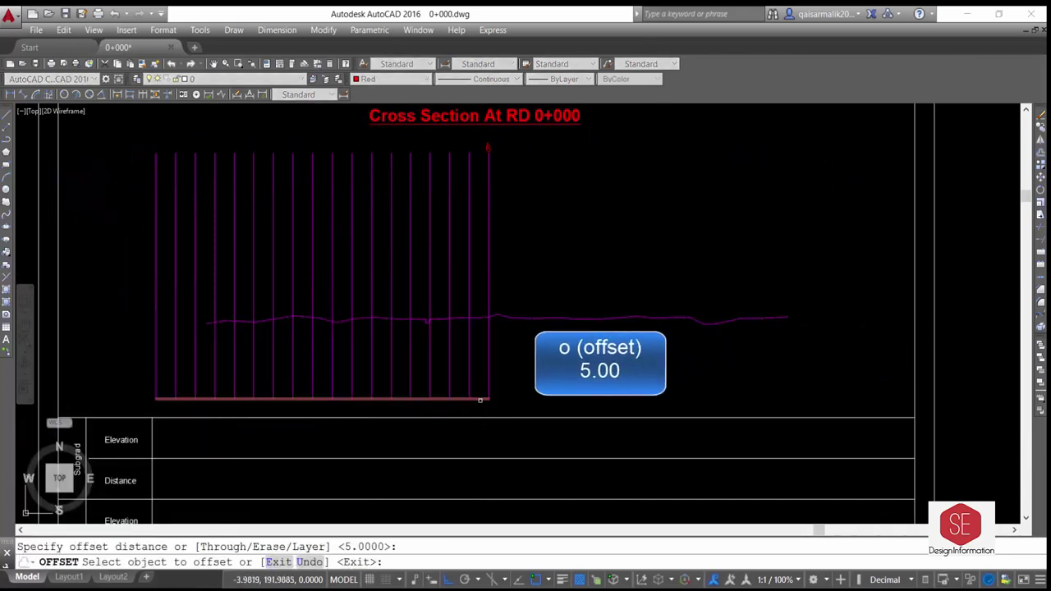
left_click(480, 398)
left_click(481, 382)
left_click(481, 377)
left_click(481, 363)
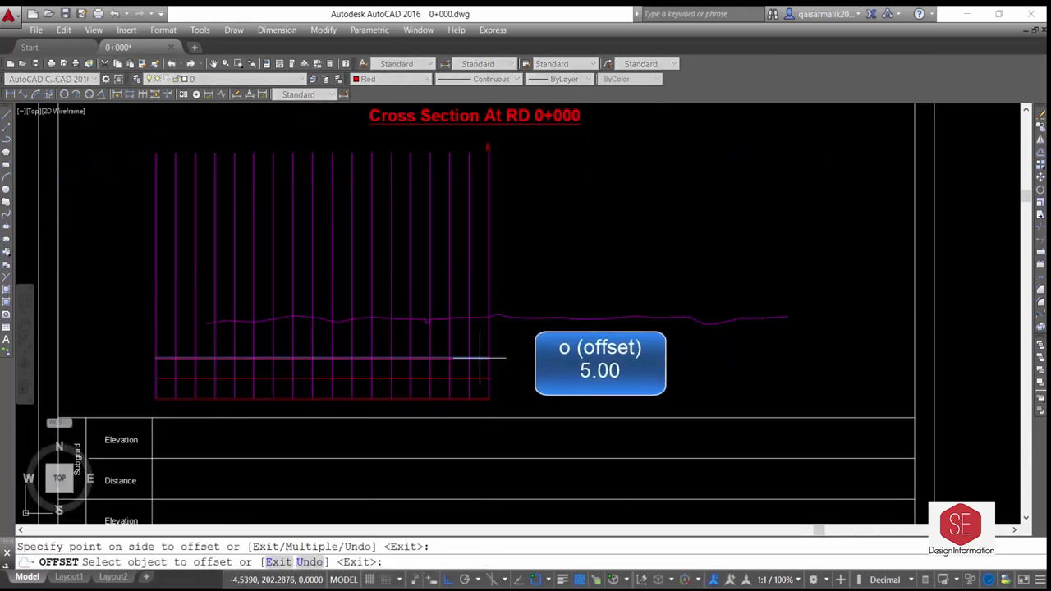
left_click(480, 358)
left_click(478, 341)
left_click(478, 342)
left_click(481, 317)
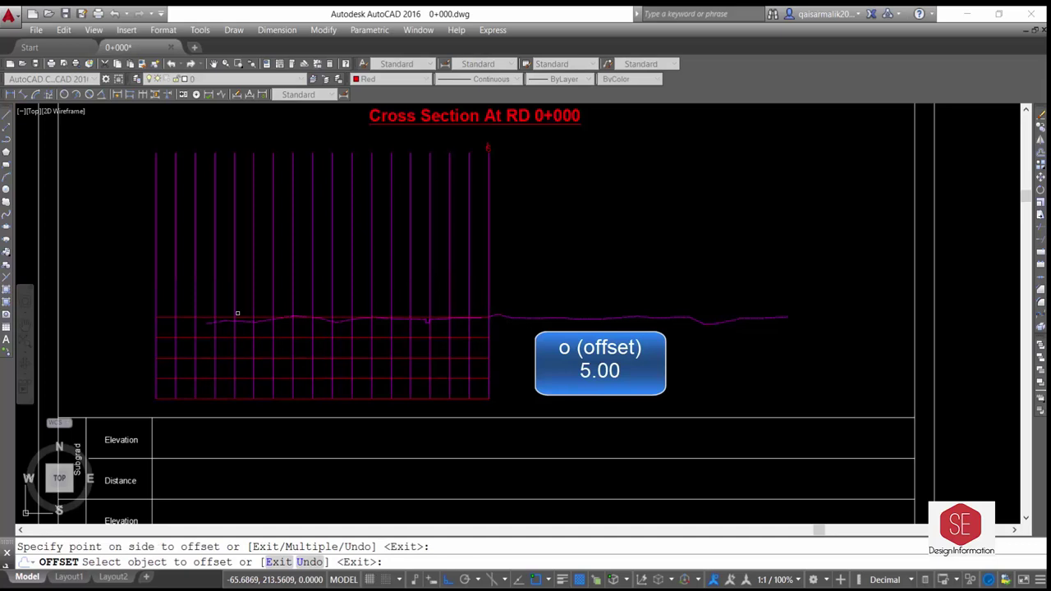
left_click(183, 317)
left_click(188, 302)
left_click(188, 302)
left_click(187, 277)
Copy the six grid lines upward to the top of the grid.
key("Escape")
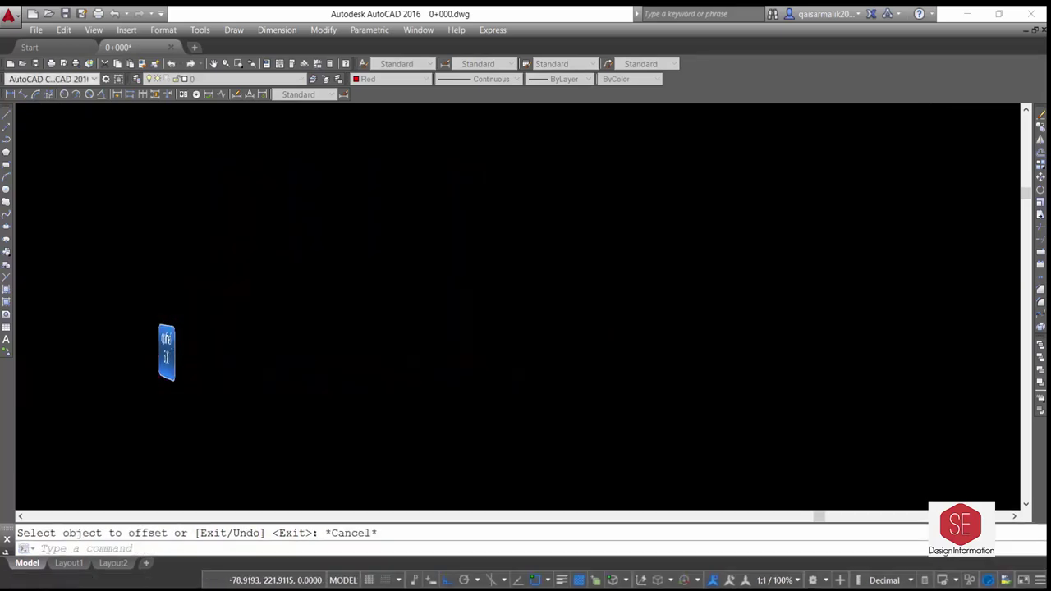
type("ct o")
key("Return")
left_click(166, 266)
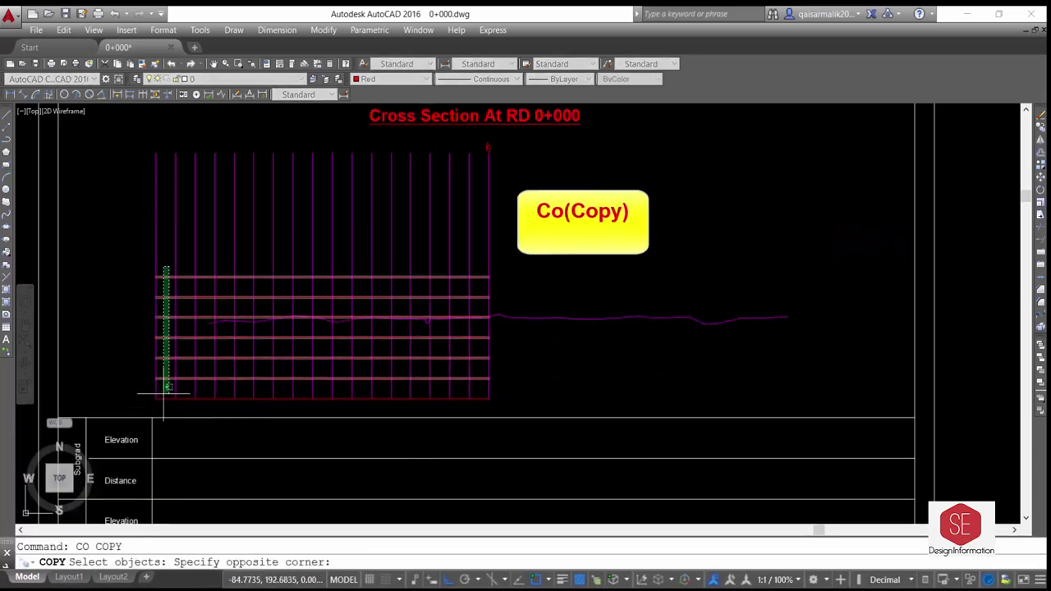
left_click(150, 398)
key("Return")
left_click(156, 398)
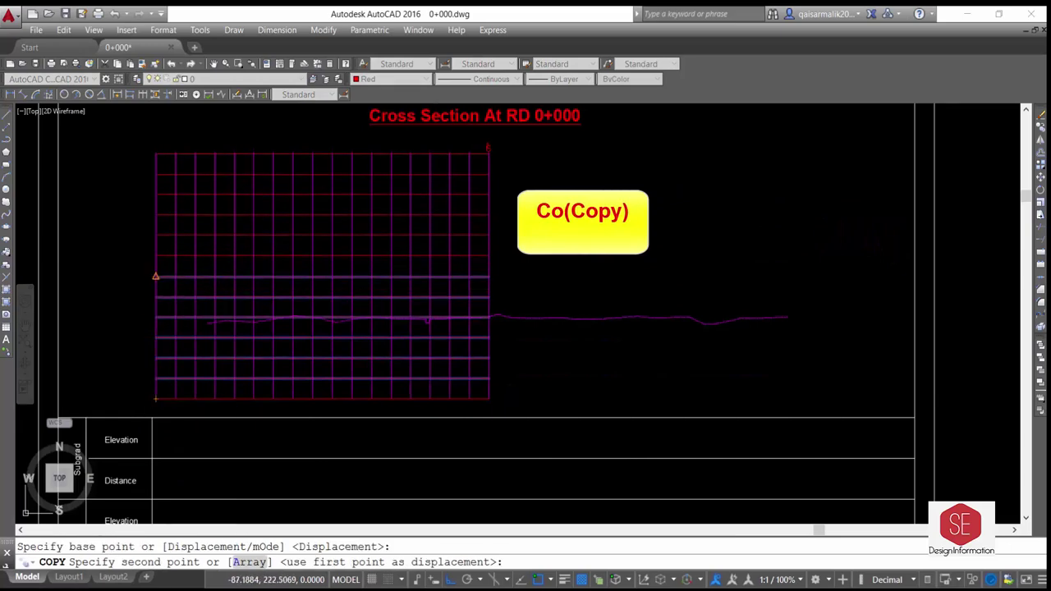
left_click(157, 277)
key("Escape")
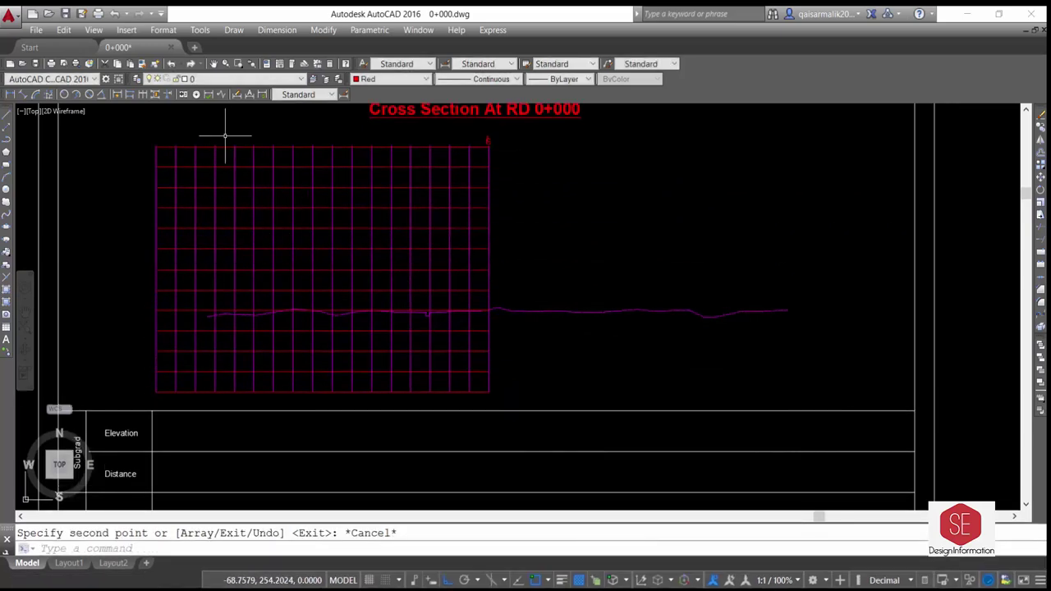
Put the vertical grid lines on layer Grids line V with ByLayer colour.
left_click(505, 193)
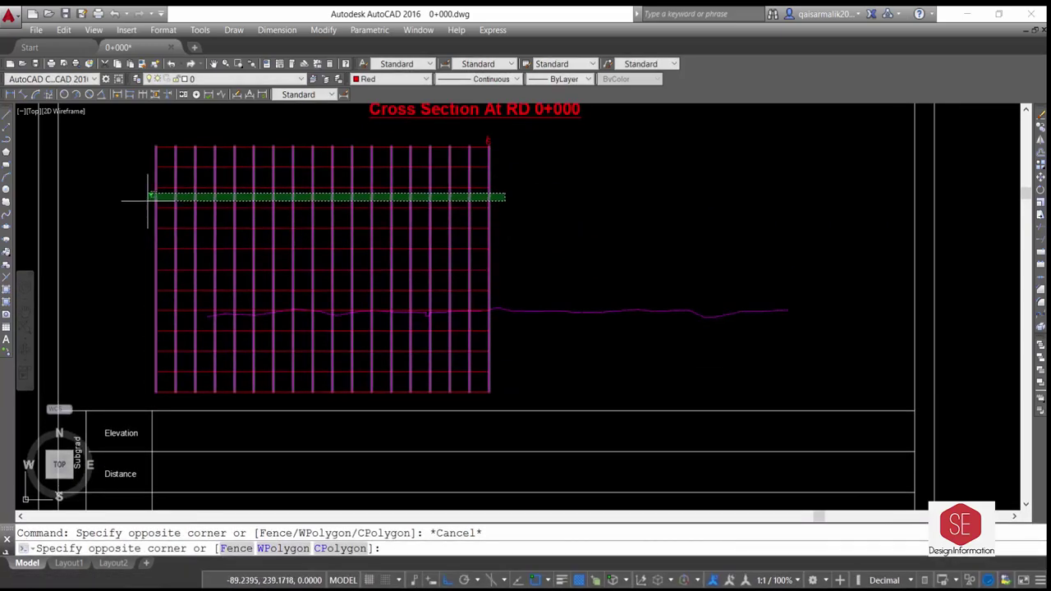
left_click(149, 196)
left_click(217, 79)
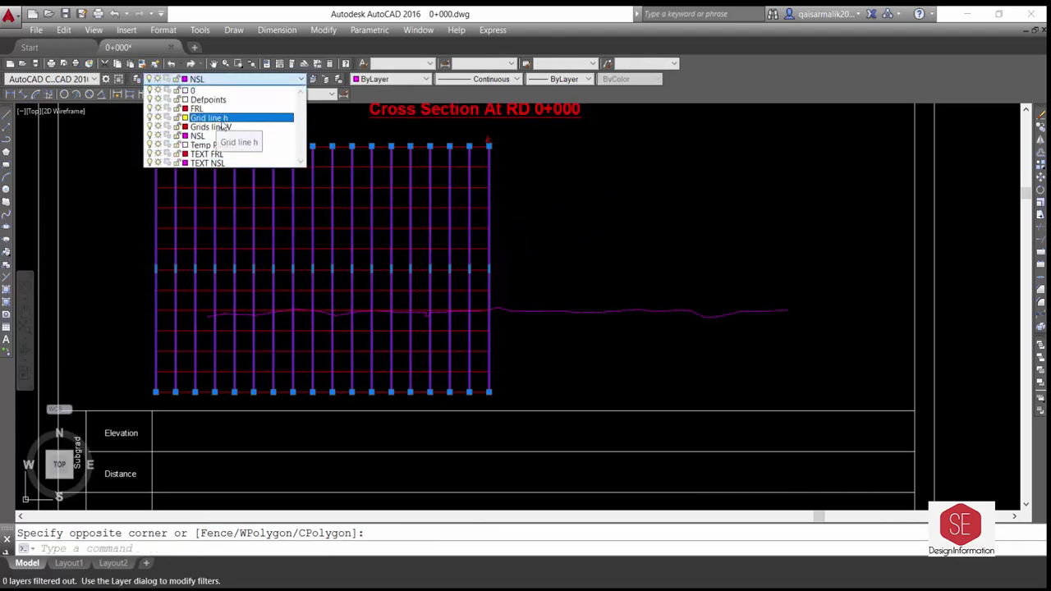
left_click(224, 127)
left_click(399, 80)
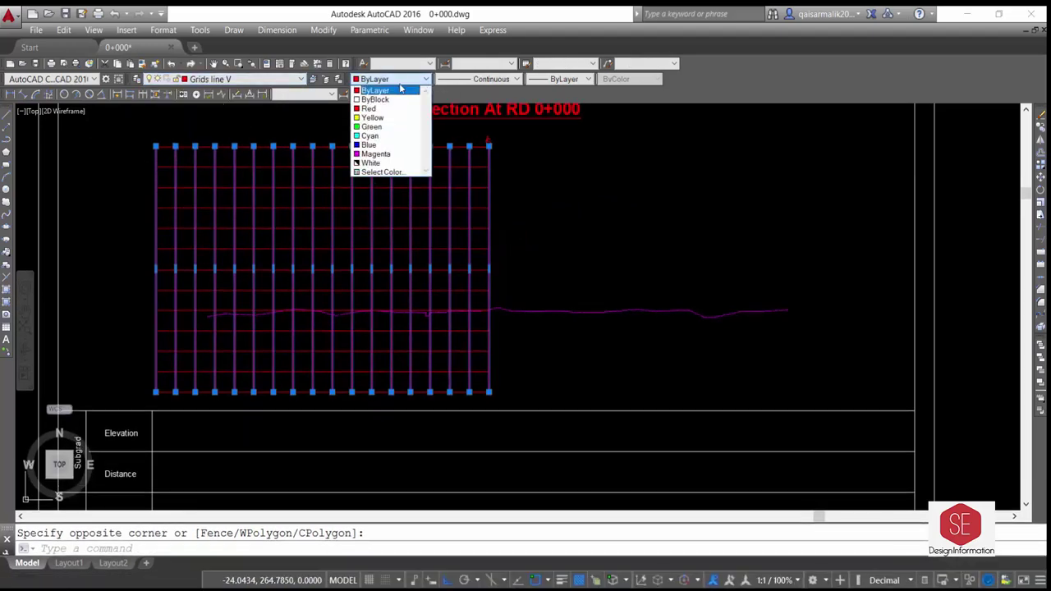
left_click(395, 90)
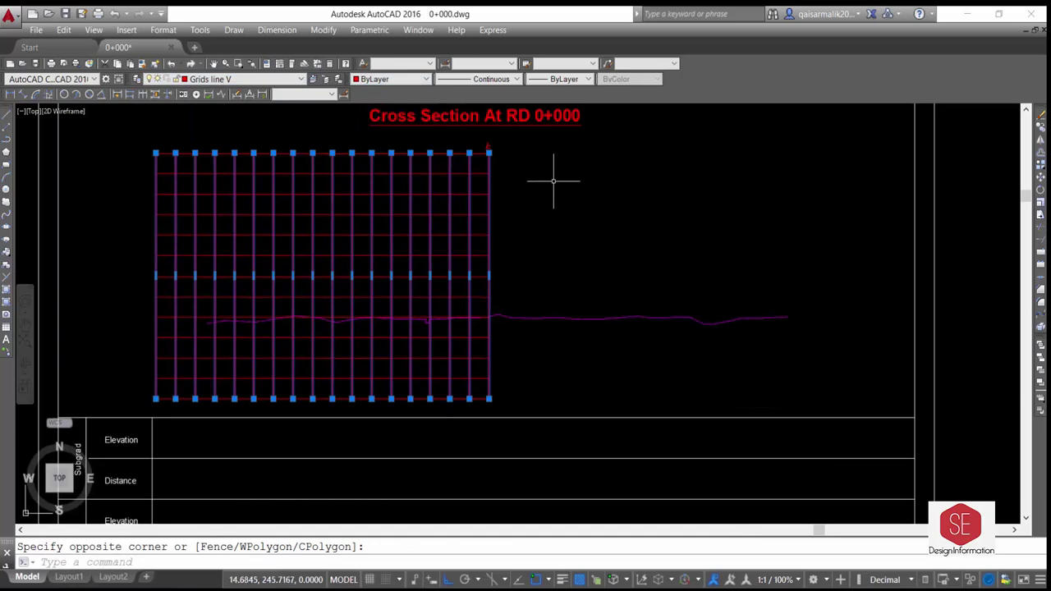
key("Escape")
left_click(462, 164)
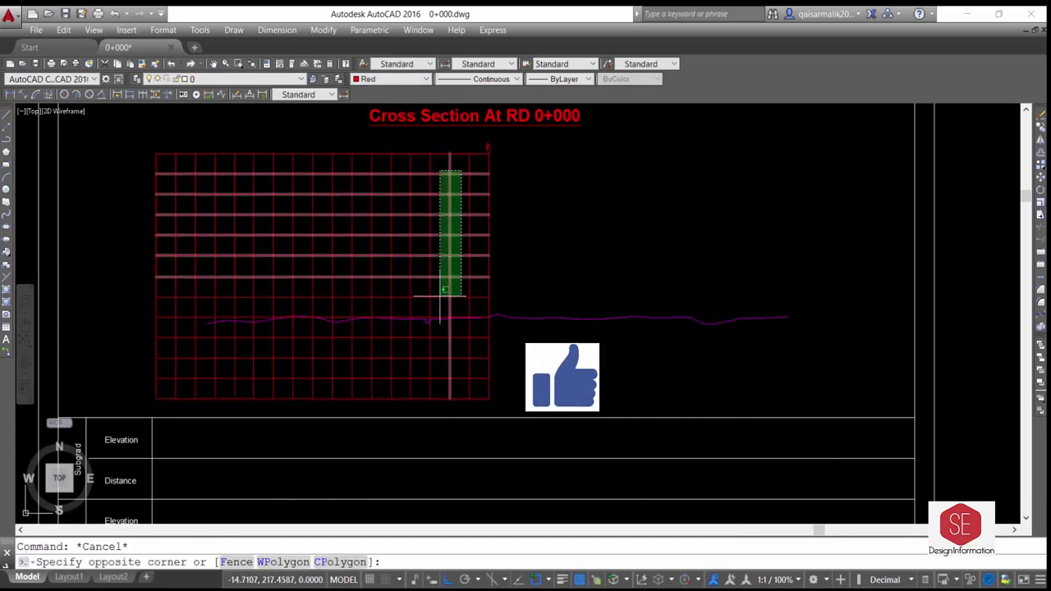
key("Escape")
Put the horizontal grid lines on layer Grid line h with ByLayer colour.
left_click(185, 156)
left_click(177, 402)
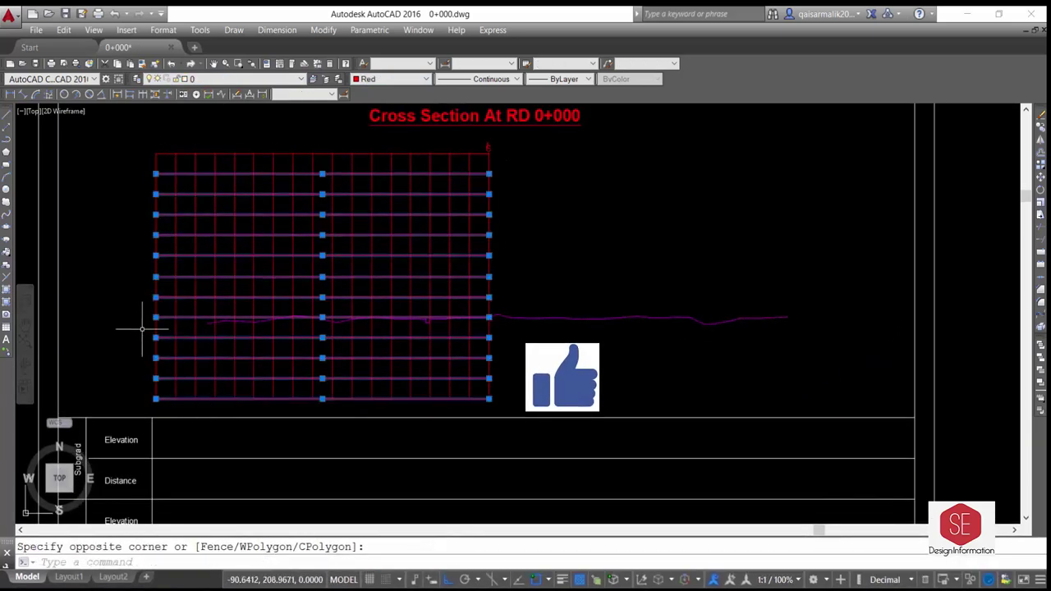
left_click(238, 78)
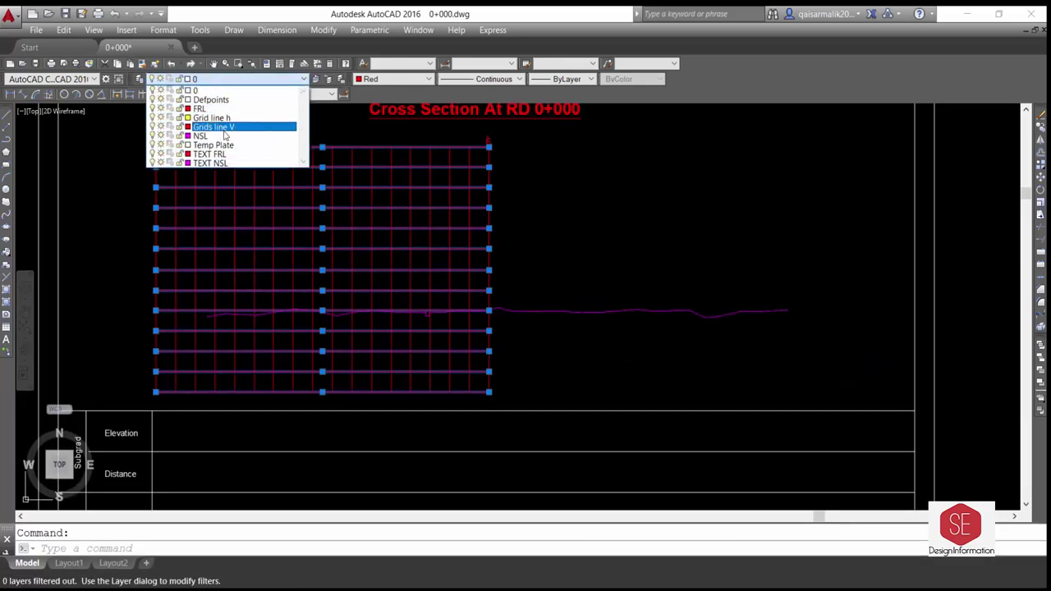
left_click(212, 118)
left_click(394, 79)
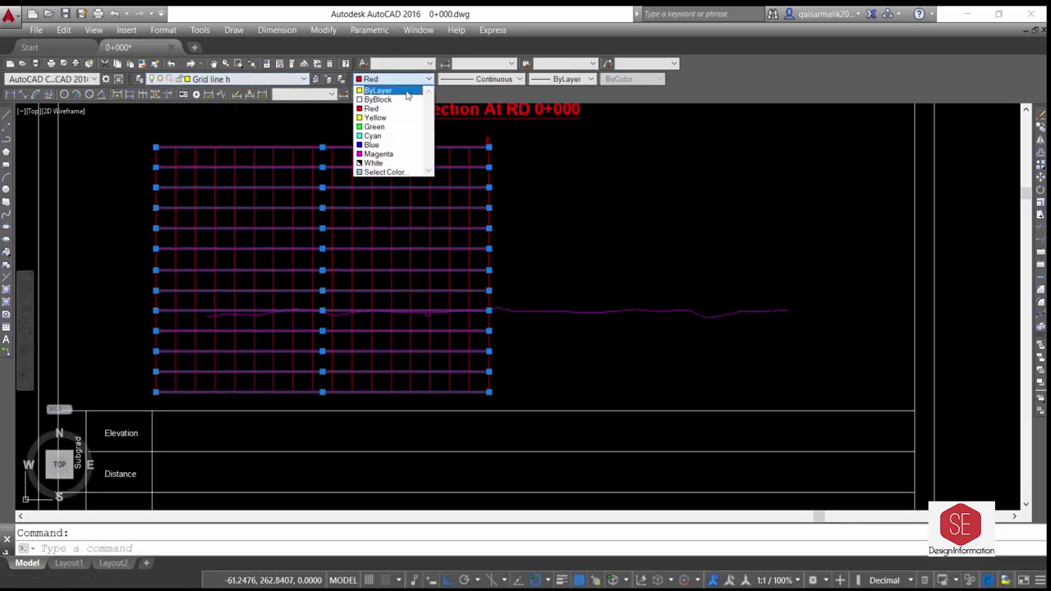
left_click(402, 92)
key("Escape")
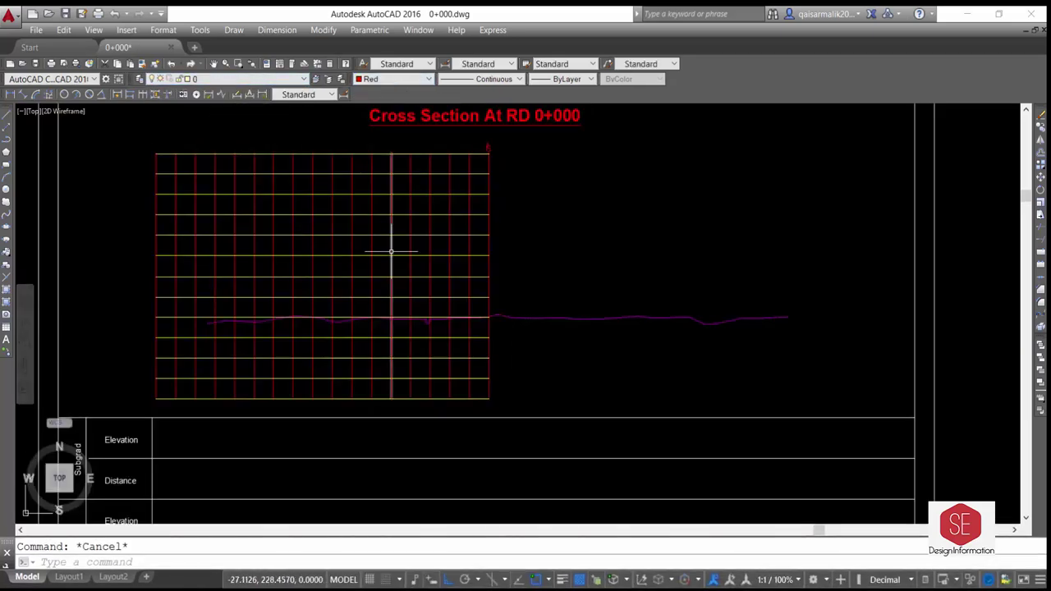
Mirror the grid about its right edge, keeping the original half.
type("MI")
key("Return")
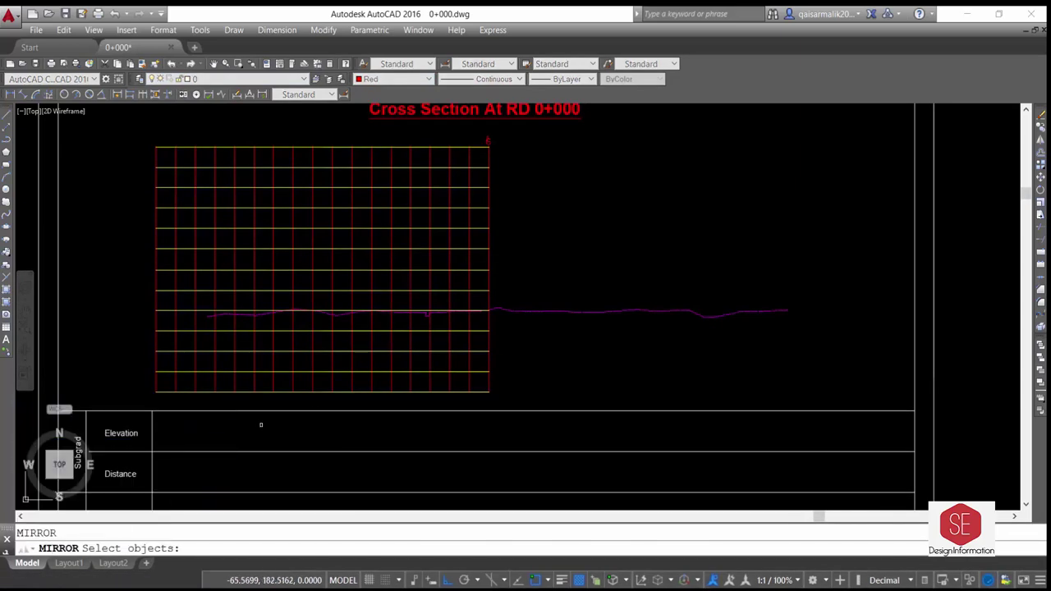
left_click(383, 136)
left_click(188, 311)
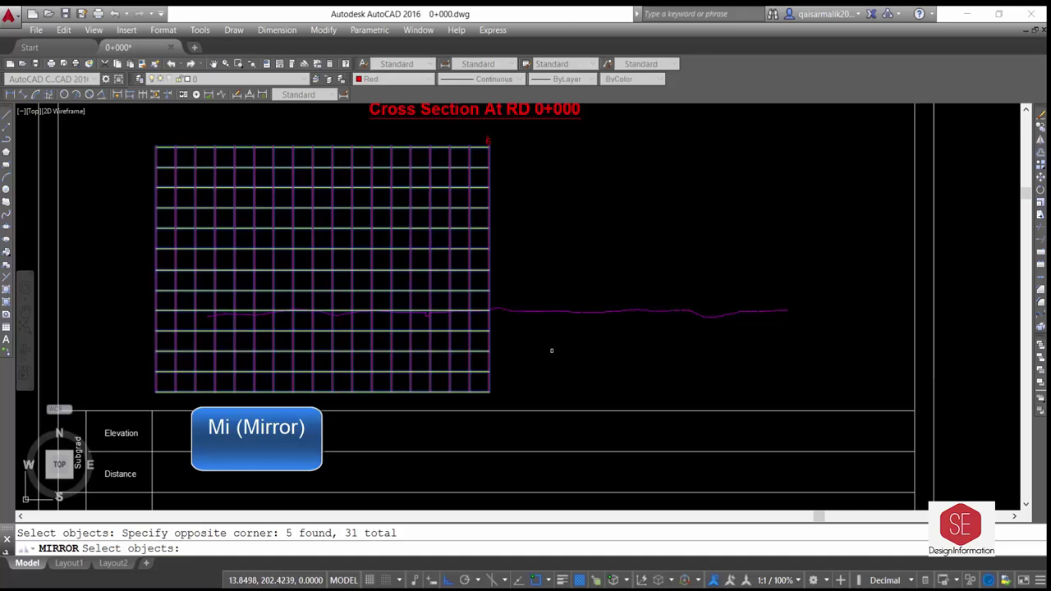
key("Return")
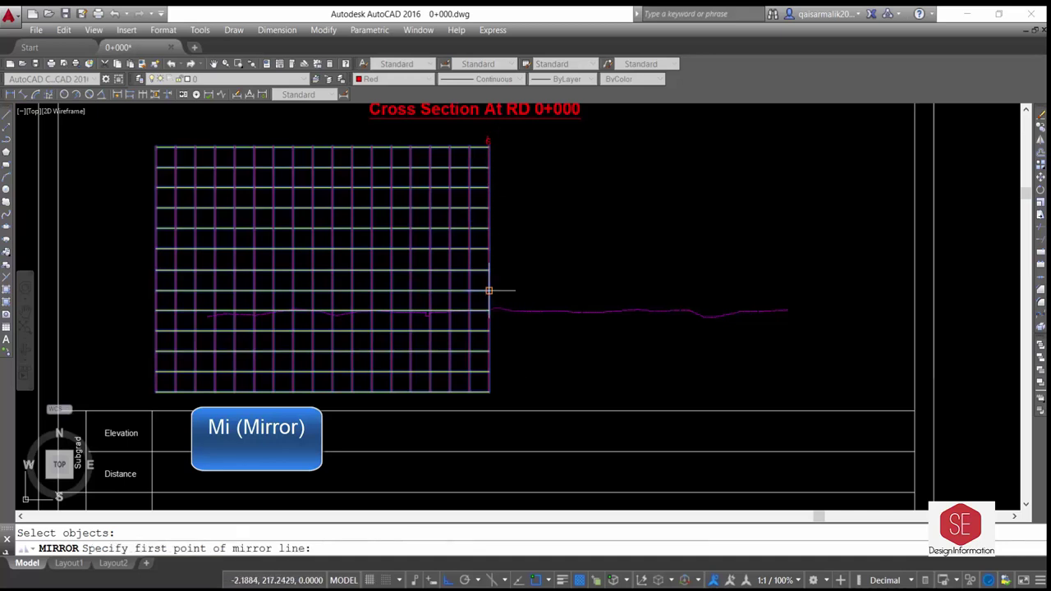
left_click(489, 270)
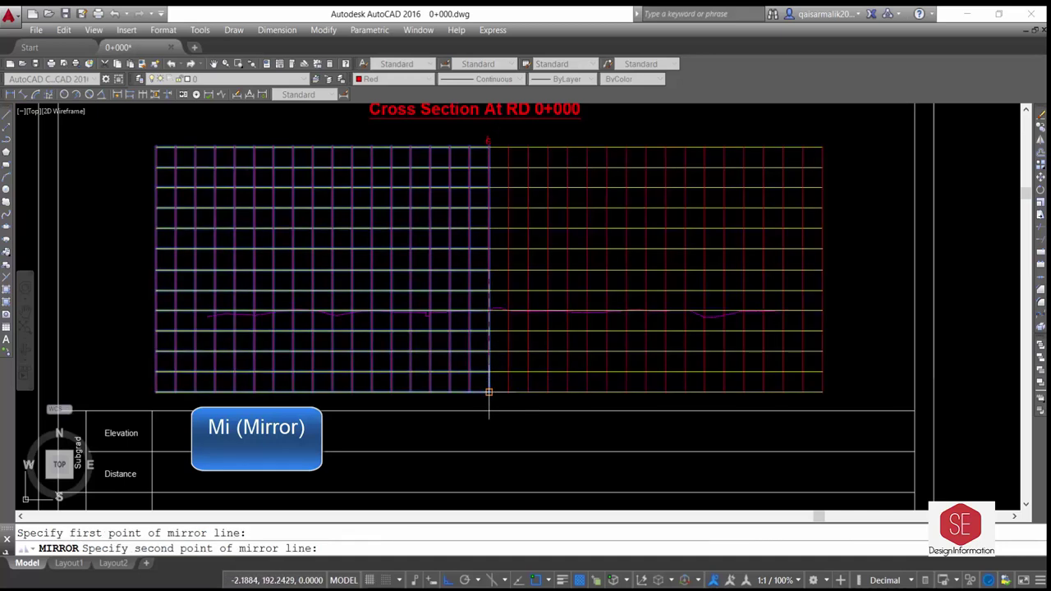
left_click(488, 393)
right_click(489, 394)
left_click(516, 402)
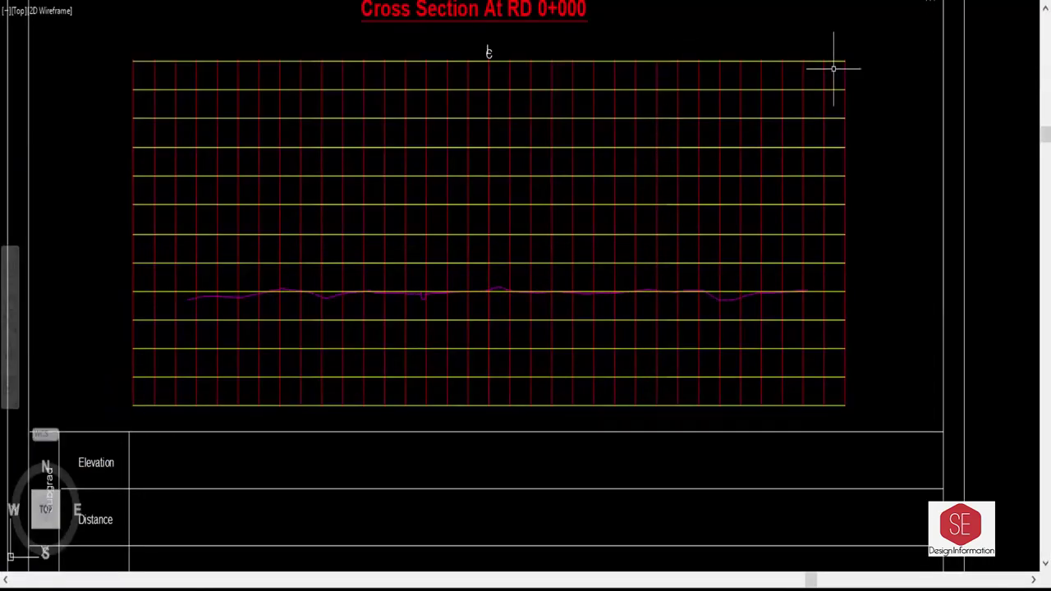
Give all the grid lines a dotted linetype.
left_click(833, 68)
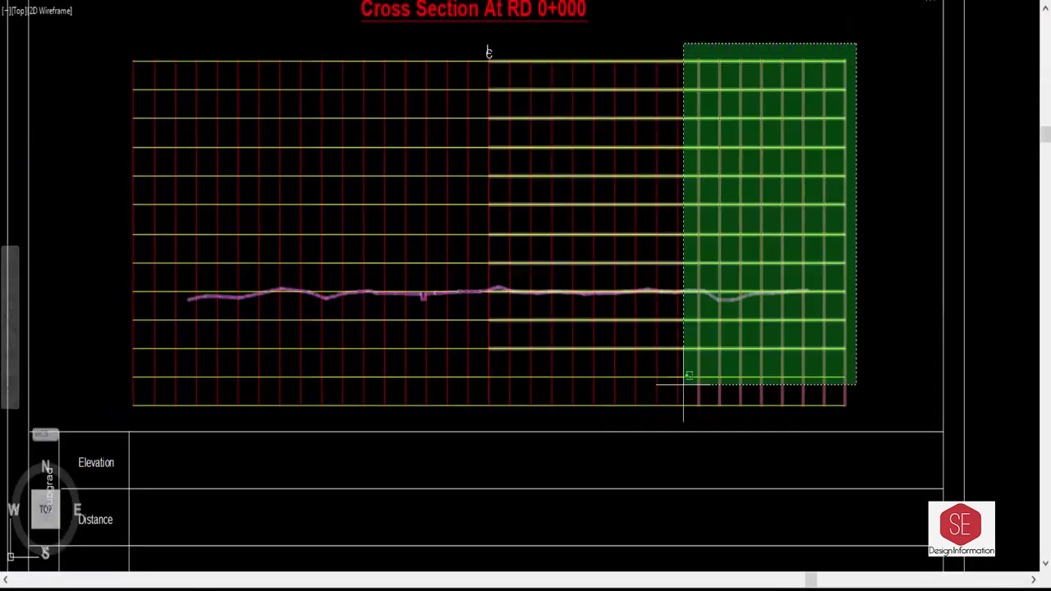
left_click(150, 400)
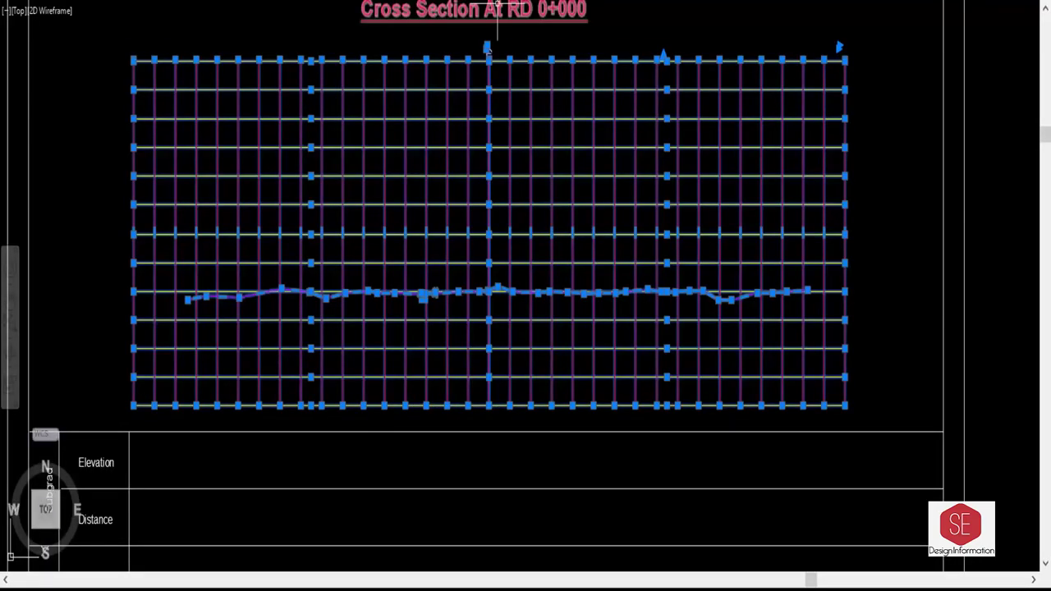
left_click(481, 21)
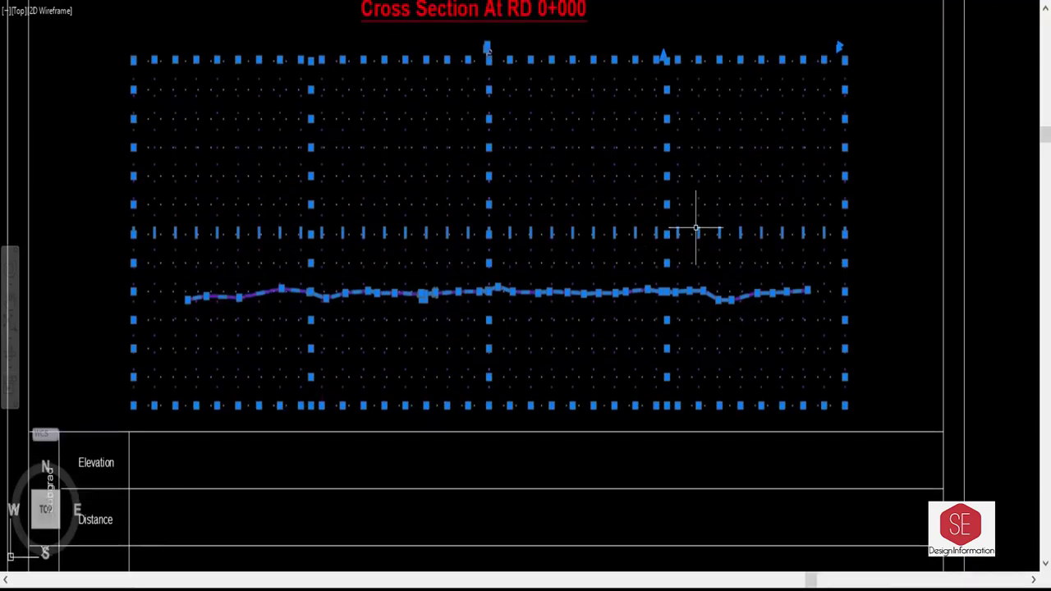
Set the selected grid lines' linetype scale to 0.25 in Properties.
key("Escape")
scroll(443, 123, "down", 3)
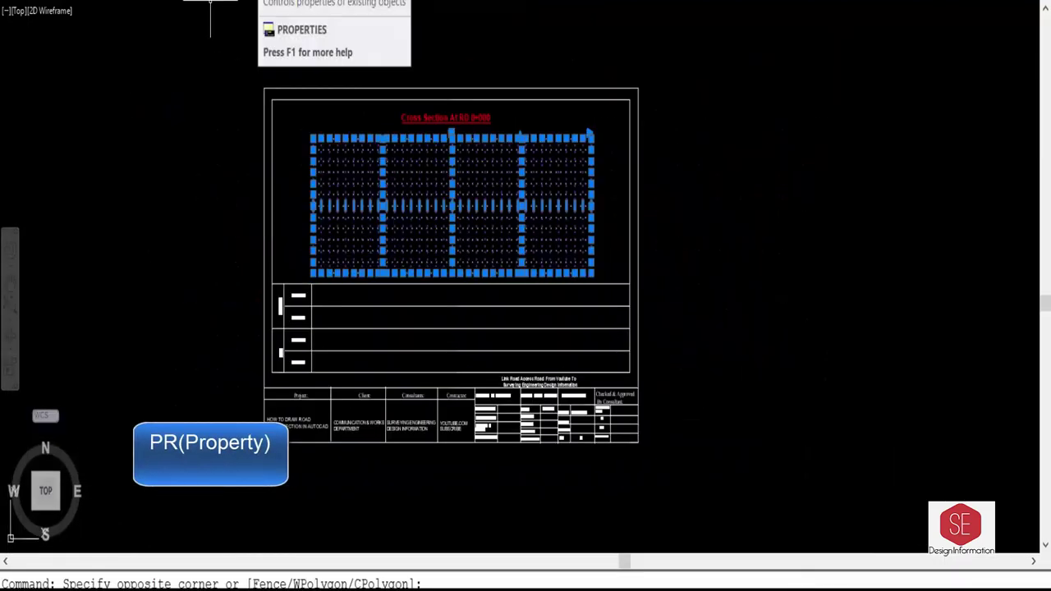
left_click(210, 1)
left_click(133, 135)
type("0.25")
key("Return")
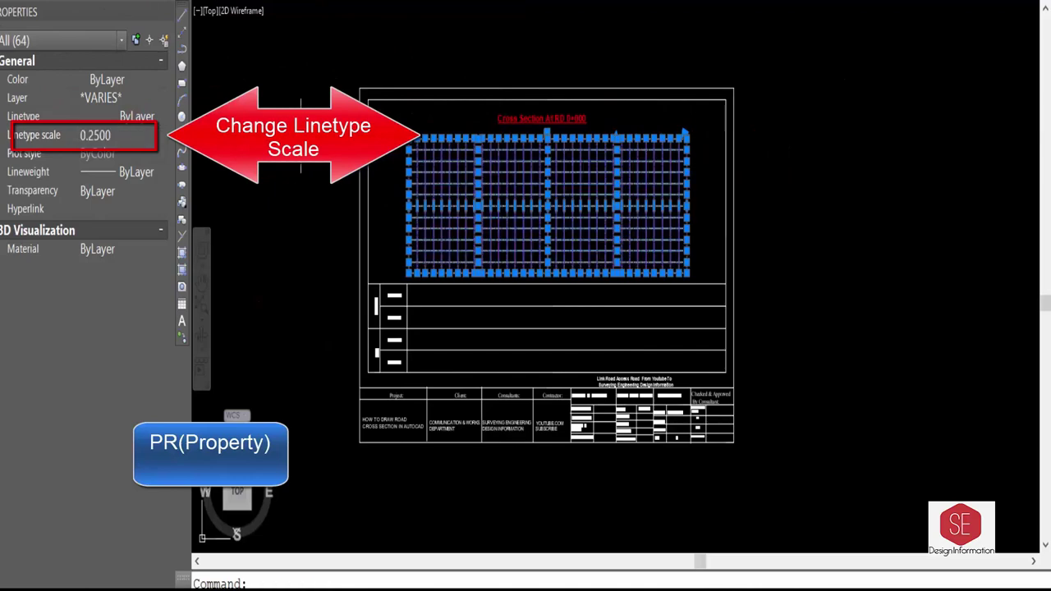
scroll(563, 176, "up", 5)
scroll(498, 200, "down", 3)
key("Escape")
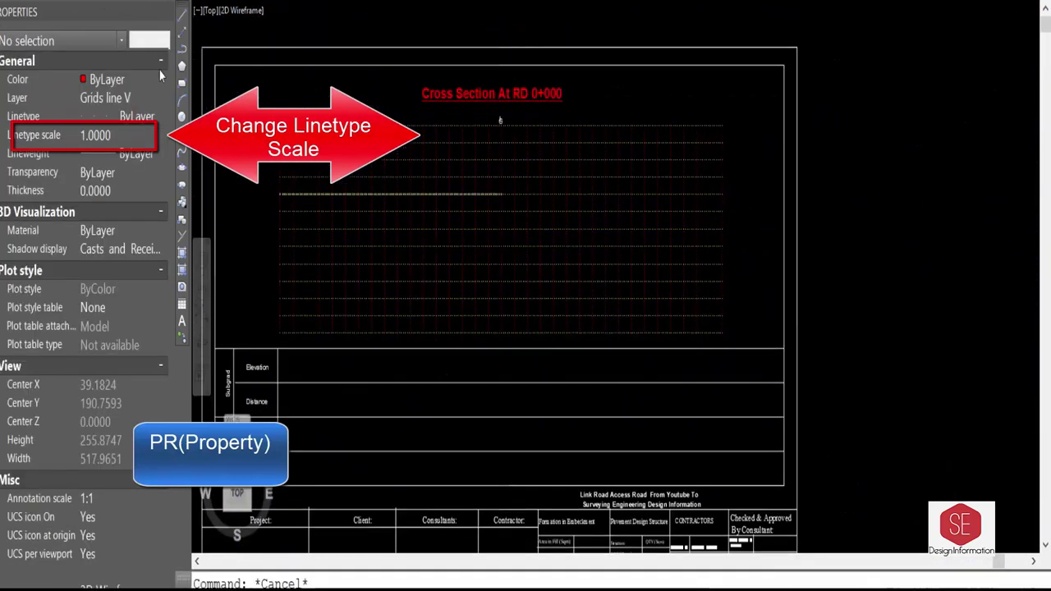
left_click(166, 9)
Turn the purple ground profile layer back on.
left_click(158, 3)
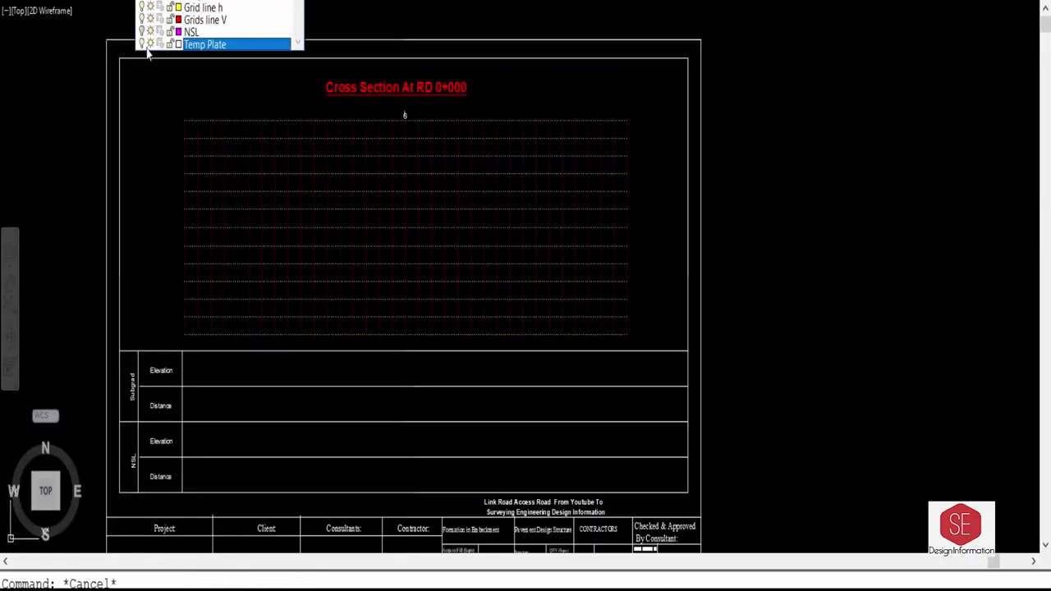
left_click(148, 31)
scroll(277, 287, "up", 2)
scroll(485, 247, "down", 3)
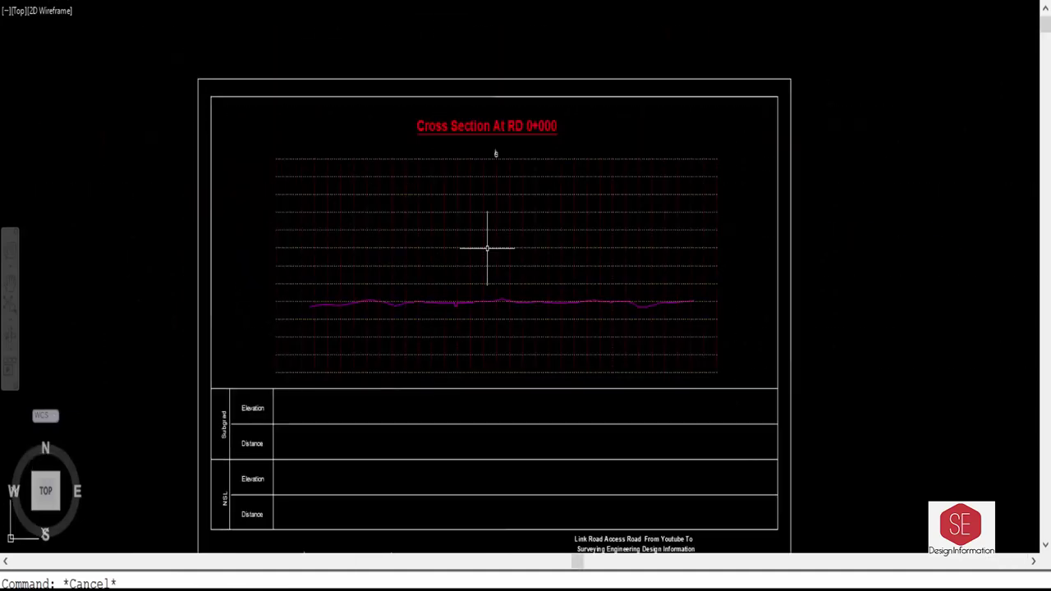
scroll(475, 244, "up", 2)
Put the vertical centre line on the purple layer and colour it cyan.
left_click(506, 199)
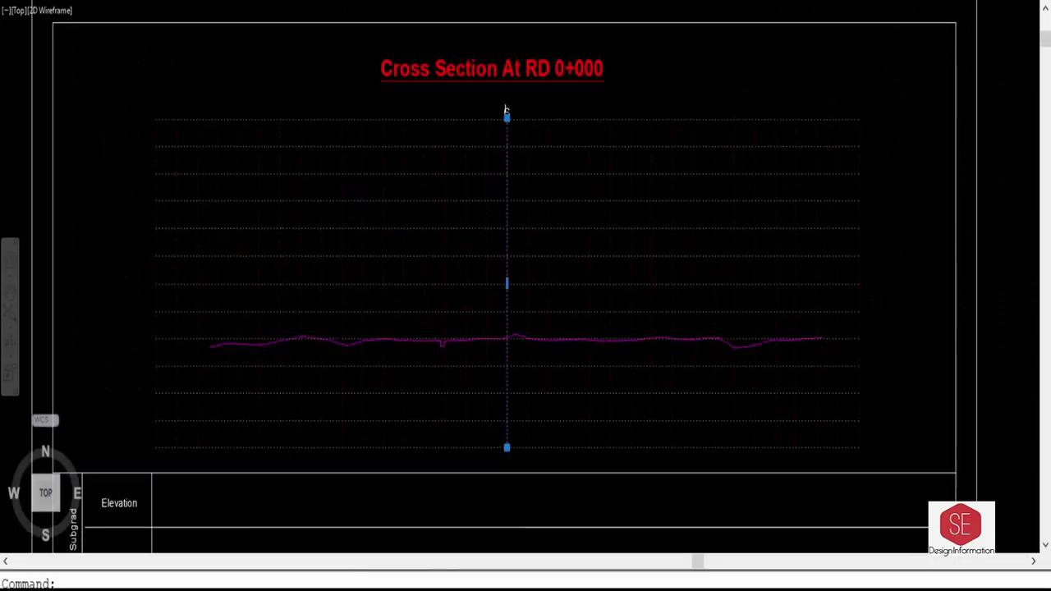
left_click(509, 7)
left_click(493, 41)
left_click(423, 2)
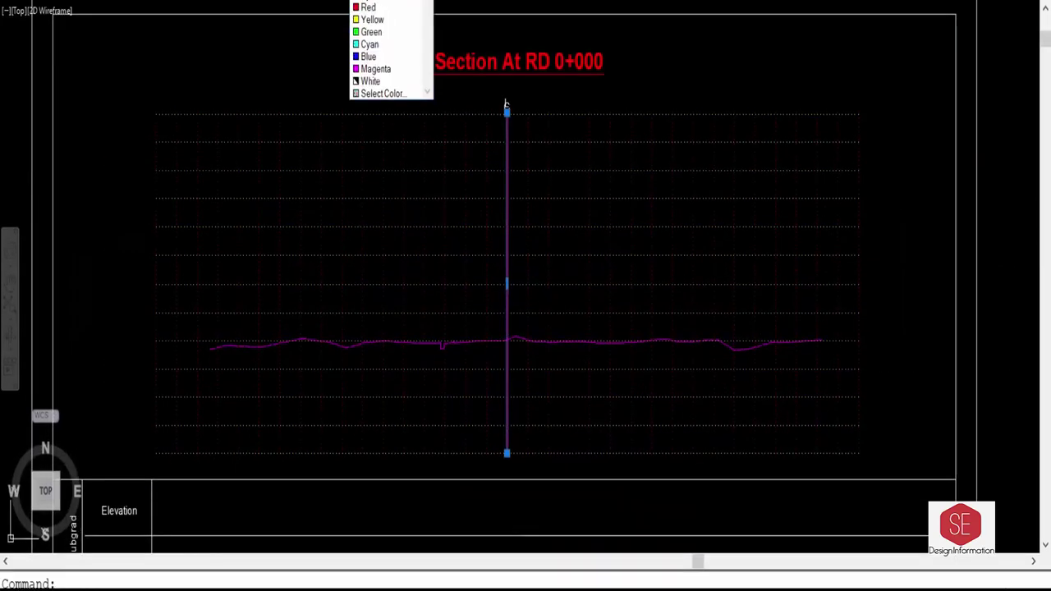
left_click(369, 44)
key("Escape")
scroll(711, 220, "down", 2)
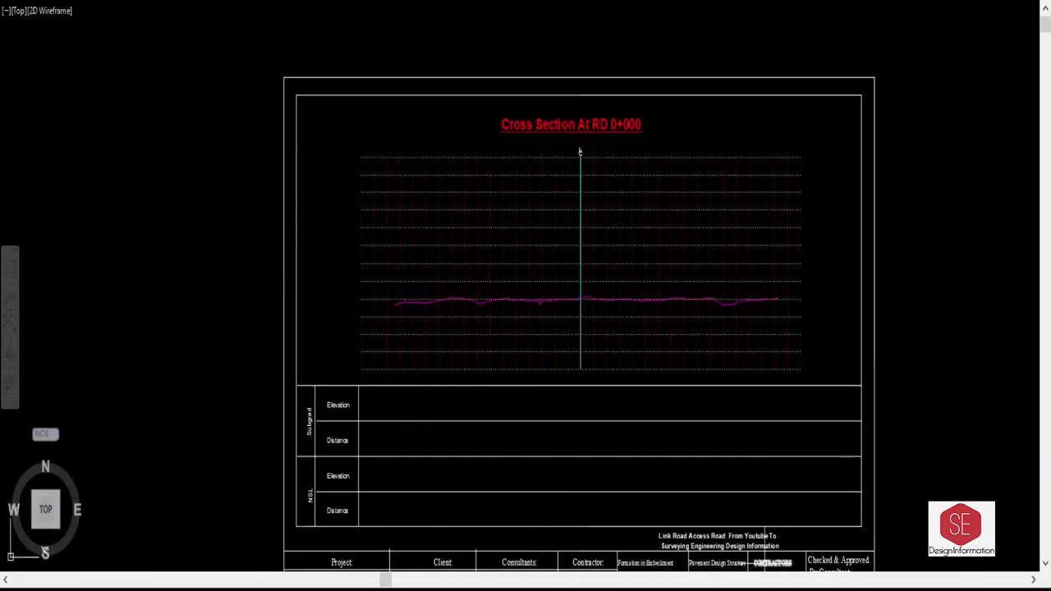
Write a 0.0 distance label below the grid using a smaller text height.
key("t")
scroll(582, 312, "up", 3)
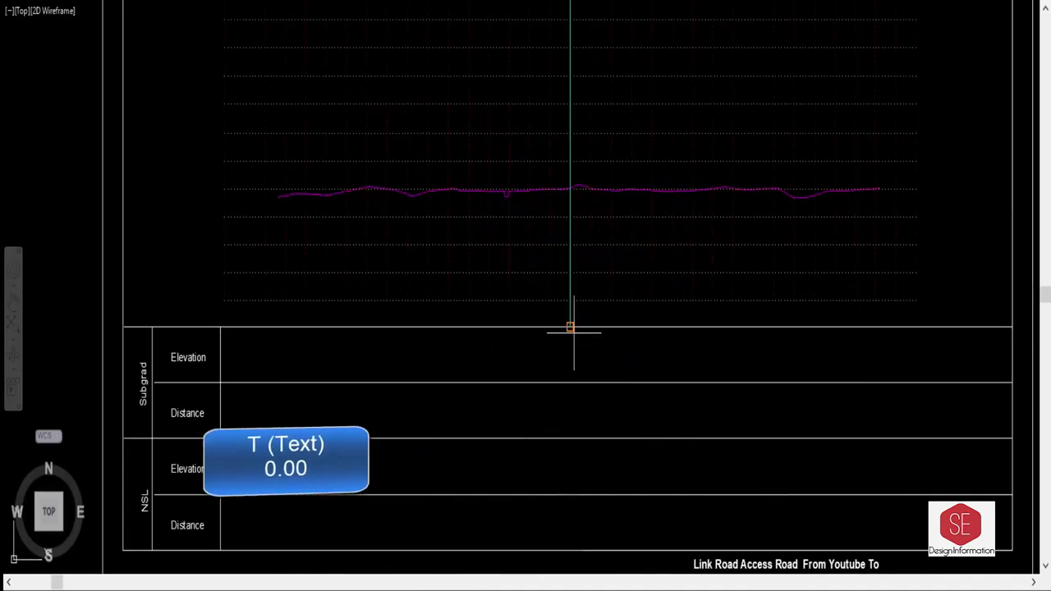
left_click(530, 289)
left_click(641, 345)
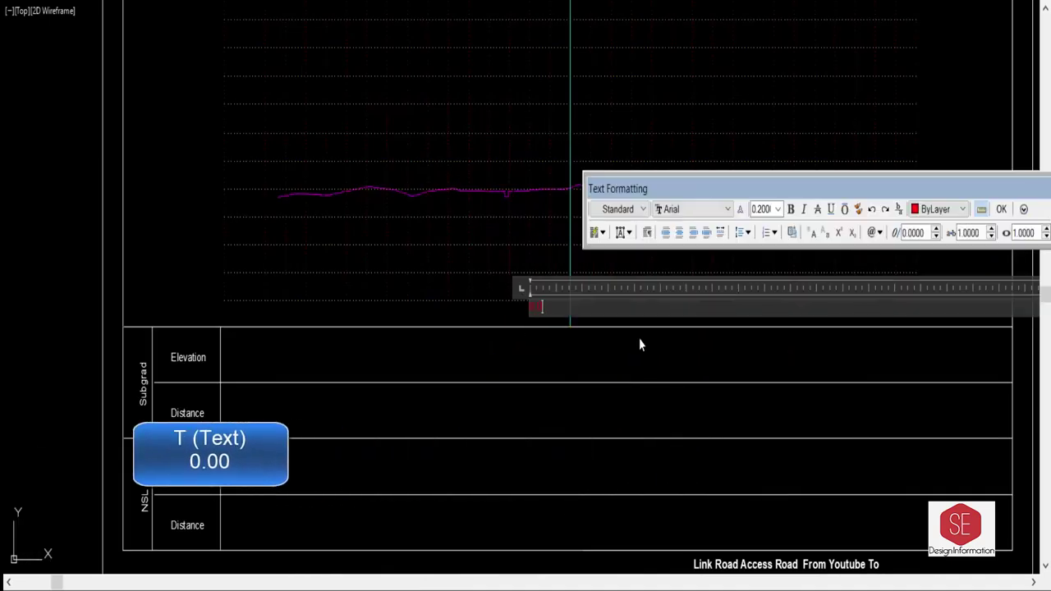
left_click(779, 210)
left_click(773, 277)
left_click(779, 209)
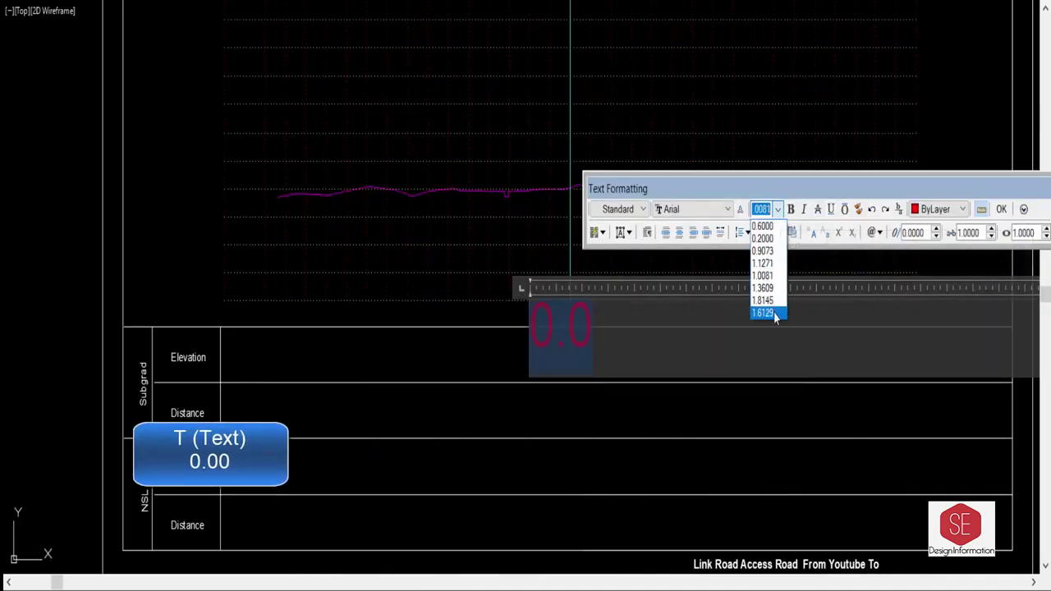
left_click(763, 239)
left_click(522, 345)
scroll(522, 345, "up", 4)
scroll(465, 321, "up", 3)
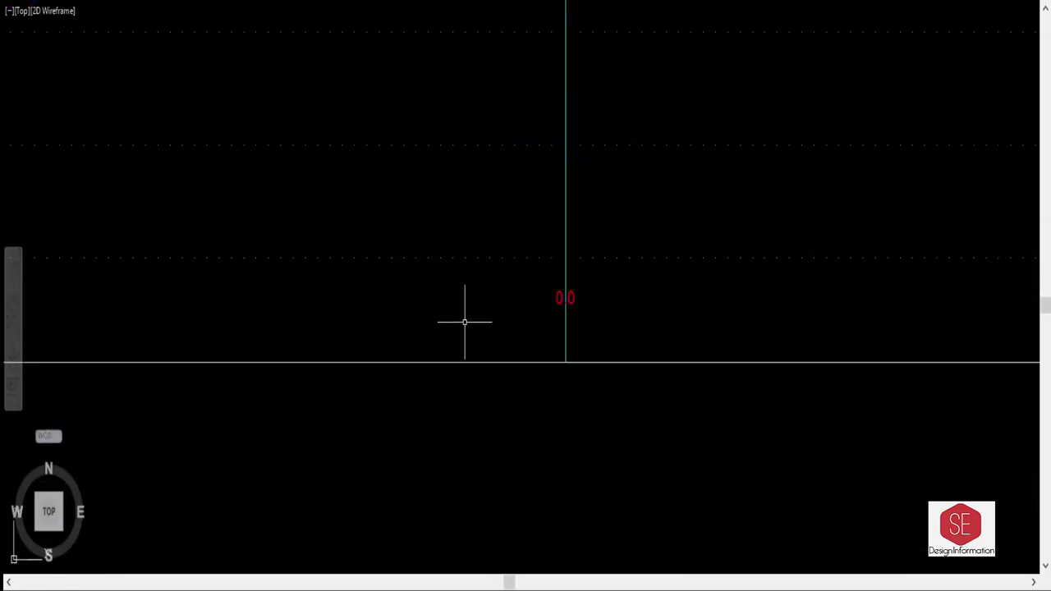
Copy the 0.0 label to four positions along the row beneath the grid.
type("co")
key("Return")
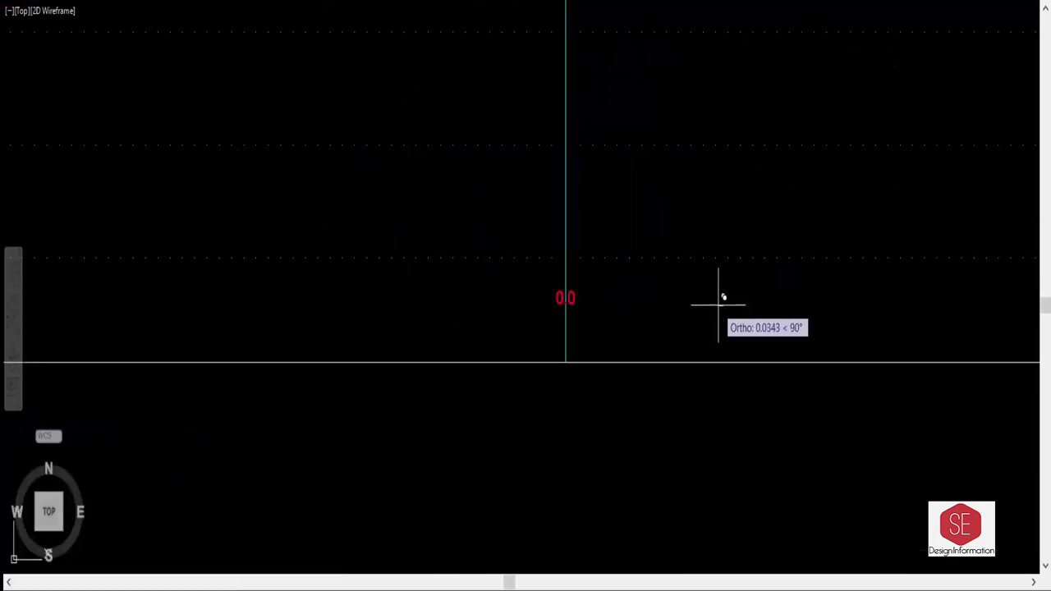
left_click(560, 300)
left_click(395, 275)
middle_click_drag(255, 275, 518, 272)
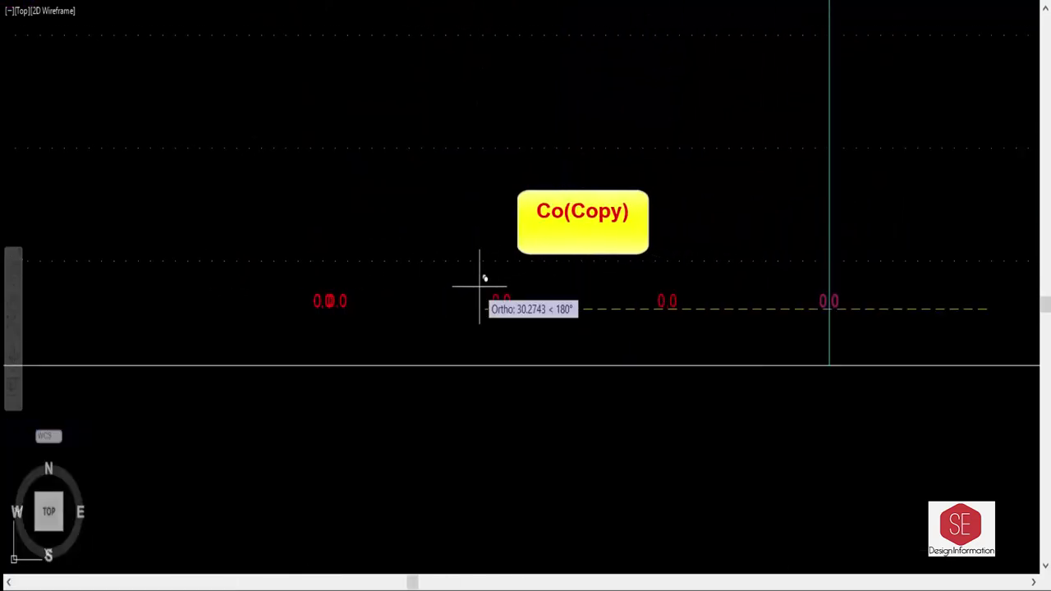
middle_click_drag(331, 275, 500, 246)
left_click(500, 246)
left_click(325, 242)
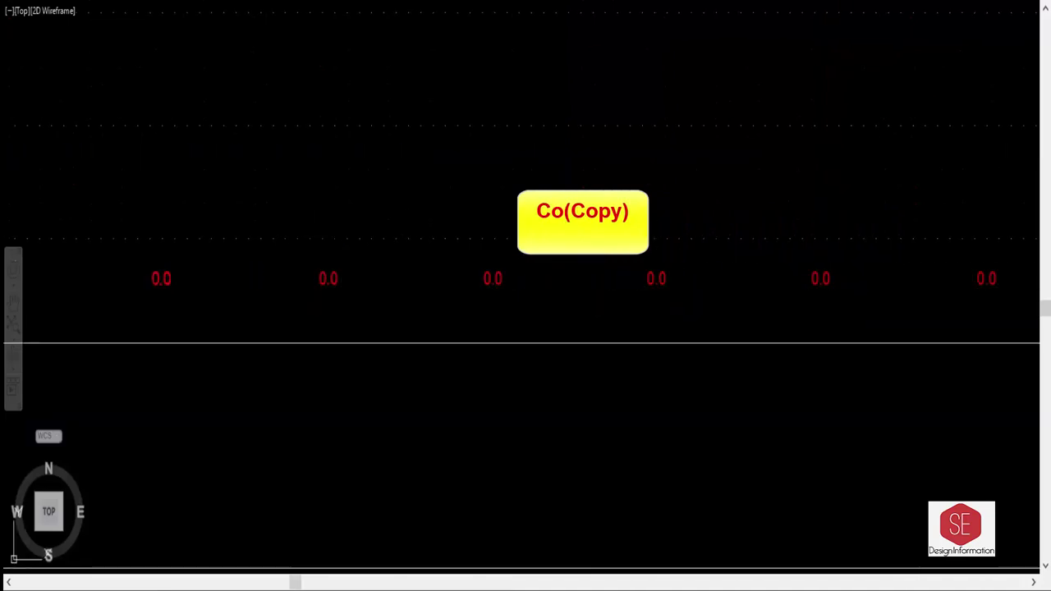
scroll(481, 228, "down", 3)
scroll(521, 258, "up", 2)
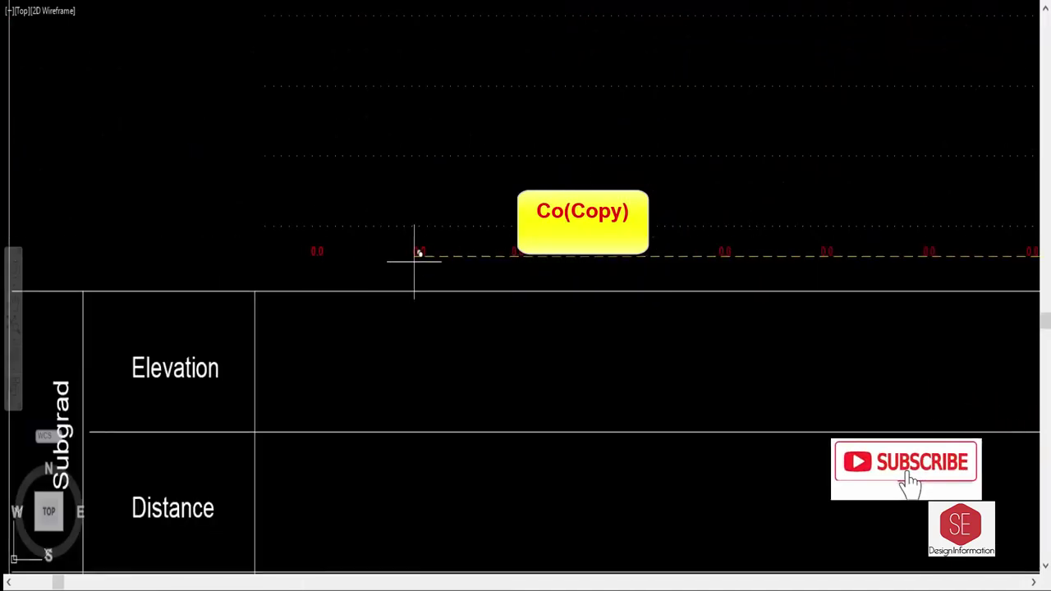
key("Escape")
Edit three 0.0 labels to distances rising in steps of 10.
double_click(815, 283)
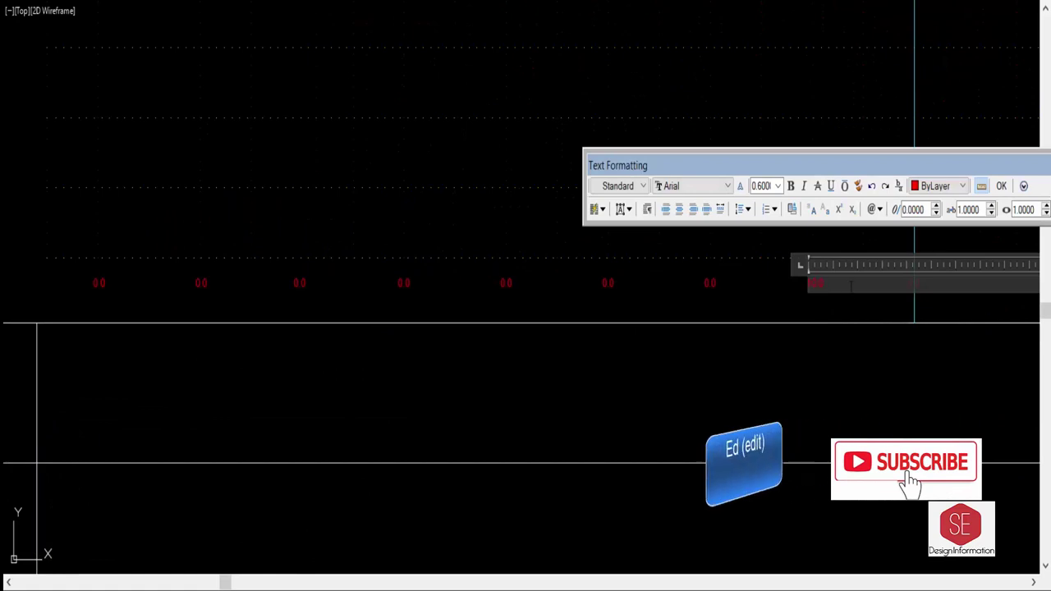
left_click(649, 298)
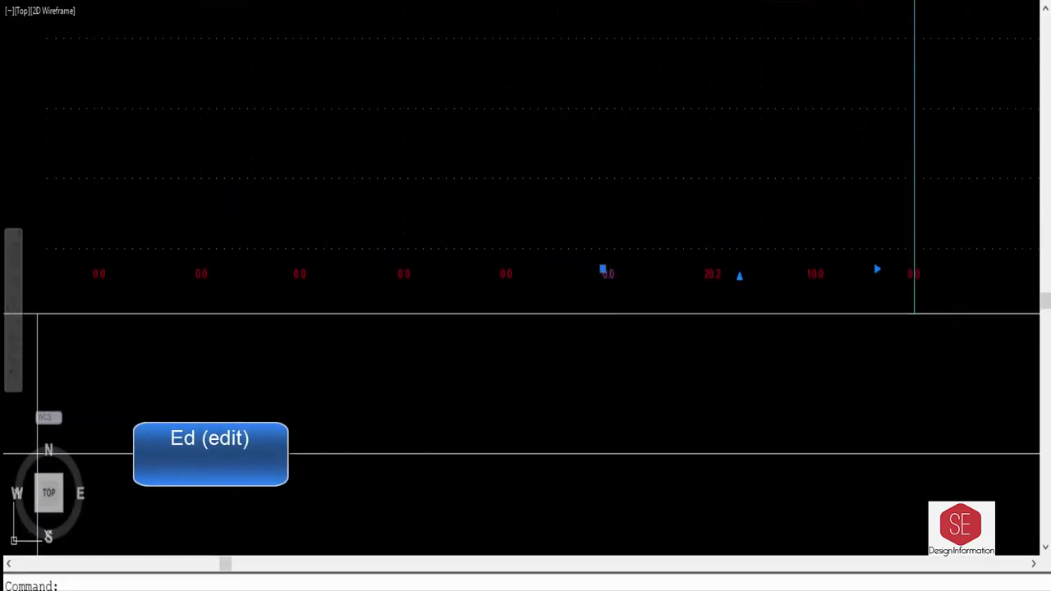
double_click(608, 273)
left_click(483, 271)
double_click(506, 279)
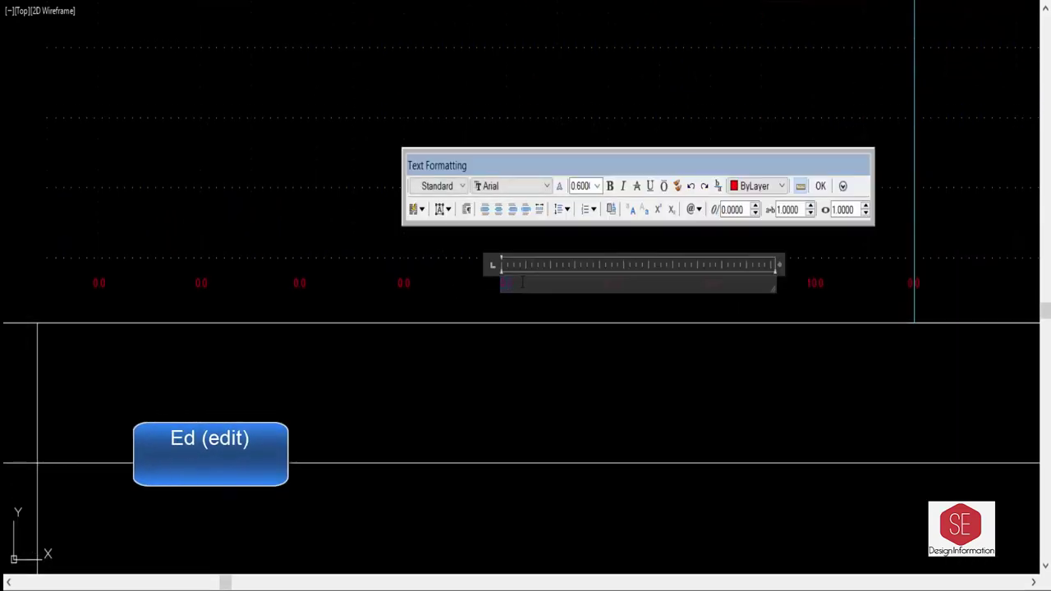
left_click(666, 332)
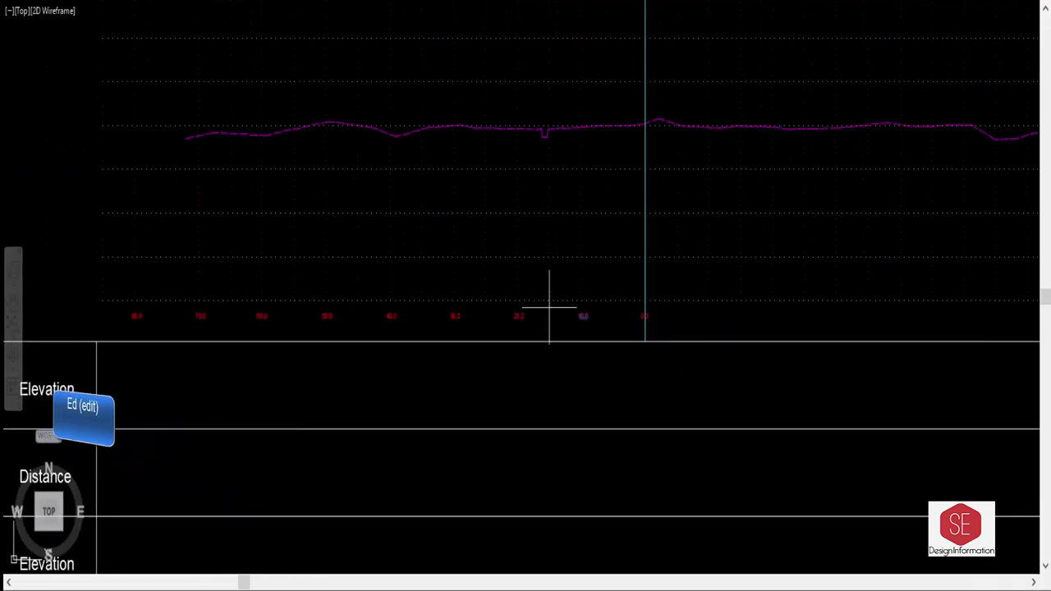
Mirror the distance labels across the centreline with MI.
type("mi")
key("Return")
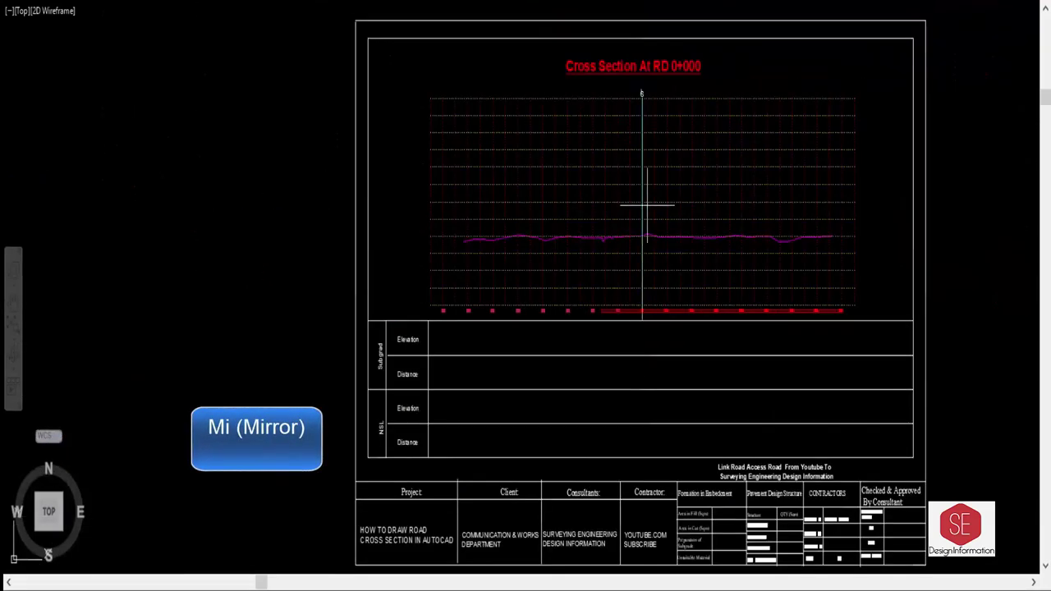
right_click(640, 93)
left_click(673, 107)
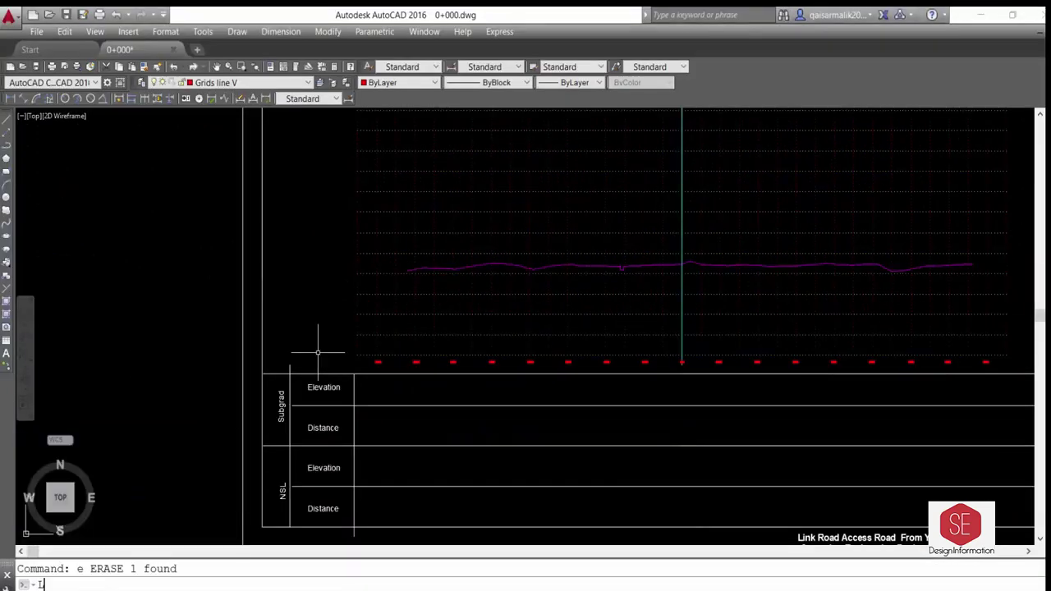
Draw a short line and read the grid bottom line's elevation with ID.
key("Return")
left_click(357, 355)
key("Return")
type("co")
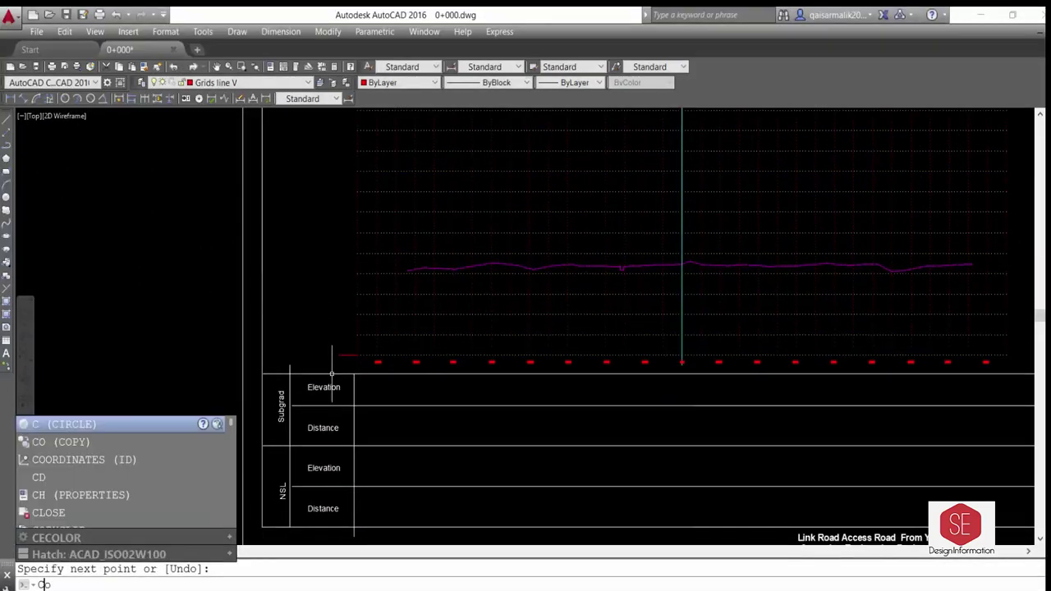
key("Return")
scroll(345, 362, "up", 4)
type("id")
key("Return")
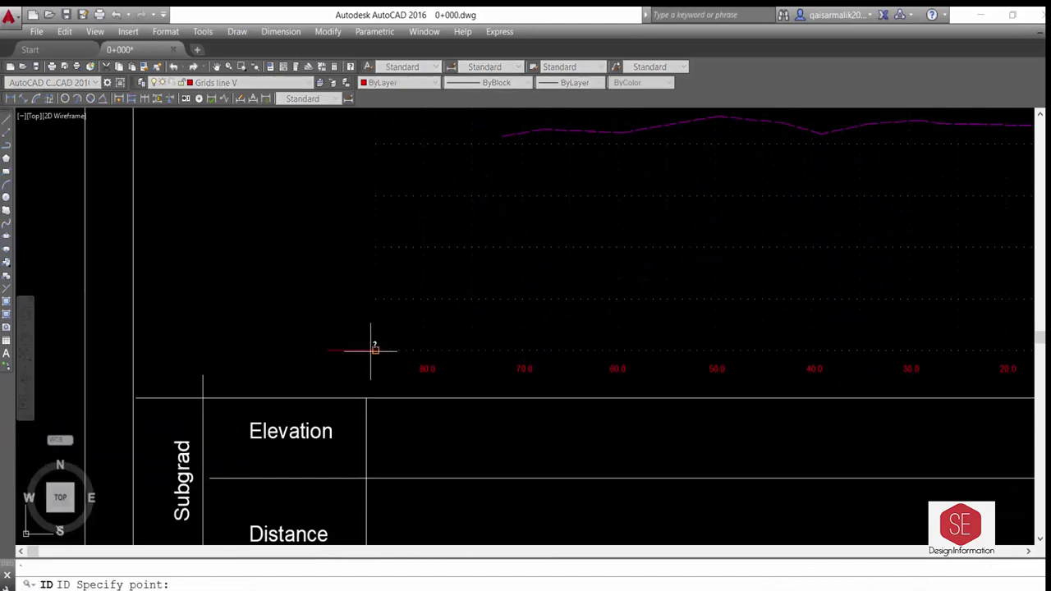
left_click(396, 468)
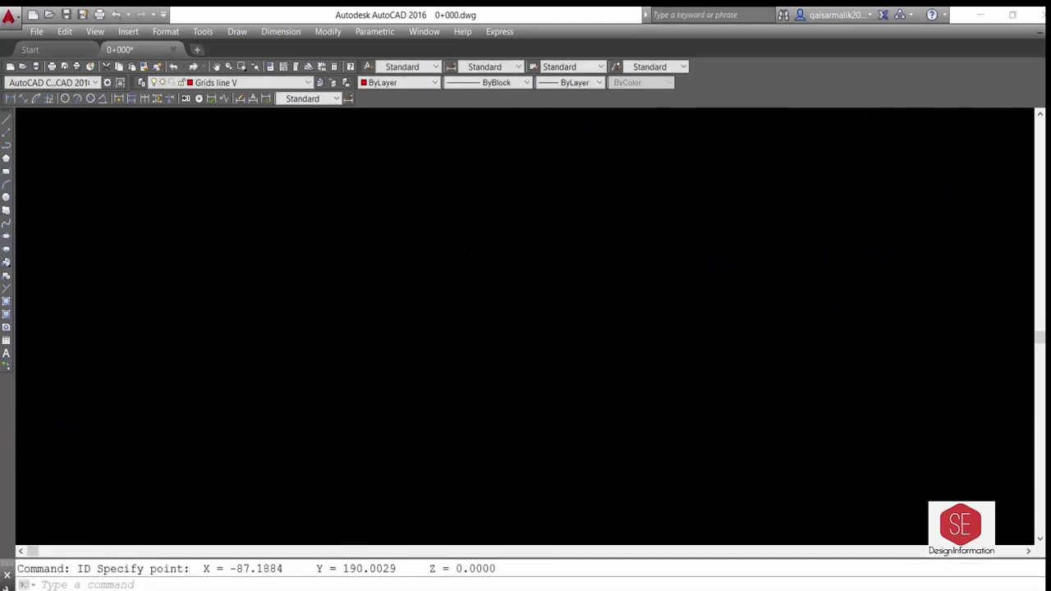
Copy a red label to the grid's left edge and change it to 190.00.
type("co")
key("Return")
left_click(364, 351)
key("Return")
left_click(368, 371)
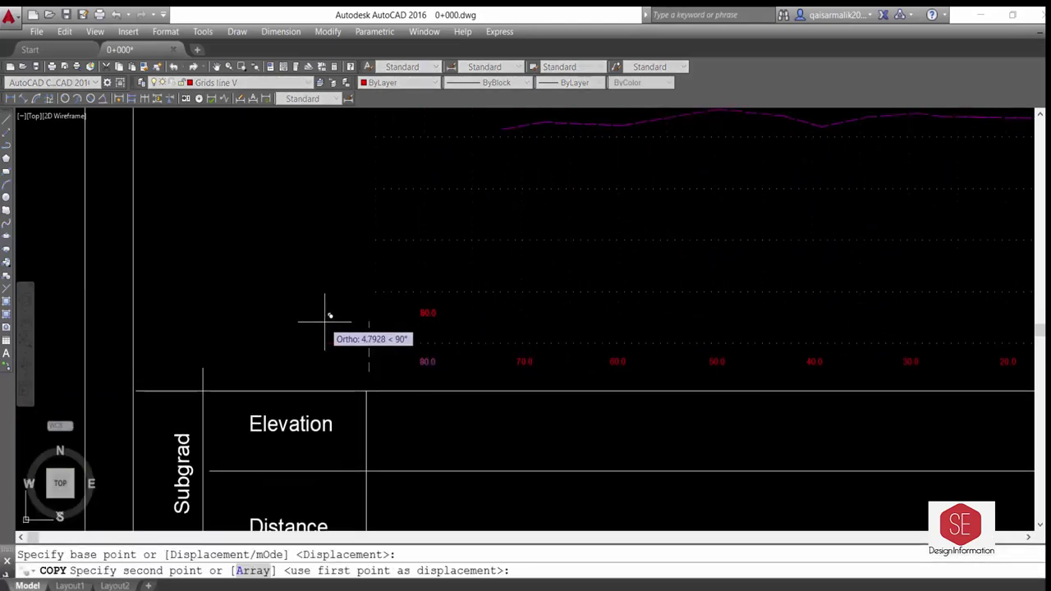
left_click(293, 345)
key("Escape")
double_click(355, 337)
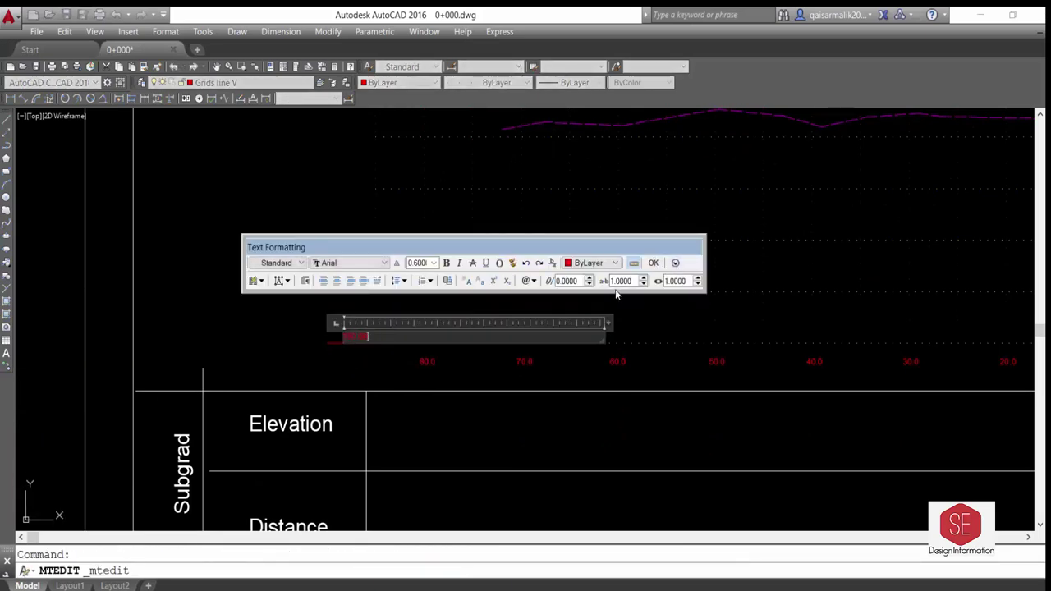
left_click(654, 263)
Copy the 190.00 label to two higher positions up the grid's left edge.
type("co")
key("Return")
left_click(333, 354)
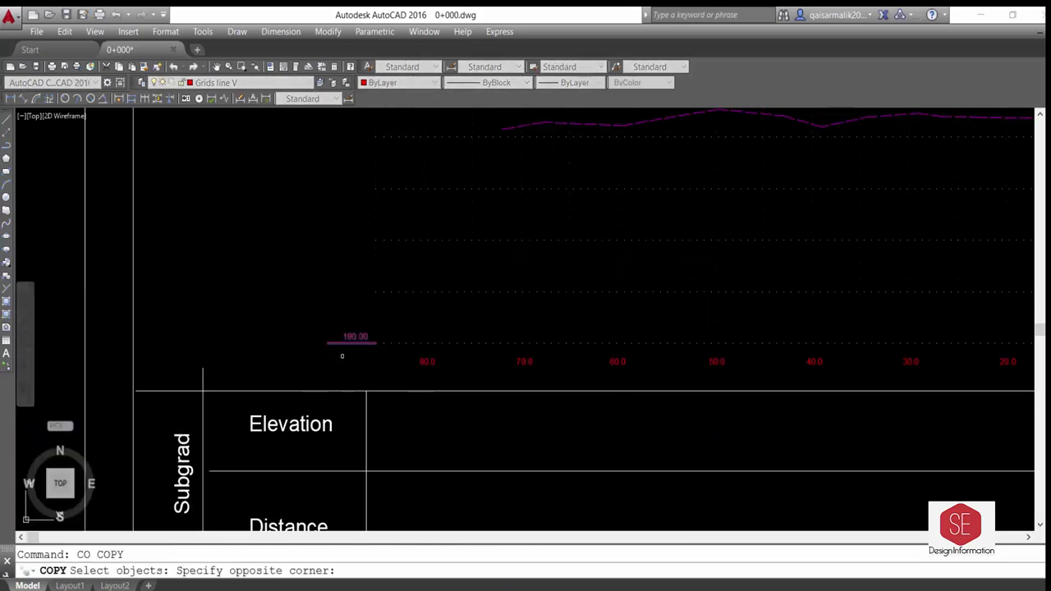
left_click(377, 329)
key("Return")
left_click(375, 342)
left_click(376, 233)
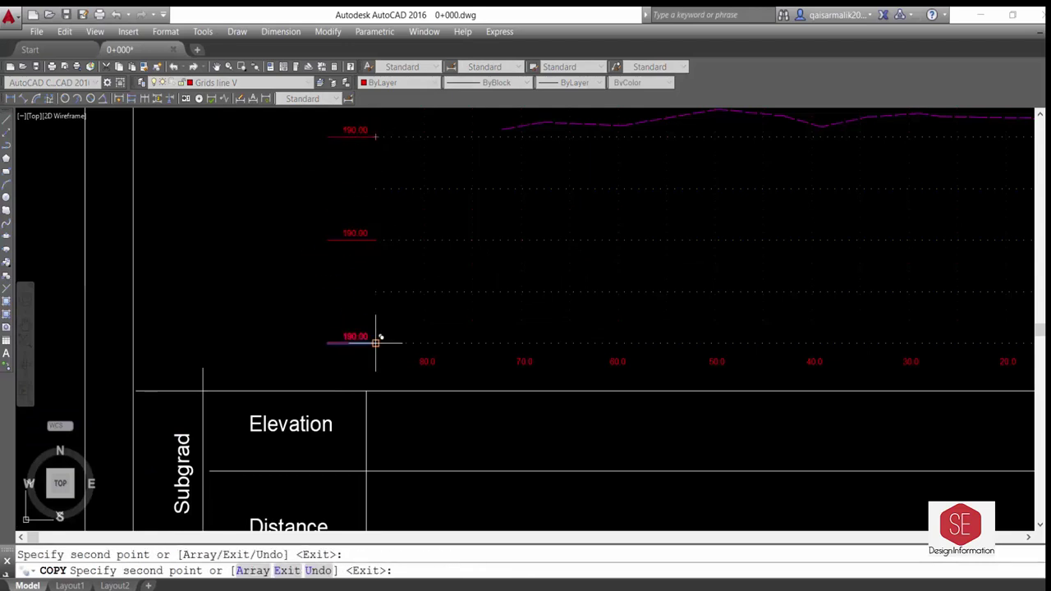
scroll(376, 342, "down", 2)
scroll(343, 318, "down", 2)
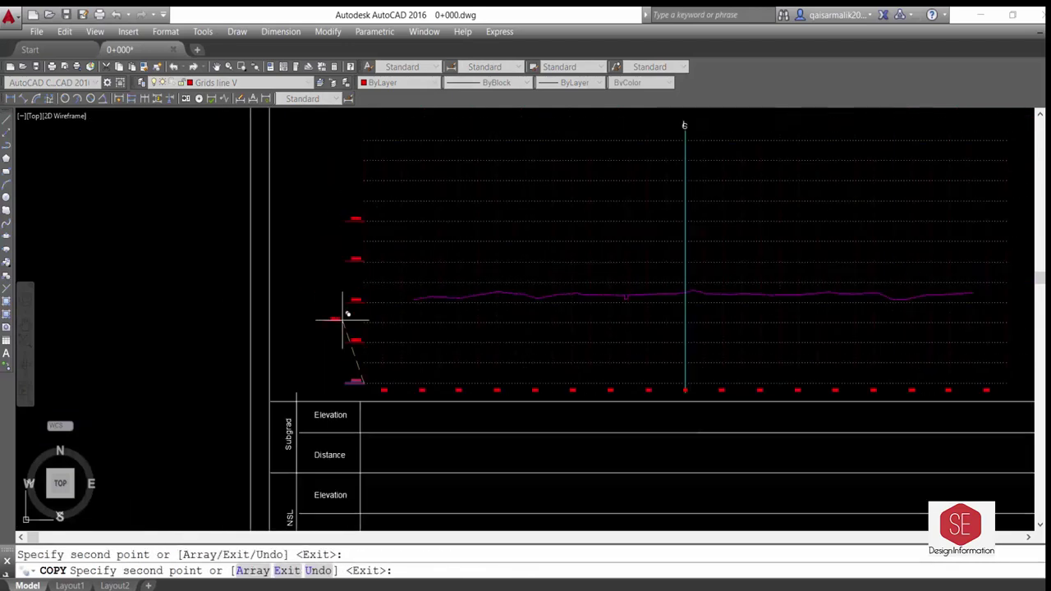
left_click(363, 140)
key("Return")
scroll(422, 364, "up", 3)
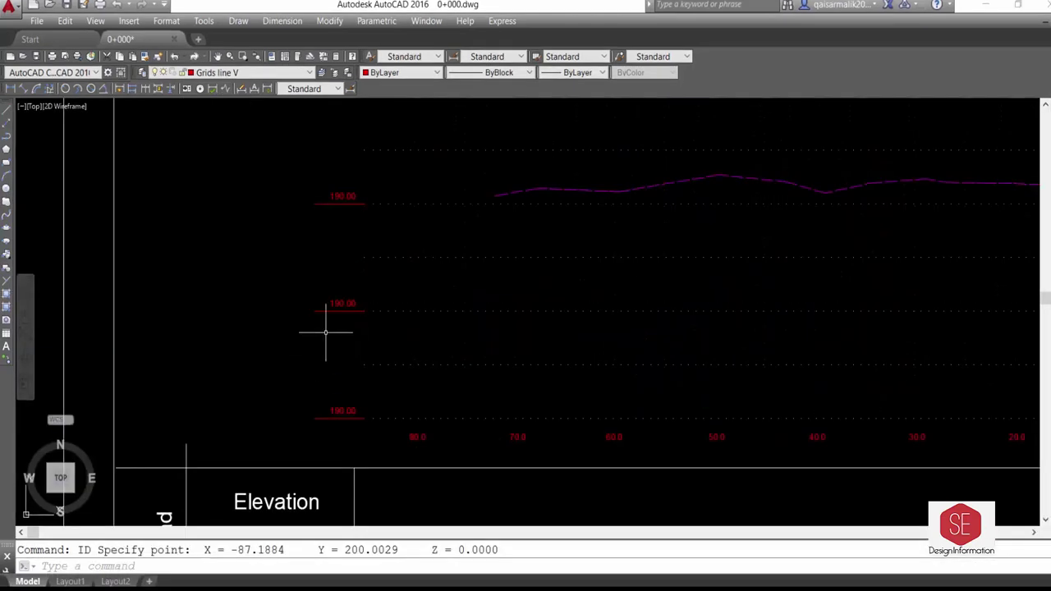
Change the copied labels to 200.0, 210.0 and 220.0.
double_click(312, 285)
left_click(312, 285)
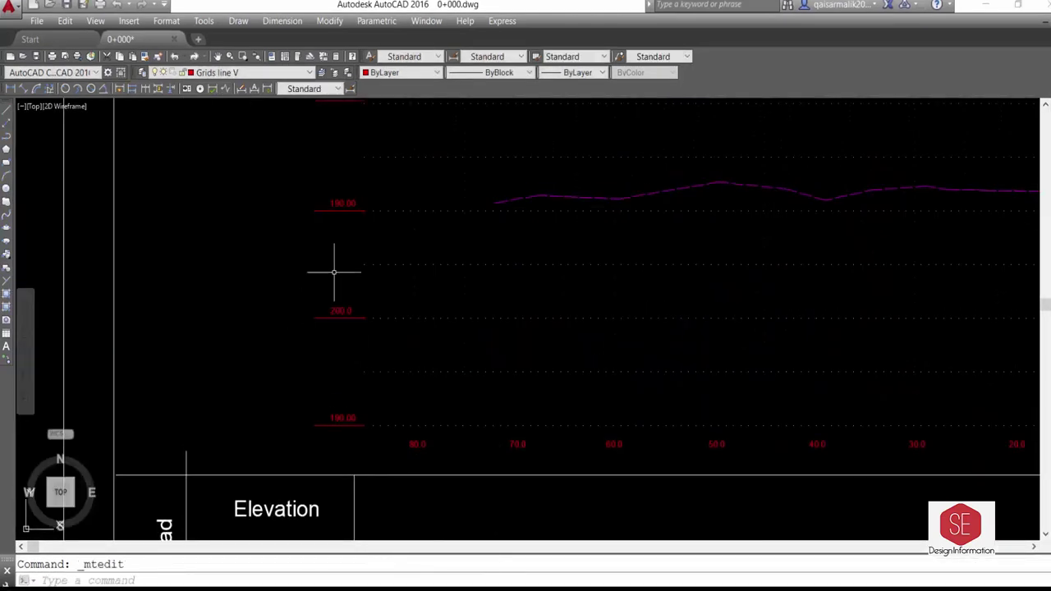
double_click(348, 202)
left_click(168, 207)
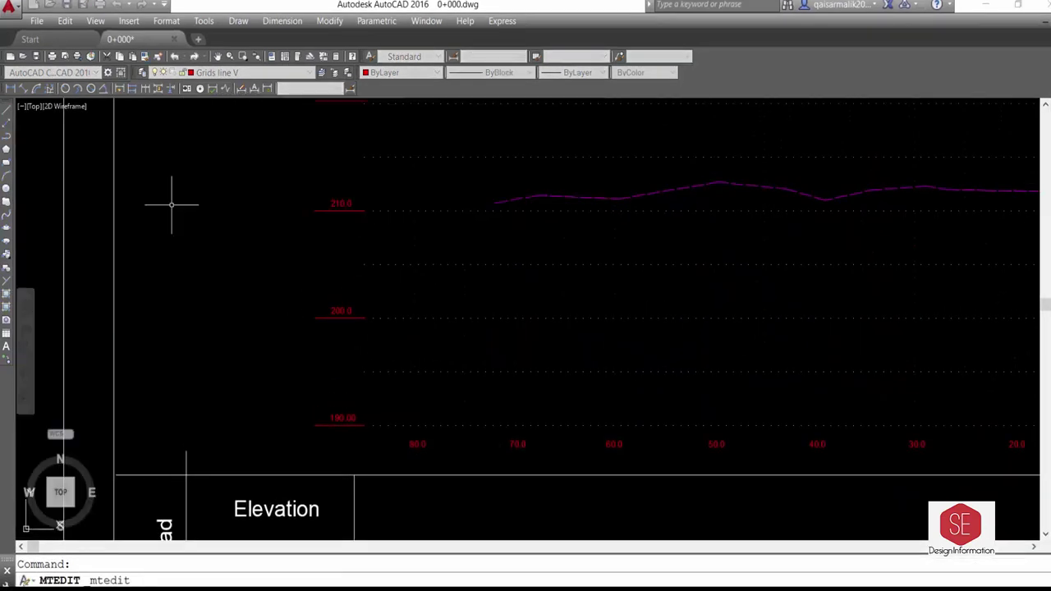
scroll(364, 192, "down", 2)
scroll(356, 189, "up", 4)
left_click(356, 190)
double_click(355, 190)
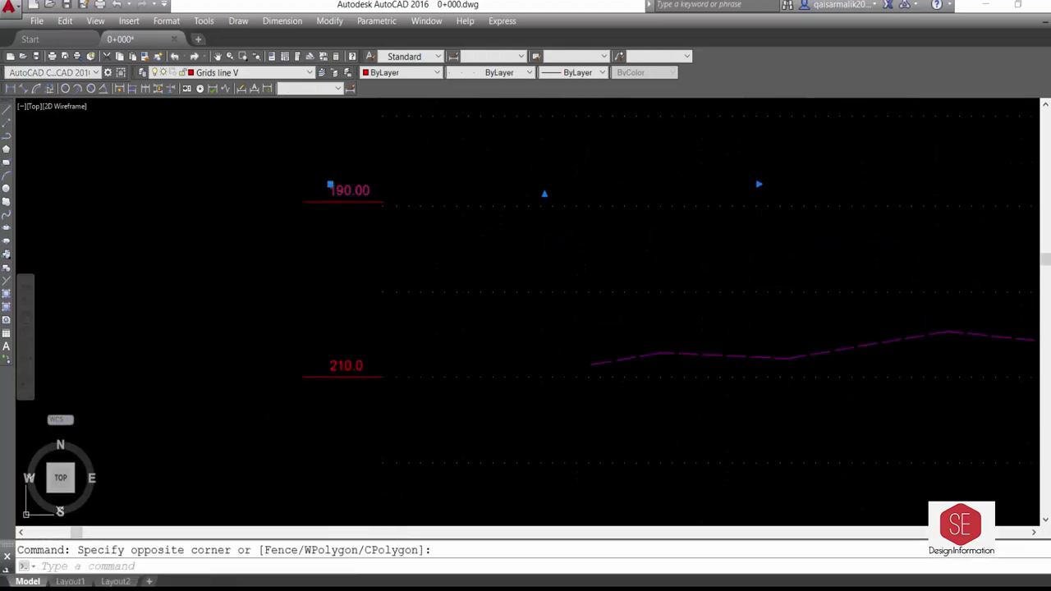
left_click(30, 205)
Edit the two topmost labels to continue the elevations in steps of 10.
left_click(280, 164)
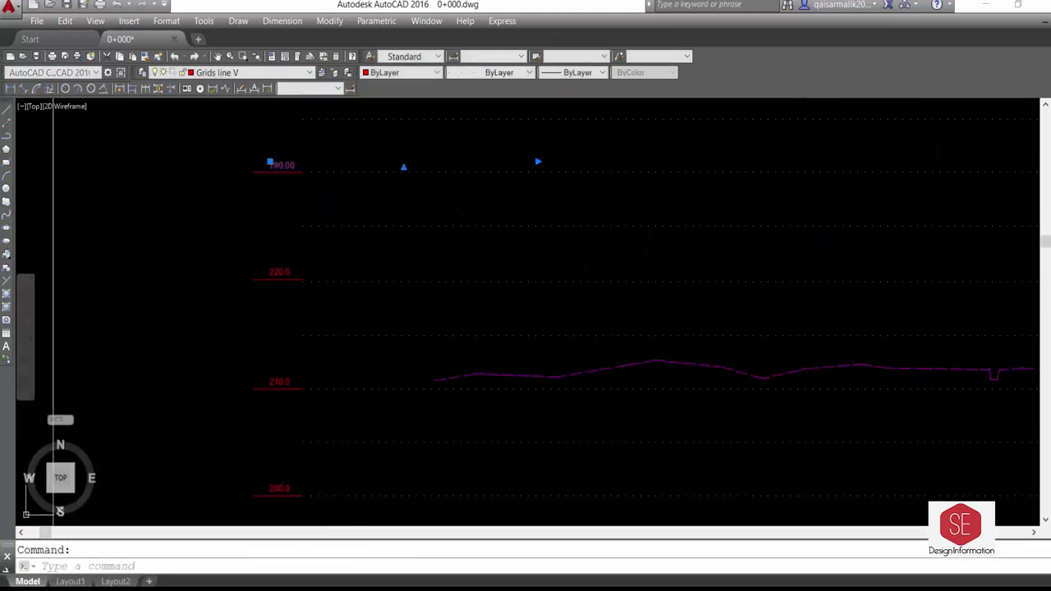
double_click(279, 165)
left_click(225, 181)
scroll(305, 122, "down", 2)
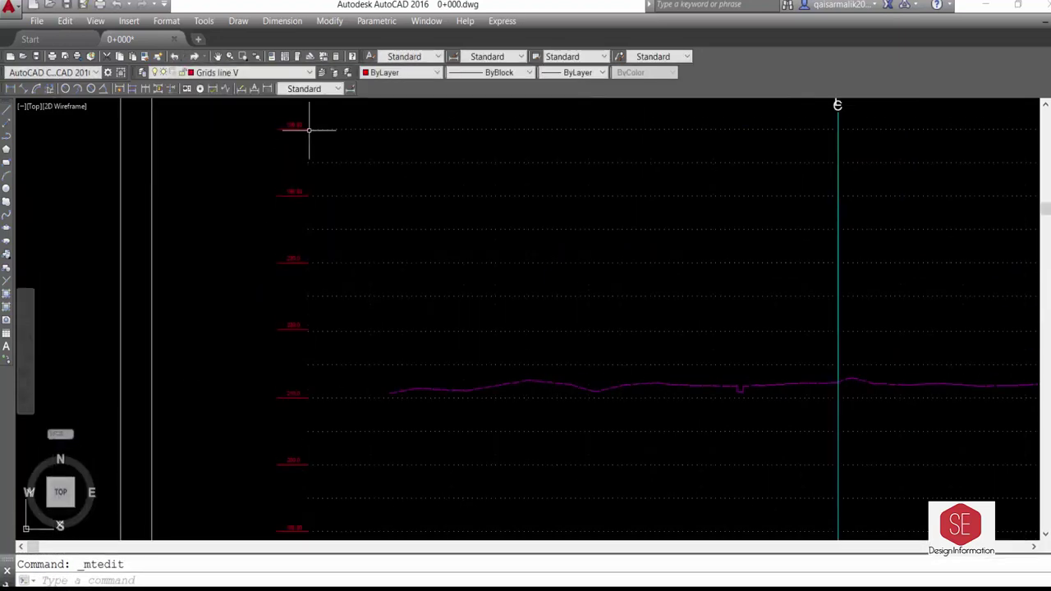
double_click(296, 124)
left_click(315, 393)
scroll(315, 392, "down", 2)
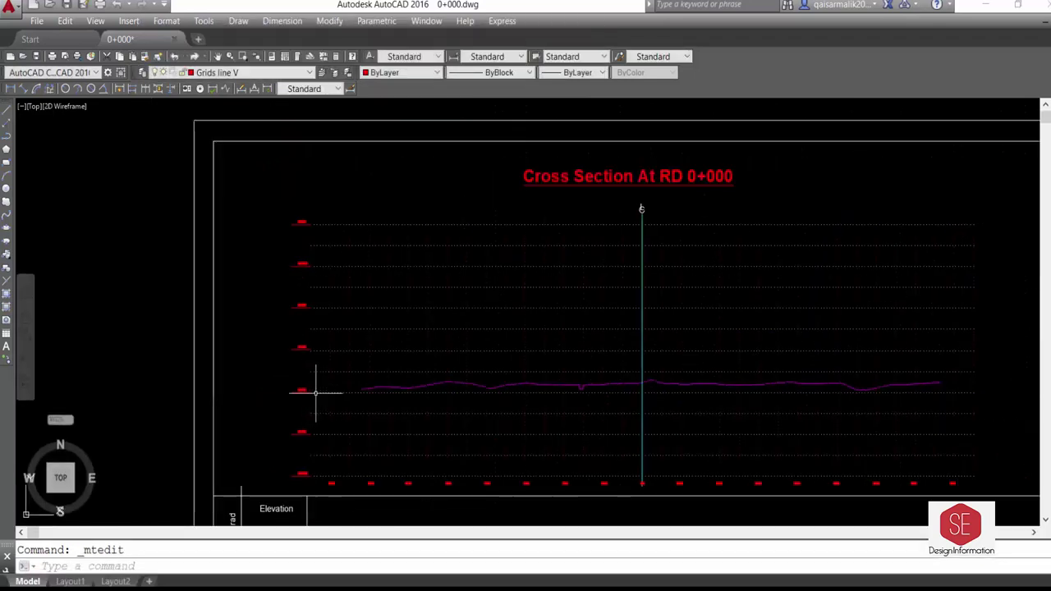
scroll(310, 469, "up", 2)
scroll(343, 458, "down", 2)
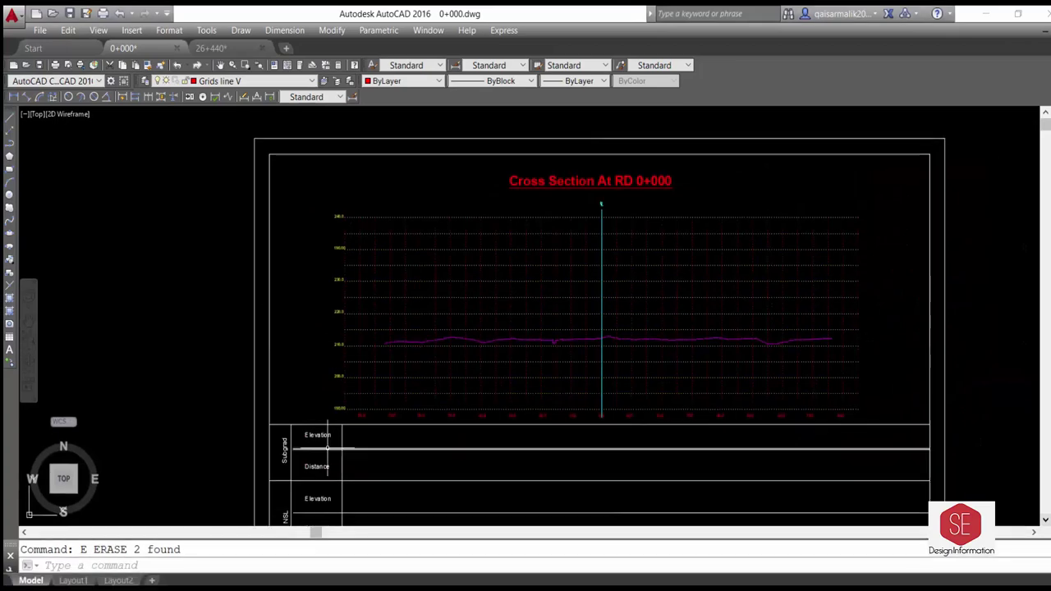
Copy the Elevation label beside the grid and change it to 0+000.
type("co")
key("Return")
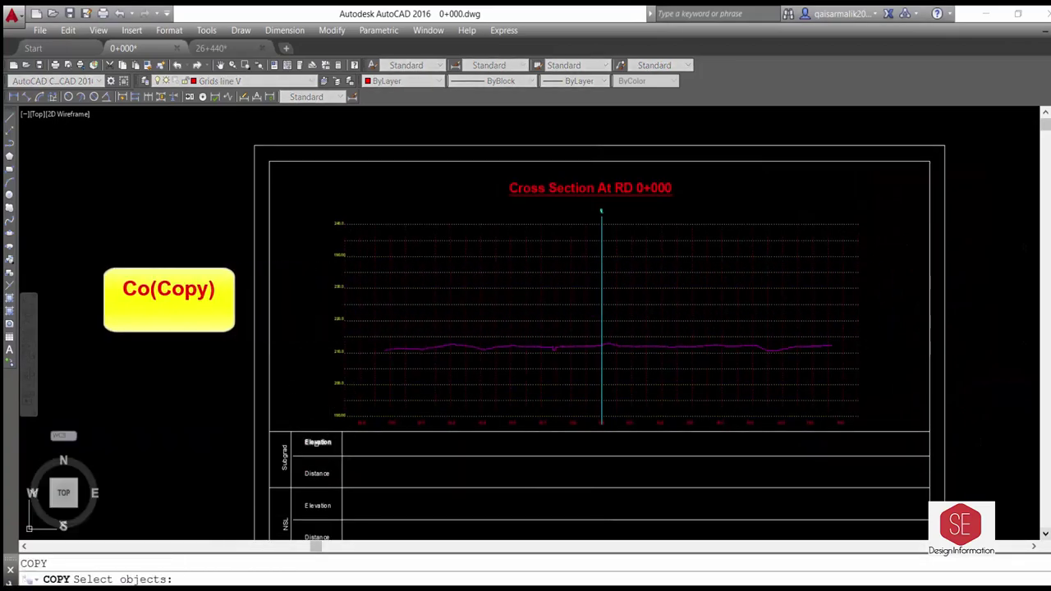
left_click(318, 441)
key("Return")
left_click(312, 396)
left_click(298, 261)
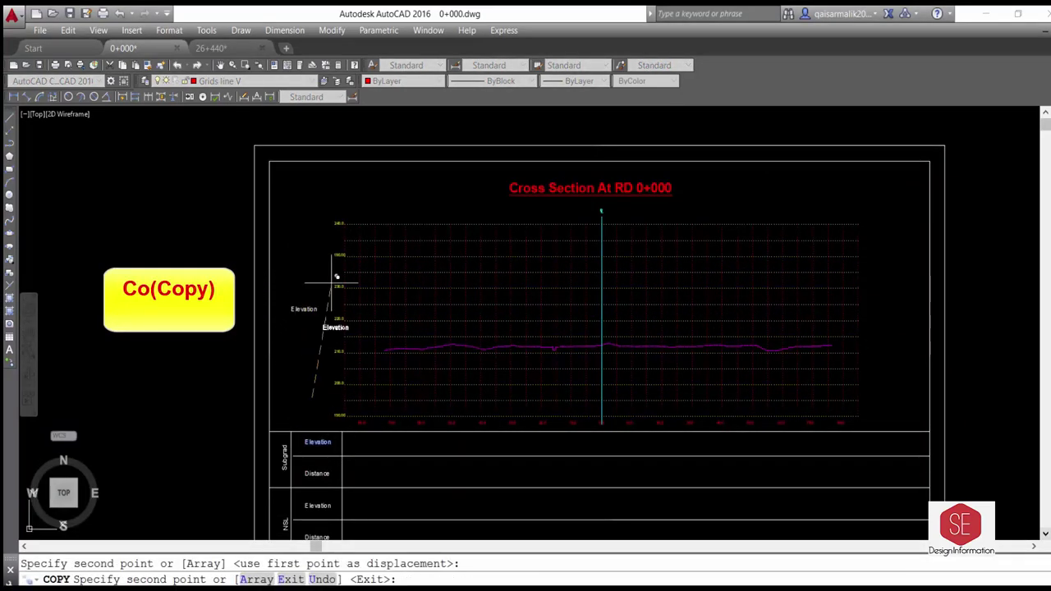
key("Escape")
double_click(304, 303)
type("0+000")
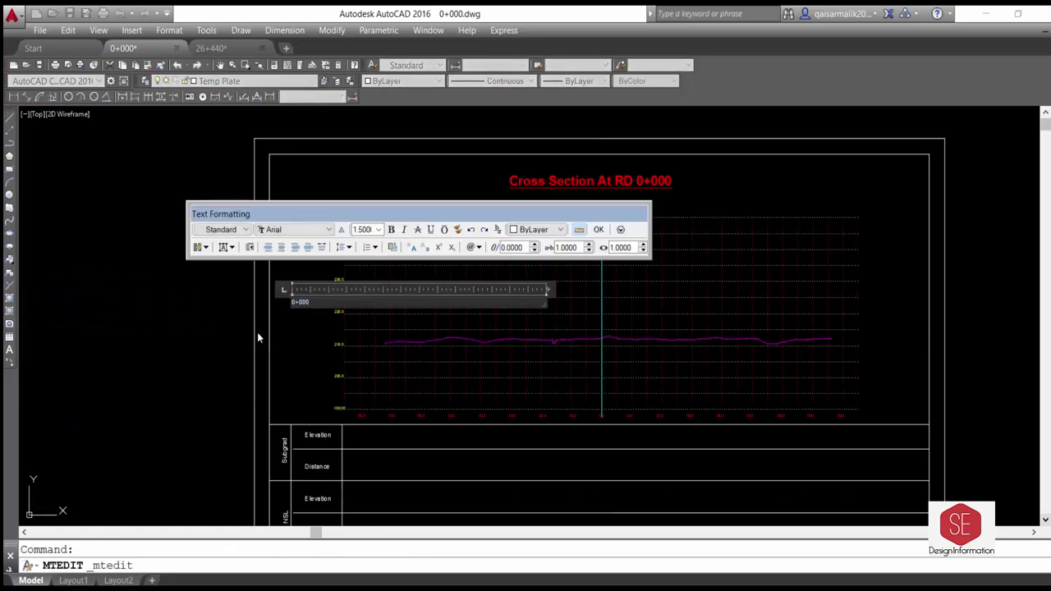
left_click(257, 338)
Draw a circle around the 0+000 station label.
type("c")
key("Return")
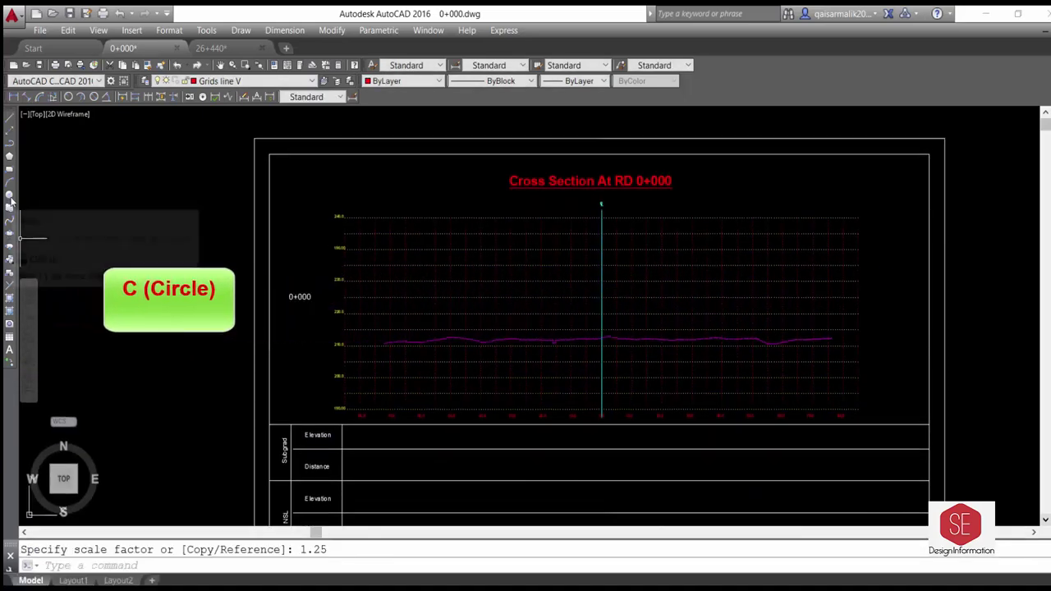
left_click(301, 296)
scroll(295, 294, "up", 3)
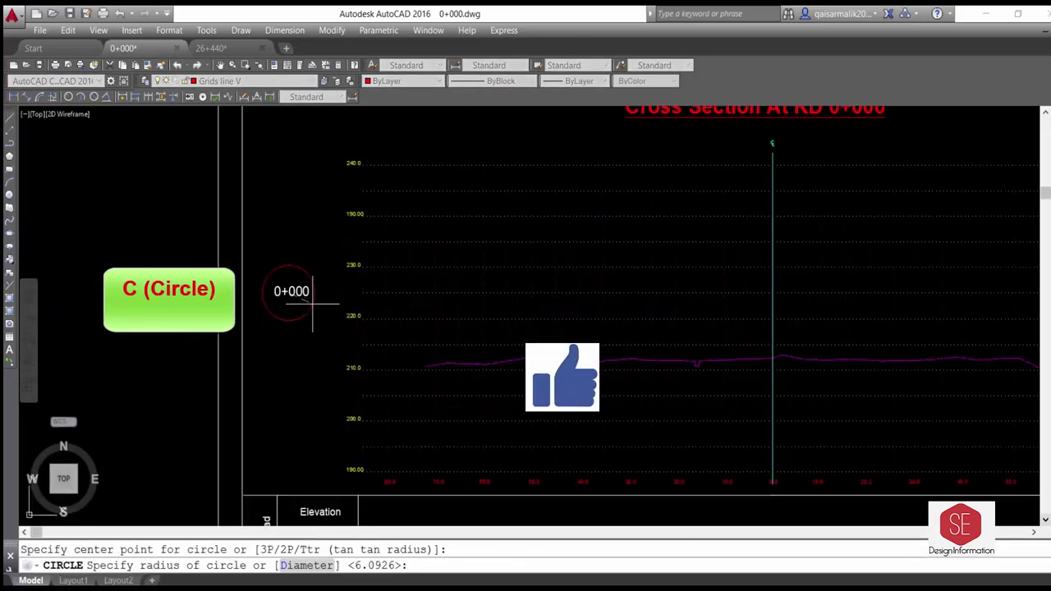
left_click(318, 292)
key("Escape")
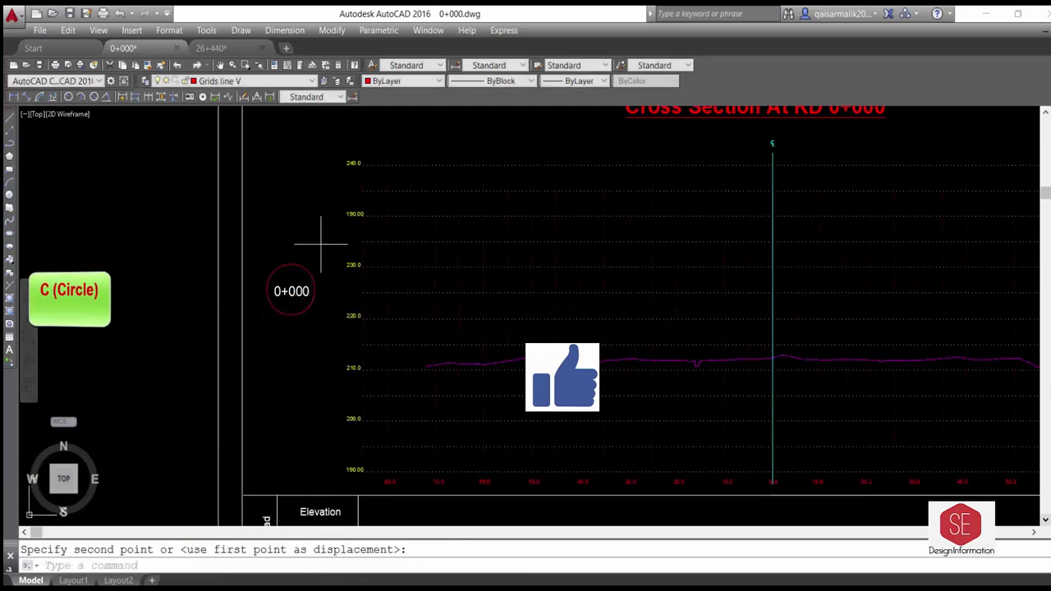
Make the 0+000 station circle yellow.
left_click_drag(321, 228, 271, 332)
left_click(403, 80)
left_click(383, 121)
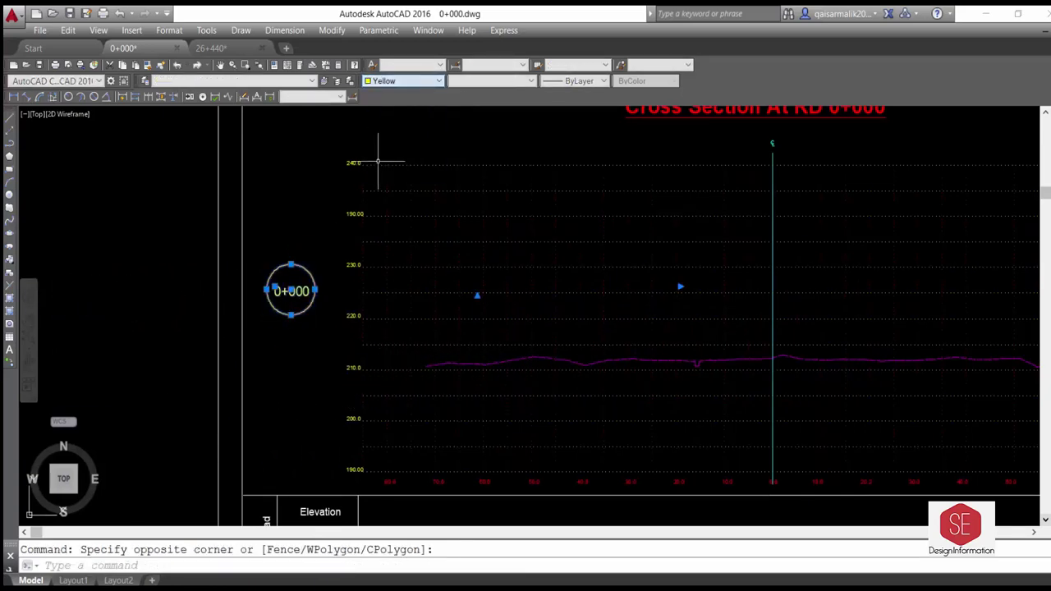
key("Escape")
Copy the 0+000 circle with Ortho on to the sheet's right side.
type("cond po")
key("Return")
left_click_drag(323, 235, 268, 356)
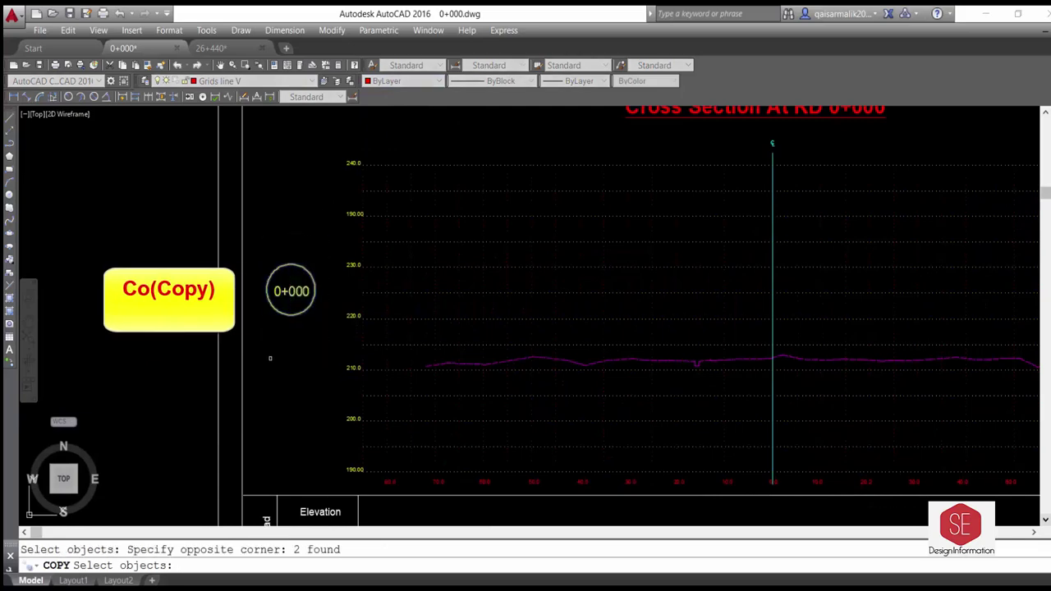
key("Return")
scroll(279, 355, "down", 3)
left_click(278, 355)
key("F8")
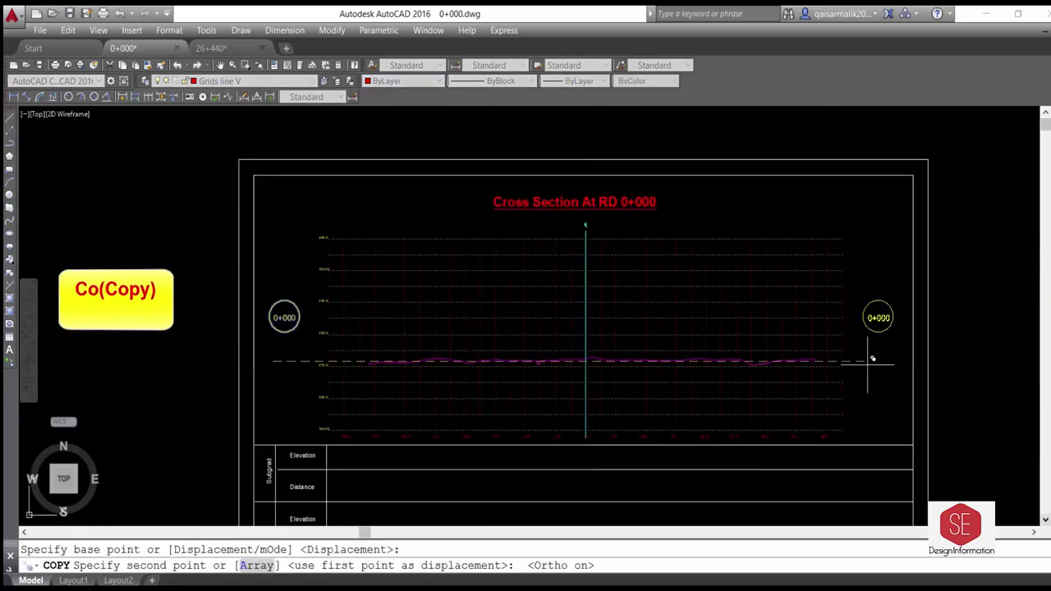
left_click(866, 376)
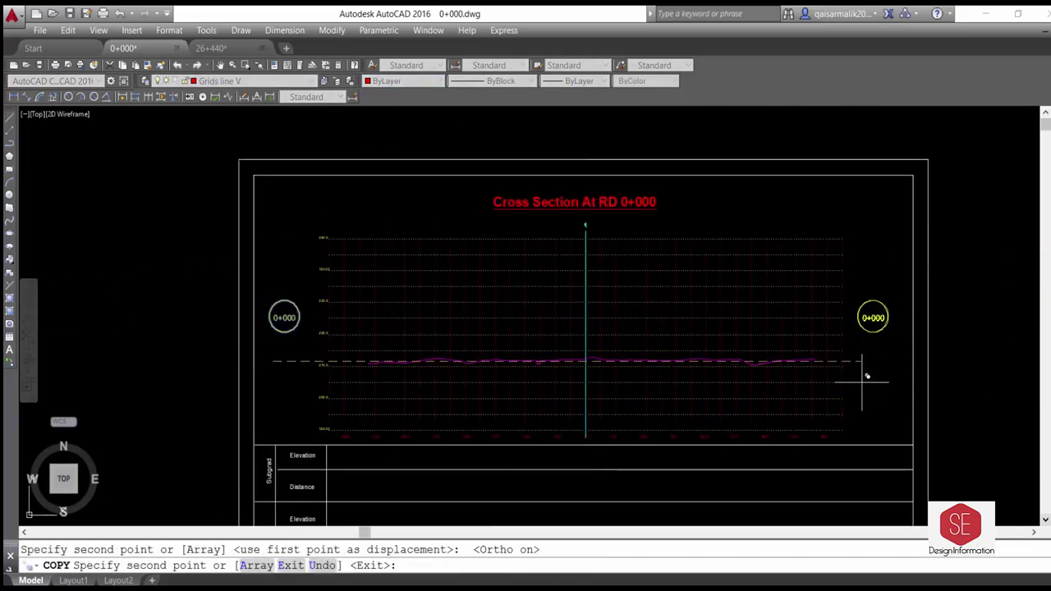
key("Escape")
scroll(648, 311, "down", 2)
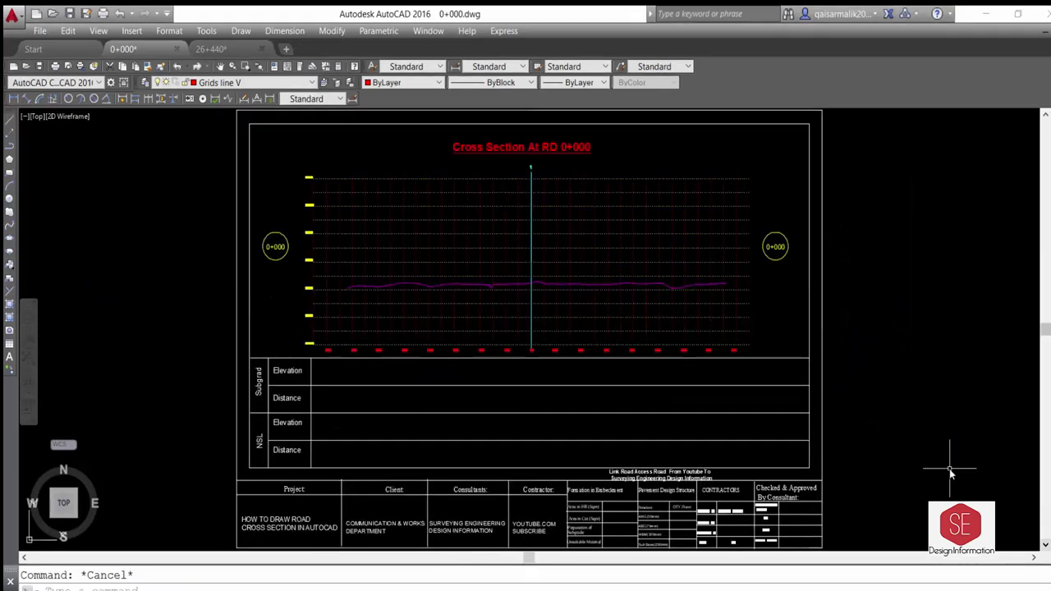
Select the ground profile line, then clear the selection.
scroll(544, 282, "up", 5)
left_click(558, 277)
scroll(557, 294, "down", 5)
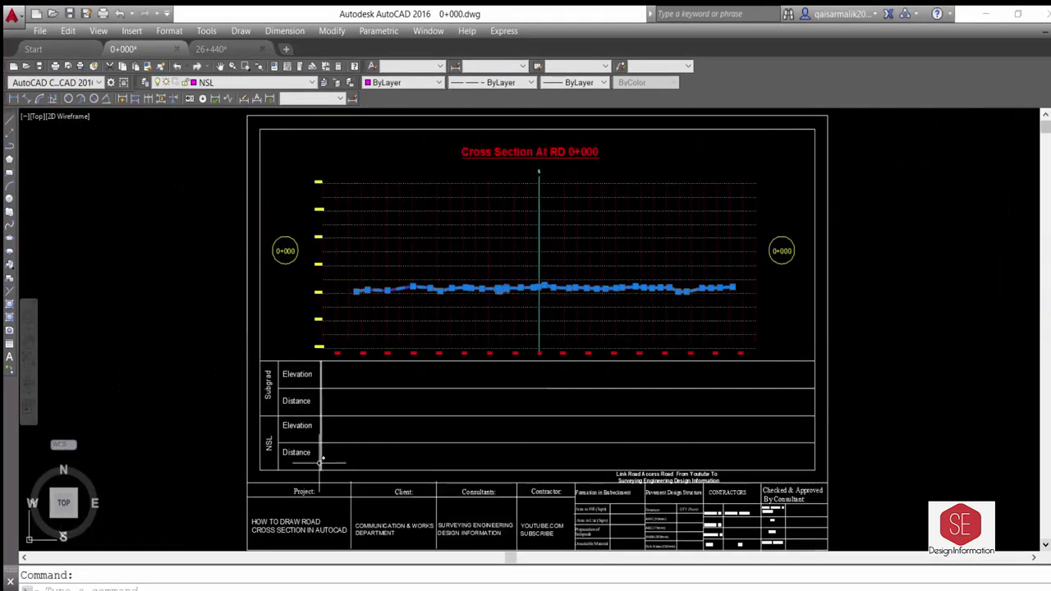
key("Escape")
Use APPLOAD's Startup Suite to find XYZ in Lisp For Cross Section and open it in Notepad.
type("ap")
key("Return")
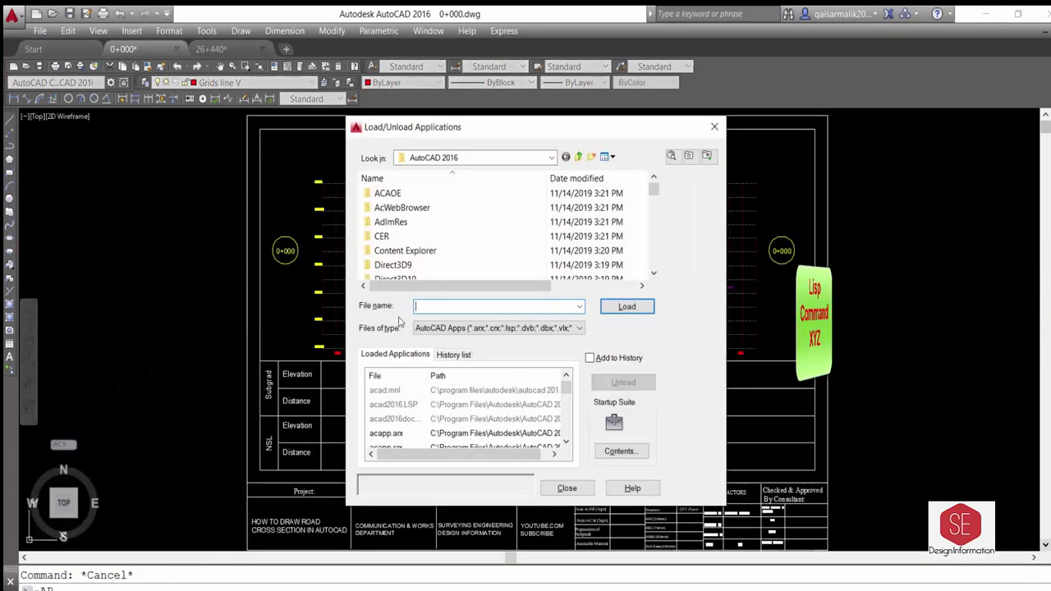
left_click(618, 451)
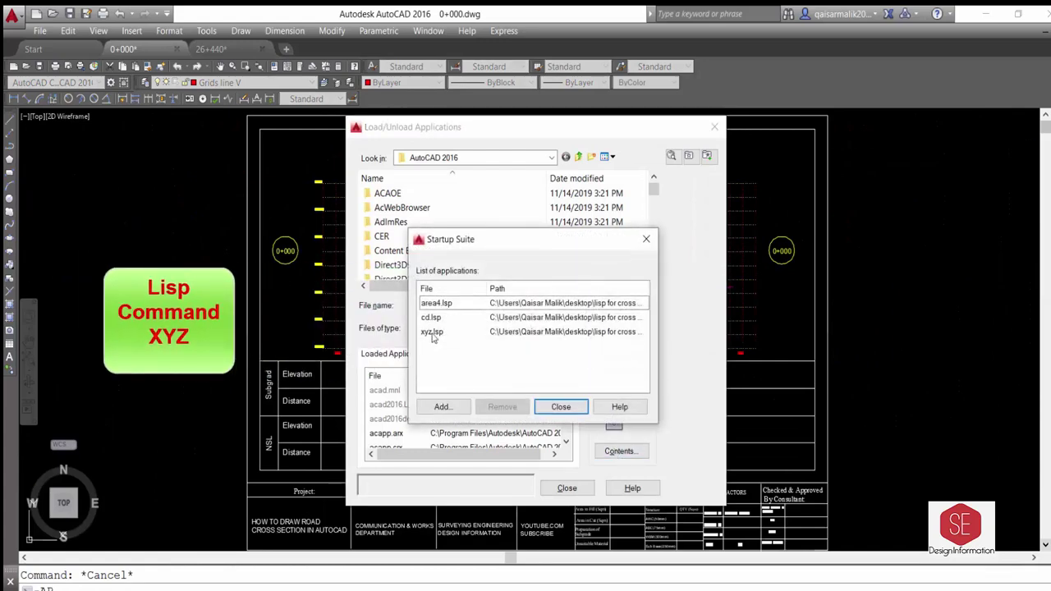
left_click(434, 334)
left_click(441, 406)
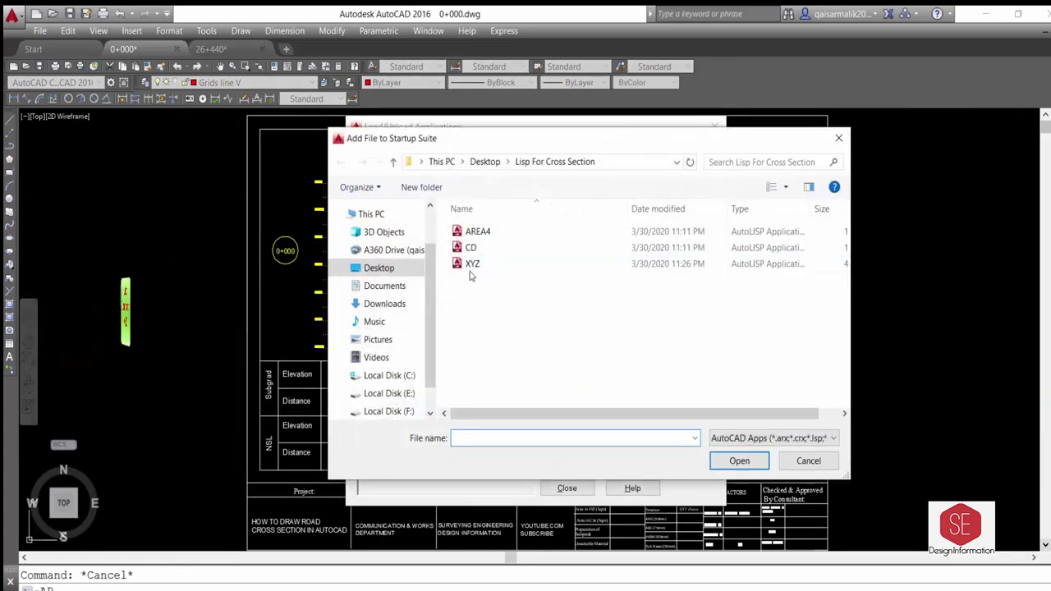
left_click(472, 264)
right_click(471, 264)
left_click(498, 301)
Change the XYZ routine's httt text height in Notepad and close the file.
scroll(448, 254, "down", 10)
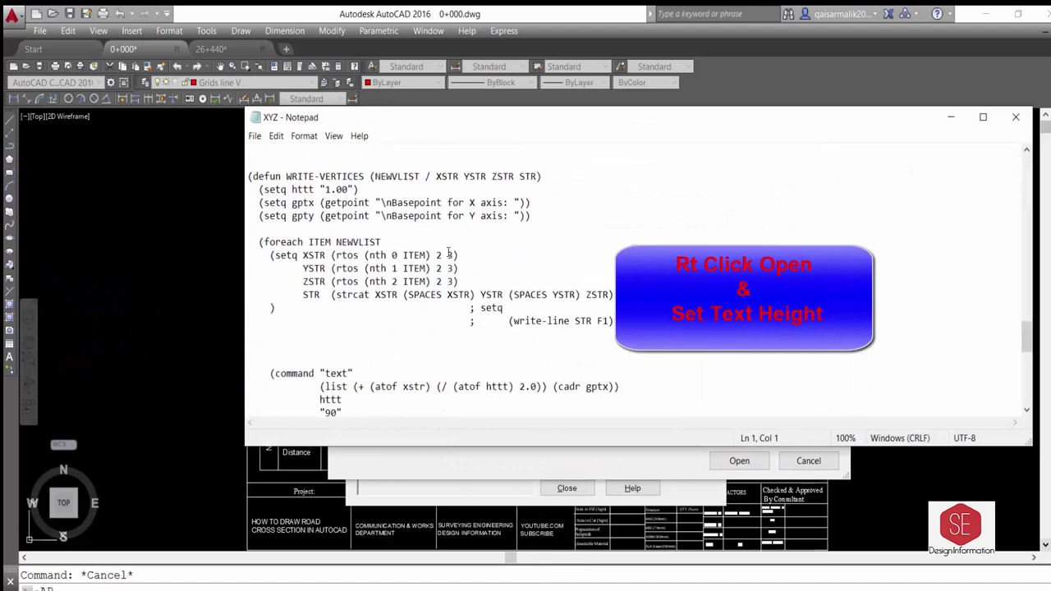
scroll(448, 254, "up", 1)
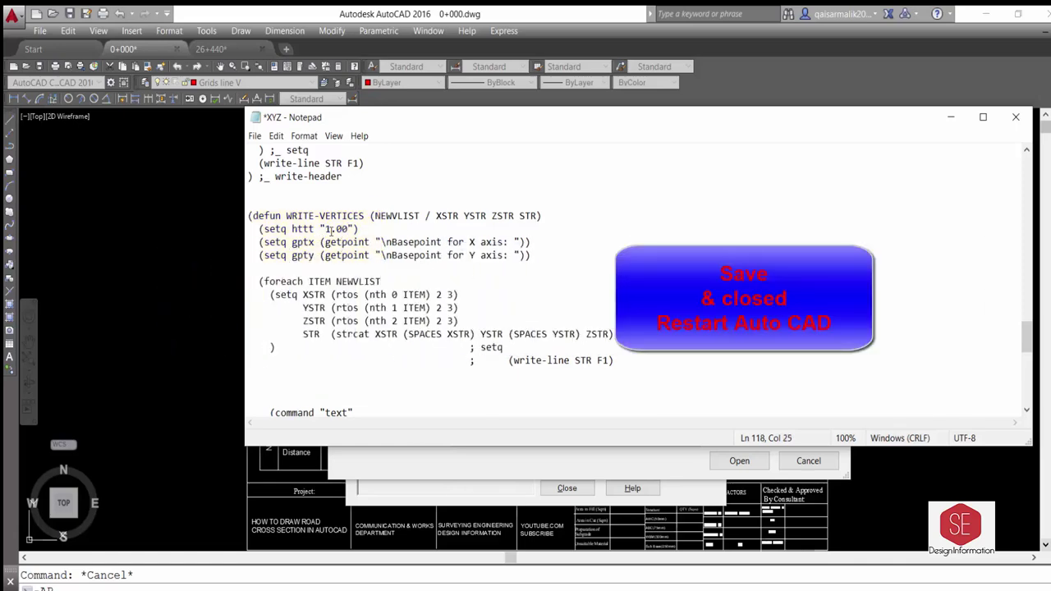
left_click(1016, 116)
Save the XYZ edit, add XYZ to the Startup Suite and close APPLOAD.
left_click(563, 340)
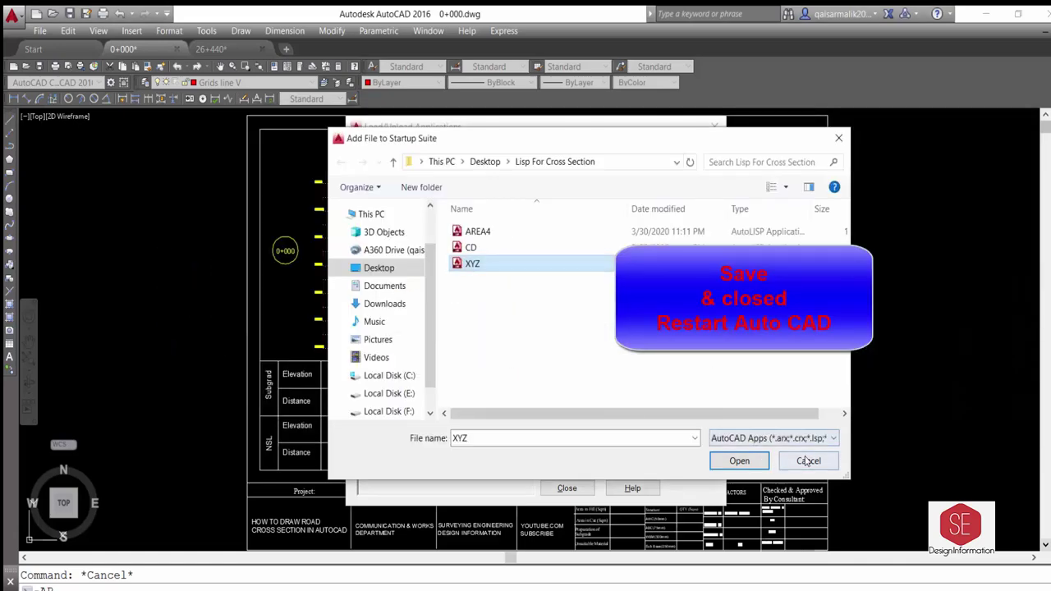
left_click(739, 460)
left_click(560, 407)
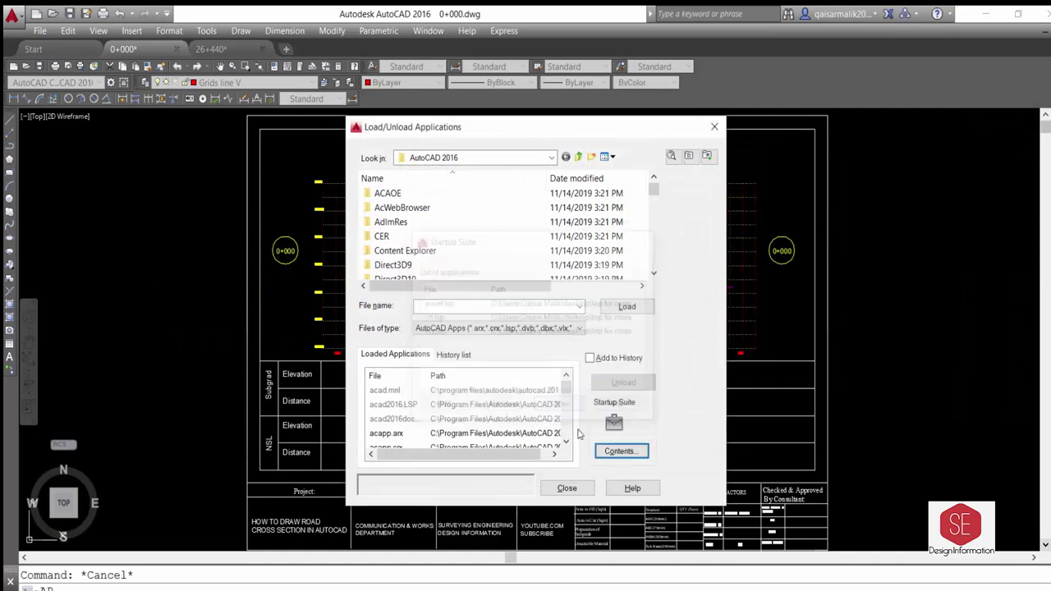
left_click(566, 487)
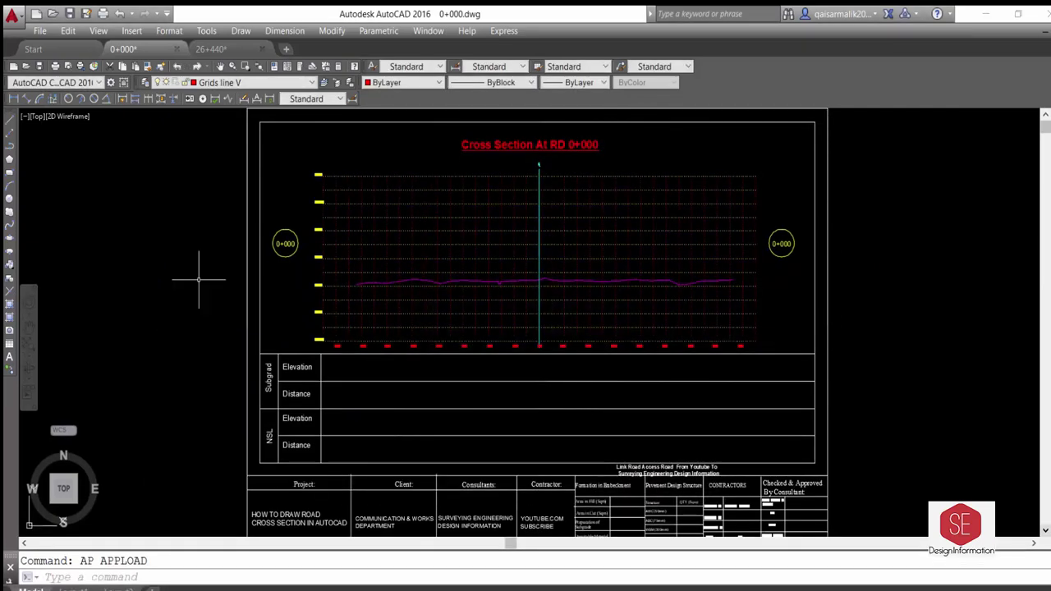
On layer NSL, run XYZ on the ground profile line and pick the table base point.
left_click(209, 83)
left_click(215, 154)
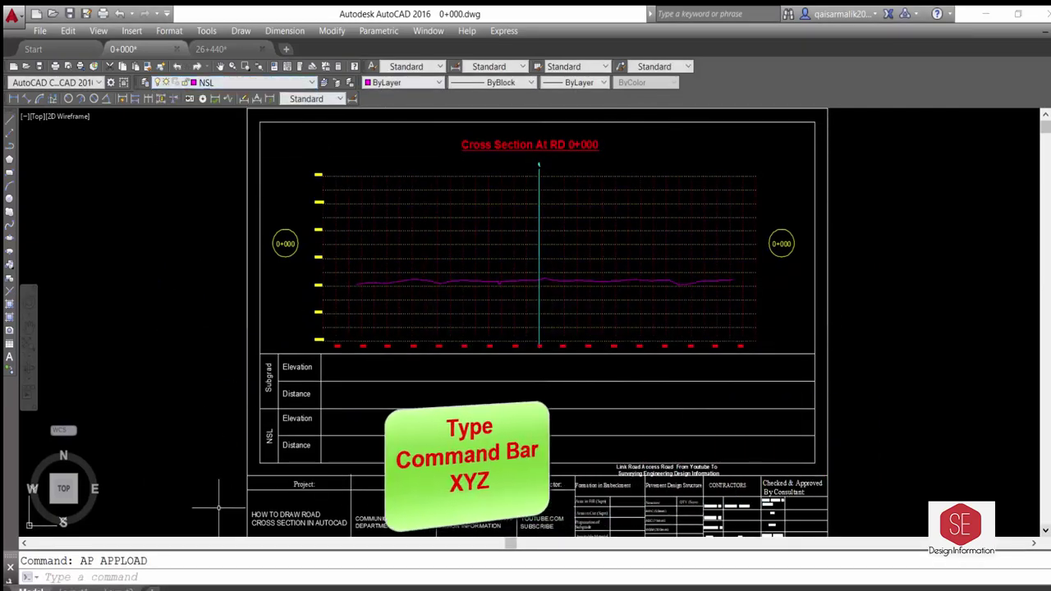
left_click(164, 577)
type("XYZ")
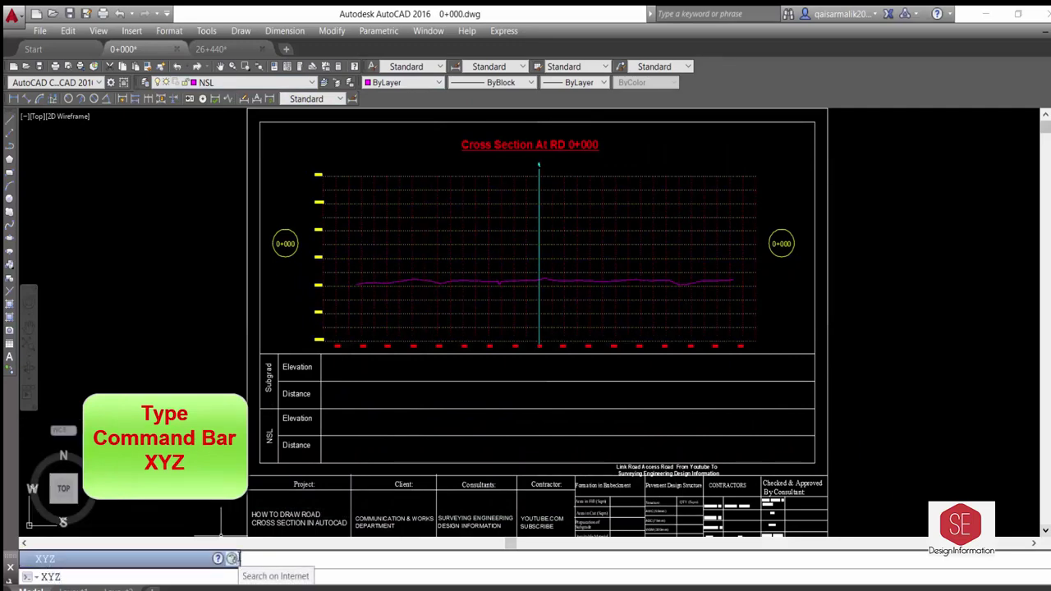
key("Return")
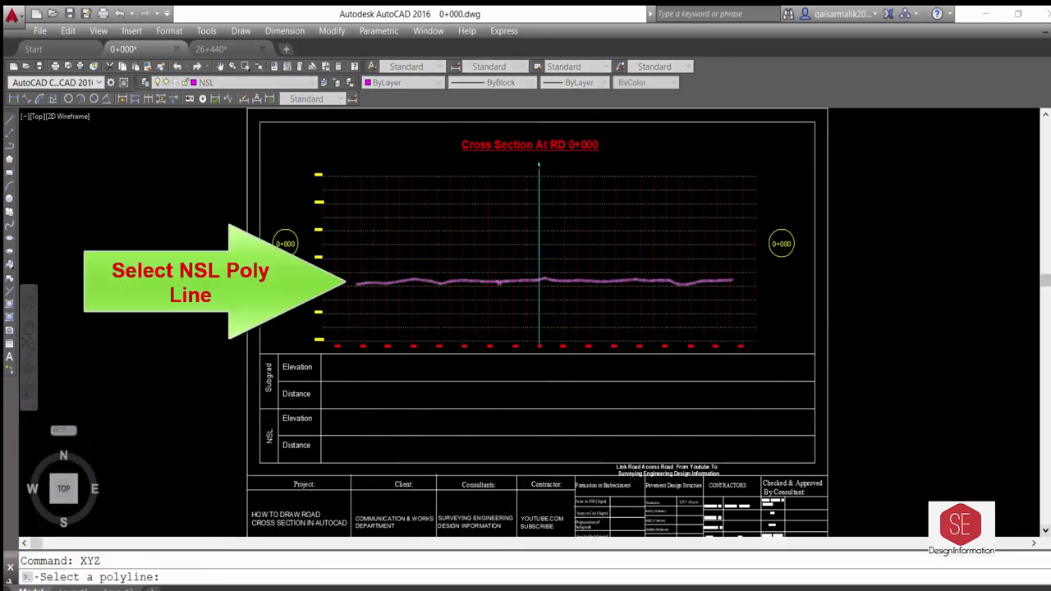
left_click(499, 283)
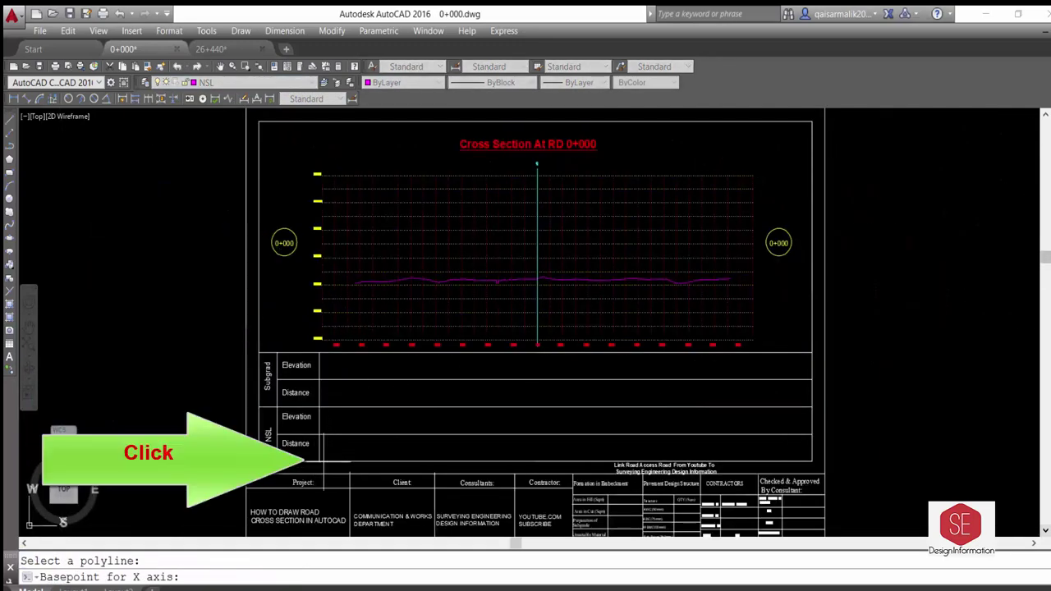
left_click(318, 453)
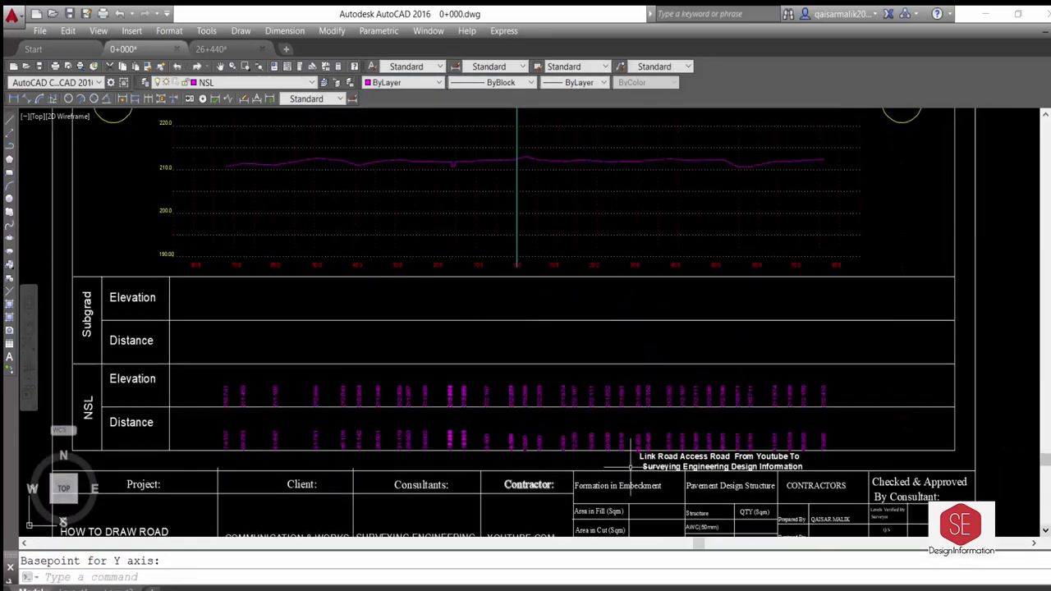
Move the generated NSL value labels toward the Elevation and Distance rows.
type("m")
key("Return")
left_click(202, 374)
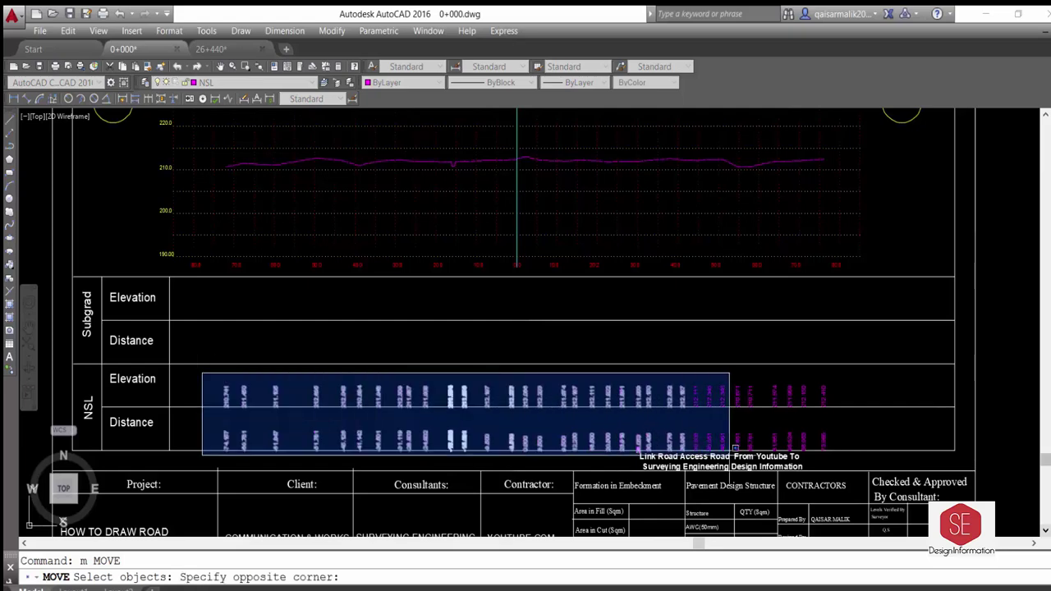
left_click(852, 437)
key("Return")
left_click(859, 420)
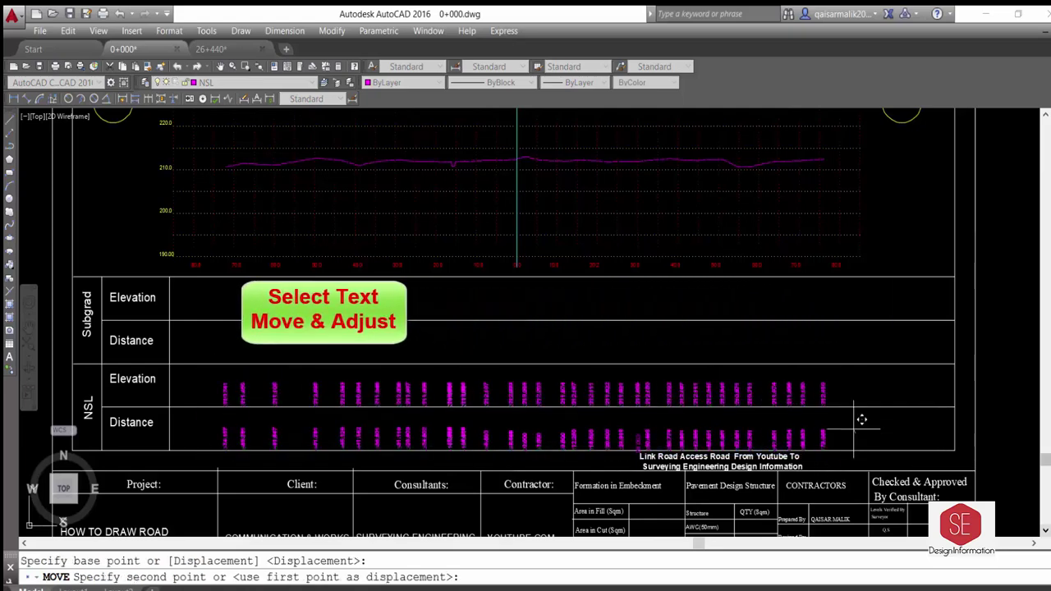
scroll(424, 437, "up", 5)
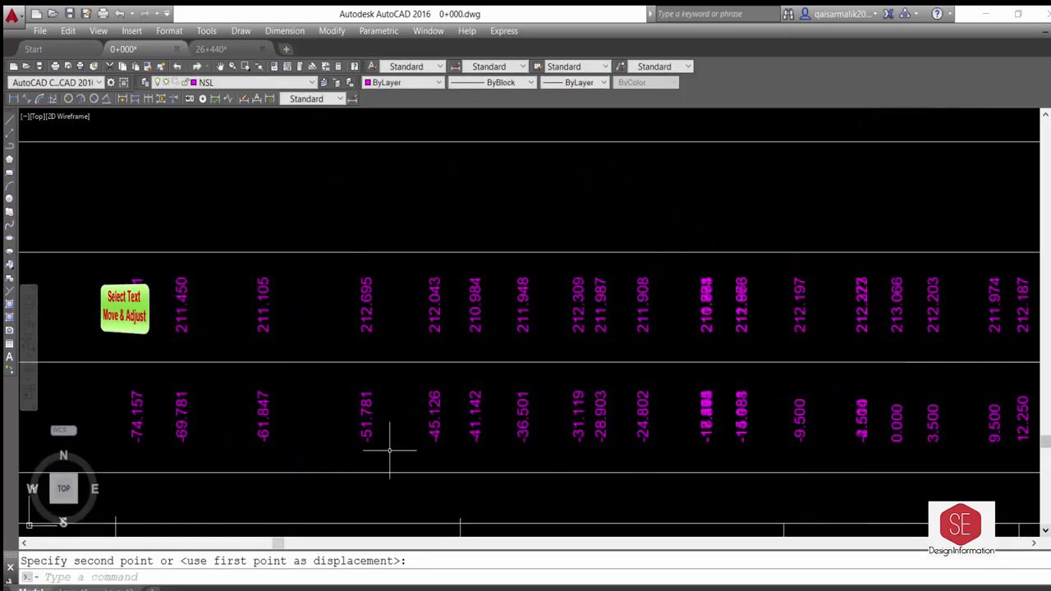
scroll(440, 324, "down", 5)
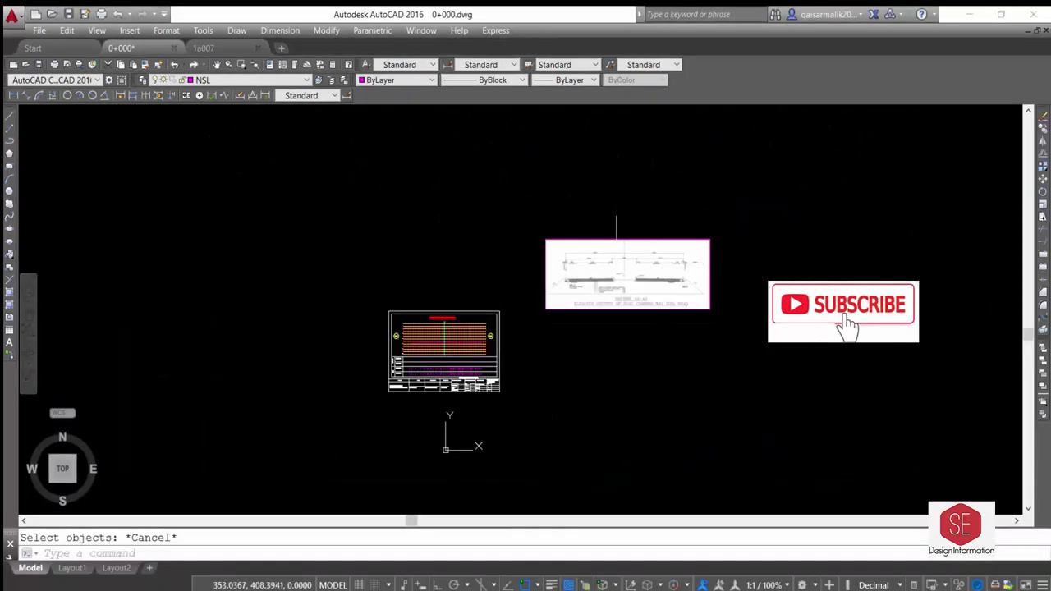
Place the moved NSL labels into the table rows.
scroll(621, 241, "up", 5)
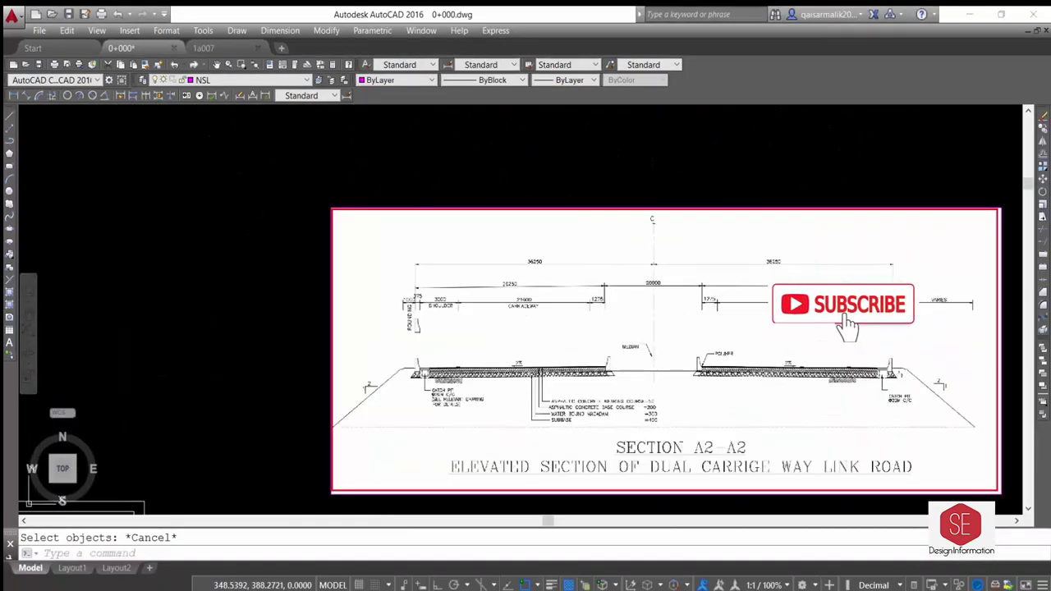
scroll(622, 241, "down", 1)
scroll(753, 318, "up", 2)
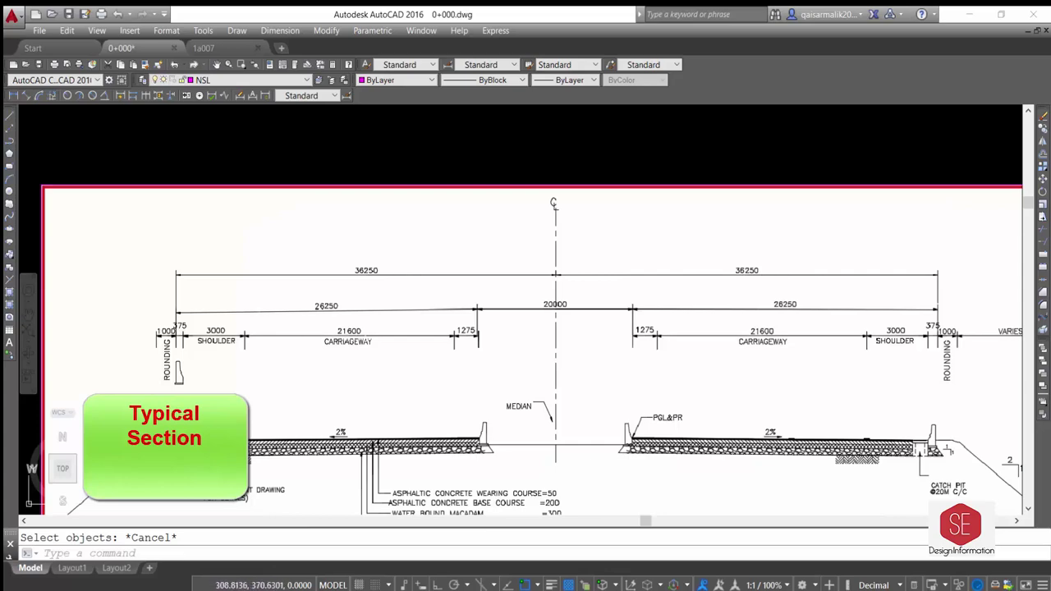
scroll(356, 368, "down", 2)
scroll(185, 464, "up", 2)
scroll(185, 464, "up", 2)
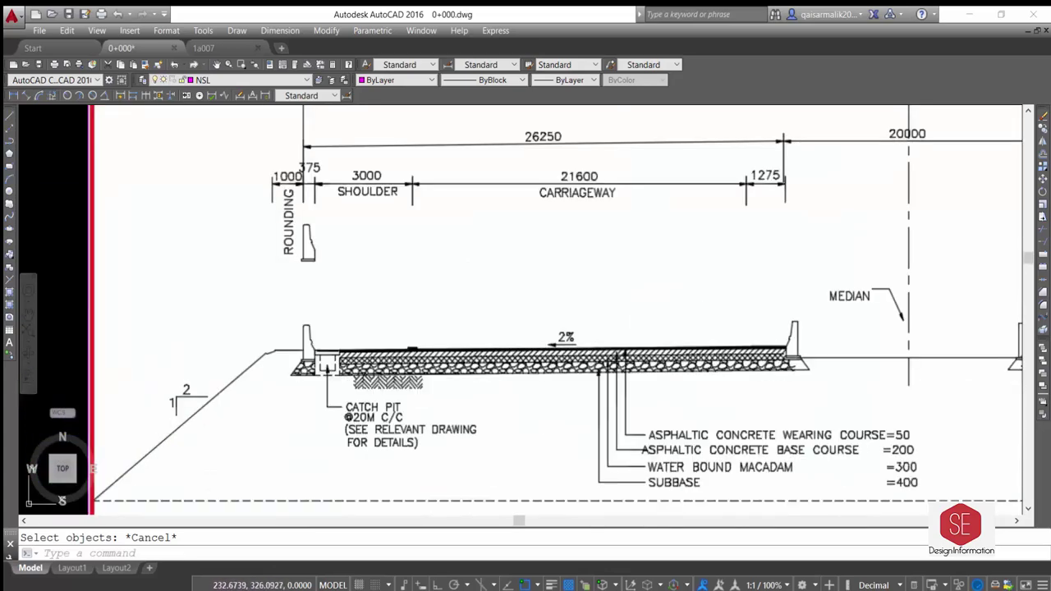
scroll(410, 361, "down", 3)
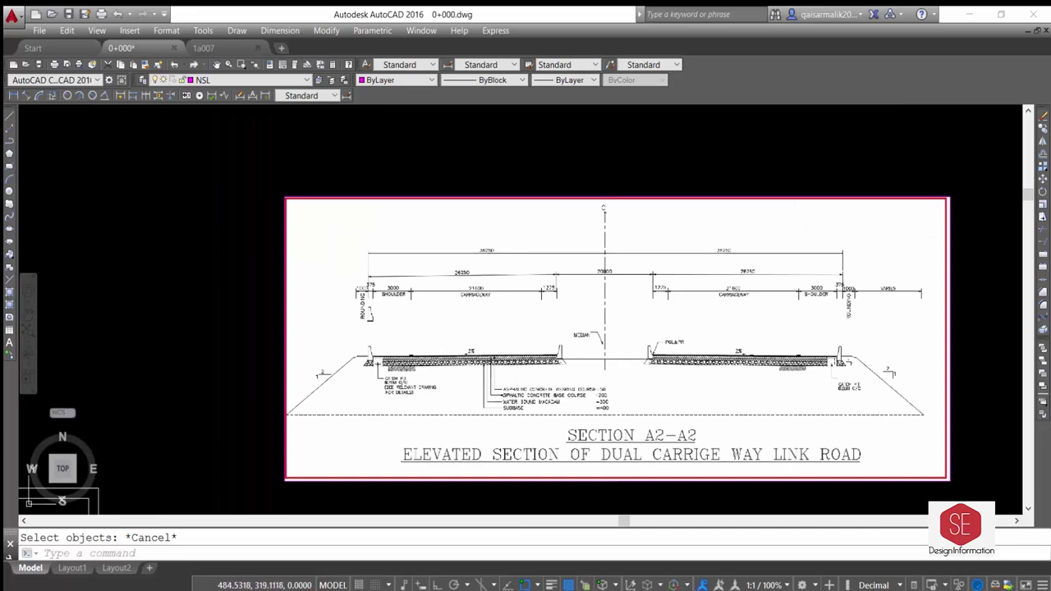
scroll(351, 299, "down", 4)
scroll(344, 378, "up", 3)
scroll(364, 370, "up", 1)
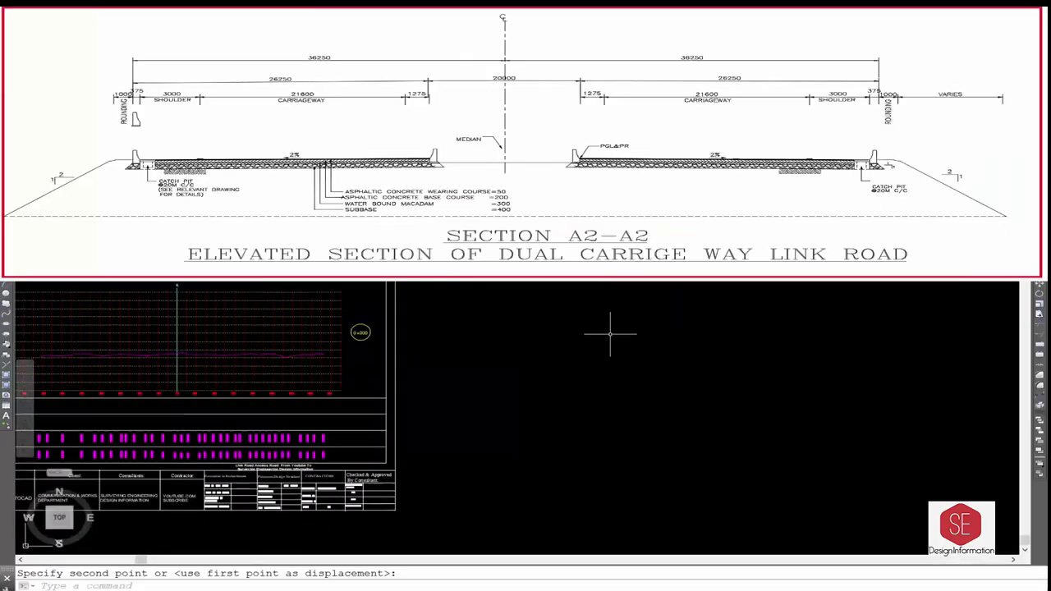
left_click(611, 328)
Draw a centre line along the section's median.
type("L")
key("Return")
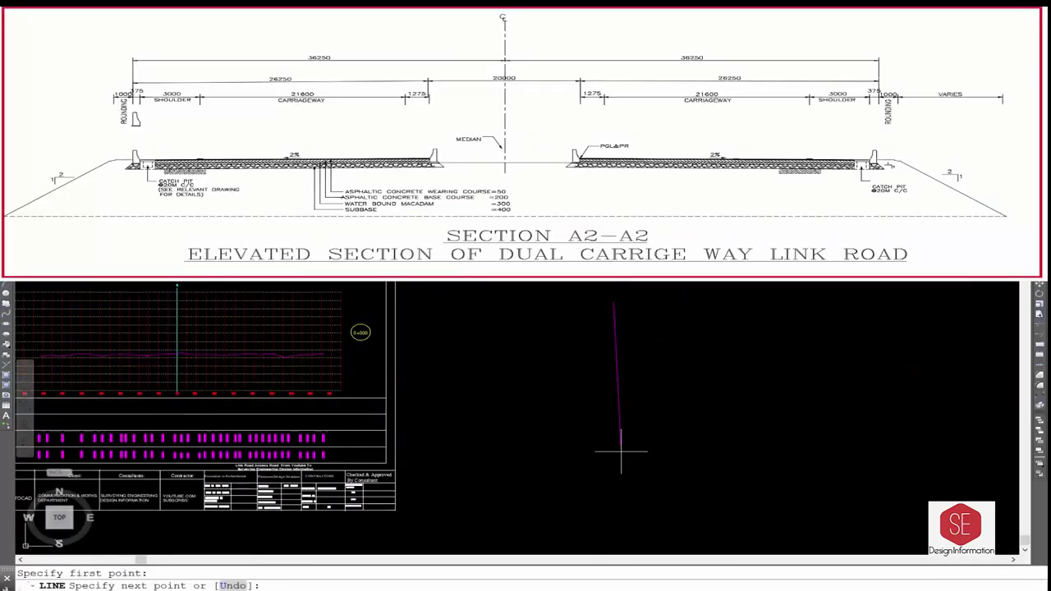
left_click(621, 451)
key("Escape")
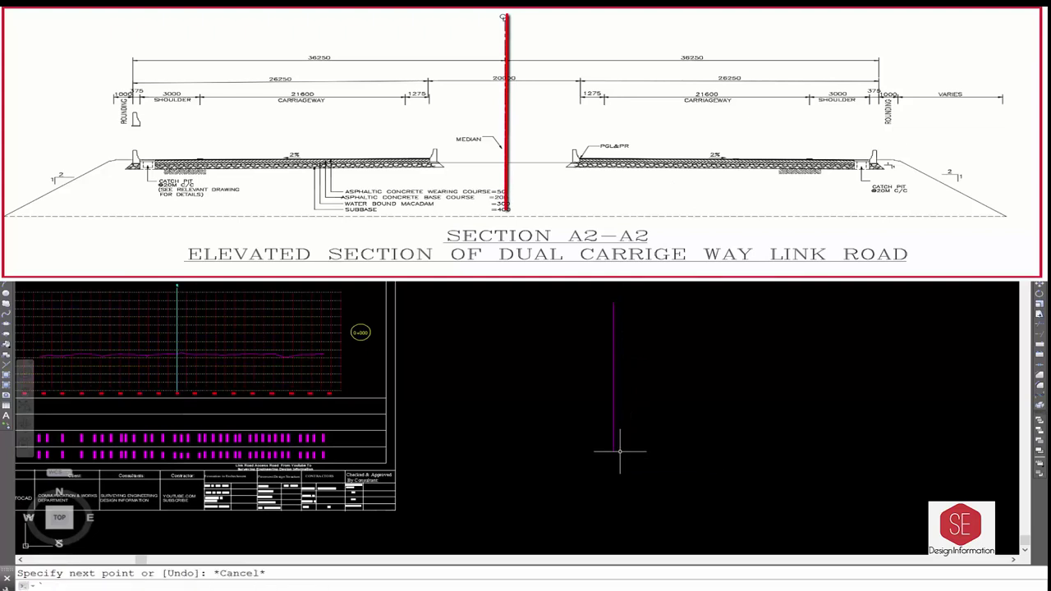
Offset the centre line 36.25 to both sides.
type("O")
key("Return")
type("50")
key("Return")
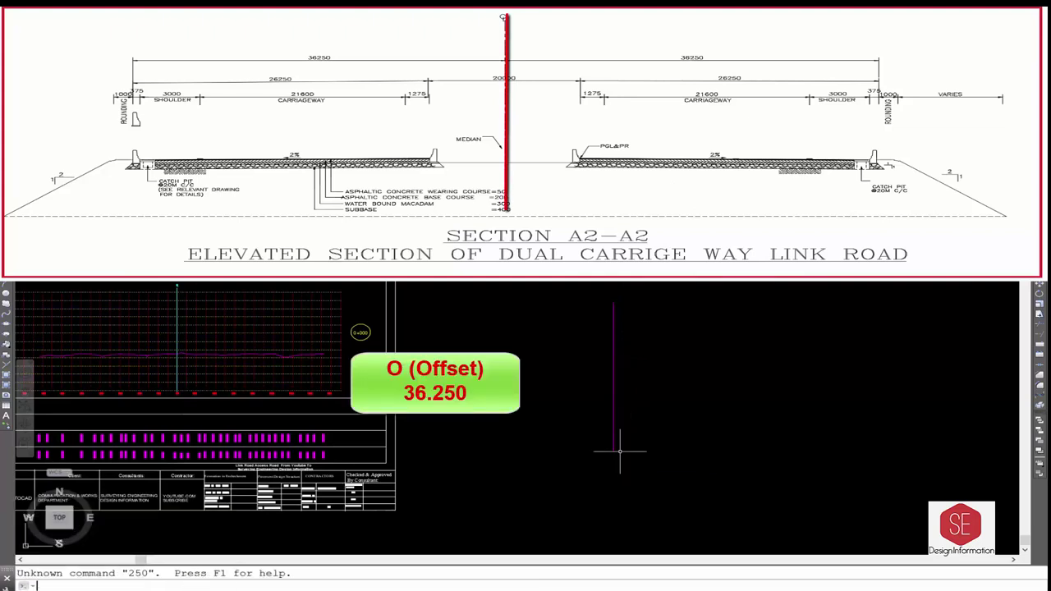
type("o")
key("Return")
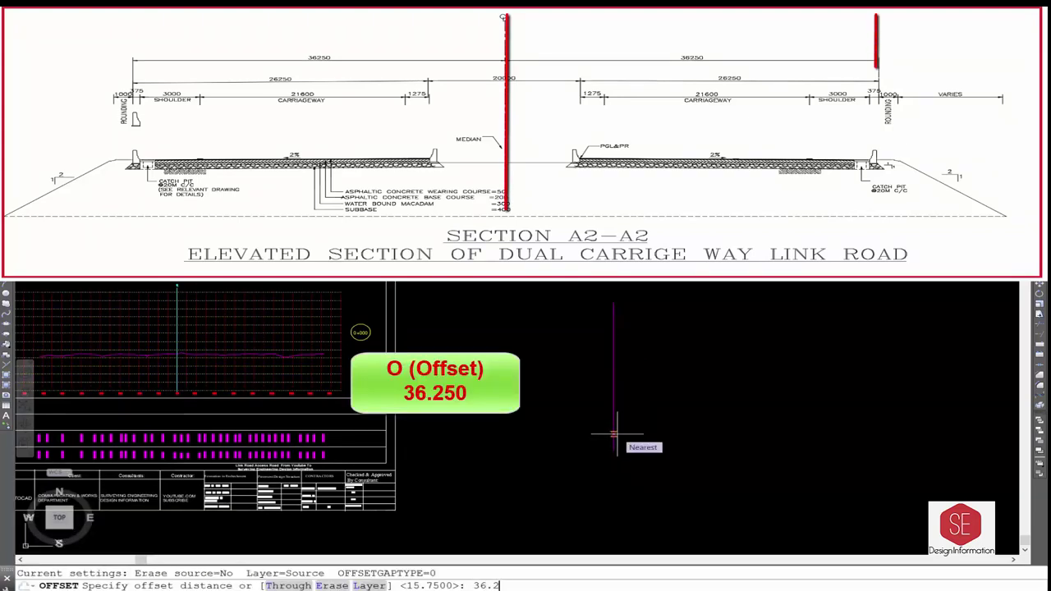
key("Return")
left_click(613, 381)
left_click(638, 375)
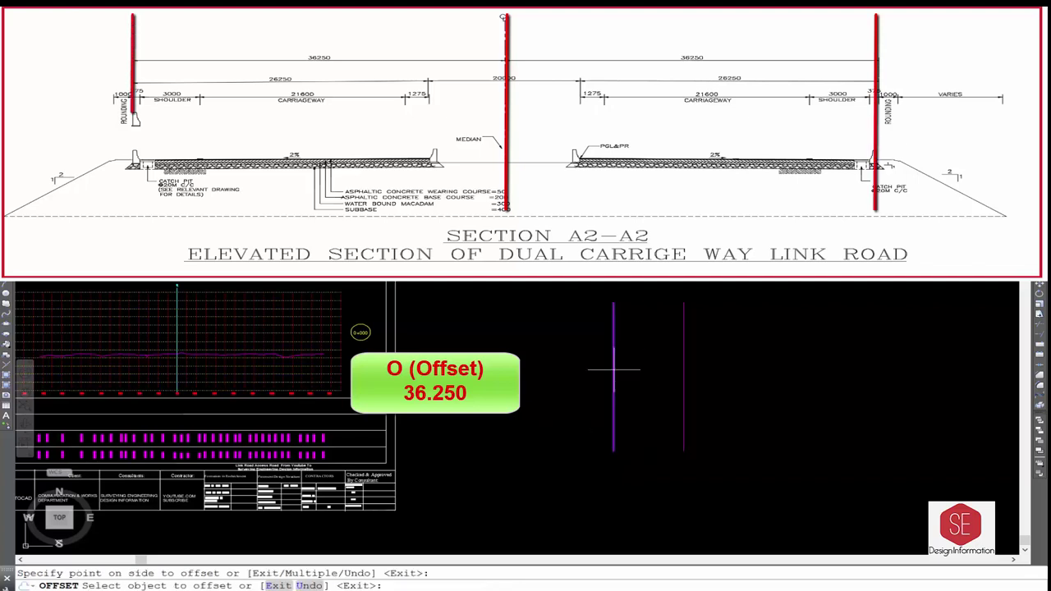
left_click(614, 369)
left_click(586, 371)
Offset the centre line 10 to both sides.
key("Return")
key("Return")
key("Return")
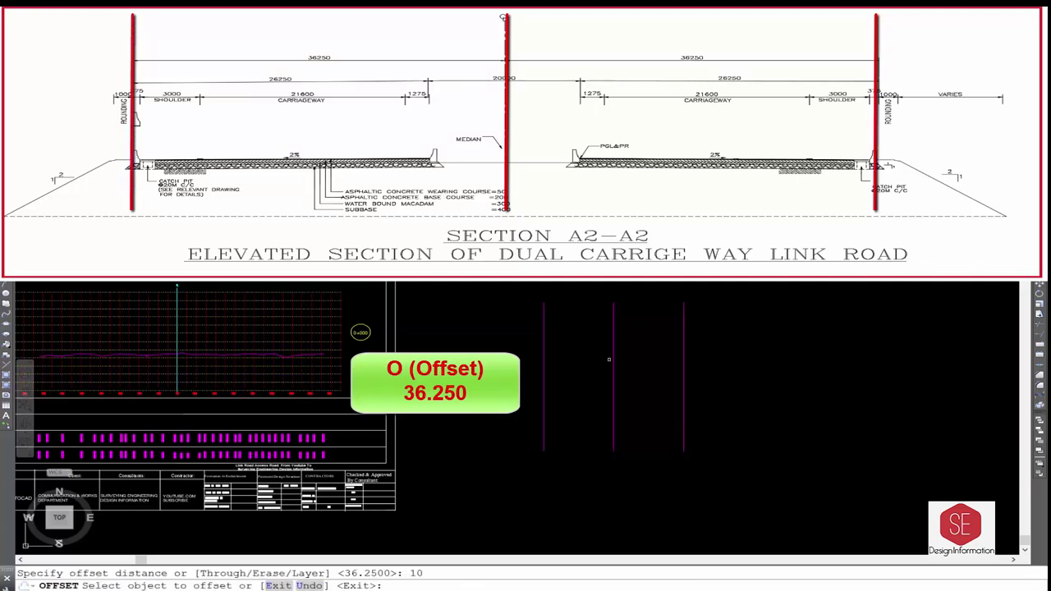
left_click(613, 378)
left_click(592, 370)
left_click(613, 353)
left_click(625, 351)
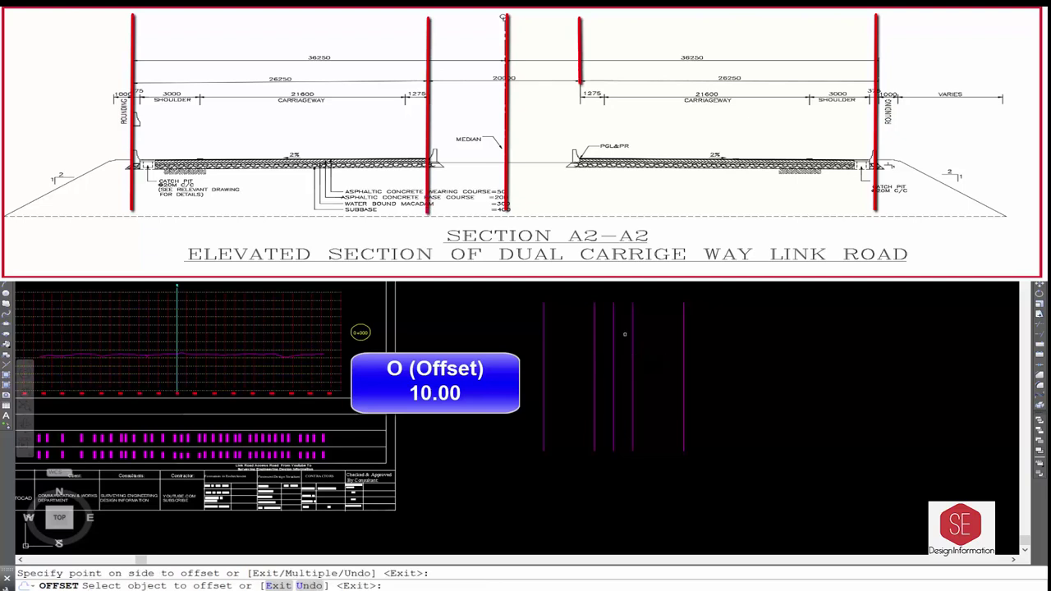
key("Escape")
Start a line across the tops of the carriageway outlines.
type("L")
key("Return")
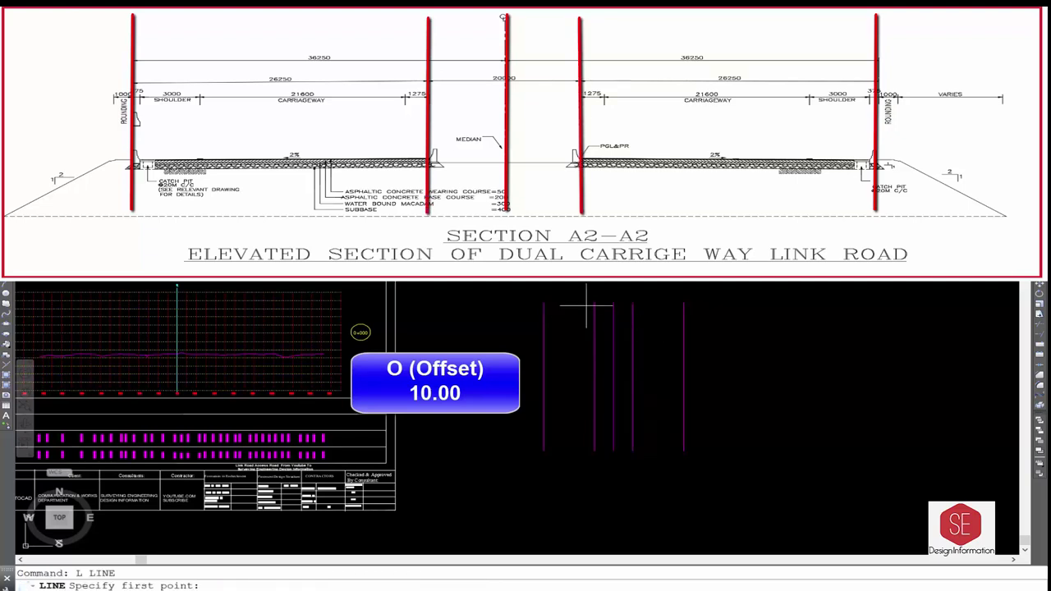
left_click(595, 303)
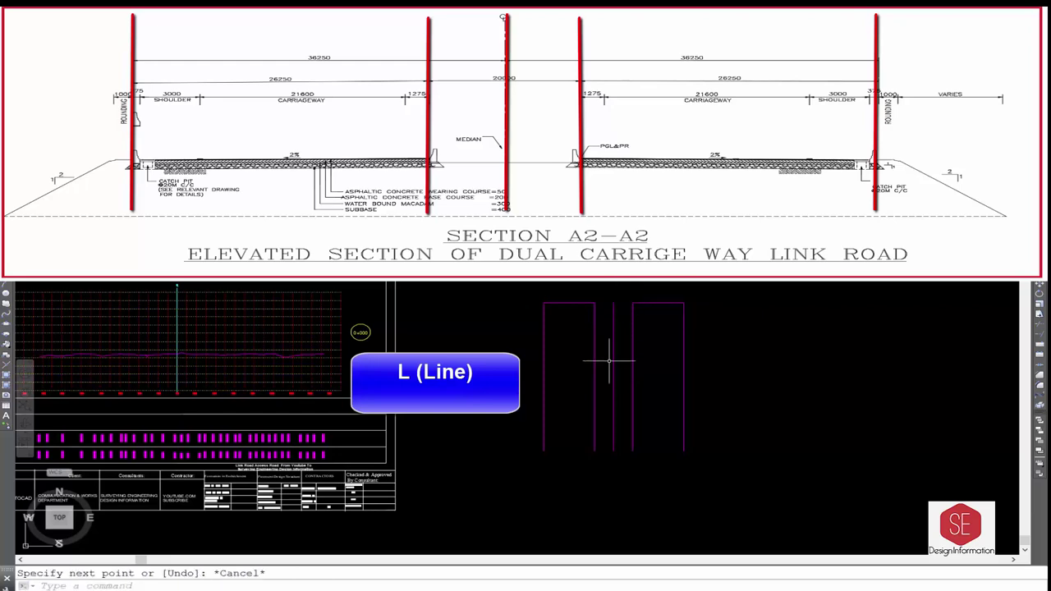
scroll(596, 402, "up", 4)
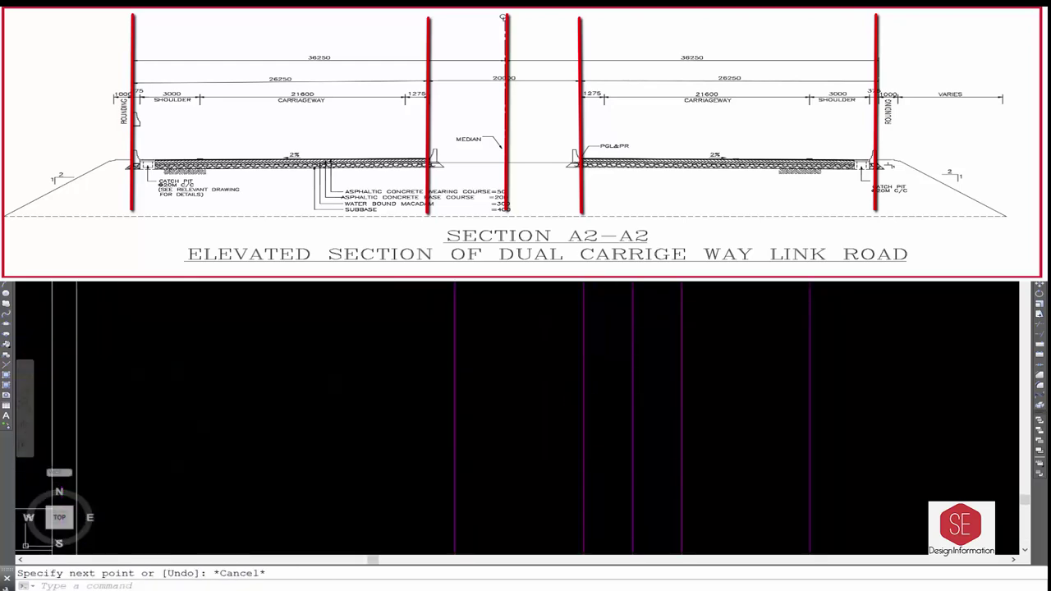
Compute the 2% camber drop, 36.25×2/100 = 0.725, in Calculator.
type("o")
key("Return")
scroll(555, 352, "down", 2)
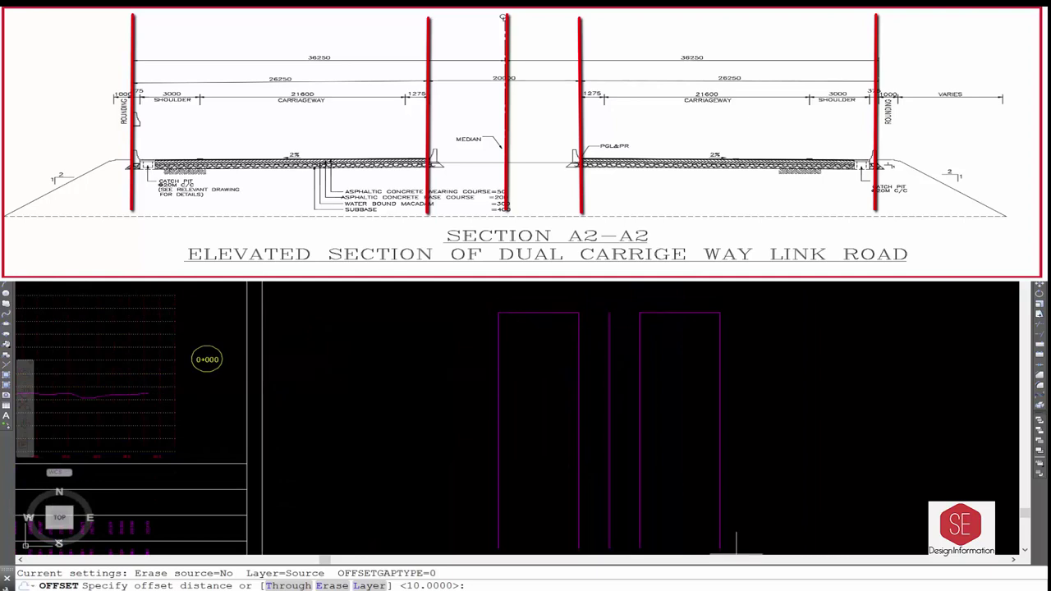
left_click(645, 417)
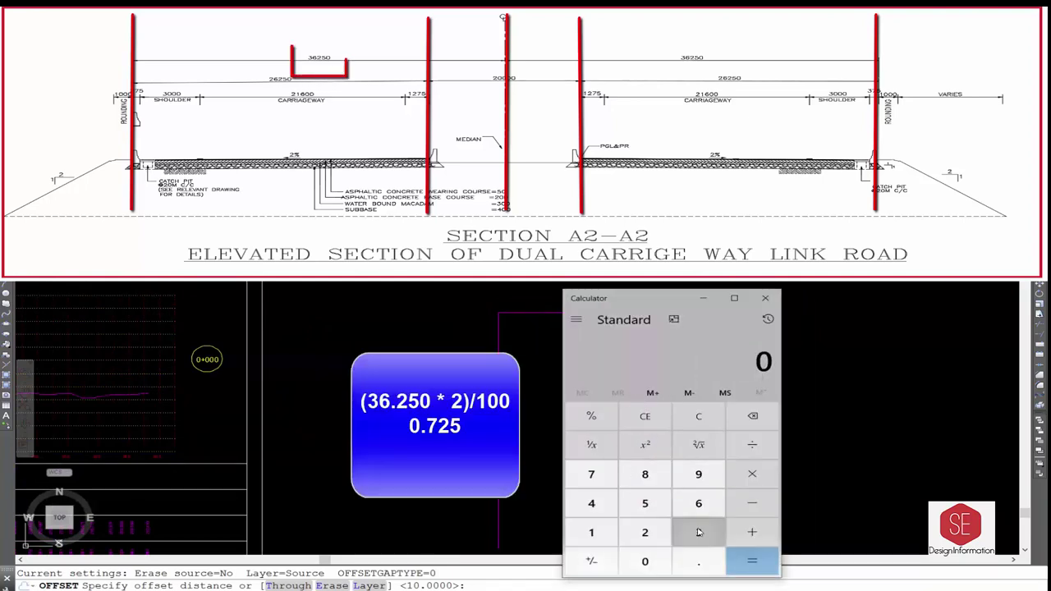
left_click(698, 532)
left_click(698, 503)
left_click(698, 561)
left_click(645, 532)
left_click(645, 502)
left_click(644, 561)
left_click(752, 474)
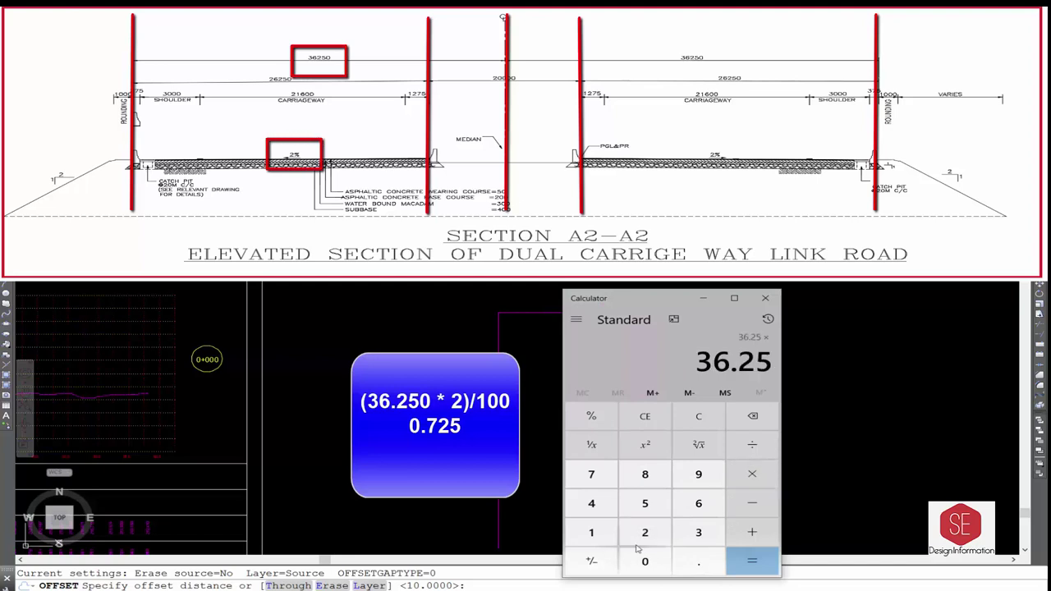
left_click(644, 532)
left_click(752, 561)
left_click(752, 445)
left_click(591, 532)
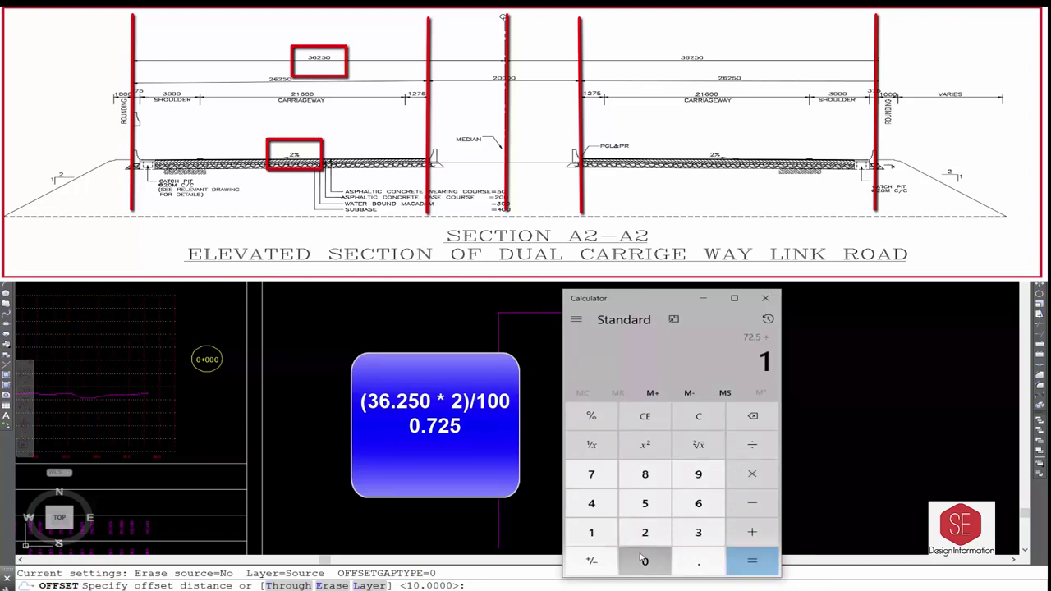
left_click(644, 561)
left_click(645, 561)
left_click(762, 559)
left_click(703, 299)
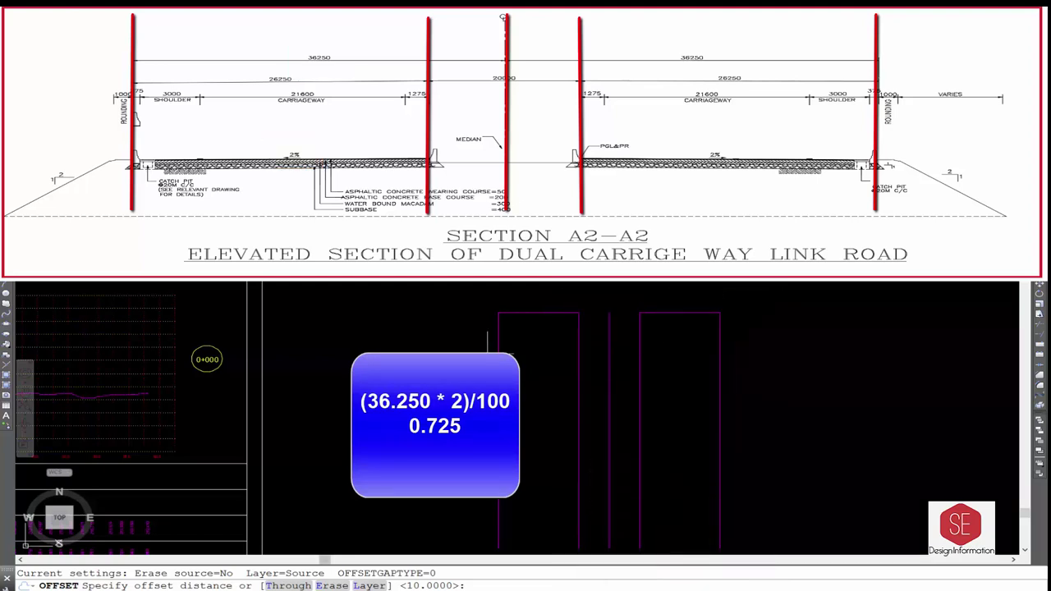
Offset a carriageway top line down by 0.725.
type(" .725")
key("Return")
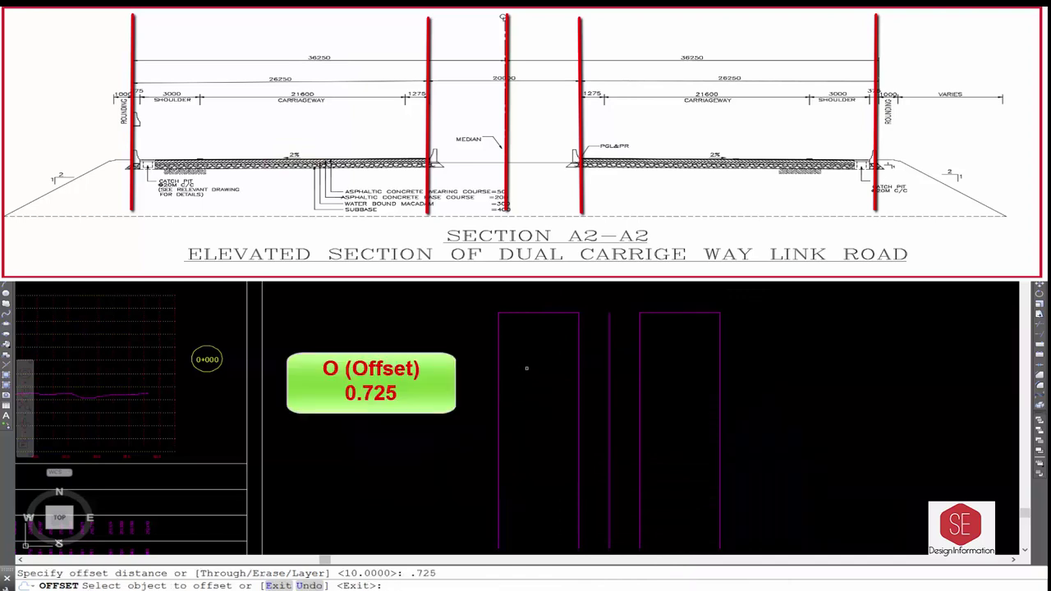
left_click(531, 312)
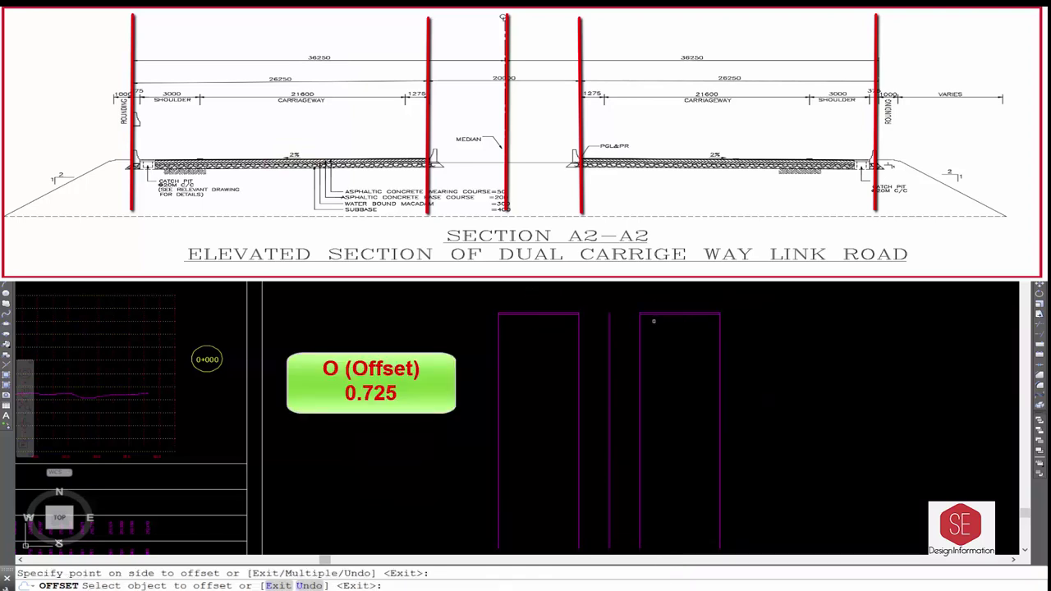
left_click(565, 315)
key("Escape")
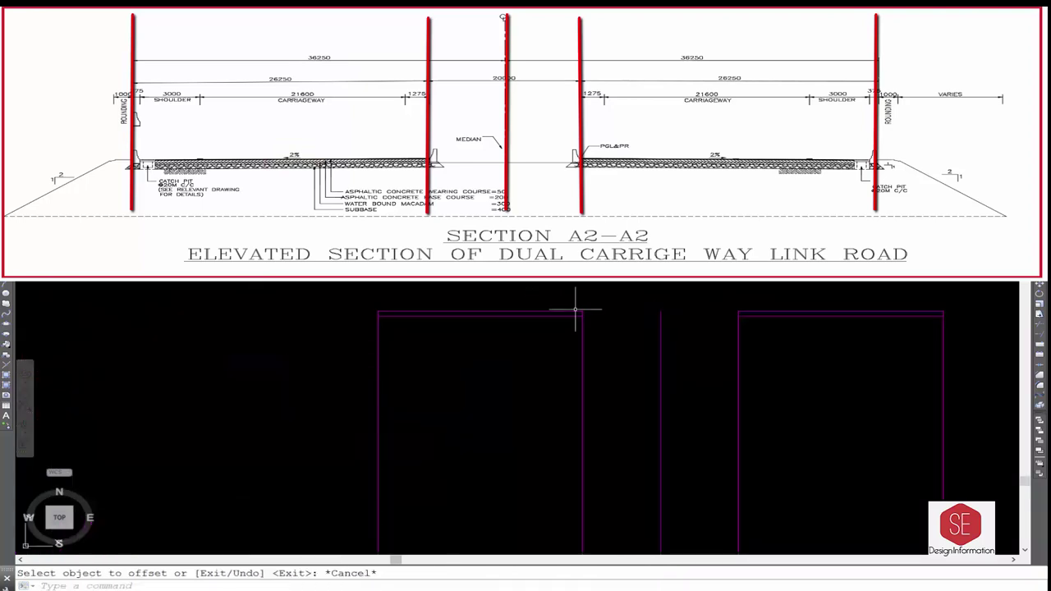
Draw the sloped tops of the left and right carriageways.
type("l")
key("Return")
left_click(582, 311)
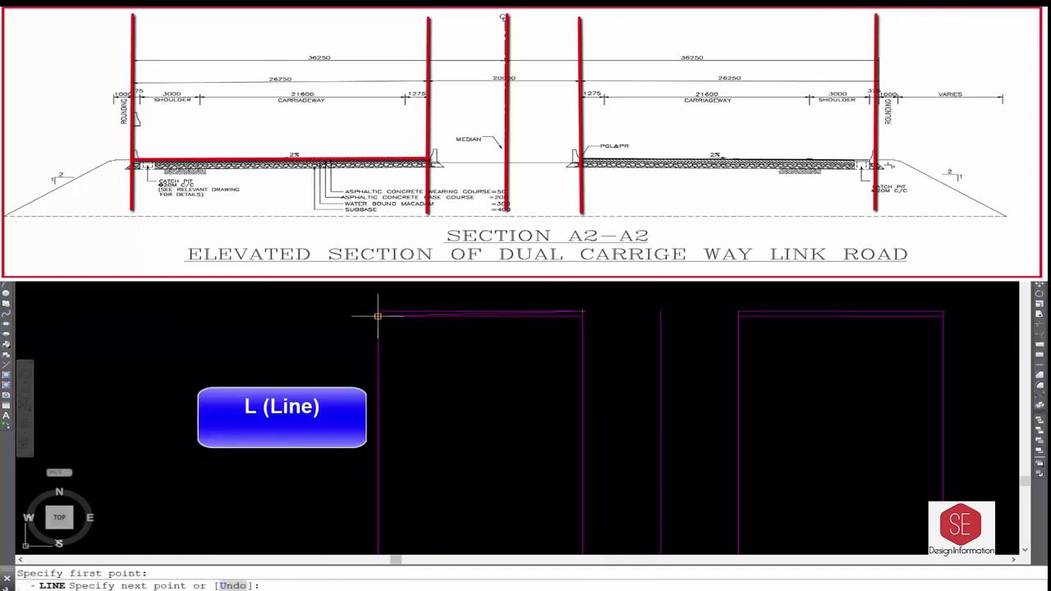
left_click(378, 316)
key("Return")
key("Return")
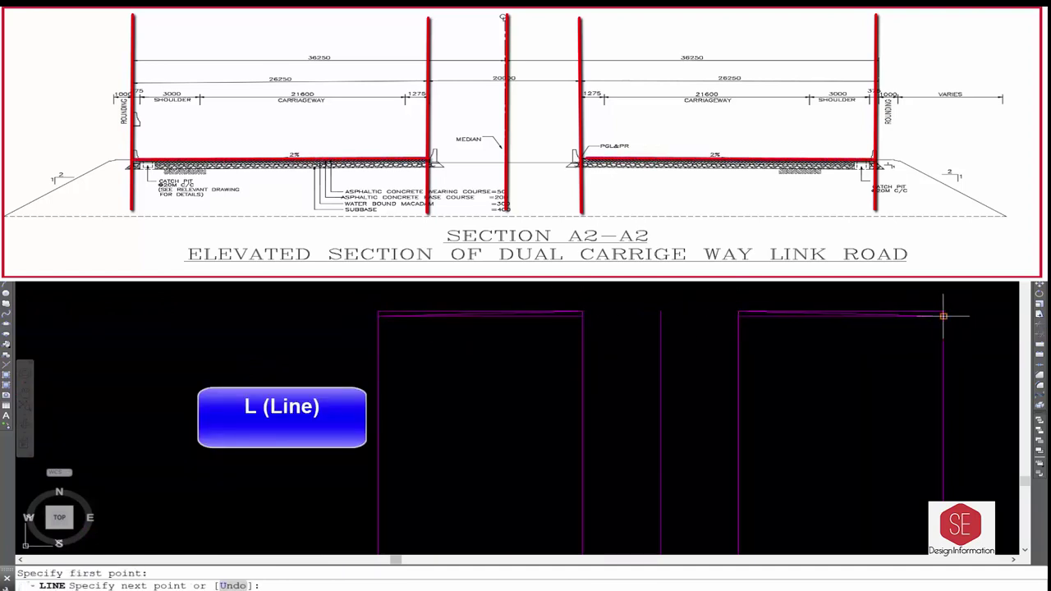
left_click(943, 315)
key("Escape")
key("Escape")
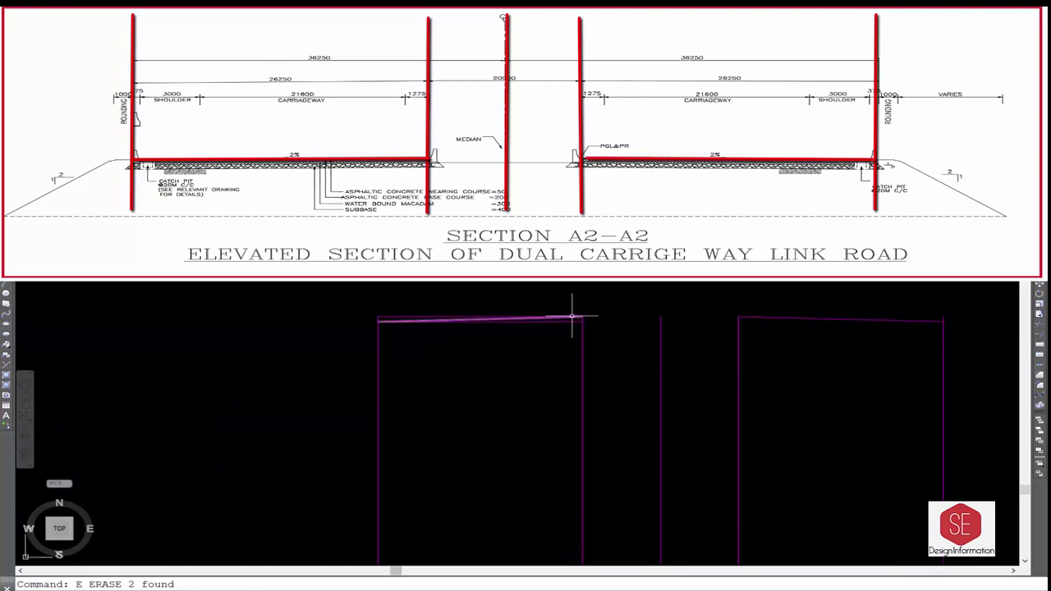
Erase the two old flat tops and join both carriageway tops across the median.
scroll(412, 313, "up", 4)
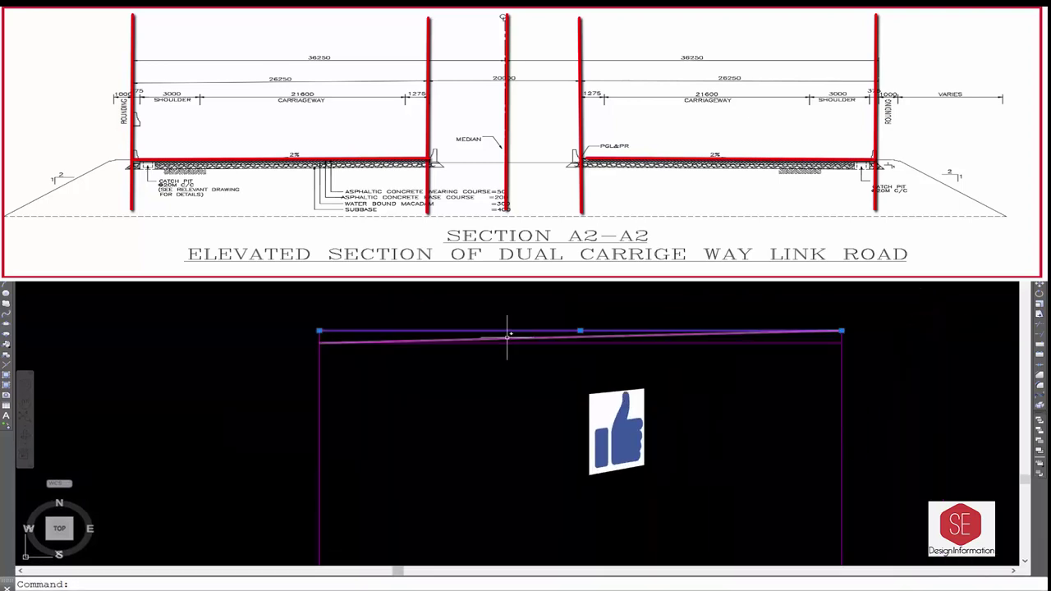
key("Delete")
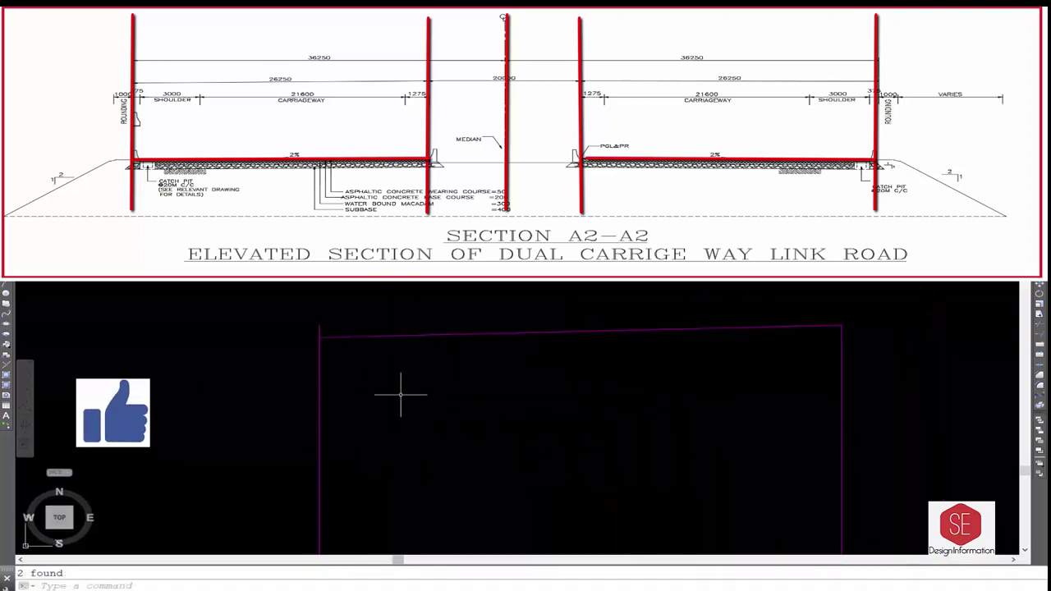
scroll(400, 394, "down", 4)
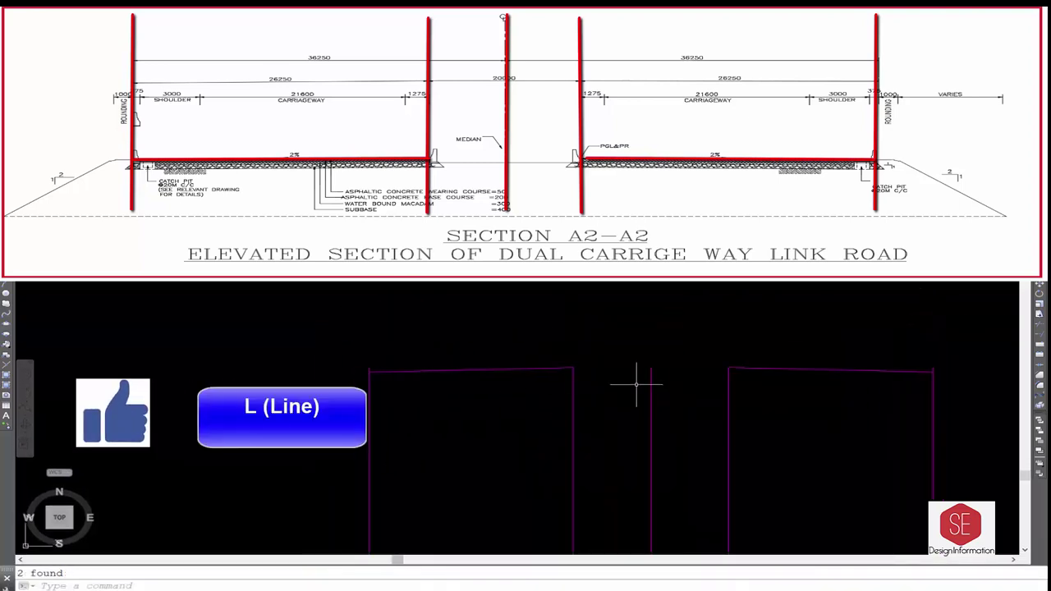
left_click(574, 367)
left_click(729, 368)
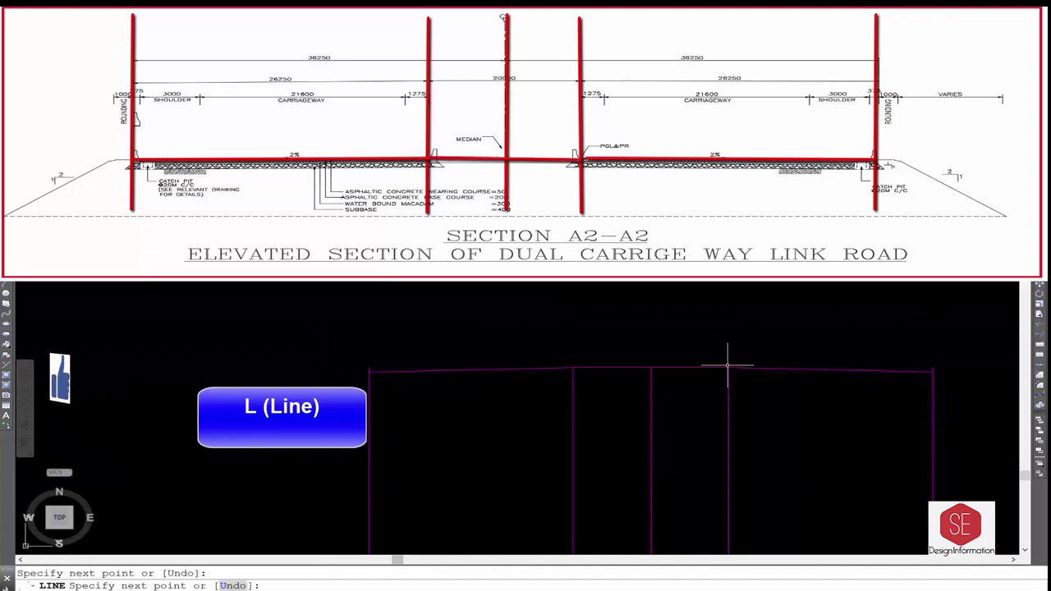
key("Escape")
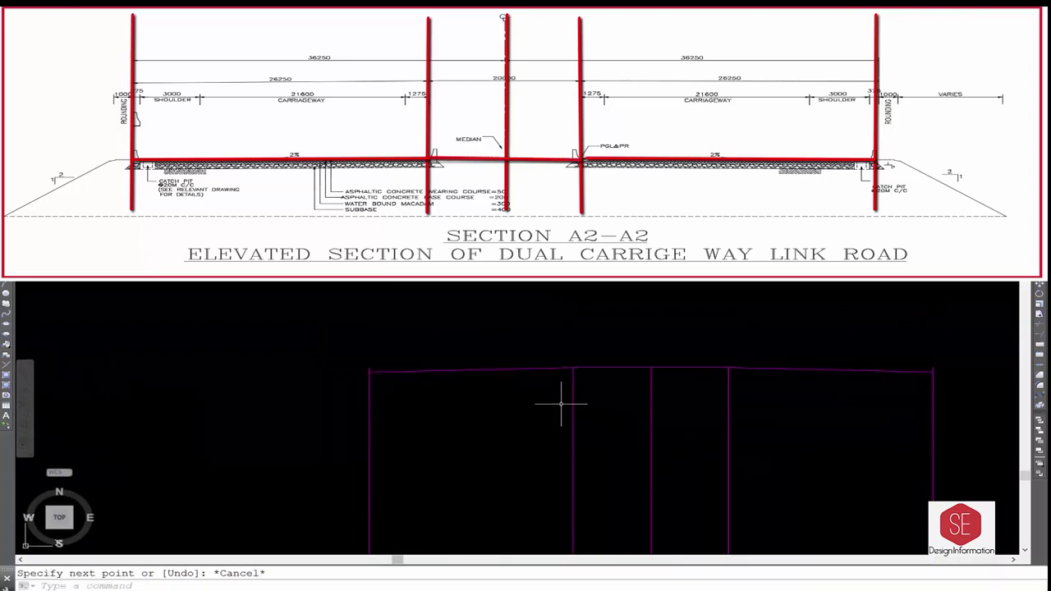
type("O")
key("Return")
Offset the carriageway top line 0.05 for the wearing course.
type(".05")
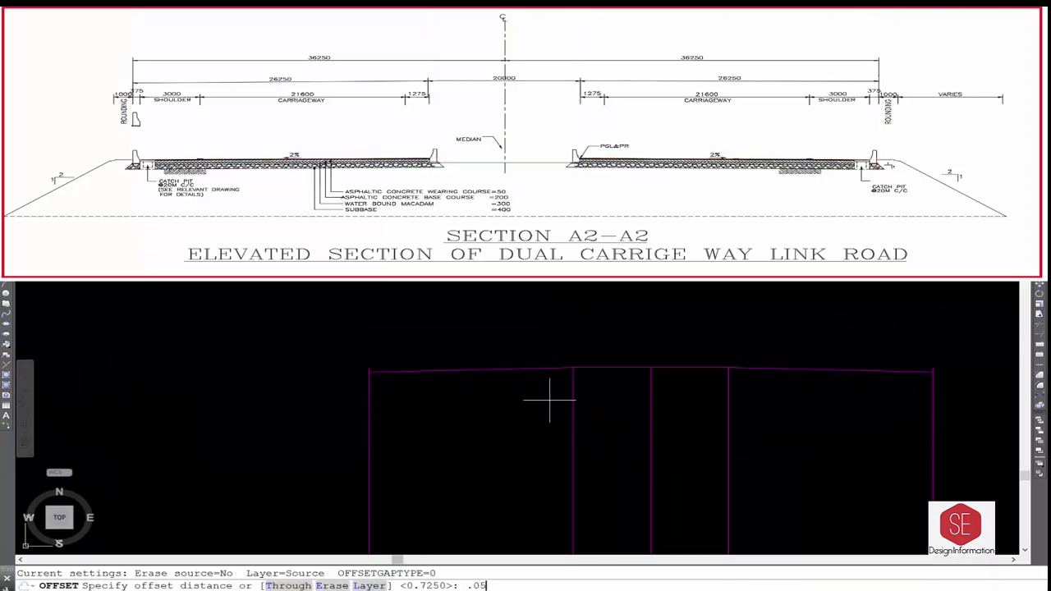
key("Return")
left_click(515, 371)
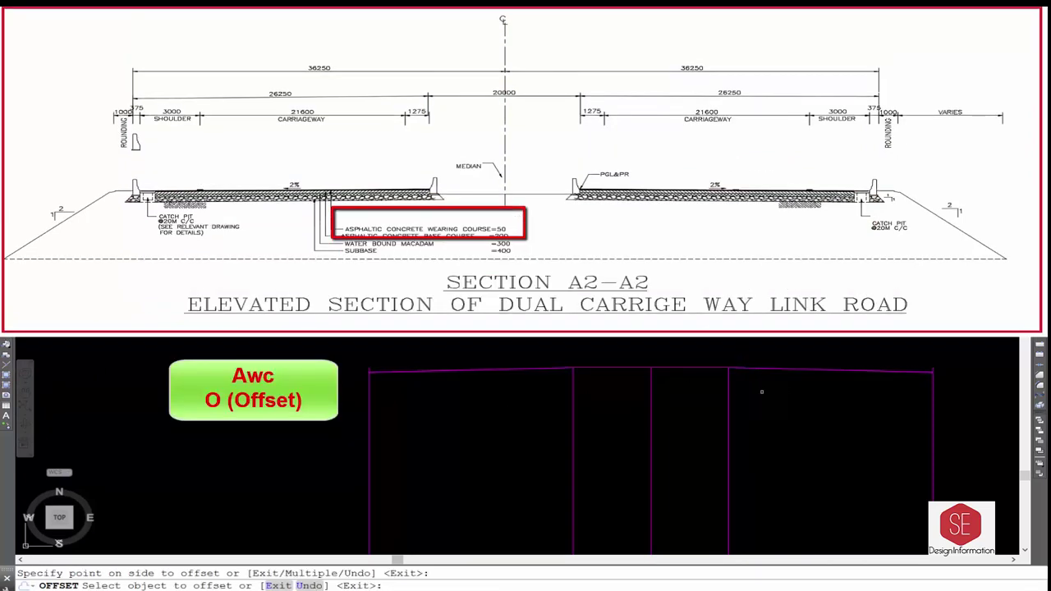
key("Escape")
Offset two lines 0.2 below for the base course.
key("Return")
type(".2")
key("Return")
scroll(765, 378, "up", 5)
scroll(751, 391, "up", 3)
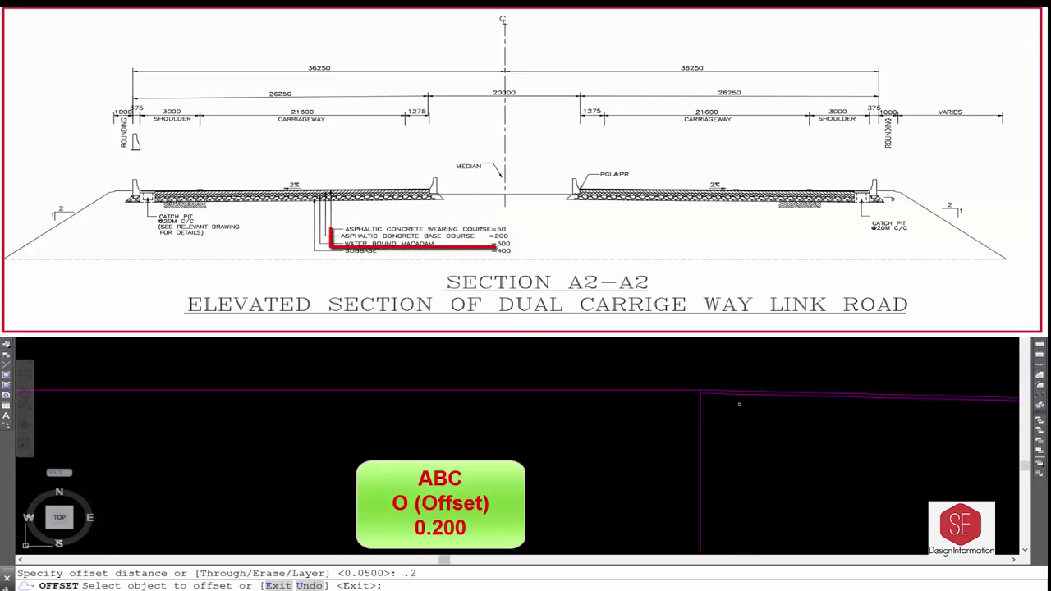
left_click(726, 395)
left_click(728, 410)
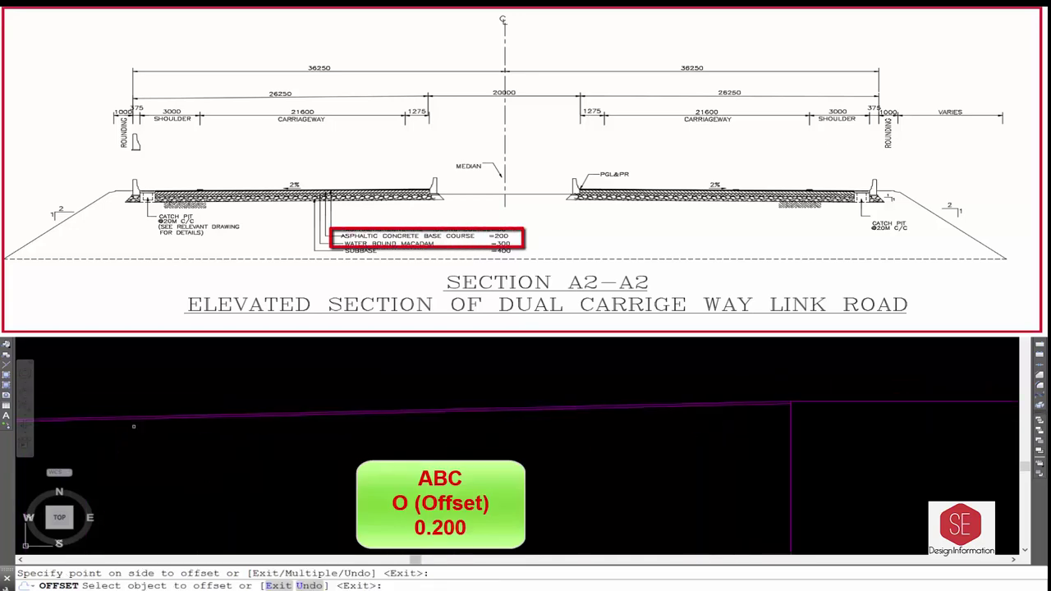
left_click(129, 417)
left_click(129, 427)
scroll(129, 427, "down", 3)
key("Return")
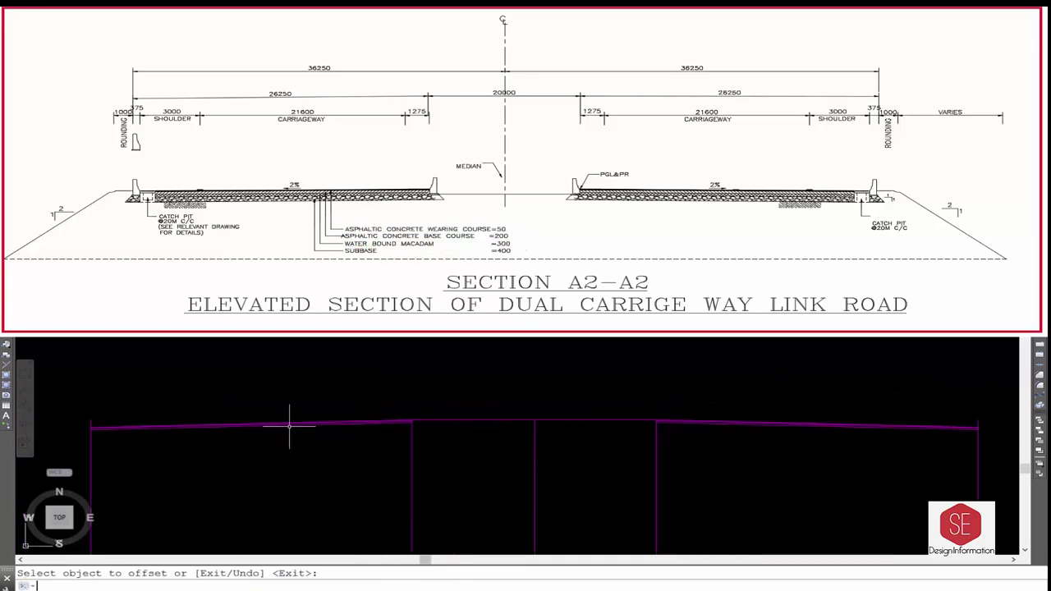
Add the 0.3 macadam line below the base course.
key("Return")
key("Return")
scroll(289, 425, "up", 2)
left_click(289, 423)
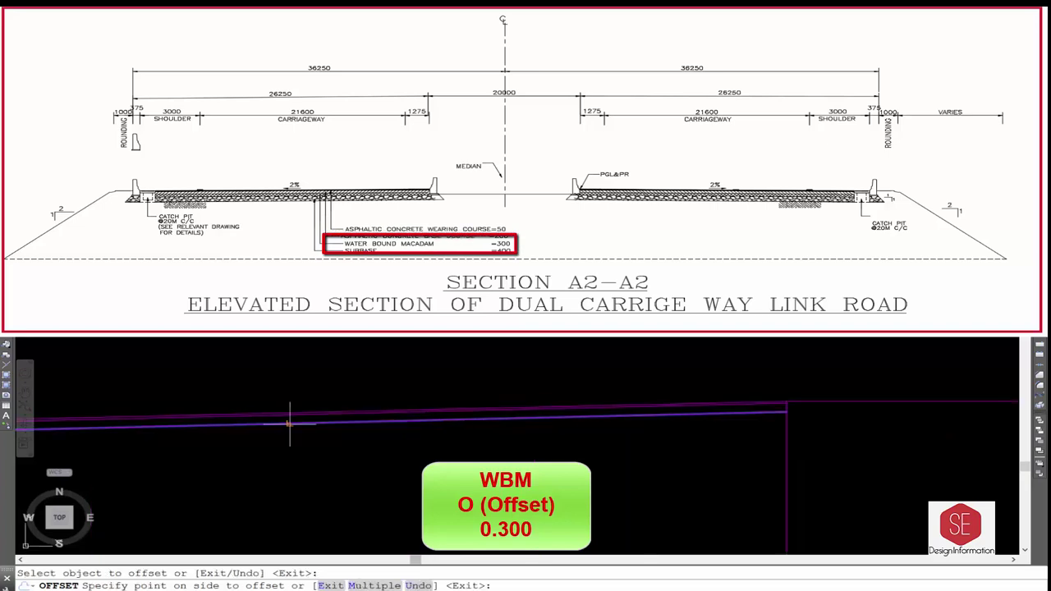
left_click(289, 433)
scroll(721, 424, "up", 3)
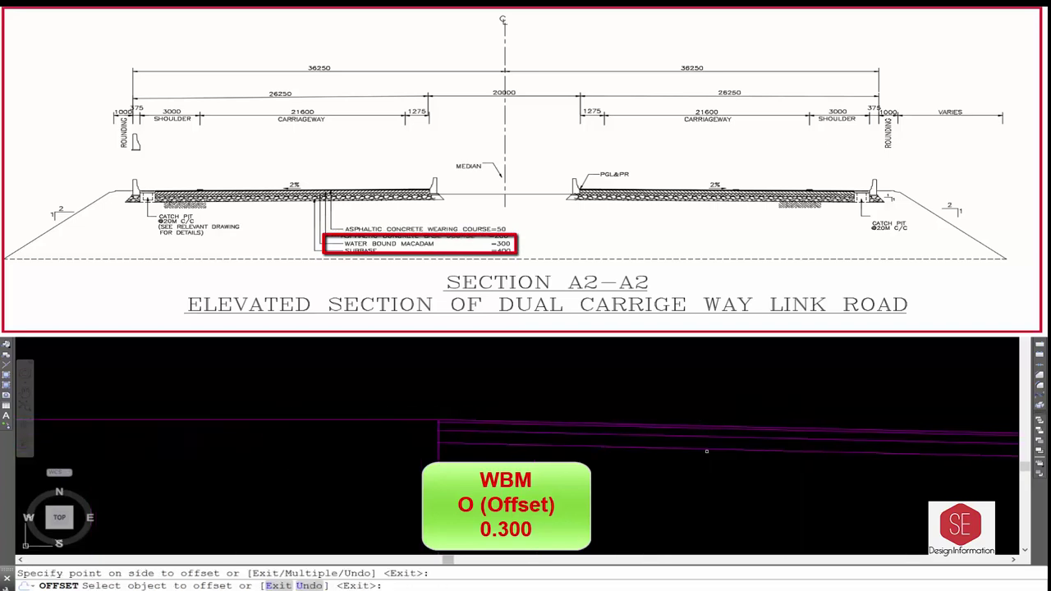
Add the 0.4 subbase line below the macadam line.
key("Return")
key("Return")
type(".4")
key("Return")
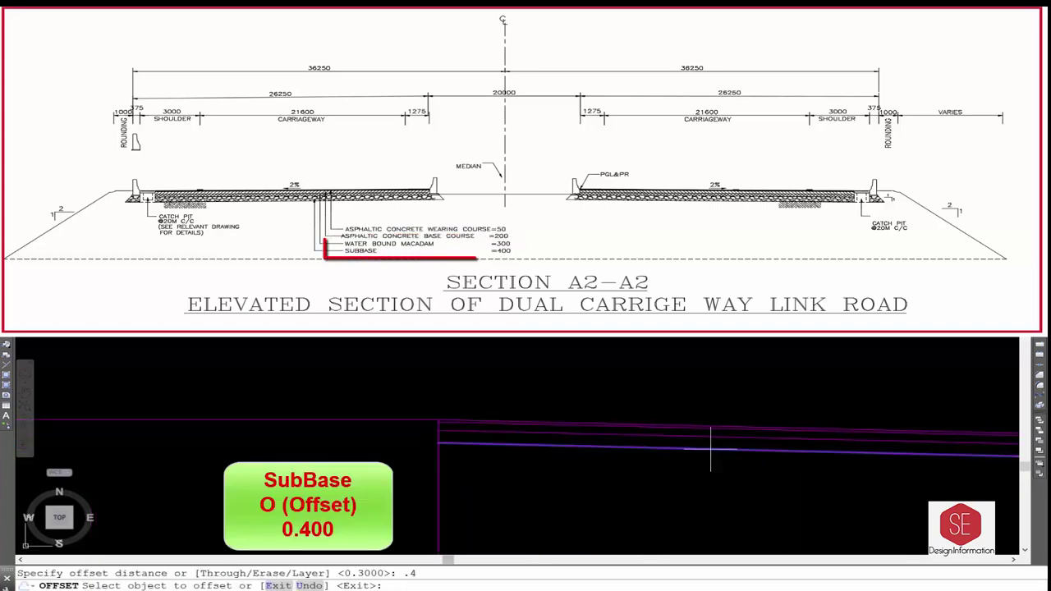
left_click(705, 446)
left_click(260, 439)
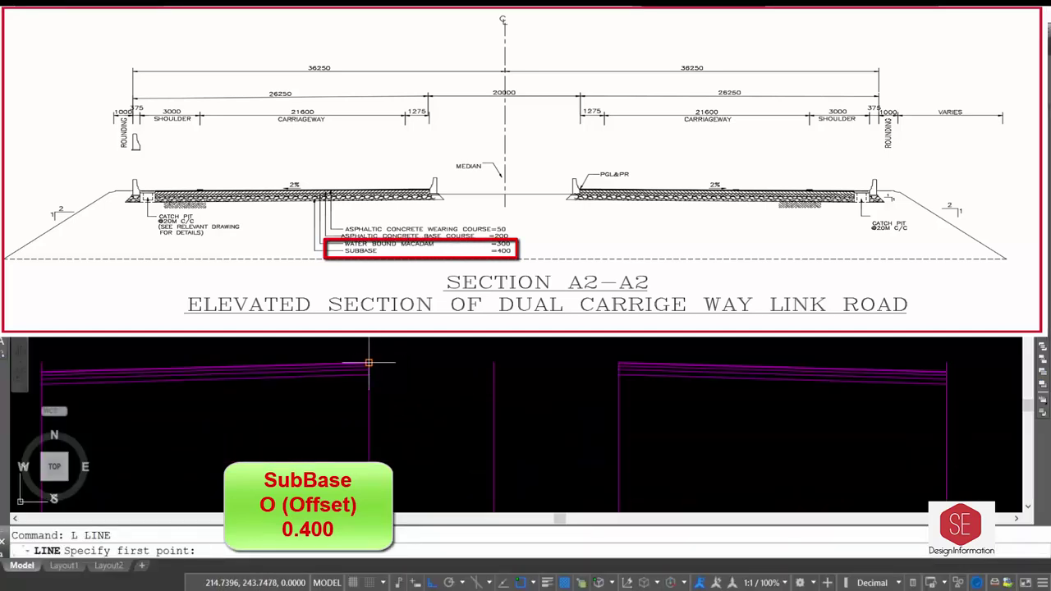
Close the left pavement slope triangle and erase its short construction line.
left_click(369, 362)
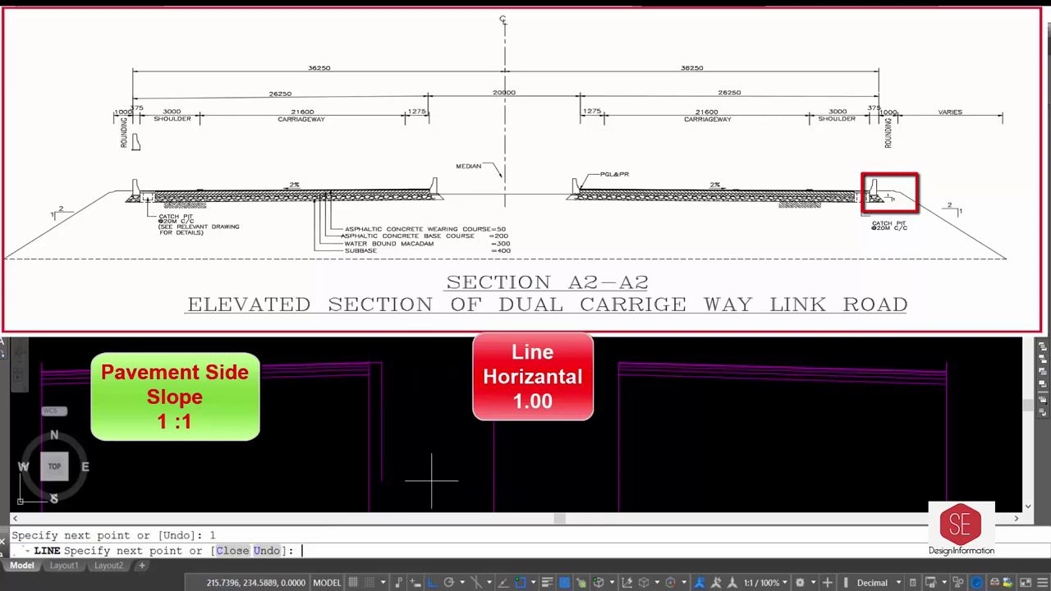
type("c")
key("Return")
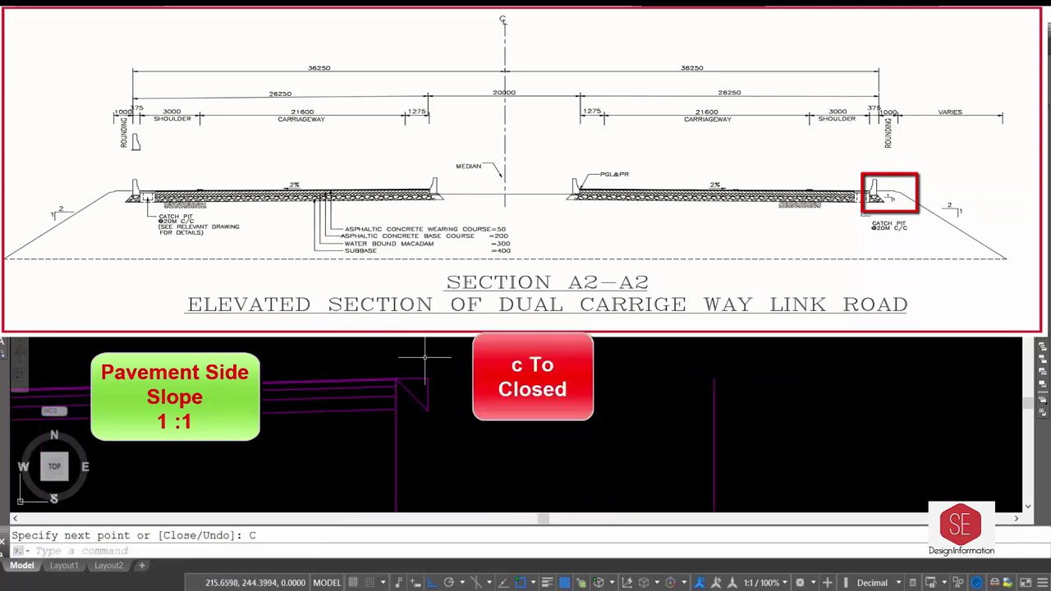
left_click(422, 357)
key("Escape")
left_click(417, 368)
scroll(417, 374, "up", 2)
type("e")
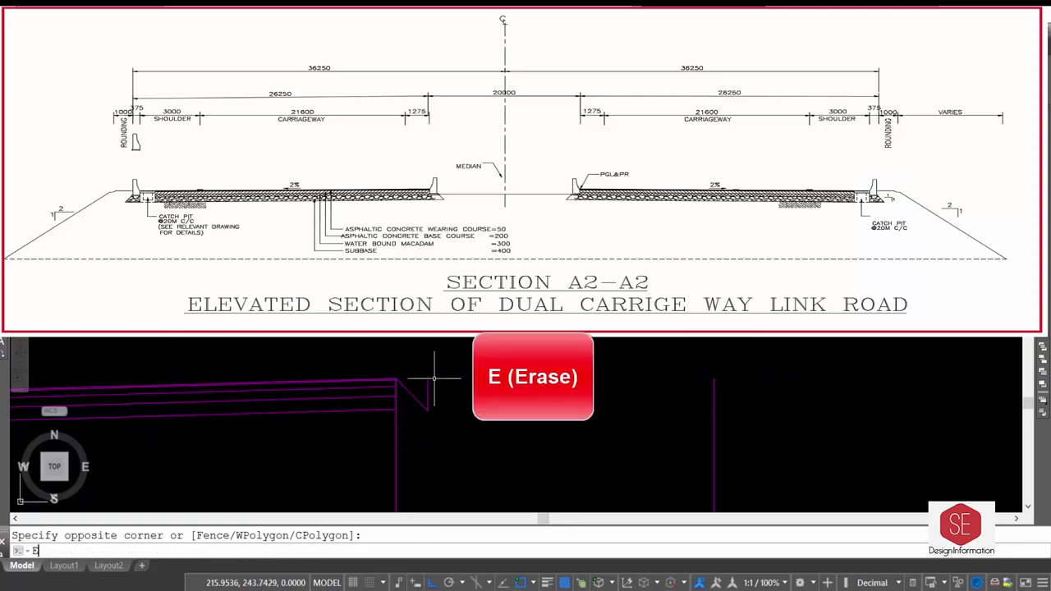
key("Return")
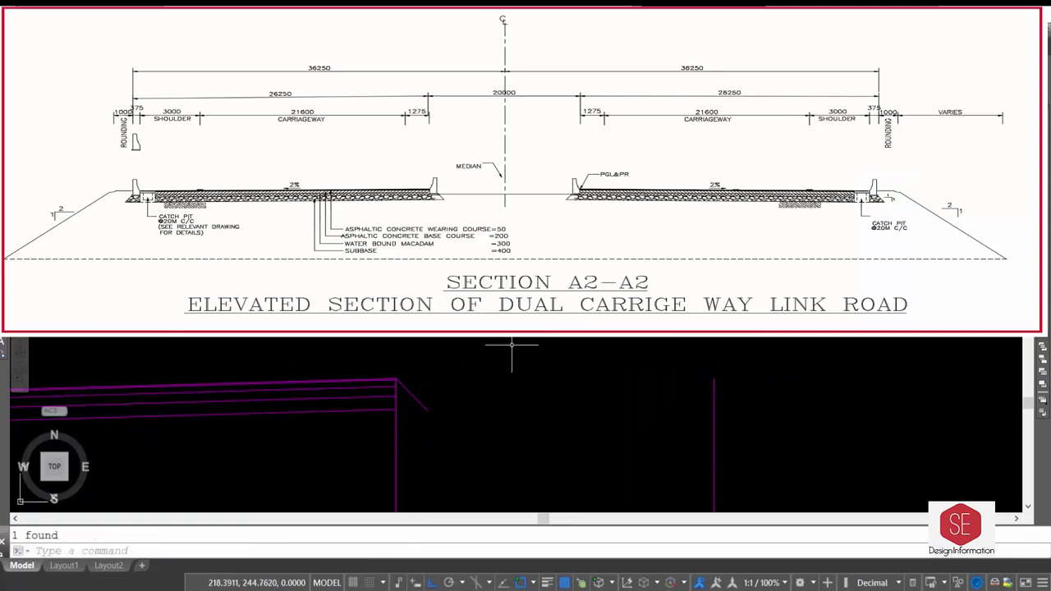
type("EX")
Extend the left course lines to the new sloped edge.
key("Return")
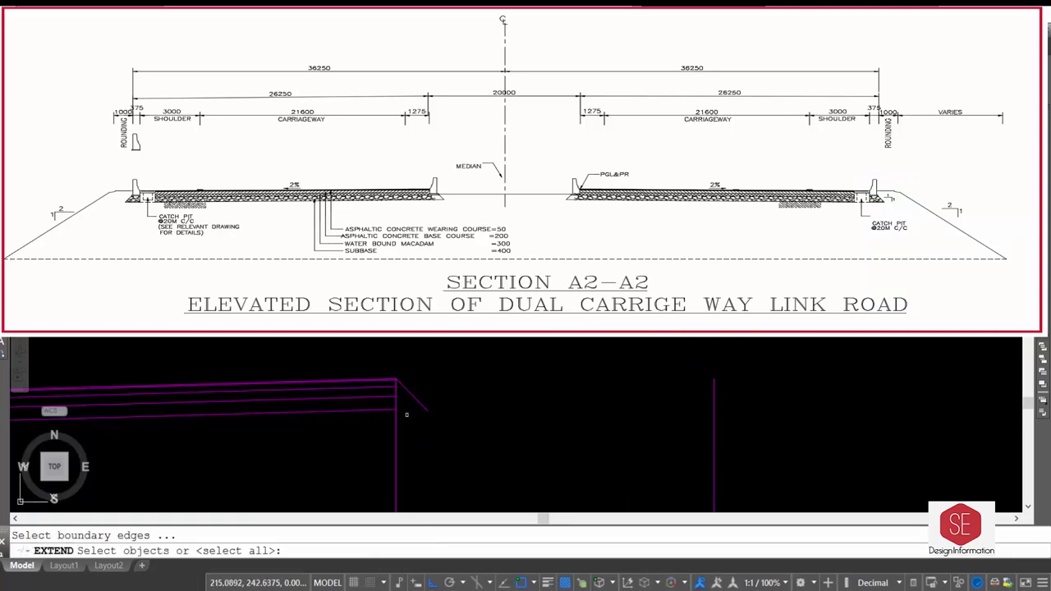
key("Return")
left_click(376, 422)
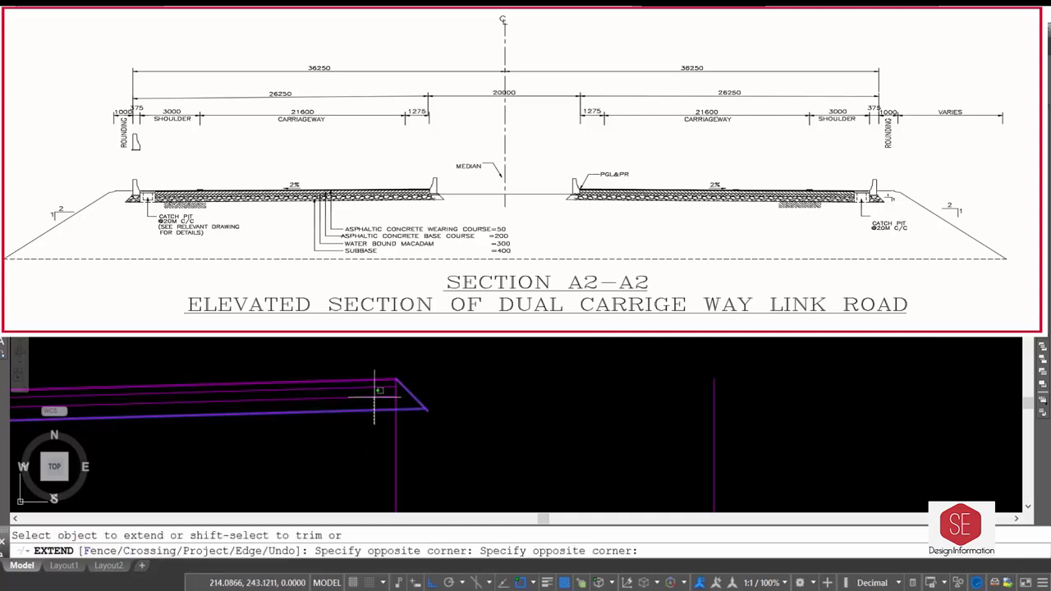
left_click(379, 393)
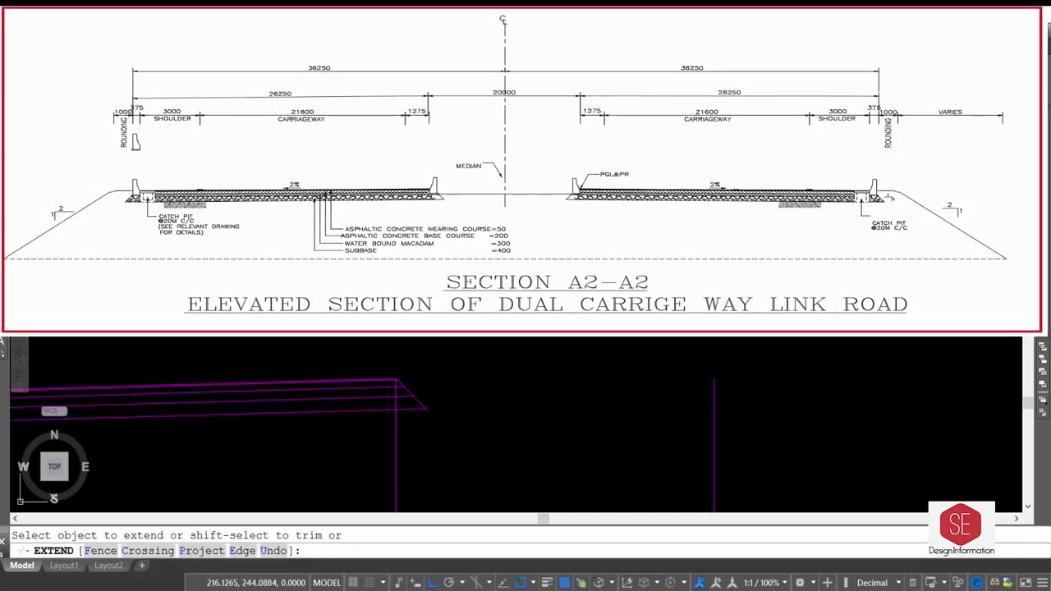
key("Escape")
type("tr")
key("Return")
key("Return")
scroll(628, 423, "down", 2)
key("Escape")
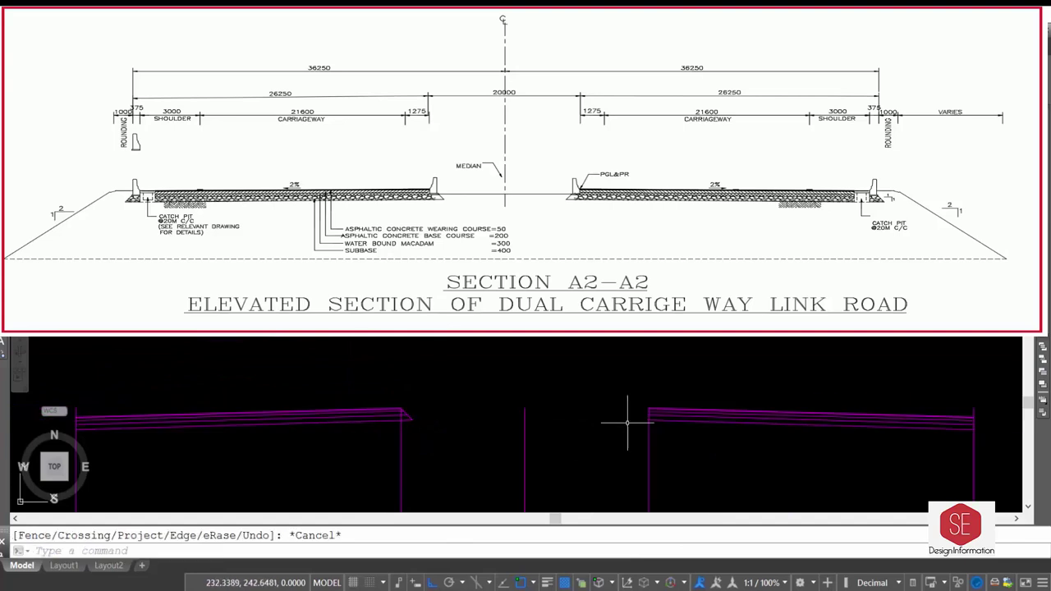
scroll(627, 423, "up", 1)
Draw a 1-unit line at the pavement's top corner and erase the short construction segment.
type("l")
key("Return")
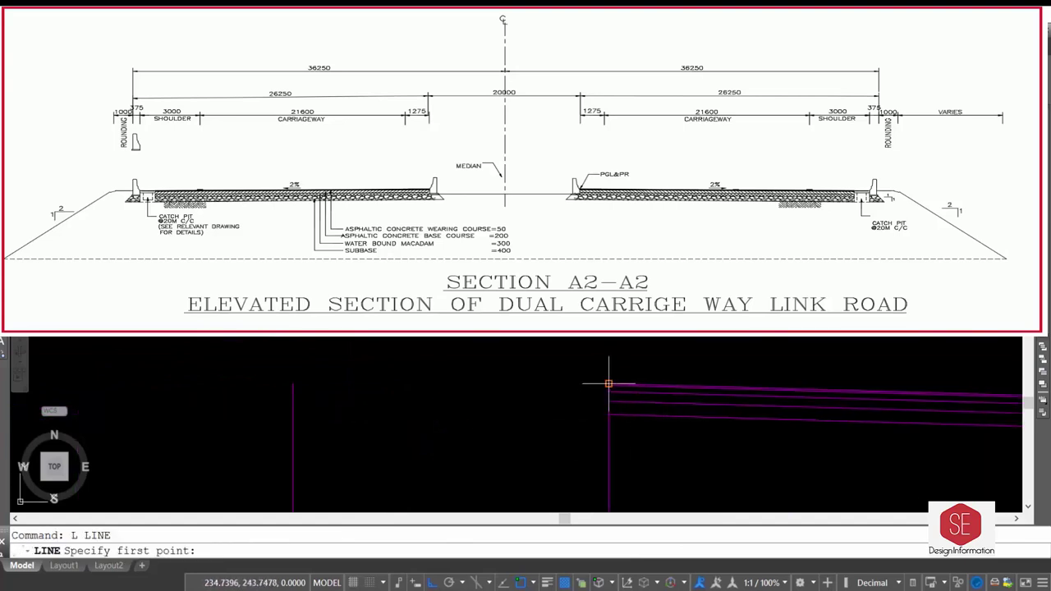
left_click(608, 383)
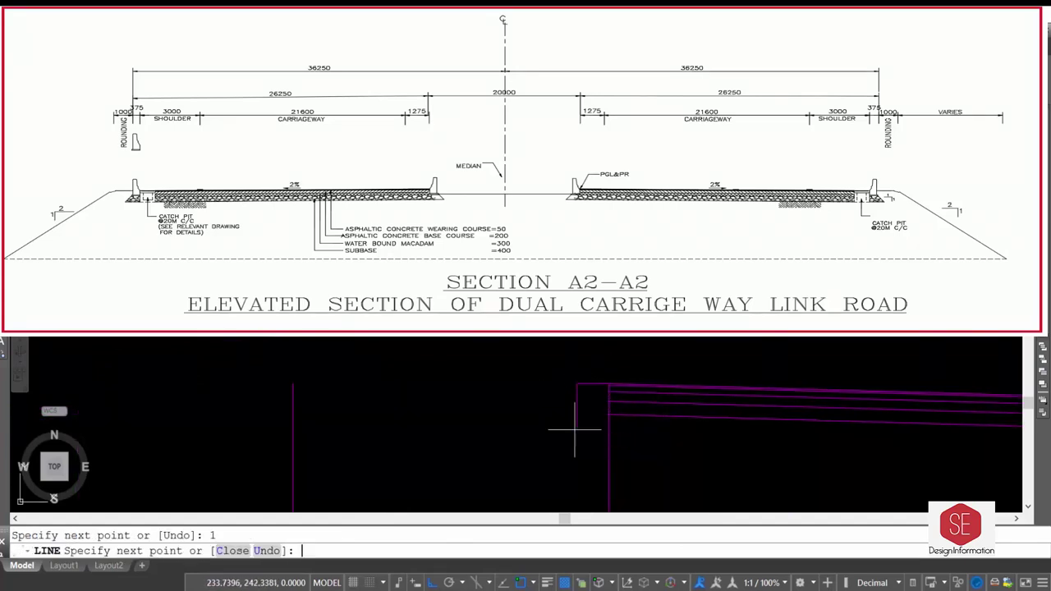
key("Escape")
left_click_drag(629, 375, 575, 419)
type("e")
key("Return")
Extend the course lines to the slope with EX.
type("ex")
key("Return")
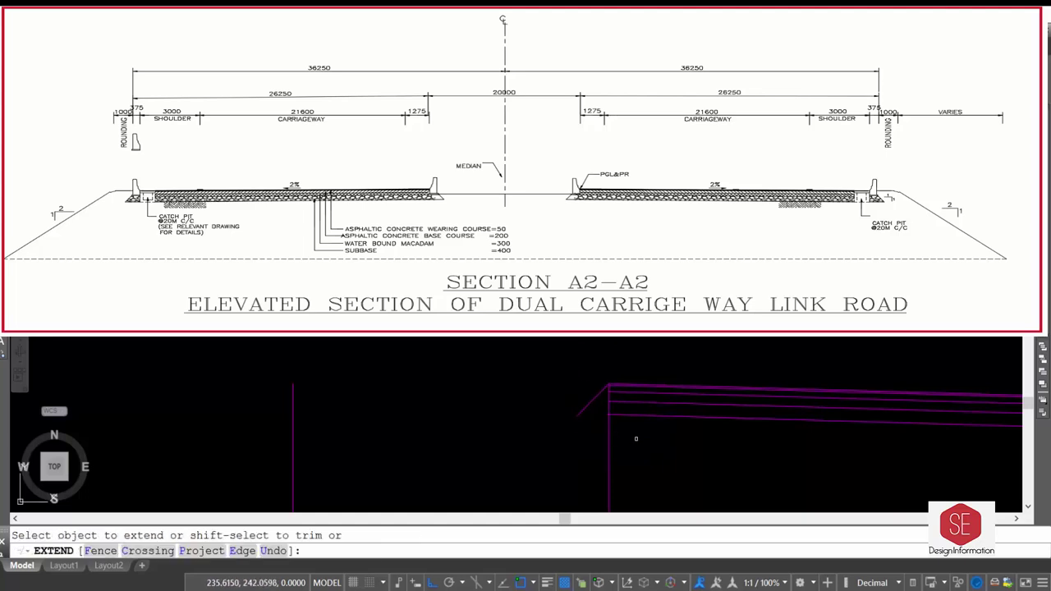
left_click_drag(636, 439, 622, 377)
scroll(558, 415, "down", 2)
key("Escape")
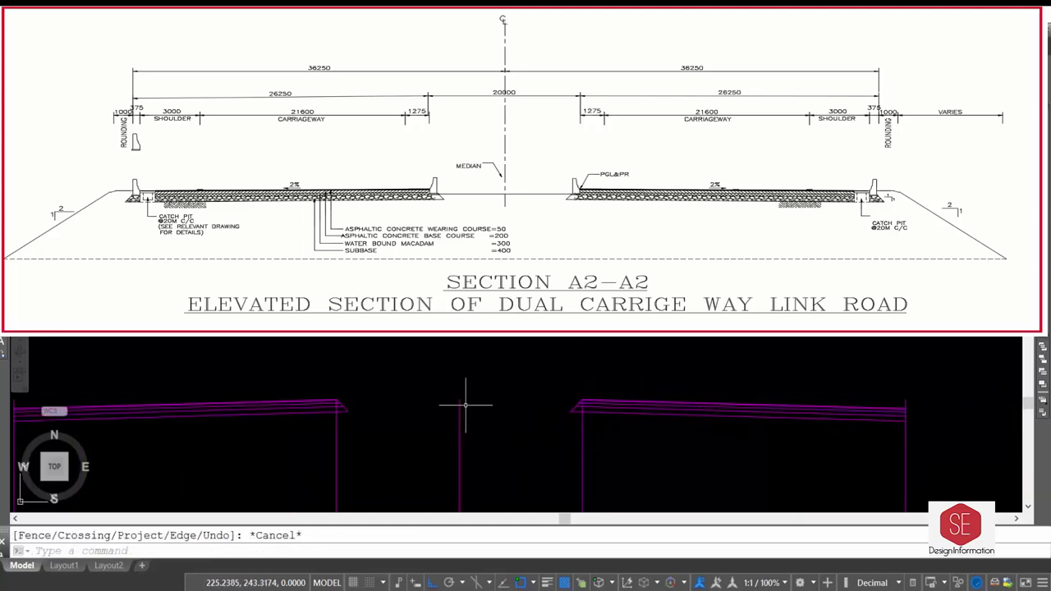
Mirror the sloped edge across a vertical axis, keeping the original.
type("mi")
key("Return")
left_click(343, 408)
scroll(353, 394, "down", 2)
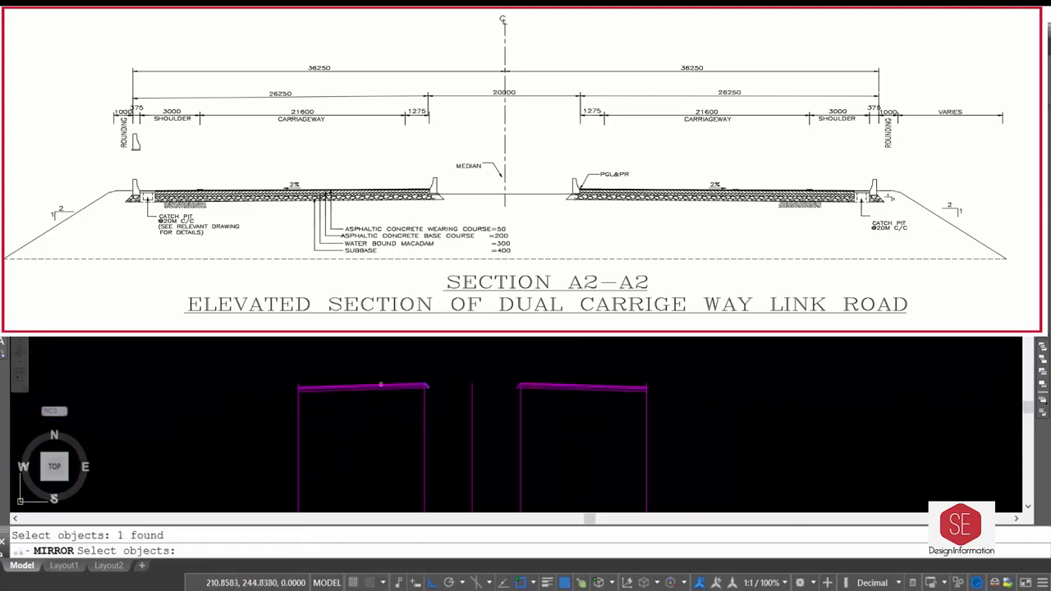
key("Return")
left_click(383, 379)
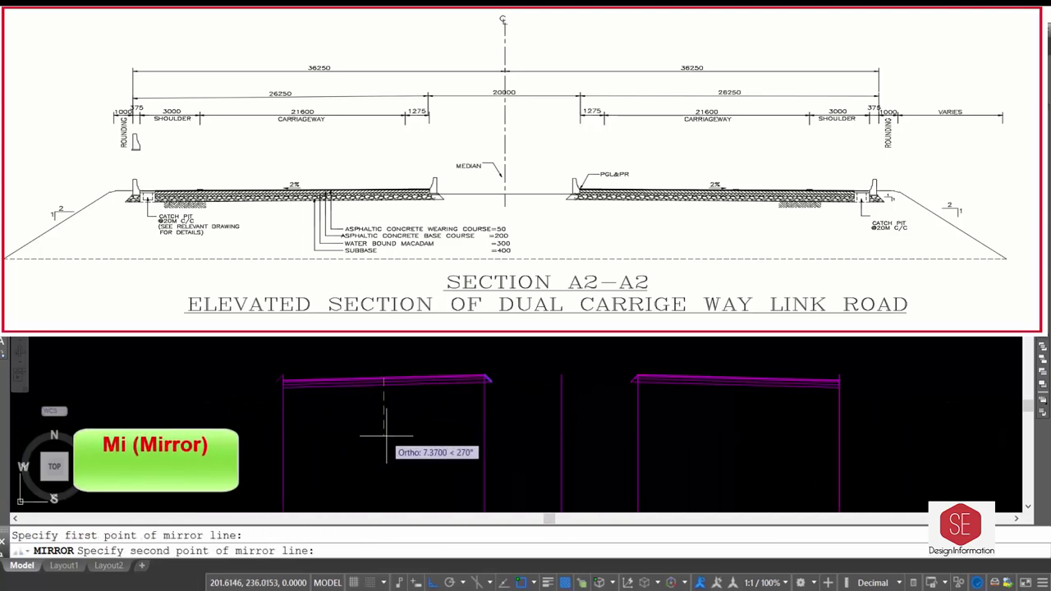
left_click(387, 427)
right_click(351, 439)
key("Escape")
scroll(251, 383, "up", 5)
key("Return")
Try moving a line from a base point, then cancel the move.
type("m")
key("Return")
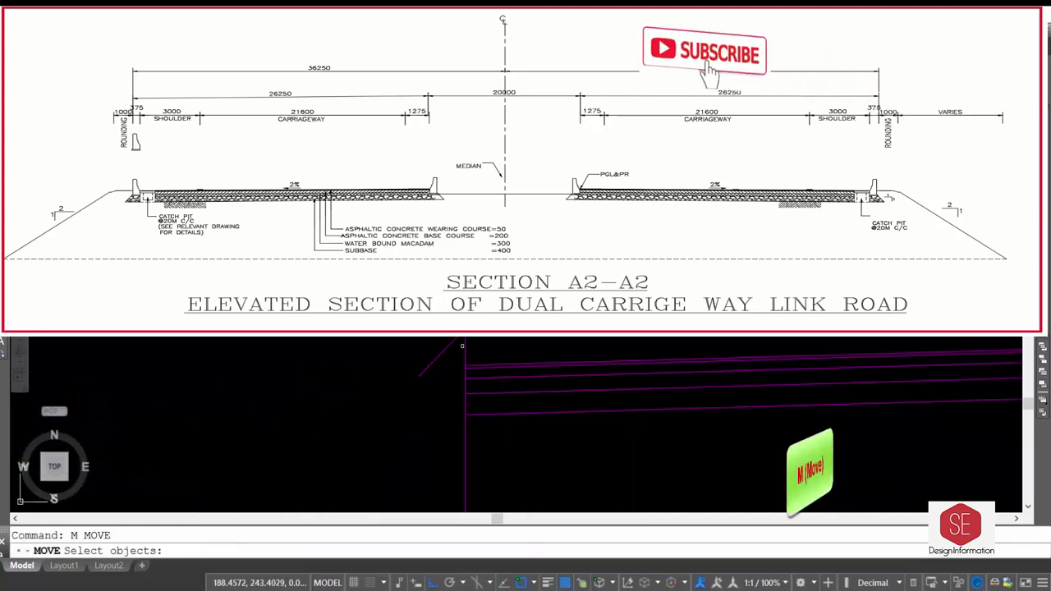
left_click(440, 360)
key("Return")
left_click(467, 364)
key("Escape")
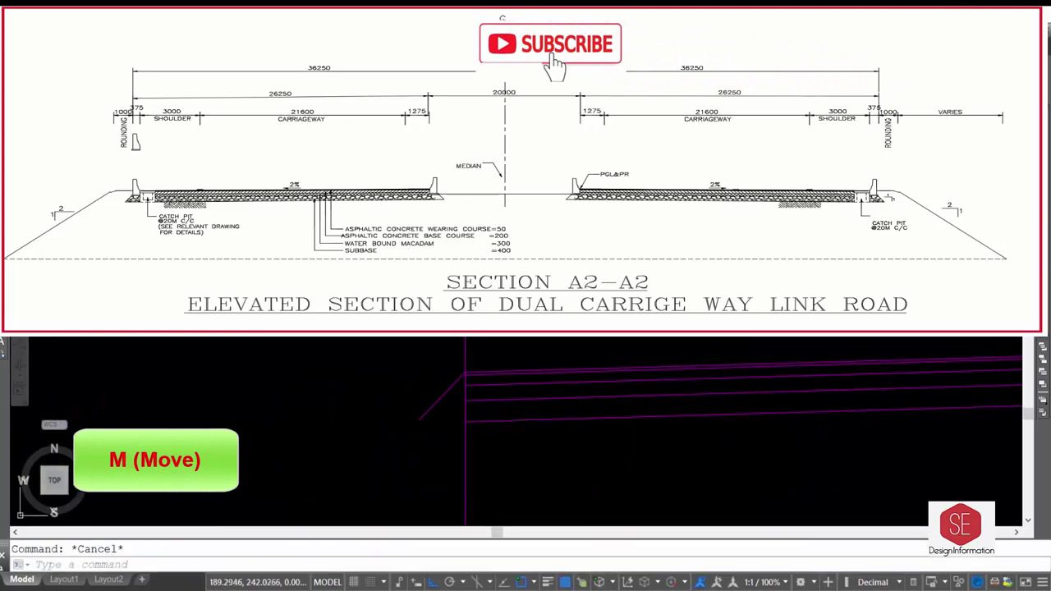
type("ex")
Erase the leftover construction line.
key("Return")
left_click(351, 351)
type("e")
key("Return")
scroll(605, 312, "down", 2)
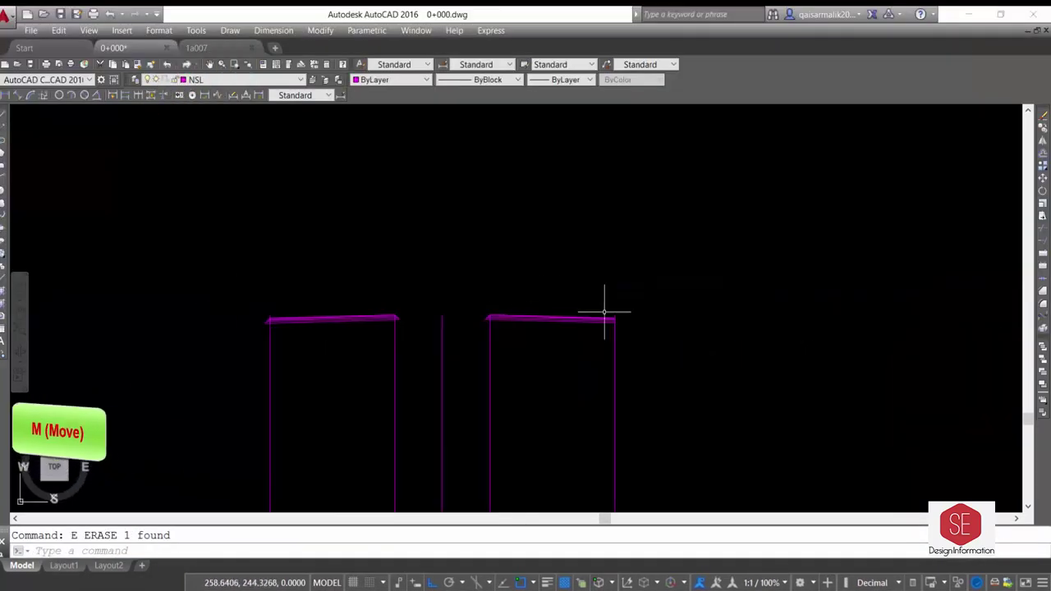
scroll(638, 340, "up", 2)
scroll(615, 340, "up", 3)
type("l")
Close a sloped edge from a 1-unit segment at the pavement corner and extend the course lines to it.
key("Return")
left_click(598, 349)
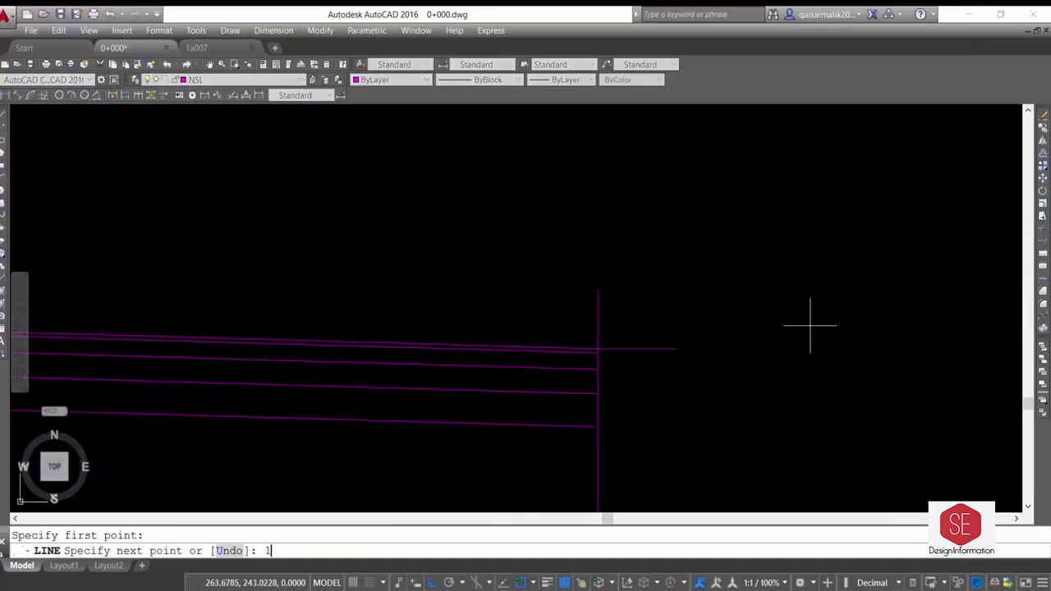
key("Return")
type("c")
key("Return")
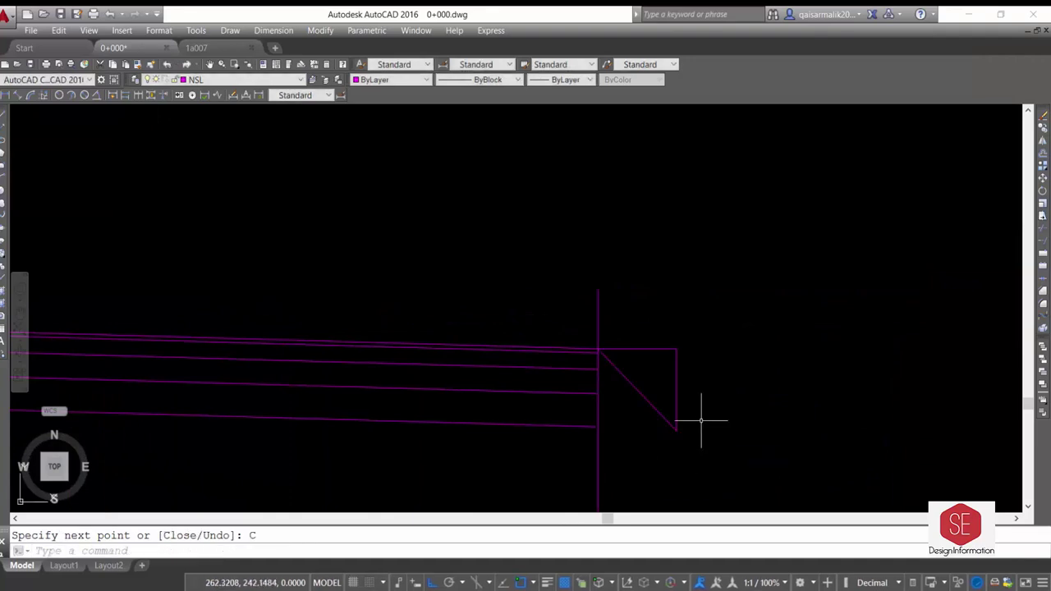
Erase the construction segment at the corner and try trimming the excess.
key("Return")
left_click(586, 458)
left_click(534, 348)
key("Escape")
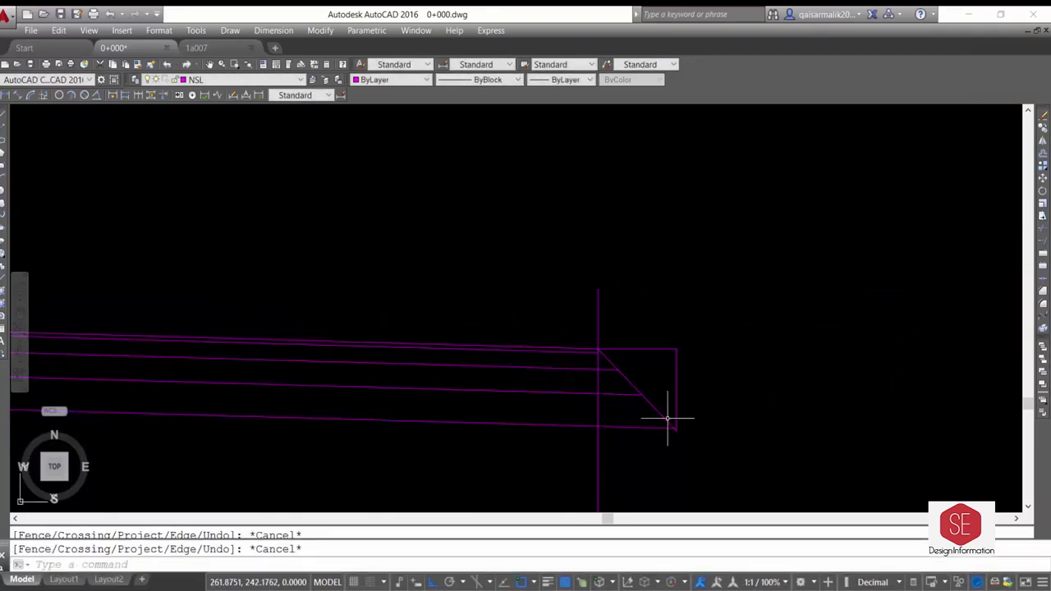
left_click(689, 349)
left_click(669, 363)
type("e")
key("Return")
type("tr")
key("Return")
key("Return")
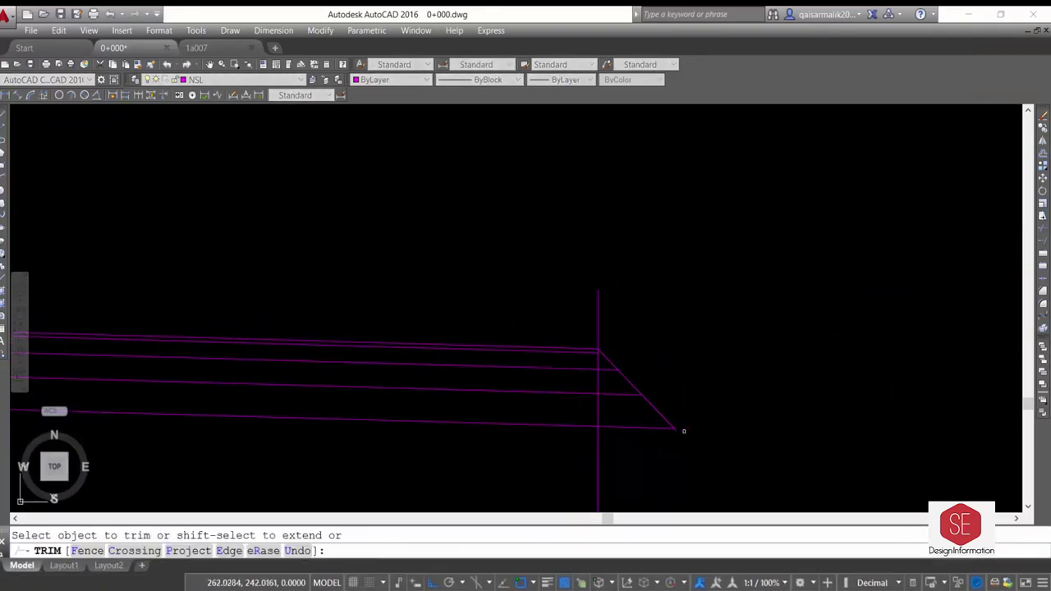
scroll(698, 414, "up", 2)
scroll(808, 327, "down", 3)
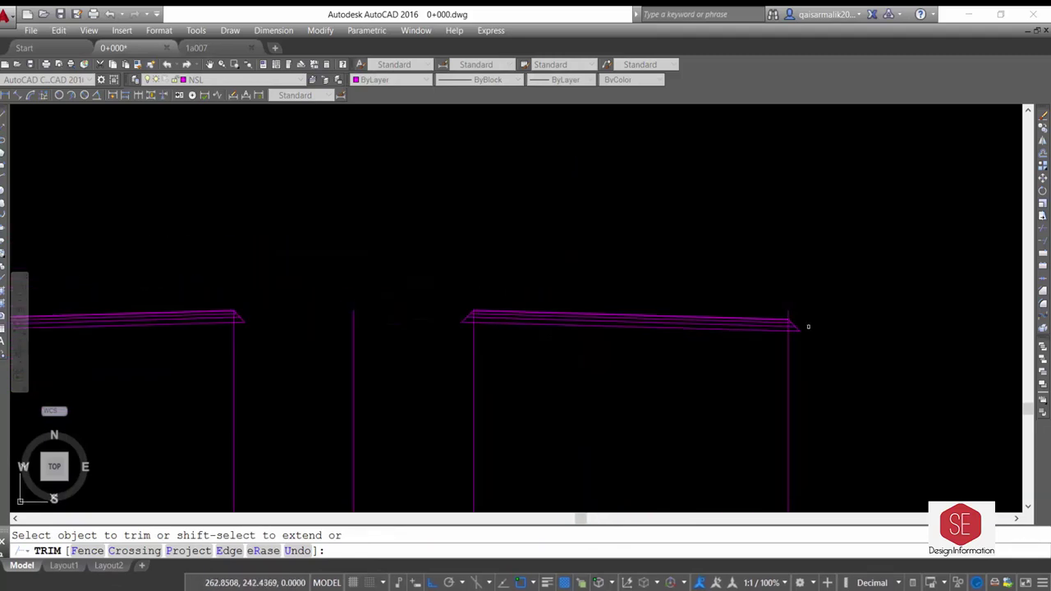
scroll(551, 371, "down", 2)
key("Escape")
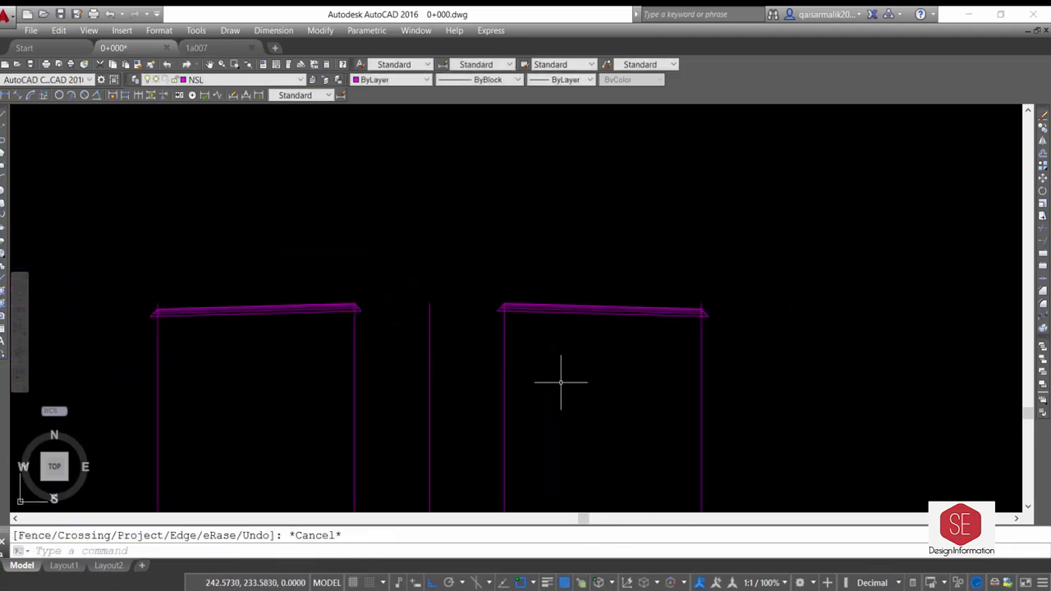
Erase the extra vertical lines.
left_click(560, 385)
left_click(441, 447)
type("e")
key("Return")
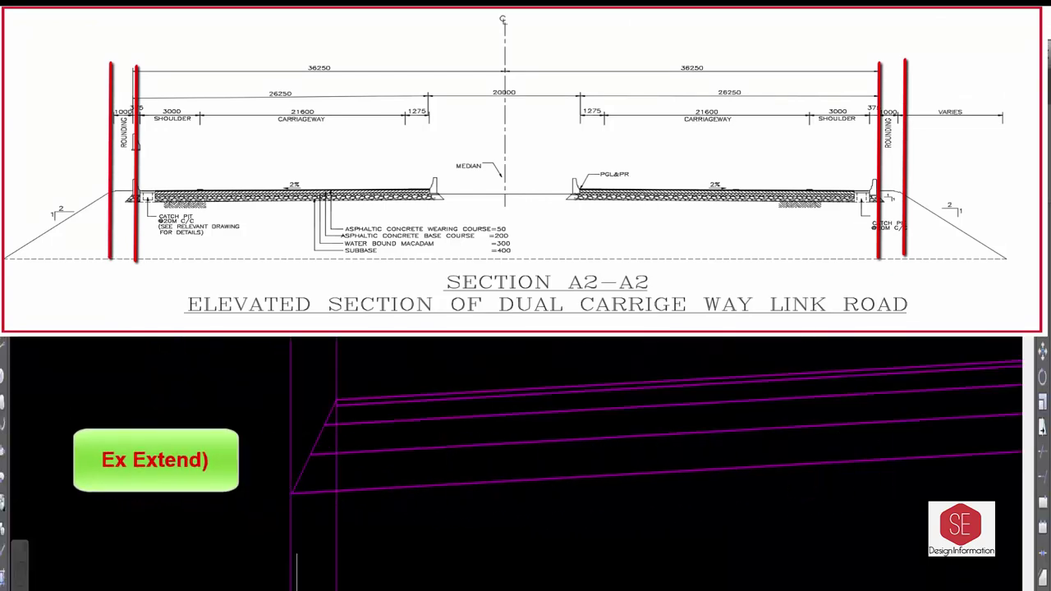
Draw a closed 1:2 slope triangle from the pavement's outer corner with a 2-unit horizontal run.
scroll(348, 462, "up", 2)
scroll(259, 504, "up", 2)
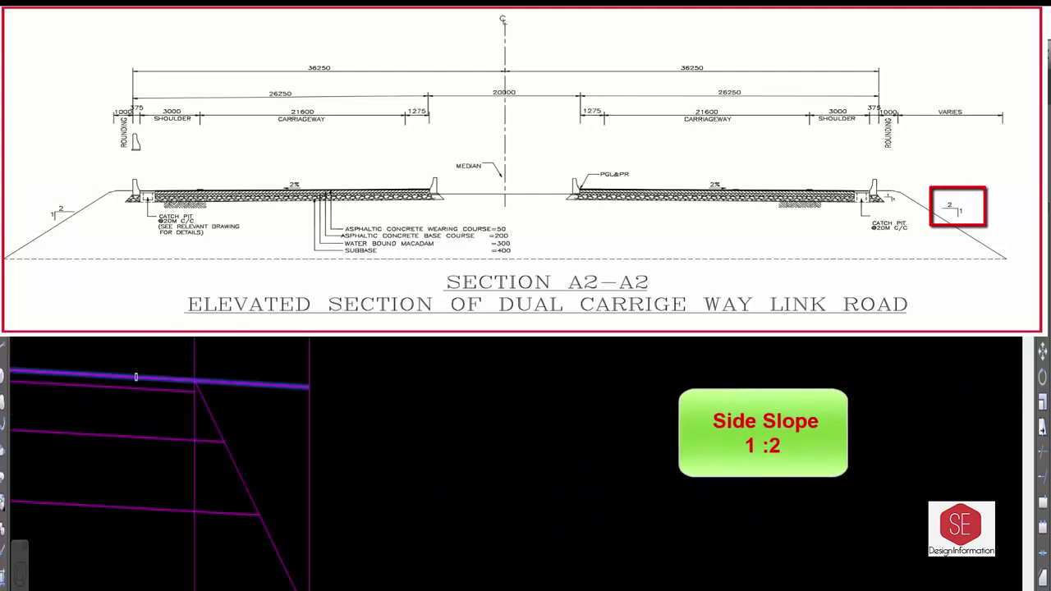
left_click(308, 386)
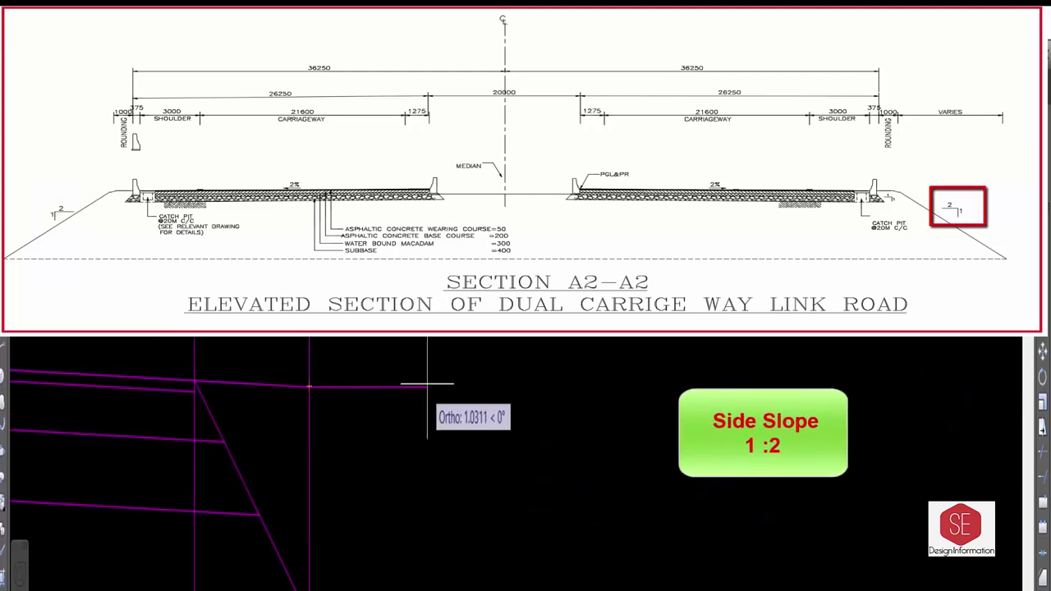
type("2")
key("Return")
type("c")
key("Return")
Erase the slope triangle's horizontal and vertical construction legs.
left_click(568, 181)
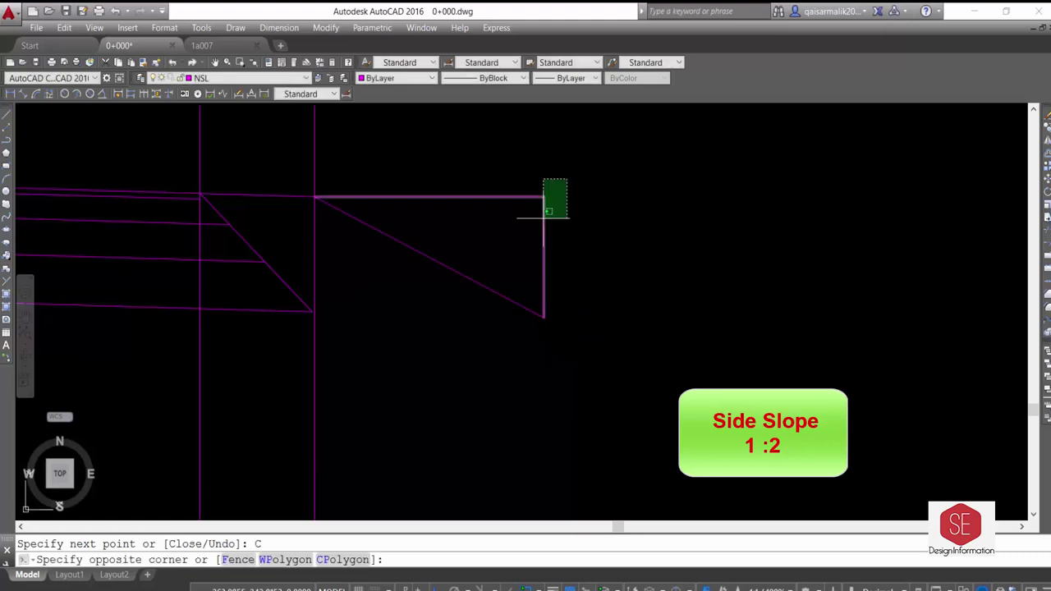
left_click(544, 220)
type("e")
key("Return")
type("tr")
key("Return")
key("Return")
left_click(283, 195)
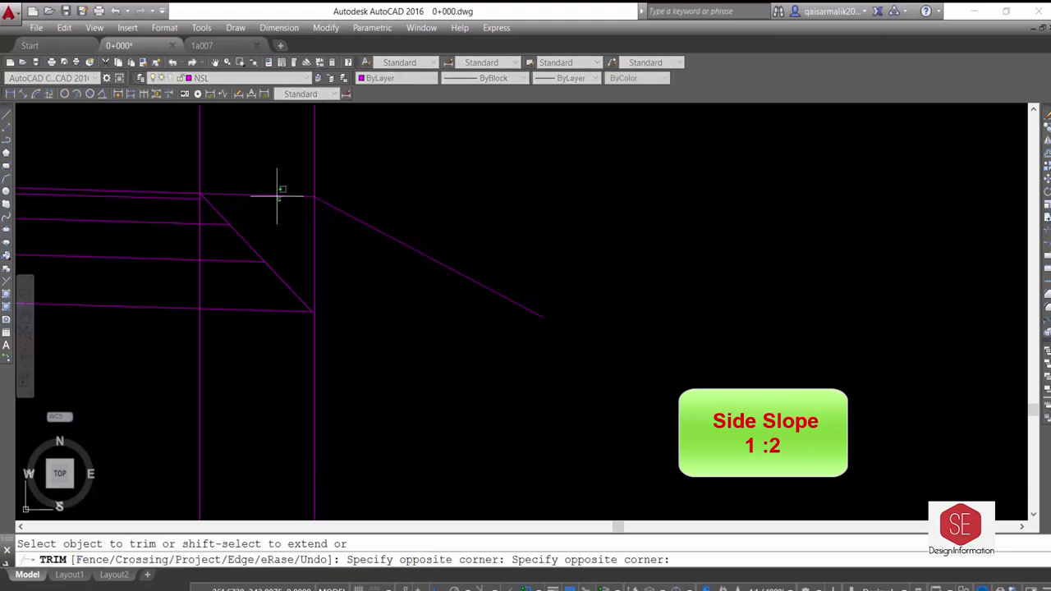
key("Escape")
Trim the short segment between the two verticals.
type("l")
key("Return")
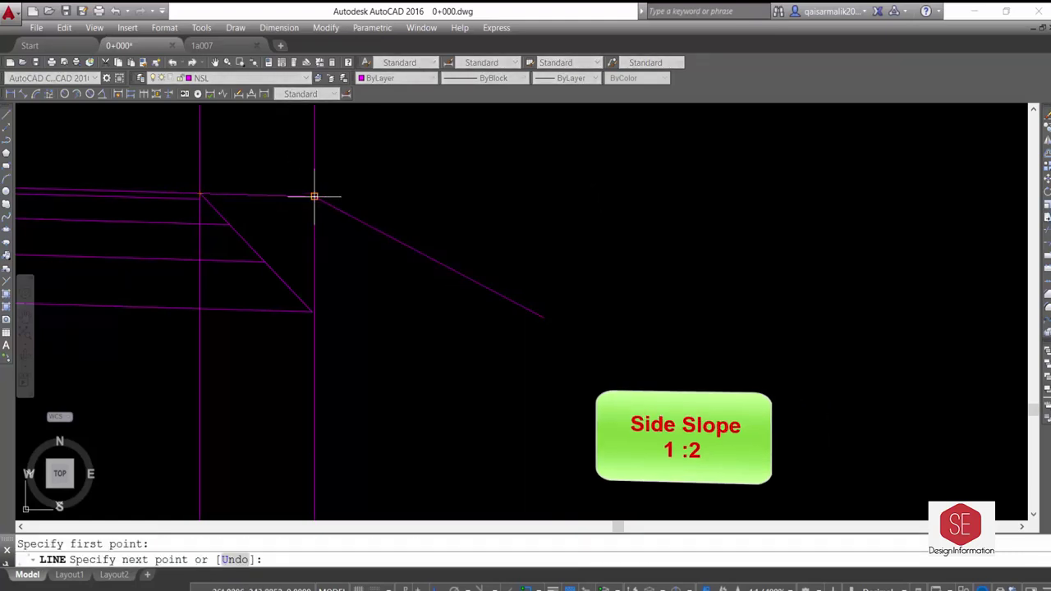
key("Escape")
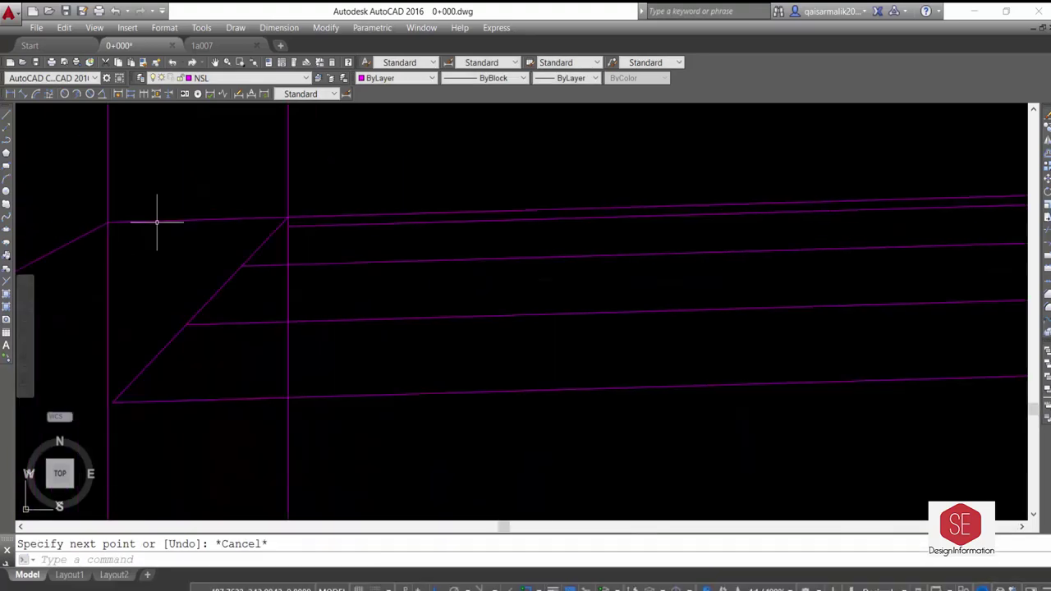
type("tr")
key("Return")
key("Return")
left_click(155, 219)
key("Escape")
Start a line at the slope's top corner, then cancel it.
type("l")
key("Return")
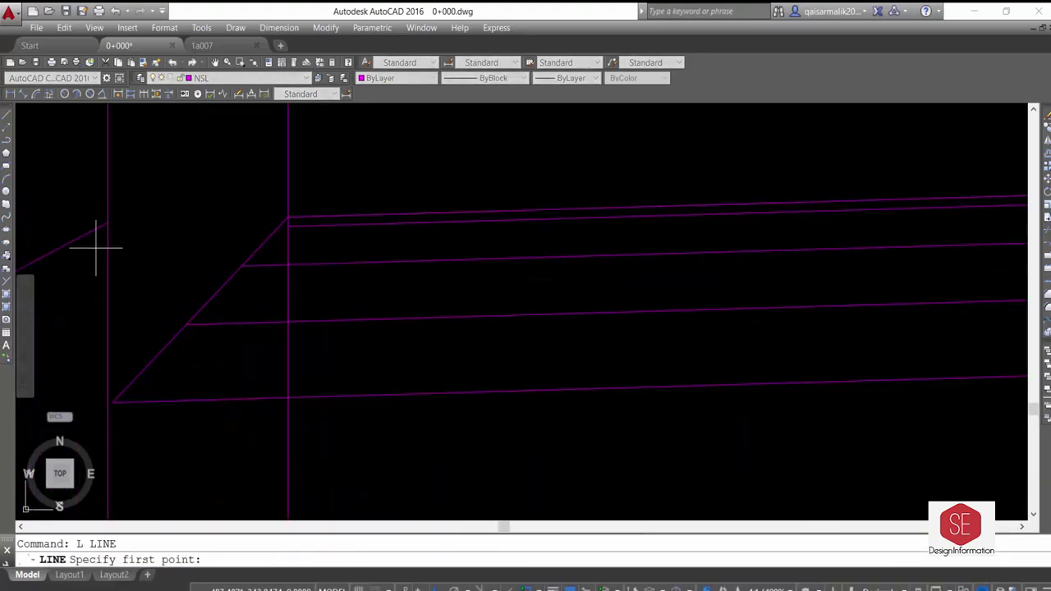
left_click(107, 222)
key("Escape")
scroll(417, 263, "down", 5)
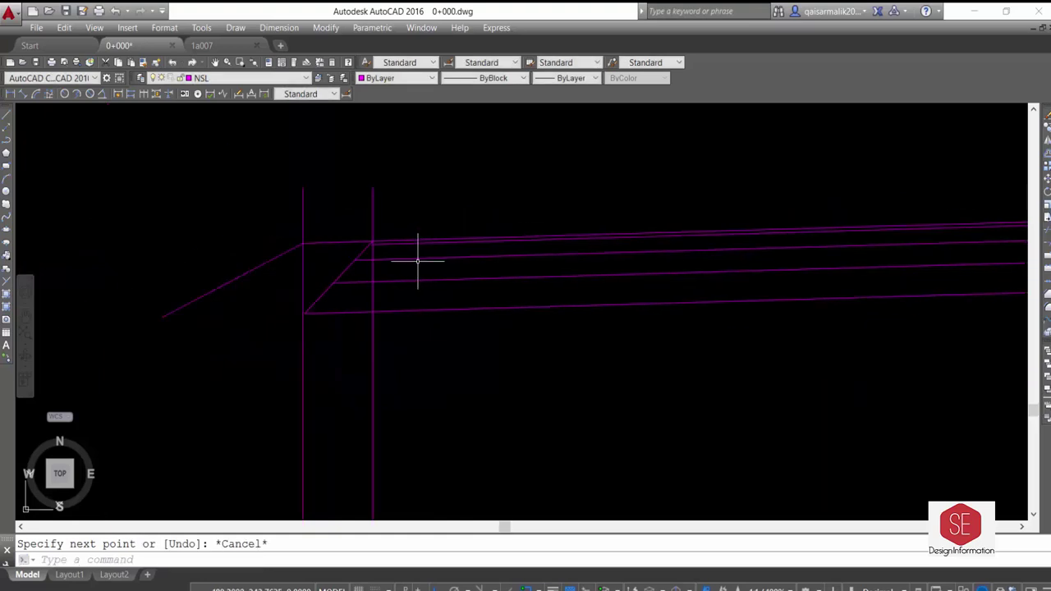
scroll(336, 235, "up", 4)
scroll(311, 411, "down", 2)
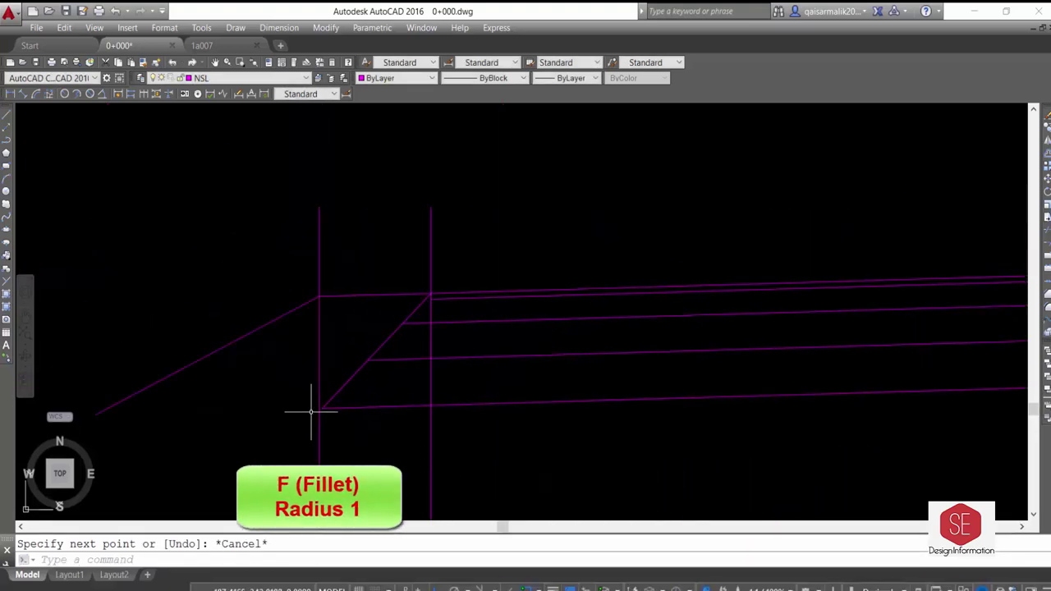
Fillet the left road-edge corner with radius 1.
type("f")
key("Return")
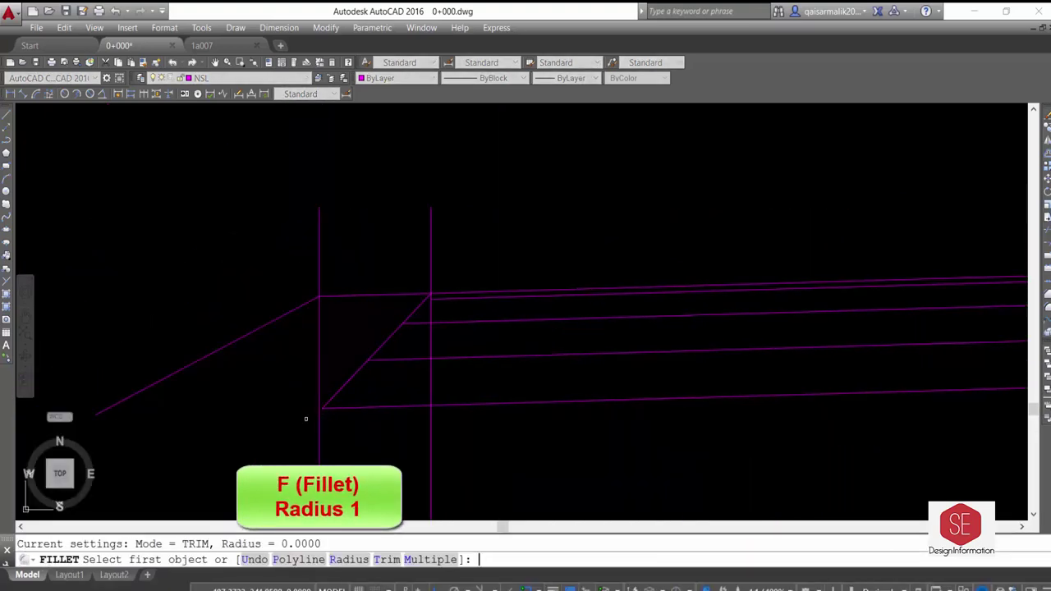
type("r")
key("Return")
key("Return")
left_click(286, 316)
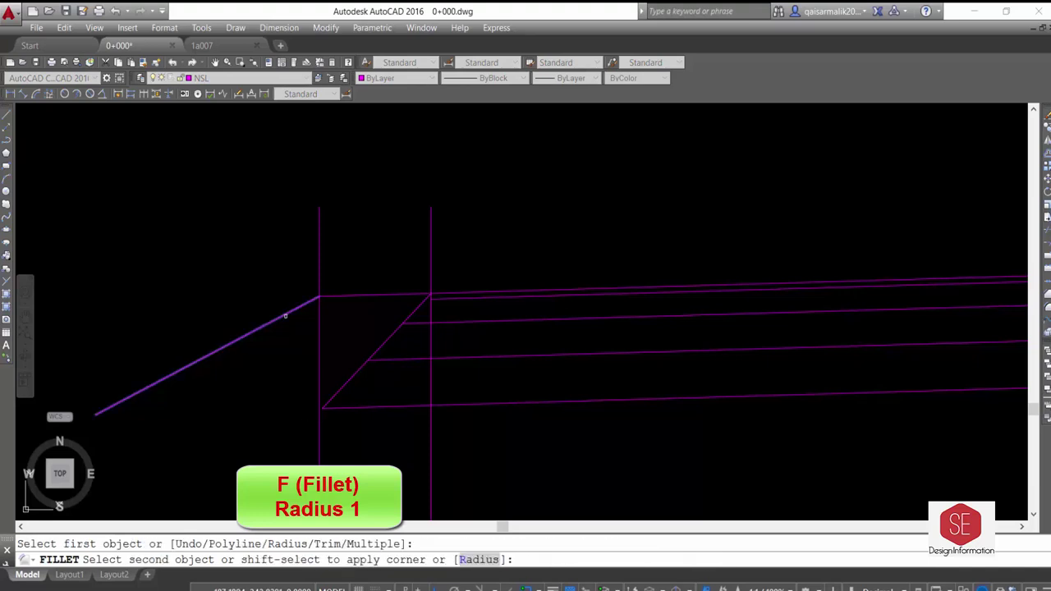
left_click(361, 291)
middle_click_drag(356, 294, 715, 356)
scroll(755, 375, "down", 3)
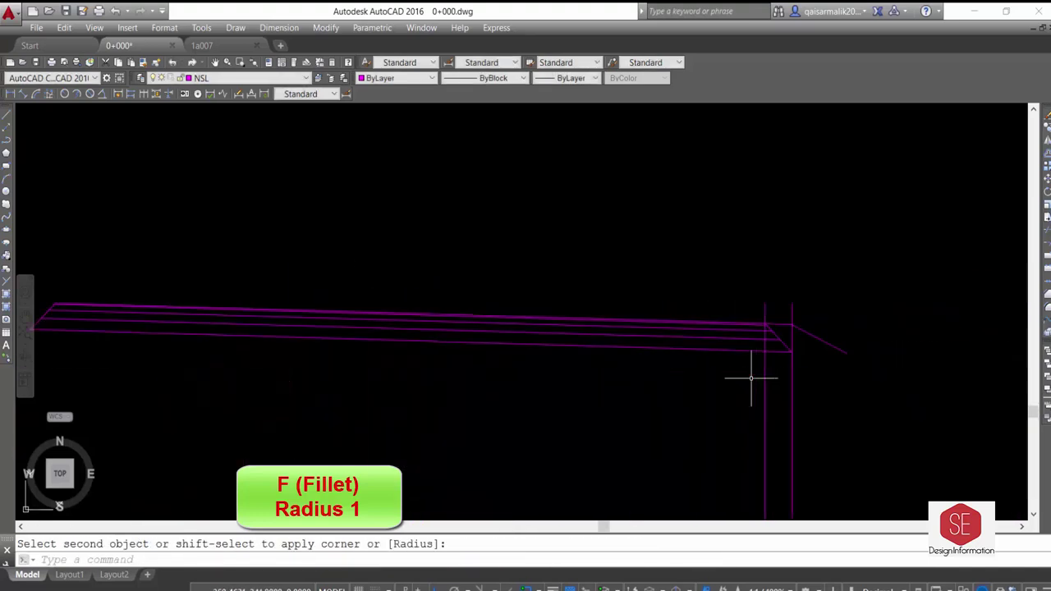
Fillet the right road-edge corner between the short horizontal and sloping lines.
type("F")
key("Escape")
type("f")
key("Return")
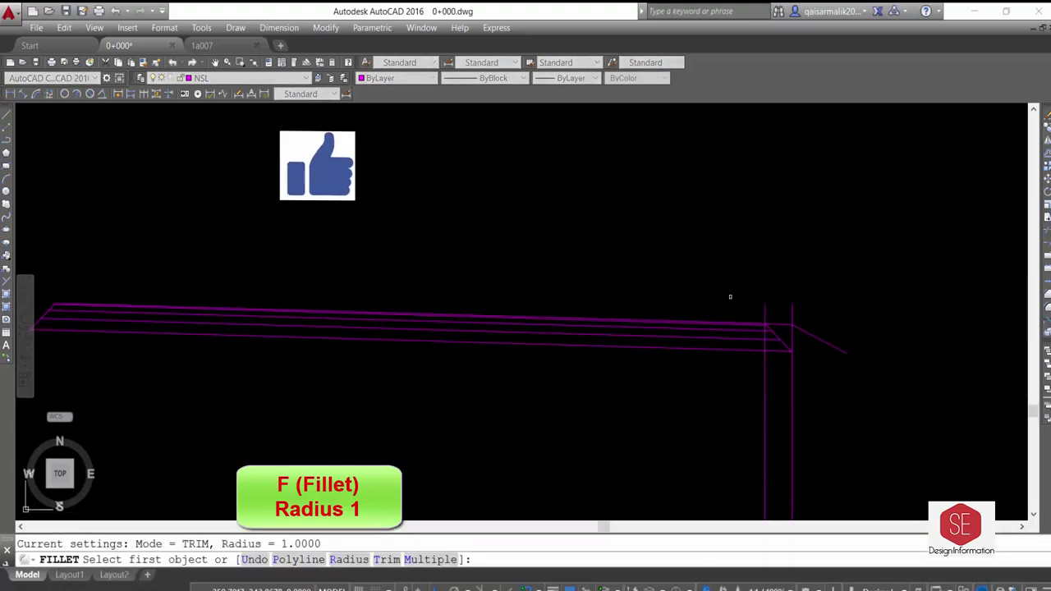
left_click(792, 323)
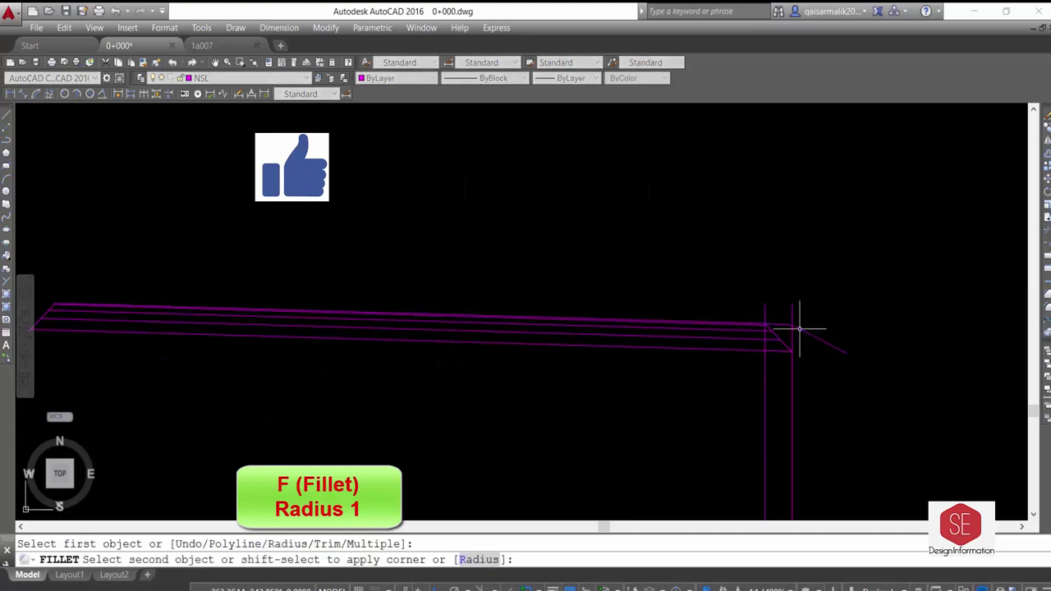
scroll(799, 329, "up", 3)
left_click(793, 297)
left_click(791, 299)
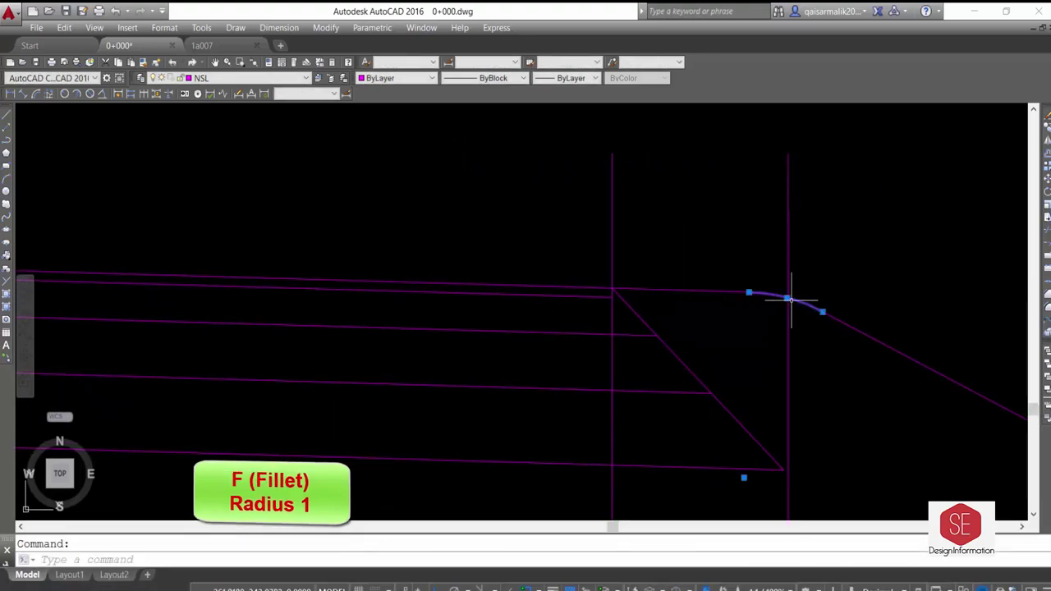
key("Escape")
Check the rounded corner arc's radius with DIMRADIUS.
left_click(66, 95)
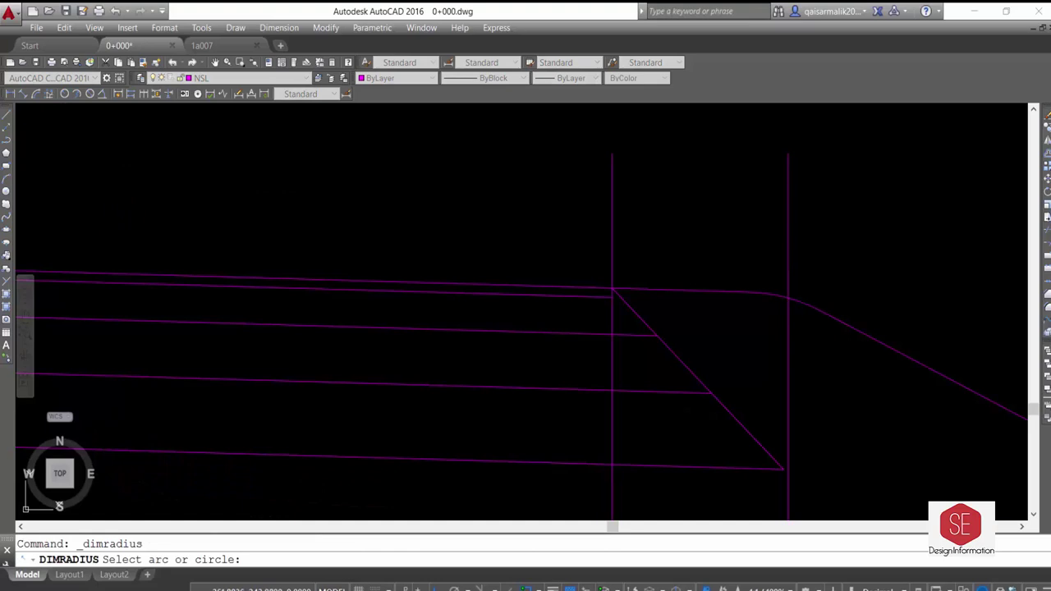
left_click(787, 297)
key("Escape")
scroll(764, 330, "down", 5)
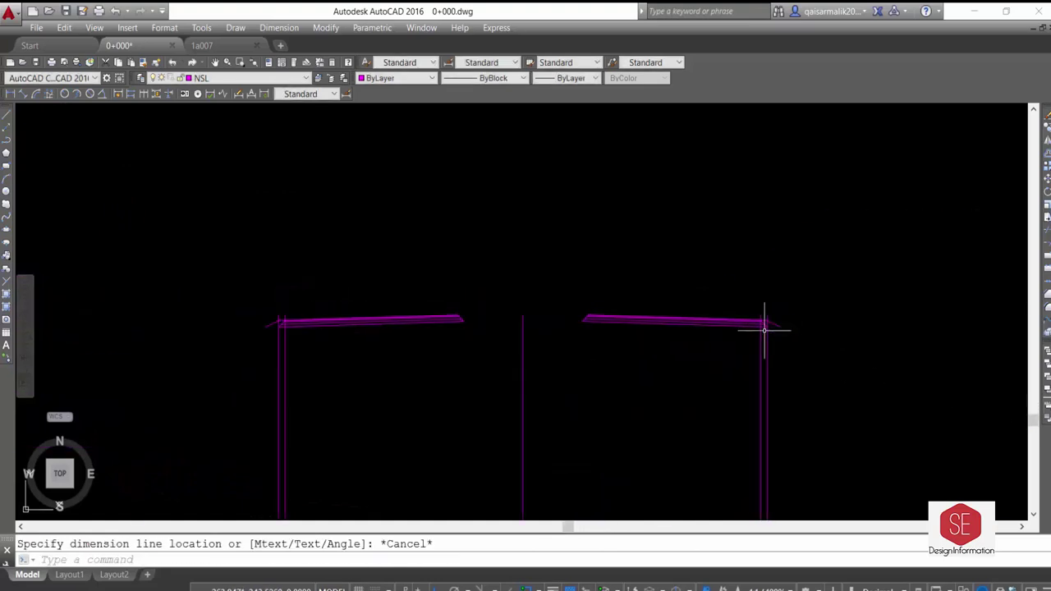
scroll(504, 346, "up", 5)
Start a line at the surface lines' endpoint, then cancel it.
type("l")
key("Return")
scroll(299, 217, "up", 3)
left_click(374, 251)
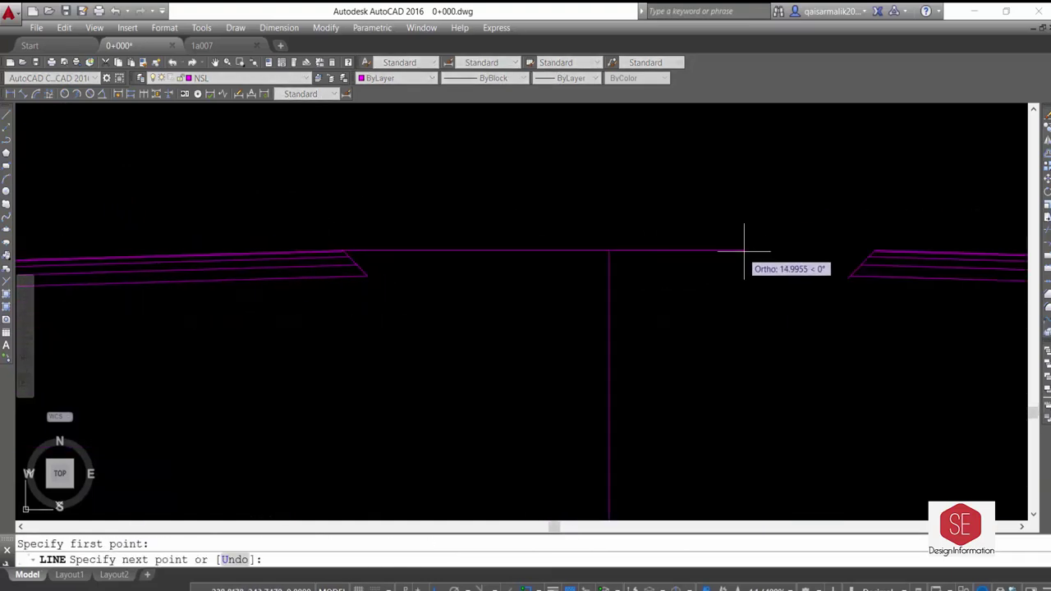
scroll(862, 244, "up", 3)
key("Escape")
scroll(496, 252, "down", 5)
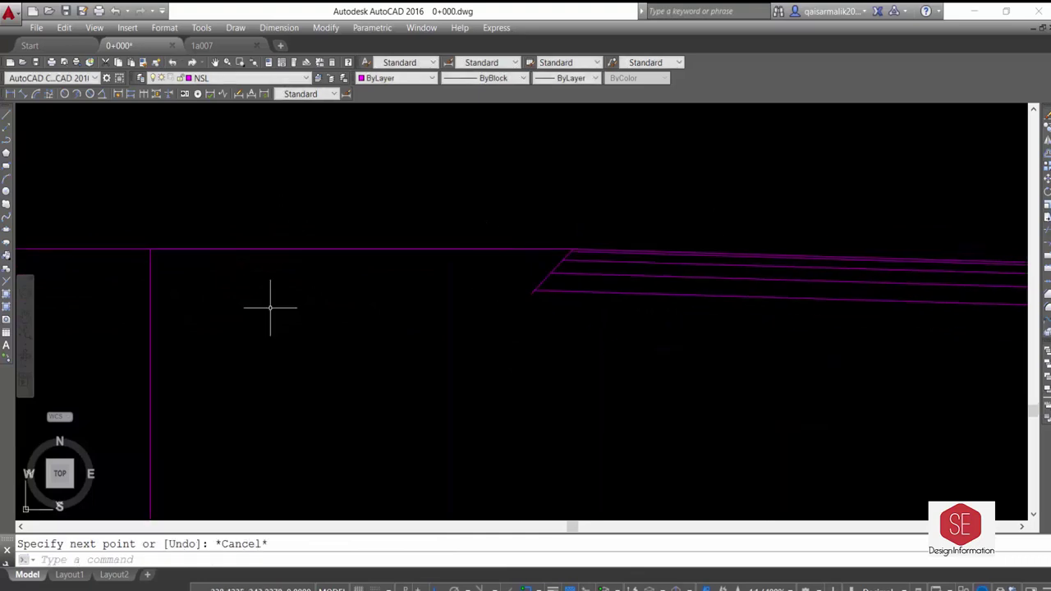
scroll(510, 346, "down", 5)
Copy the two pavement surface lines over to the right carriageway.
type("co")
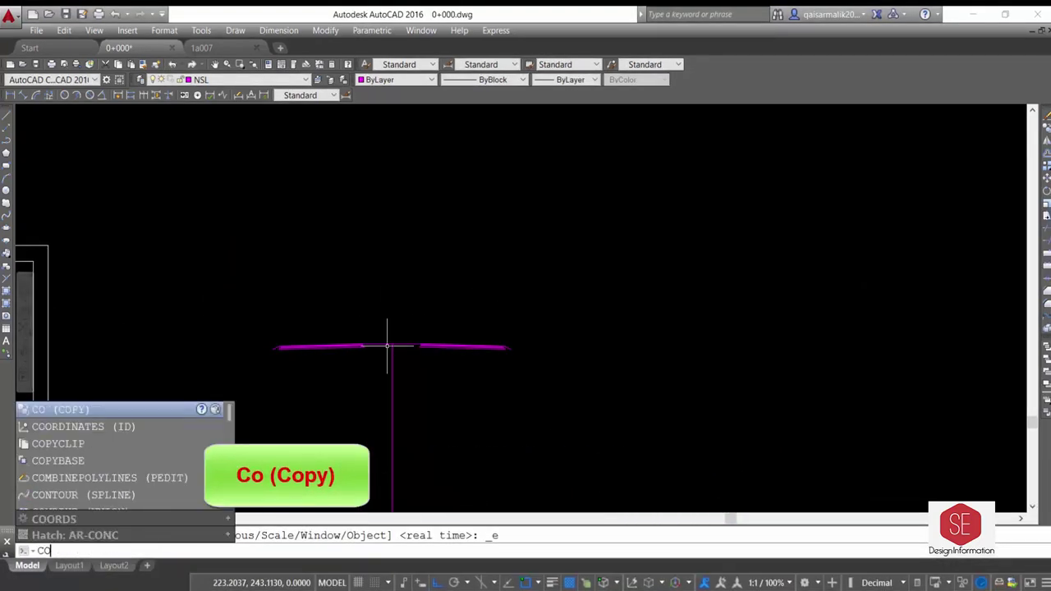
key("Return")
left_click(254, 296)
left_click(525, 378)
key("Return")
left_click(484, 411)
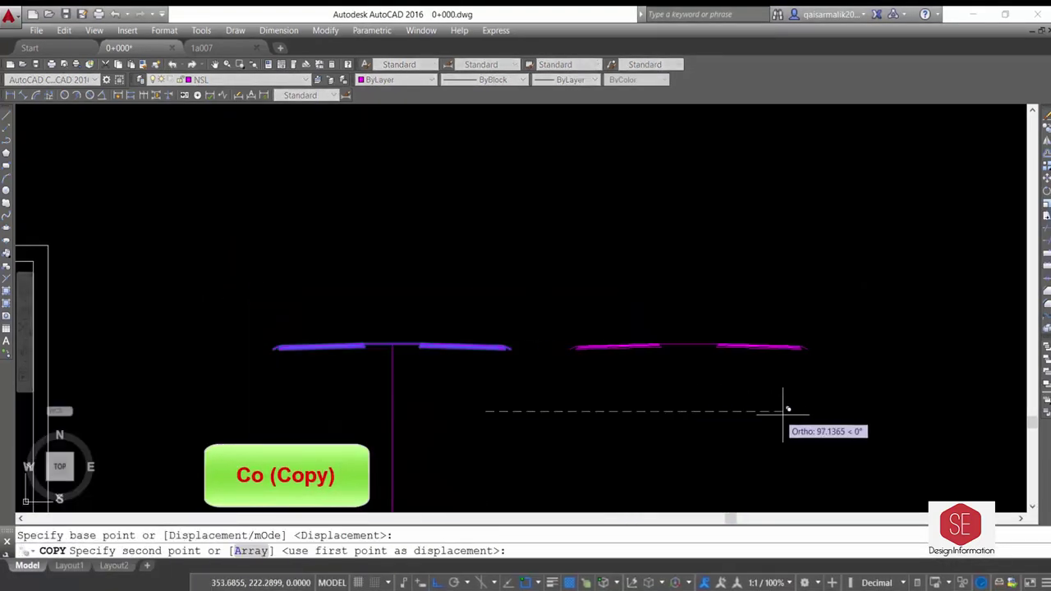
left_click(812, 410)
key("Escape")
scroll(425, 340, "up", 3)
scroll(469, 351, "up", 4)
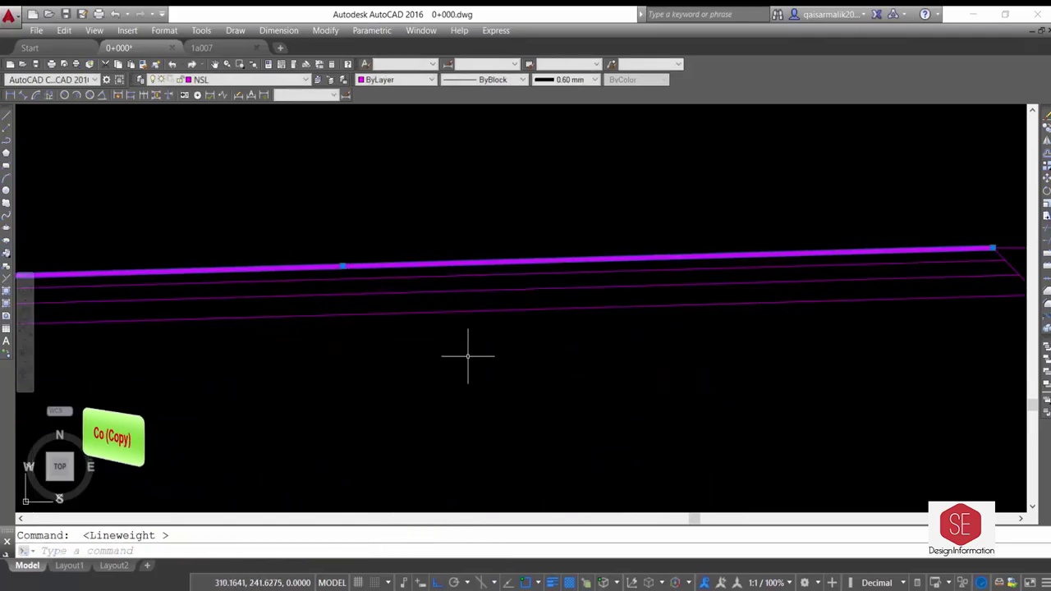
key("Escape")
Browse the hatch pattern palette and keep ANSI31 as the pattern.
type("h")
key("Return")
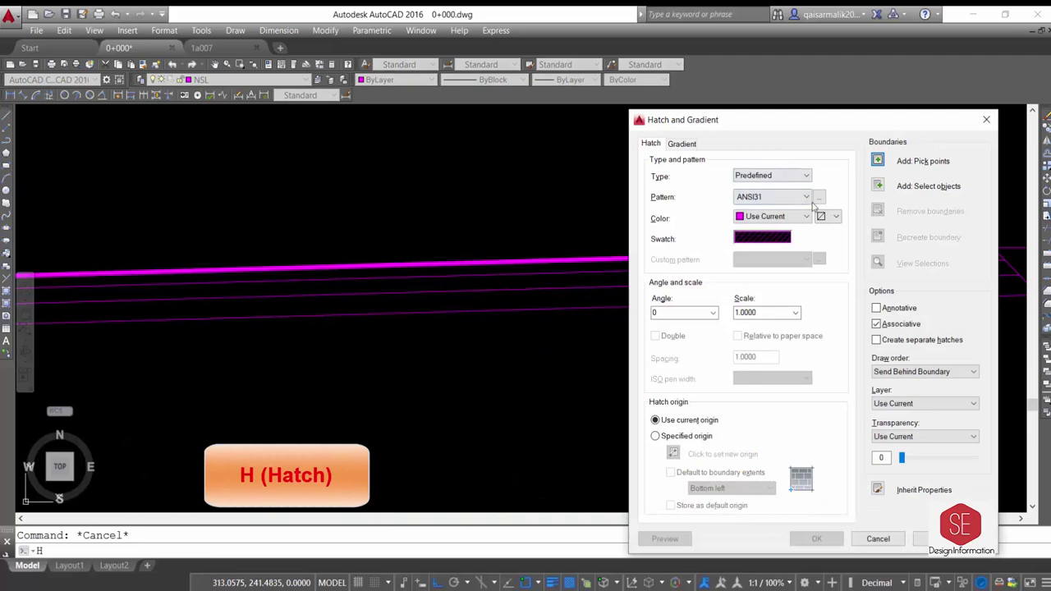
left_click(818, 197)
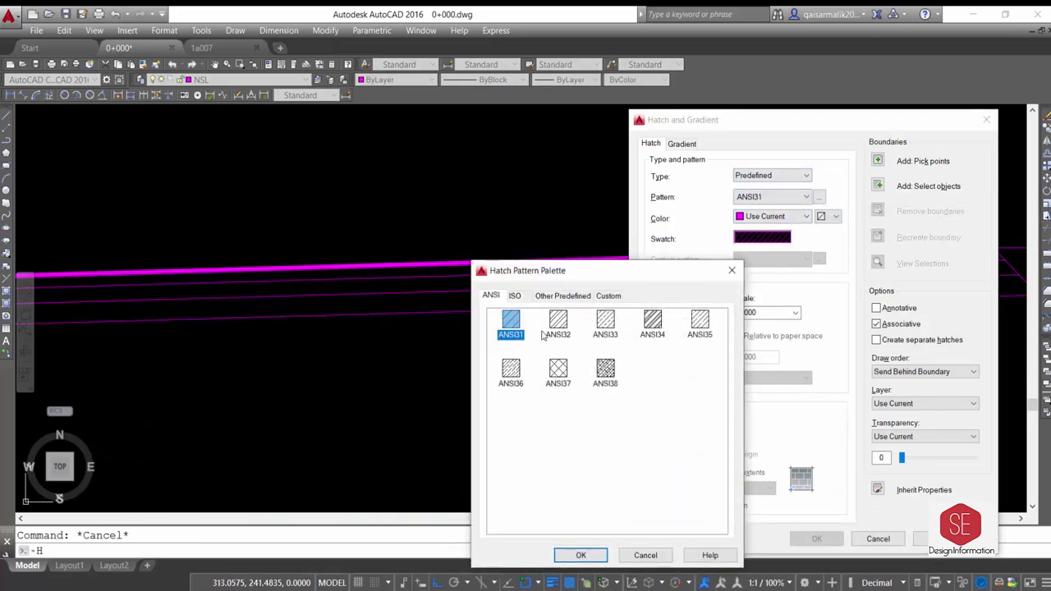
left_click(515, 298)
left_click(545, 297)
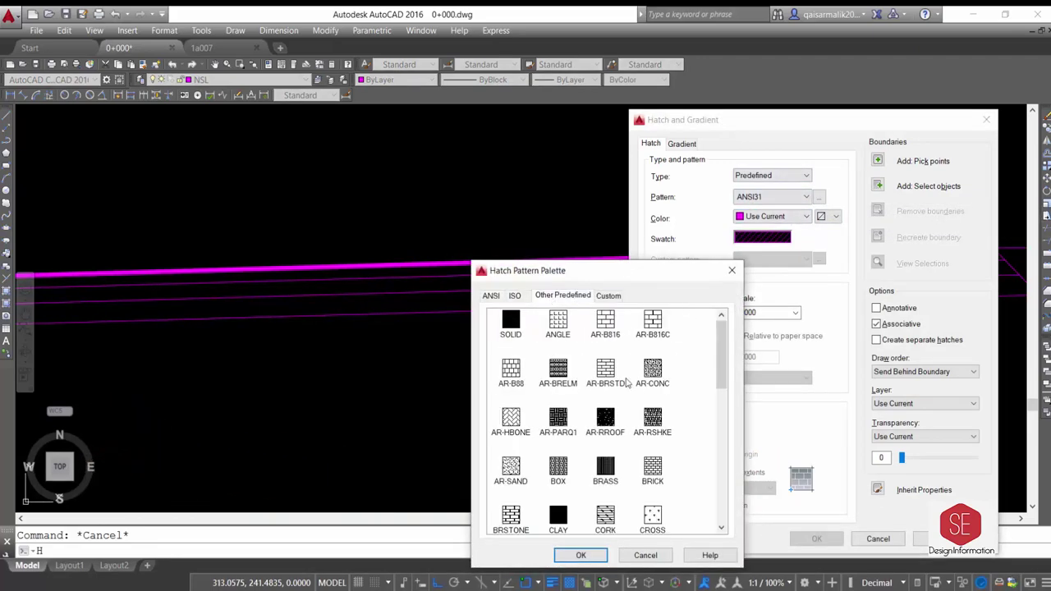
scroll(620, 402, "down", 3)
scroll(615, 423, "down", 2)
scroll(632, 419, "up", 5)
left_click(492, 296)
left_click(574, 556)
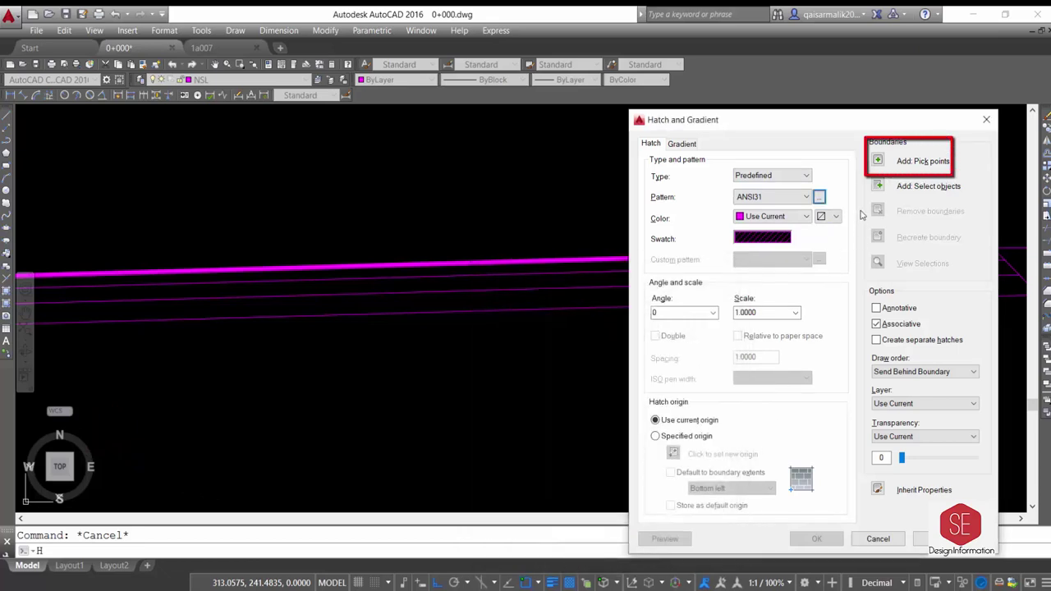
Fill the top pavement course with the ANSI31 hatch.
left_click(912, 161)
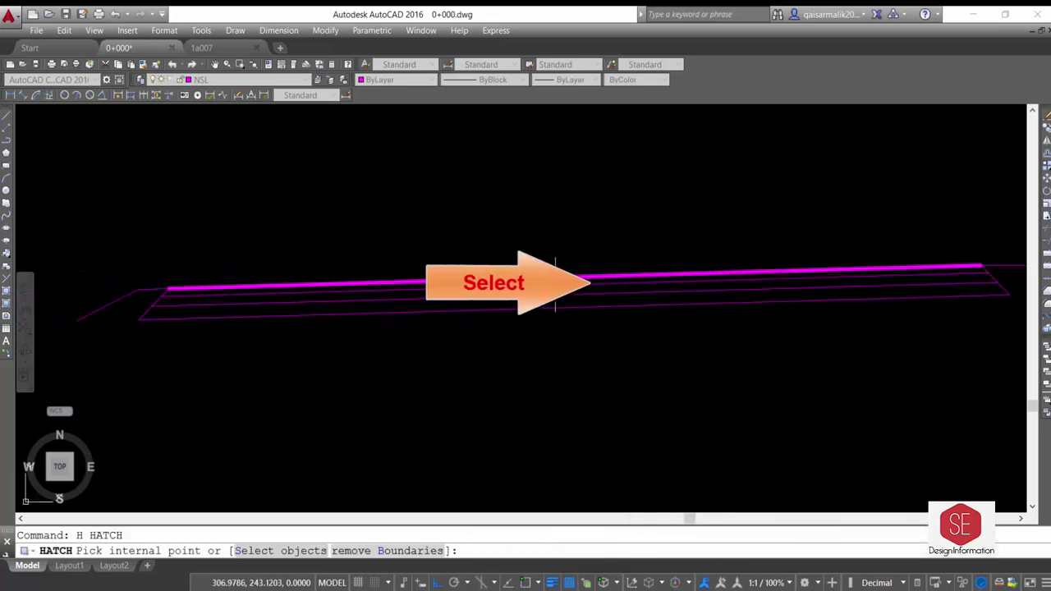
left_click(647, 291)
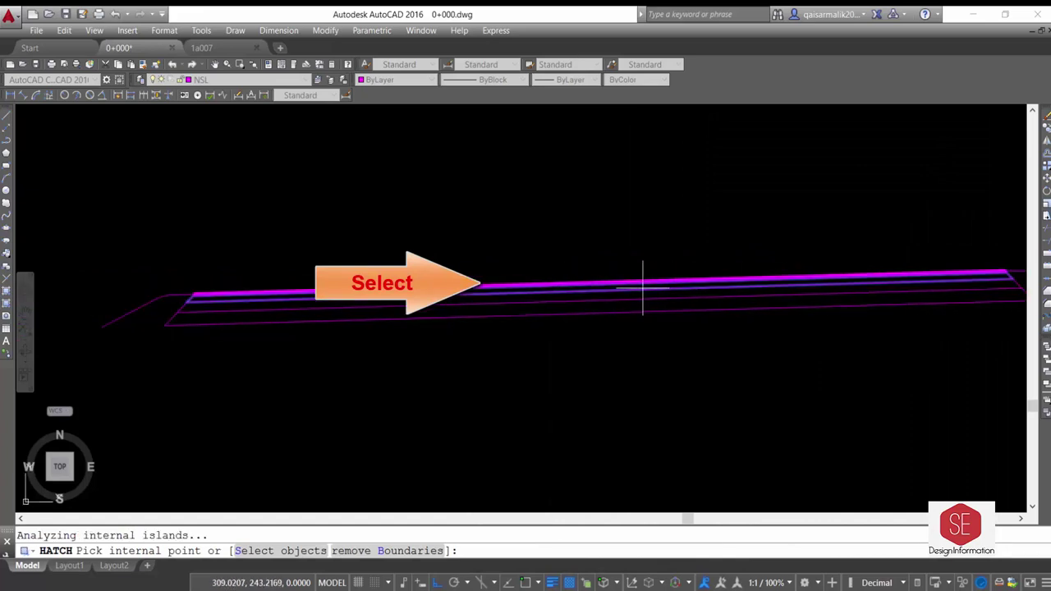
right_click(647, 291)
left_click(661, 297)
left_click(793, 538)
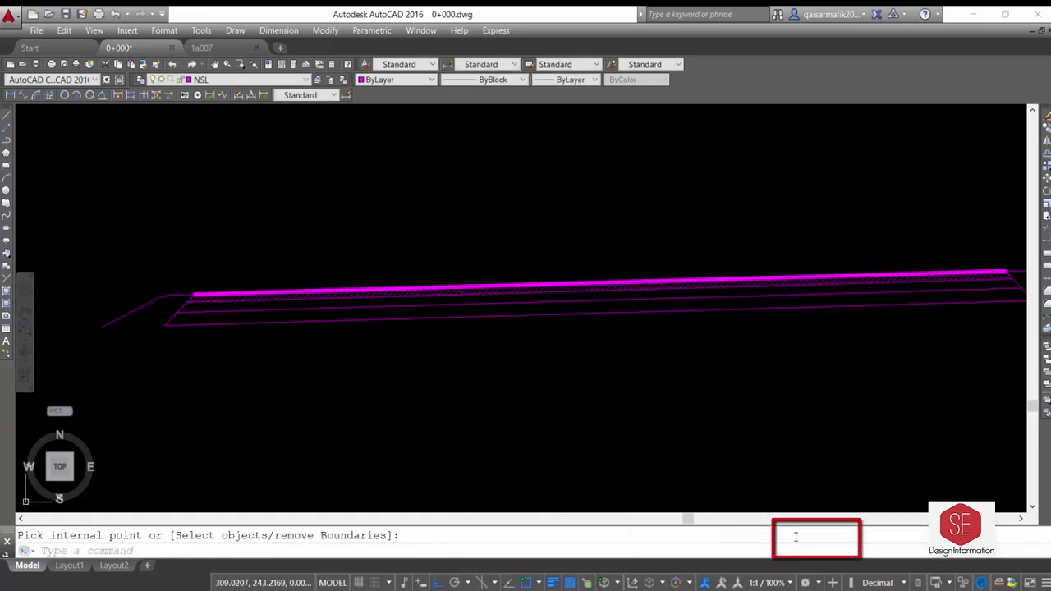
scroll(282, 403, "up", 2)
scroll(636, 421, "down", 2)
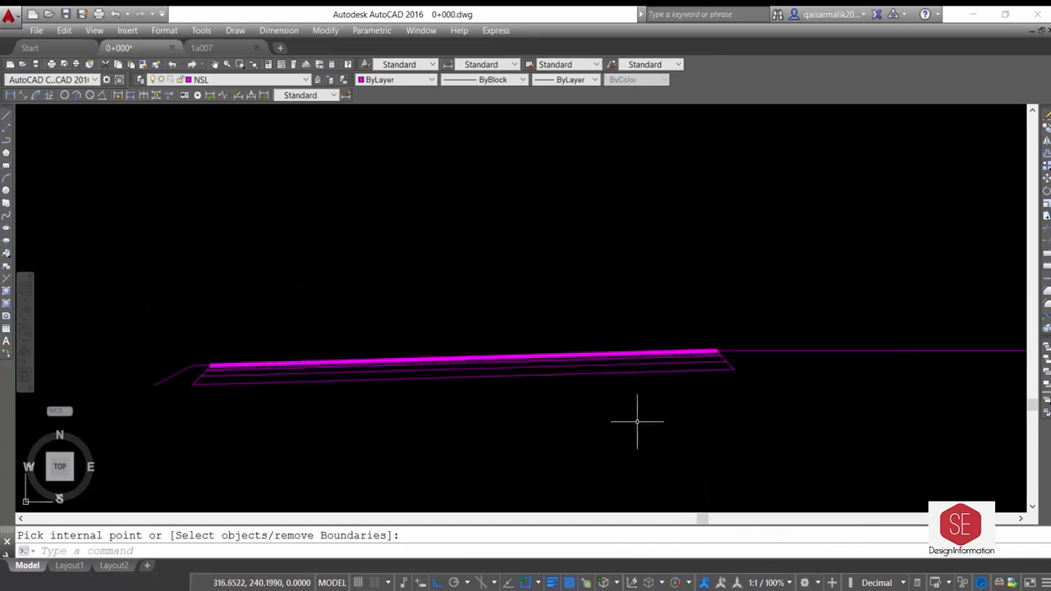
type("H")
Set up a new hatch with the GRAVEL pattern in yellow.
key("Return")
left_click(762, 237)
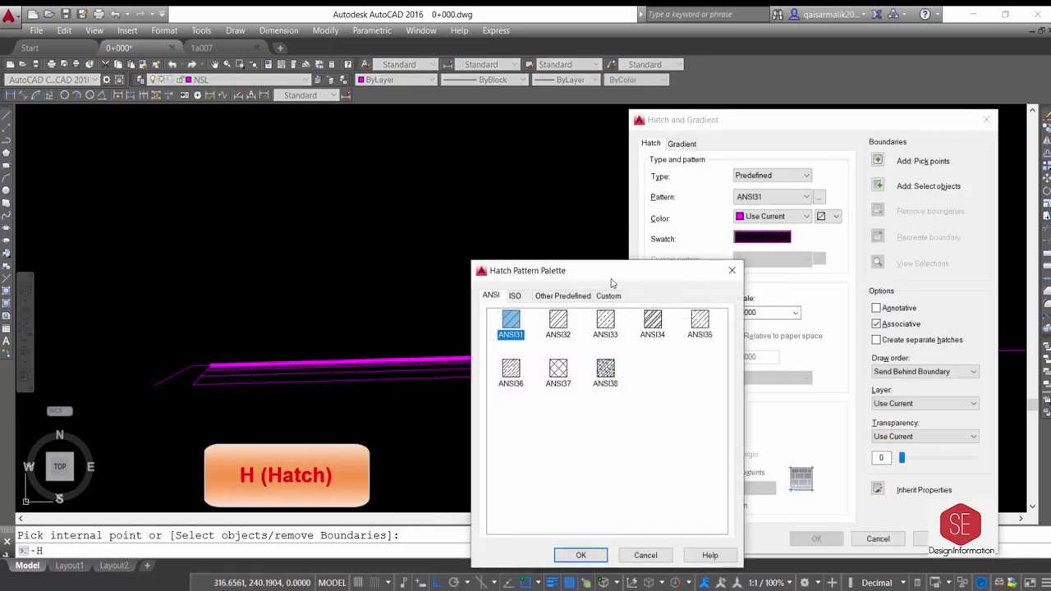
left_click(514, 295)
left_click(563, 296)
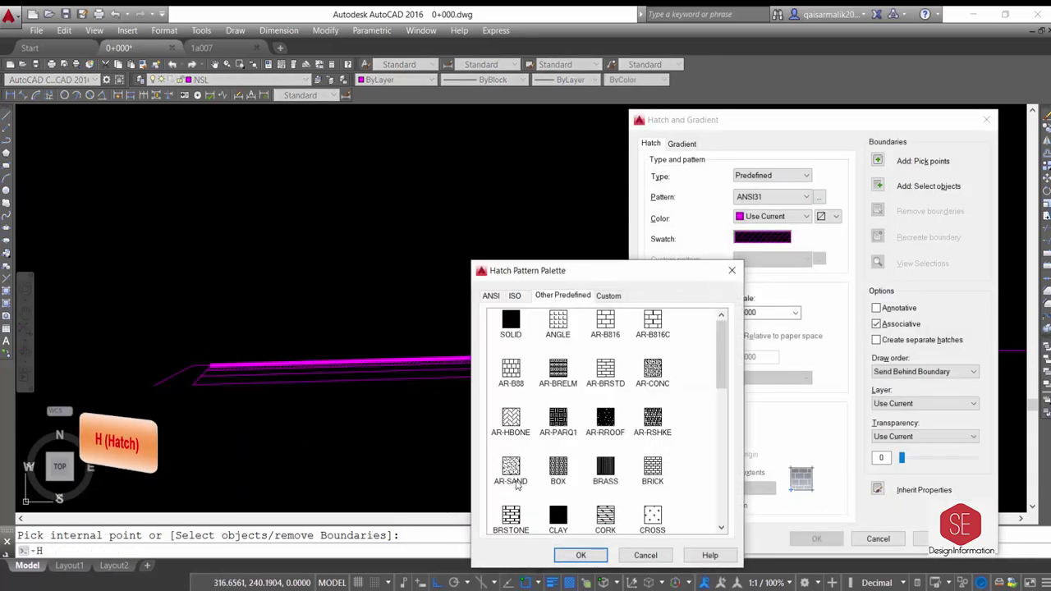
scroll(524, 446, "down", 3)
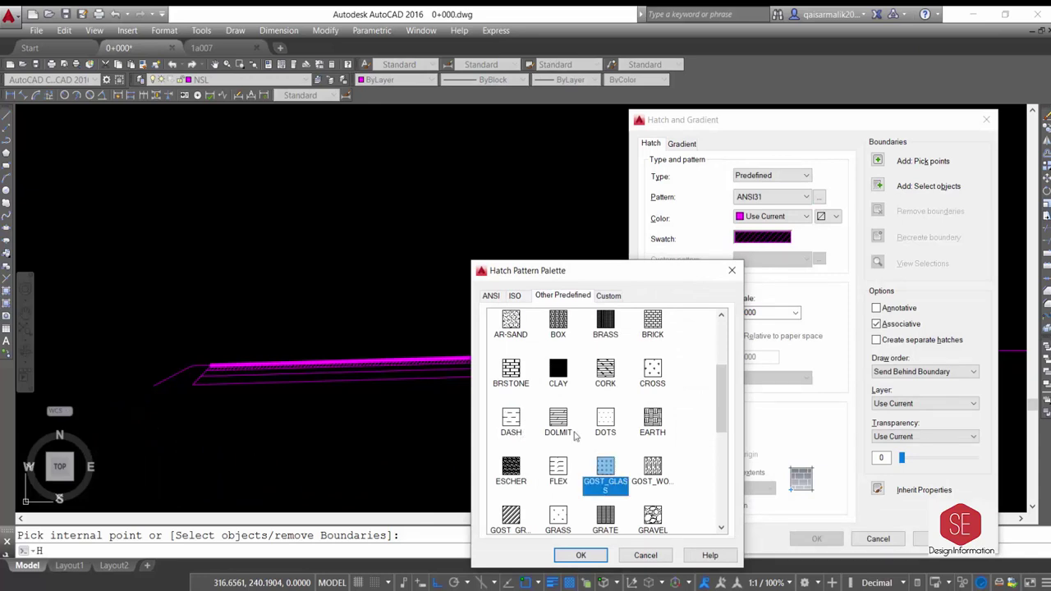
scroll(579, 436, "down", 1)
left_click(585, 555)
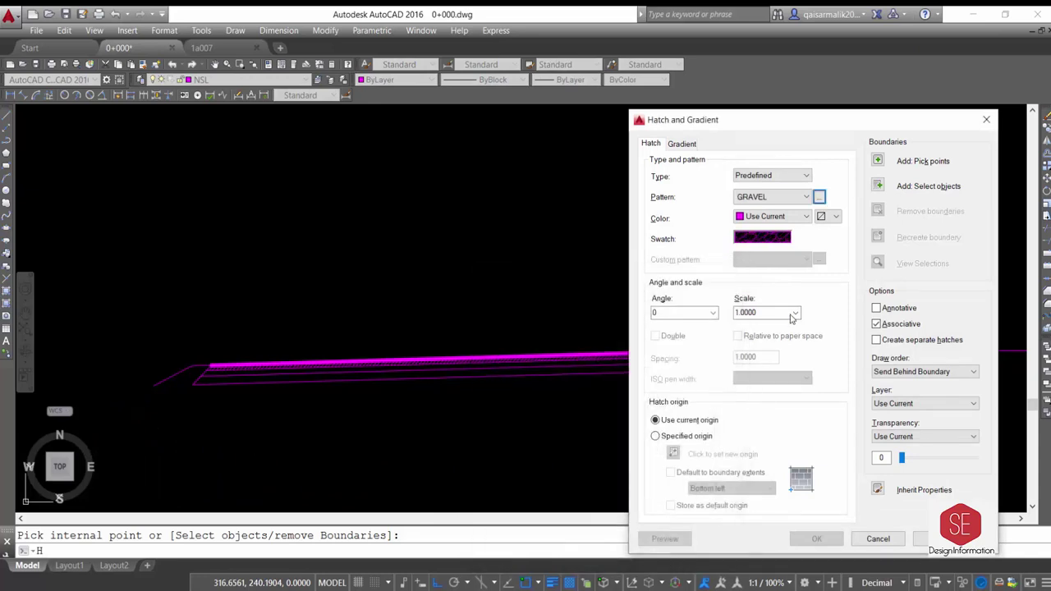
left_click(793, 216)
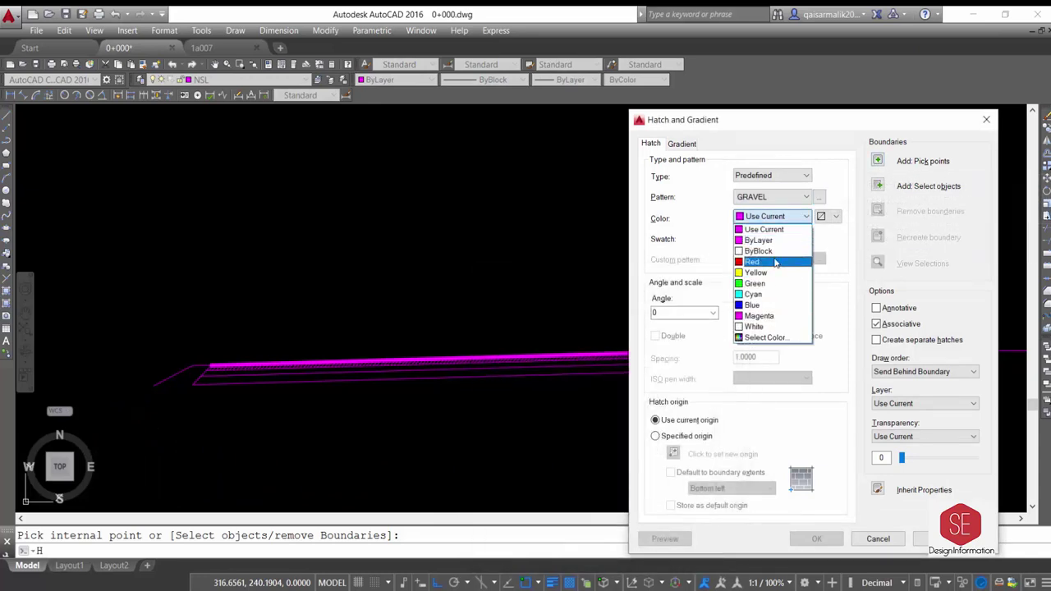
left_click(749, 274)
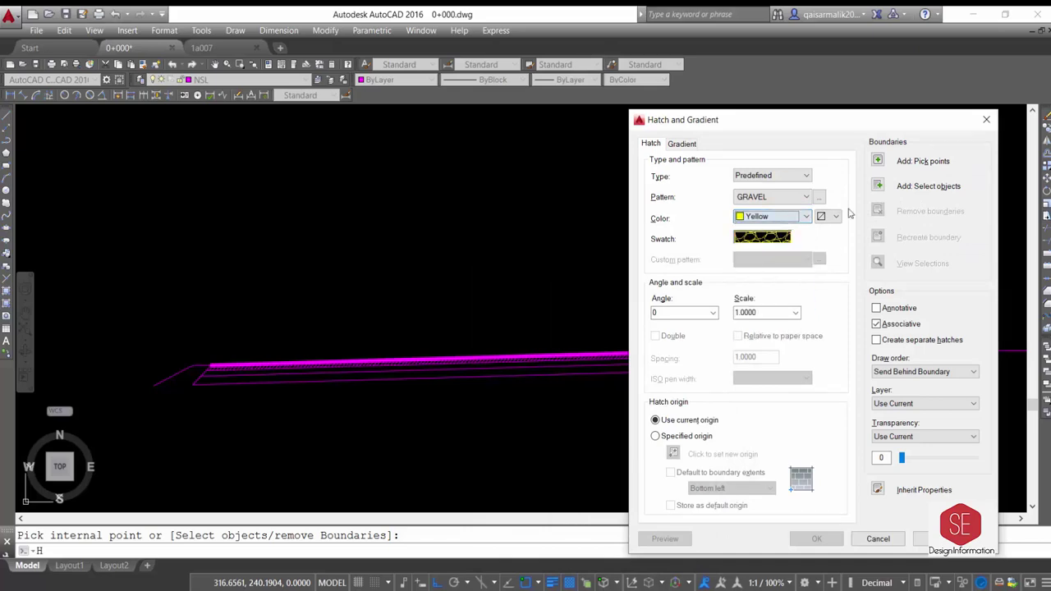
Pick the course below the top layer as the gravel hatch area.
left_click(877, 161)
left_click(659, 361)
right_click(660, 361)
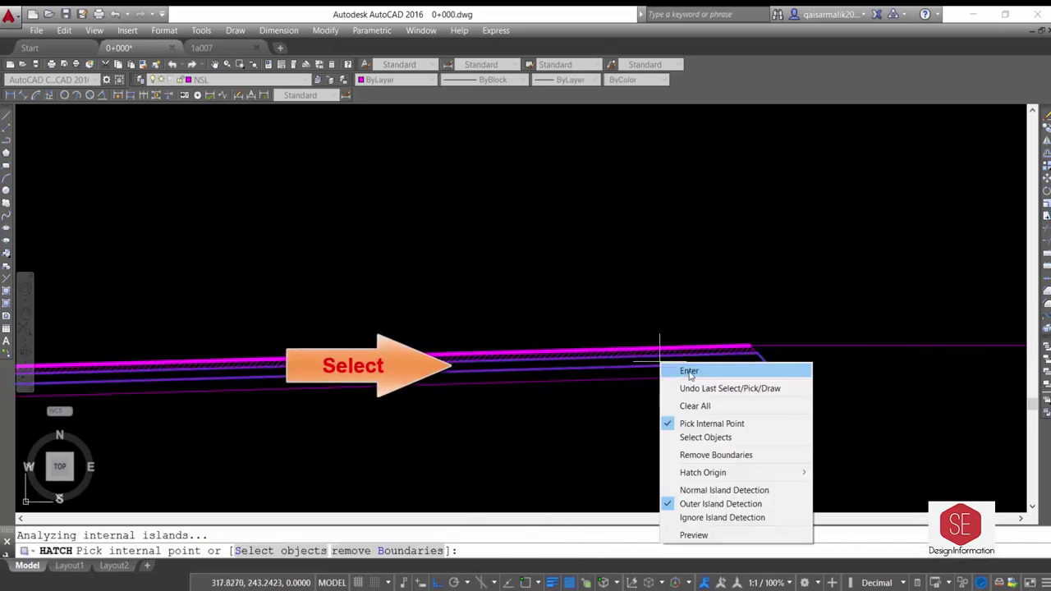
left_click(690, 372)
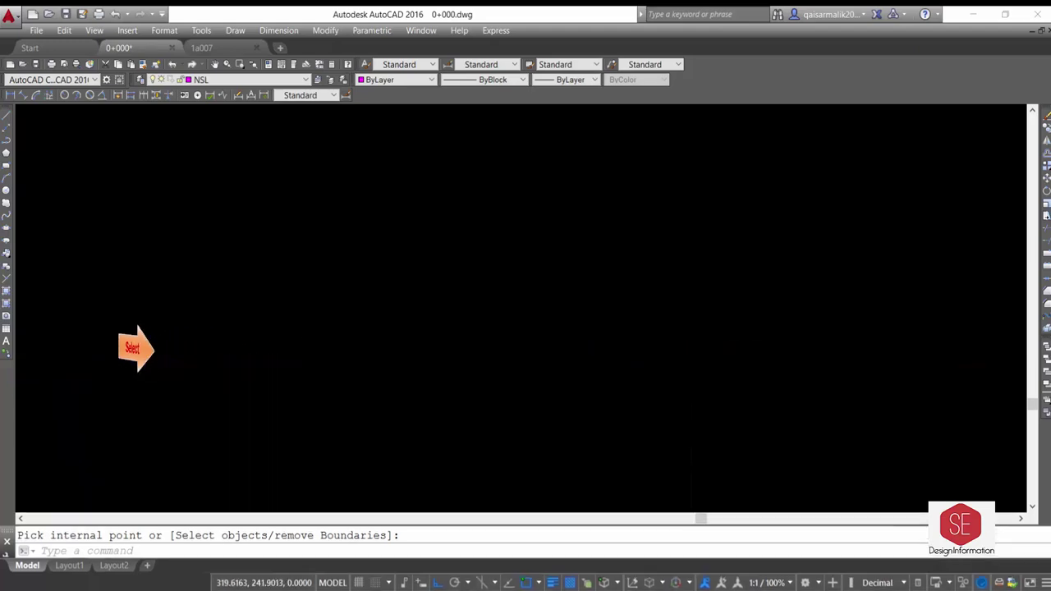
middle_click_drag(55, 451, 301, 435)
Set up a new hatch with the NET3 pattern in cyan.
key("Return")
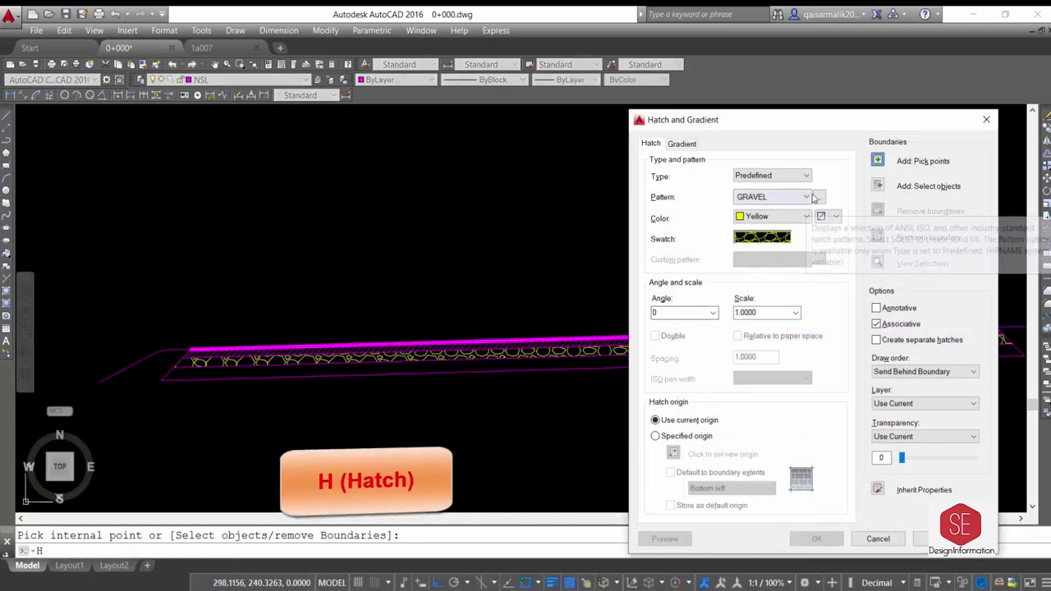
left_click(820, 198)
scroll(657, 460, "down", 5)
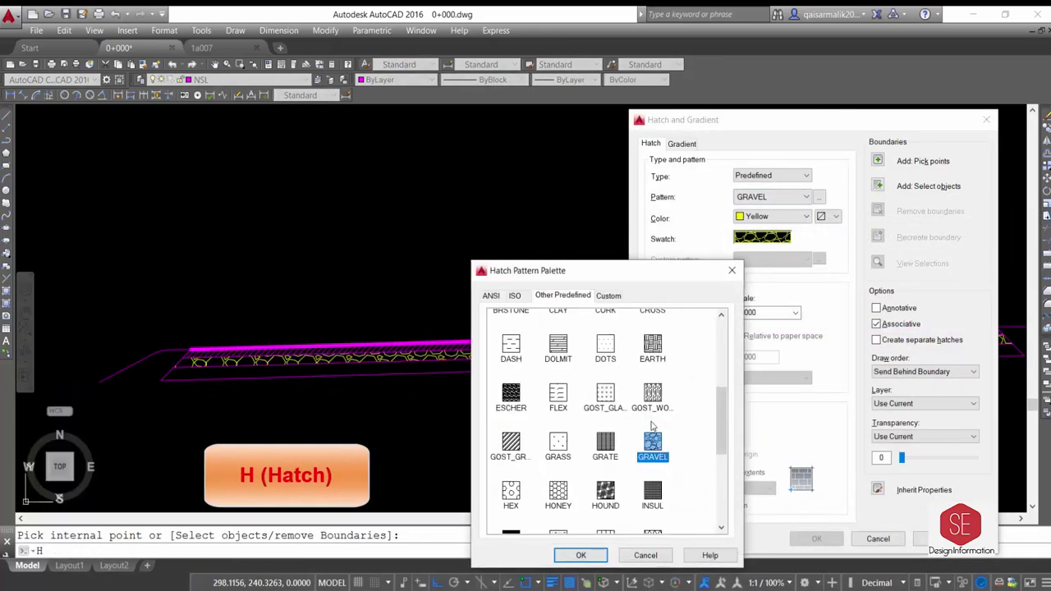
scroll(661, 468, "down", 2)
left_click(657, 472)
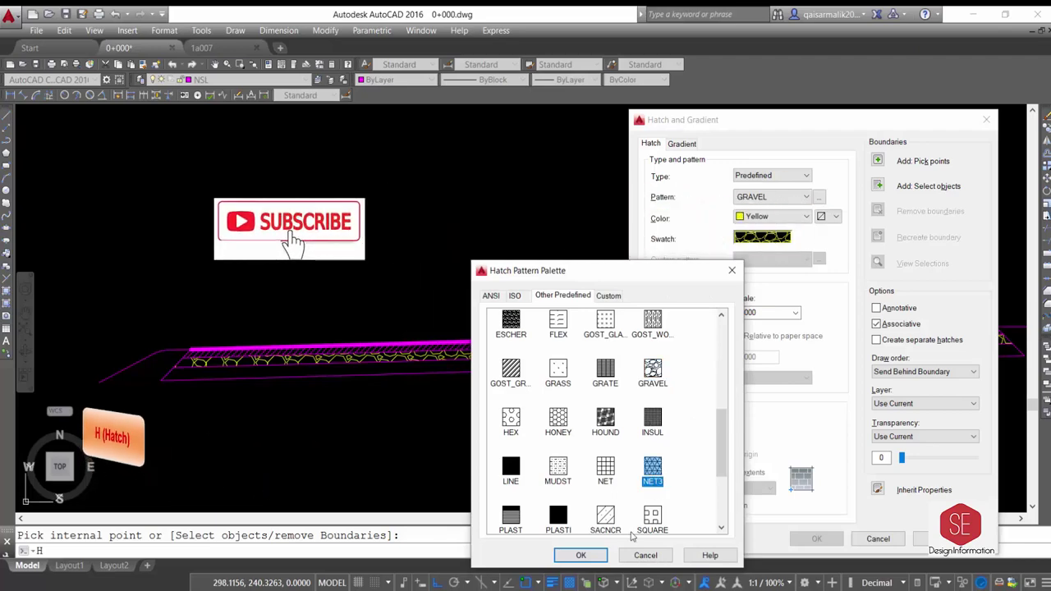
left_click(596, 561)
left_click(805, 216)
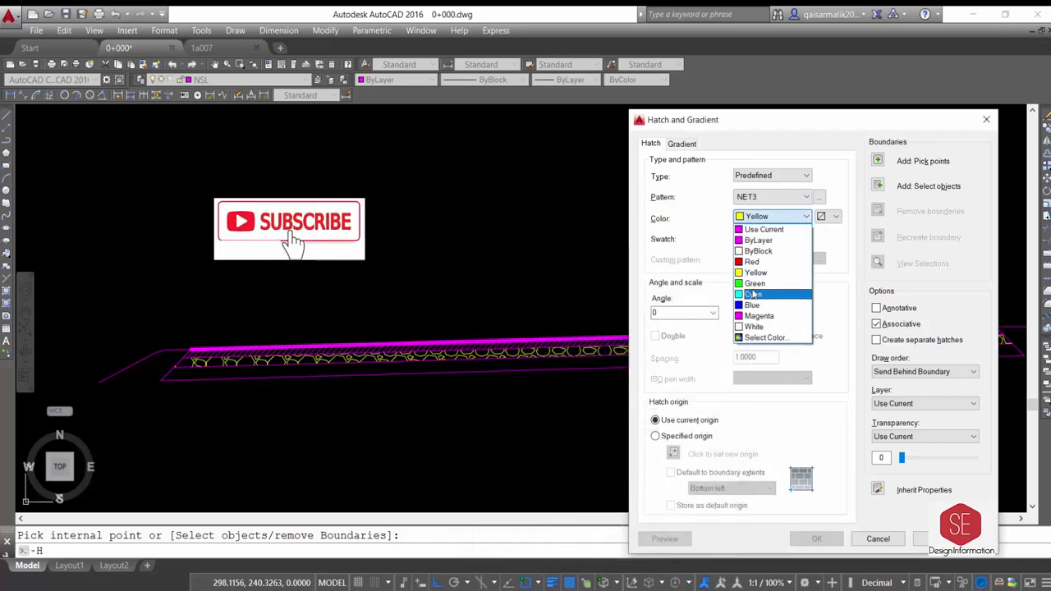
left_click(771, 293)
Pick inside the bottom pavement course and apply the cyan NET3 hatch.
left_click(912, 161)
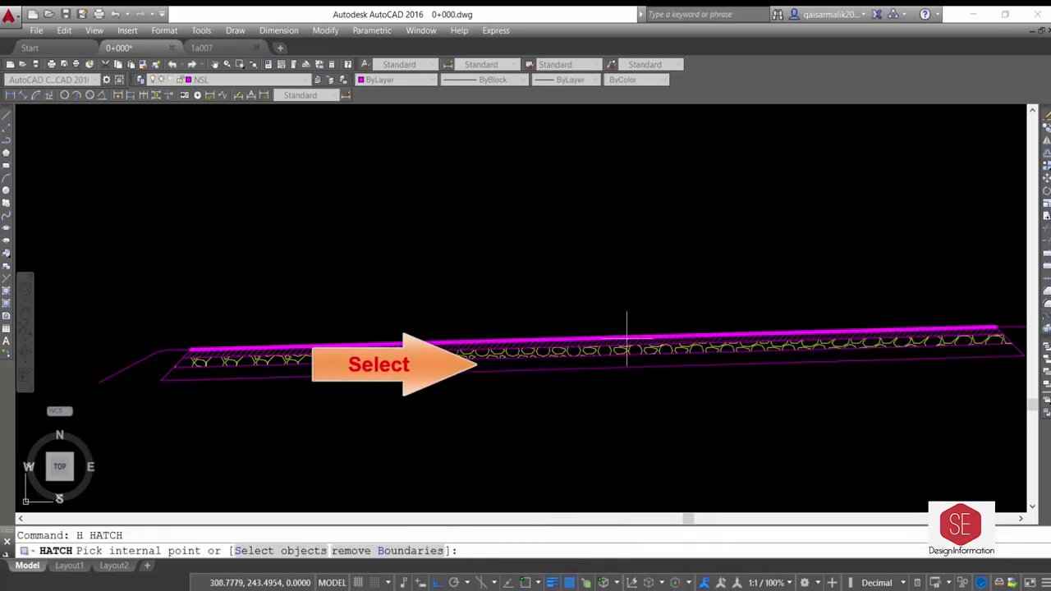
left_click(587, 367)
right_click(587, 368)
left_click(600, 374)
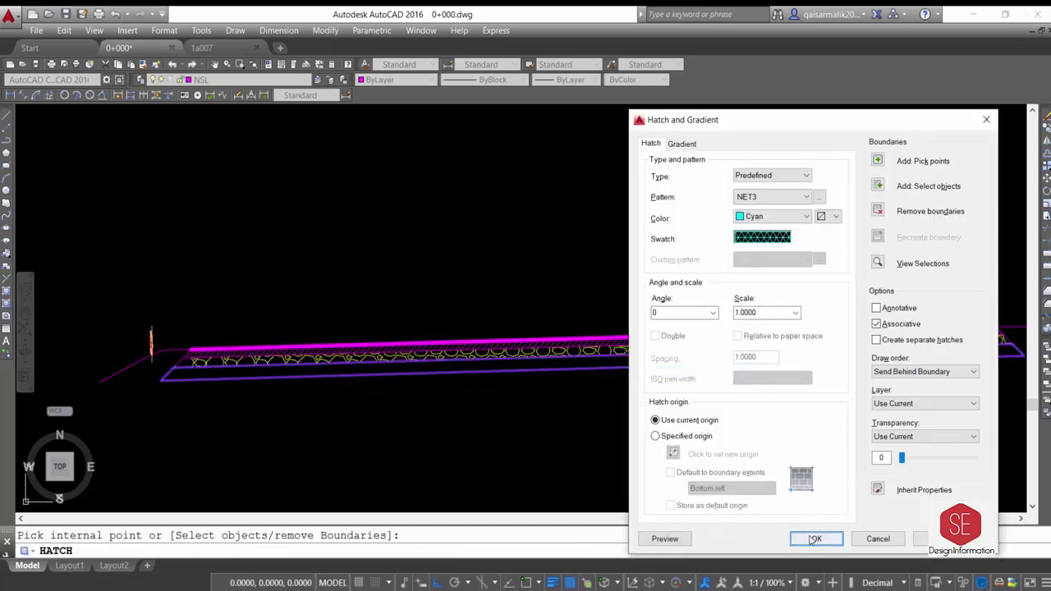
left_click(815, 539)
scroll(600, 363, "up", 3)
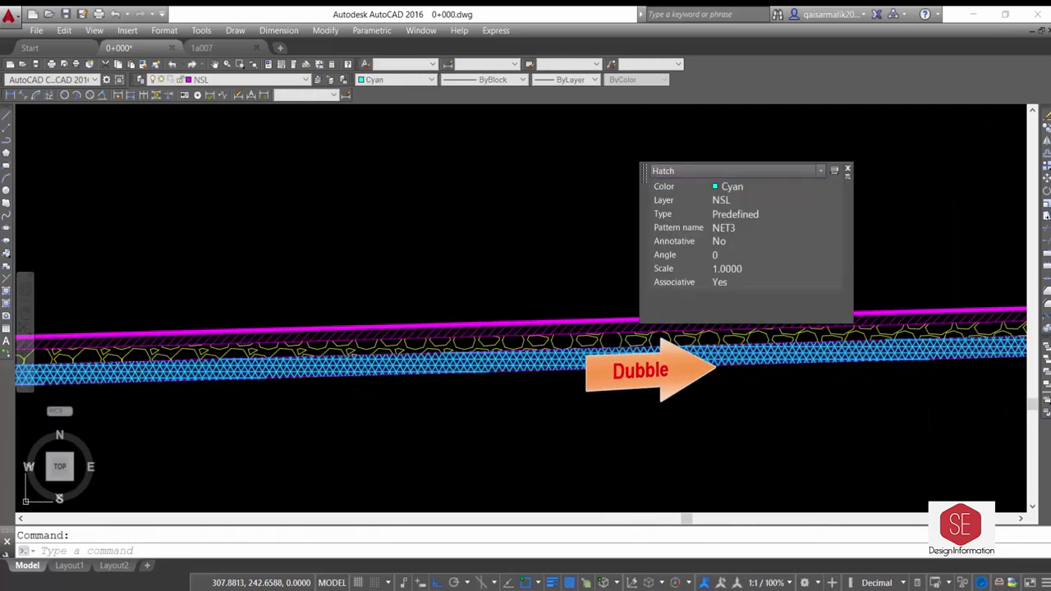
Change the NET3 hatch scale to 1.5.
key("Tab")
type("1.000")
left_click(762, 271)
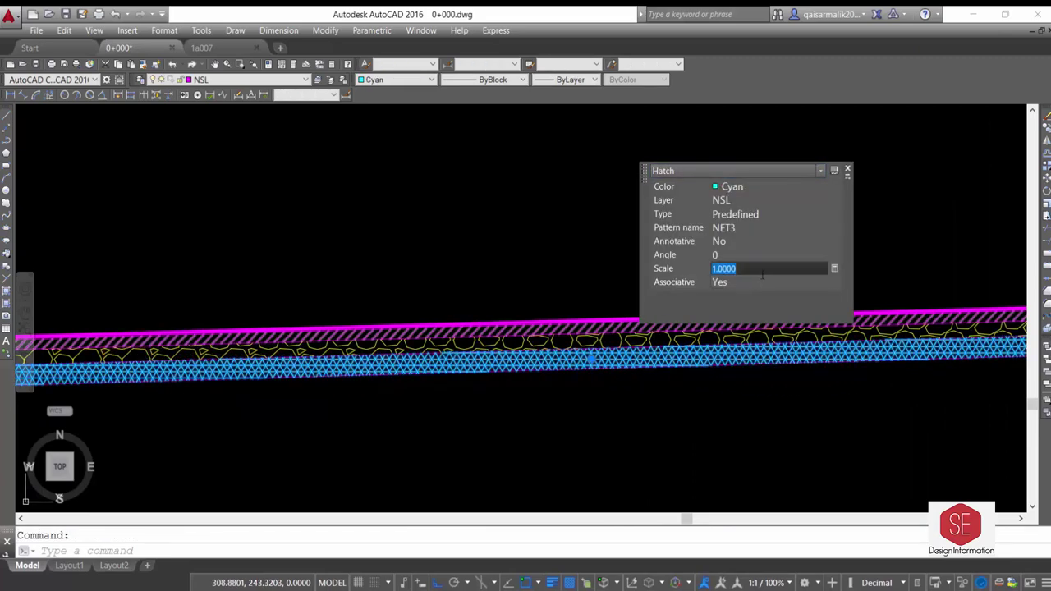
type("0.5")
key("Return")
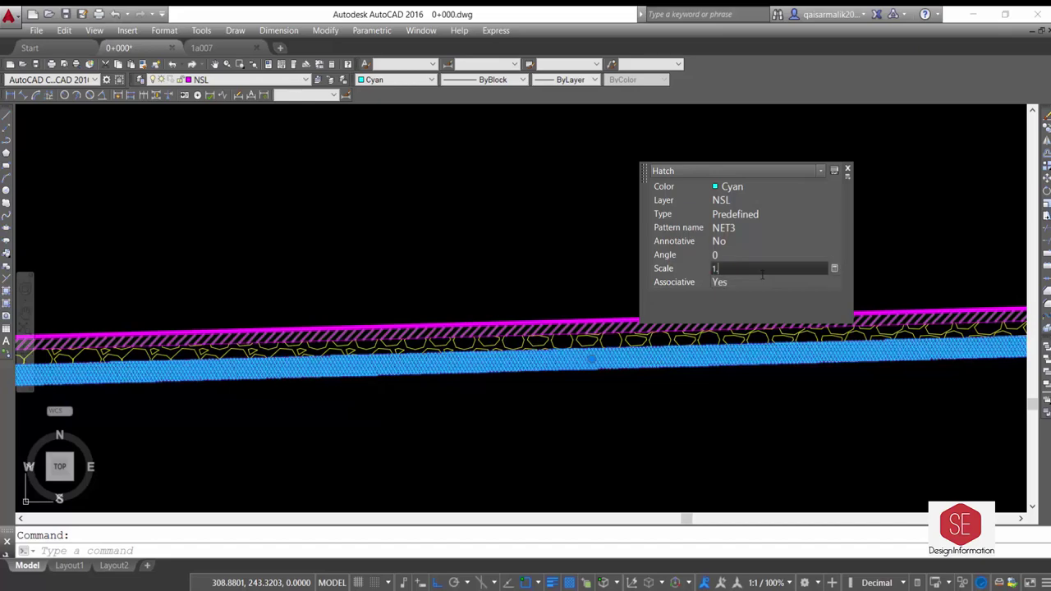
type("5")
key("Return")
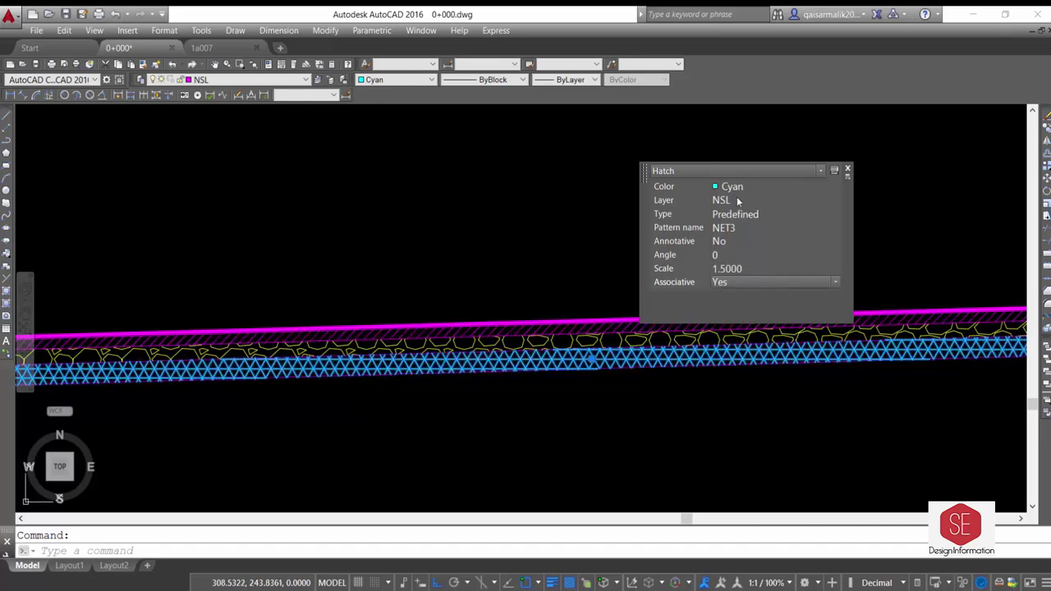
Keep the NET3 hatch on layer NSL with cyan colour.
left_click(753, 201)
left_click(751, 271)
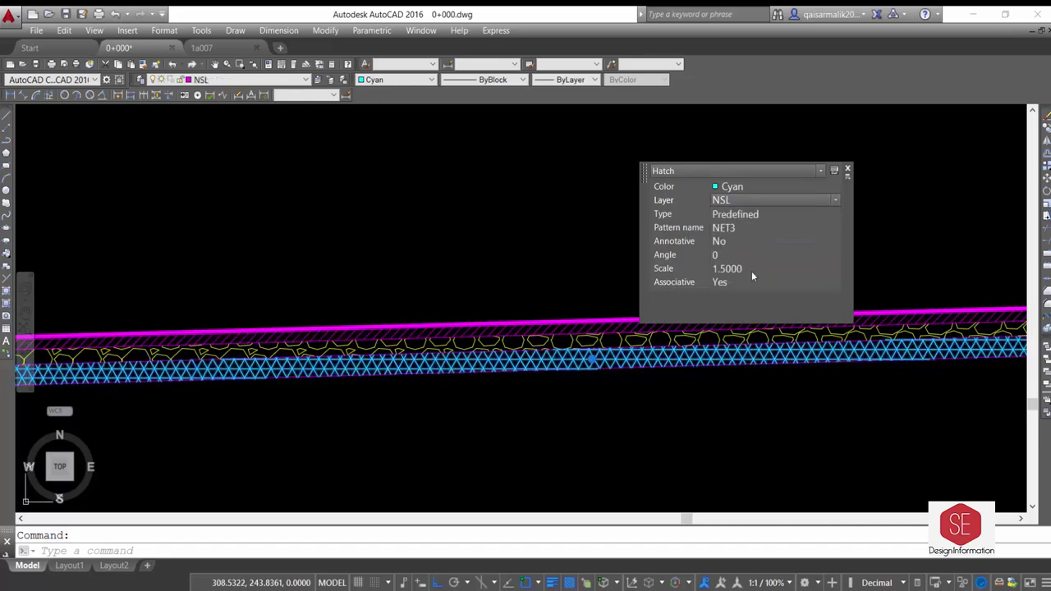
left_click(753, 187)
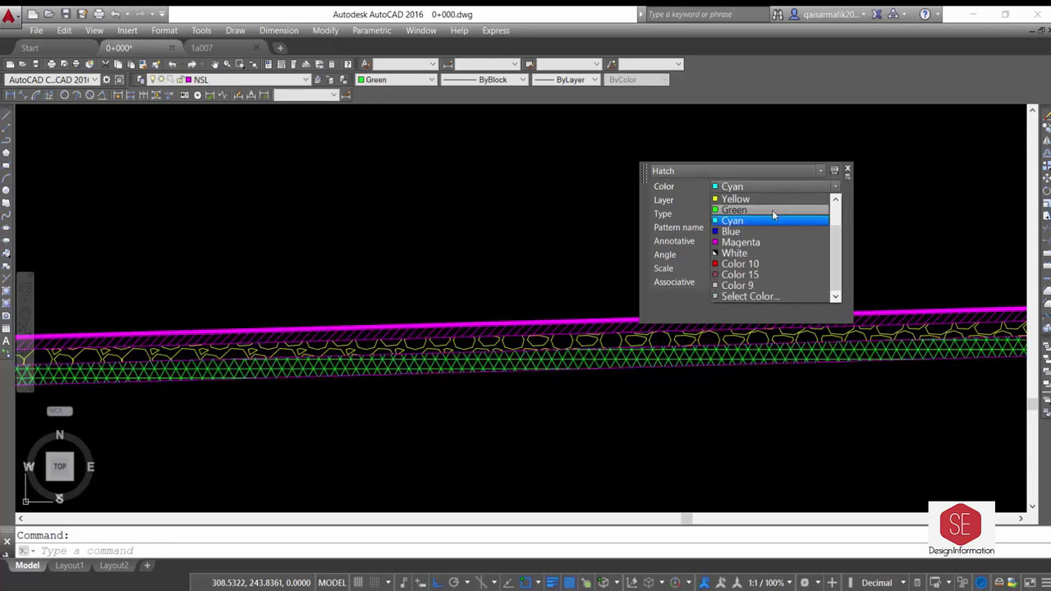
left_click(772, 216)
key("Escape")
Reduce the yellow gravel hatch scale to 0.9, then select the top ANSI31 hatch.
left_click(648, 333)
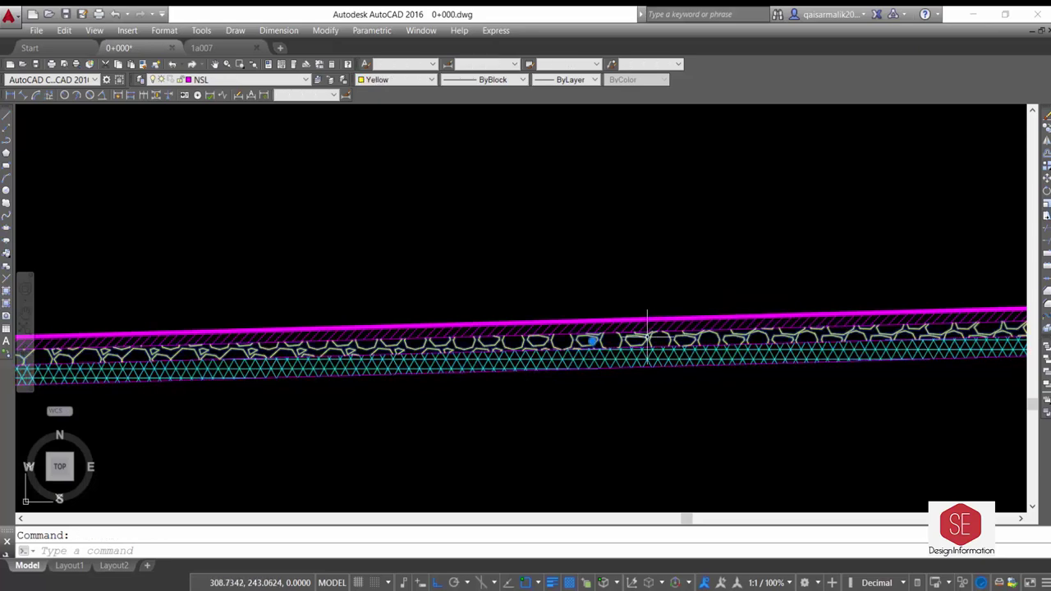
type("0.9")
key("Return")
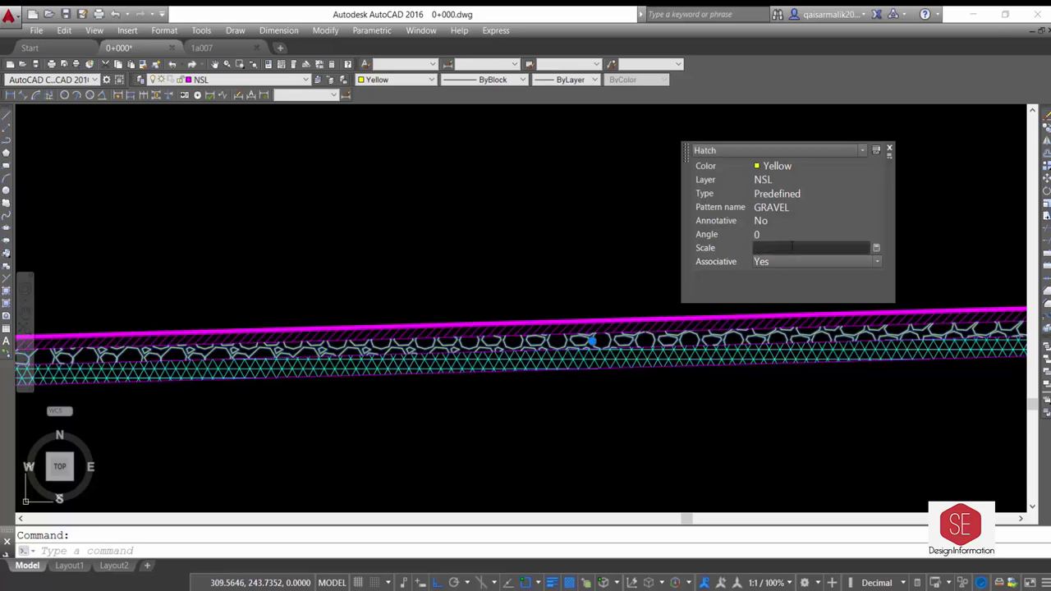
type(".75")
key("Return")
key("Escape")
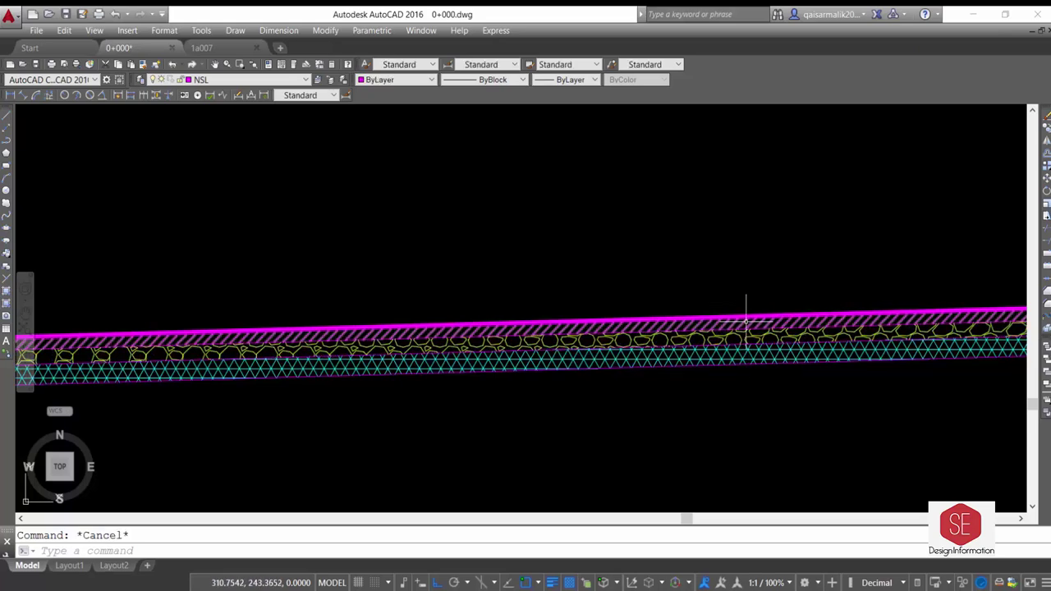
left_click(745, 316)
left_click(878, 151)
Adjust the top hatch's colour, deselect it, and scroll to the right carriageway.
left_click(875, 186)
key("Escape")
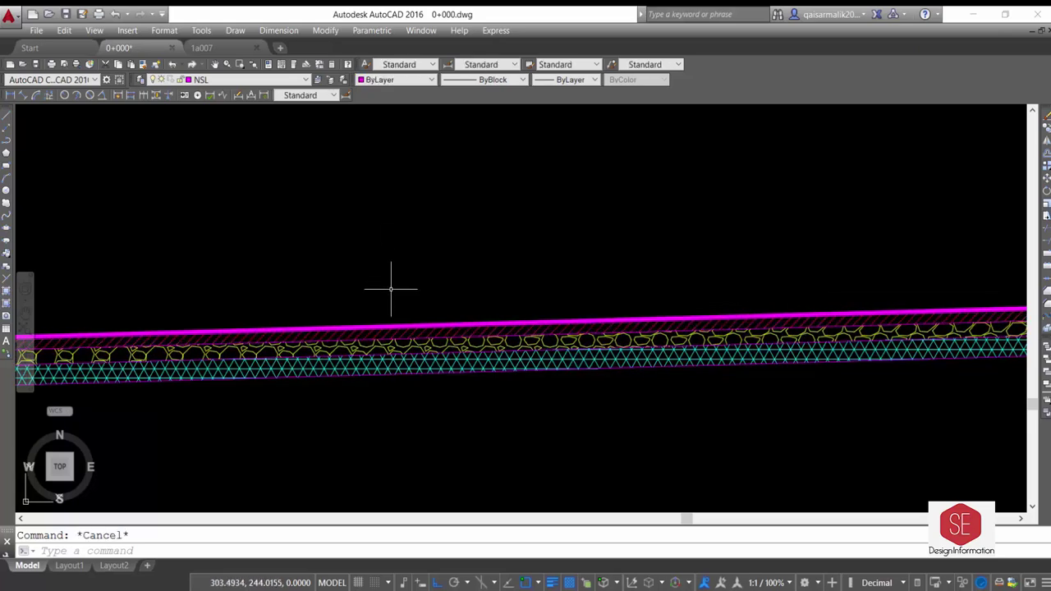
scroll(471, 308, "down", 1)
scroll(360, 392, "down", 2)
scroll(268, 394, "down", 2)
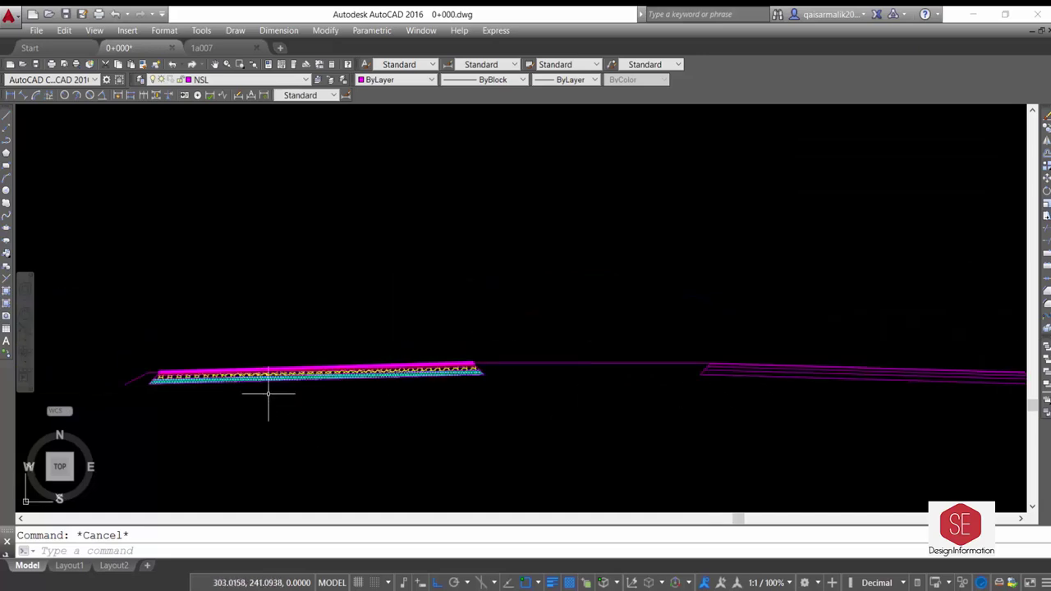
scroll(798, 284, "down", 1)
scroll(570, 317, "up", 3)
Fill the right carriageway's subbase strip with the NET3 hatch.
type("H")
key("Return")
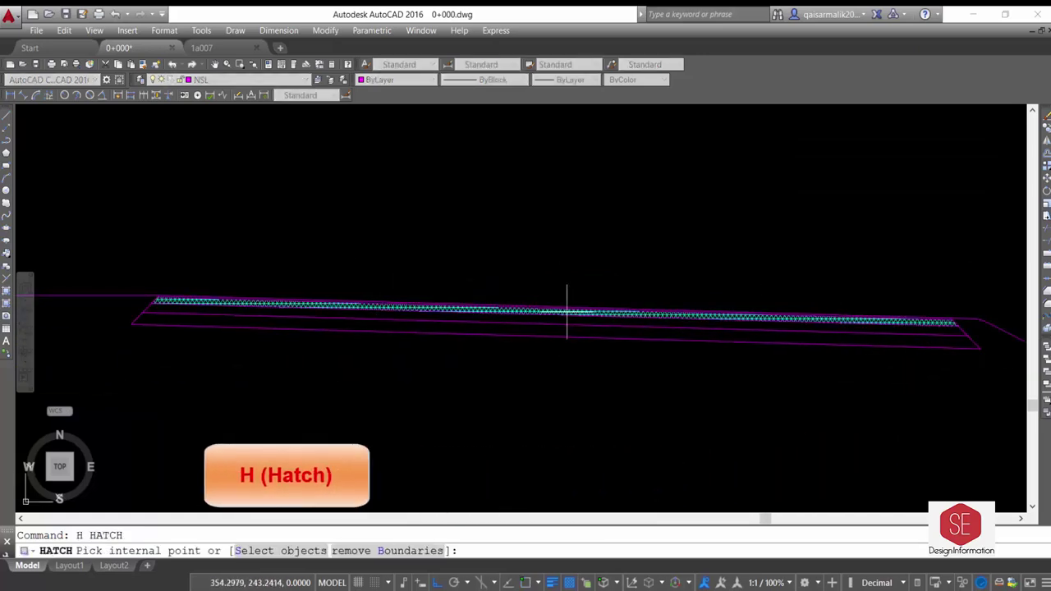
left_click(567, 312)
right_click(566, 312)
left_click(586, 322)
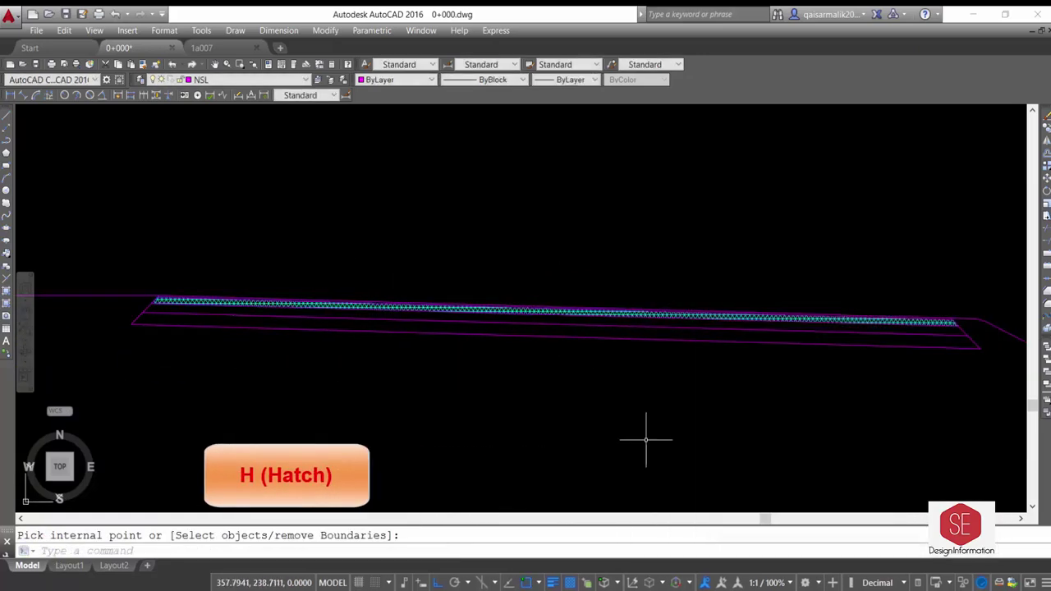
left_click(878, 161)
left_click(547, 319)
right_click(547, 319)
left_click(567, 327)
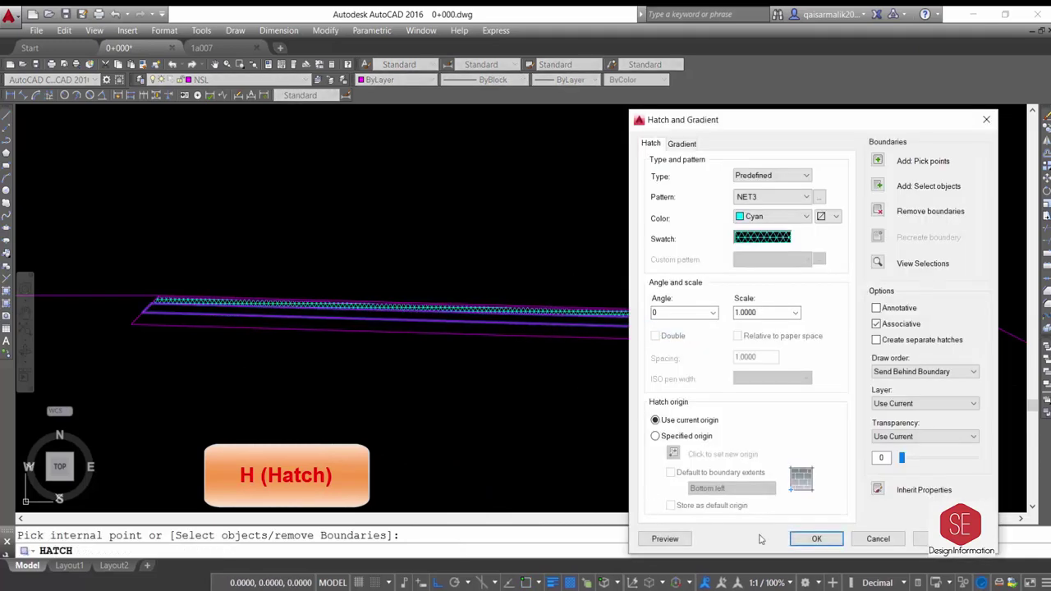
left_click(816, 539)
Hatch the next pavement strip of the right carriageway.
key("Return")
left_click(878, 161)
left_click(531, 347)
right_click(530, 348)
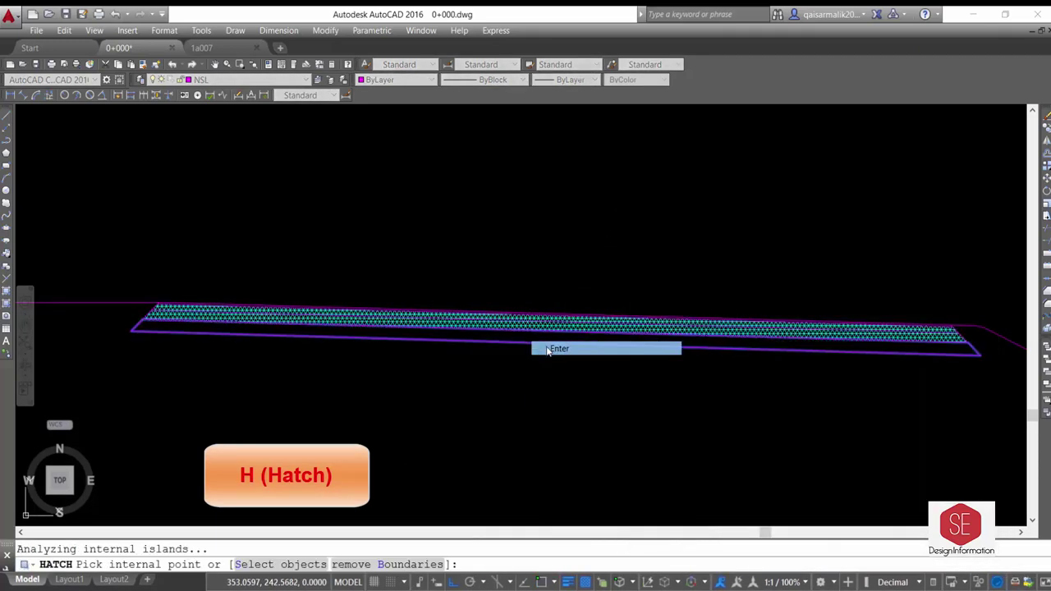
left_click(554, 348)
left_click(816, 544)
Match a right-side hatch to its left-carriageway counterpart with MATCHPROP.
type("MA")
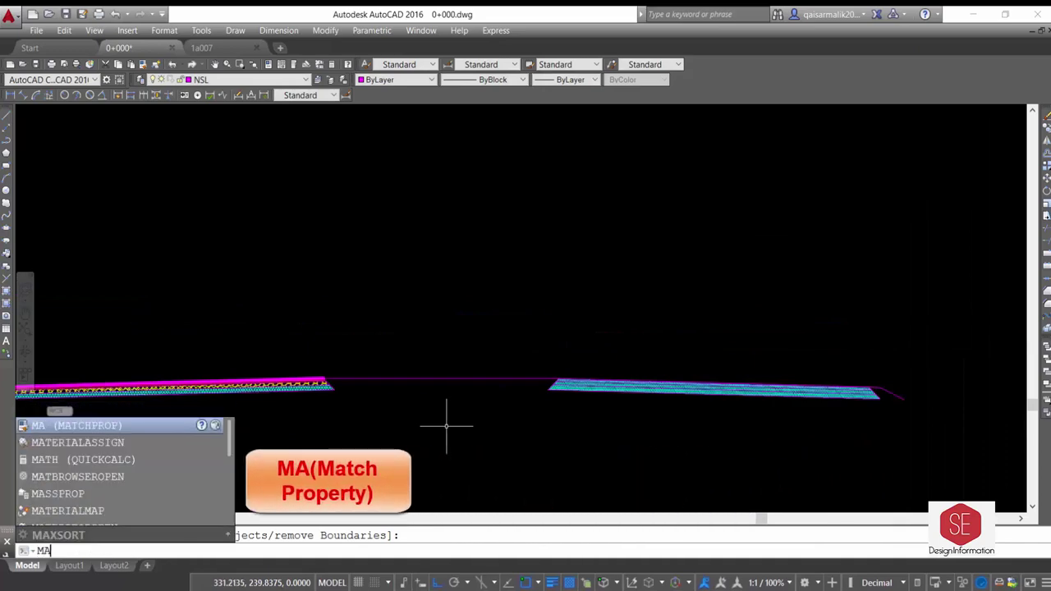
key("Return")
scroll(312, 386, "up", 5)
left_click(338, 367)
scroll(338, 368, "down", 5)
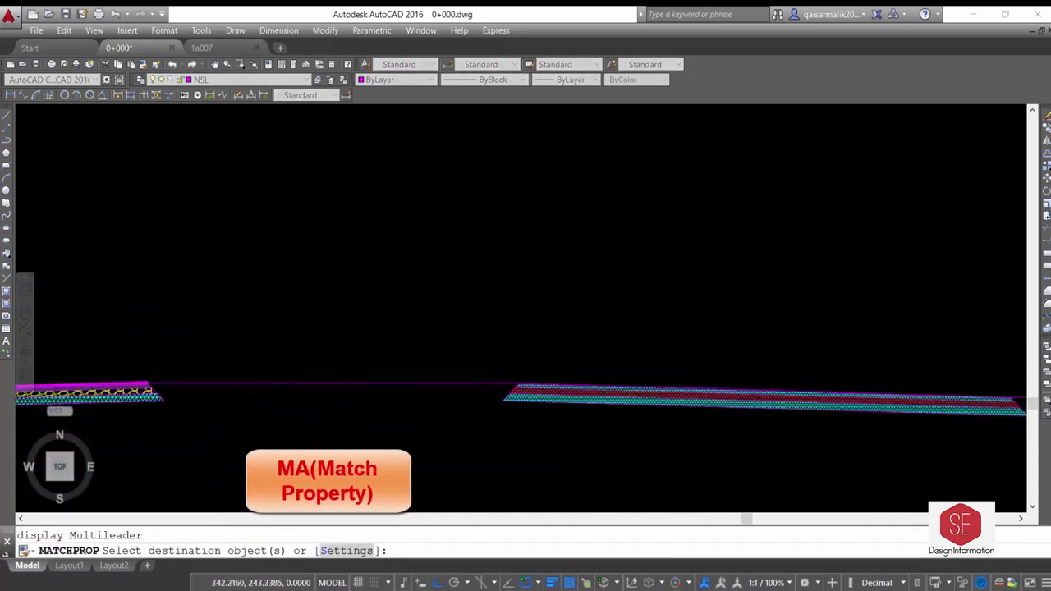
scroll(534, 353, "up", 5)
left_click(534, 355)
scroll(534, 354, "down", 5)
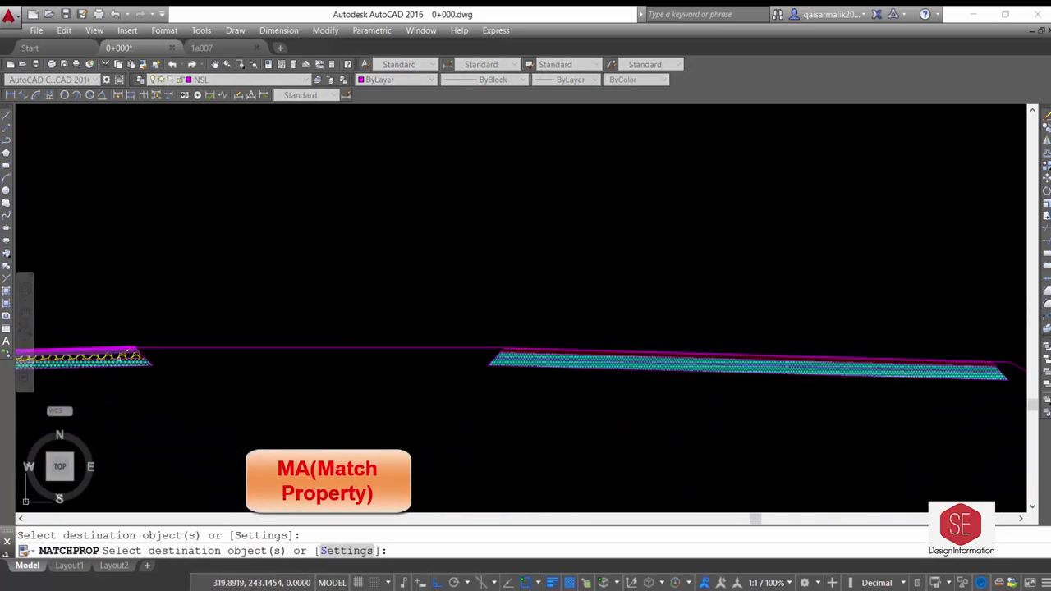
Copy another left hatch's properties onto the corresponding right hatch.
key("Return")
key("Return")
scroll(125, 354, "up", 2)
left_click(140, 373)
scroll(140, 373, "down", 2)
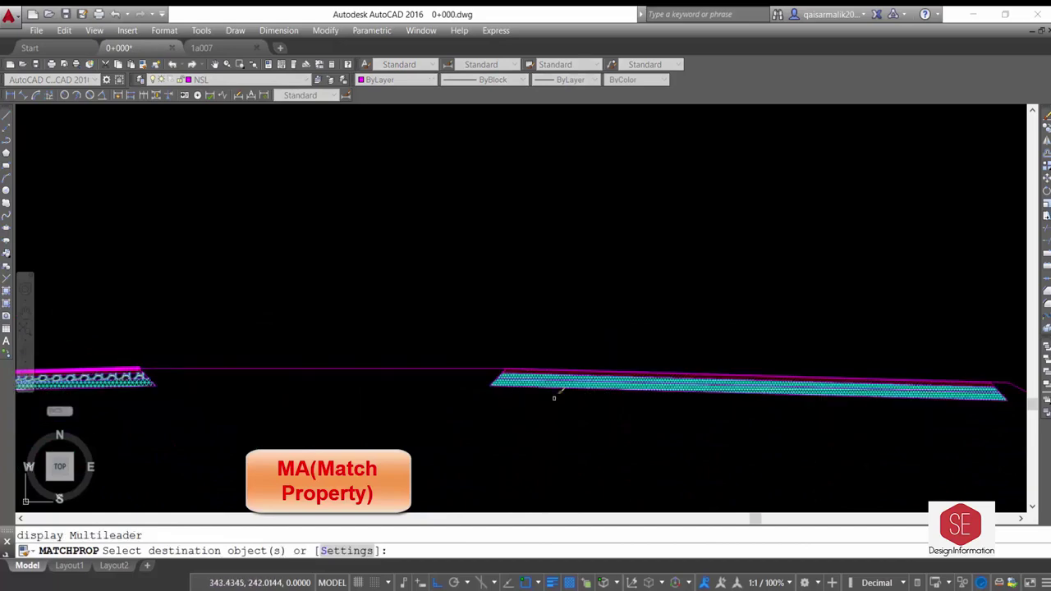
scroll(556, 399, "up", 3)
left_click(511, 387)
key("Return")
Pick one more source hatch, then end Match Properties and review both carriageways.
scroll(136, 410, "down", 2)
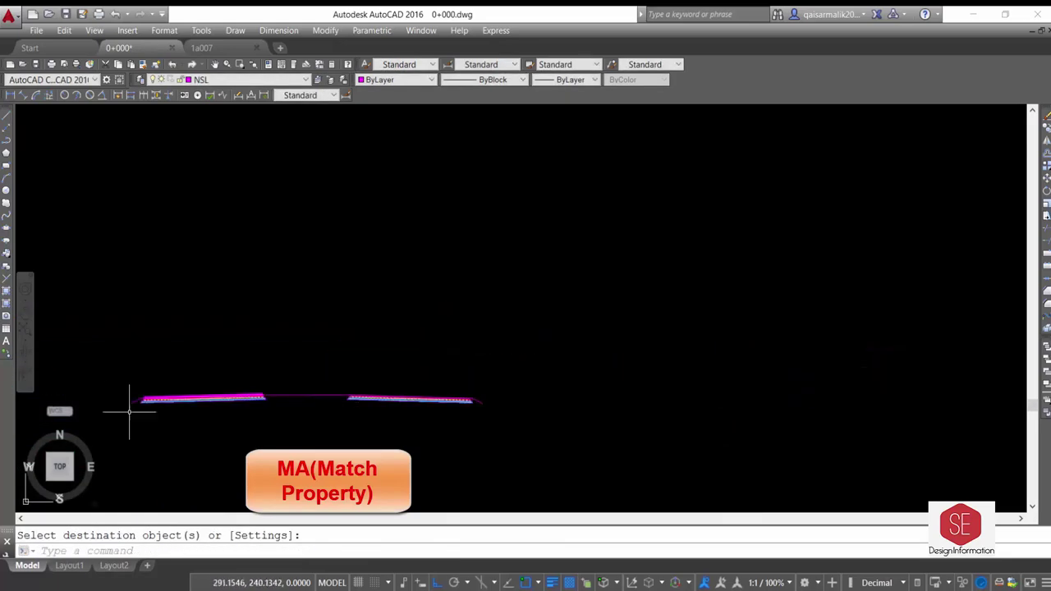
scroll(136, 410, "up", 2)
key("Return")
left_click(231, 391)
scroll(235, 446, "down", 2)
scroll(234, 446, "up", 4)
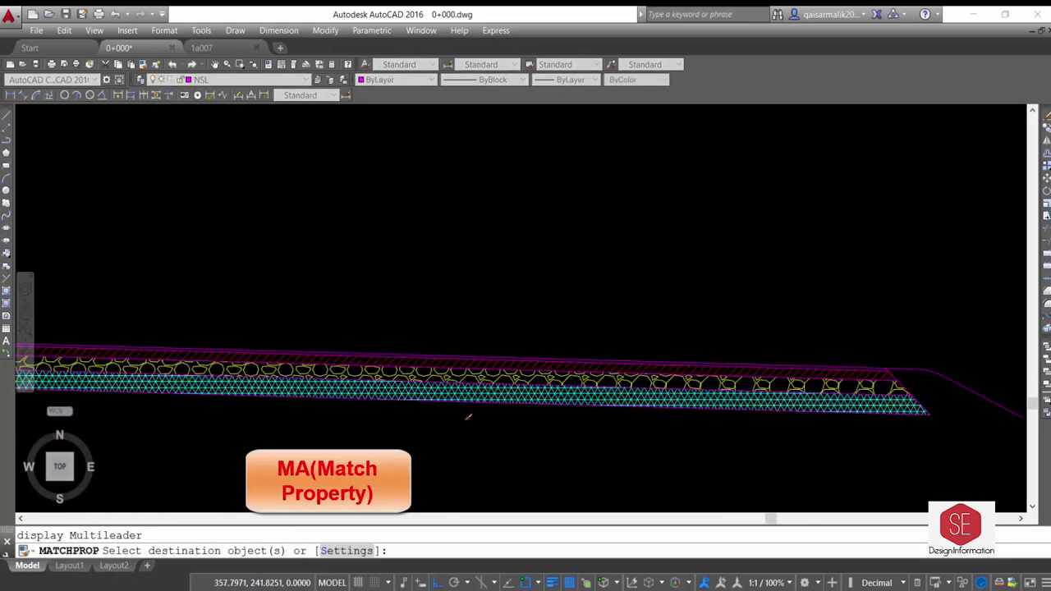
right_click(440, 375)
left_click(465, 380)
scroll(586, 235, "down", 3)
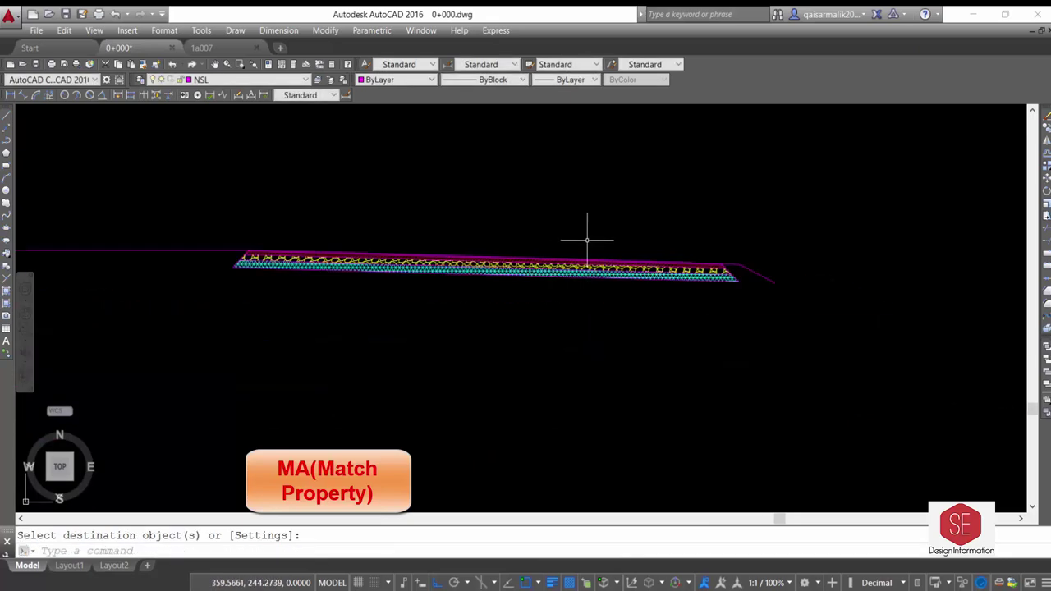
scroll(534, 433, "down", 2)
scroll(421, 267, "up", 2)
scroll(572, 266, "down", 2)
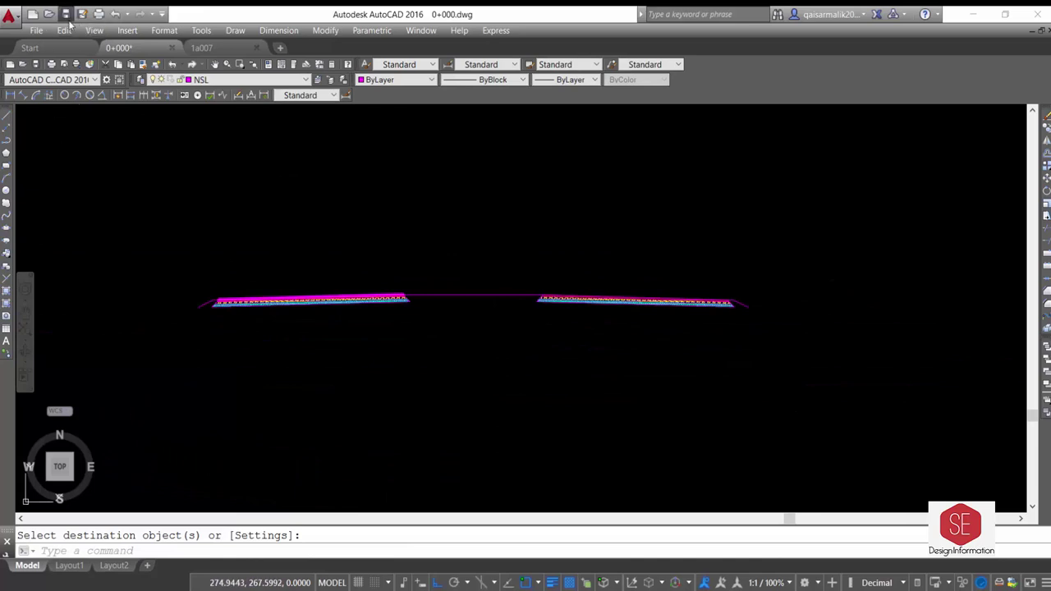
Save the drawing and add a new layer named TY in Layer Properties Manager.
left_click(66, 14)
left_click(140, 80)
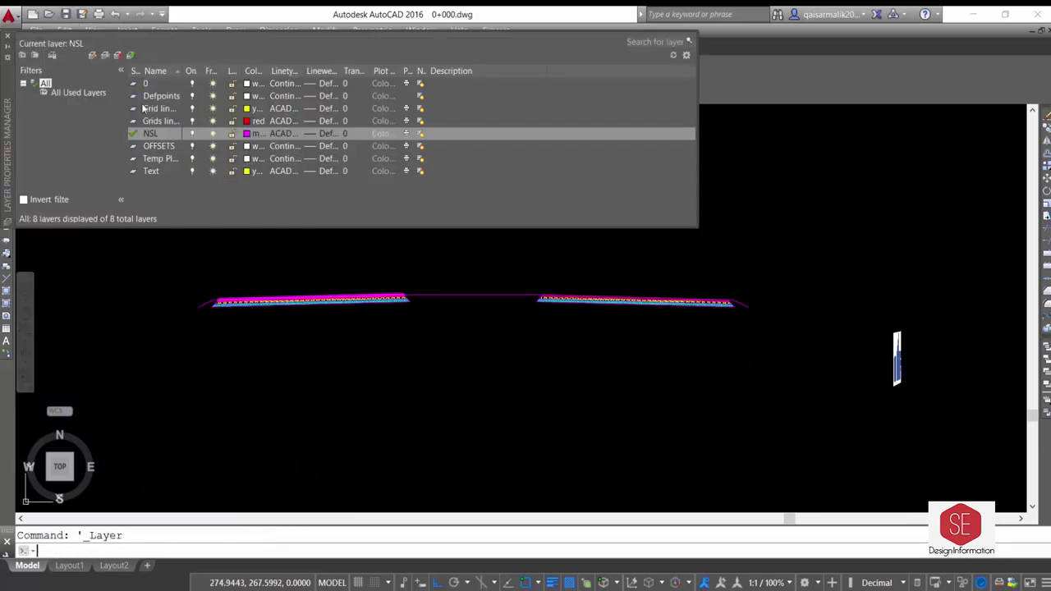
left_click(92, 56)
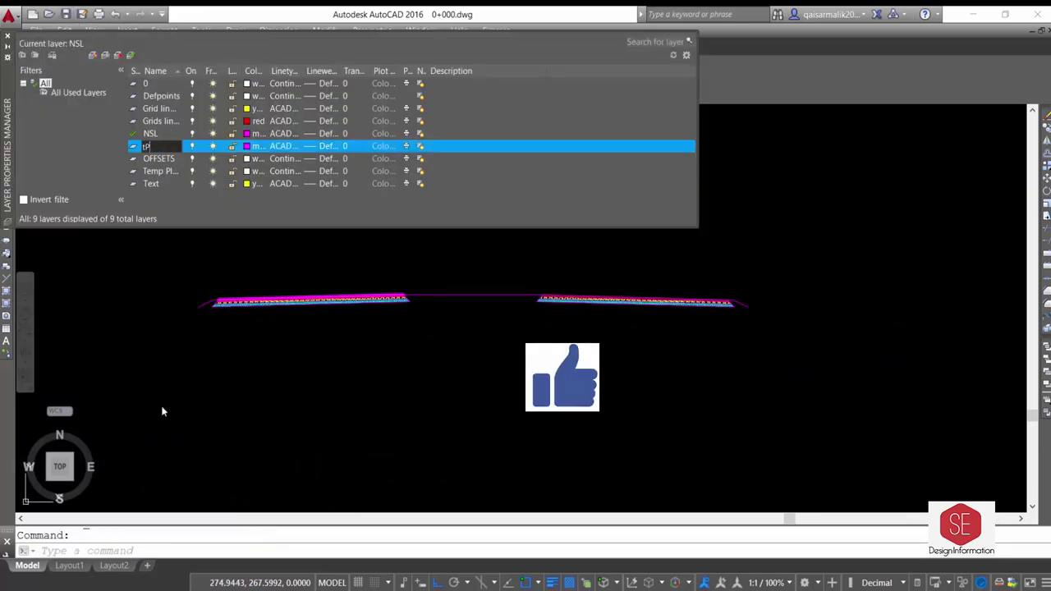
type("TYPICAL...")
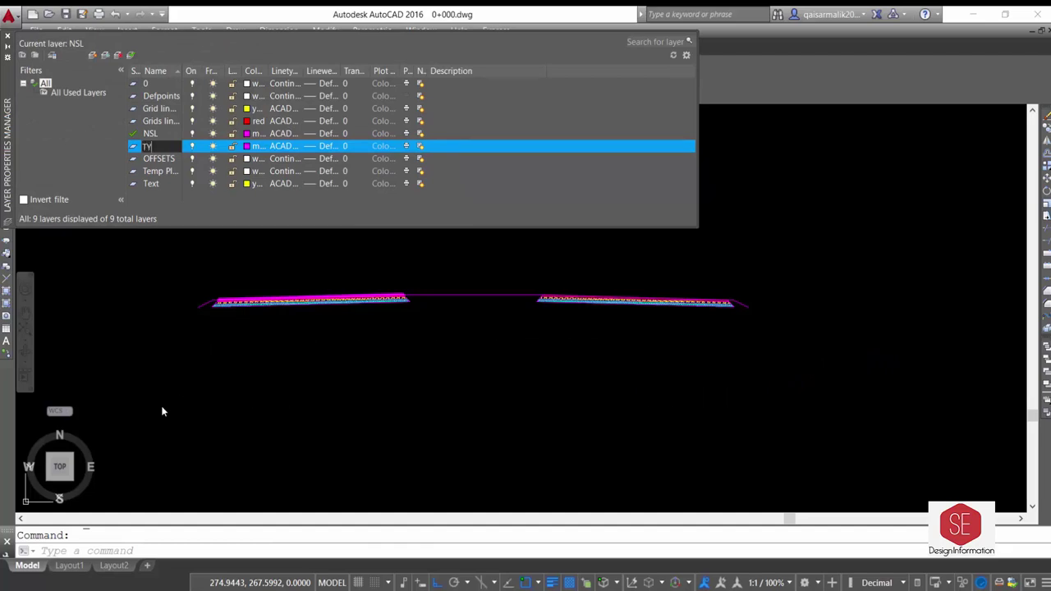
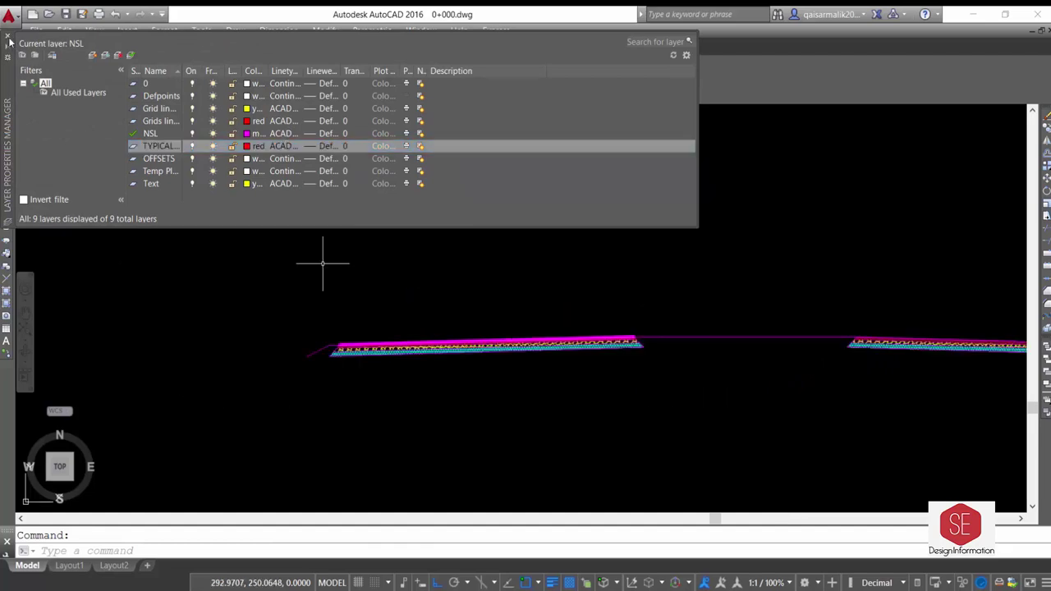
Window-select the 27 road-template objects and define them as block TYPICAL.
left_click(7, 37)
scroll(328, 321, "down", 4)
type("B")
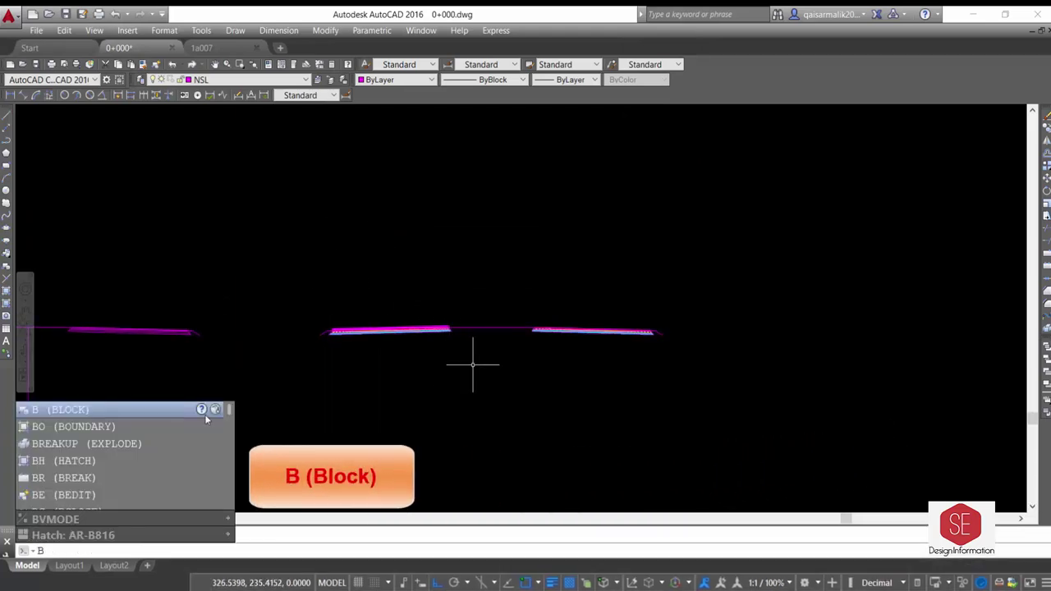
key("Return")
type("TYPICAL")
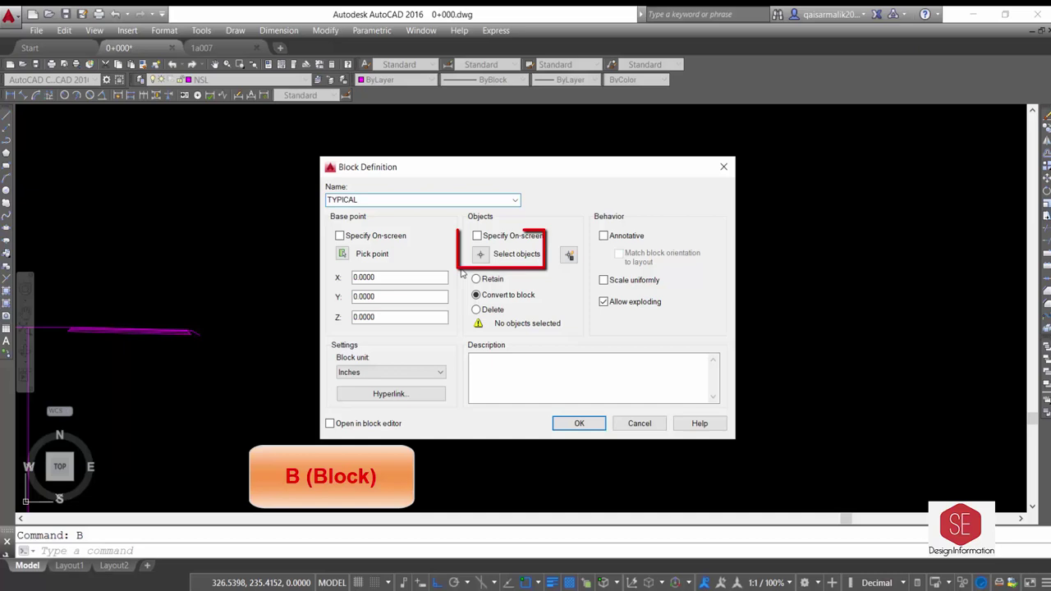
left_click(517, 253)
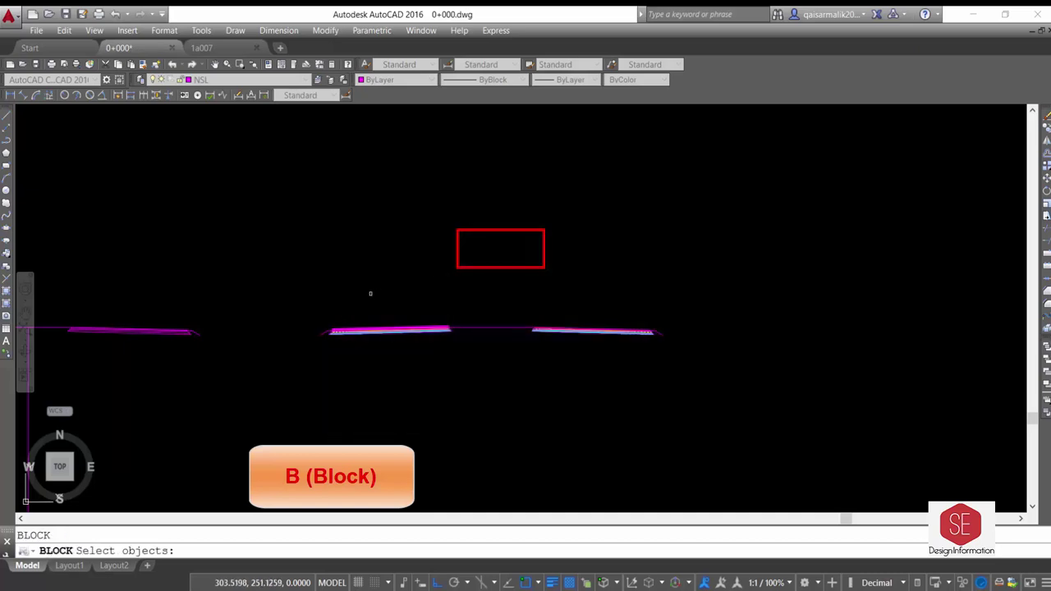
left_click(279, 288)
left_click(634, 375)
key("Return")
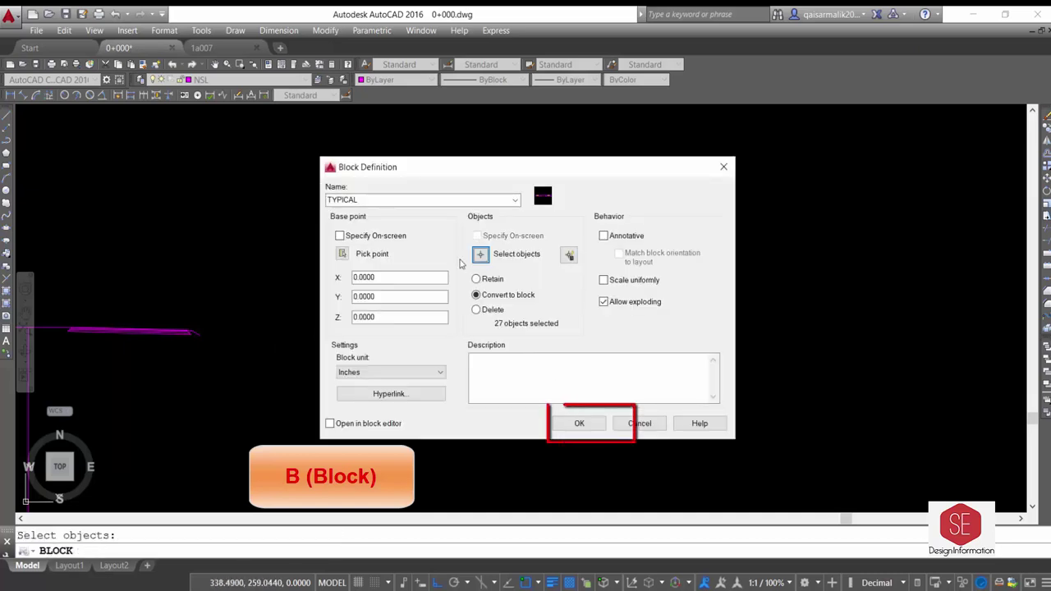
left_click(577, 423)
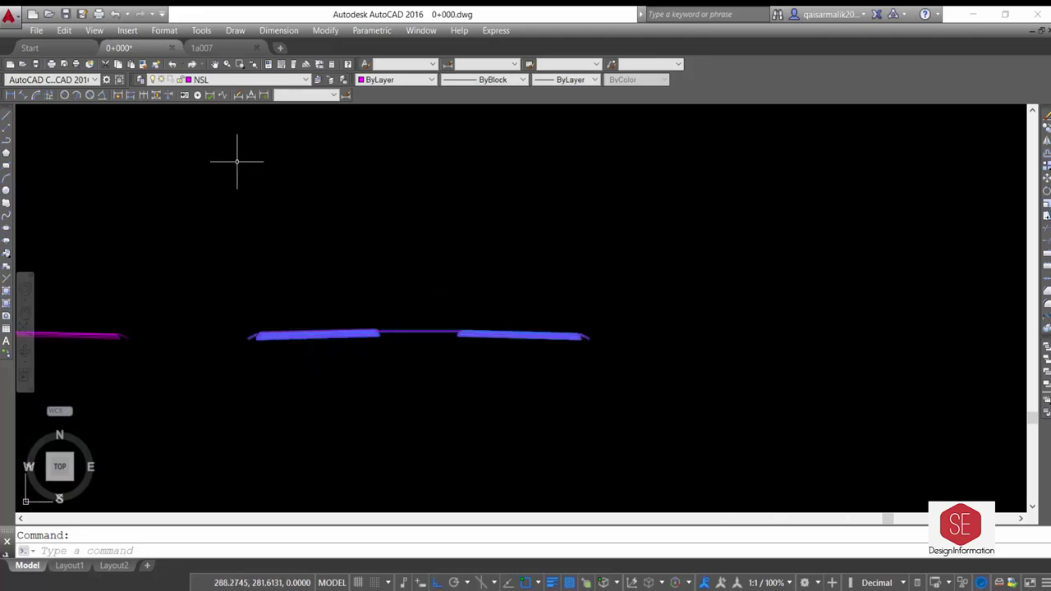
Put the TYPICAL block on the TYPICAL SECTION layer and save the drawing.
key("Escape")
left_click(214, 79)
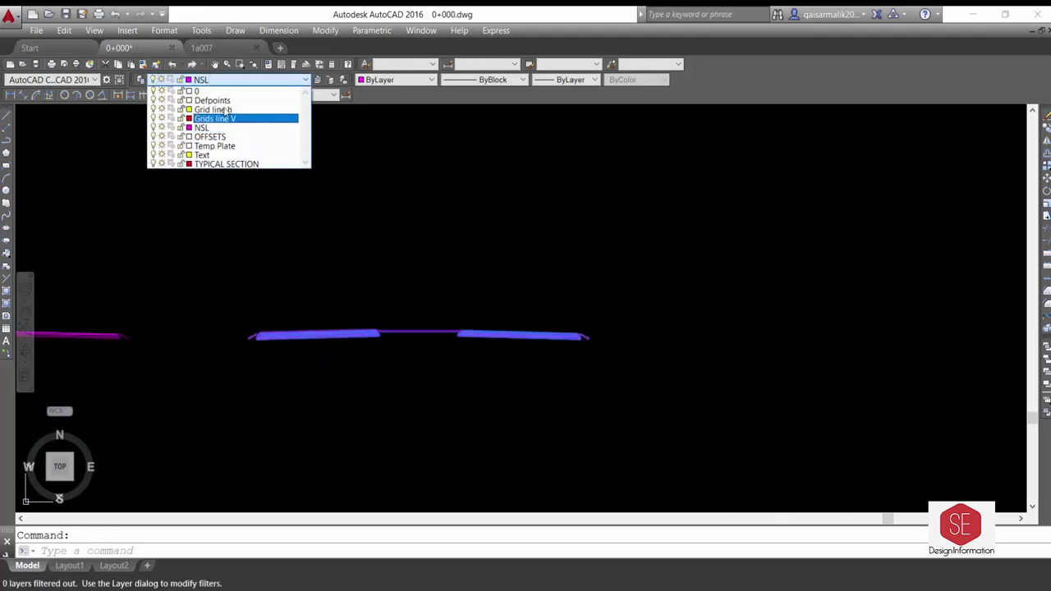
left_click(234, 165)
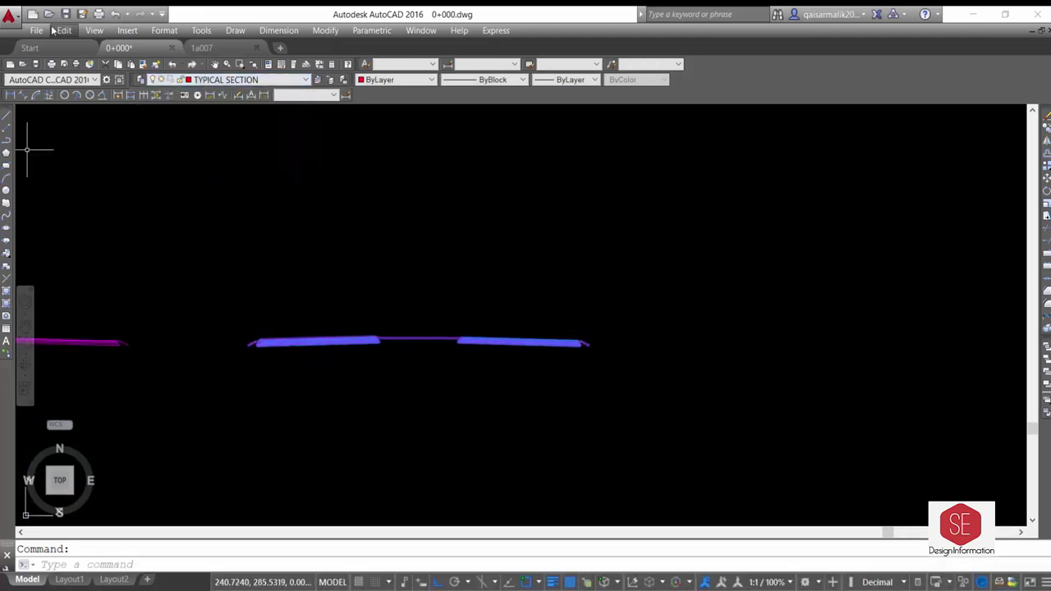
key("Escape")
key("ctrl+s")
Start a line at the road centre, then cancel it.
scroll(640, 362, "up", 2)
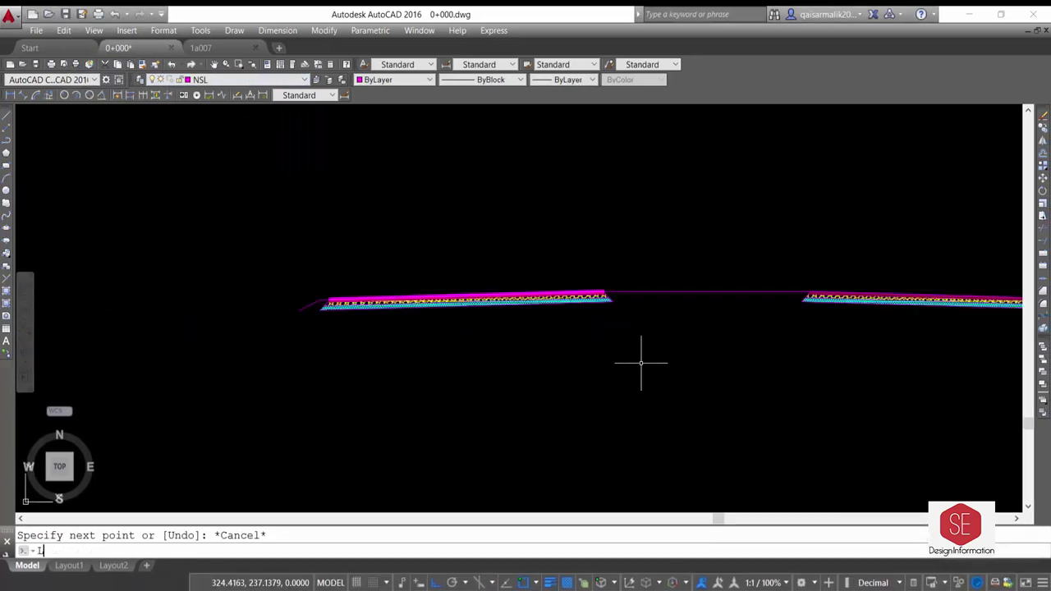
type("l")
key("Return")
left_click(706, 292)
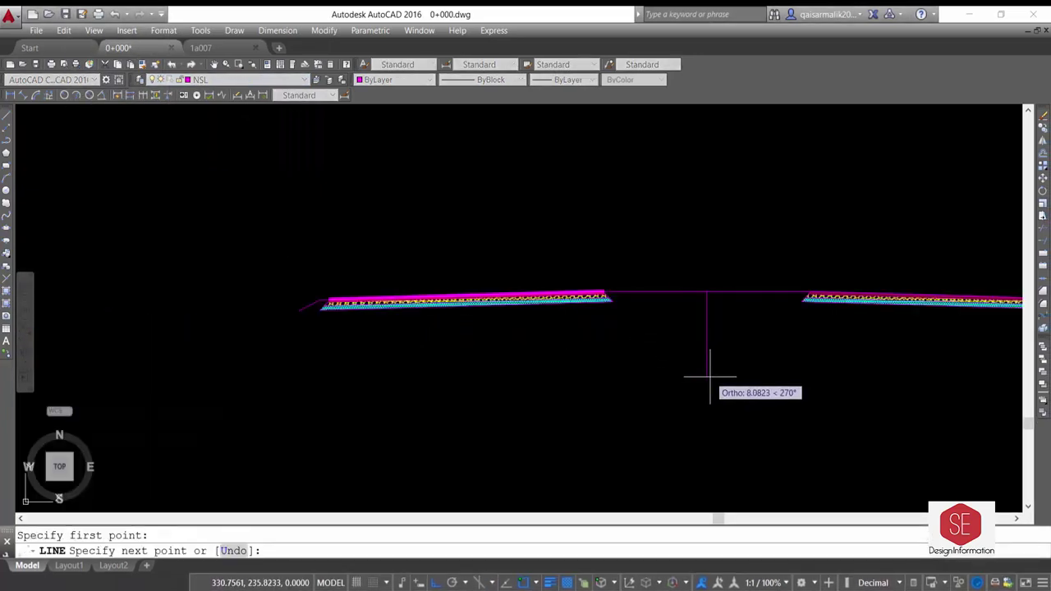
key("Escape")
Check the 0+000 centre-line FRL of 225.365 in the Excel level table.
scroll(660, 327, "down", 2)
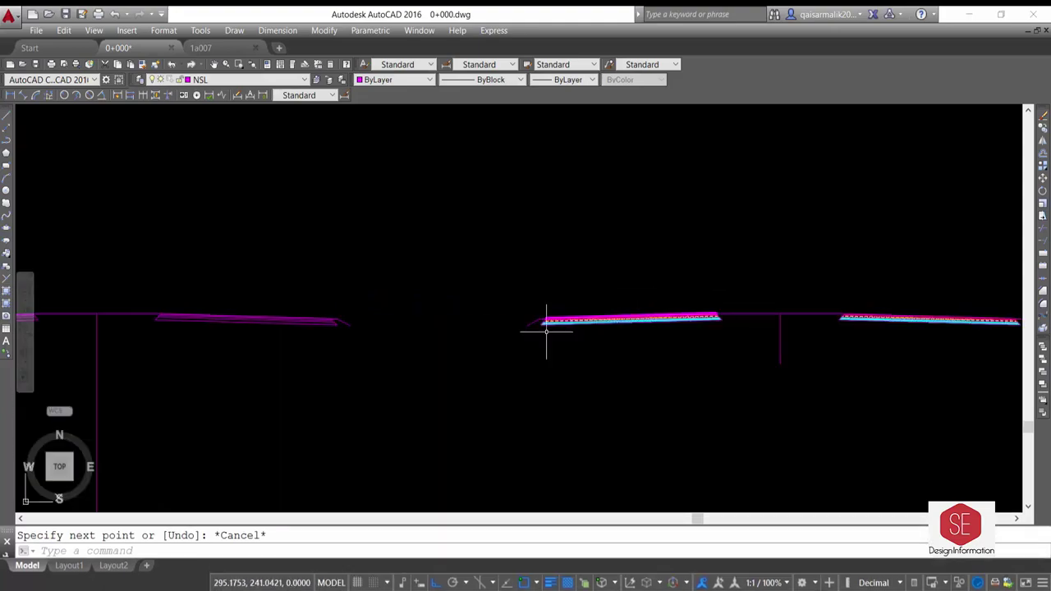
scroll(551, 329, "down", 2)
left_click(525, 526)
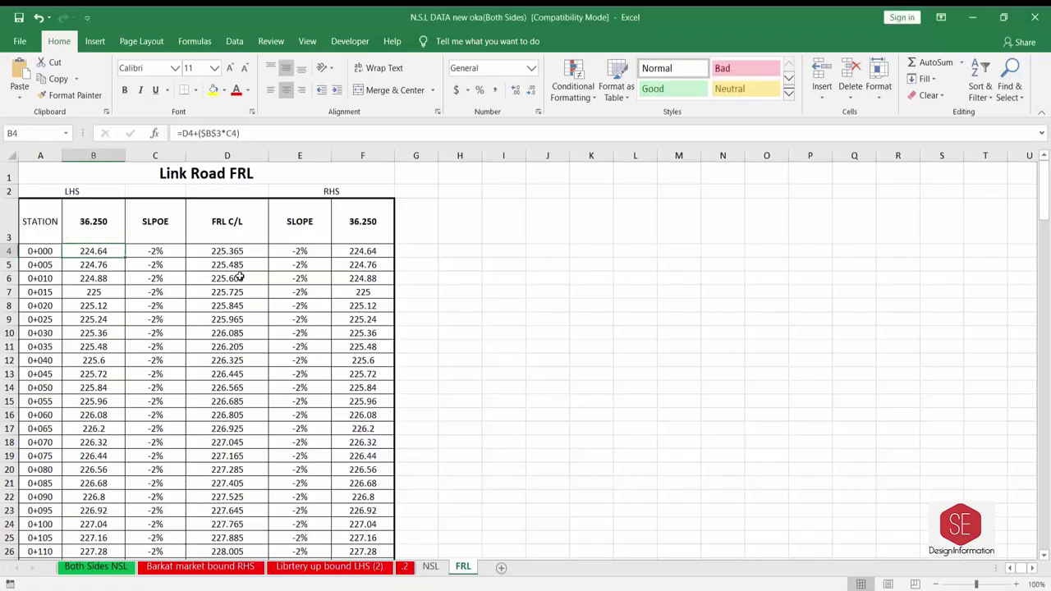
left_click(227, 251)
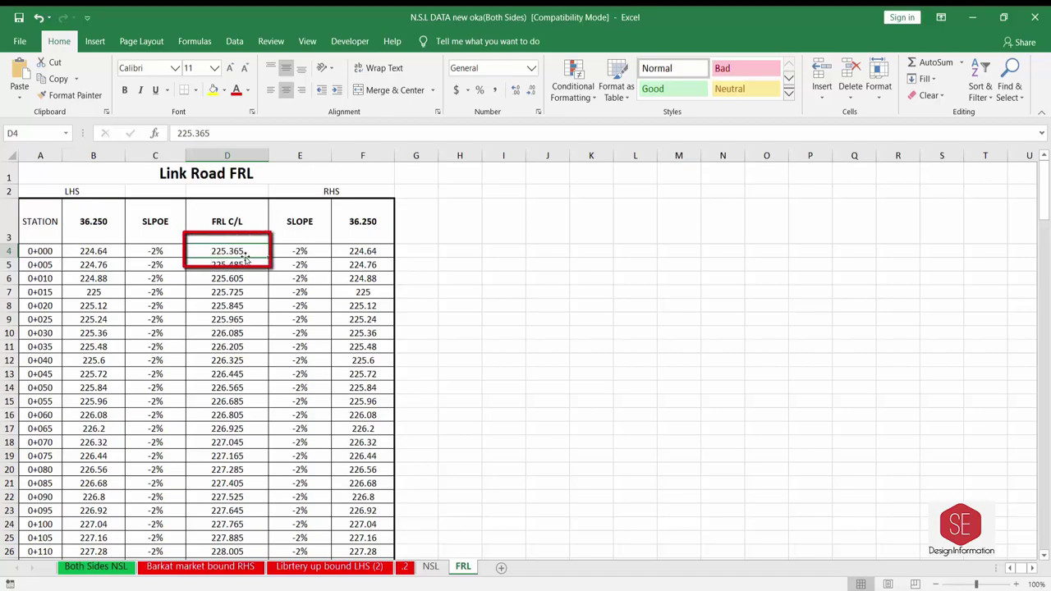
key("alt+Tab")
Move the TYPICAL block by its top-centre point to 0,225.356.
type("m")
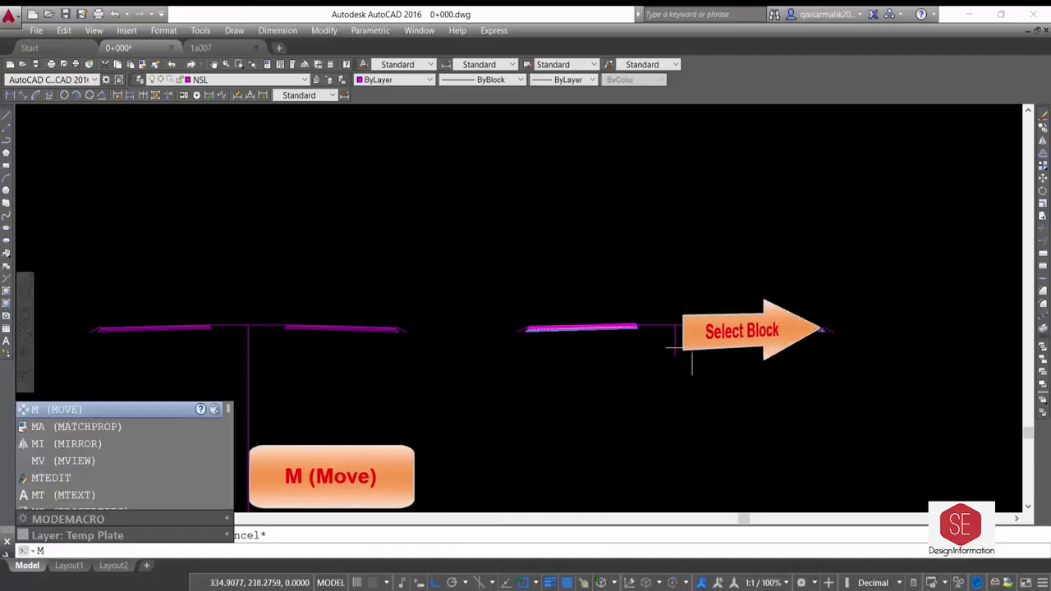
key("Return")
left_click_drag(842, 285, 517, 345)
scroll(668, 312, "up", 3)
key("Return")
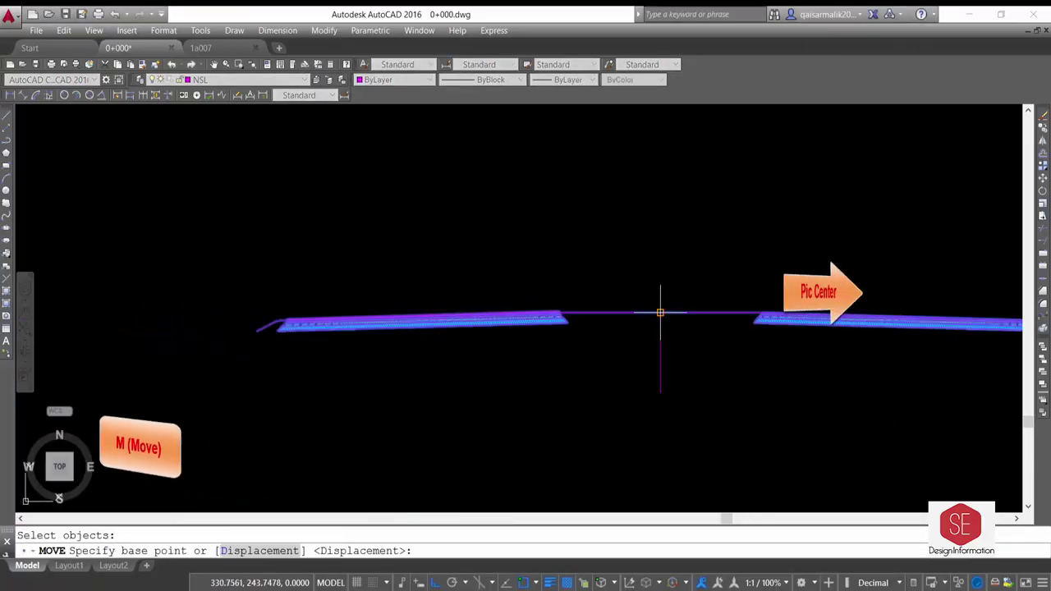
left_click(662, 313)
type("0,225.356")
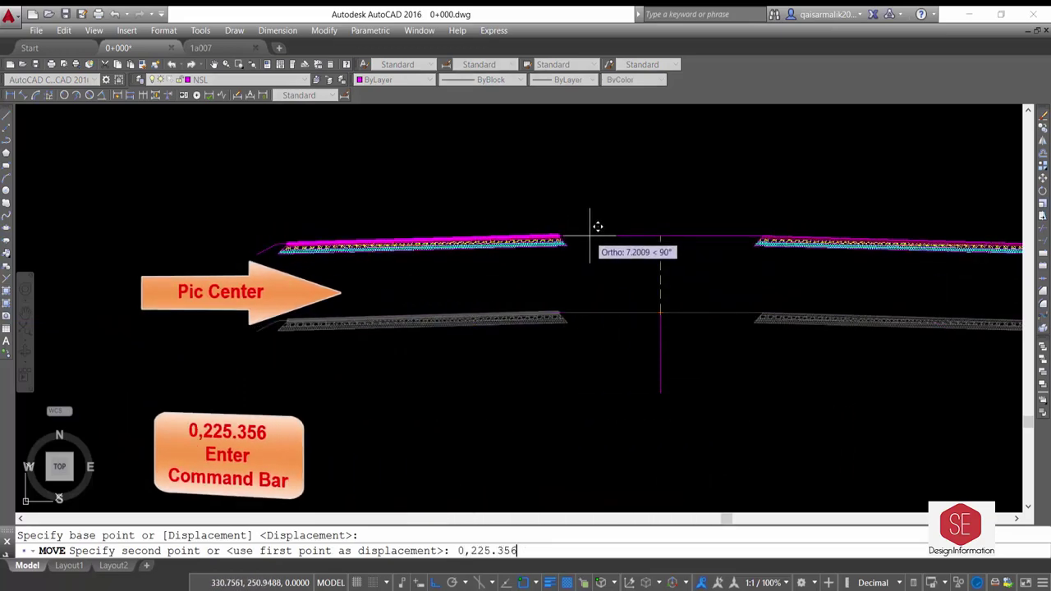
key("Return")
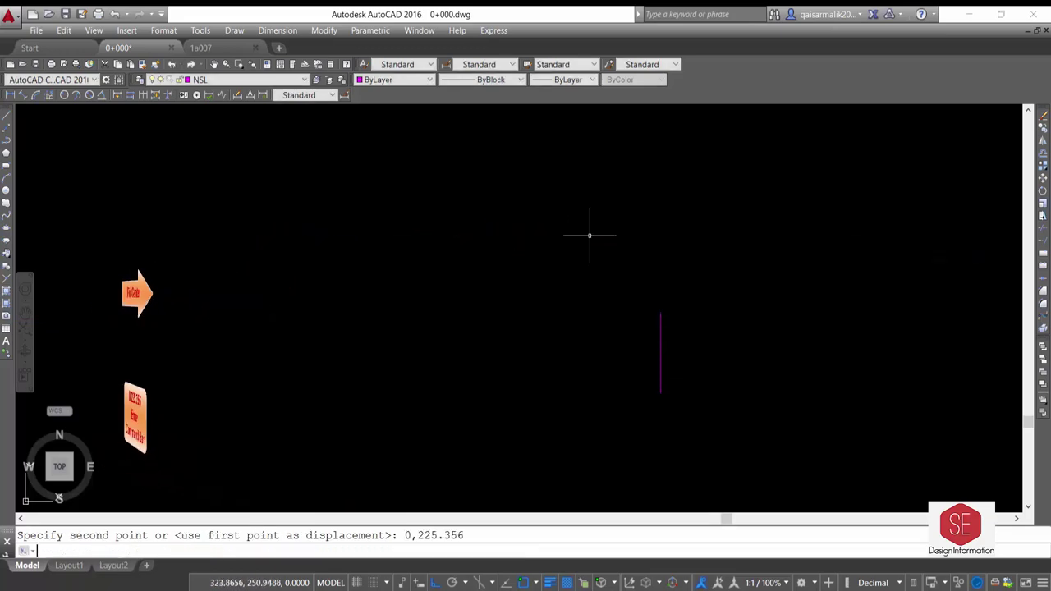
scroll(599, 271, "down", 5)
scroll(404, 291, "up", 5)
scroll(482, 250, "down", 4)
scroll(763, 271, "up", 5)
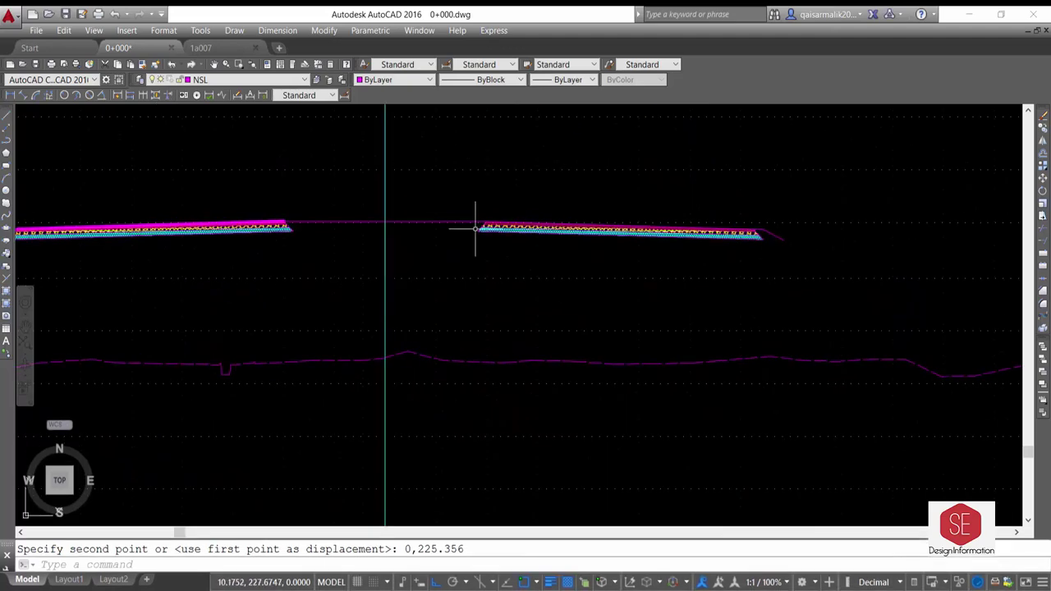
scroll(464, 223, "down", 2)
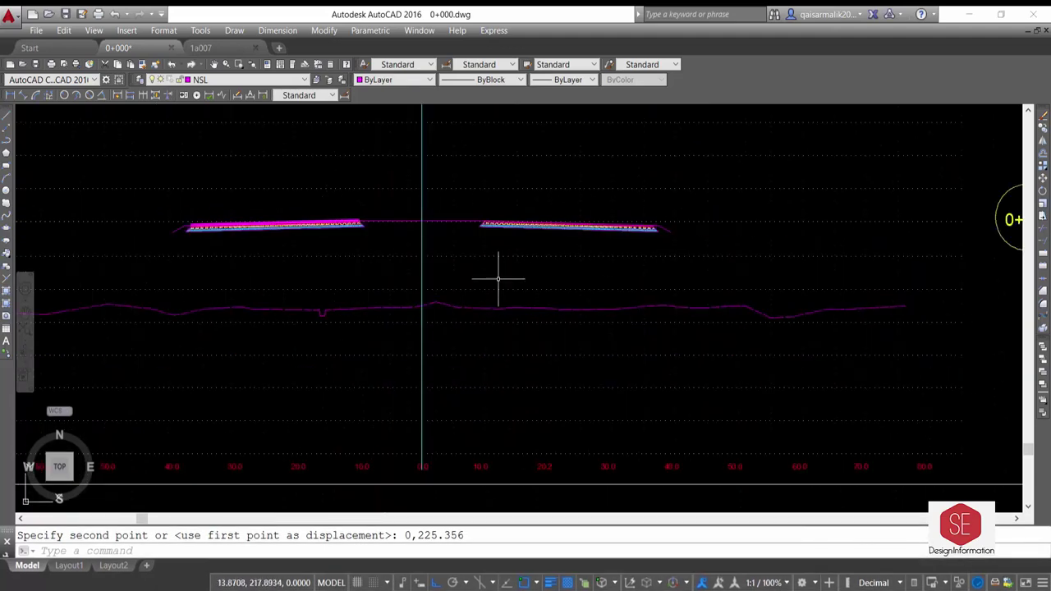
scroll(493, 271, "down", 3)
scroll(607, 244, "up", 3)
key("Escape")
Explode the TYPICAL template block.
left_click(417, 233)
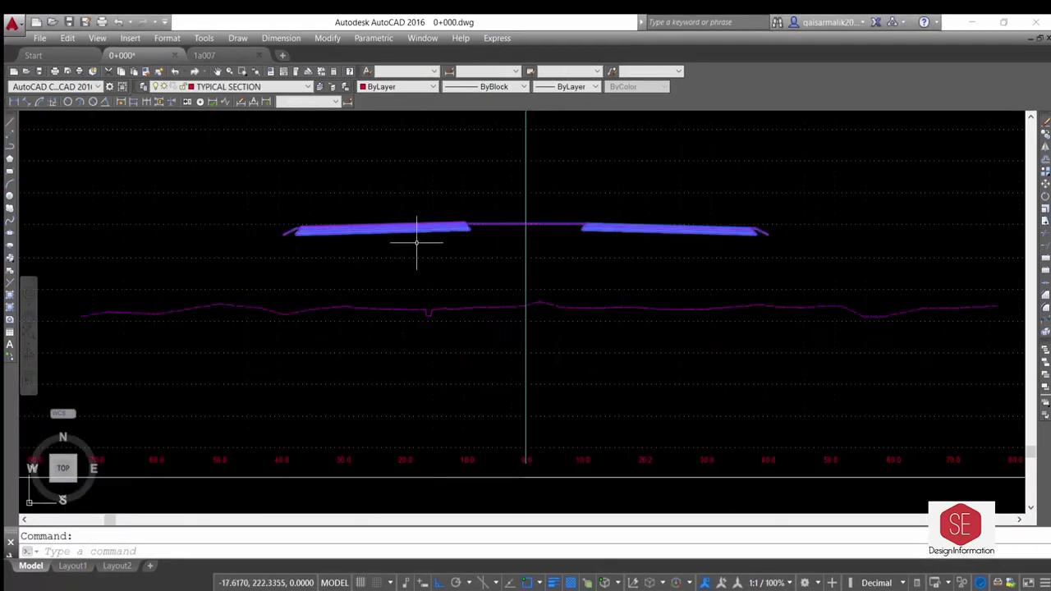
type("x")
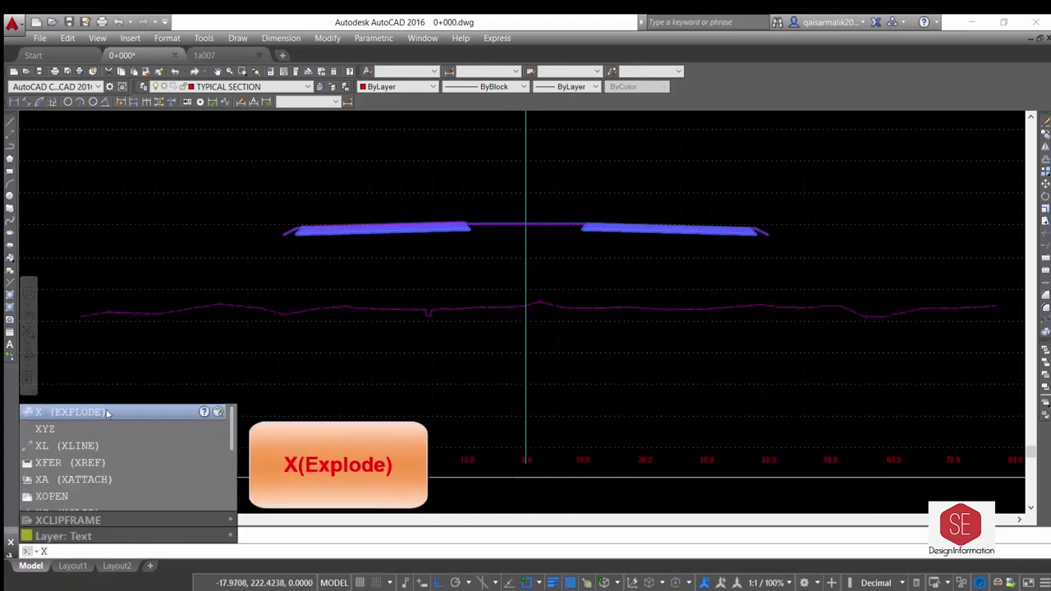
left_click(107, 412)
key("Escape")
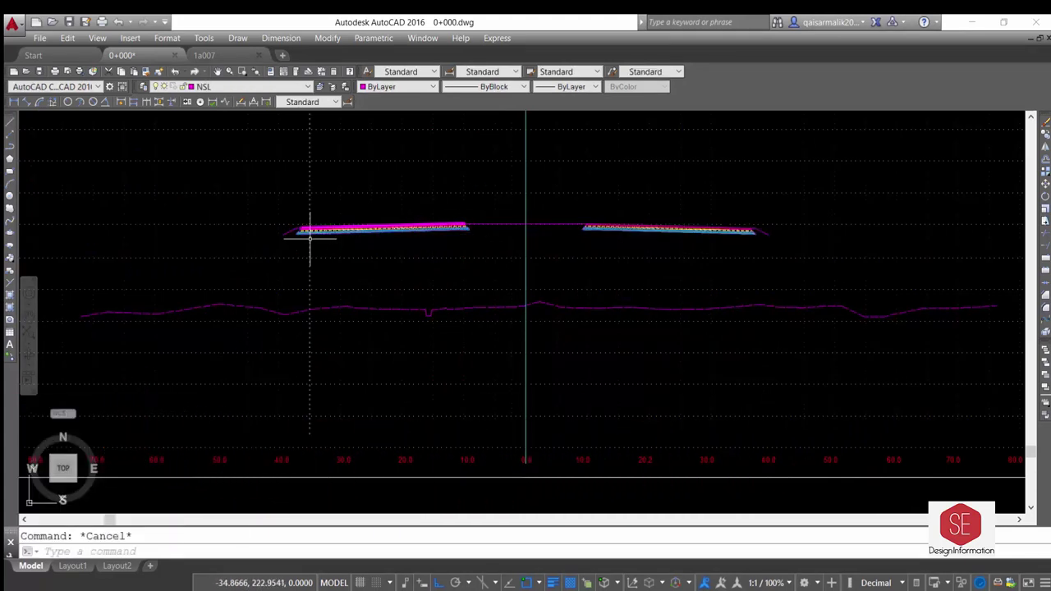
Extend the side slope down to the ground-line boundary.
type("ex")
left_click(103, 414)
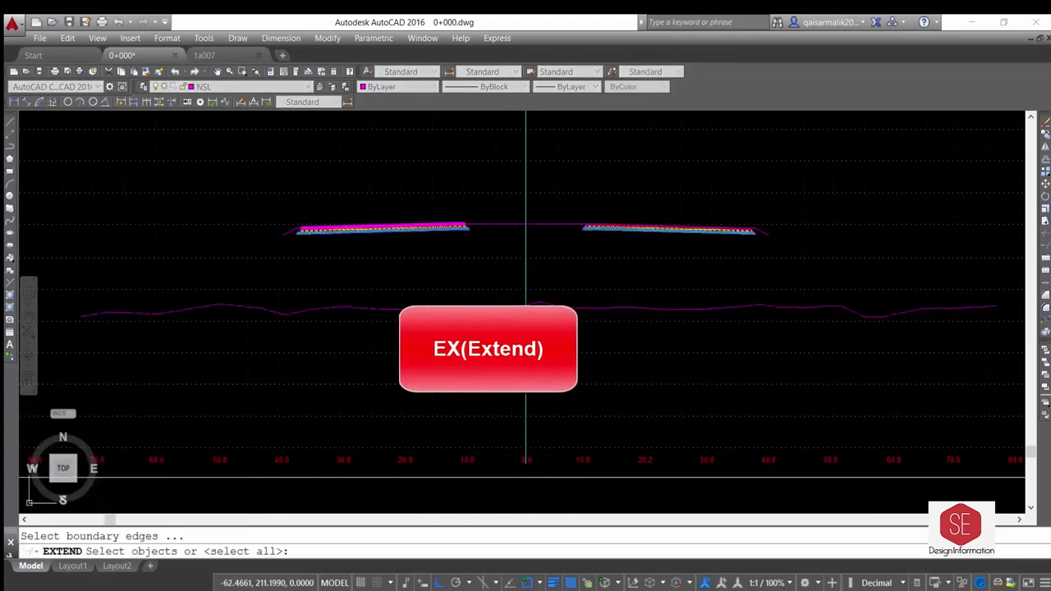
left_click(140, 311)
key("Return")
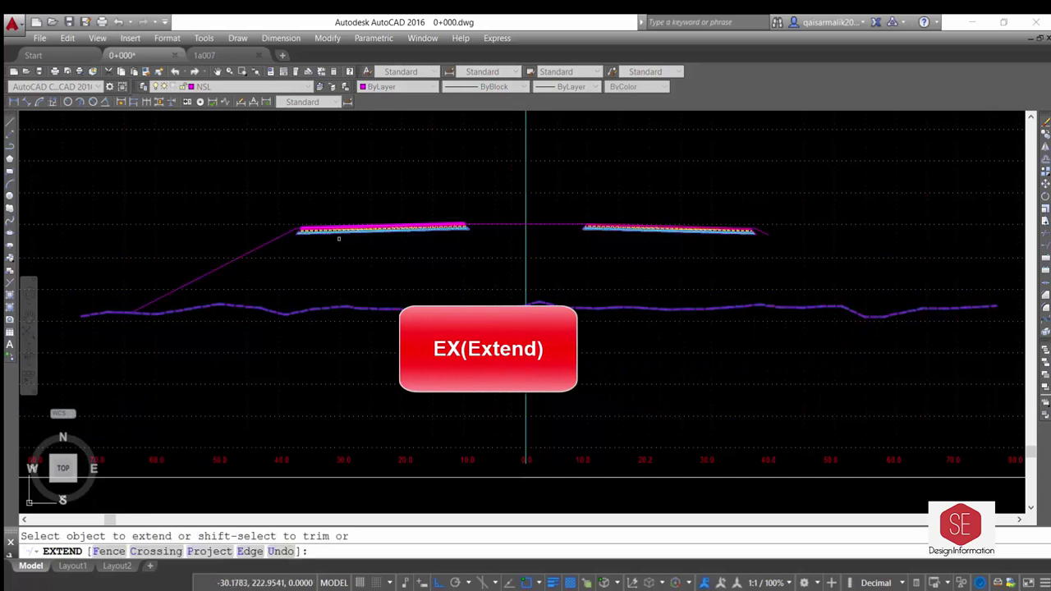
left_click(770, 233)
key("Escape")
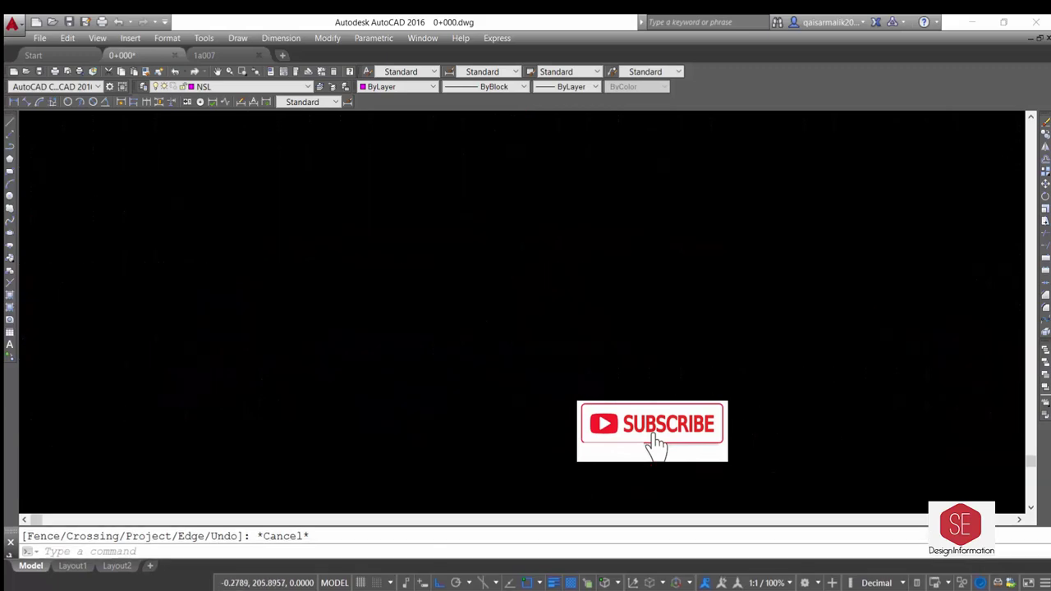
Make both slope lines and the middle line red.
left_click(703, 285)
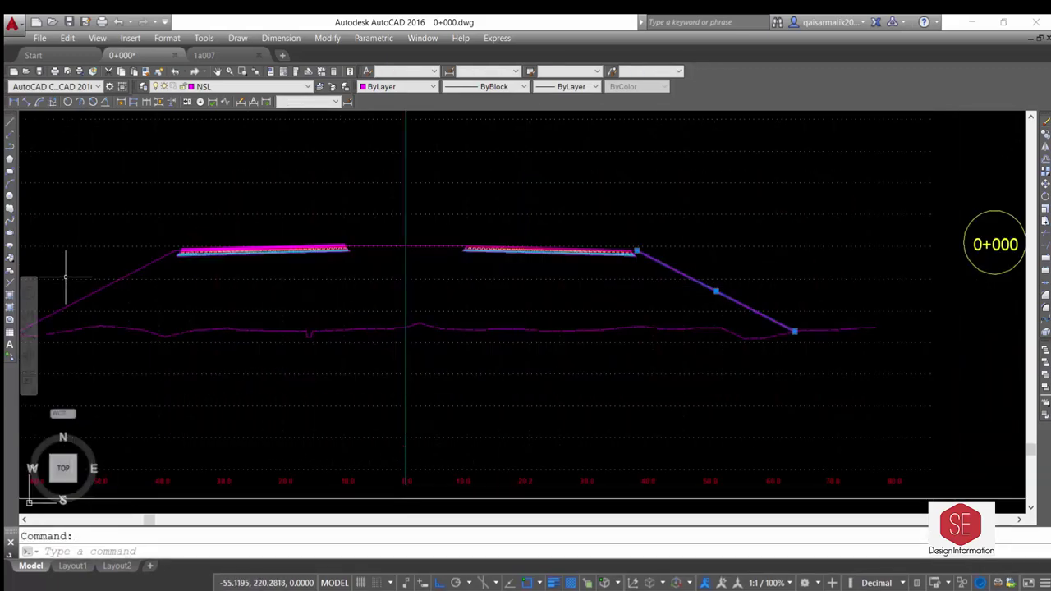
left_click(140, 271)
left_click(396, 86)
left_click(378, 92)
key("Escape")
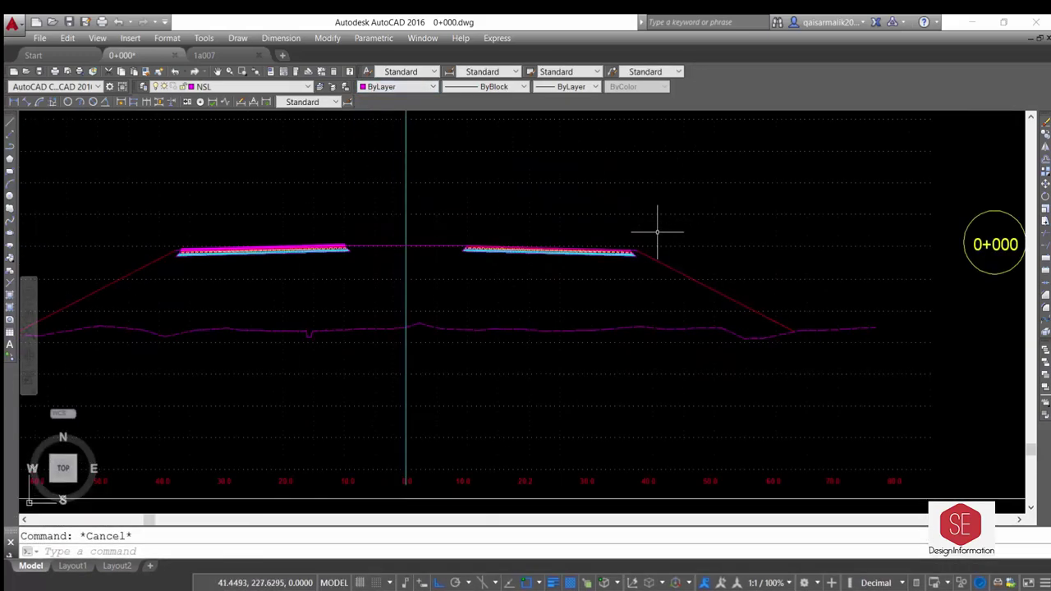
scroll(415, 259, "up", 2)
left_click(396, 87)
left_click(380, 105)
key("Escape")
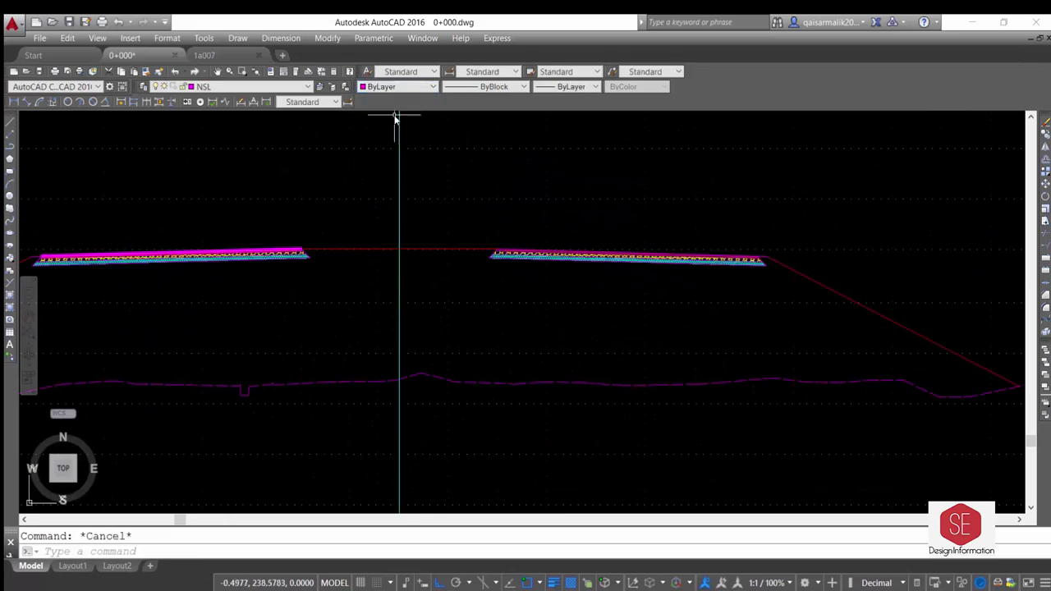
scroll(476, 313, "down", 2)
scroll(494, 289, "up", 5)
scroll(742, 300, "down", 2)
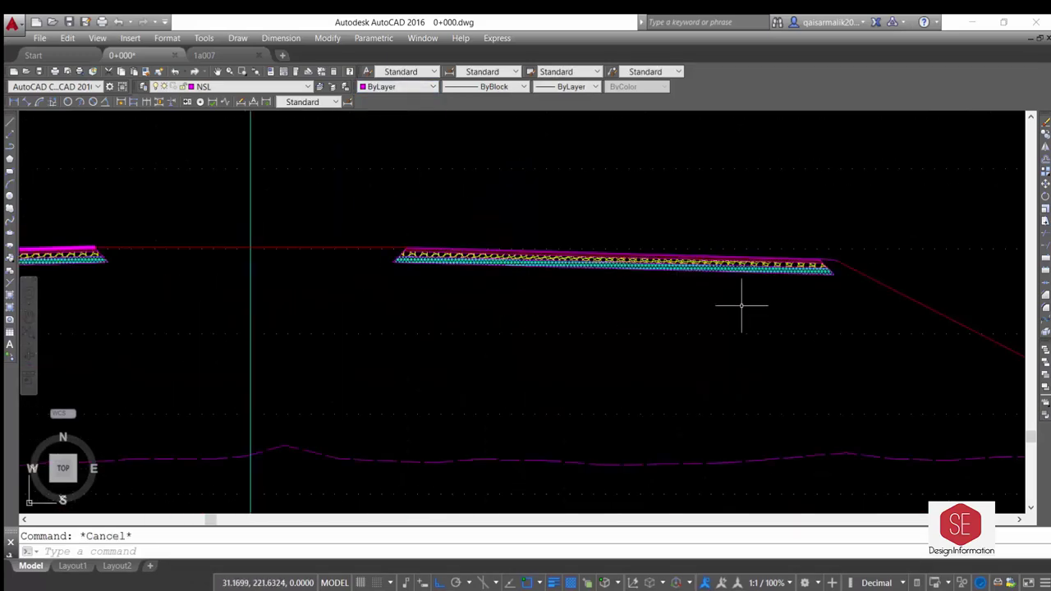
scroll(589, 257, "down", 1)
scroll(445, 265, "down", 1)
scroll(434, 271, "down", 1)
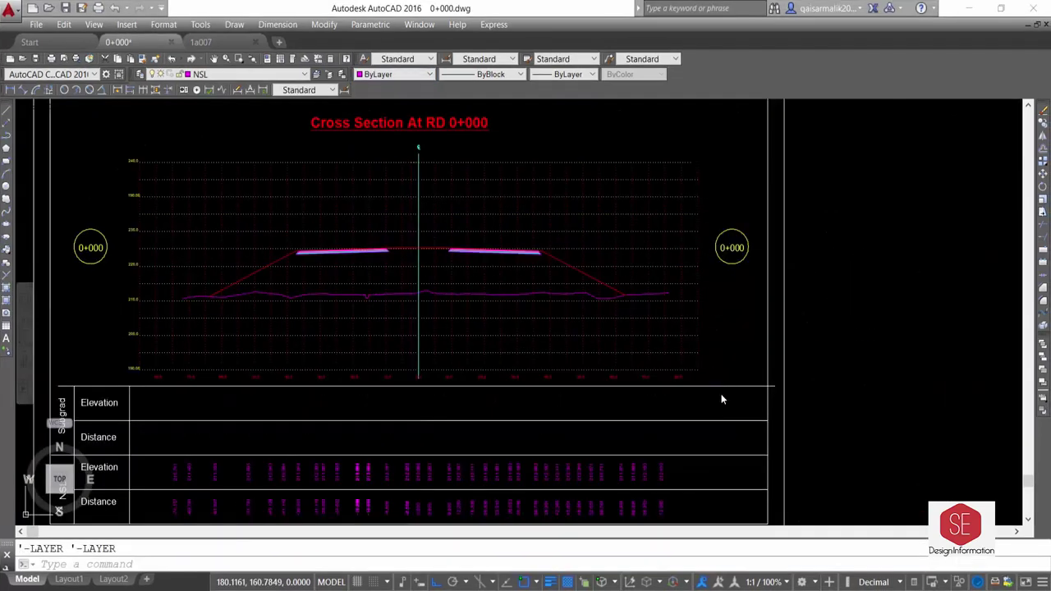
Turn off the grid-line layer and review the Startup Suite lisp files in APPLOAD.
left_click(238, 74)
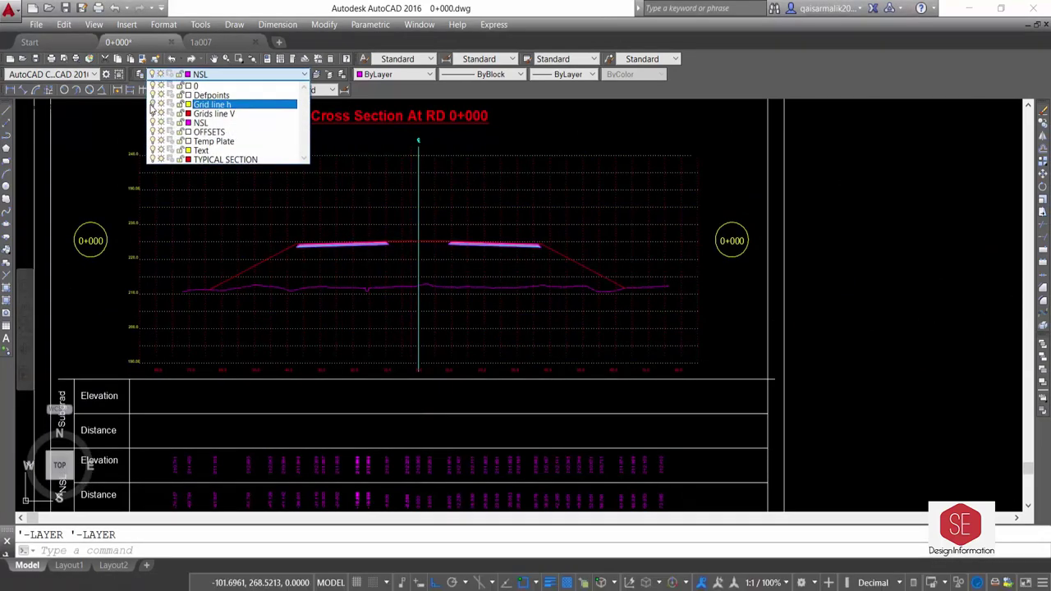
left_click(122, 146)
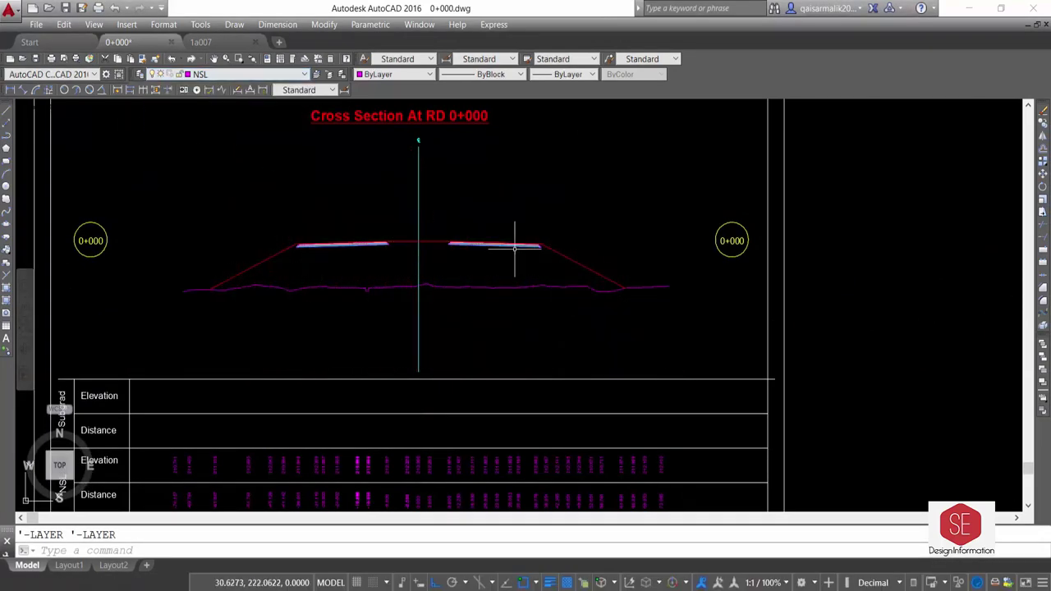
type("a")
key("Return")
left_click(609, 429)
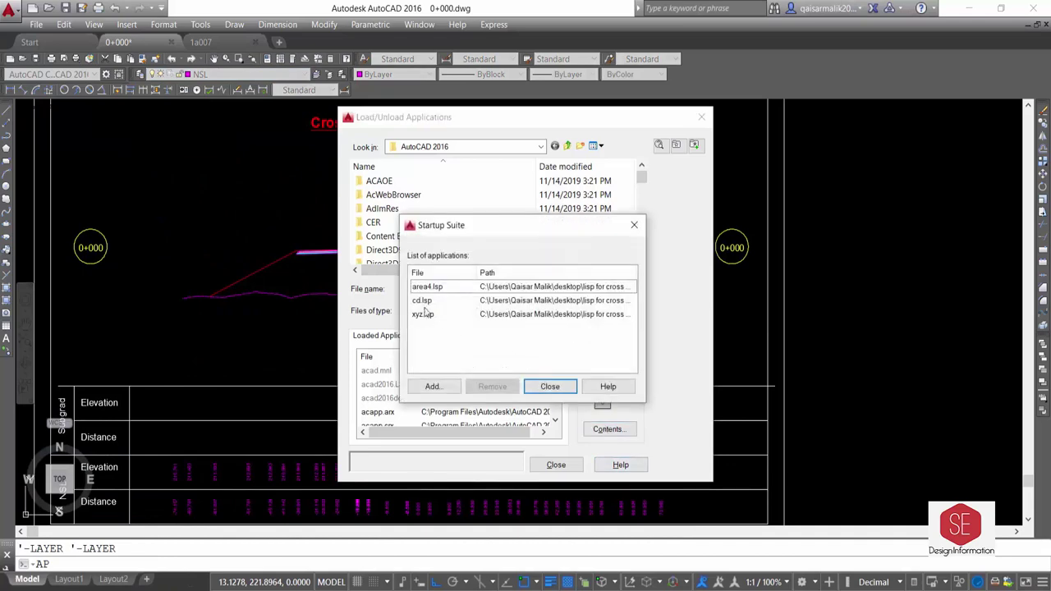
left_click(558, 387)
left_click(556, 465)
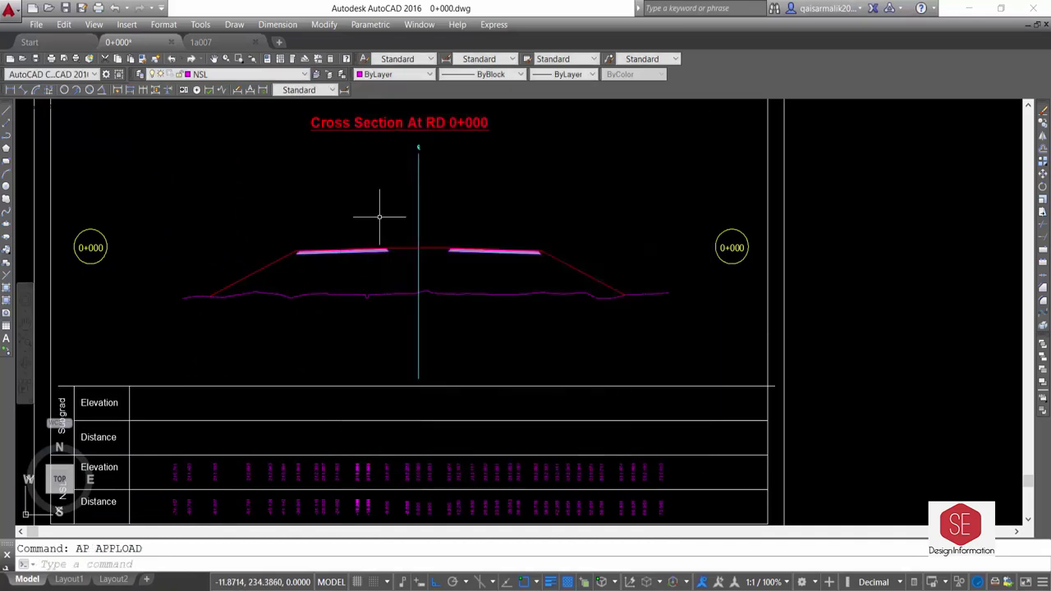
Run CD and pick the road-edge point to label.
type("cd")
key("Return")
left_click(450, 248)
Place the trial label above the point, then erase it.
scroll(452, 223, "up", 5)
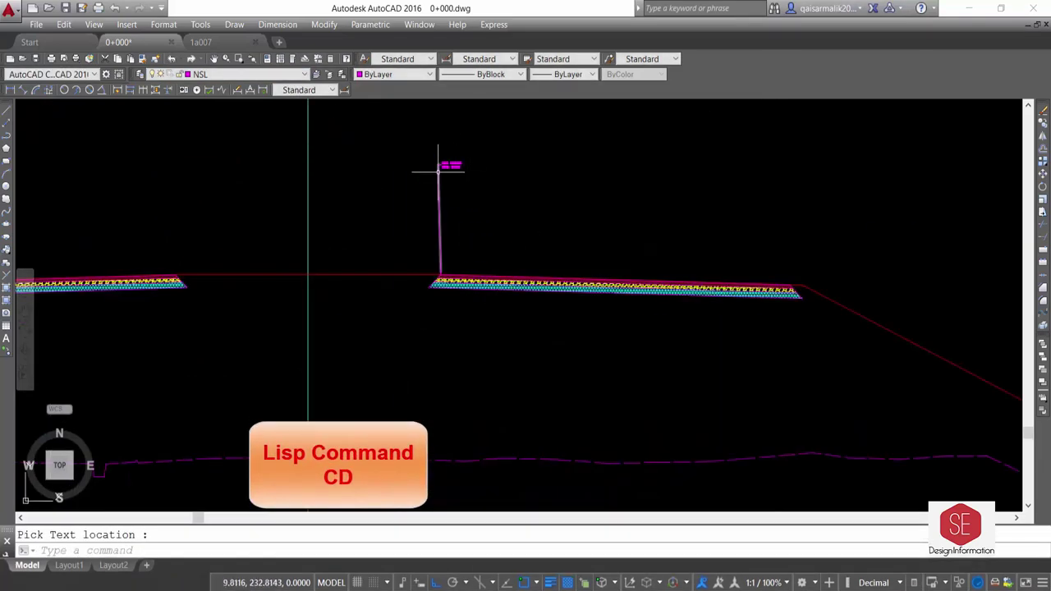
left_click(449, 164)
left_click(469, 148)
left_click(429, 204)
type("e")
key("Return")
Review the Standard dimension style's text height and arrowhead settings.
type("d")
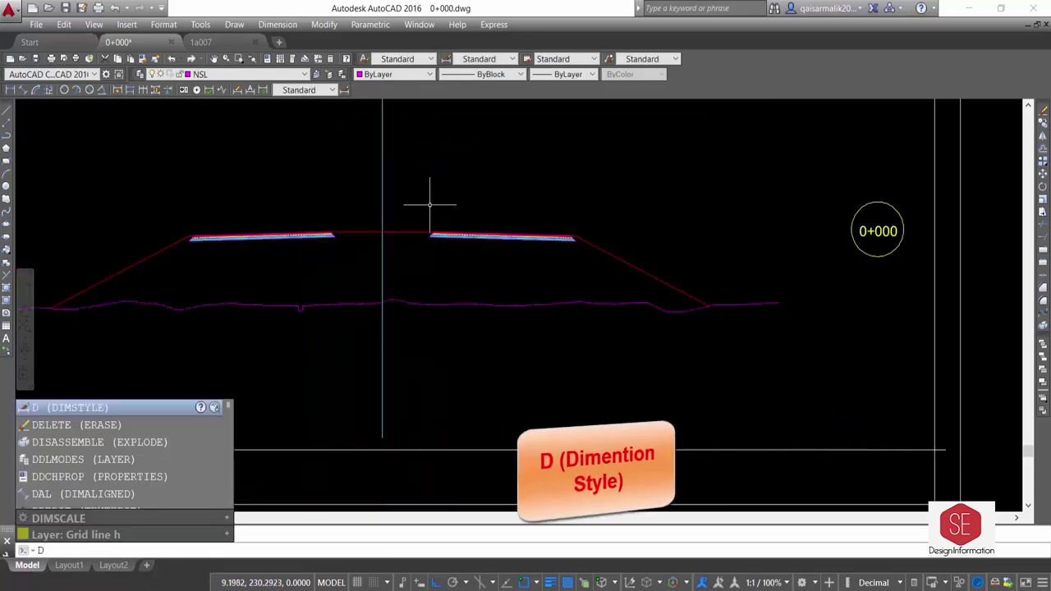
key("Return")
left_click(676, 272)
left_click_drag(512, 318, 450, 323)
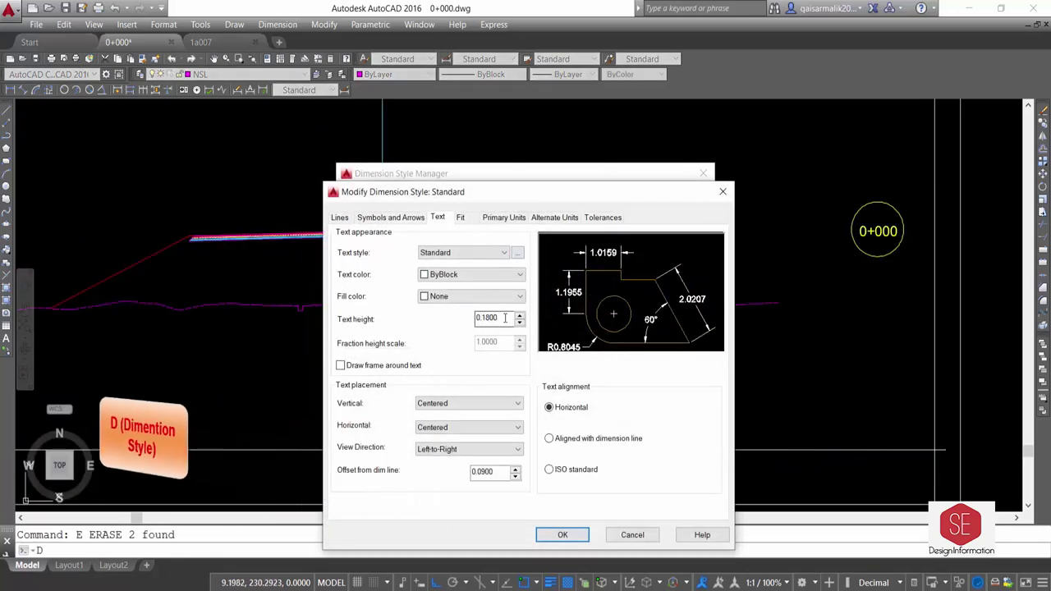
left_click(401, 218)
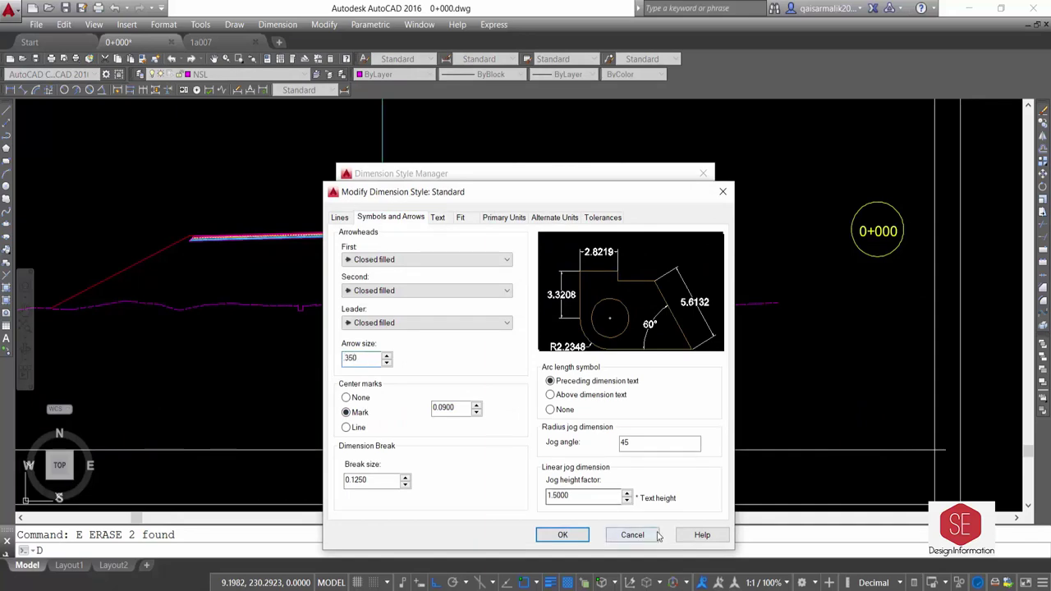
left_click(562, 535)
left_click(628, 403)
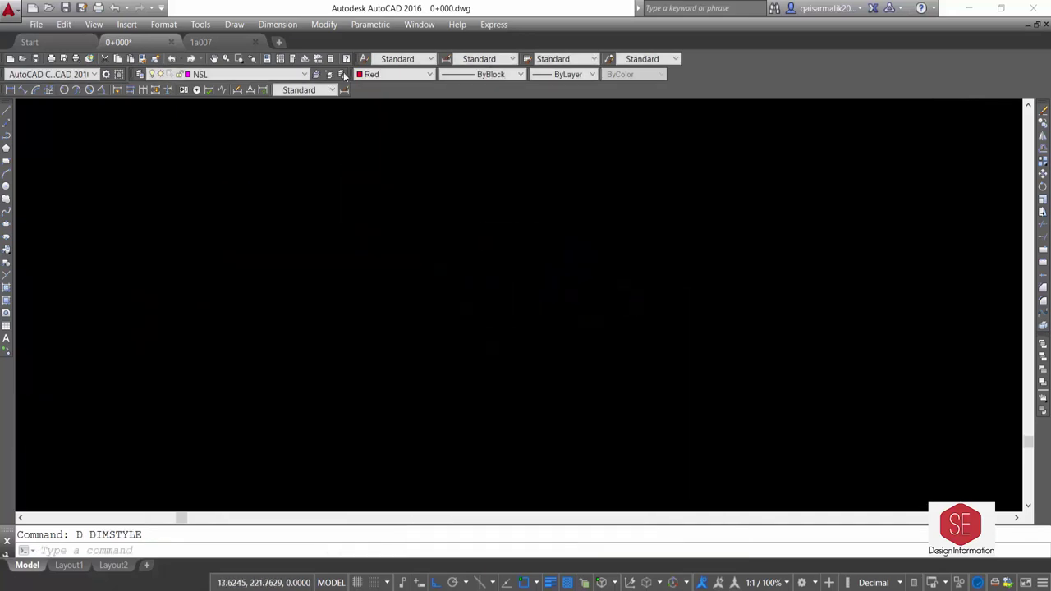
Label the right carriageway's inner and outer edges and right slope toe with CD.
type("CD")
key("Return")
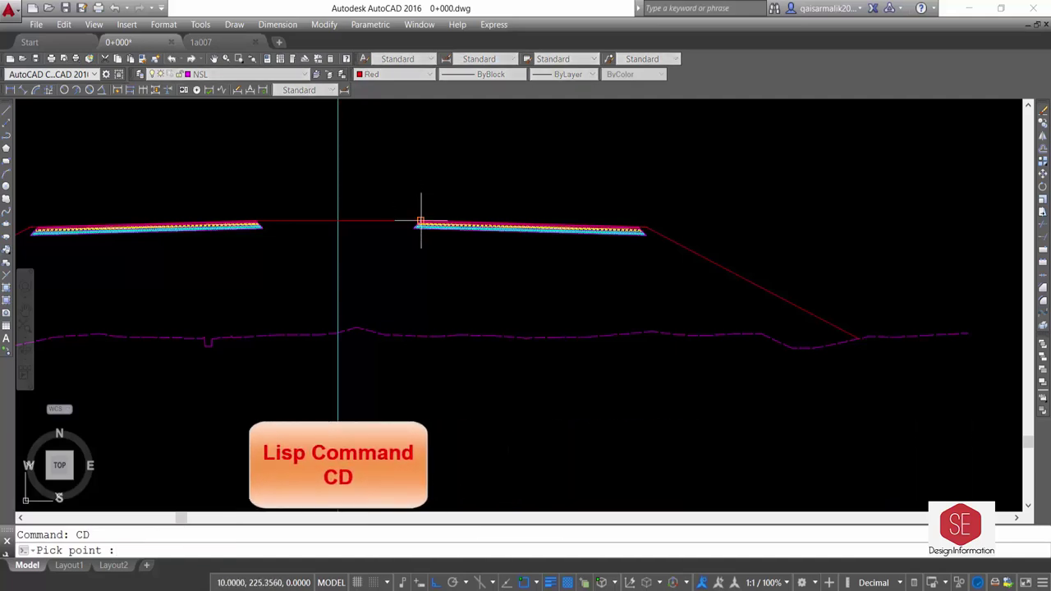
left_click(416, 156)
key("Return")
scroll(640, 215, "up", 4)
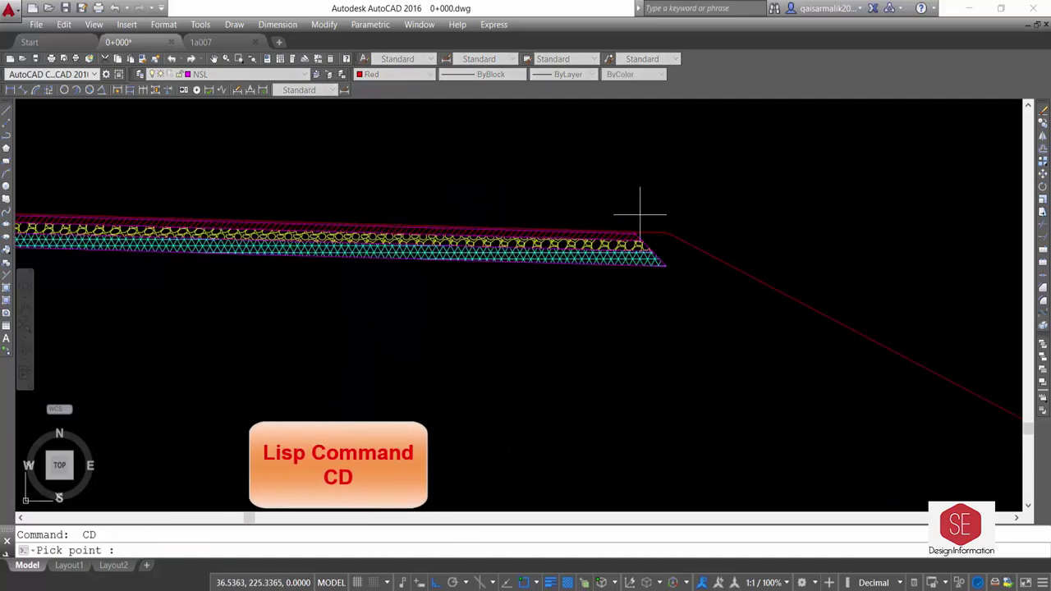
scroll(634, 231, "down", 4)
left_click(633, 173)
key("Return")
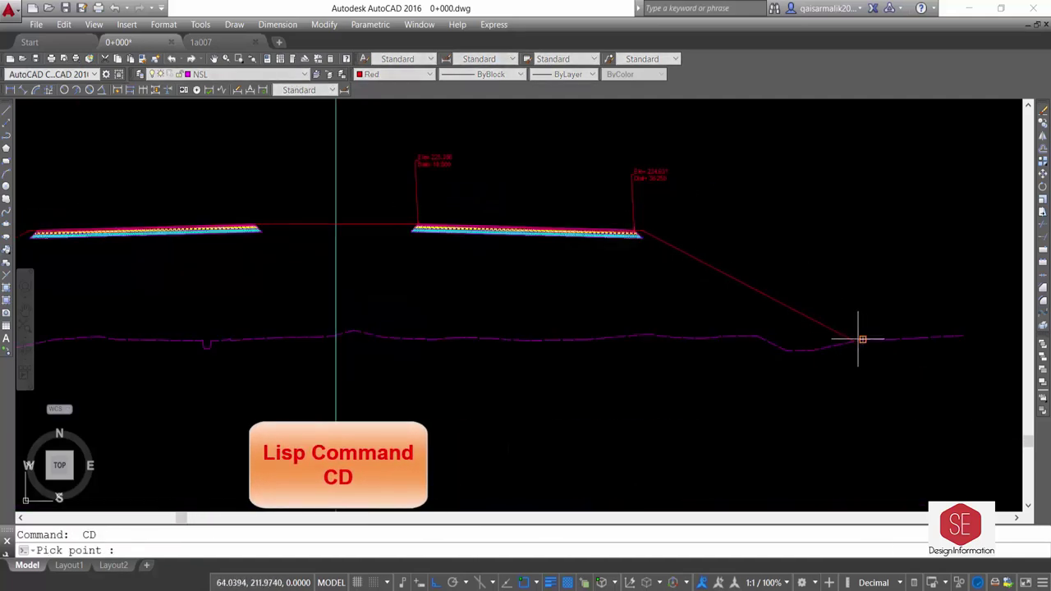
left_click(844, 261)
scroll(356, 227, "up", 2)
key("Return")
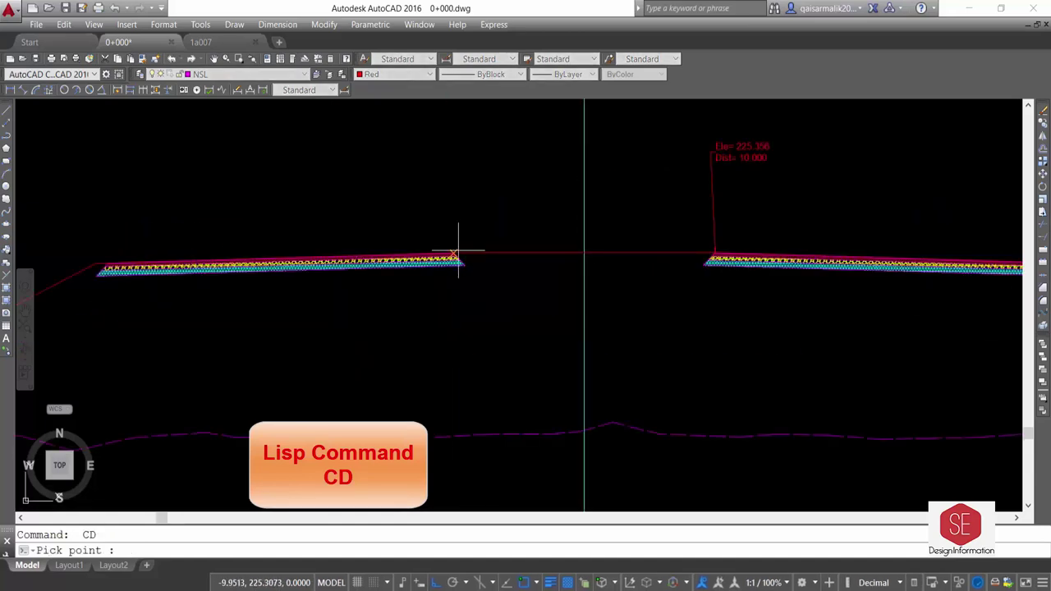
Label the left carriageway inner edge, left slope top and left slope toe.
scroll(464, 236, "up", 5)
left_click(438, 257)
scroll(430, 205, "down", 3)
left_click(436, 156)
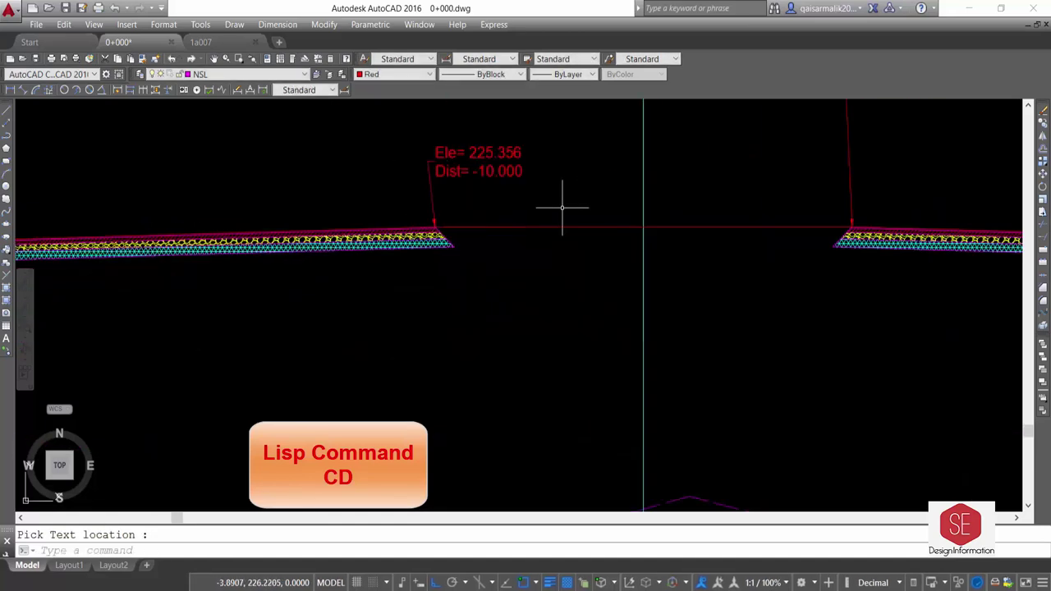
scroll(488, 211, "down", 3)
key("Return")
scroll(294, 218, "up", 3)
left_click(296, 216)
scroll(296, 202, "down", 2)
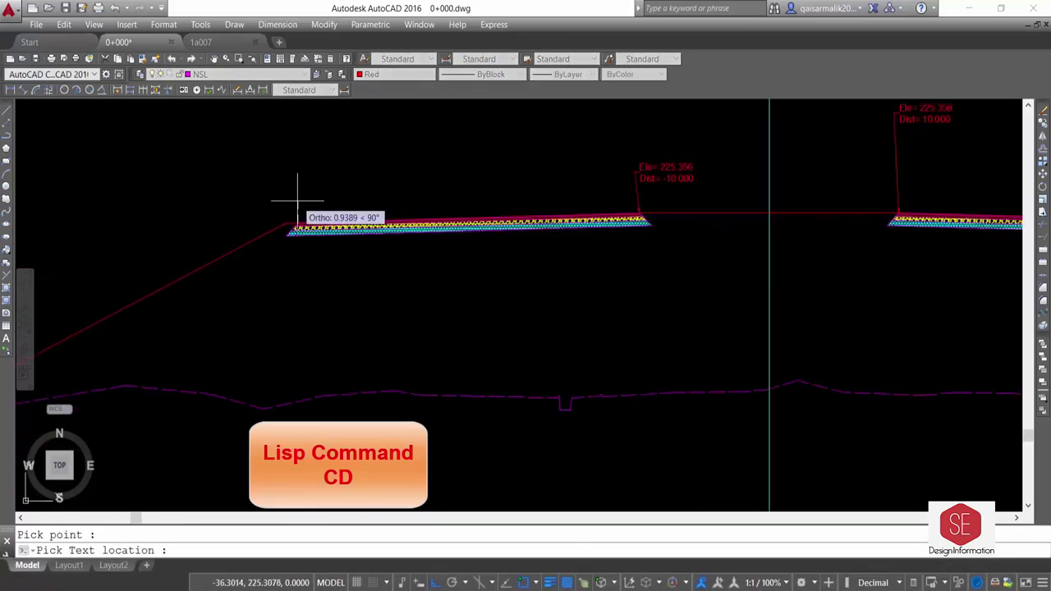
scroll(302, 156, "down", 2)
left_click(308, 127)
key("Return")
left_click(161, 240)
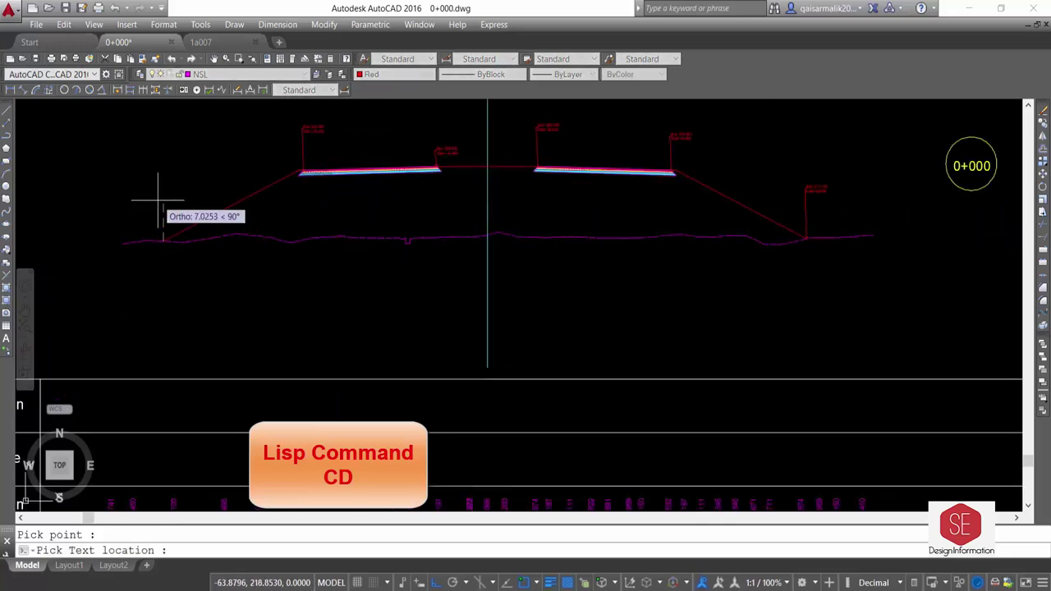
left_click(160, 205)
scroll(596, 165, "up", 4)
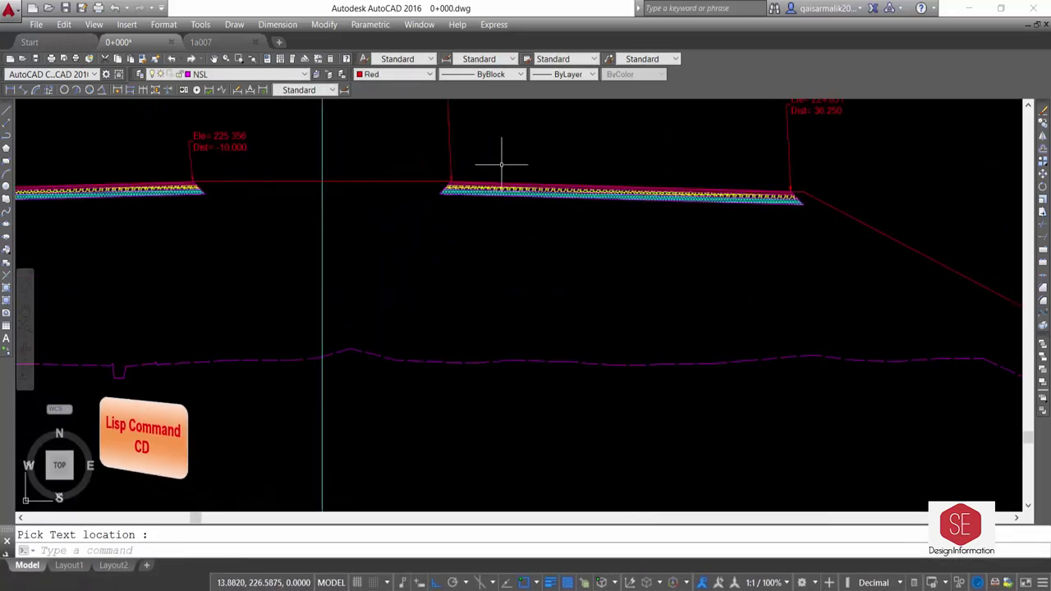
Draw a leader arrow over the right carriageway and enlarge its arrowhead size.
type("LE")
left_click(86, 431)
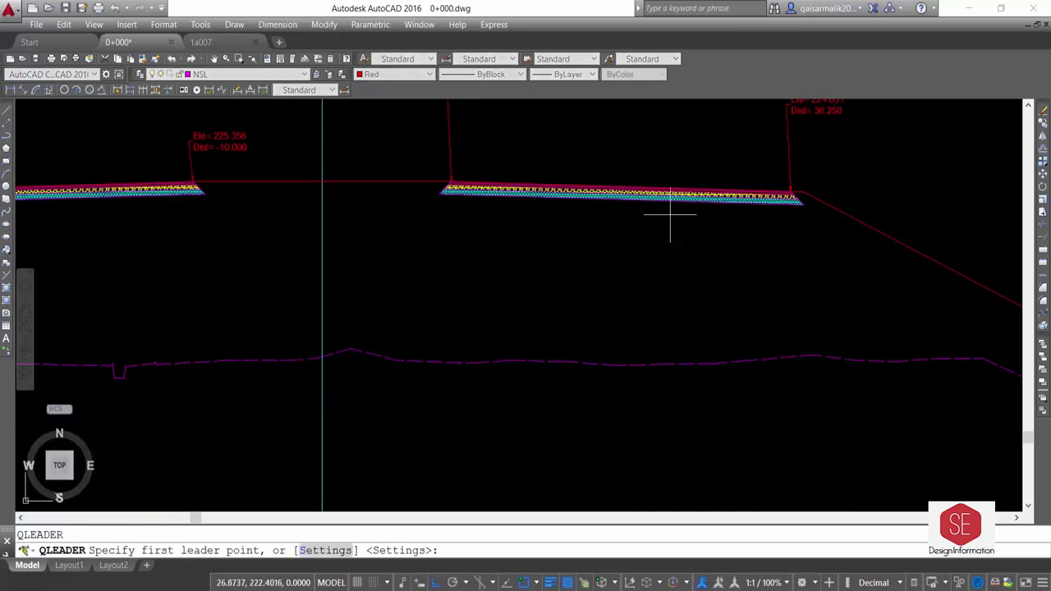
scroll(657, 176, "up", 2)
key("Escape")
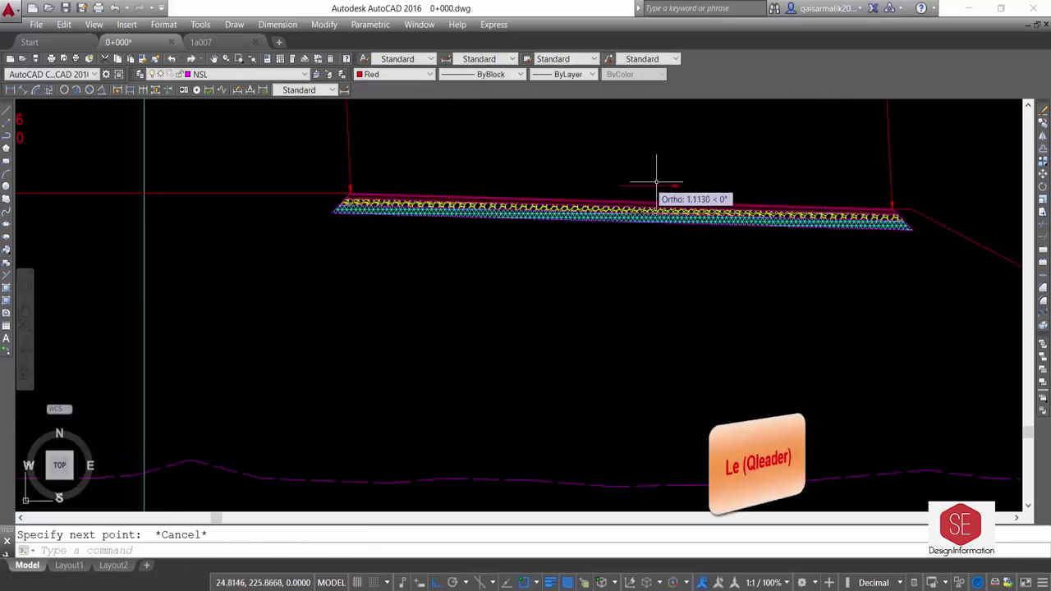
scroll(657, 183, "up", 3)
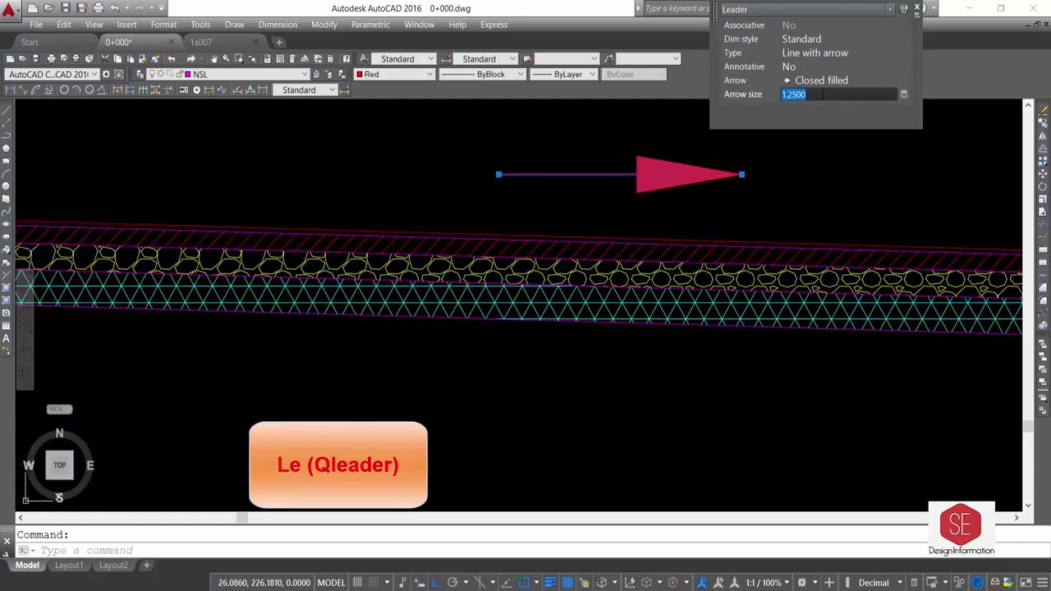
left_click(769, 188)
key("Escape")
key("Escape")
scroll(645, 226, "down", 5)
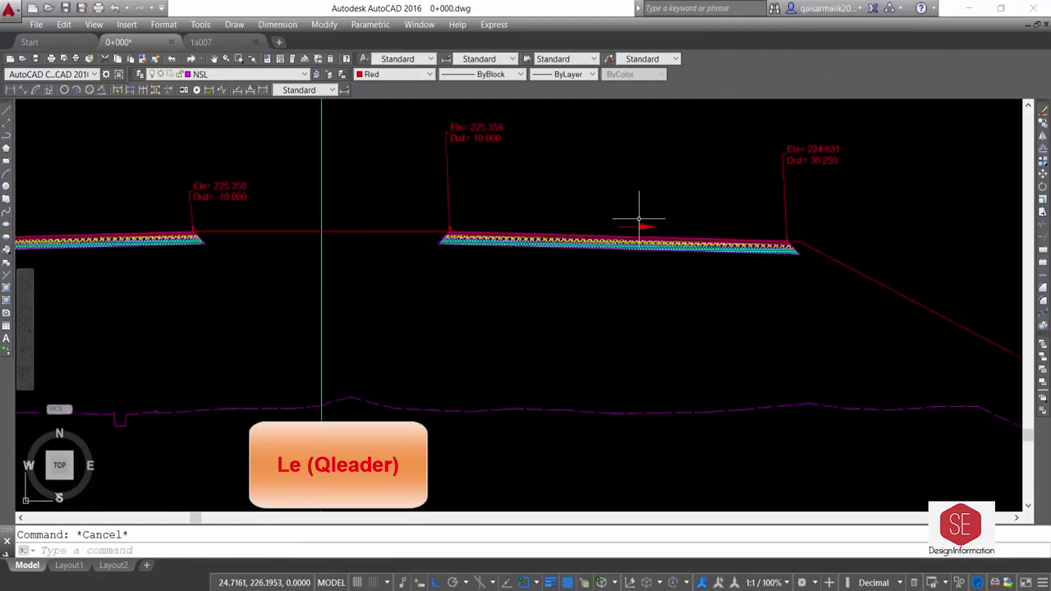
scroll(645, 218, "up", 3)
scroll(645, 211, "down", 4)
scroll(645, 218, "up", 2)
Add a -2% crossfall note as multiline text above the arrow.
type("mt")
key("Return")
left_click(573, 196)
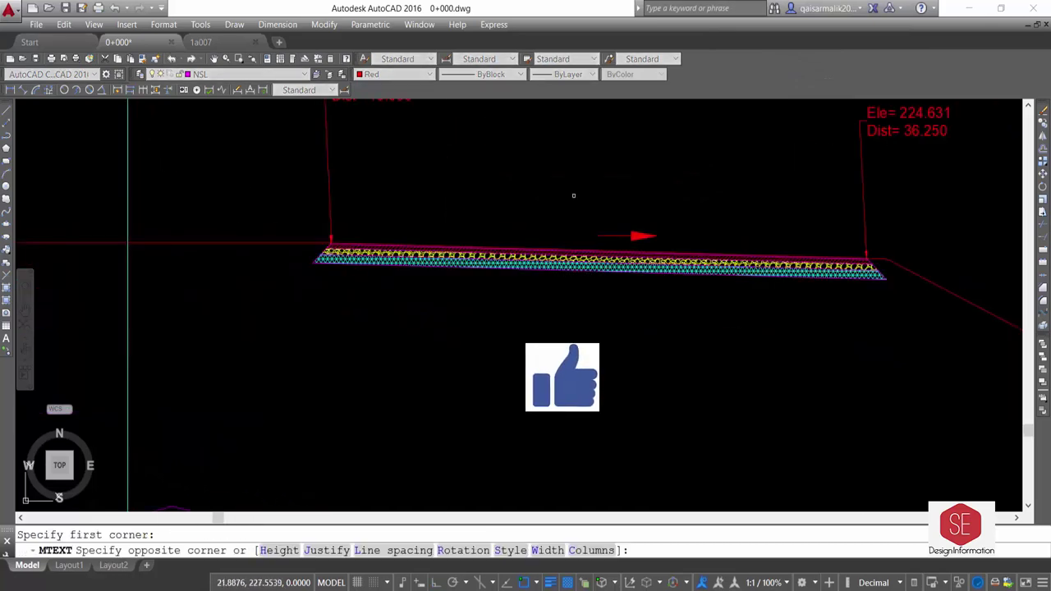
left_click(667, 230)
type("-2")
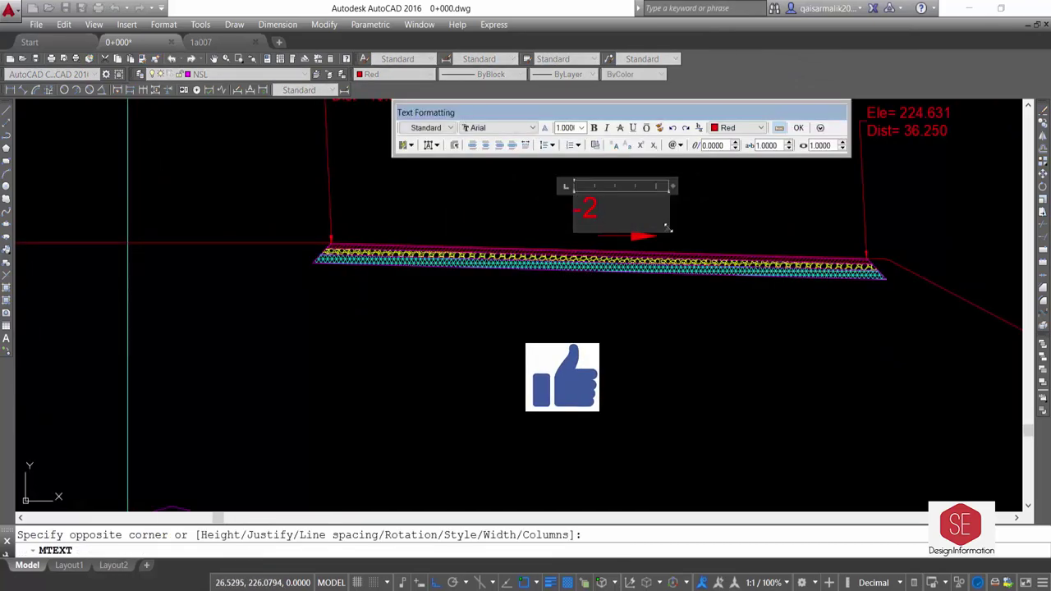
type("%")
left_click(751, 183)
type("m")
key("Return")
left_click(585, 215)
key("Return")
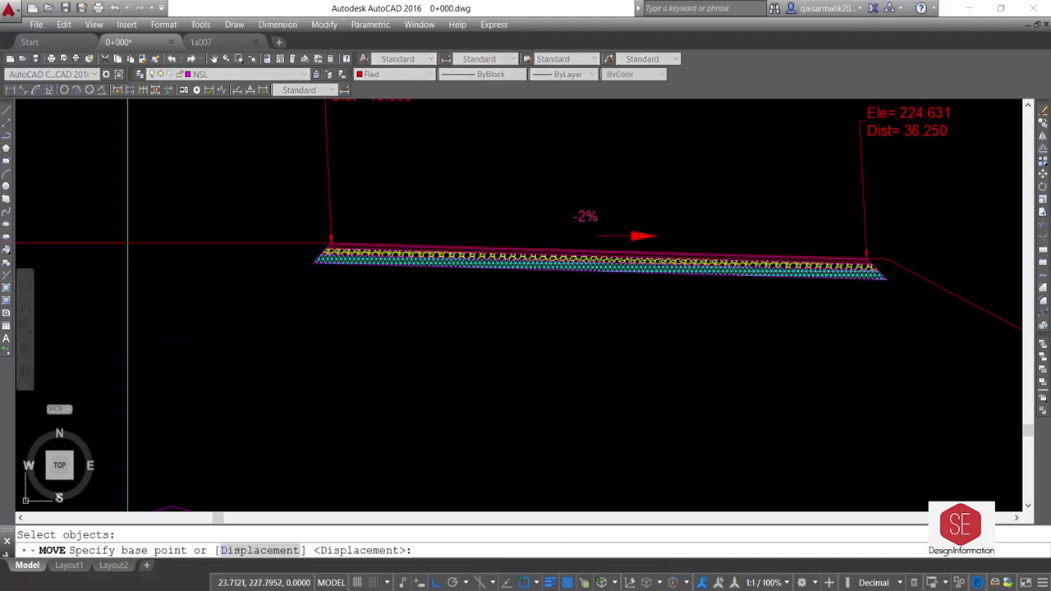
left_click(610, 189)
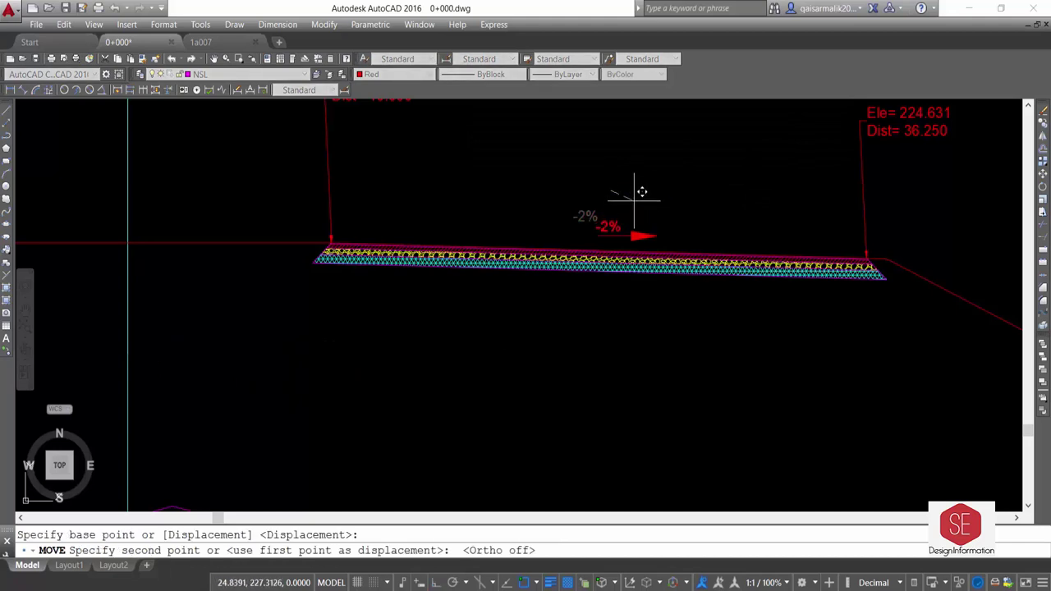
key("Escape")
Mirror the arrow and -2% note about the centreline onto the left carriageway, keeping the originals.
key("Return")
left_click(640, 202)
left_click(610, 227)
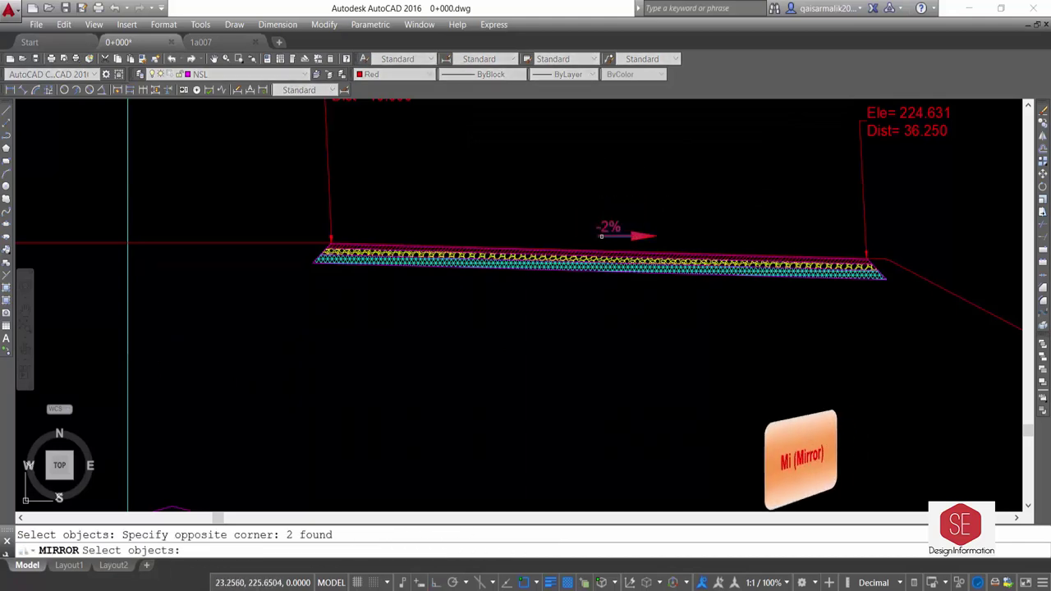
scroll(610, 227, "down", 2)
key("Return")
left_click(305, 277)
scroll(305, 276, "down", 5)
left_click(307, 349)
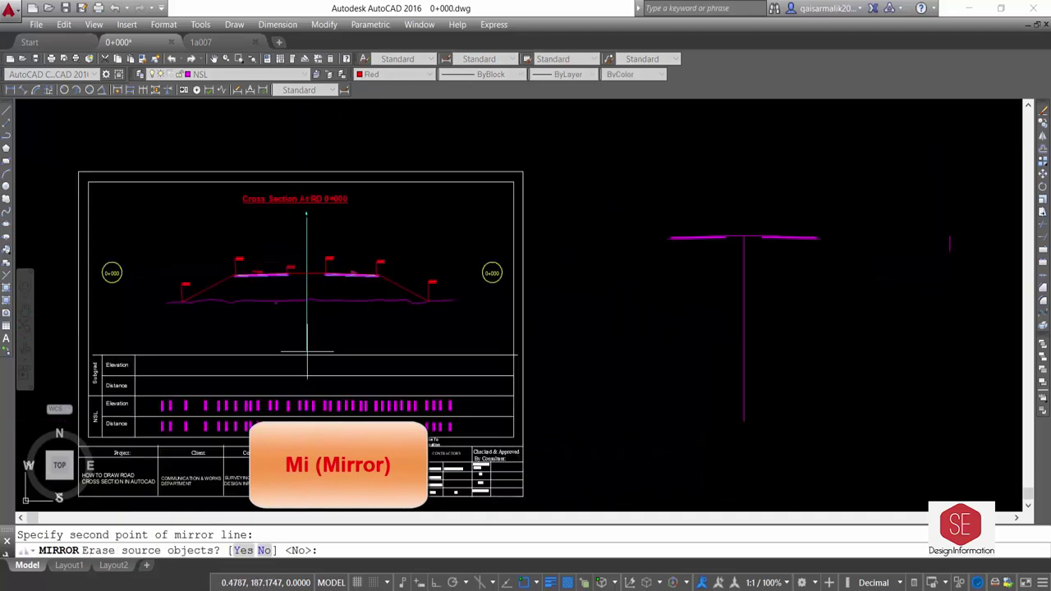
right_click(307, 353)
left_click(327, 358)
scroll(348, 230, "down", 3)
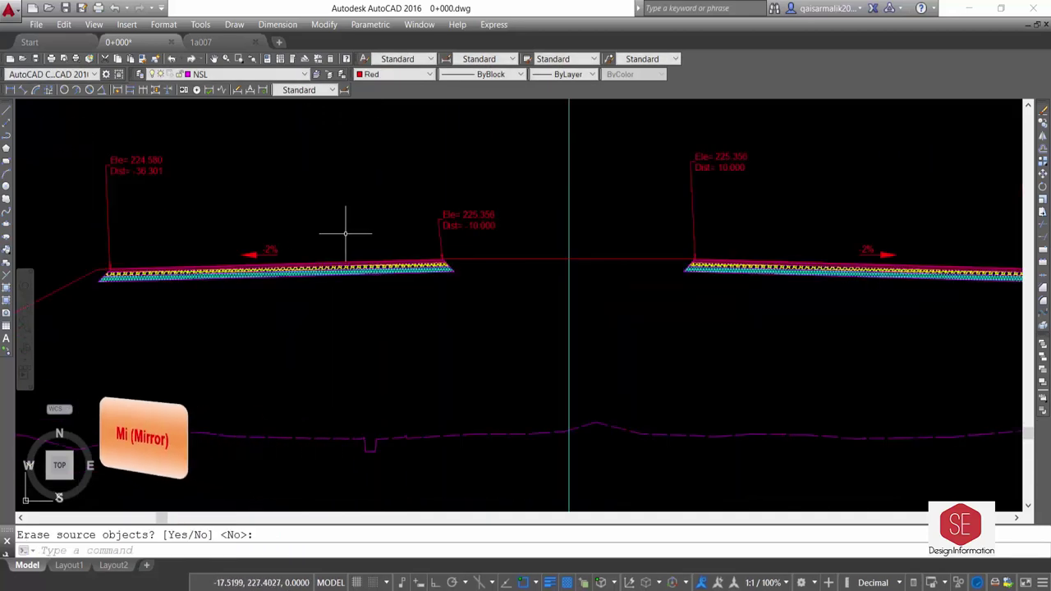
scroll(298, 235, "down", 2)
scroll(188, 261, "up", 3)
With Ortho on, draw a slope bracket beside the left embankment, 2 units horizontally.
key("Return")
type("l")
key("Return")
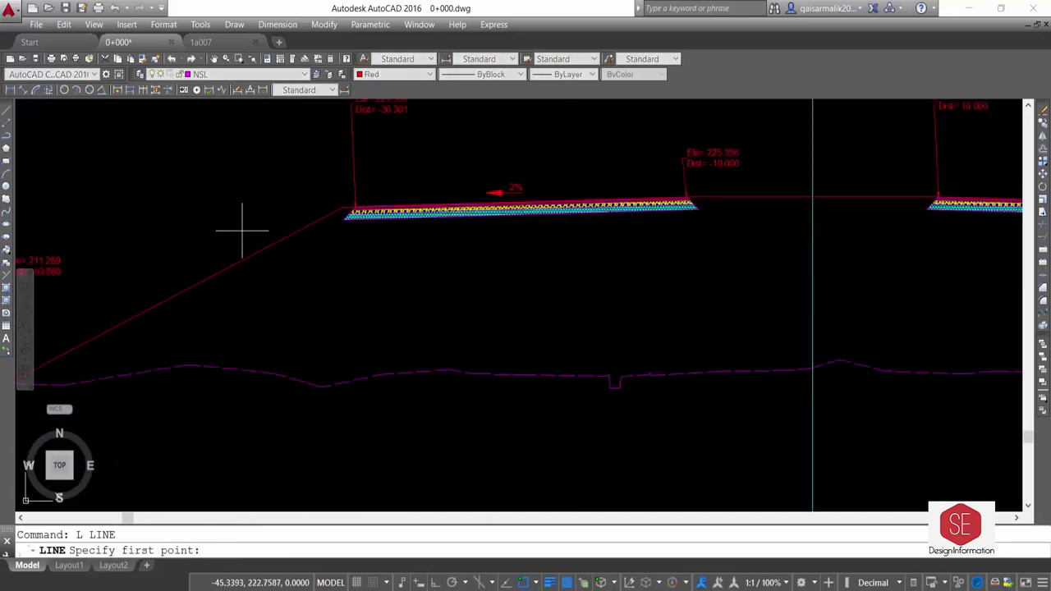
left_click(243, 230)
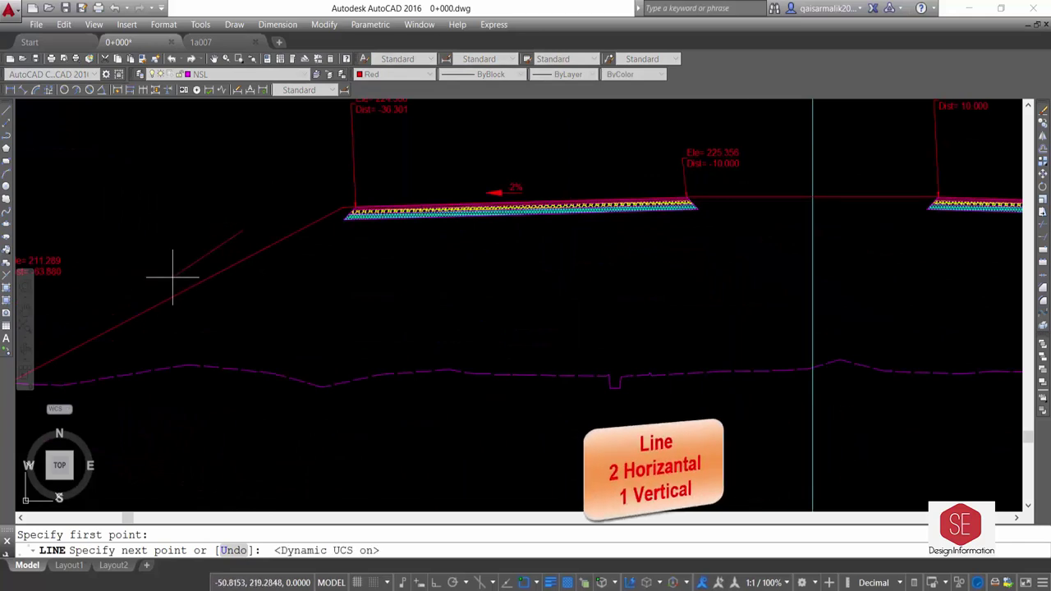
key("F8")
type("2")
key("Return")
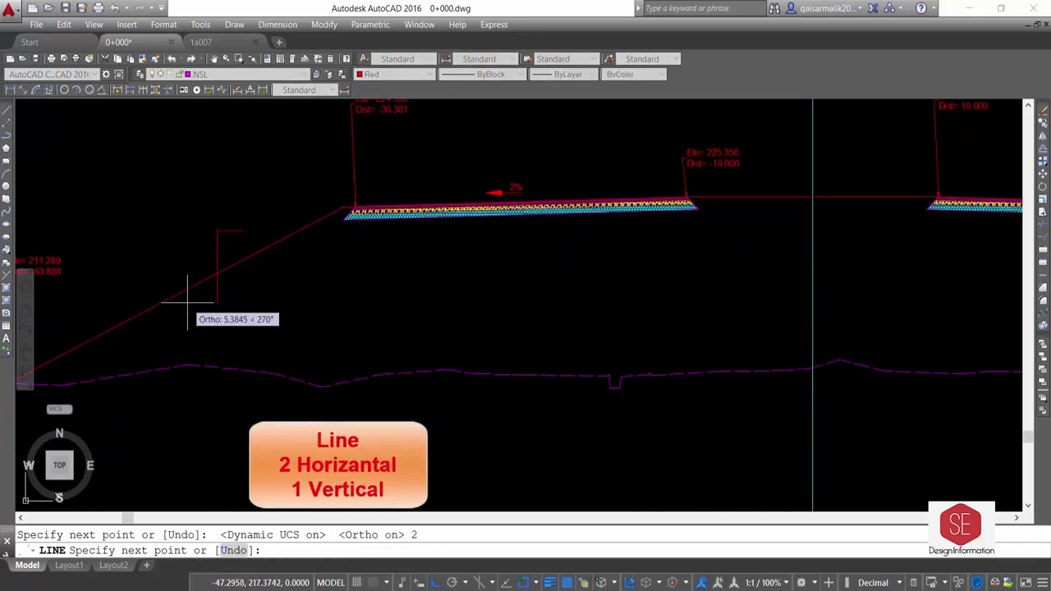
key("Return")
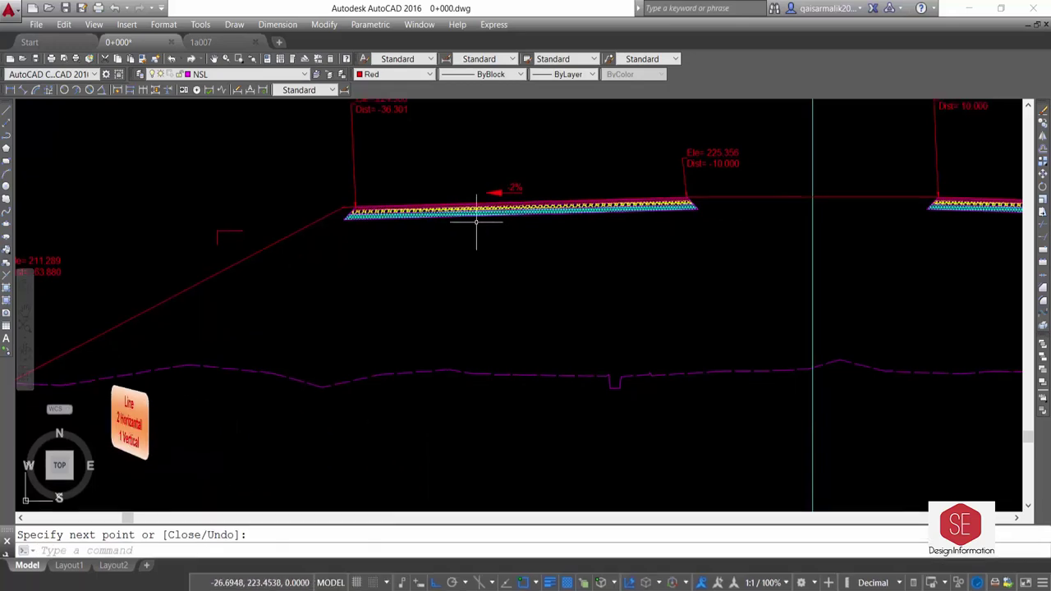
type("CO")
Copy the -2% label to sit beside the slope bracket.
key("Return")
scroll(492, 198, "up", 2)
left_click(503, 185)
key("Return")
left_click(570, 191)
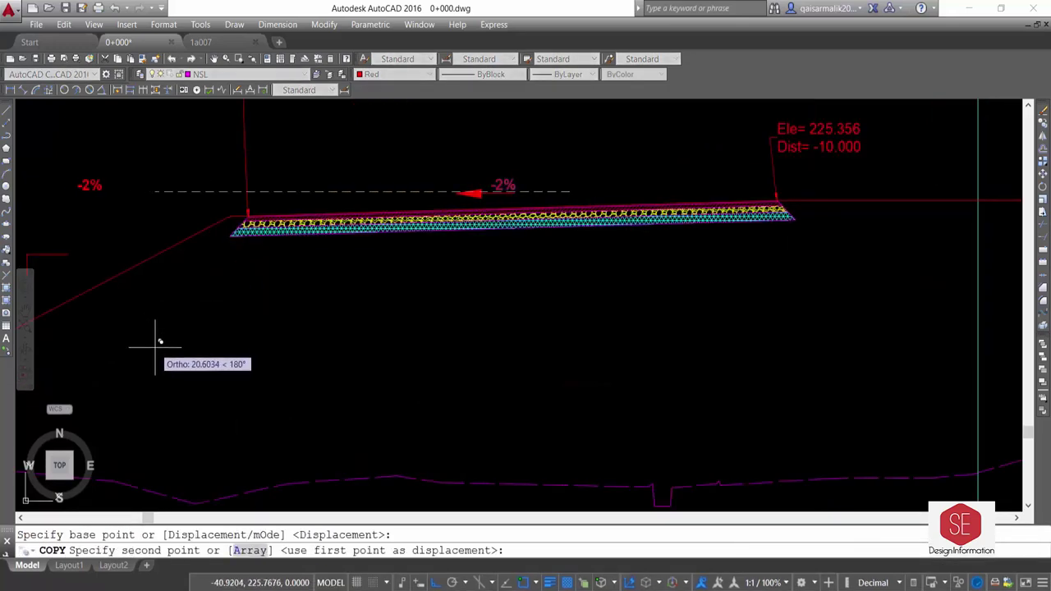
scroll(197, 320, "down", 2)
scroll(164, 277, "up", 2)
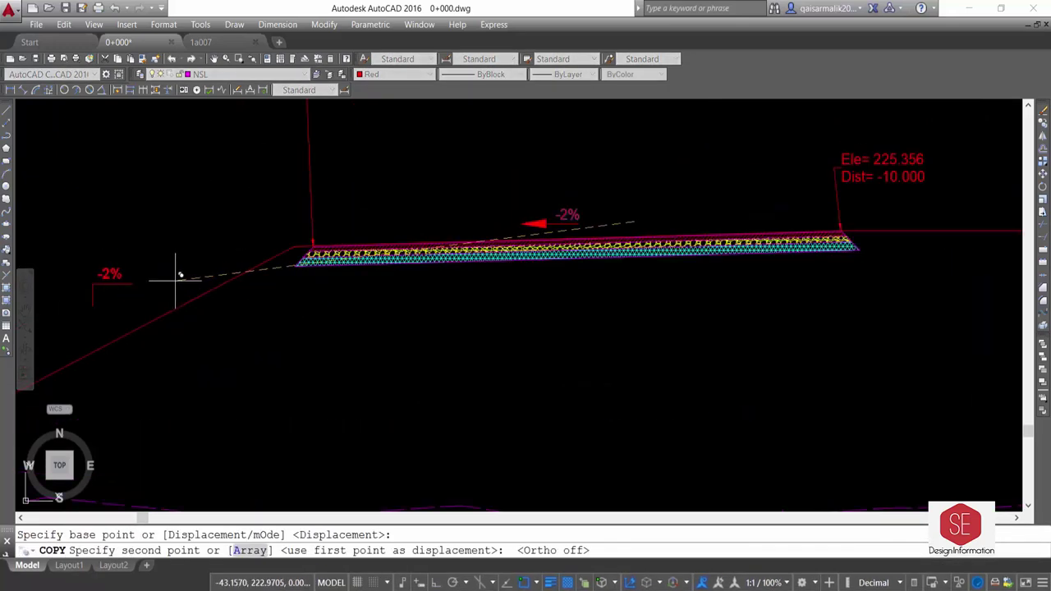
left_click(175, 279)
key("Escape")
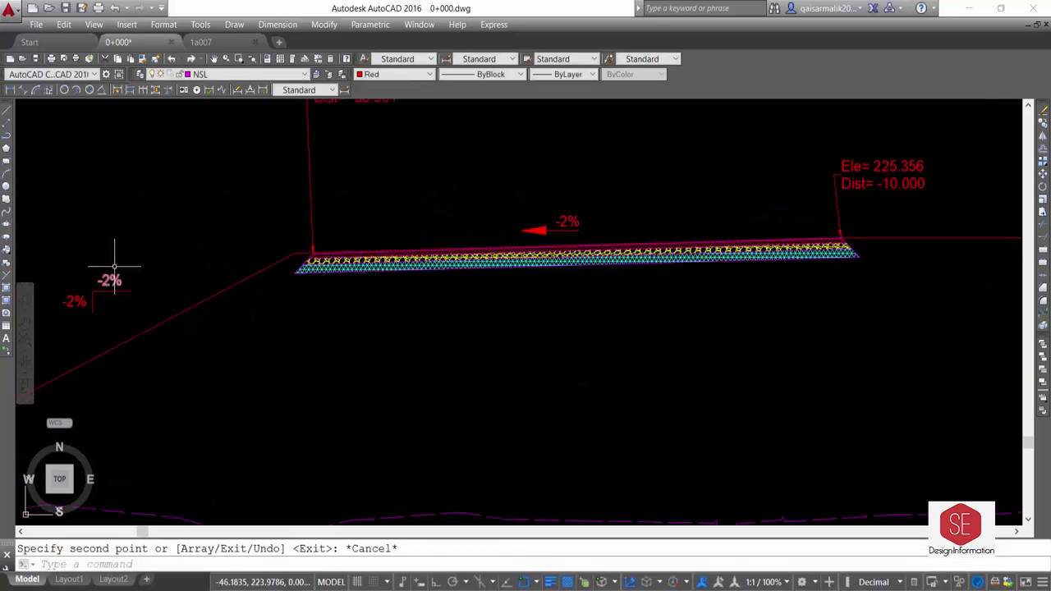
Edit the copied labels to read 2 and 1 for the 1:2 slope.
left_click(112, 274)
double_click(123, 276)
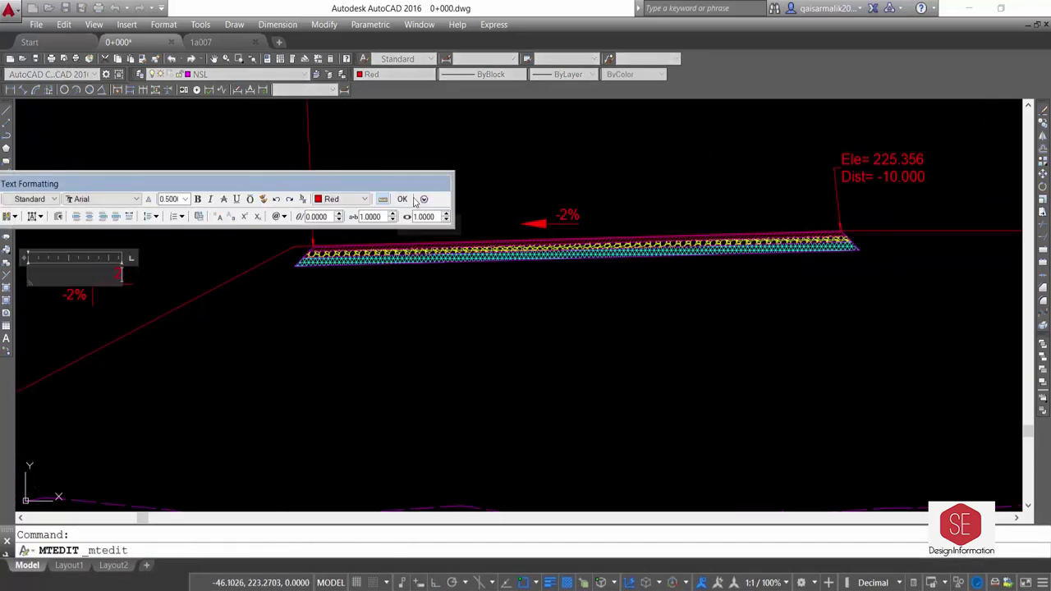
left_click(406, 199)
double_click(75, 294)
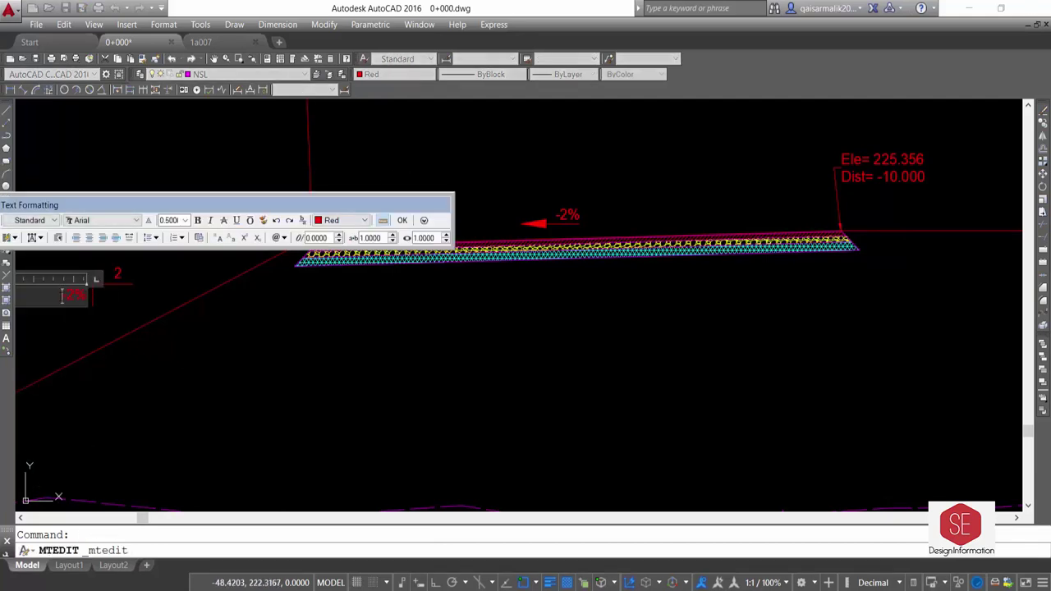
key("Delete")
left_click(403, 221)
Mirror the slope marker and its labels about the centreline onto the right embankment, keeping the original.
type("mi")
key("Return")
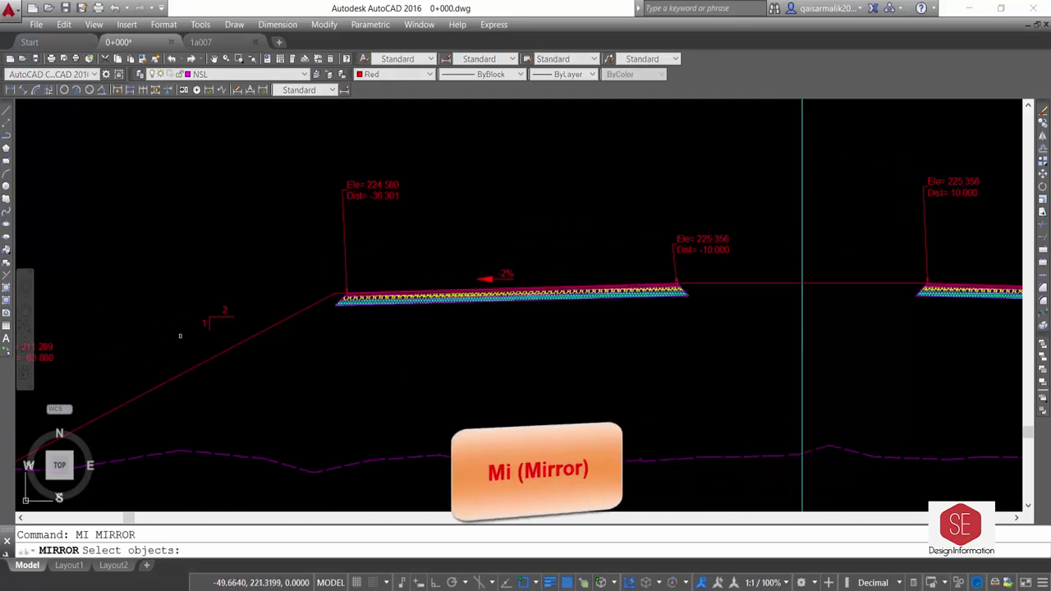
left_click(235, 287)
left_click(200, 330)
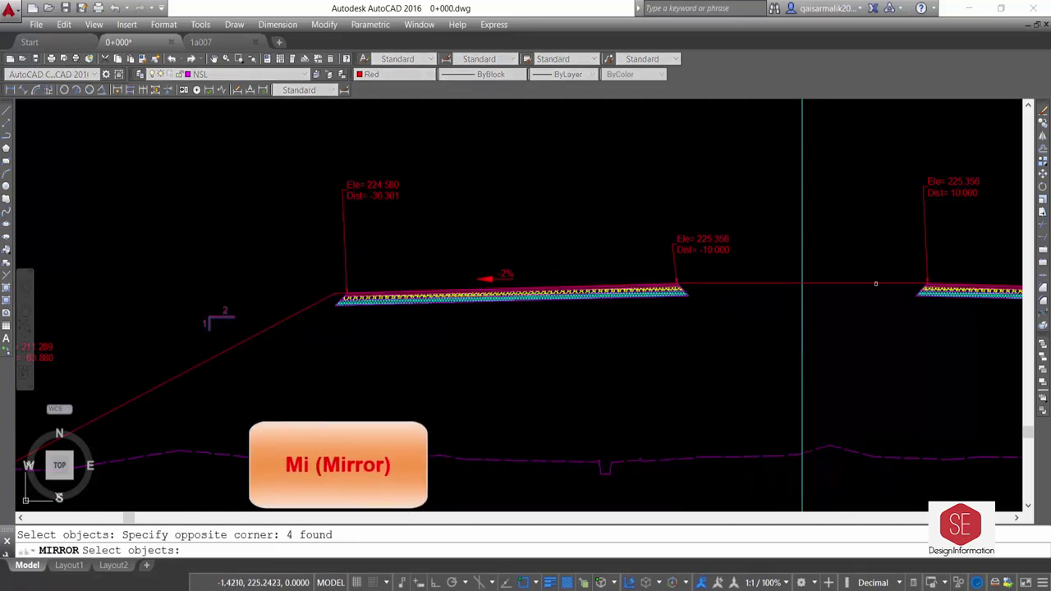
left_click(803, 284)
scroll(769, 358, "down", 5)
left_click(769, 372)
right_click(772, 374)
left_click(788, 382)
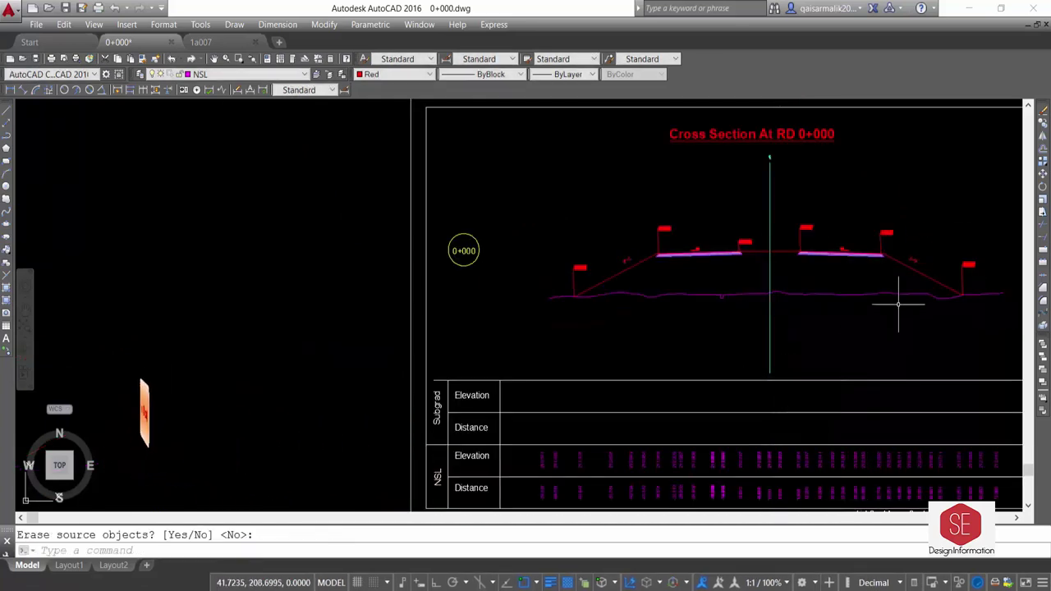
scroll(921, 231, "up", 5)
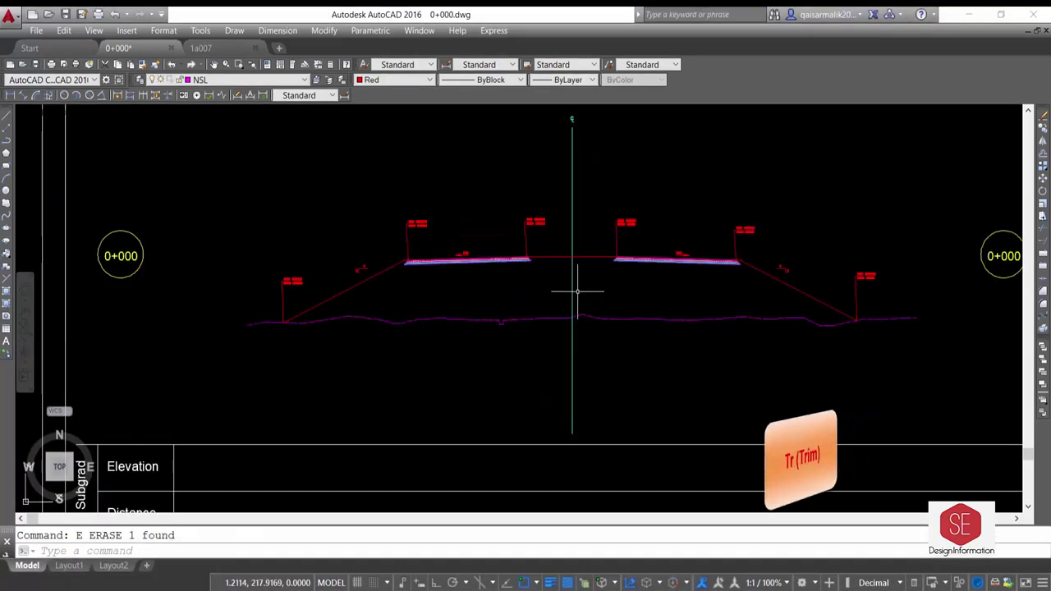
Load area4.lsp through APPLOAD's Startup Suite.
type("TR")
key("Return")
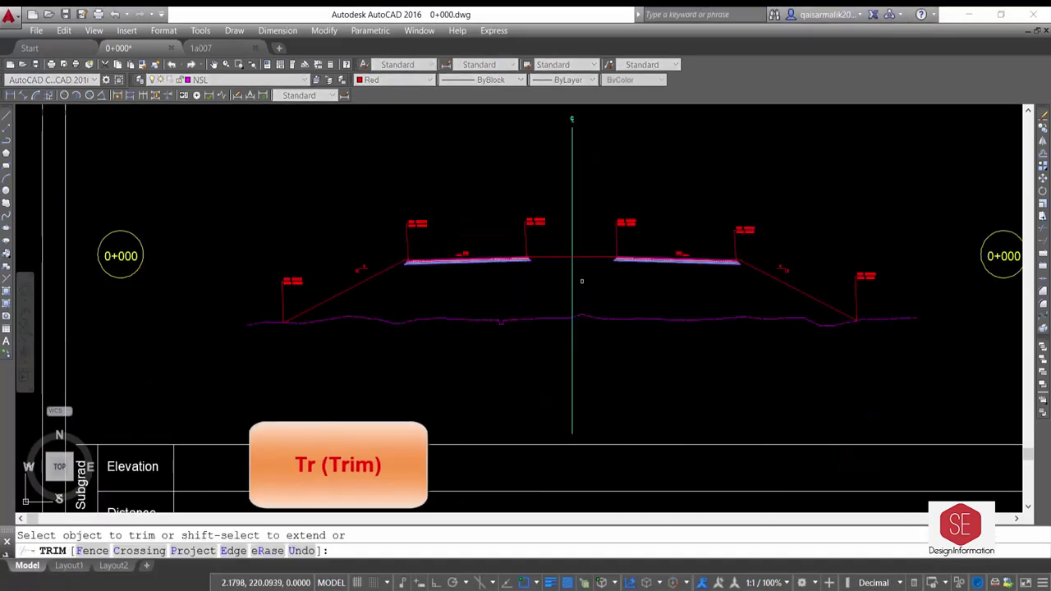
key("Escape")
type("AP")
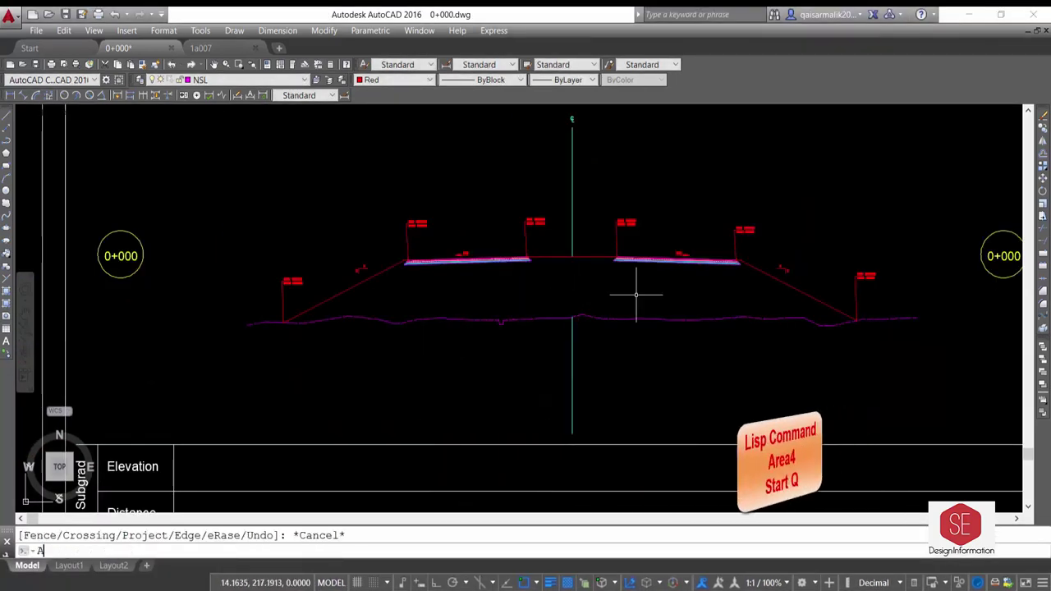
key("Return")
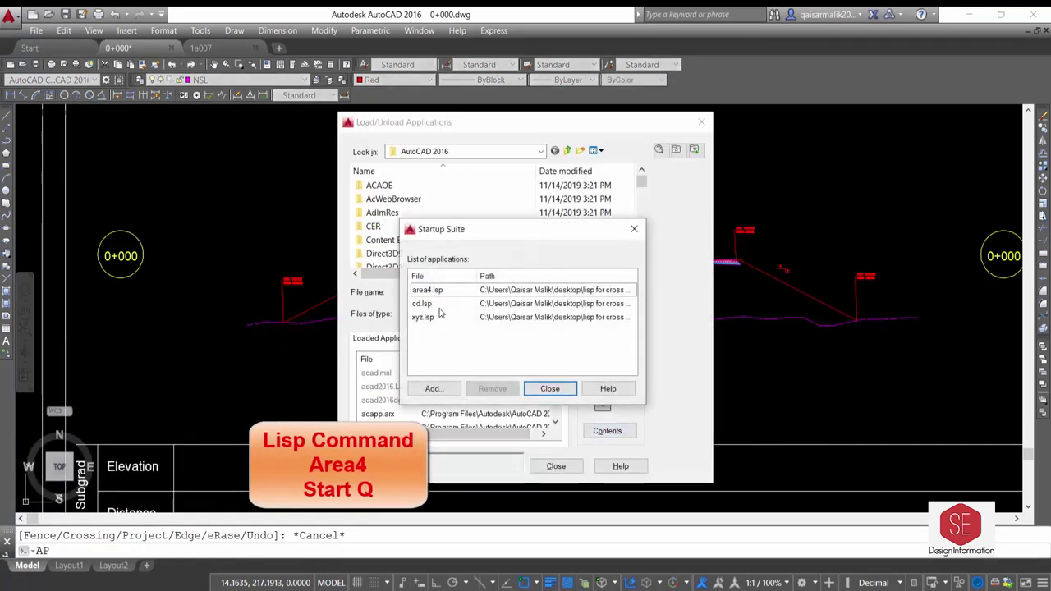
left_click(420, 290)
left_click(550, 388)
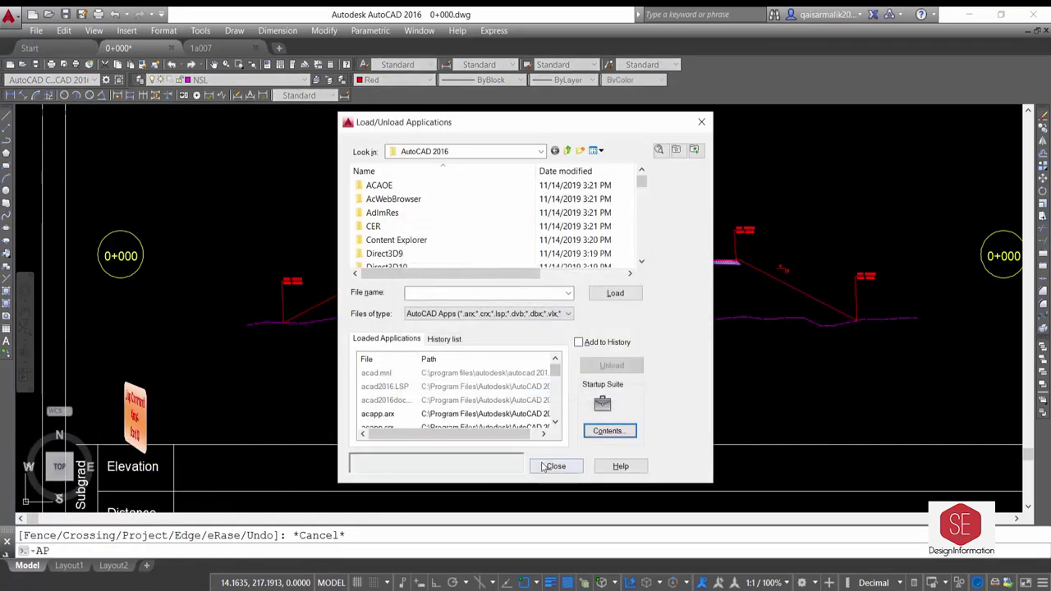
left_click(556, 466)
Run the Q area routine inside the cross-section and place 1245.45 in the Area in Fill cell.
type("Q")
key("Return")
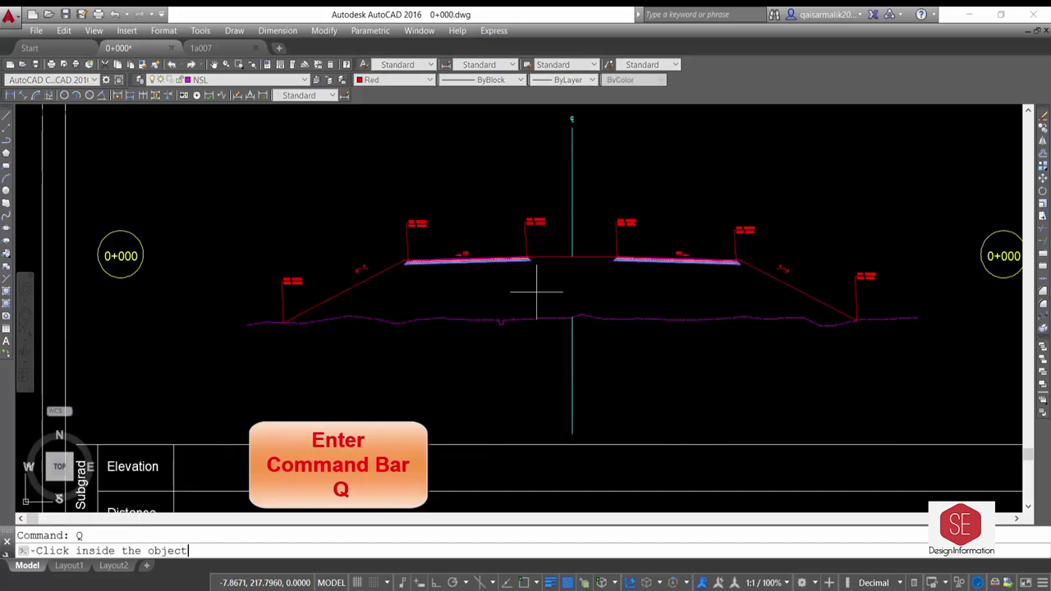
scroll(641, 289, "down", 2)
scroll(643, 290, "down", 2)
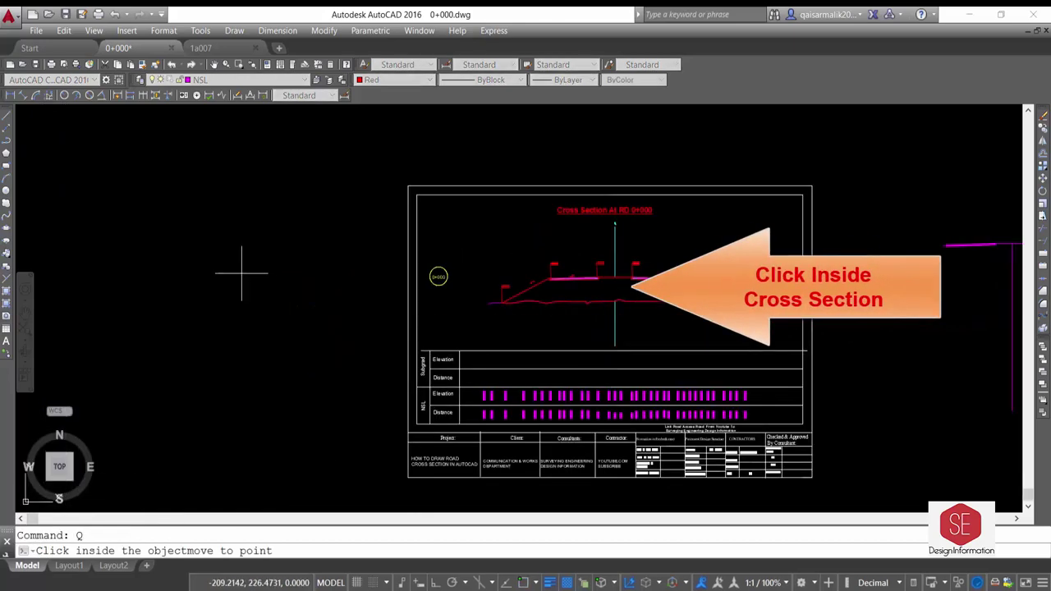
left_click(190, 263)
scroll(683, 485, "up", 5)
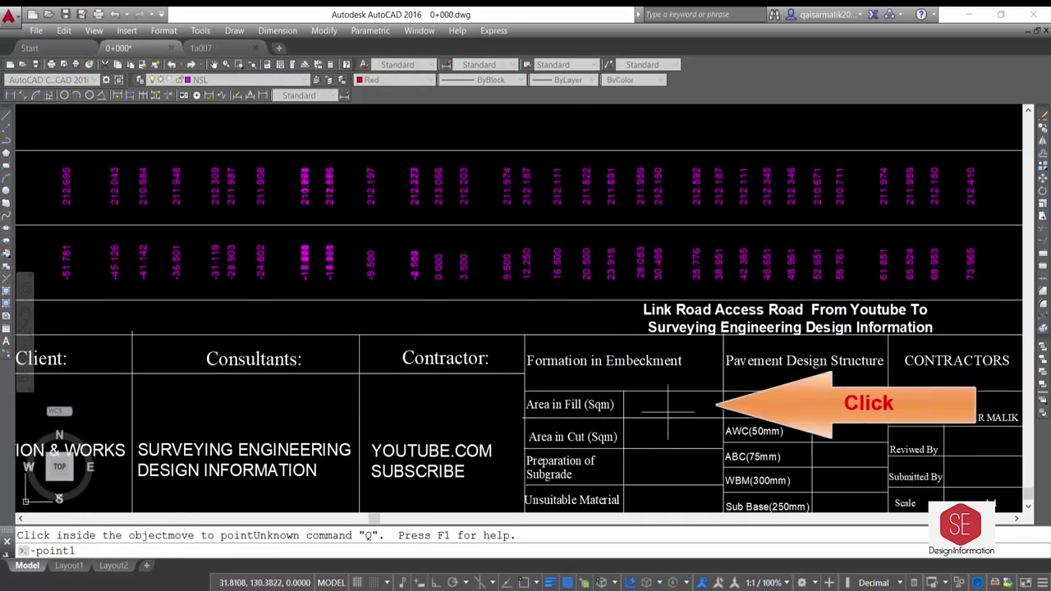
left_click(647, 404)
key("Return")
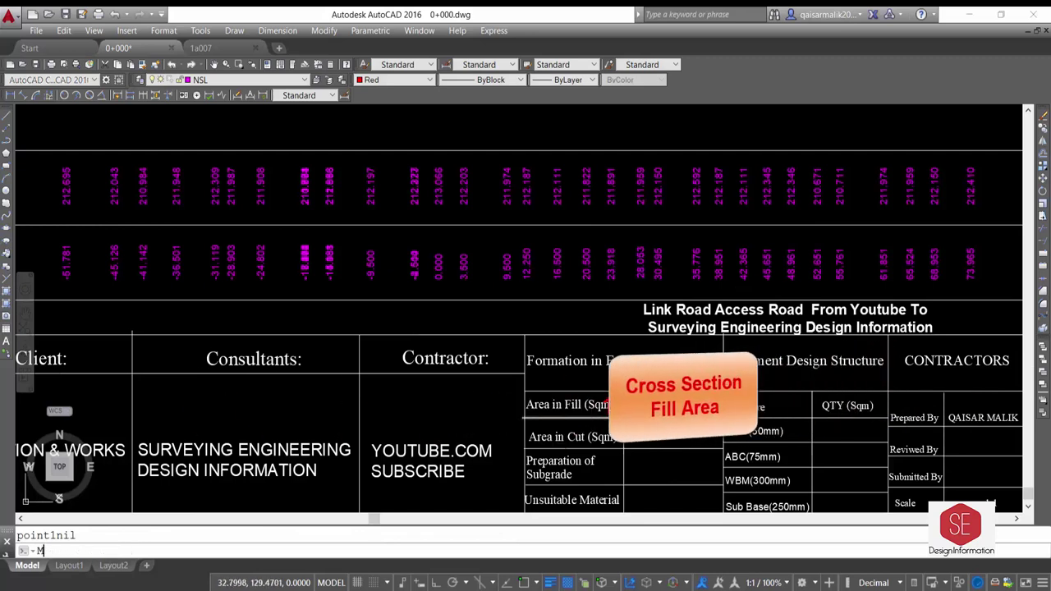
left_click(672, 405)
key("Return")
left_click(677, 372)
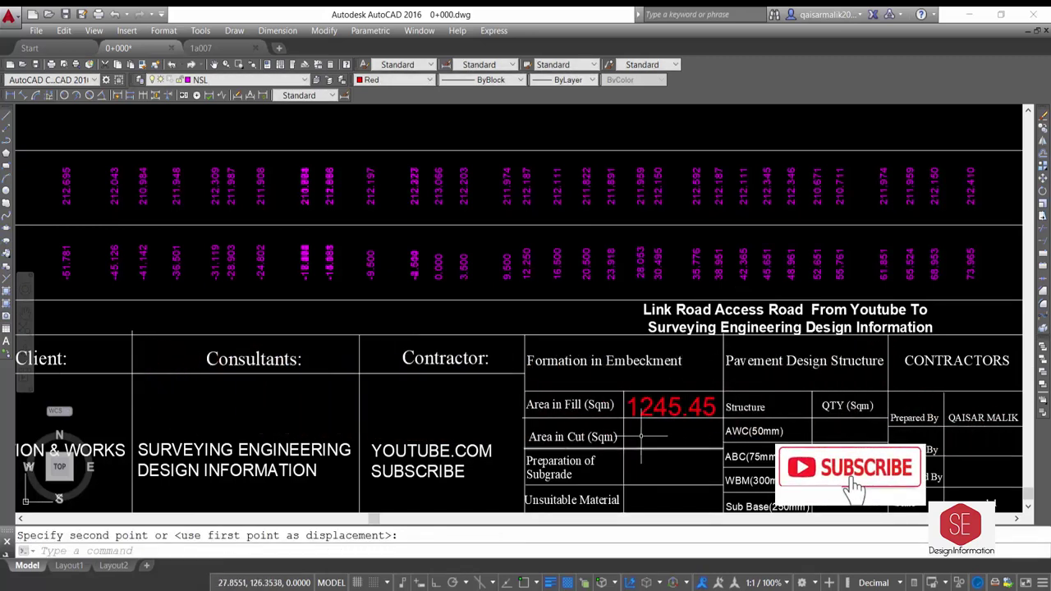
scroll(651, 451, "down", 5)
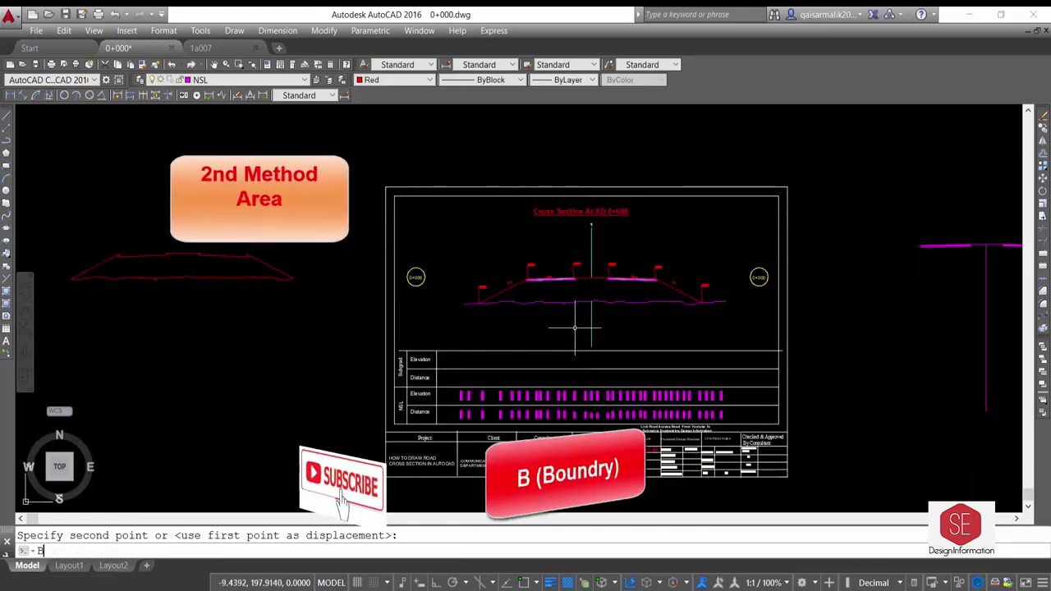
Create a boundary outline of the cross-section with BO.
type("BO")
key("Return")
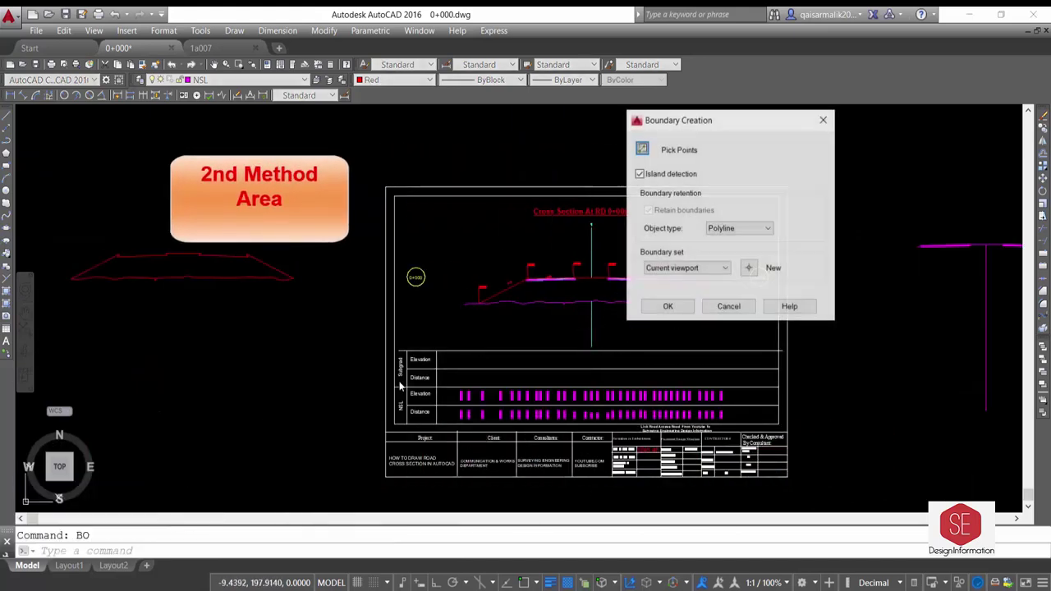
left_click(645, 149)
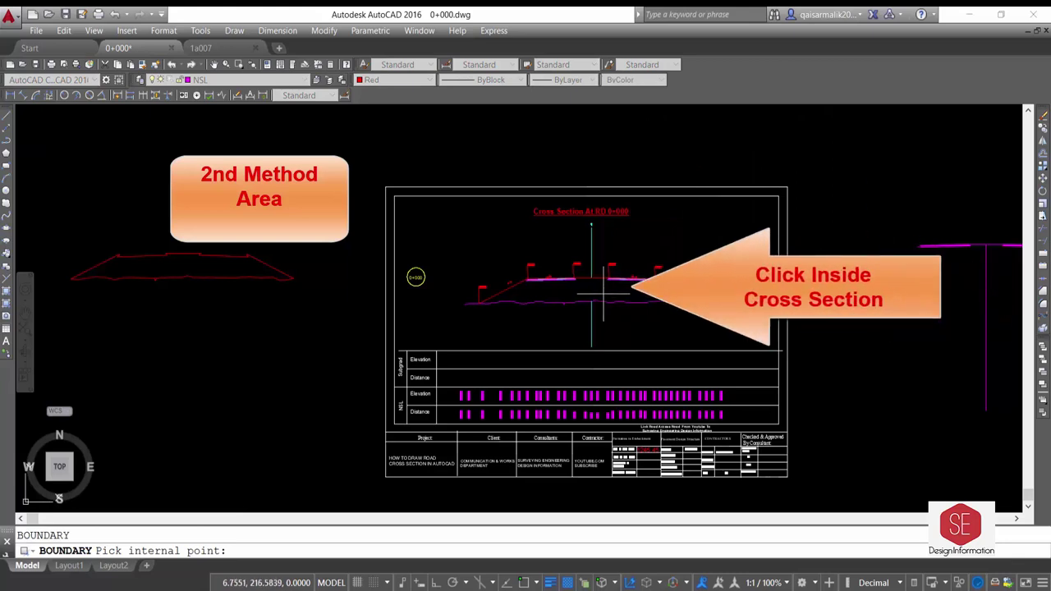
right_click(627, 293)
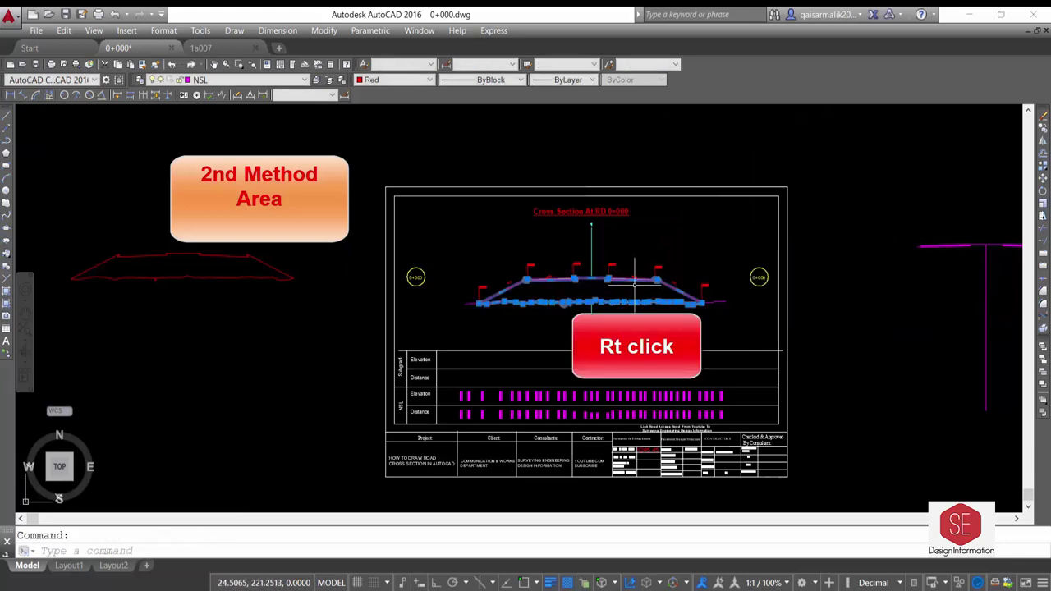
key("Escape")
Measure the boundary outline's area with AA, confirming 1245.4498.
type("AA")
key("Return")
type("o")
key("Return")
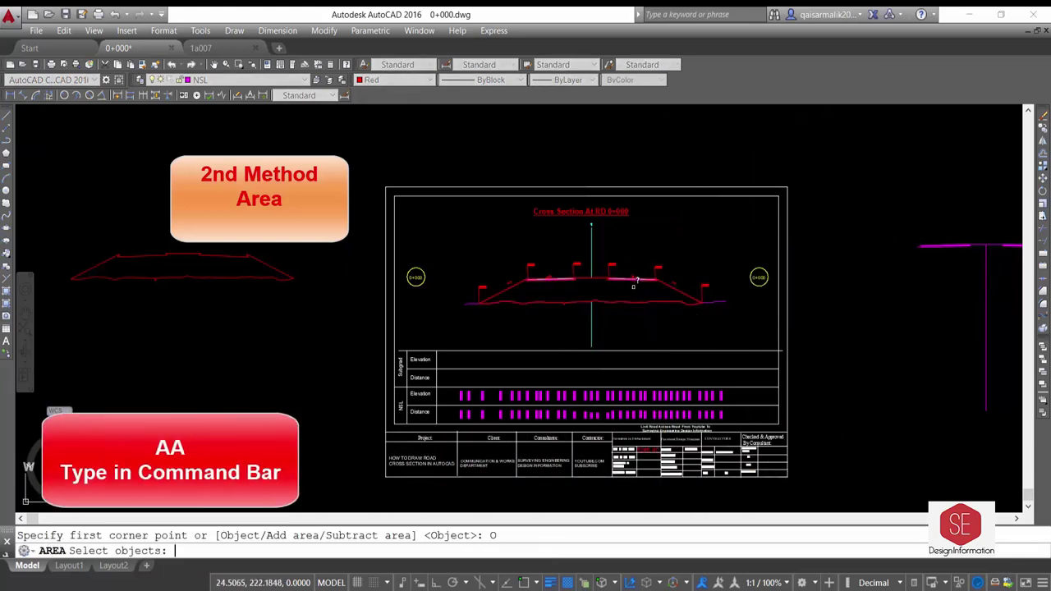
left_click(616, 300)
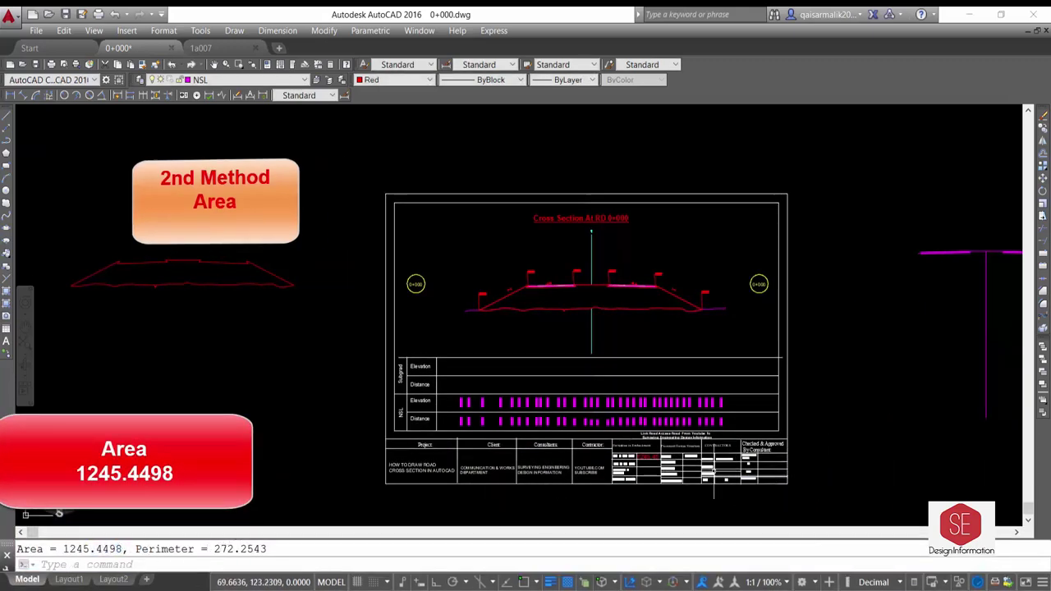
scroll(653, 459, "up", 8)
scroll(619, 425, "down", 8)
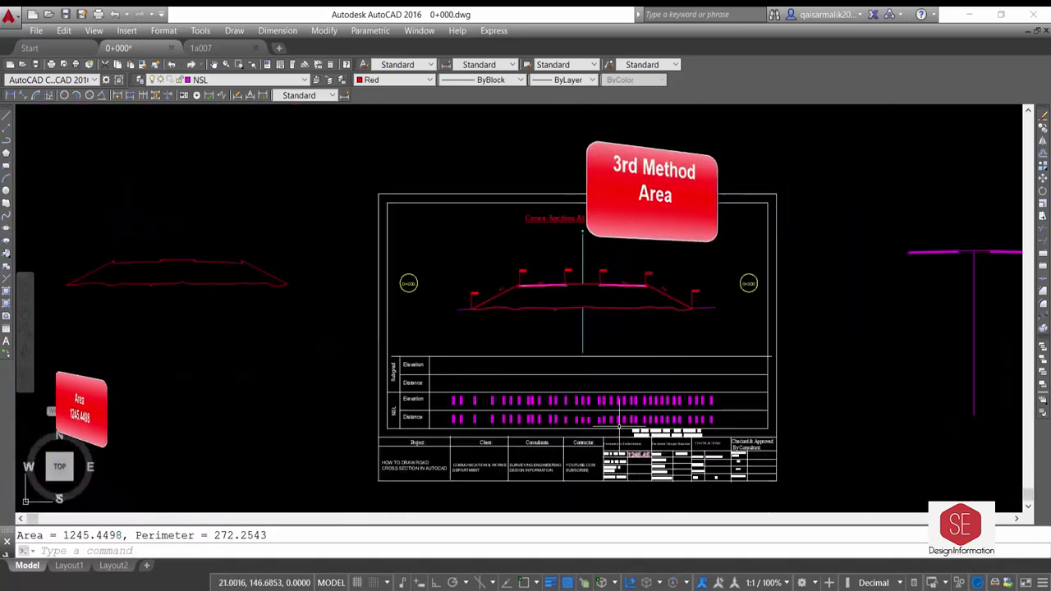
List the outline to confirm area 1245.4498 and perimeter 272.2543, then select the AWC(50mm) table label.
left_click(615, 308)
type("i")
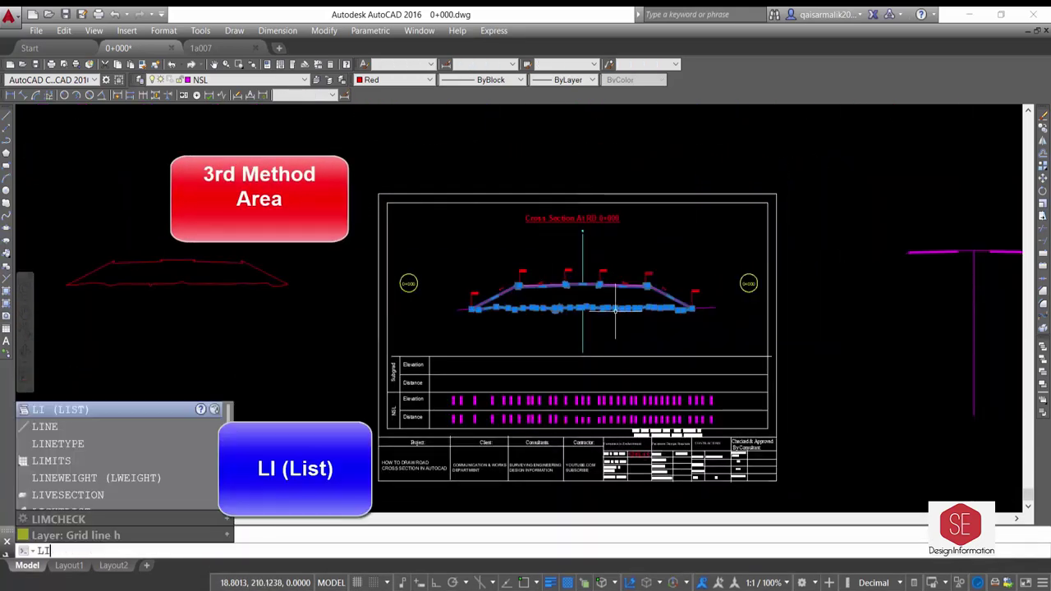
key("Return")
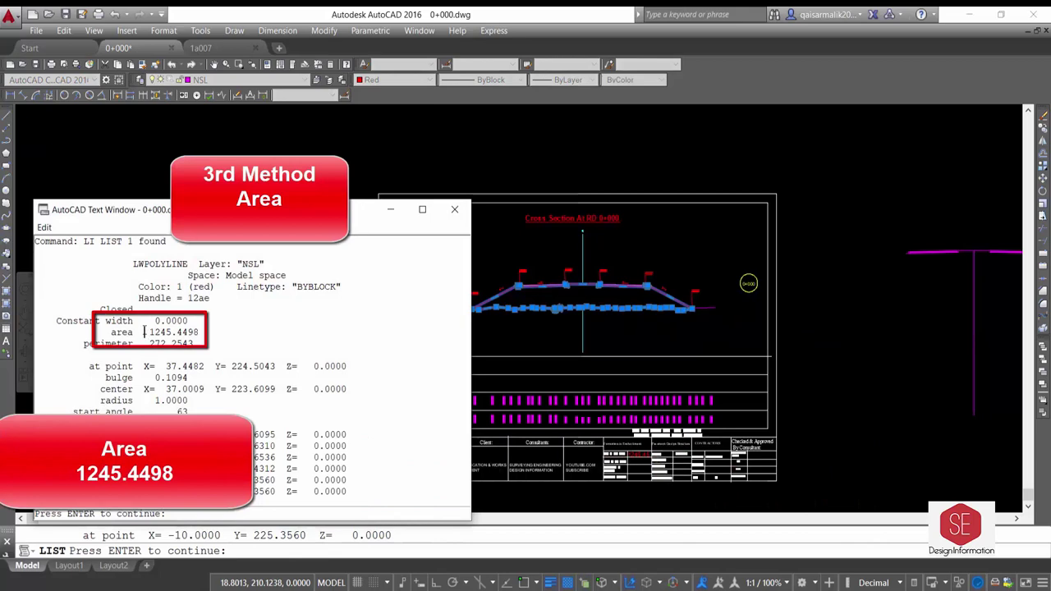
left_click(457, 212)
scroll(655, 458, "up", 8)
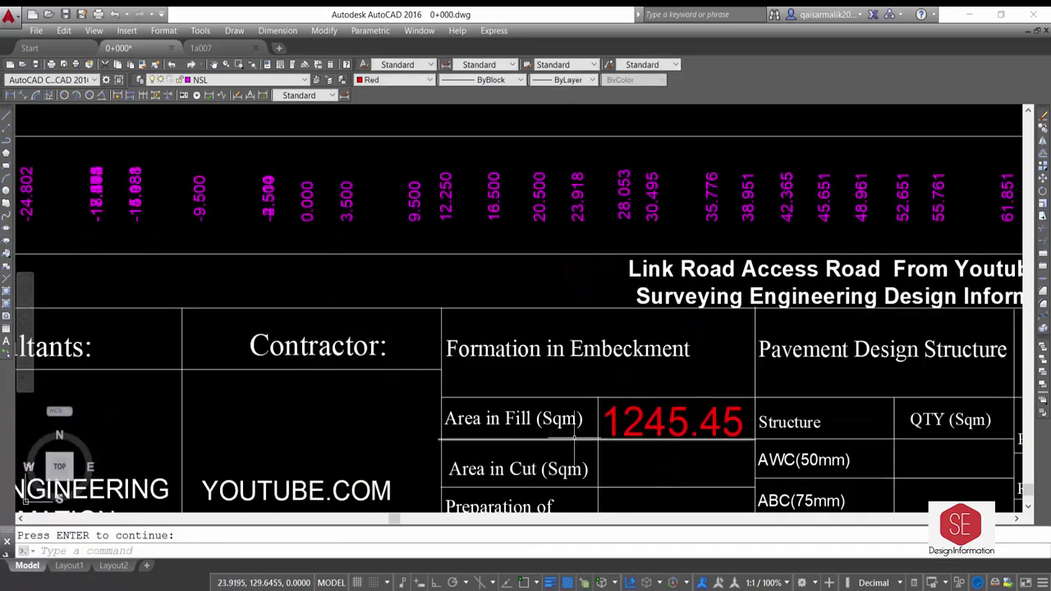
scroll(575, 439, "down", 5)
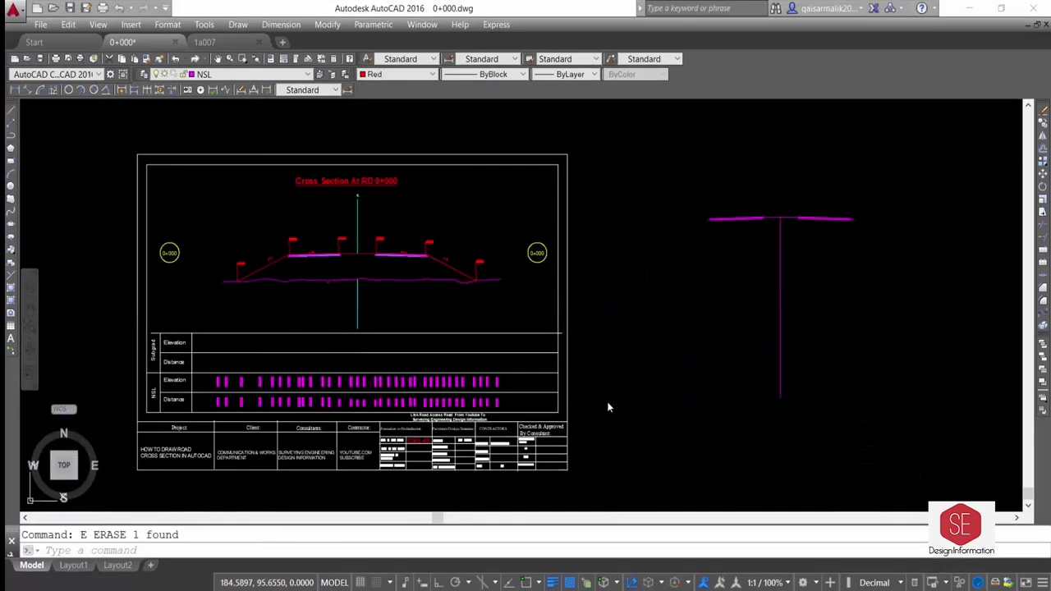
scroll(381, 463, "up", 8)
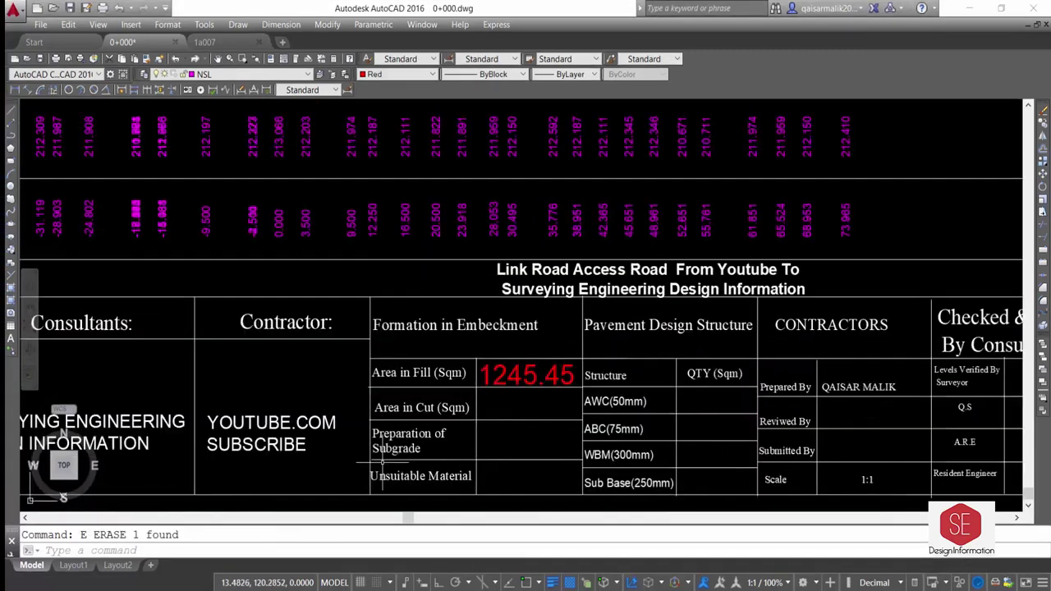
left_click(616, 401)
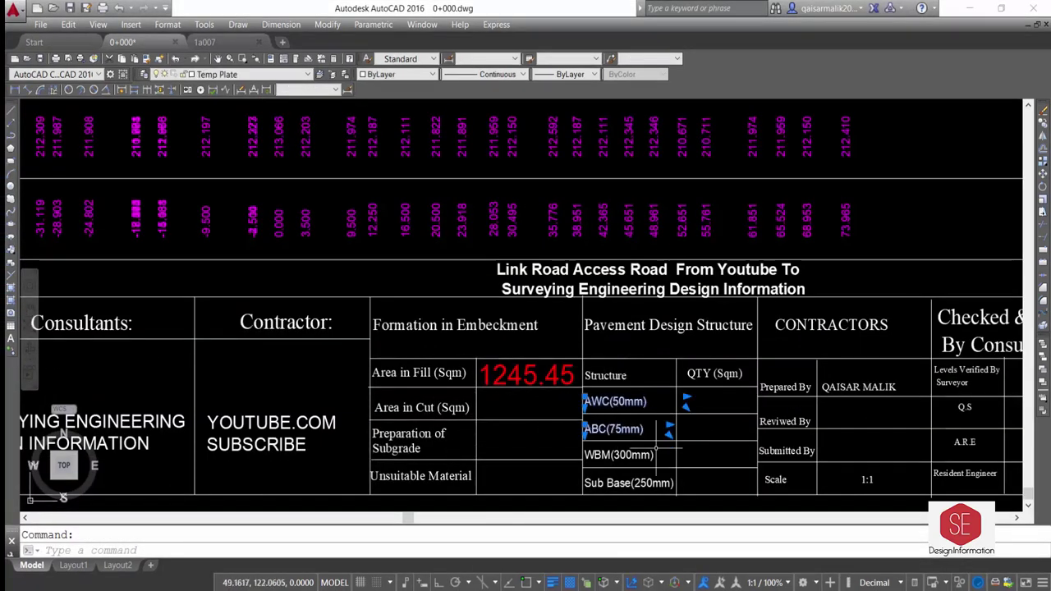
Measure the top pavement layer's area with the Q routine and place 1.32 in the AWC cell.
key("Escape")
scroll(657, 449, "down", 5)
scroll(488, 277, "up", 6)
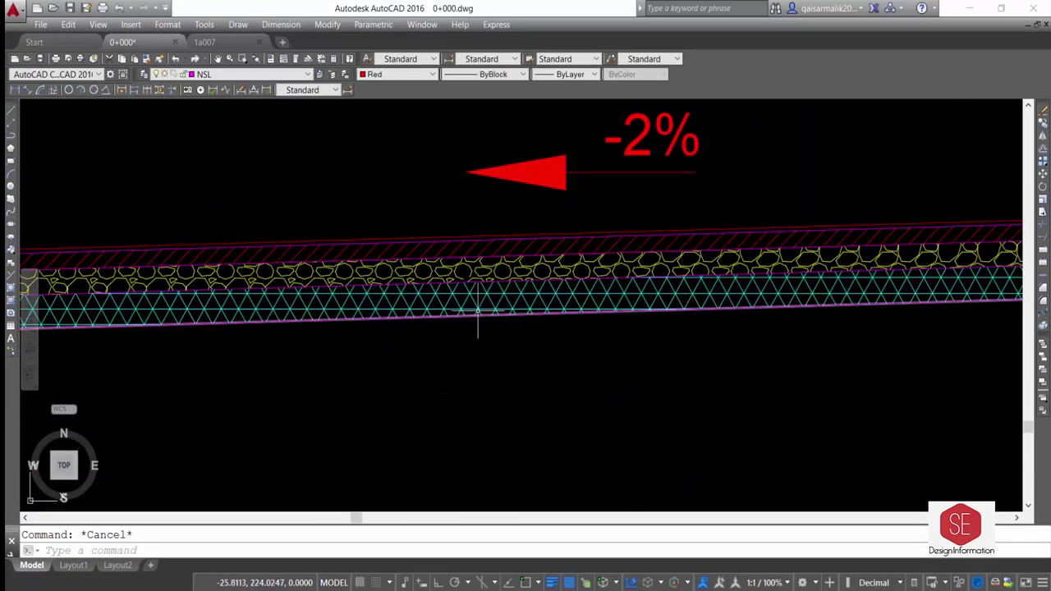
scroll(477, 310, "down", 2)
scroll(277, 293, "down", 4)
scroll(808, 283, "down", 2)
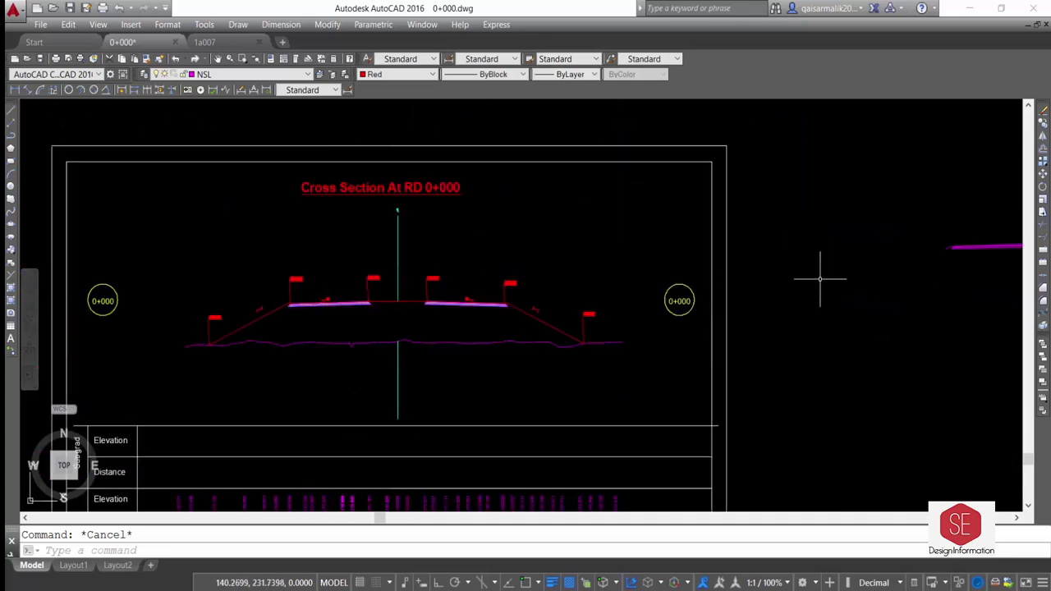
scroll(699, 293, "up", 5)
scroll(596, 293, "up", 2)
type("Z")
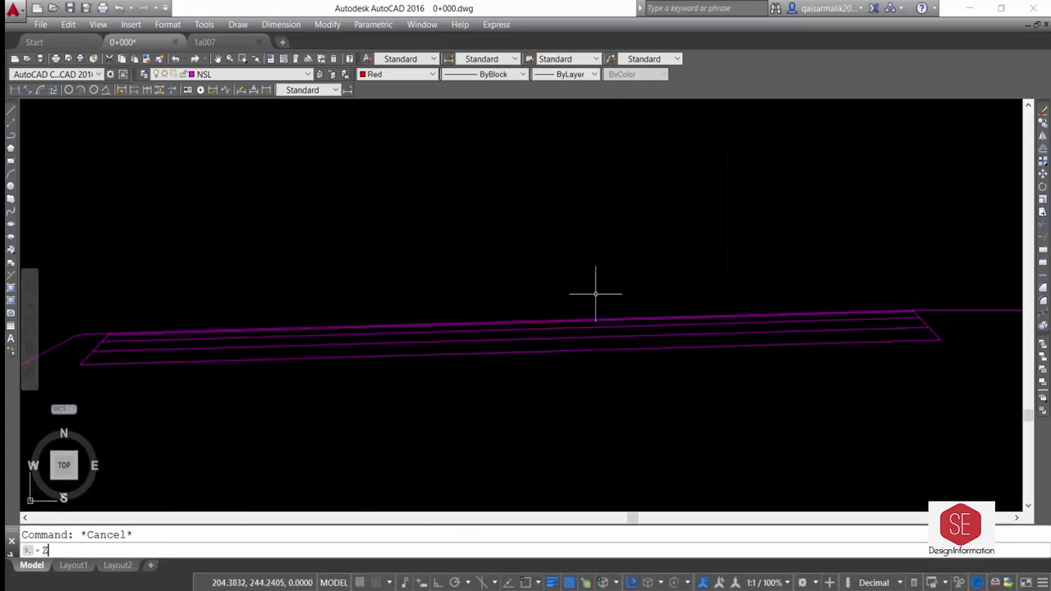
key("Return")
key("Return")
left_click_drag(523, 290, 577, 212)
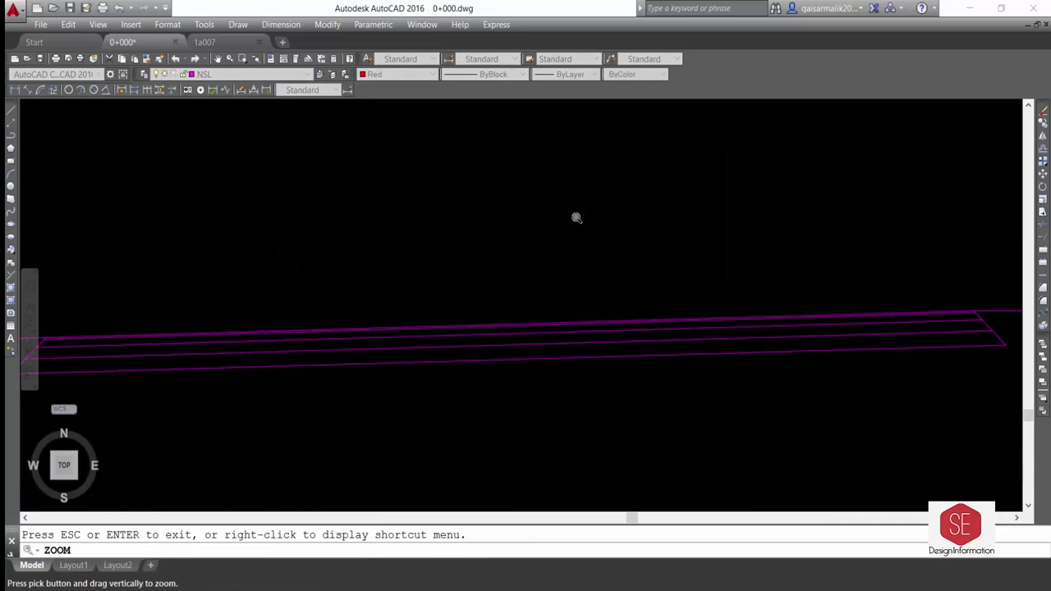
key("Escape")
type("q")
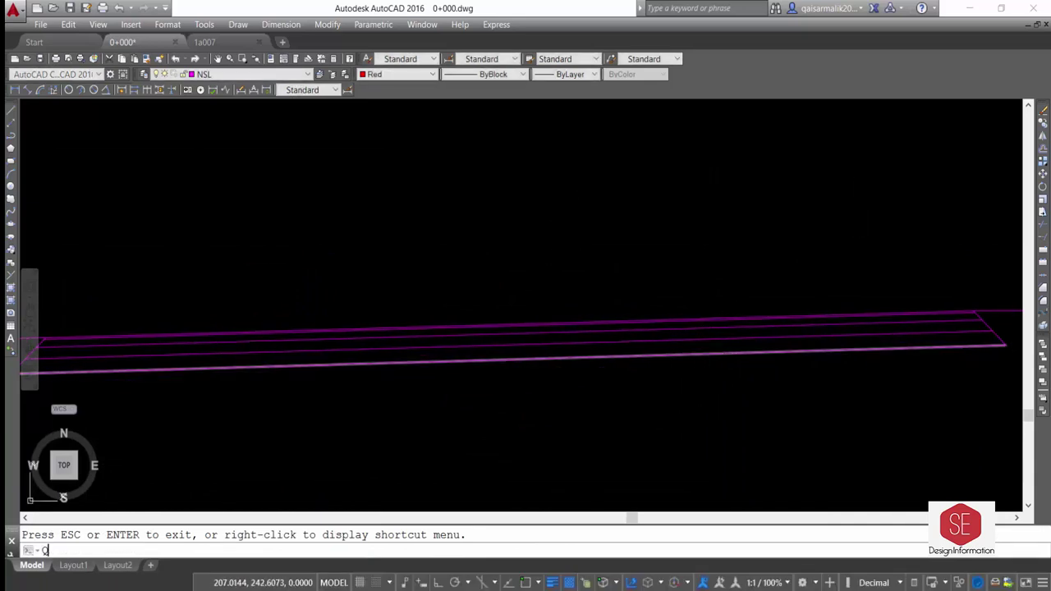
key("Return")
left_click(655, 320)
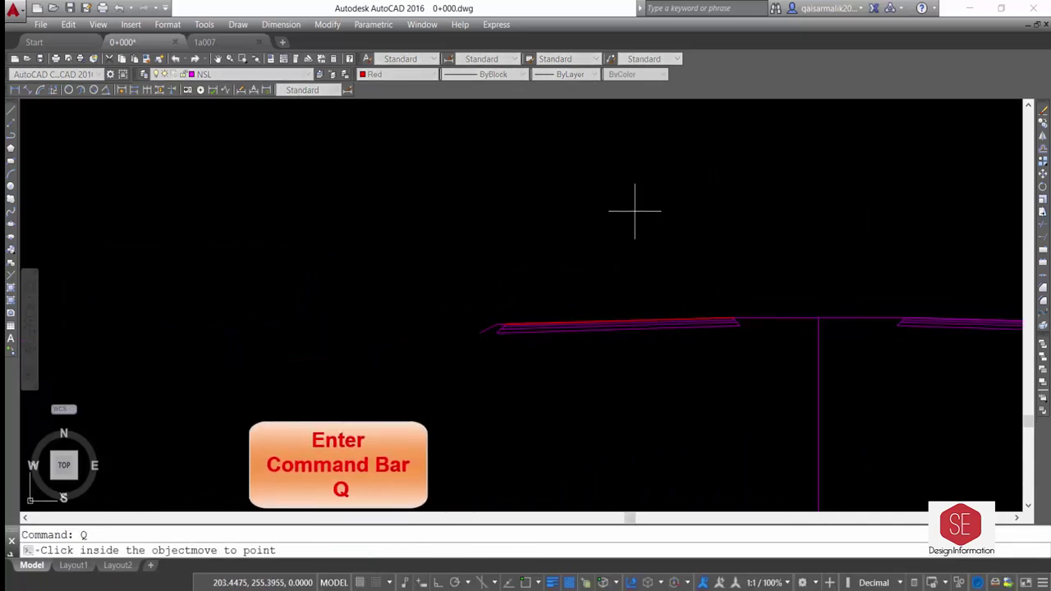
scroll(646, 191, "down", 10)
scroll(596, 420, "up", 8)
type("point1")
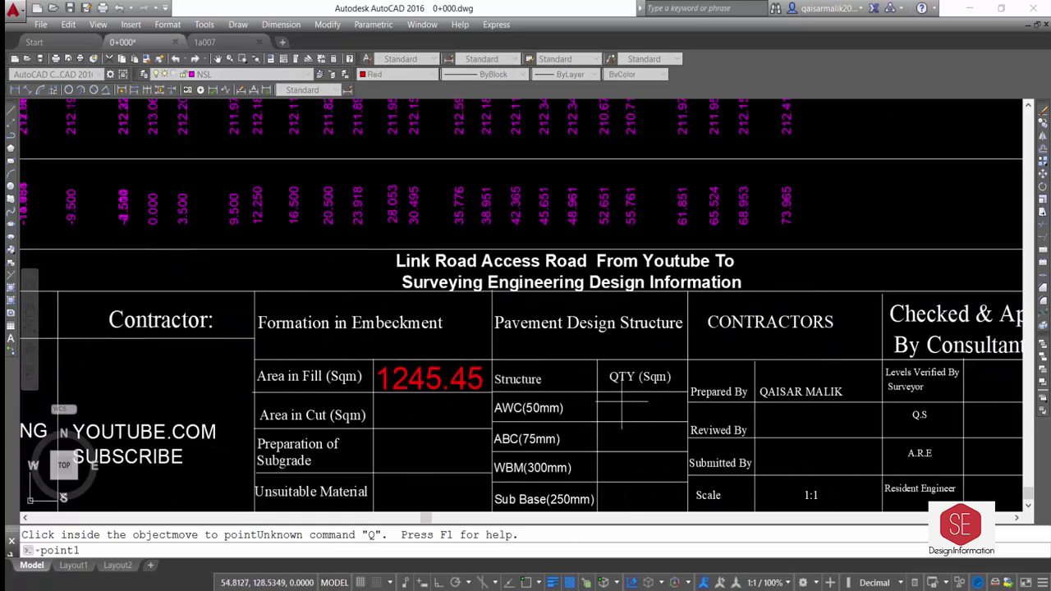
left_click(610, 409)
Reposition the 1.32 area value within the AWC quantity cell.
key("Return")
left_click(624, 407)
key("Return")
left_click(626, 403)
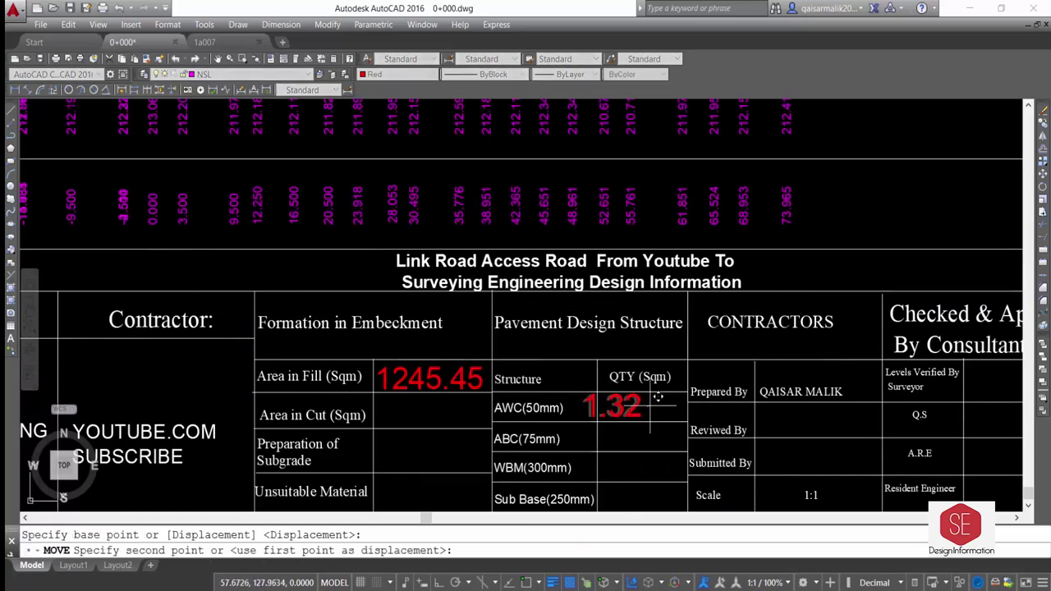
scroll(605, 391, "down", 5)
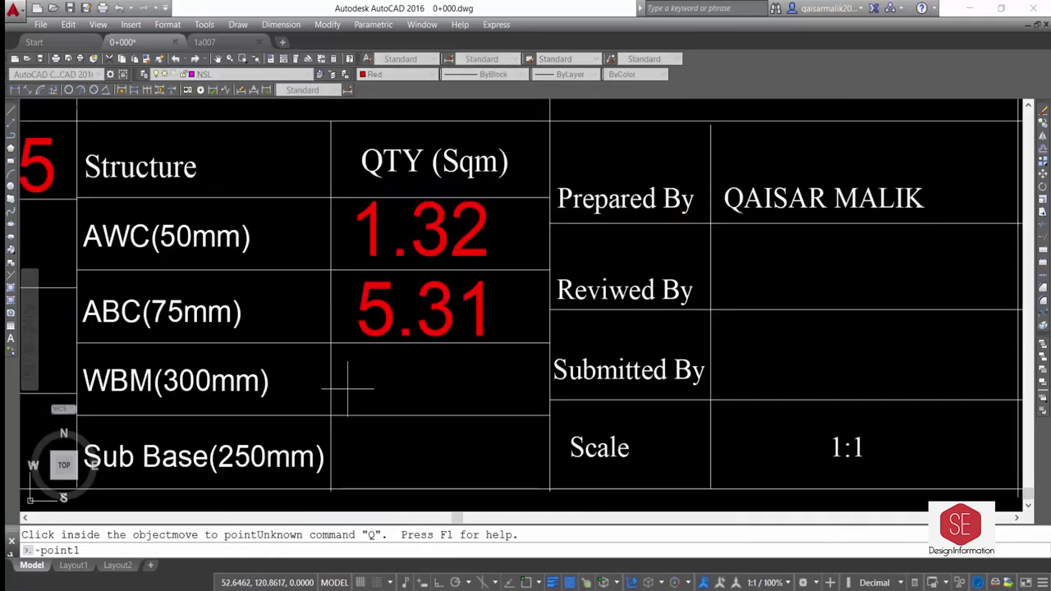
Move the 8.12 area text into the WBM quantity cell.
type("m")
key("Return")
left_click(428, 374)
left_click(403, 423)
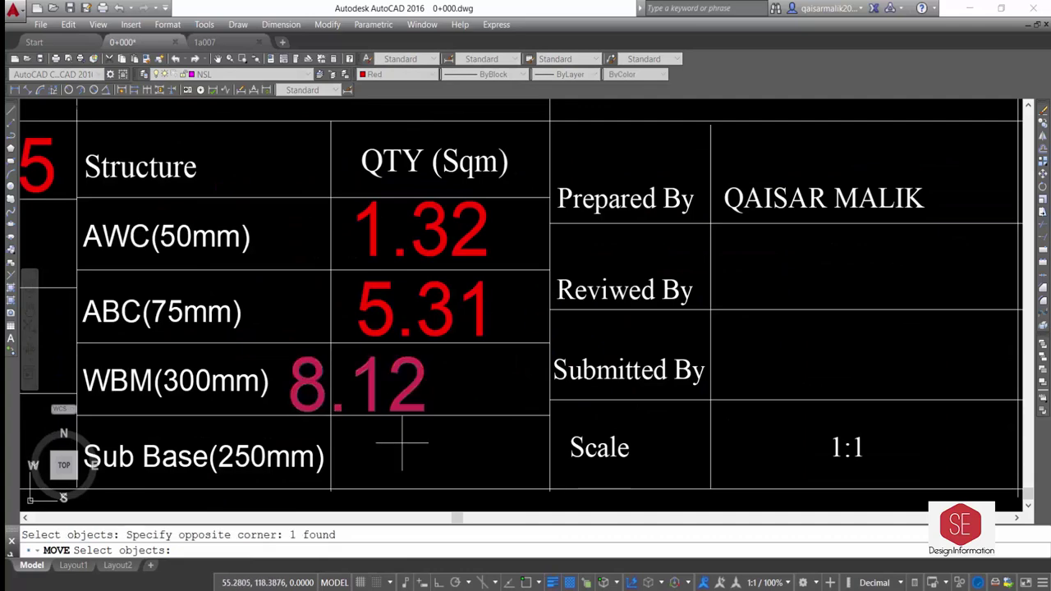
key("Return")
left_click(403, 438)
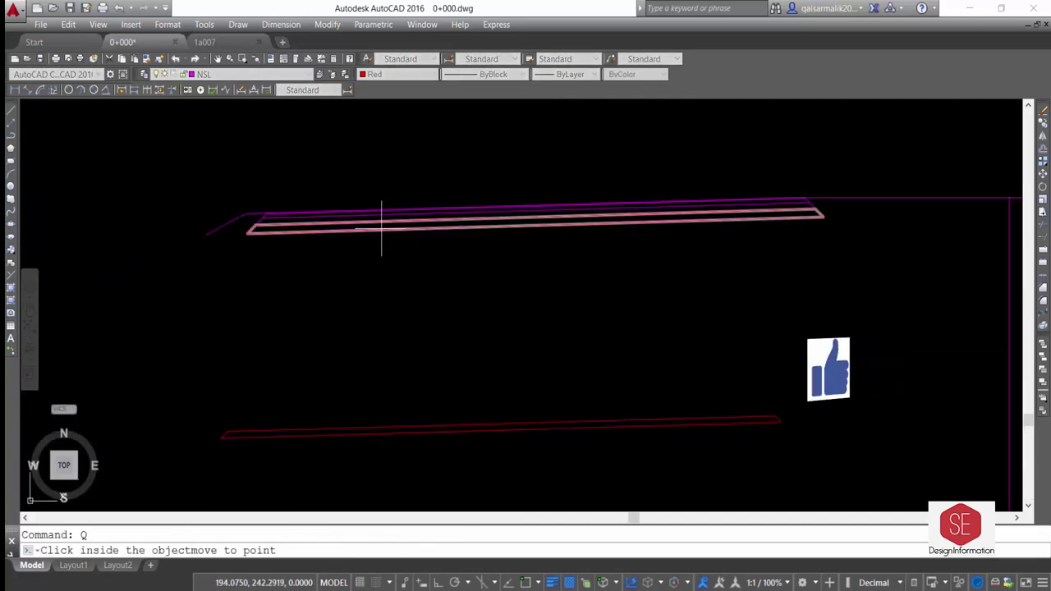
Move the 11.10 area text into the Sub Base quantity cell.
type("m")
key("Return")
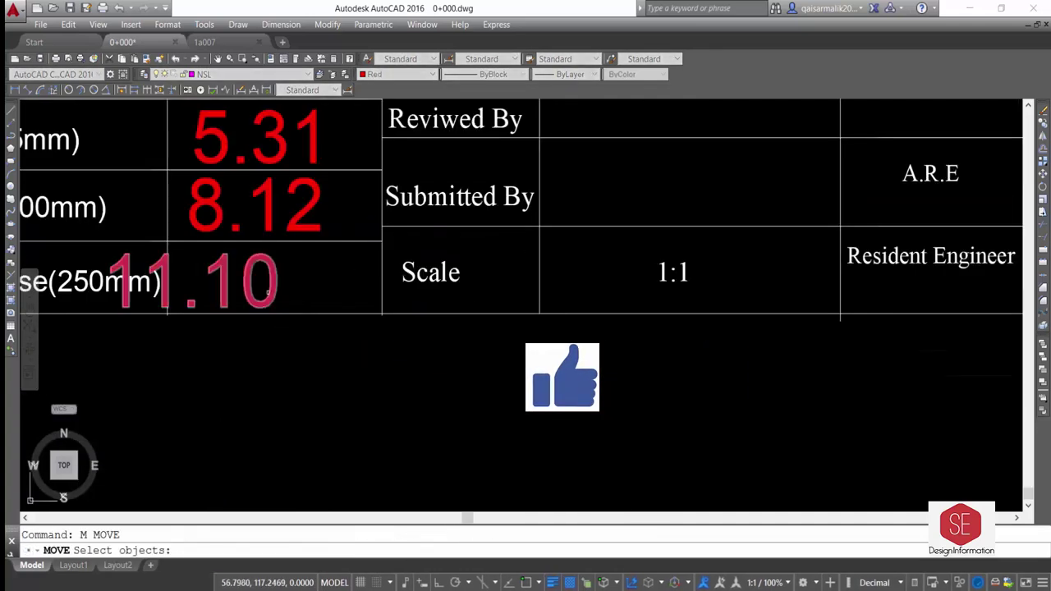
left_click(277, 293)
left_click(264, 348)
key("Return")
left_click(265, 348)
scroll(338, 335, "down", 3)
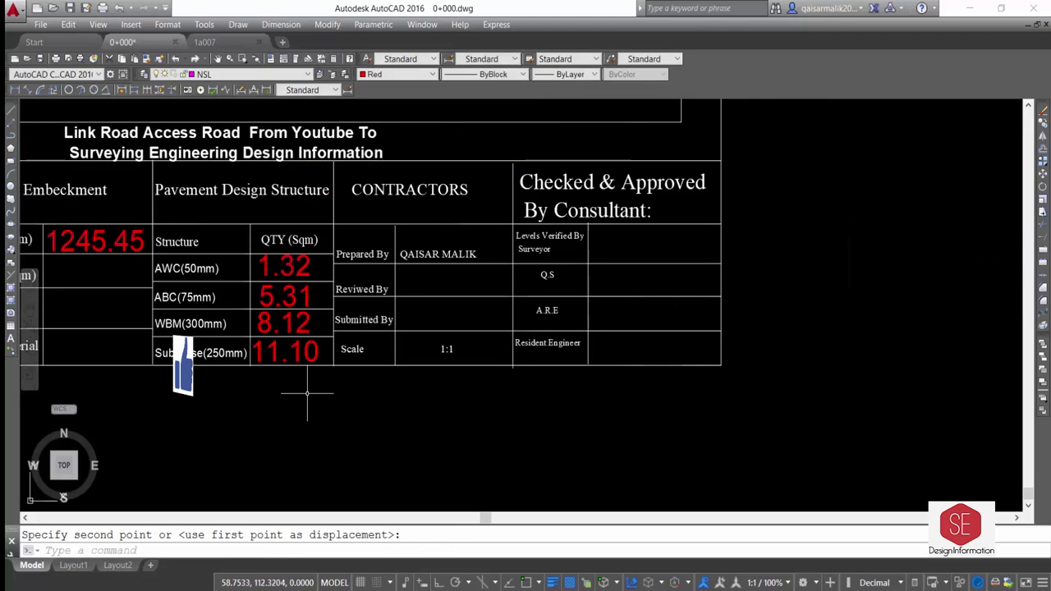
scroll(301, 386, "down", 3)
scroll(345, 312, "down", 2)
scroll(382, 263, "up", 2)
scroll(452, 253, "up", 4)
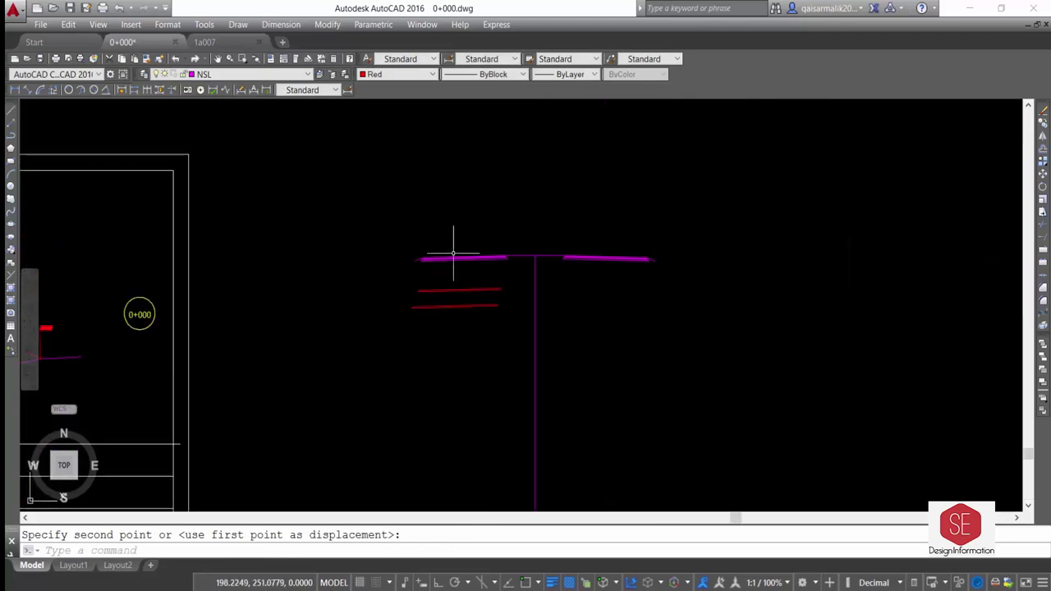
scroll(601, 247, "up", 2)
scroll(767, 211, "down", 2)
scroll(650, 255, "down", 4)
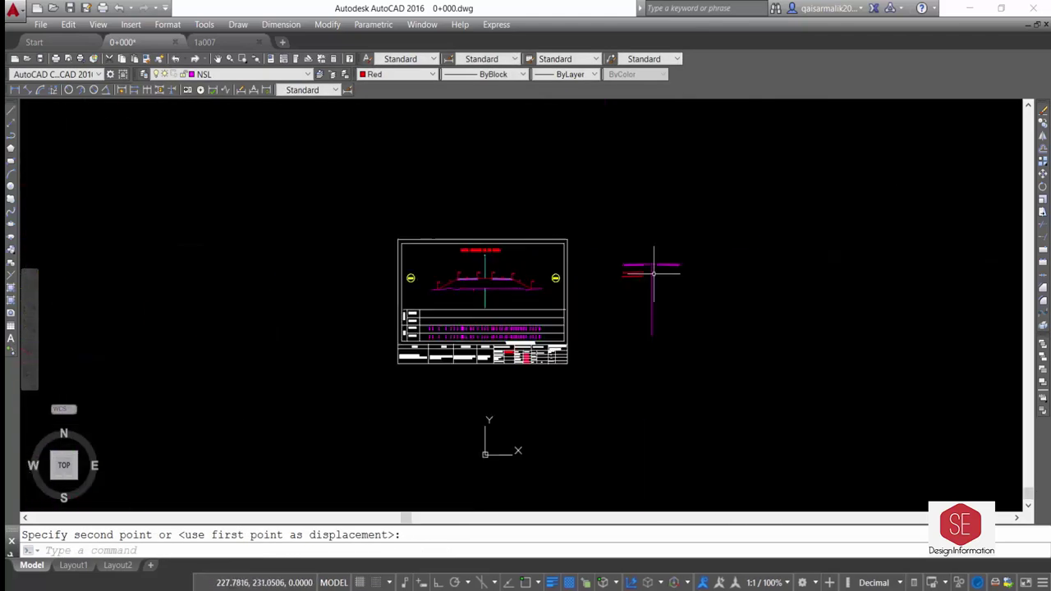
scroll(504, 355, "up", 4)
scroll(639, 393, "up", 4)
scroll(605, 384, "down", 2)
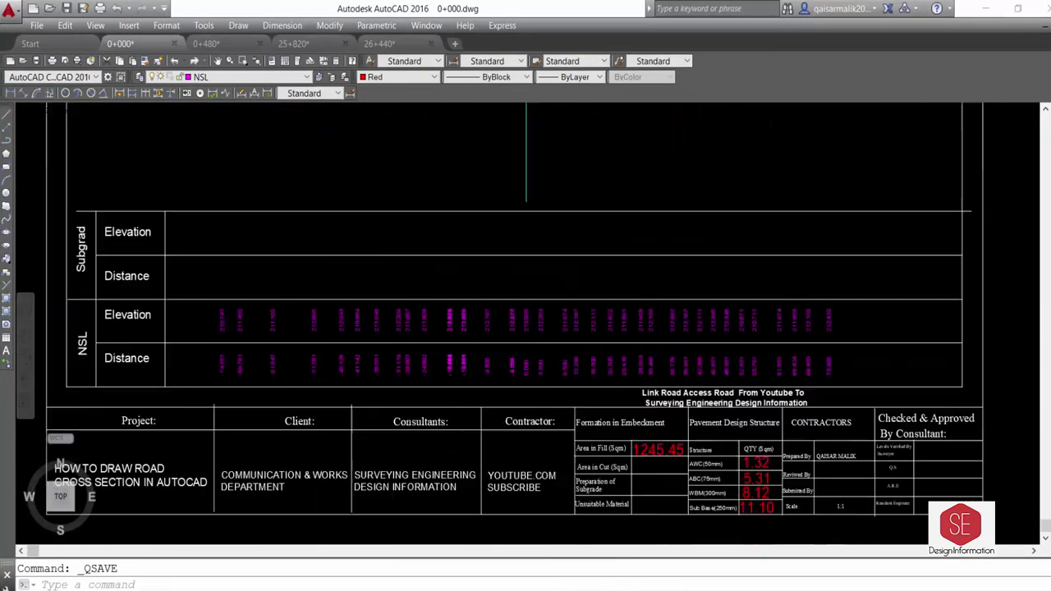
Double the AWC quantity from 1.32 to 2.64 using the Calculator.
scroll(604, 203, "up", 6)
scroll(607, 235, "down", 3)
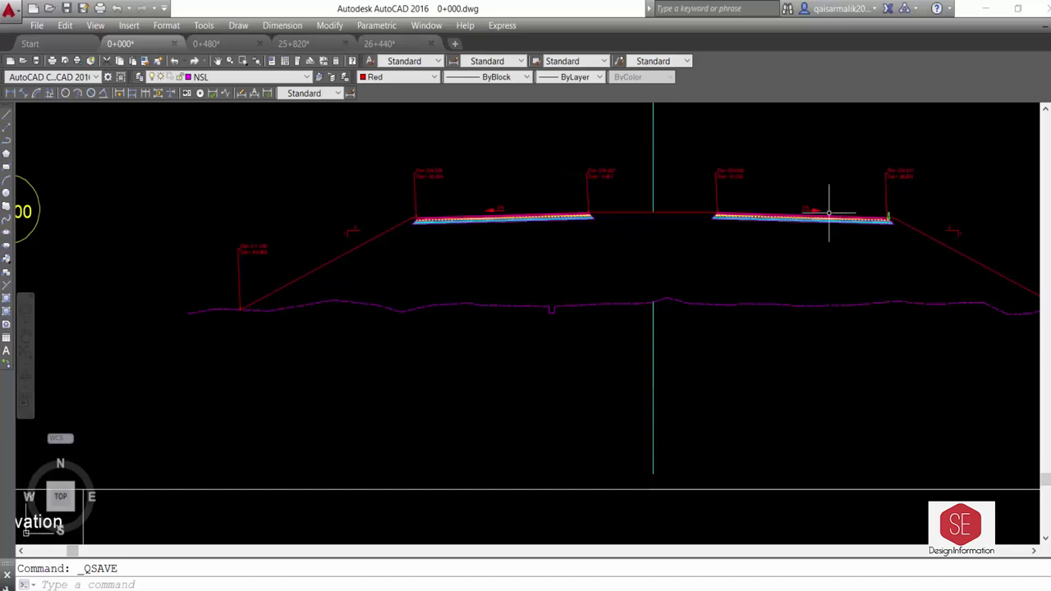
scroll(812, 218, "up", 4)
scroll(700, 539, "down", 4)
scroll(610, 422, "up", 4)
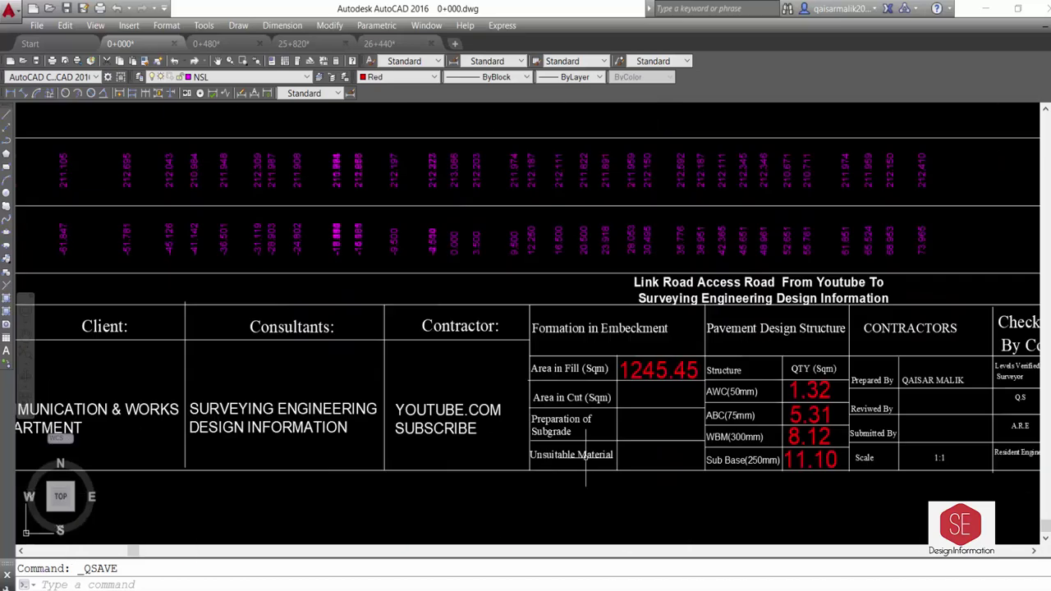
scroll(893, 345, "up", 2)
middle_click_drag(859, 265, 624, 282)
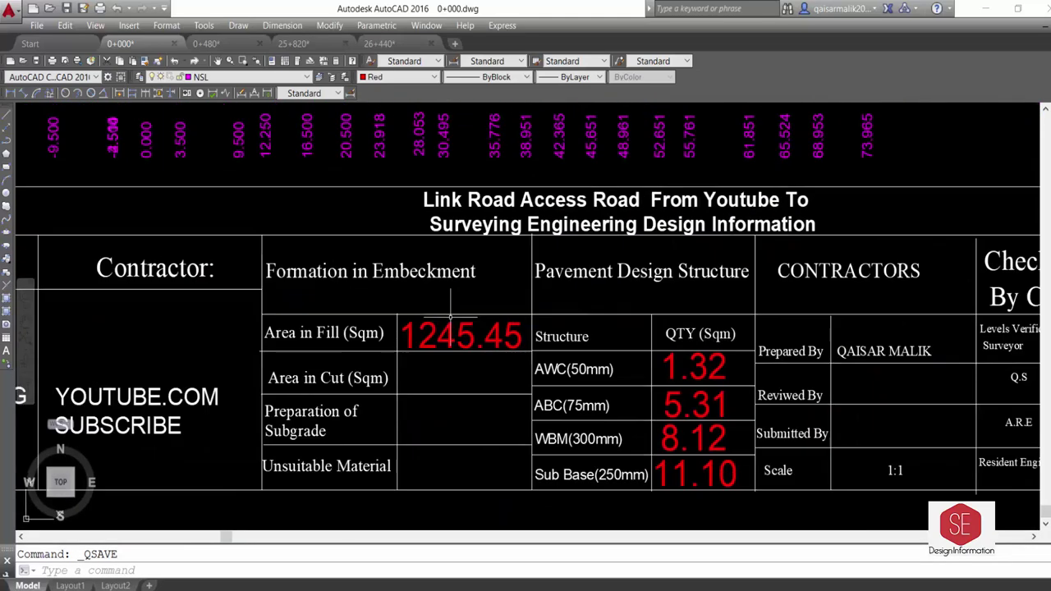
scroll(458, 311, "up", 2)
scroll(701, 246, "down", 4)
scroll(772, 349, "up", 2)
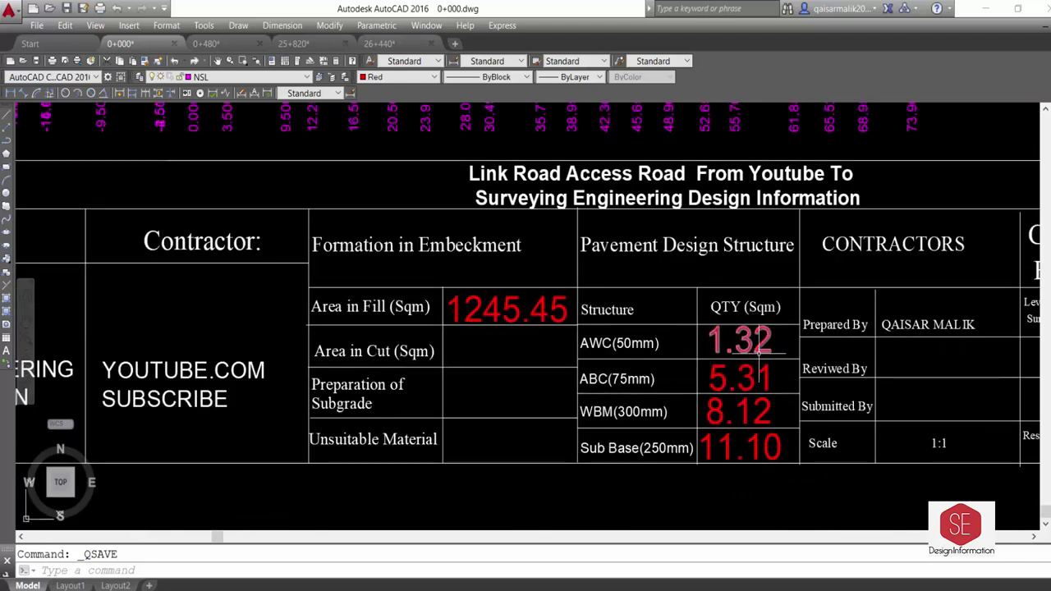
key("XF86Calculator")
left_click(540, 539)
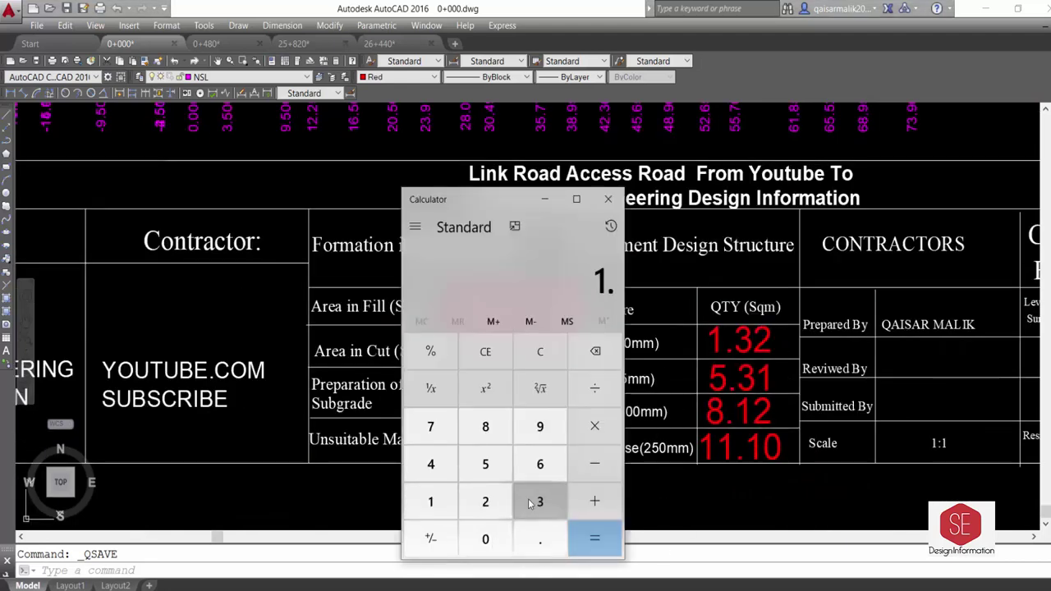
left_click(539, 501)
left_click(486, 501)
left_click(594, 425)
left_click(485, 501)
left_click(595, 539)
left_click(749, 349)
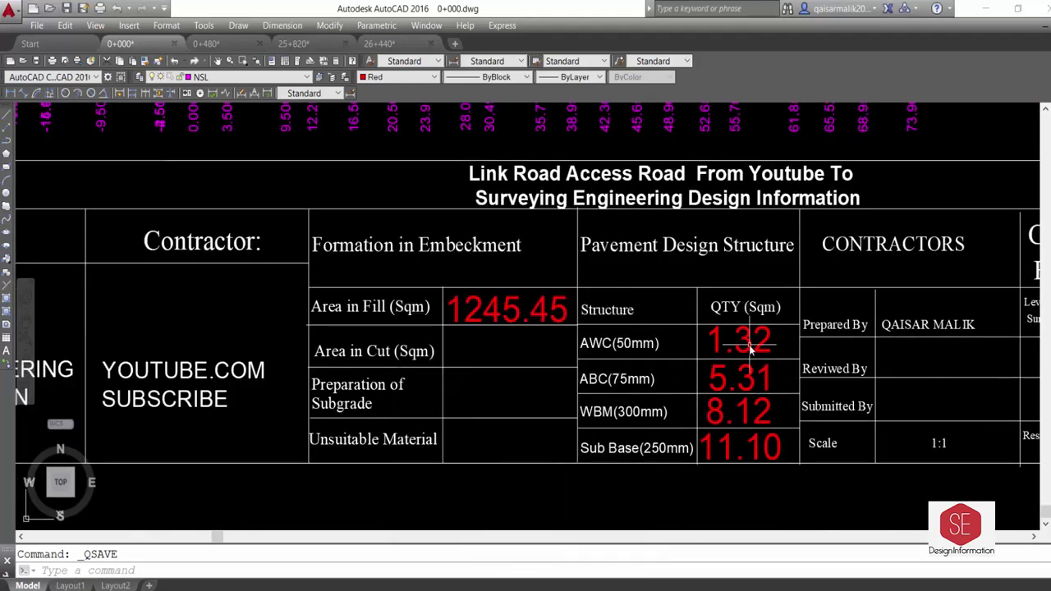
double_click(739, 340)
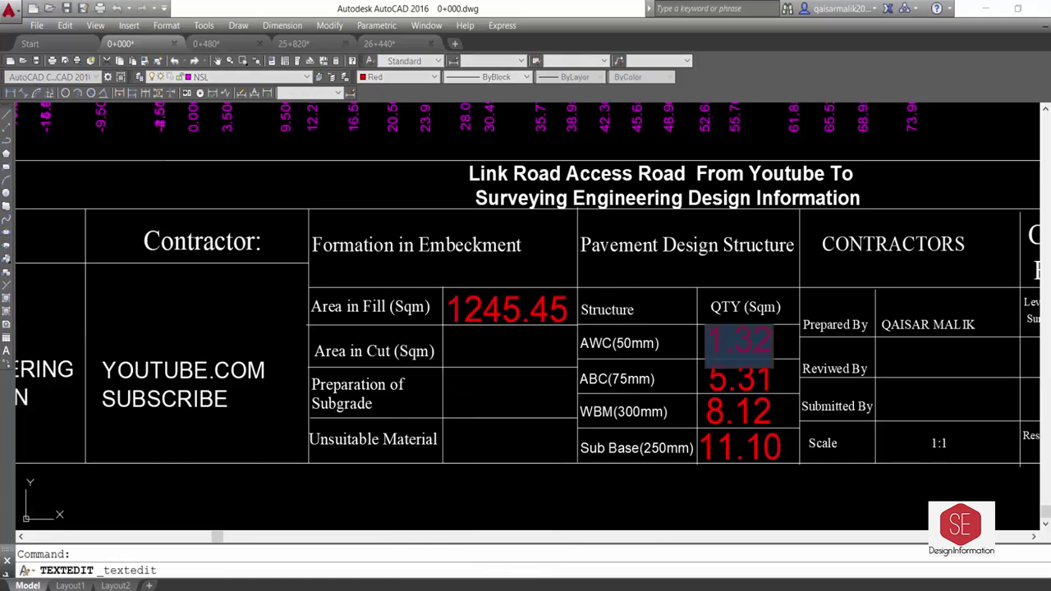
type("2.64")
key("Return")
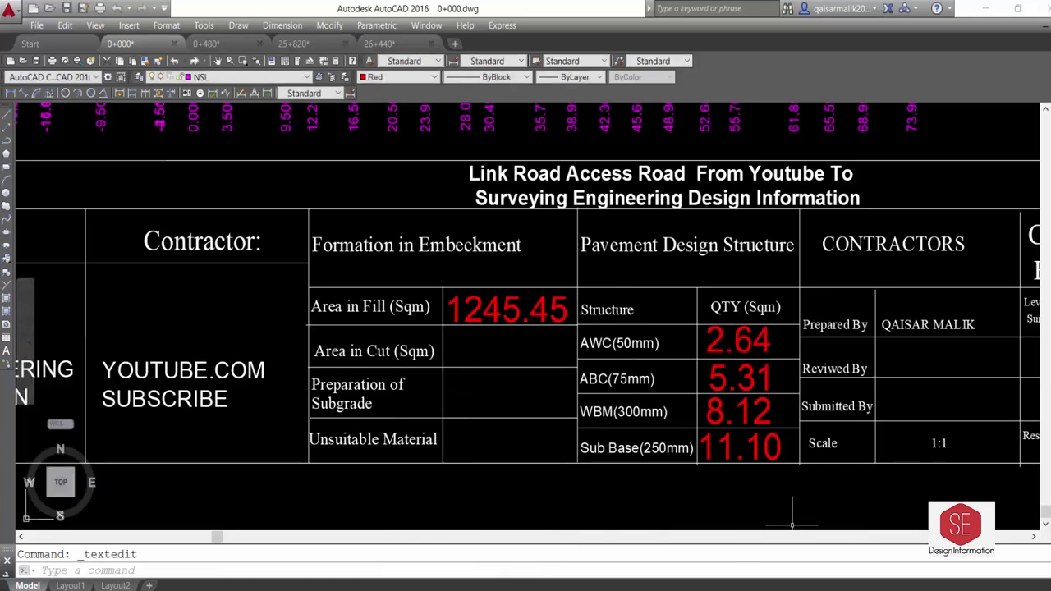
key("alt+Tab")
Double the ABC quantity from 5.31 to 10.62.
key("Escape")
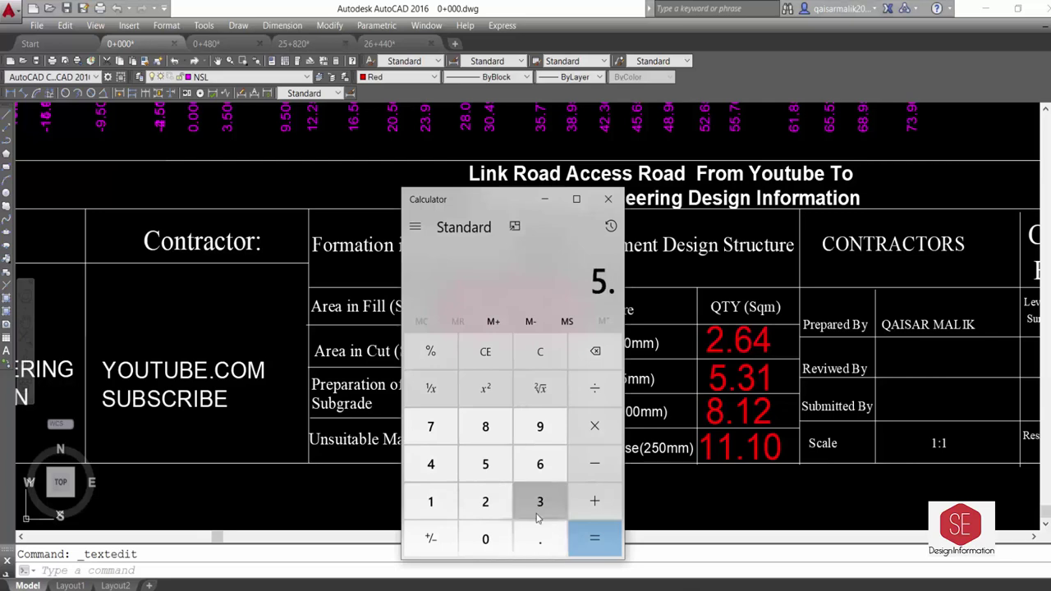
left_click(540, 501)
left_click(430, 501)
left_click(594, 426)
left_click(485, 501)
left_click(595, 538)
key("alt+Tab")
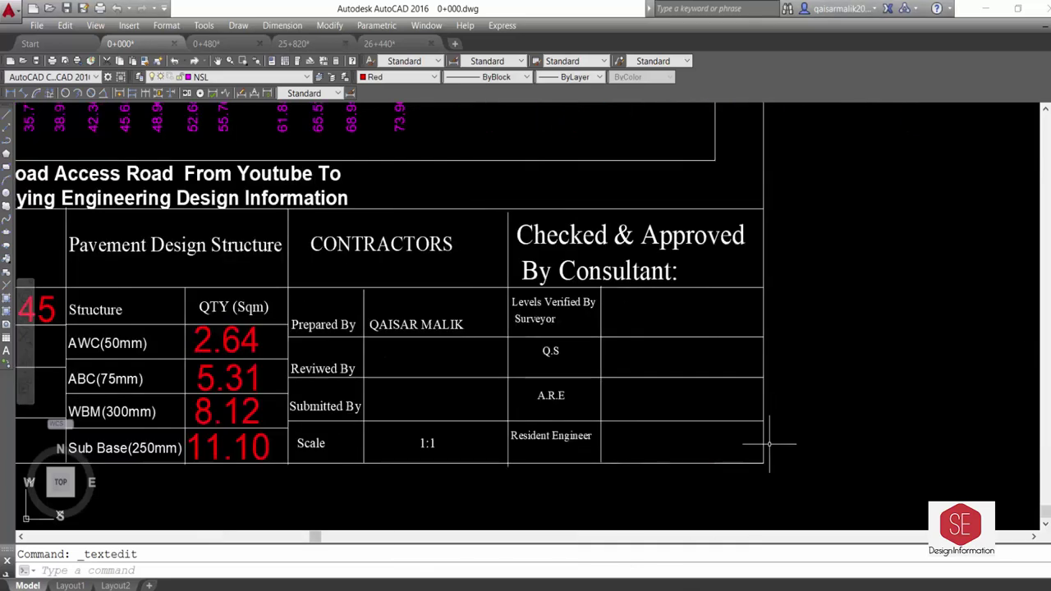
double_click(241, 389)
type("10.62")
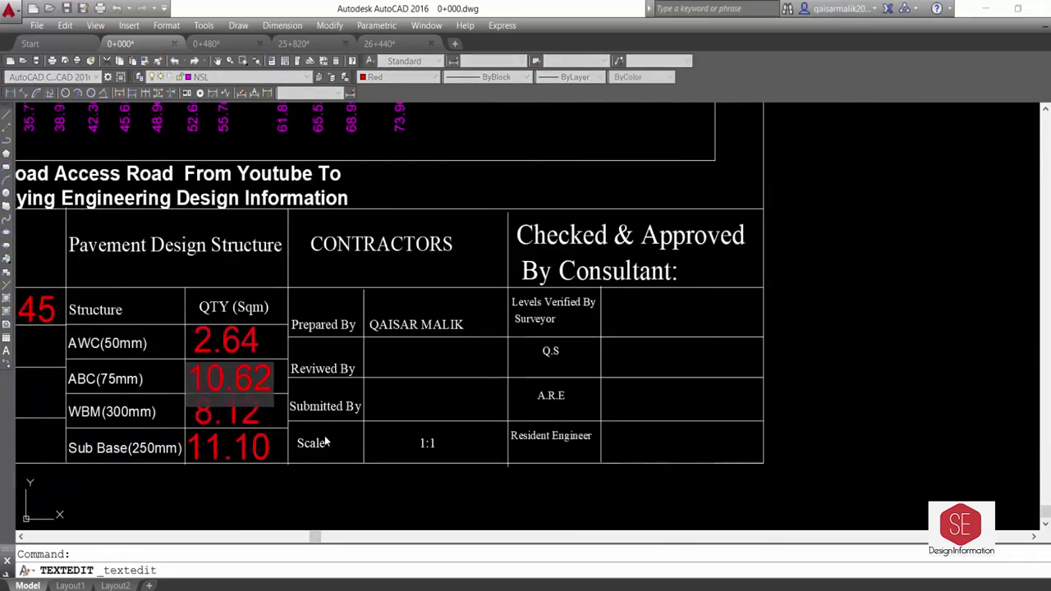
key("Return")
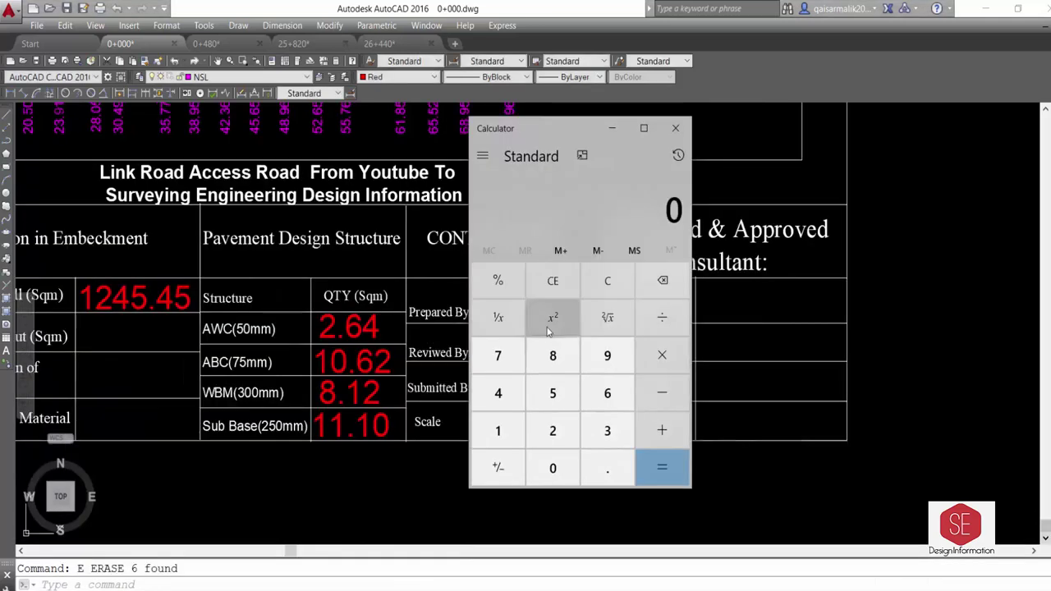
Compute 8.12 × 2 and change the WBM quantity text to 16.24.
left_click(552, 354)
left_click(606, 468)
left_click(497, 430)
left_click(552, 430)
left_click(662, 355)
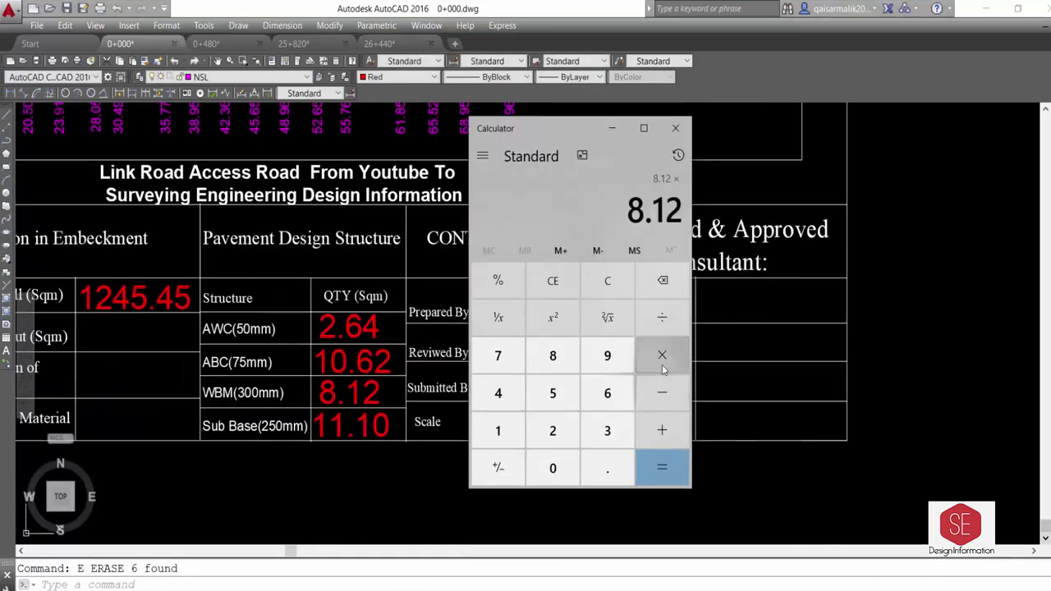
left_click(650, 471)
left_click(420, 459)
double_click(349, 392)
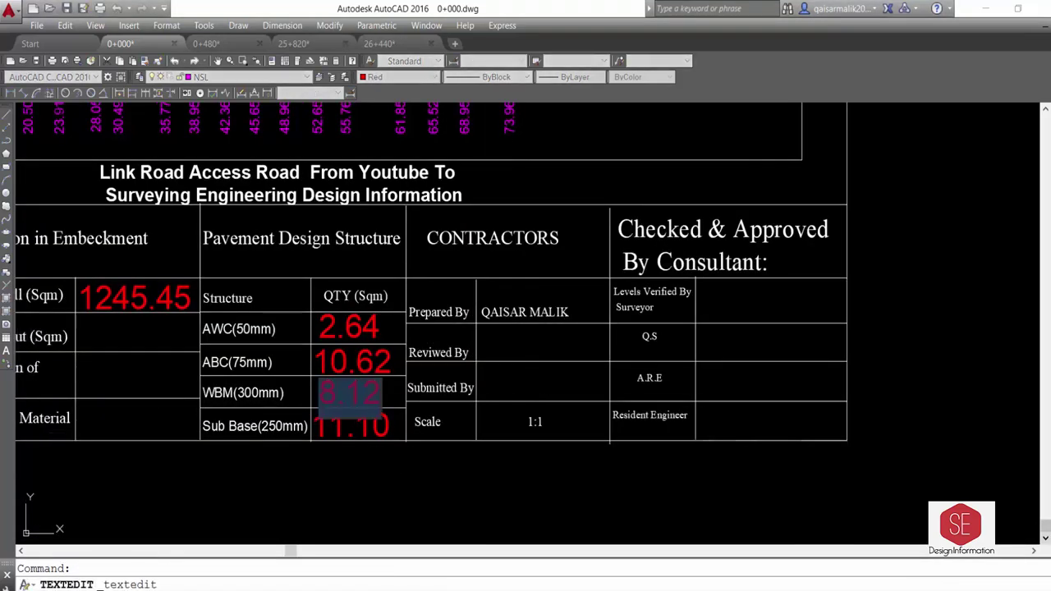
type("16.24")
key("Return")
key("alt+Tab")
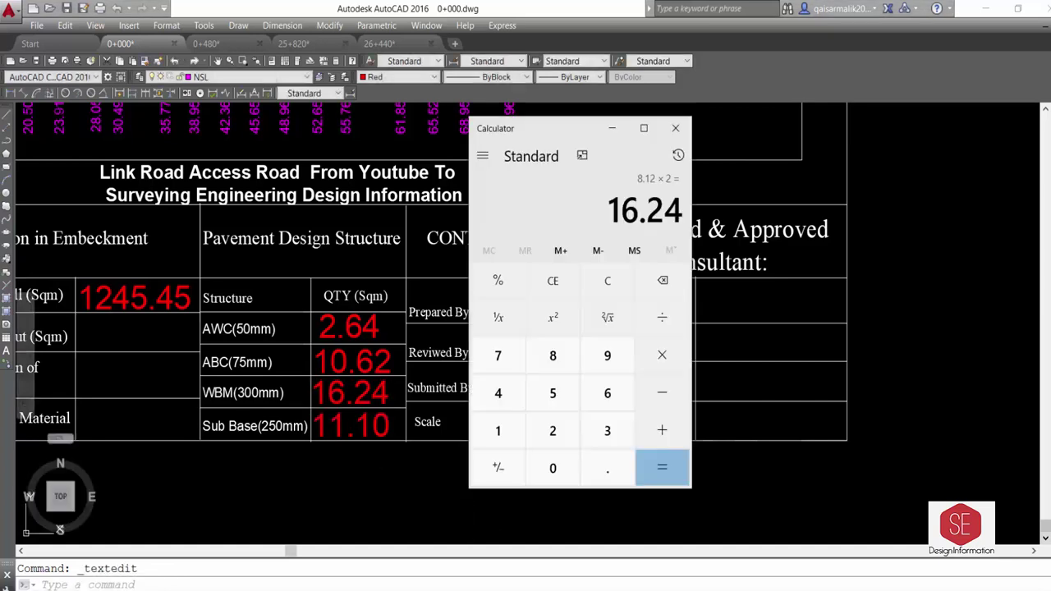
Compute 11.1 × 2 and open the 11.10 Sub Base quantity for editing.
left_click(553, 281)
left_click(609, 462)
left_click(497, 430)
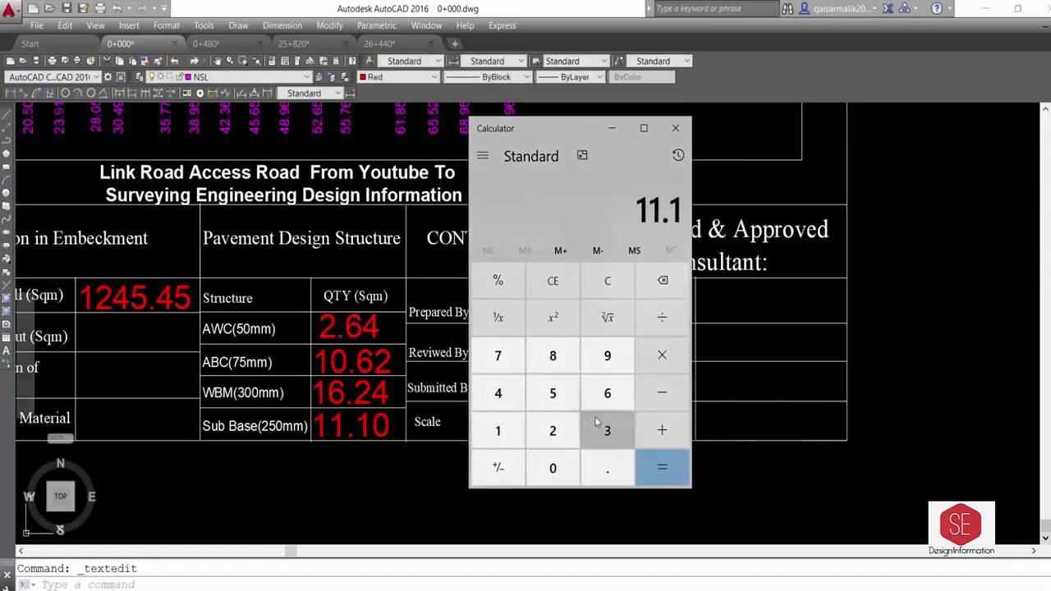
left_click(662, 355)
left_click(461, 471)
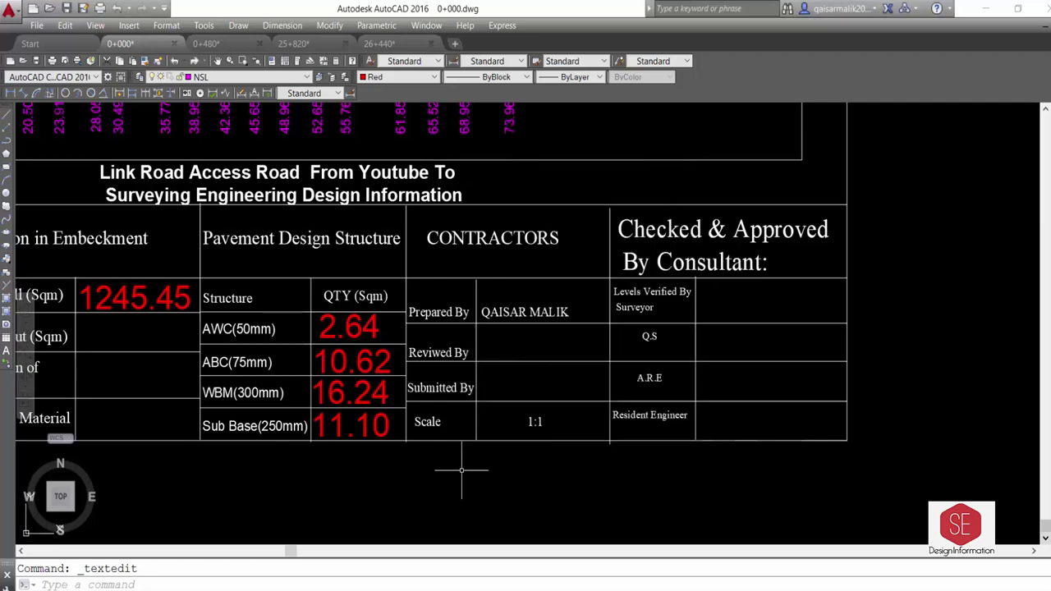
left_click(392, 453)
left_click(330, 396)
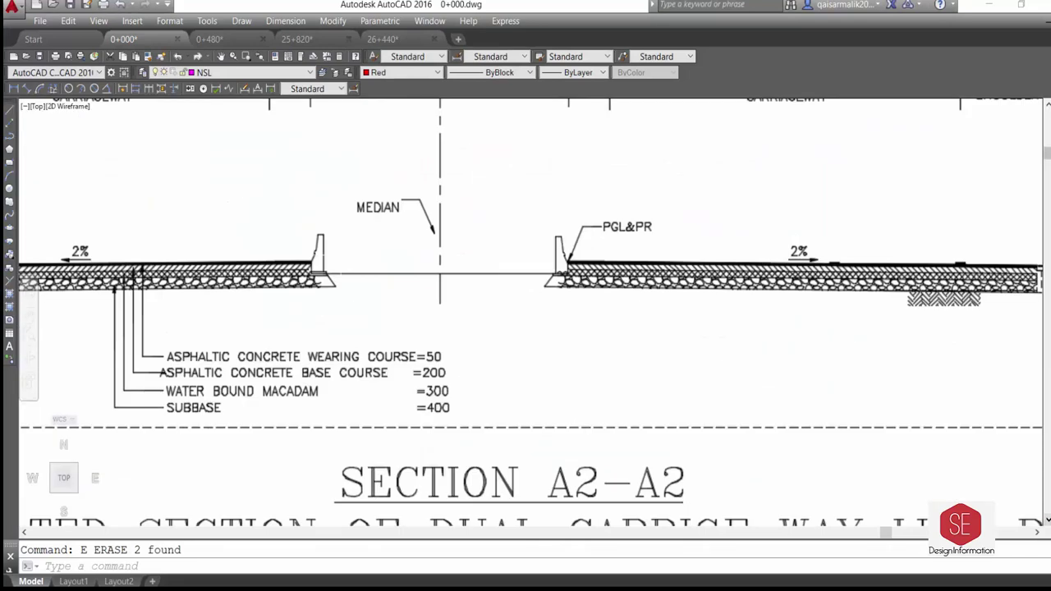
Define the two-part kerb shape as a block named 1.
scroll(586, 312, "down", 3)
scroll(586, 312, "down", 5)
scroll(587, 312, "down", 3)
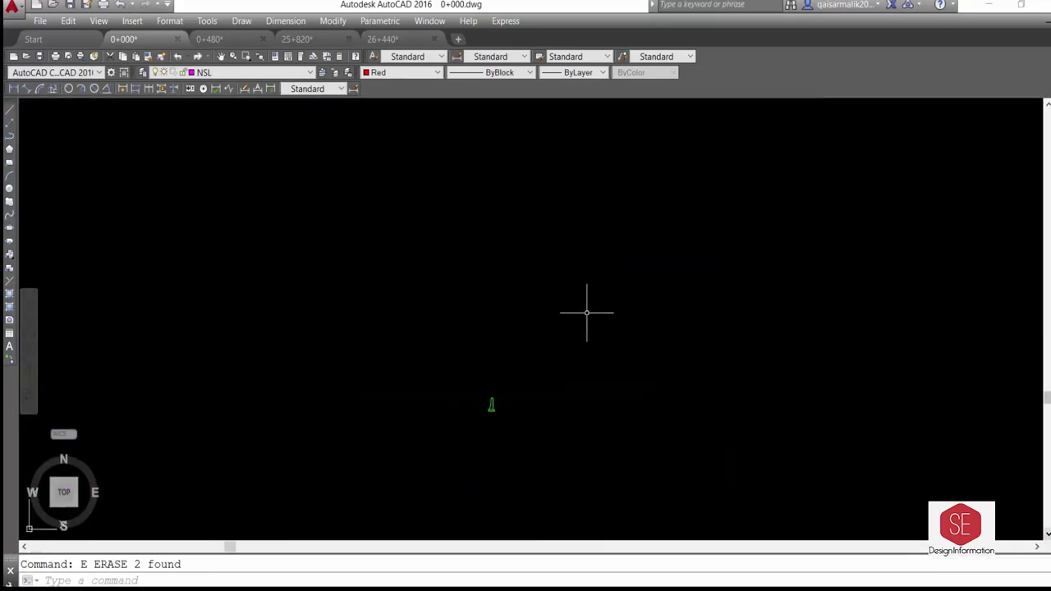
type("b")
key("Return")
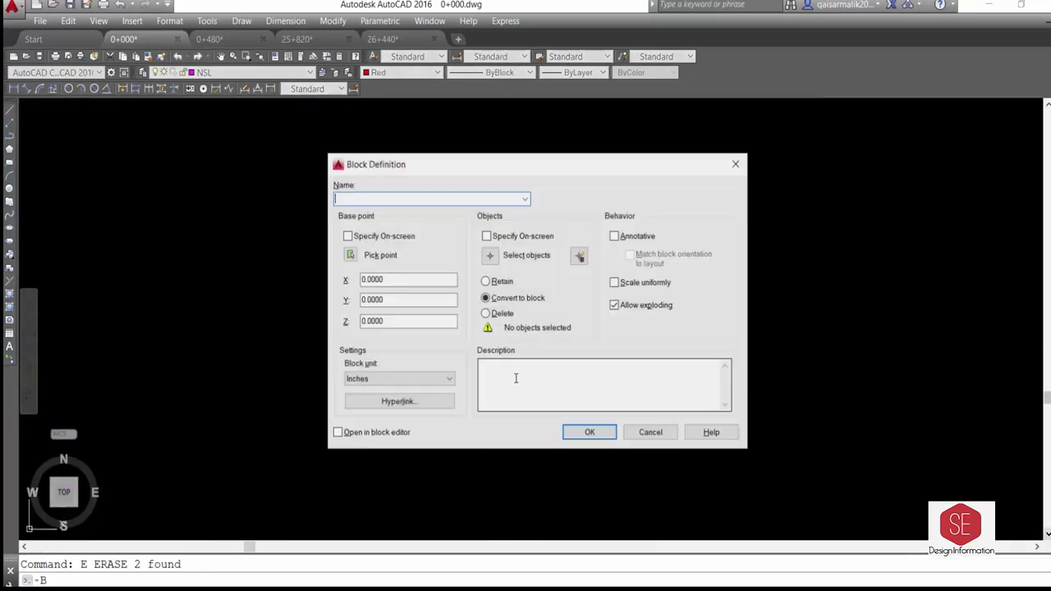
type("1")
left_click(490, 290)
left_click_drag(506, 262, 430, 393)
key("Return")
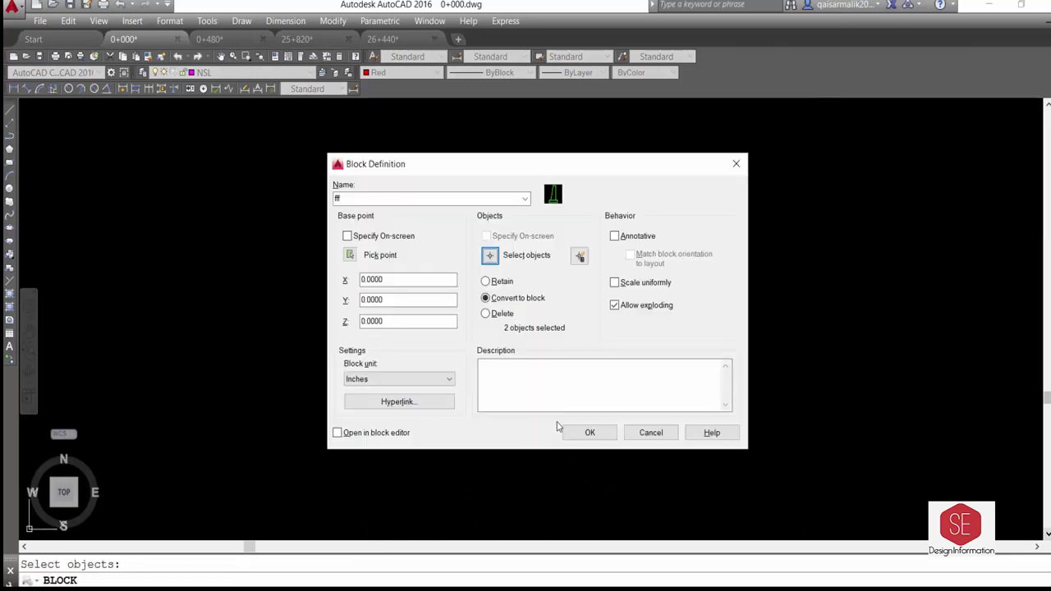
left_click(590, 431)
Move the kerb block to the carriageway edge.
type("m")
key("Return")
left_click(507, 386)
key("Return")
left_click(497, 413)
scroll(497, 413, "down", 5)
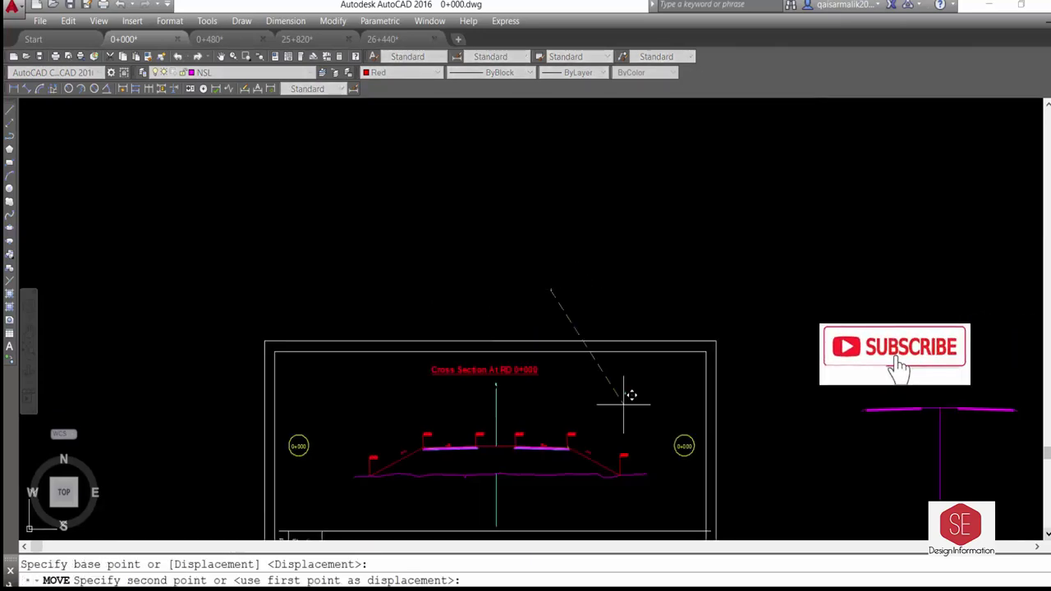
scroll(485, 390, "up", 4)
scroll(403, 265, "down", 5)
scroll(387, 277, "up", 4)
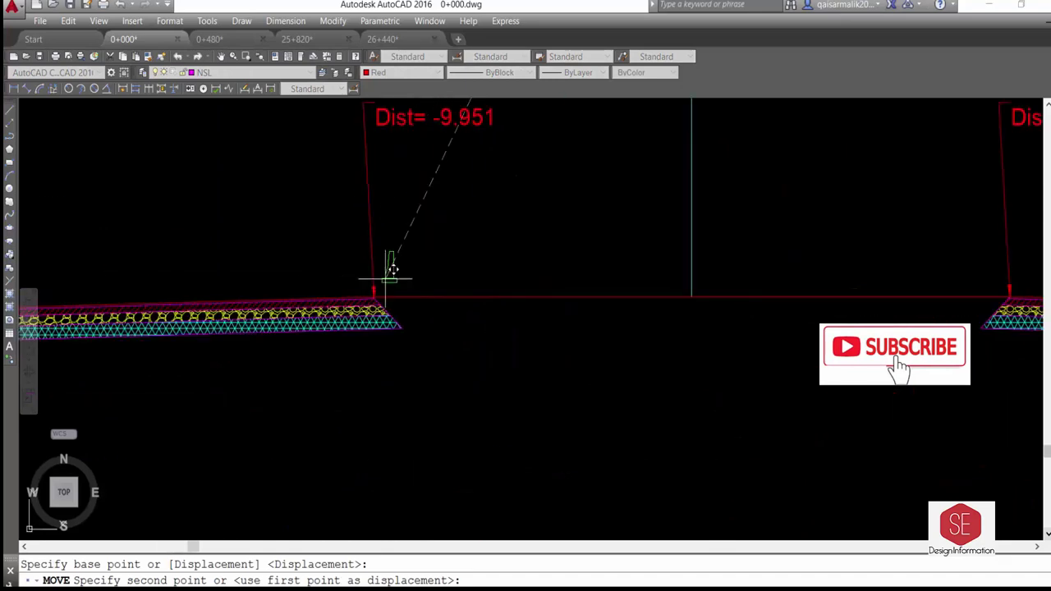
scroll(336, 300, "up", 2)
left_click(332, 304)
scroll(415, 299, "down", 5)
scroll(689, 379, "up", 4)
Mirror the kerb about the road centreline, keeping the original.
type("mi")
key("Return")
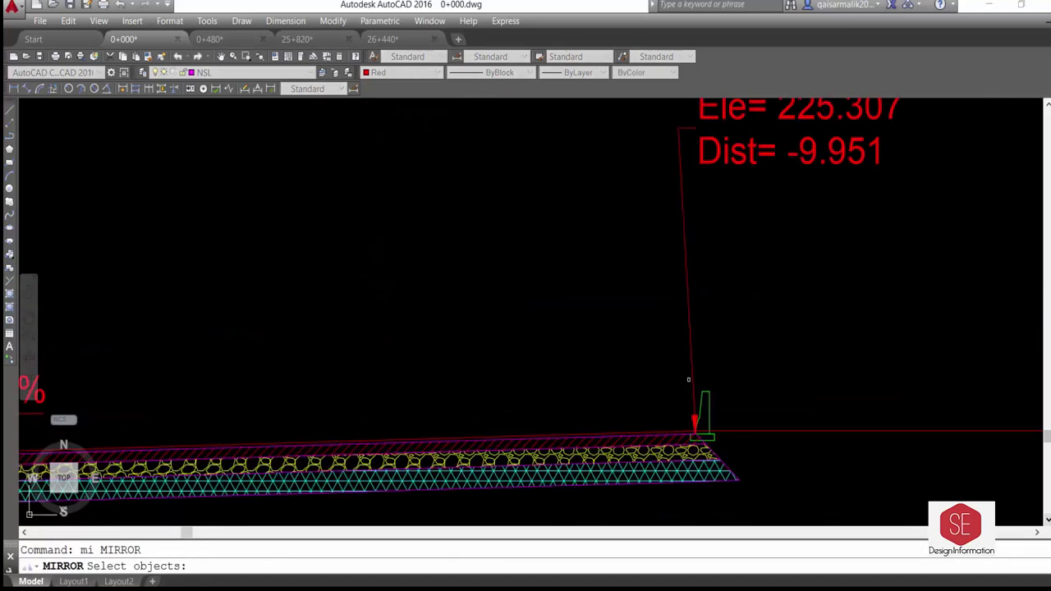
left_click(703, 380)
scroll(570, 314, "down", 3)
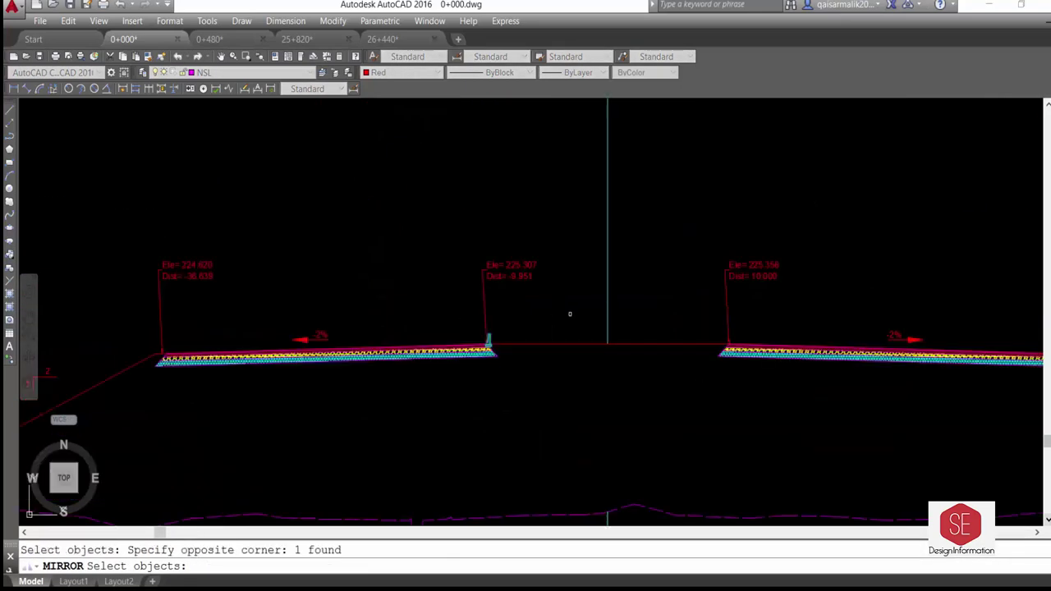
left_click(605, 512)
left_click(622, 458)
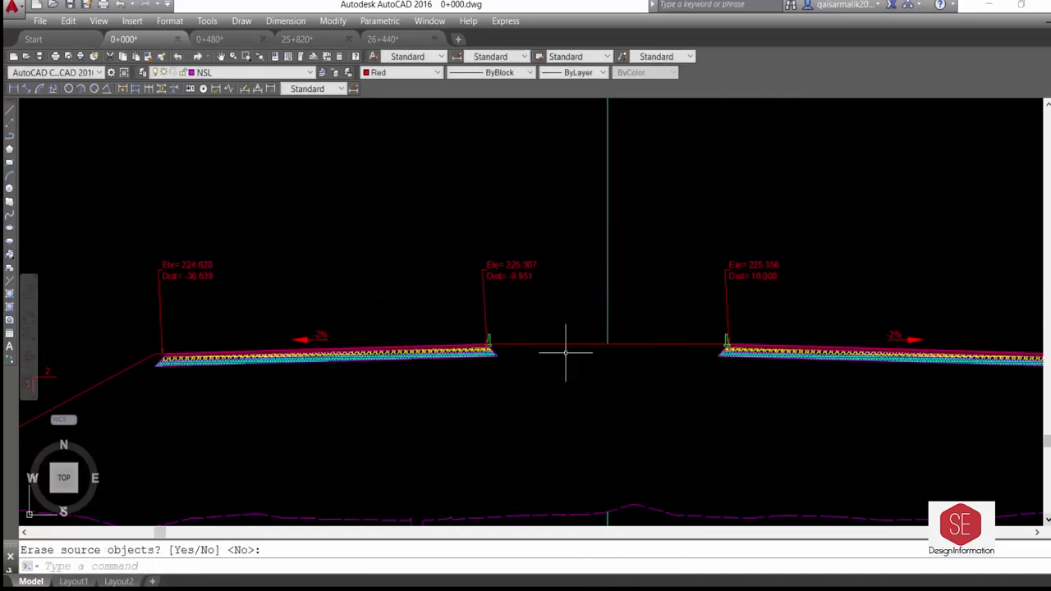
scroll(726, 343, "up", 3)
Copy the kerb to the left carriageway end.
type("co")
key("Return")
left_click(728, 340)
left_click(727, 340)
scroll(735, 335, "down", 4)
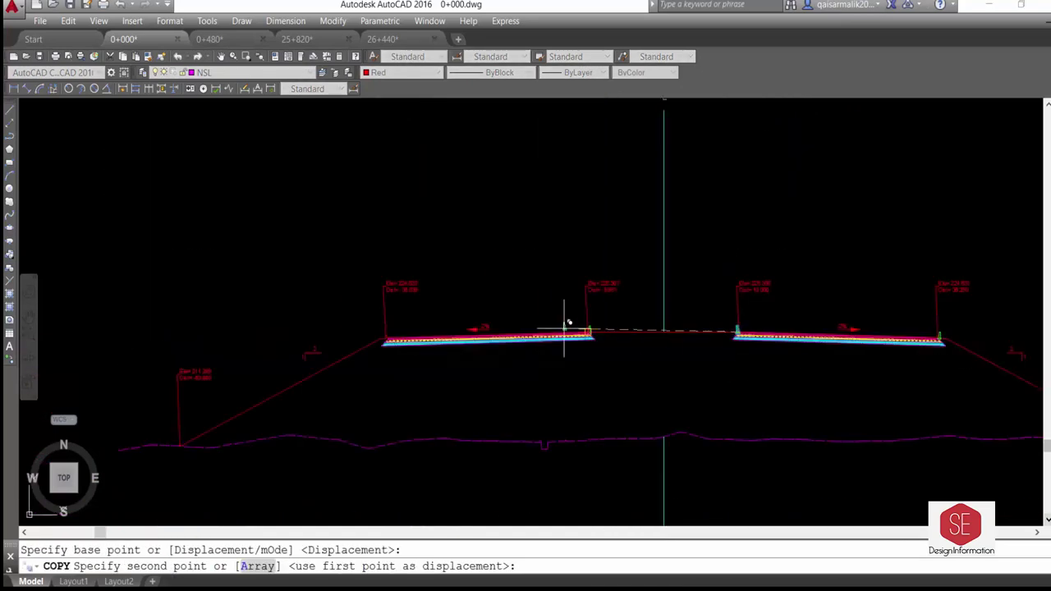
scroll(398, 335, "up", 5)
scroll(358, 336, "up", 3)
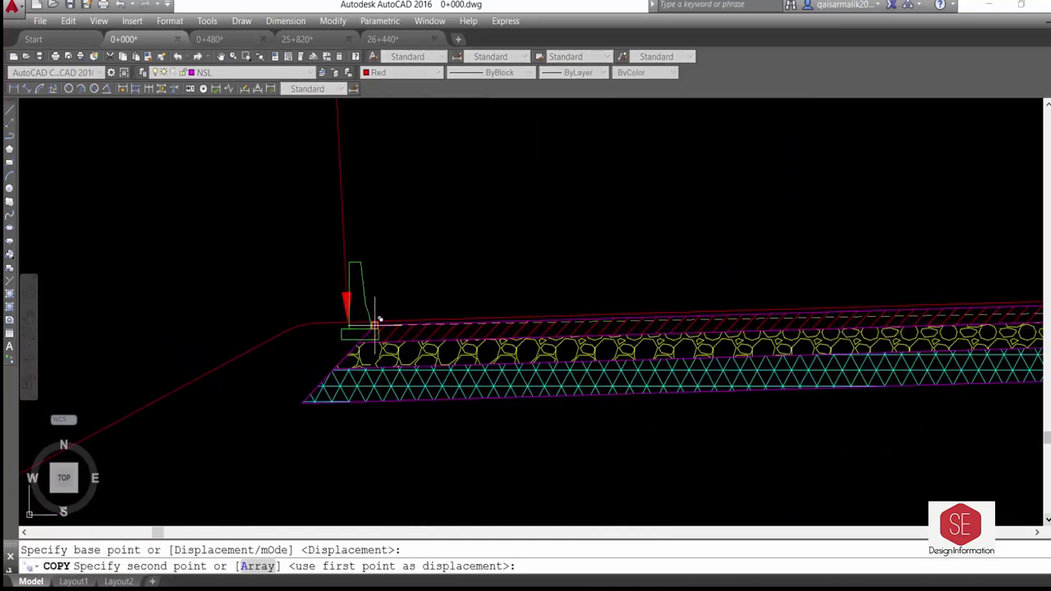
left_click(379, 318)
scroll(328, 308, "down", 2)
key("Escape")
scroll(293, 298, "down", 3)
scroll(763, 299, "down", 1)
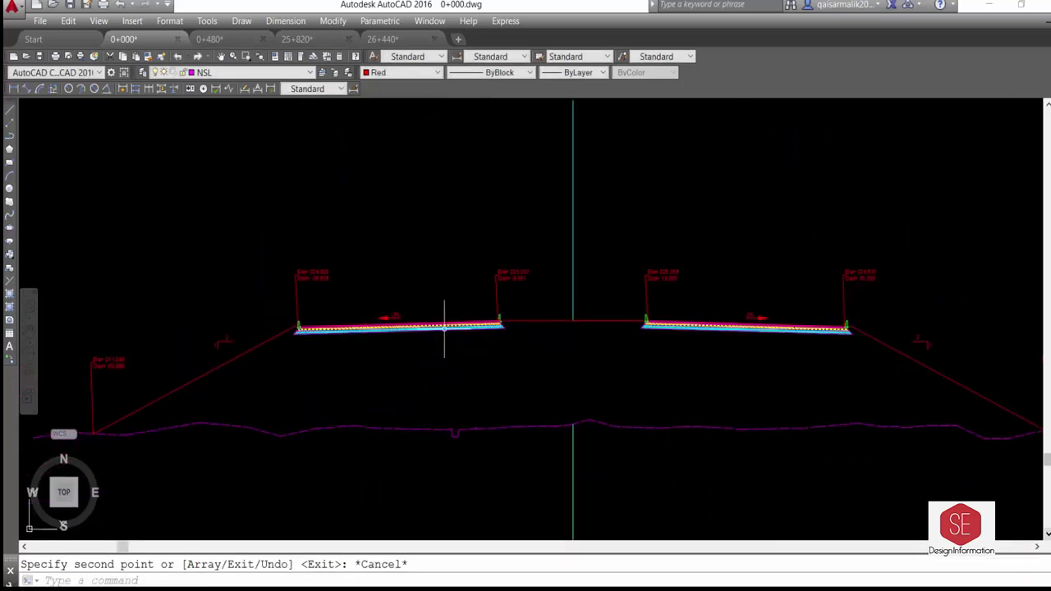
scroll(444, 327, "down", 2)
scroll(534, 364, "down", 1)
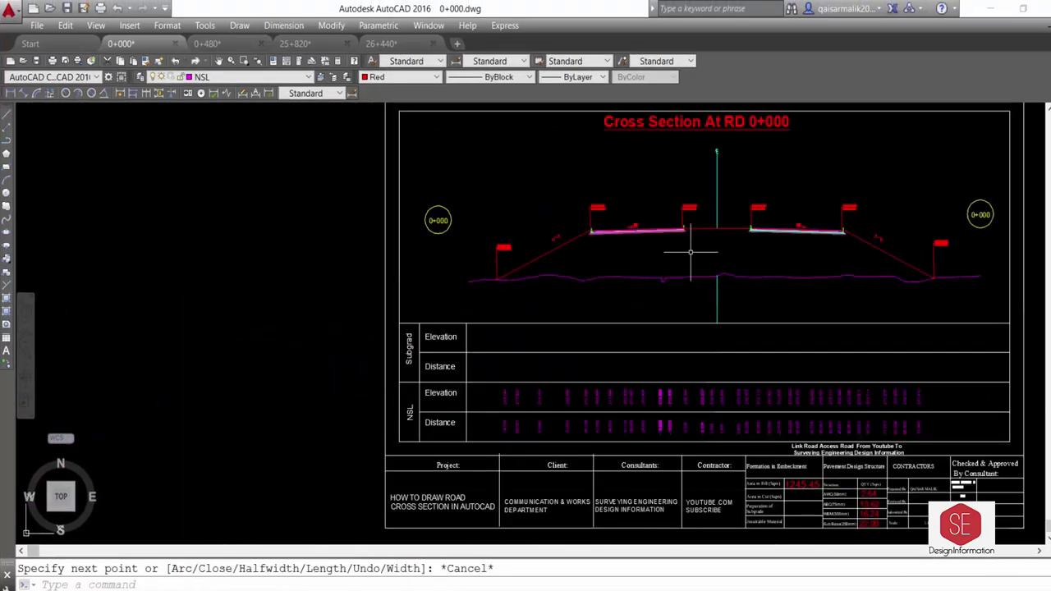
List the levels of the side slope and road polylines with the YZ command.
type("yz")
key("Return")
scroll(781, 226, "up", 5)
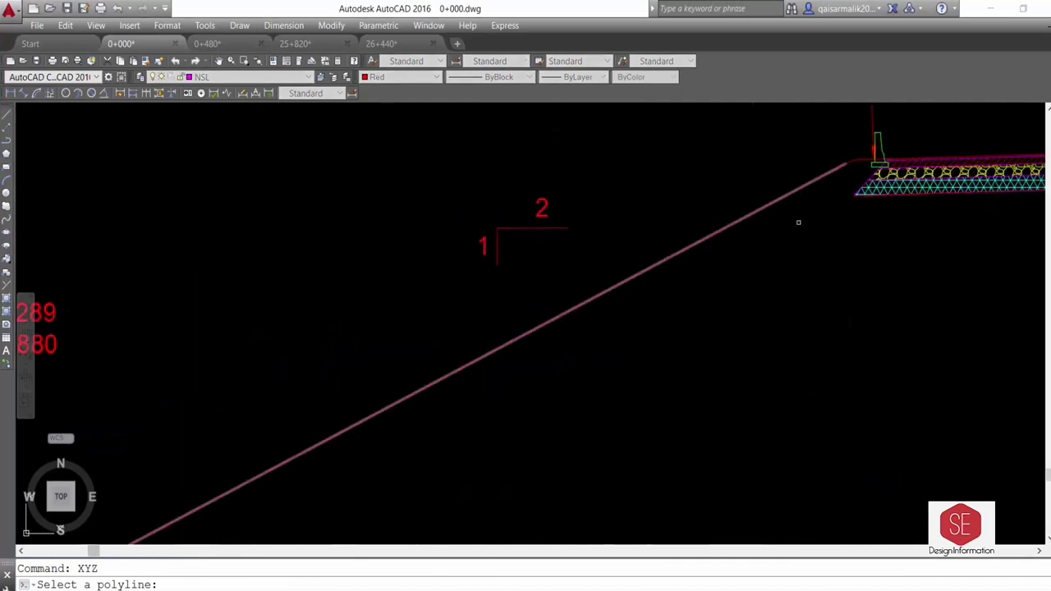
scroll(876, 192, "up", 2)
left_click(867, 168)
scroll(866, 168, "down", 4)
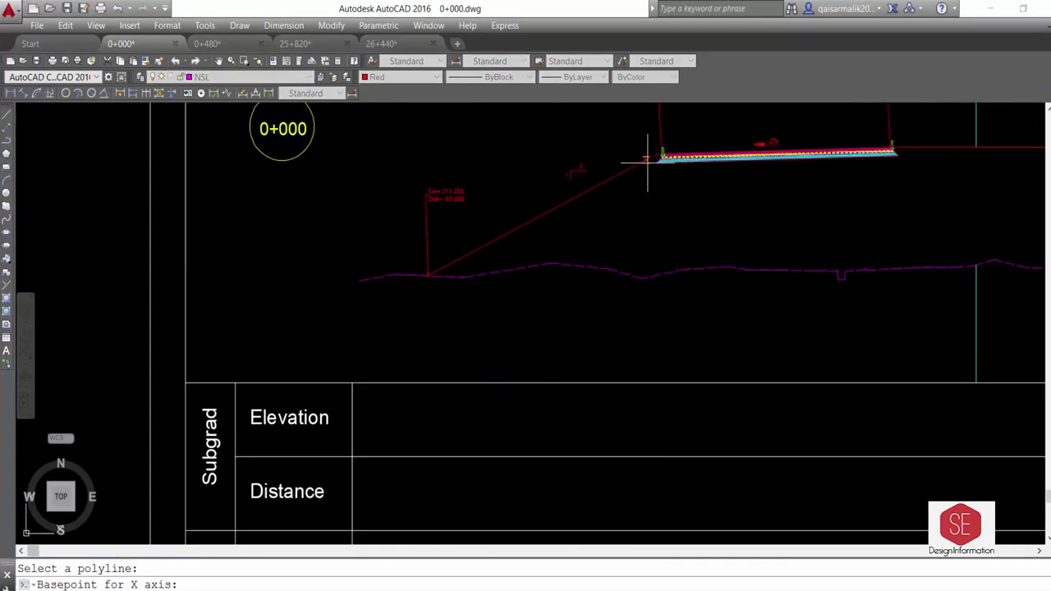
scroll(362, 453, "down", 4)
left_click(361, 452)
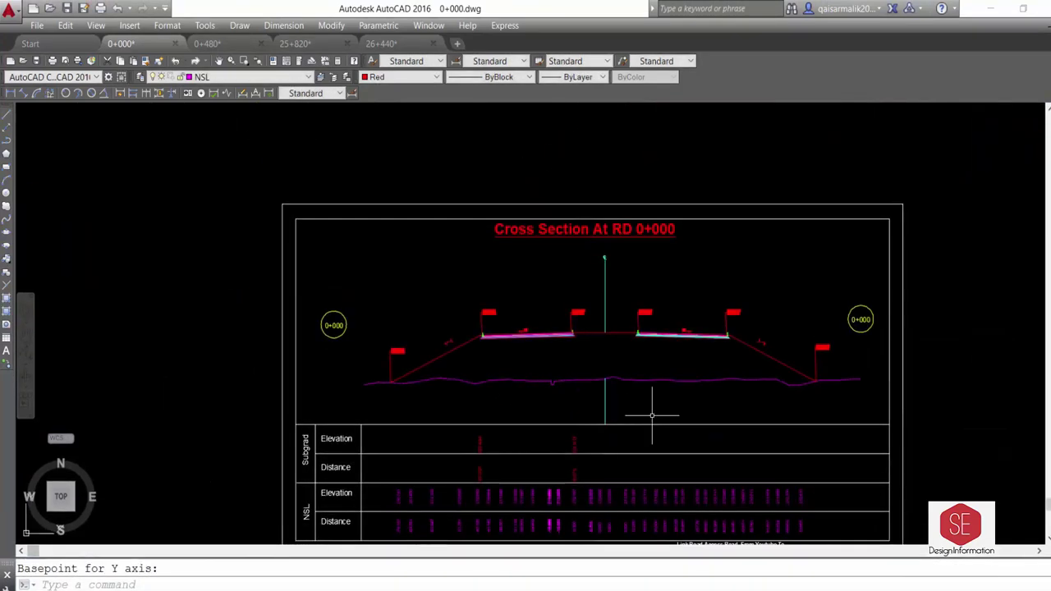
key("Return")
scroll(706, 343, "up", 5)
left_click(706, 343)
scroll(461, 421, "down", 5)
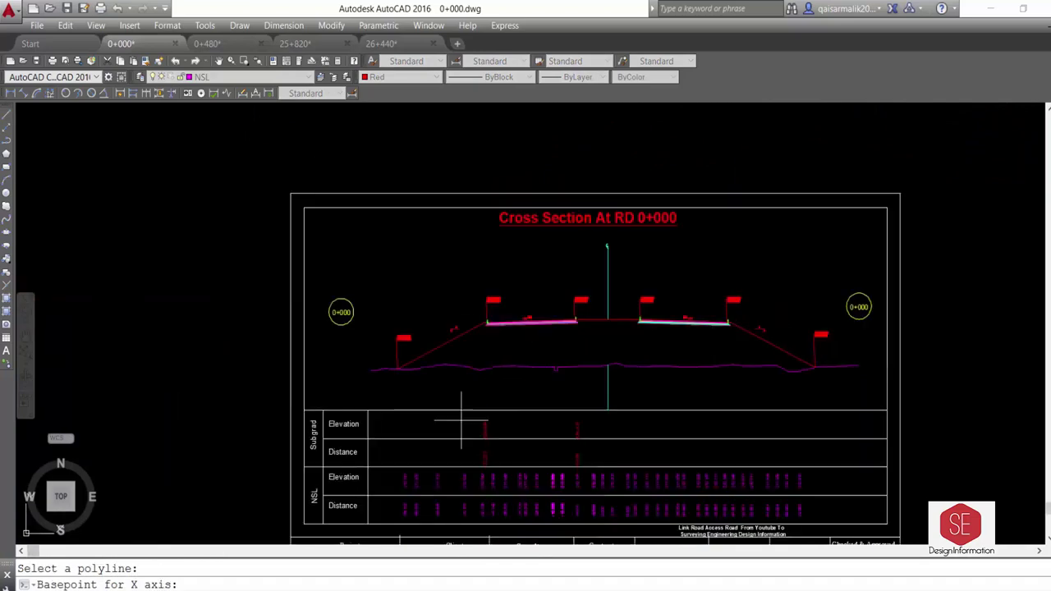
key("Escape")
scroll(728, 406, "up", 5)
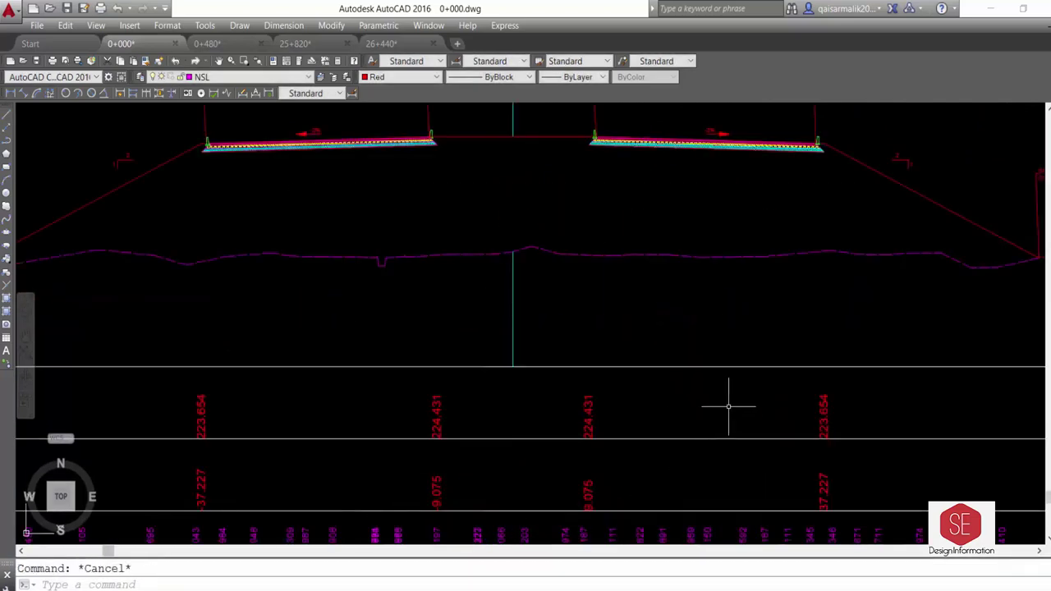
scroll(593, 419, "down", 5)
scroll(399, 404, "up", 4)
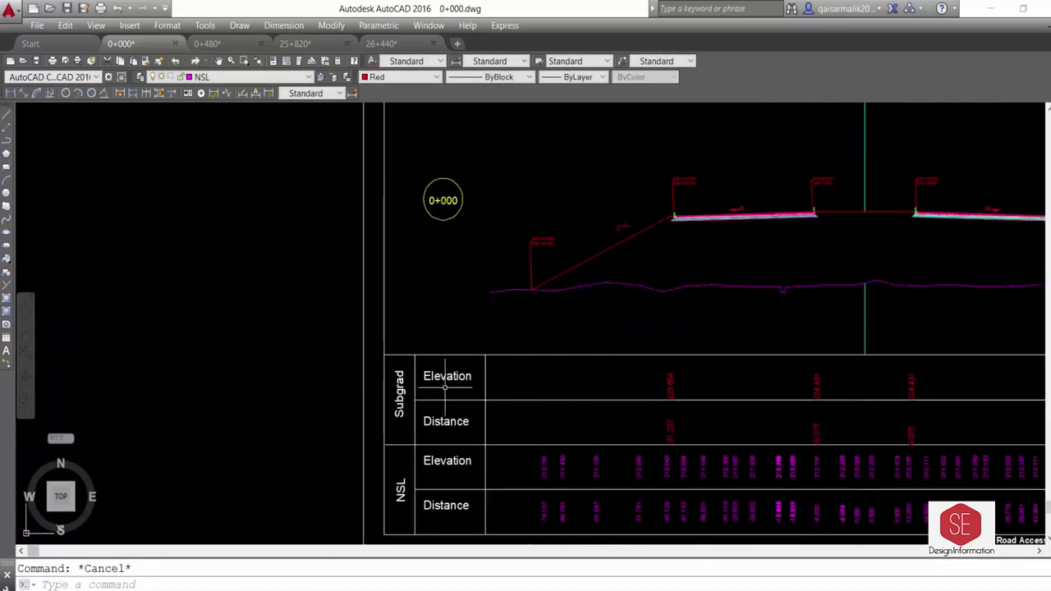
scroll(444, 386, "down", 4)
scroll(542, 247, "down", 2)
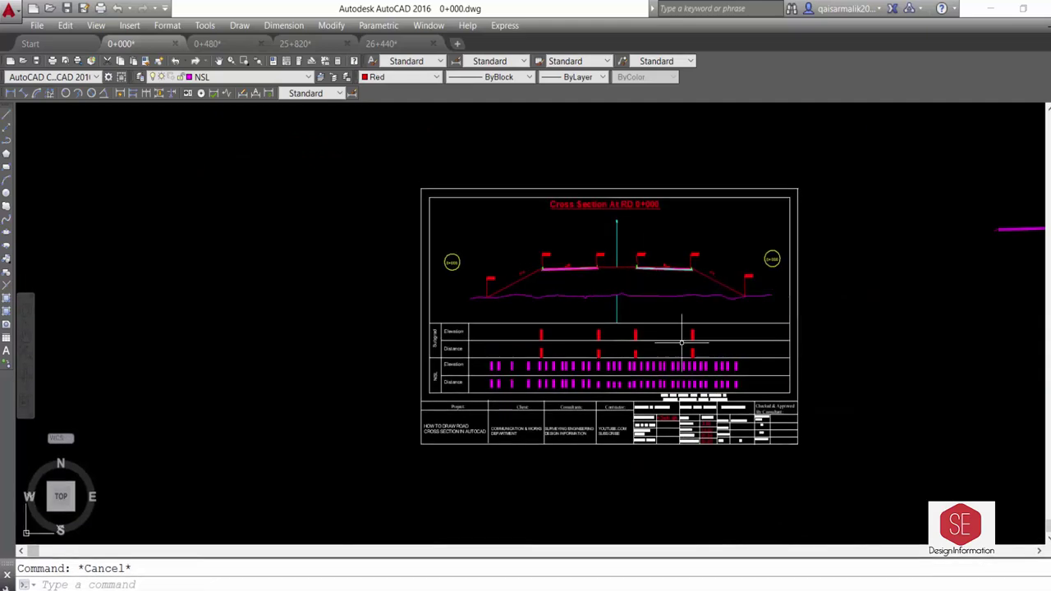
Keep NSL as the current layer from the Layers dropdown.
left_click(182, 78)
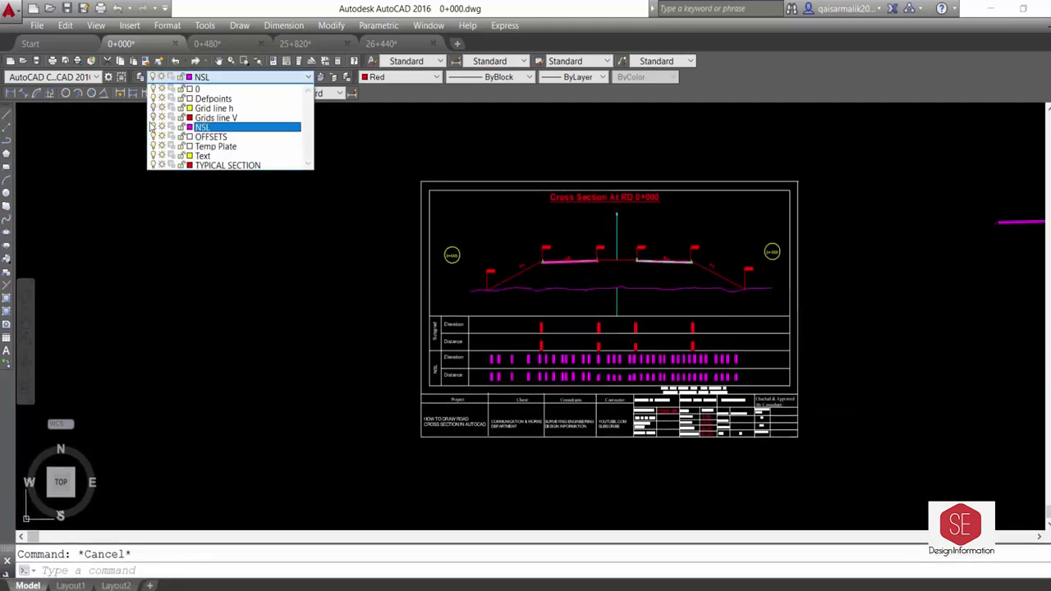
scroll(752, 259, "up", 5)
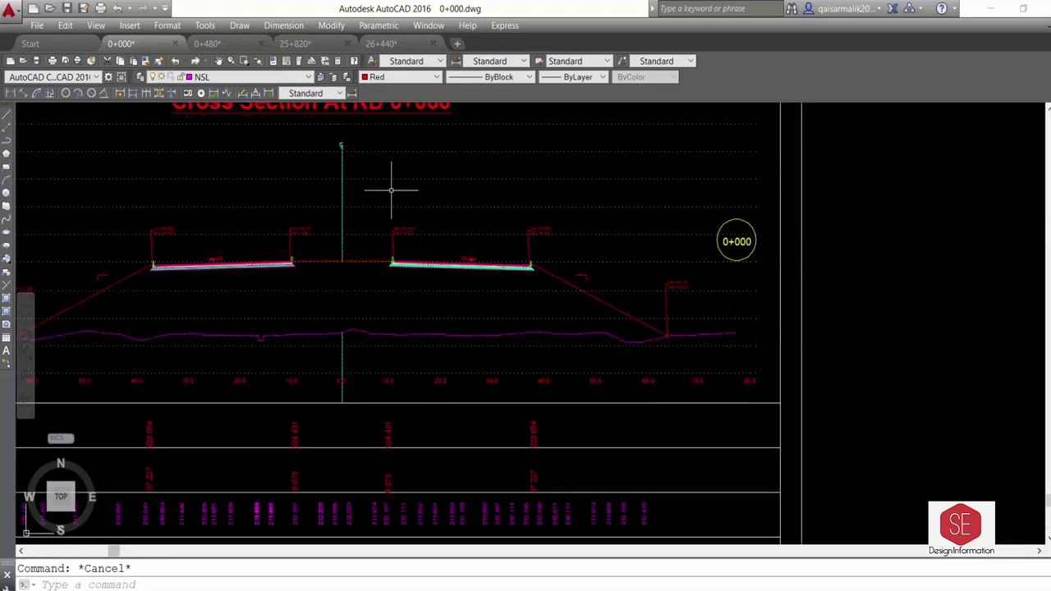
scroll(563, 375, "down", 3)
scroll(425, 199, "down", 2)
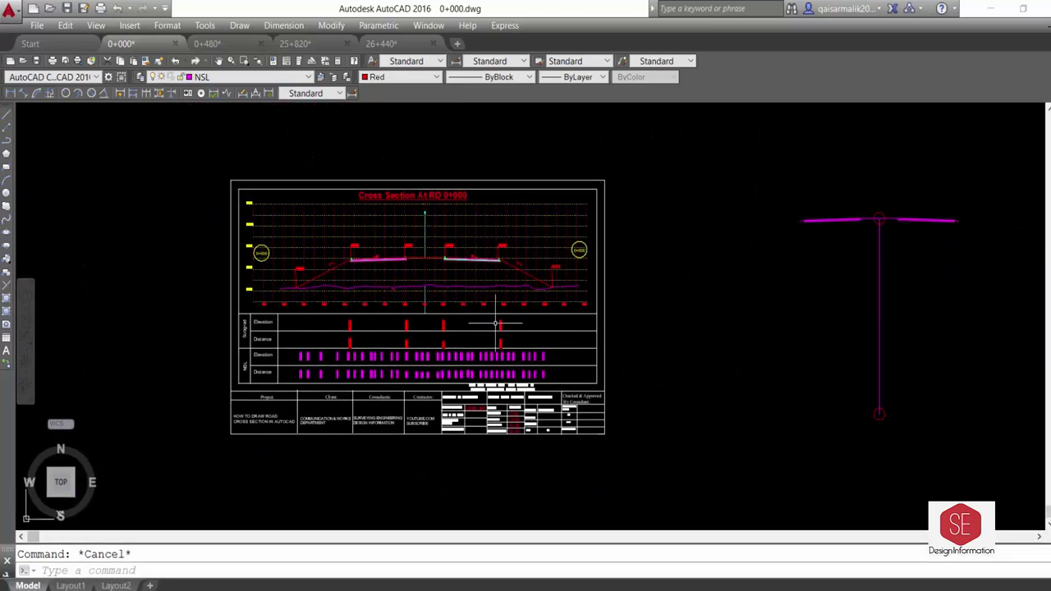
scroll(517, 375, "up", 8)
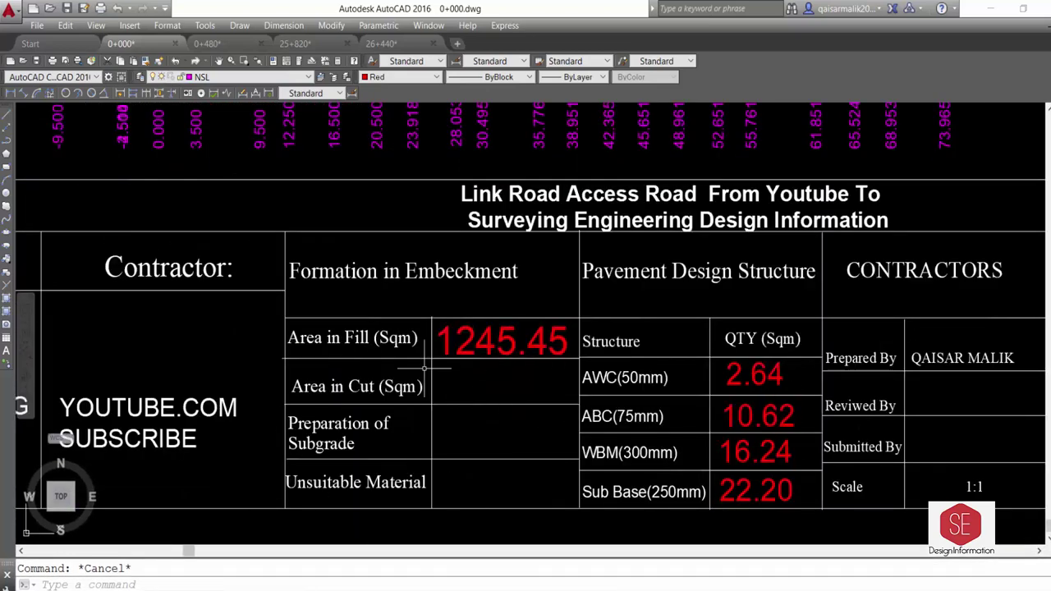
scroll(600, 389, "down", 3)
scroll(601, 388, "down", 2)
scroll(600, 388, "down", 2)
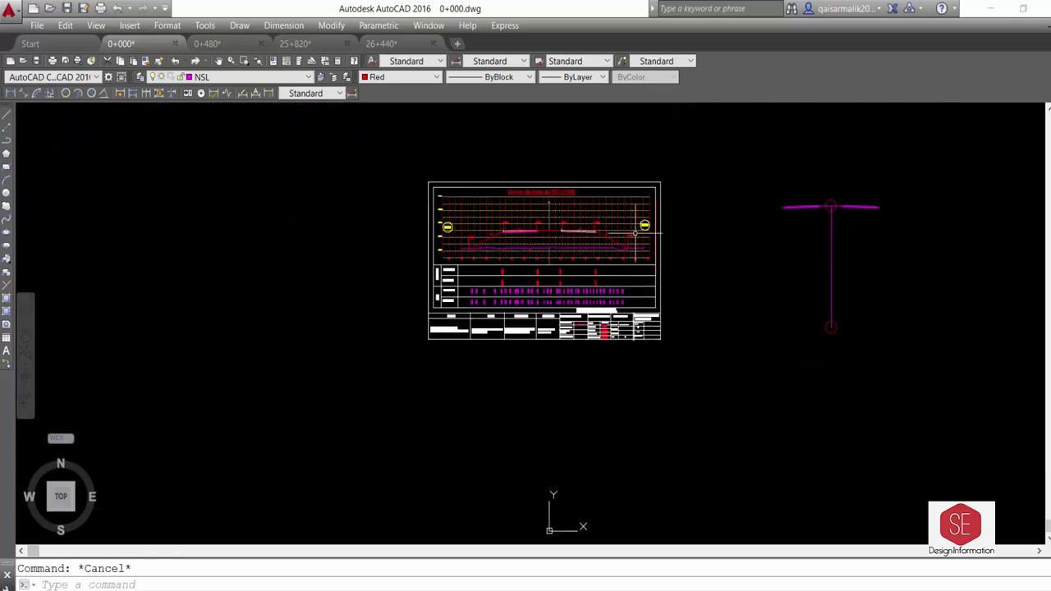
scroll(488, 328, "up", 3)
left_click(221, 83)
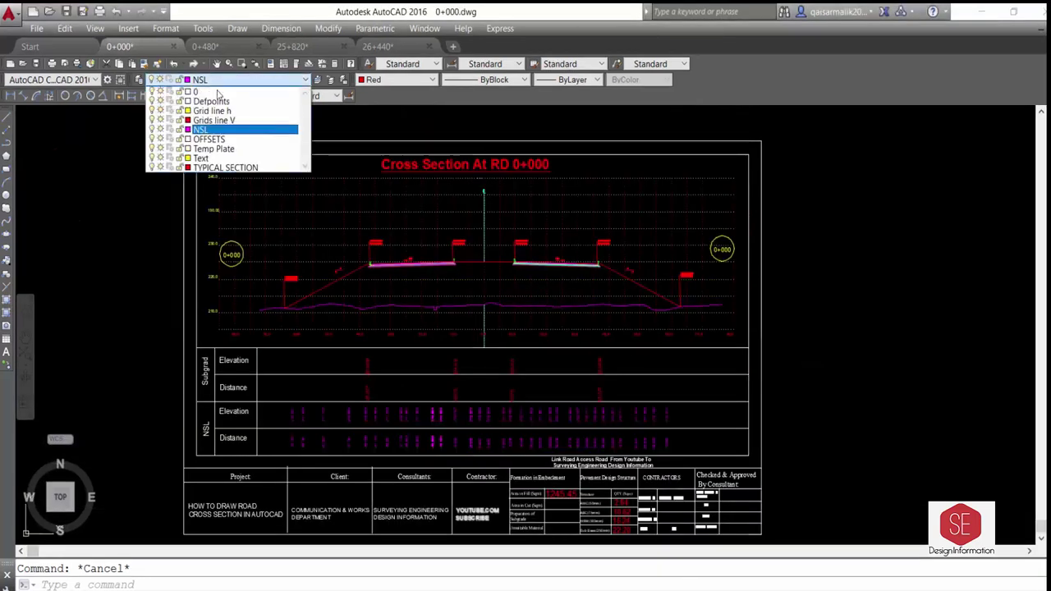
left_click(141, 175)
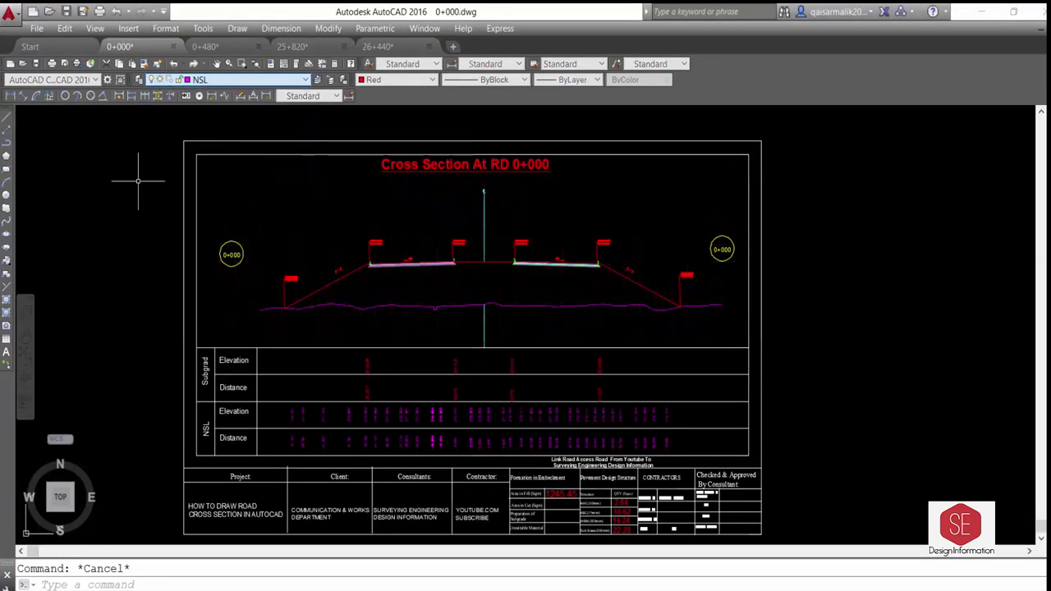
scroll(522, 273, "up", 4)
Create the block 'typical' from the window-selected road template objects.
key("Return")
type("typical")
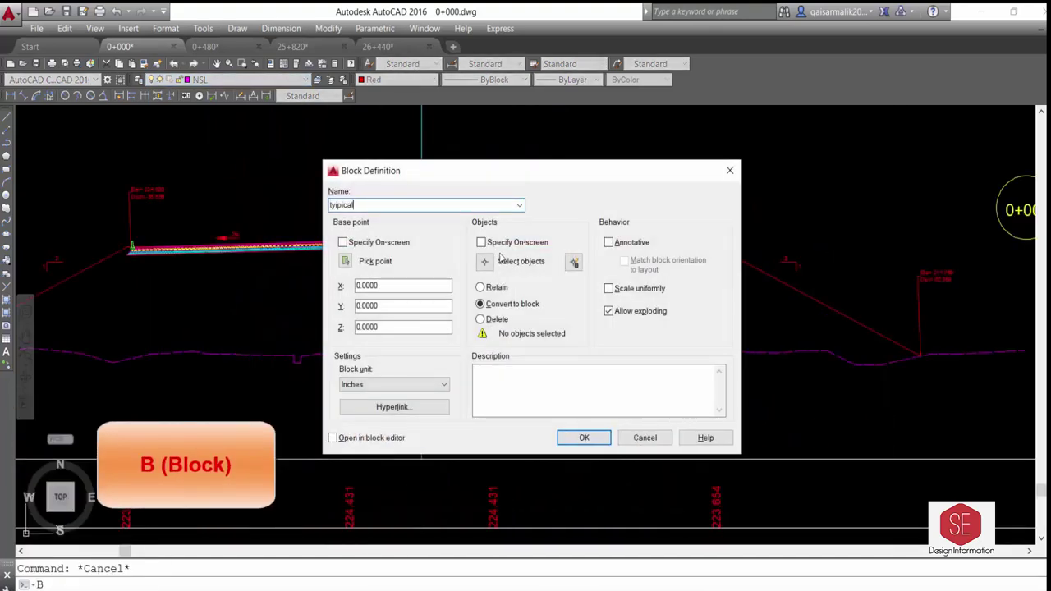
left_click(602, 438)
left_click(544, 327)
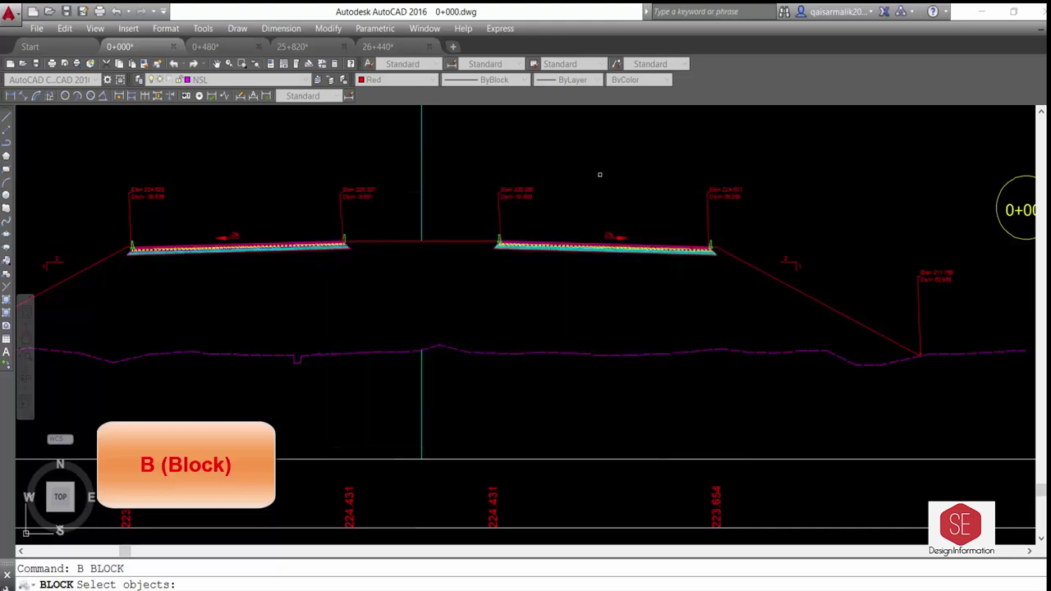
left_click_drag(337, 240, 234, 281)
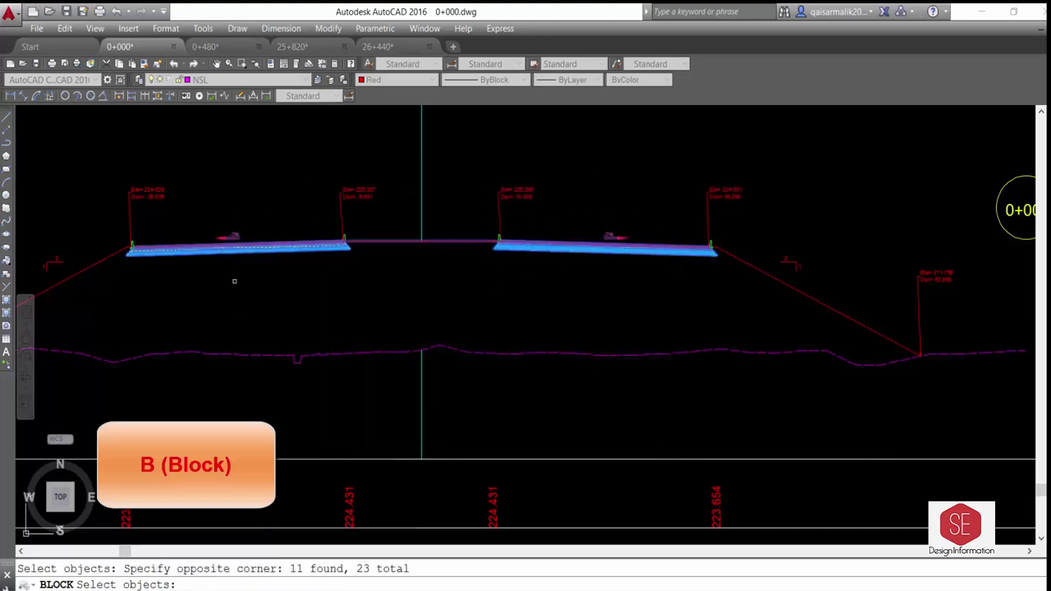
scroll(238, 252, "down", 2)
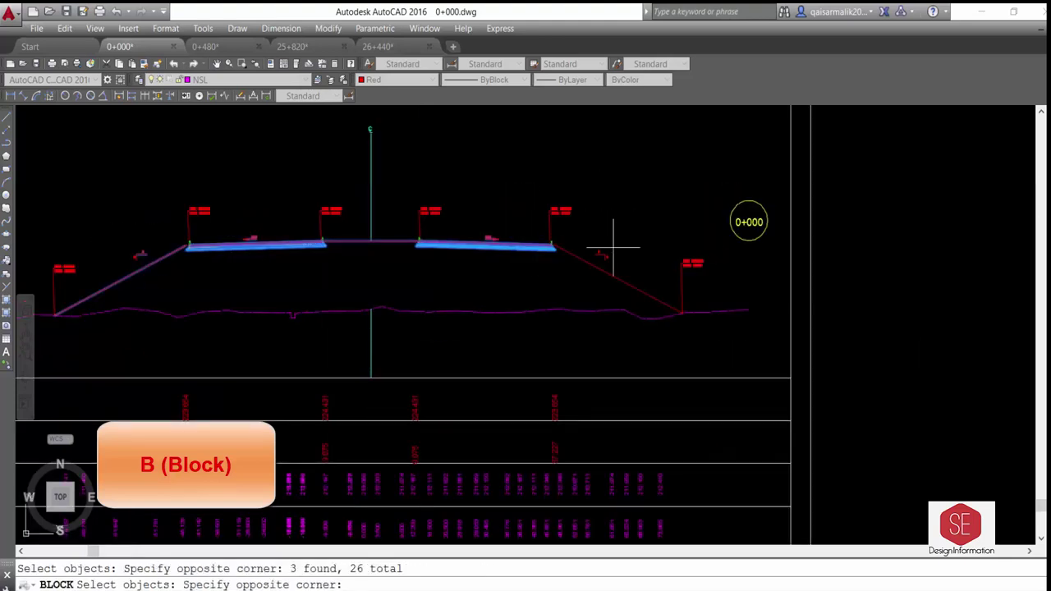
key("Return")
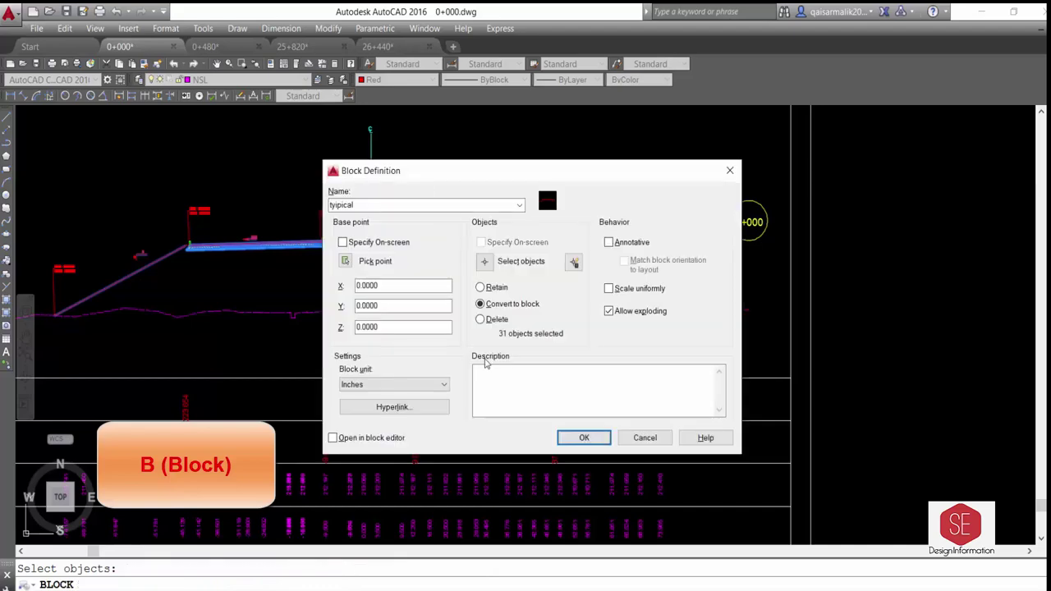
left_click(583, 438)
type("Co")
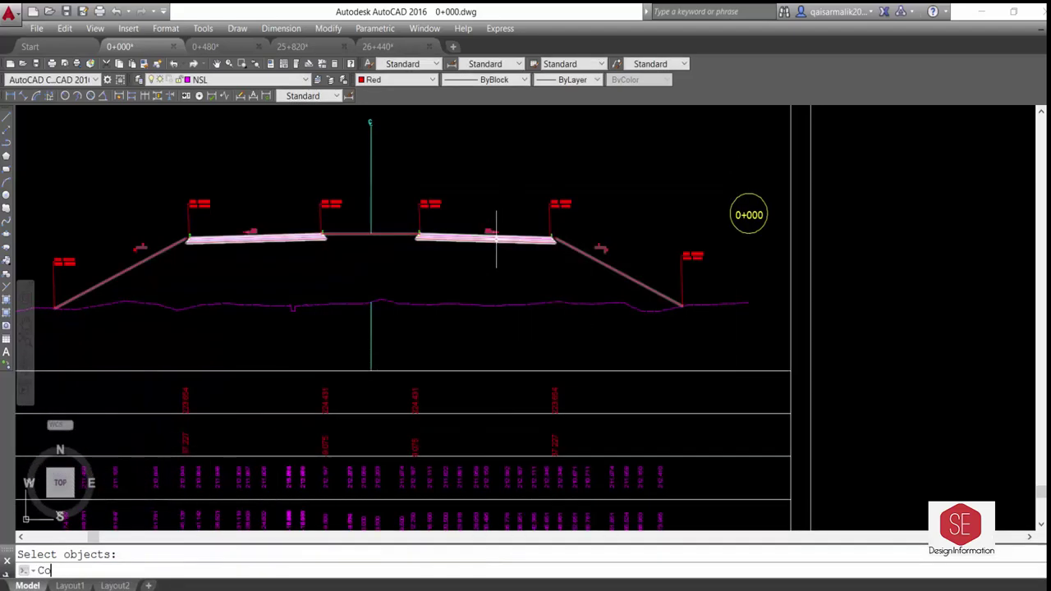
Start copying the typical block from a picked base point, then cancel.
key("Return")
left_click(496, 238)
key("Return")
left_click(544, 211)
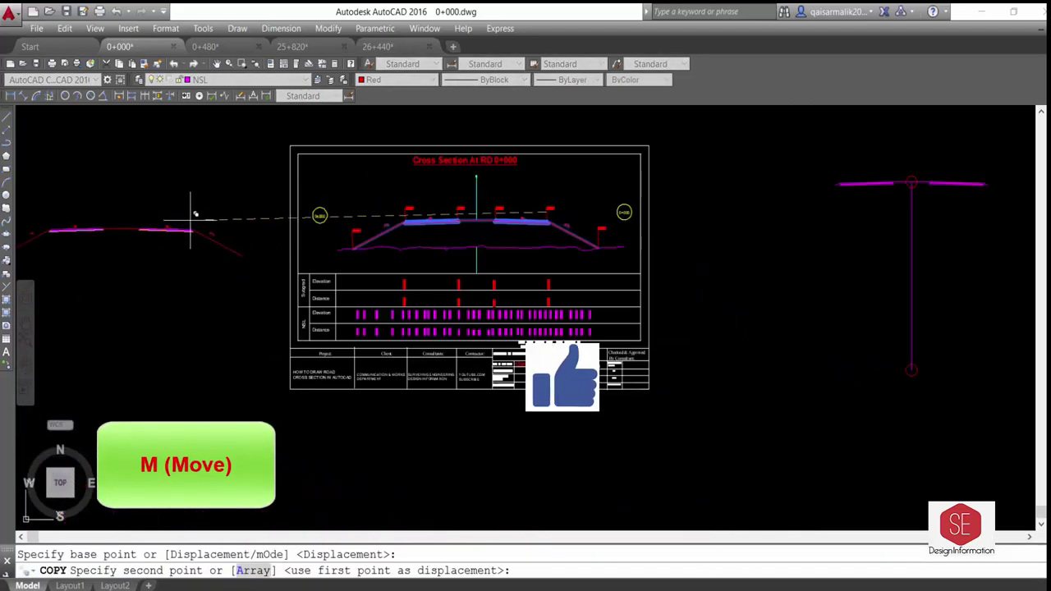
key("Escape")
Zoom to extents and save the drawing under the new name 0+020.
type("z")
key("Return")
type("e")
key("Return")
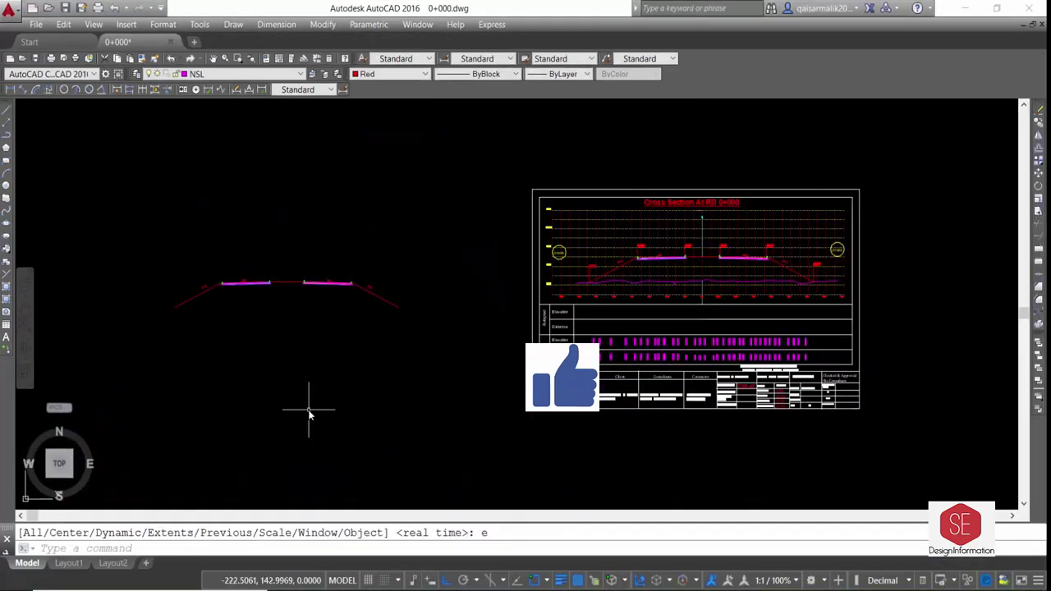
left_click(9, 10)
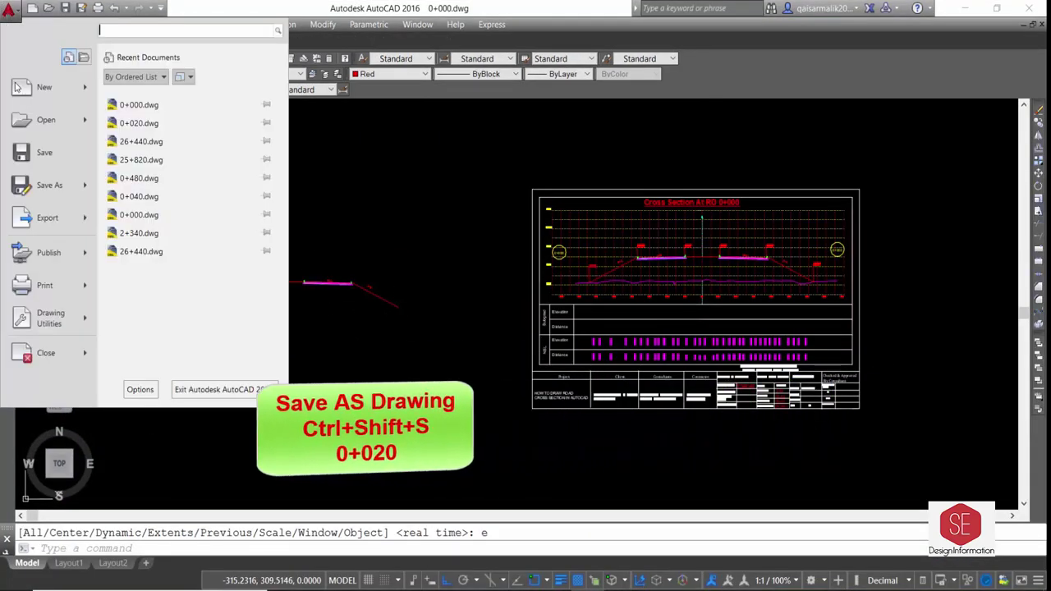
left_click(39, 189)
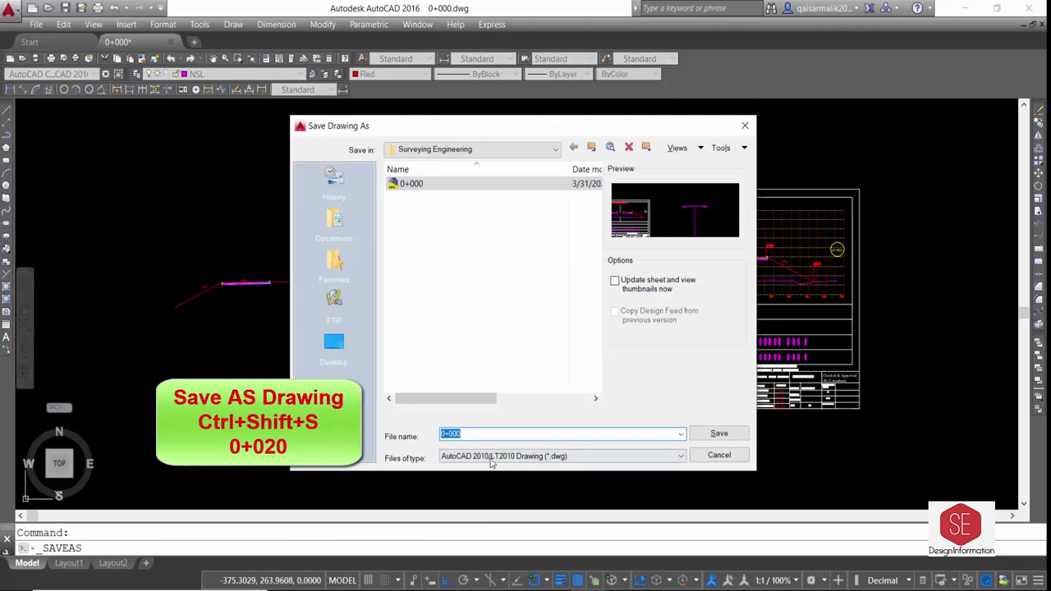
type("0+020")
key("Return")
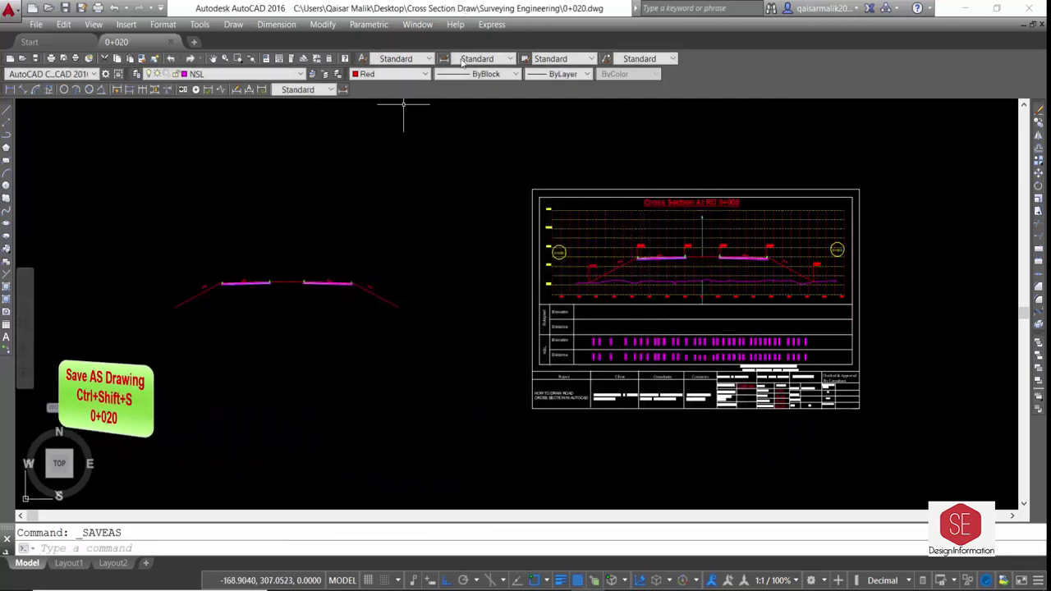
scroll(709, 198, "up", 4)
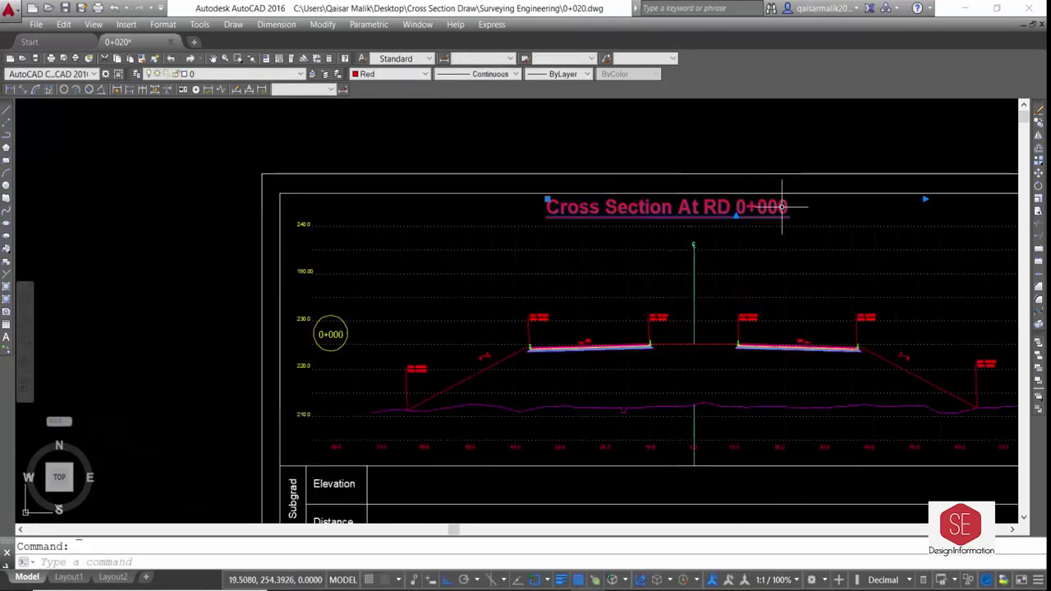
Change the sheet title to 'Cross Section At RD 0+020'.
double_click(778, 206)
type("2")
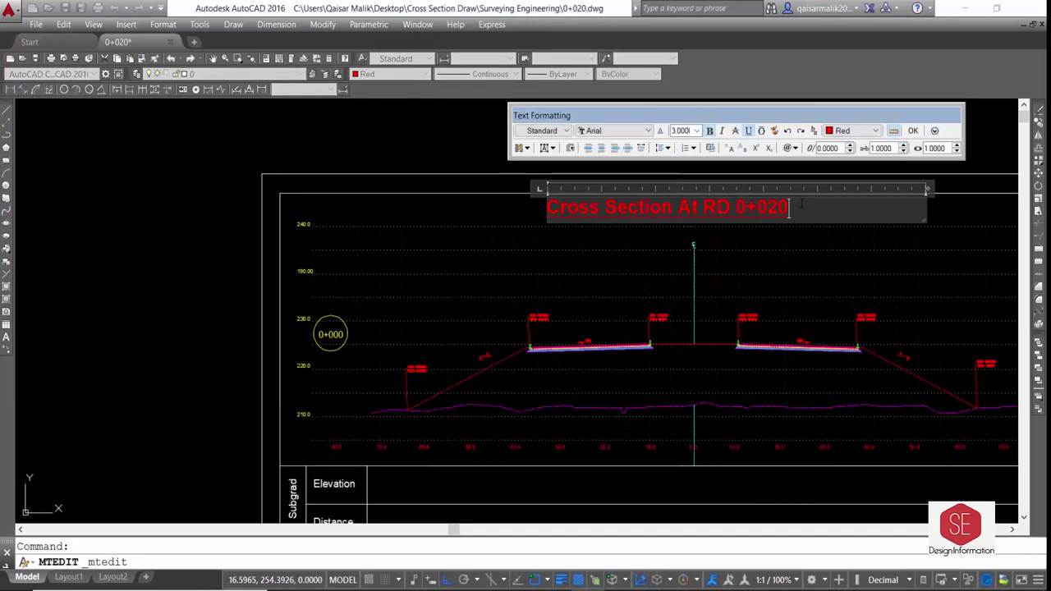
key("Return")
left_click(916, 129)
scroll(333, 397, "up", 3)
Relabel the left and right chainage circles from 0+000 to 0+020.
double_click(326, 310)
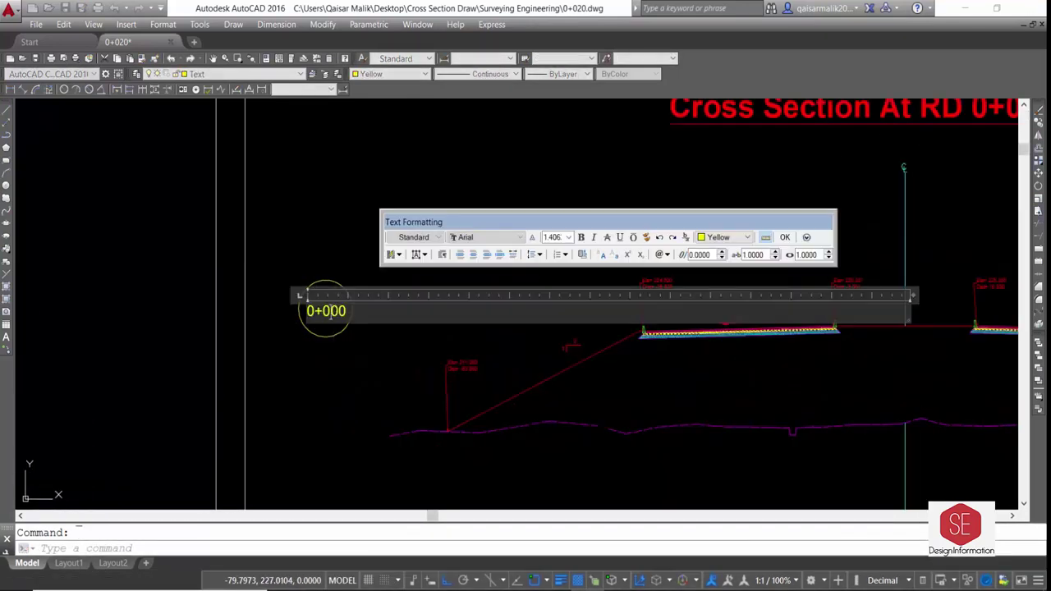
key("Return")
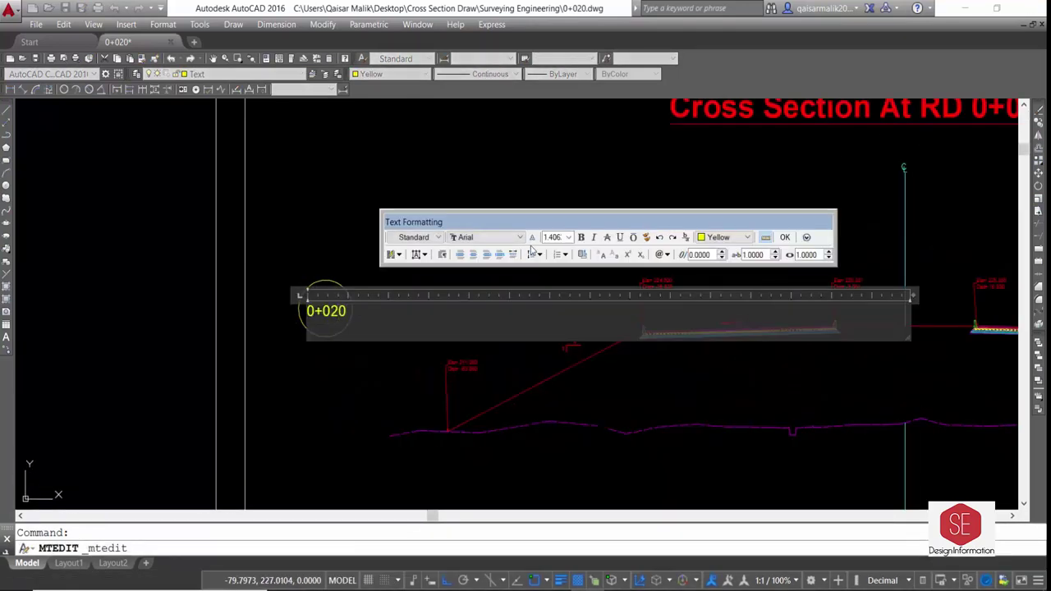
left_click(784, 237)
scroll(784, 239, "down", 5)
scroll(493, 312, "up", 4)
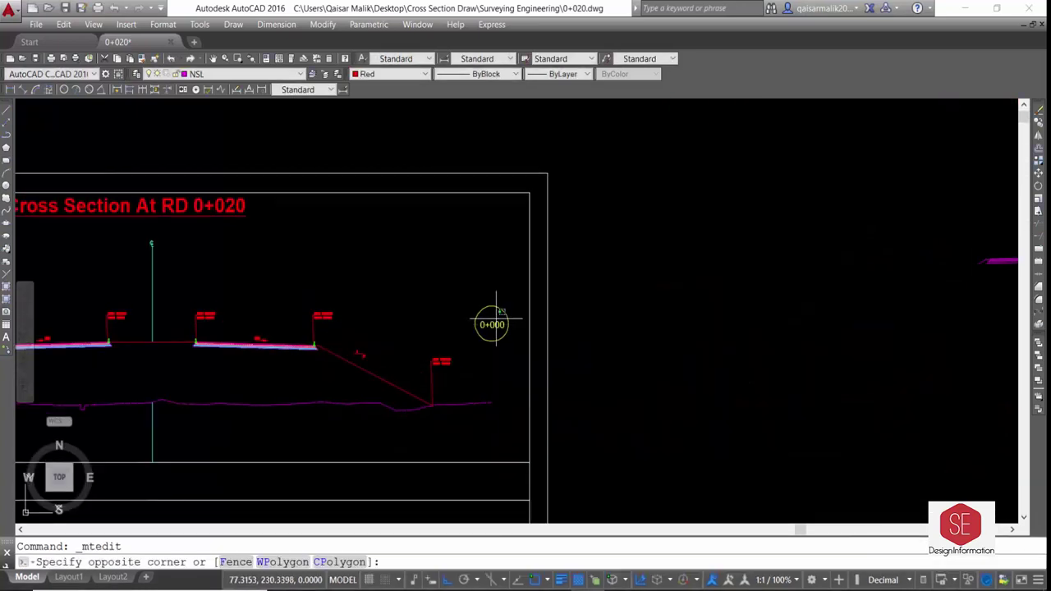
double_click(492, 325)
type("2")
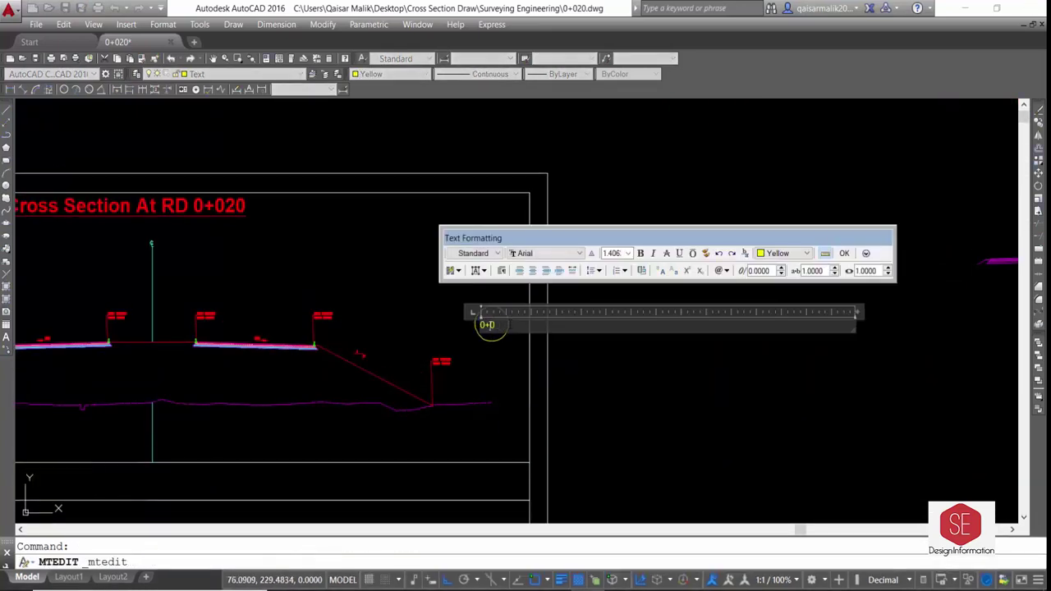
left_click(845, 253)
scroll(727, 301, "down", 5)
scroll(622, 238, "up", 5)
left_click(581, 280)
left_click(557, 304)
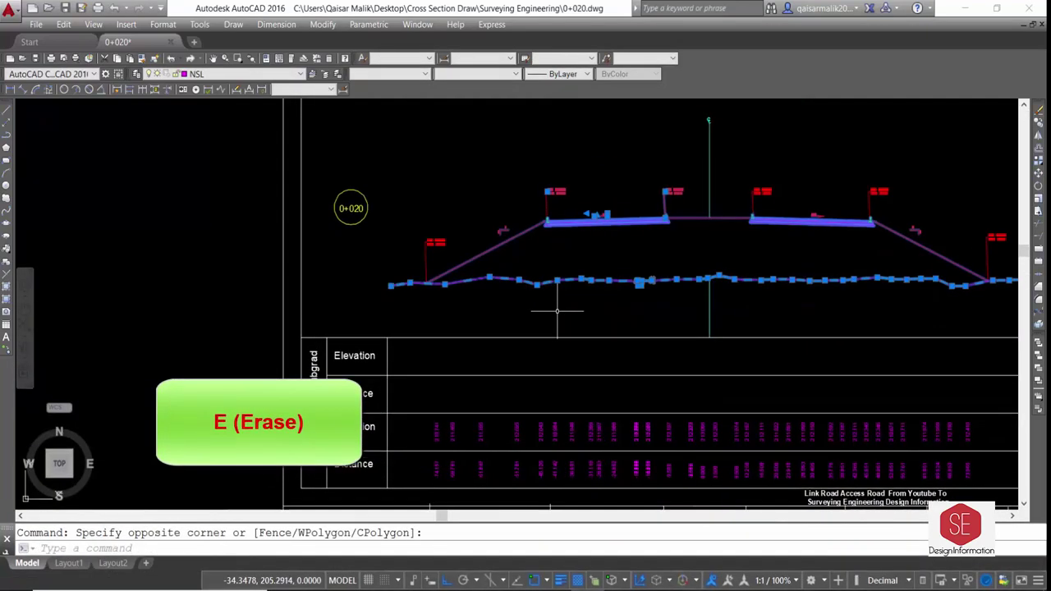
Erase the old ground line and the old road template objects.
left_click(558, 311)
type("e")
key("Return")
left_click(547, 178)
scroll(408, 300, "down", 5)
left_click(875, 207)
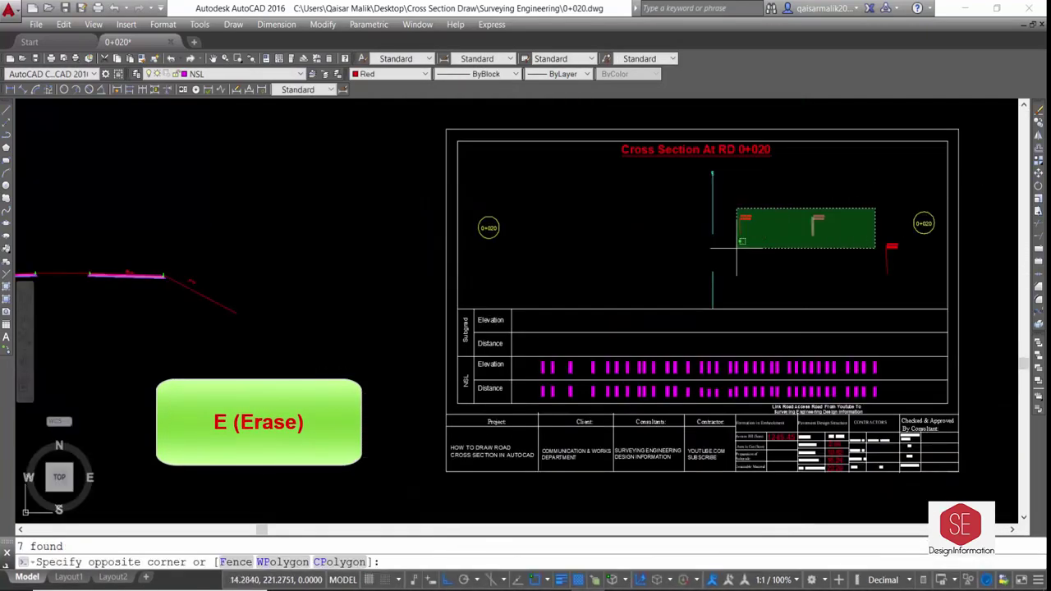
left_click(737, 247)
left_click(854, 215)
left_click(946, 286)
key("Return")
Erase the old NSL level values and the 1245.45 fill area value.
left_click(529, 349)
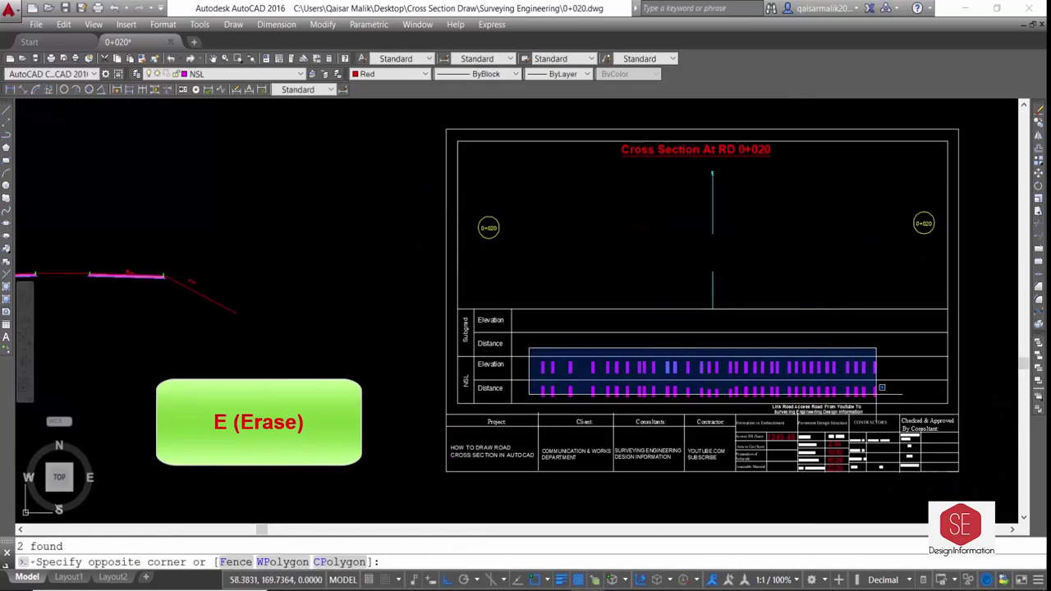
left_click(881, 388)
key("Return")
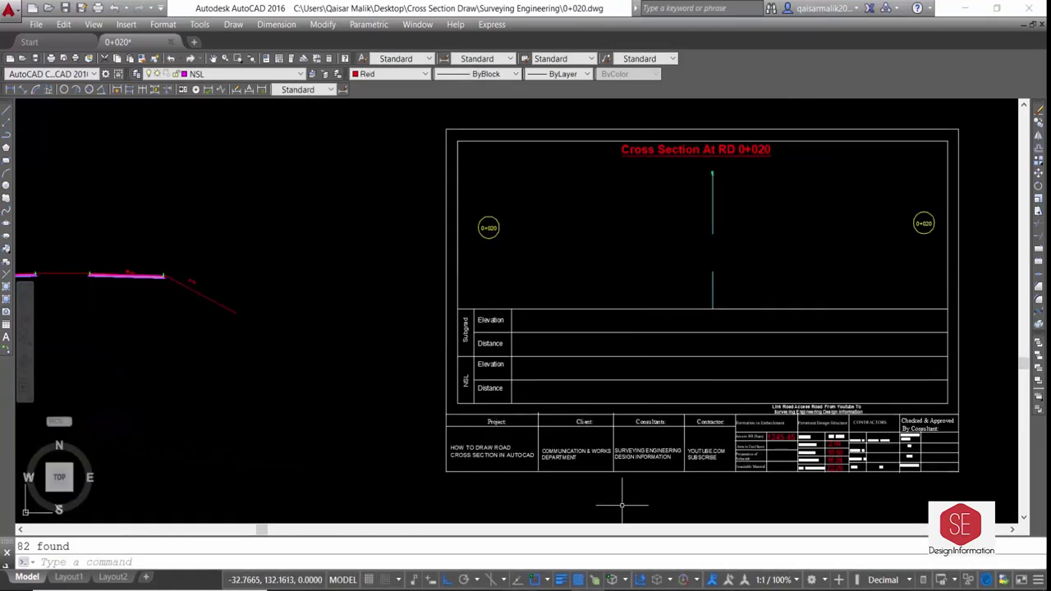
left_click(764, 495)
scroll(801, 439, "up", 6)
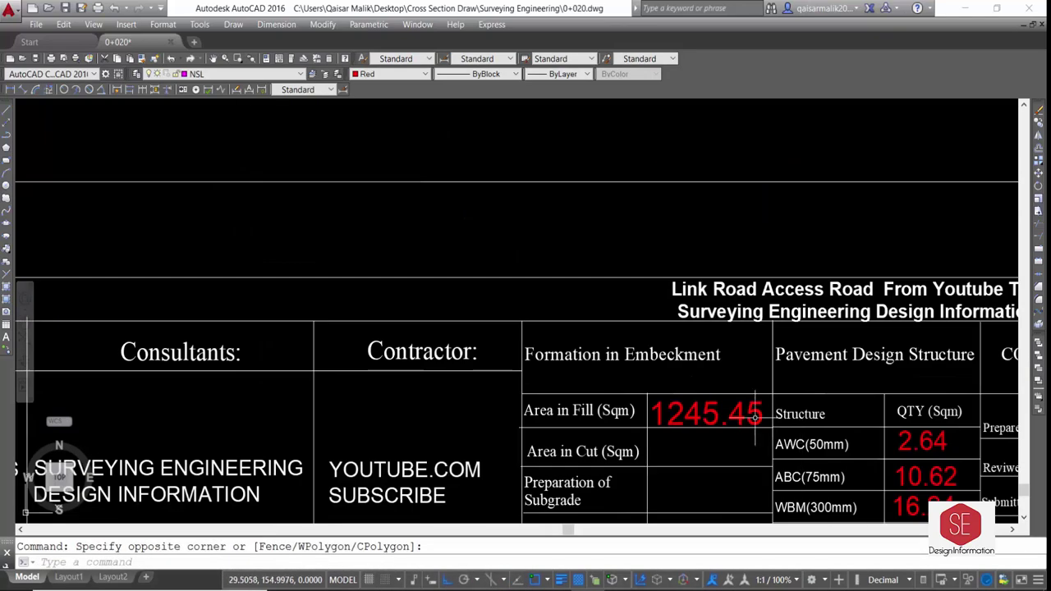
left_click(732, 408)
scroll(490, 260, "down", 2)
type("e")
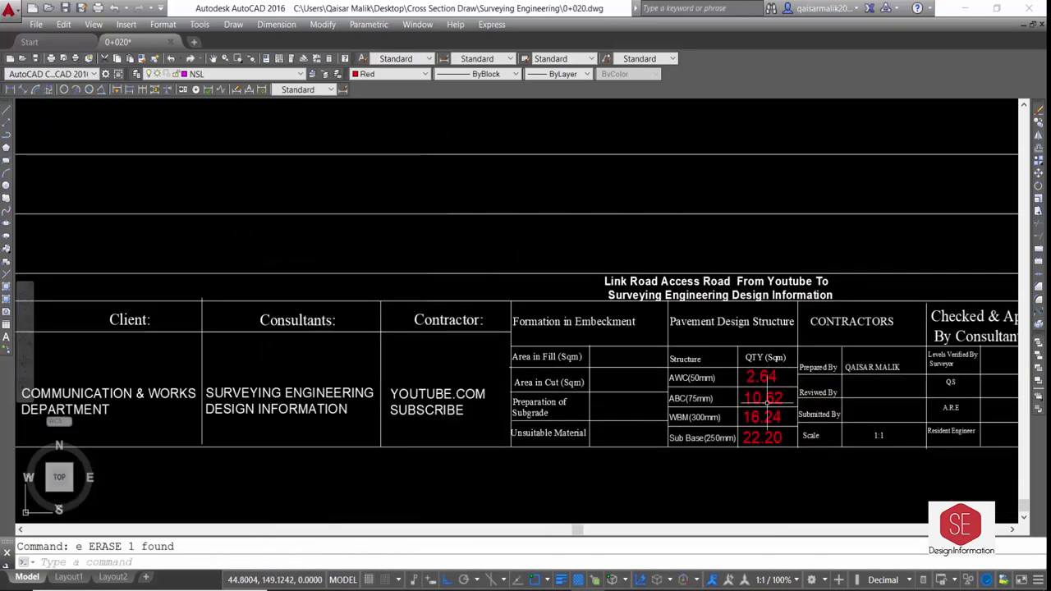
scroll(624, 368, "down", 2)
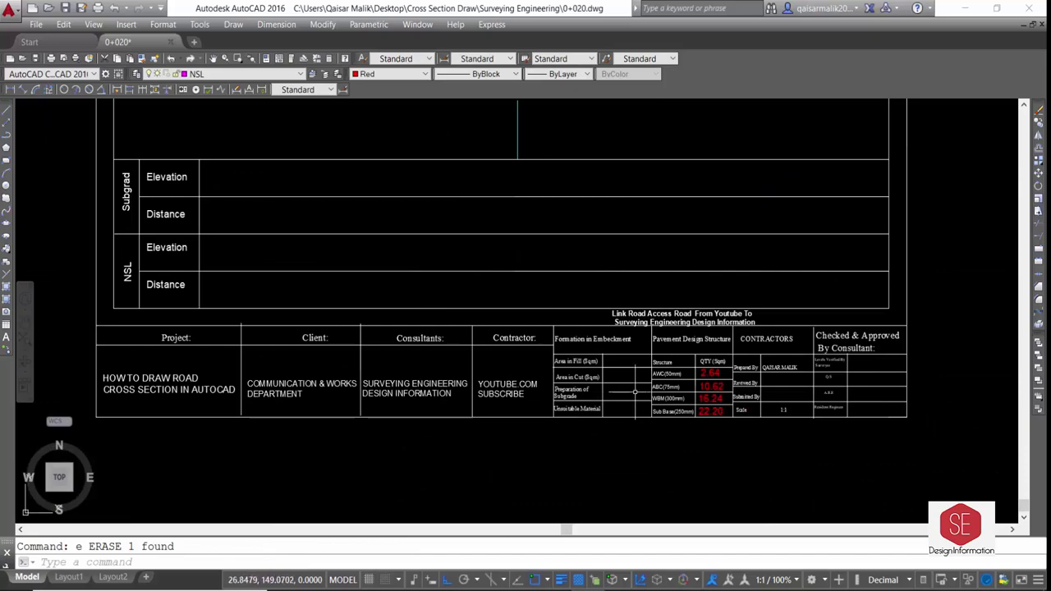
scroll(635, 392, "down", 2)
key("alt+Tab")
Copy the 0+020 plot coordinates from column F of the Excel NSL sheet.
left_click(429, 564)
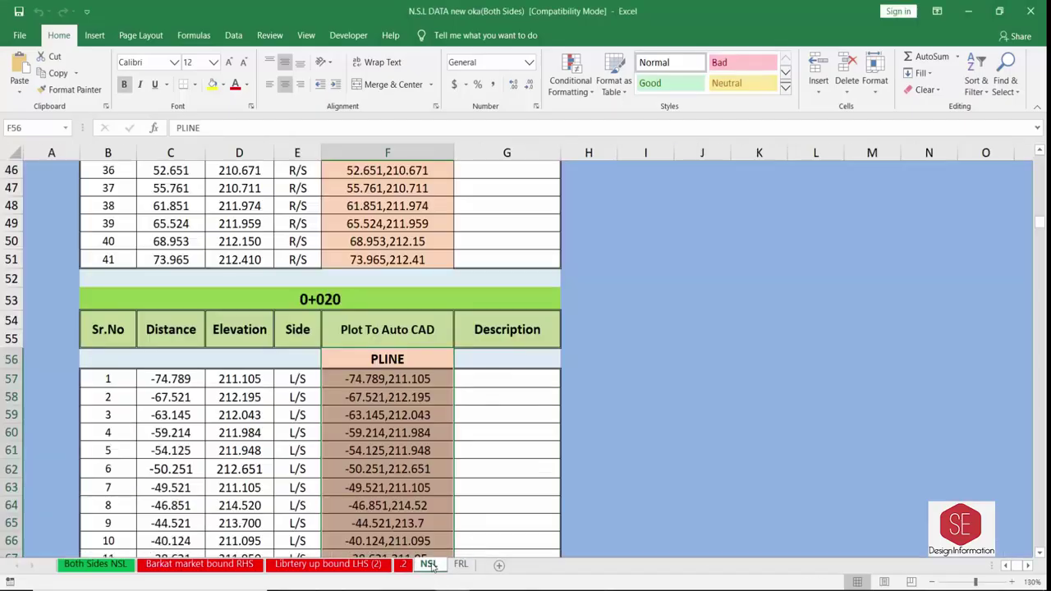
scroll(448, 291, "up", 5)
scroll(448, 291, "up", 8)
scroll(371, 263, "up", 1)
scroll(372, 263, "down", 12)
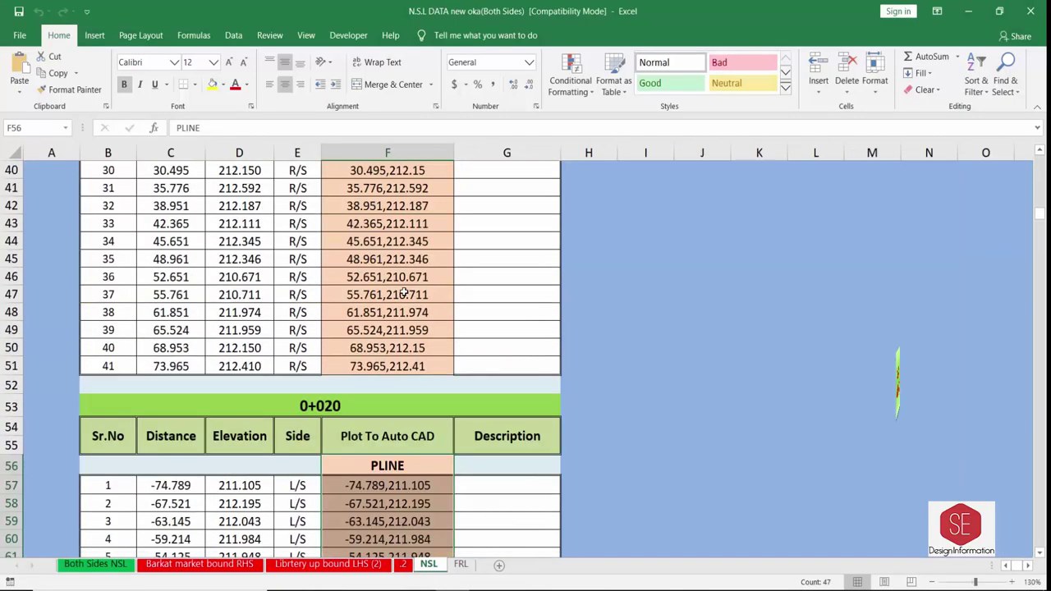
left_click_drag(388, 460, 460, 546)
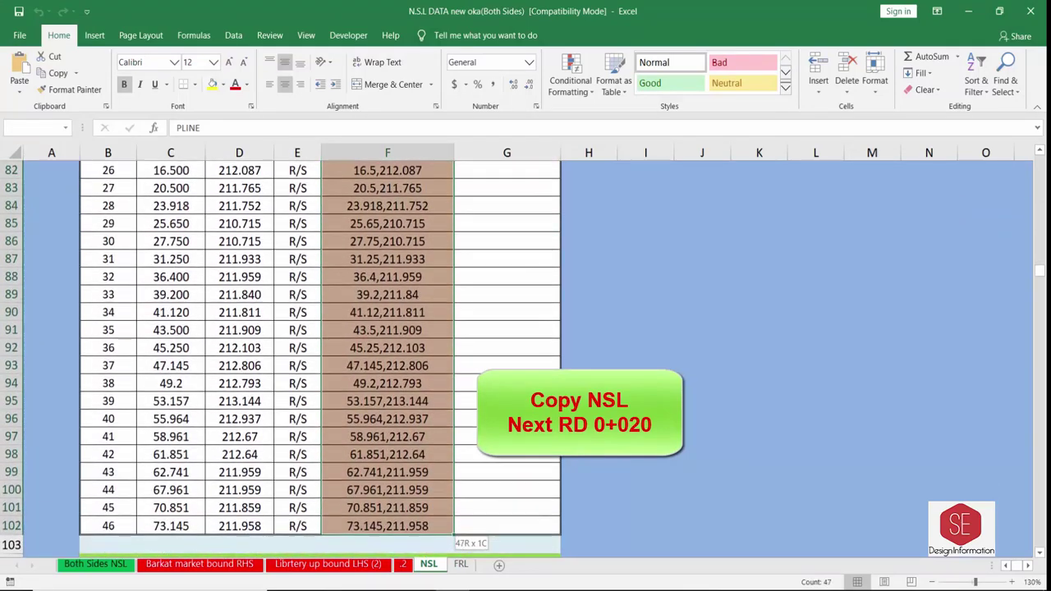
right_click(381, 525)
left_click(410, 207)
scroll(411, 207, "up", 11)
scroll(411, 207, "up", 1)
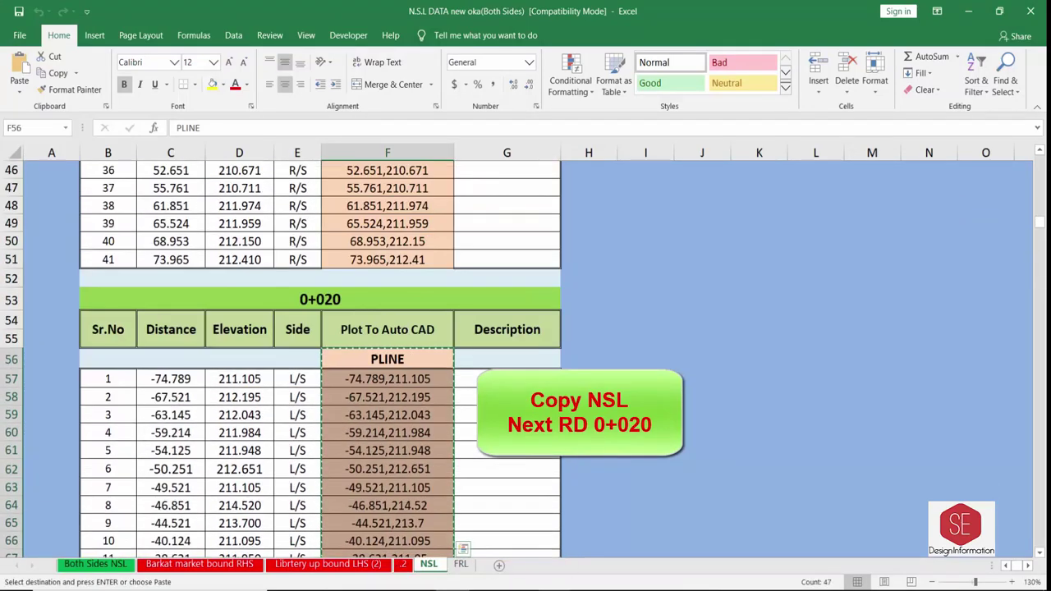
Make NSL the current layer and paste the coordinates to draw the ground polyline.
key("alt+Tab")
left_click(247, 74)
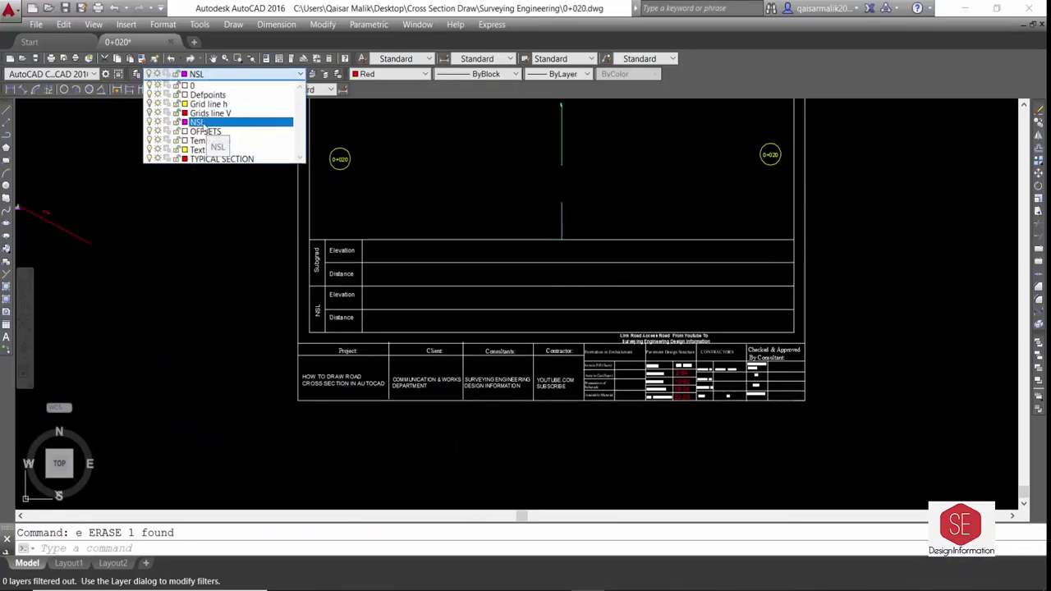
left_click(197, 122)
right_click(200, 546)
left_click(244, 498)
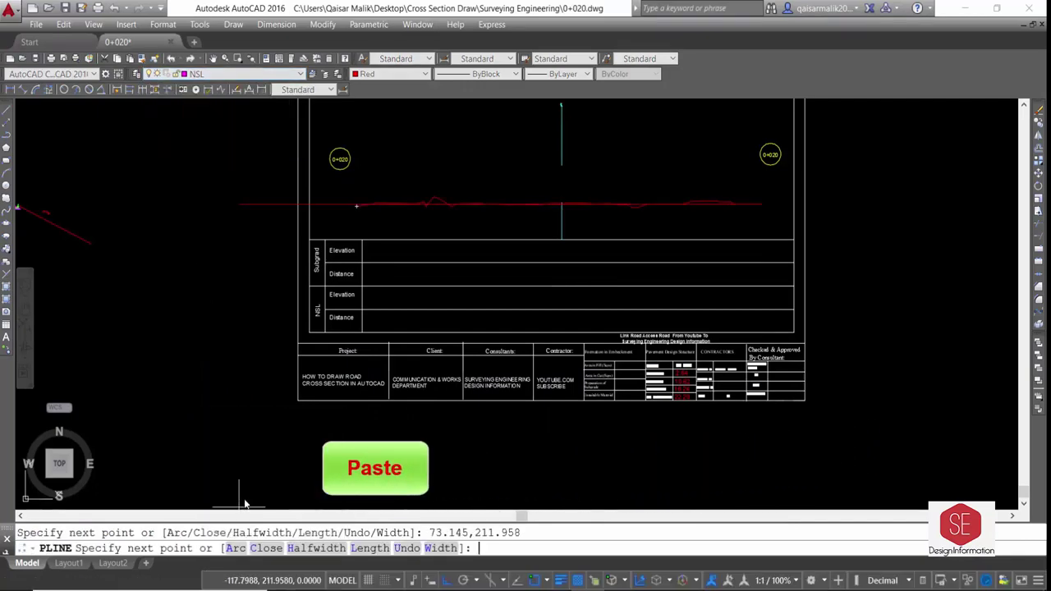
key("Escape")
Set the new ground line's colour to ByLayer, keeping its linetype ByBlock.
left_click(476, 59)
scroll(452, 170, "up", 2)
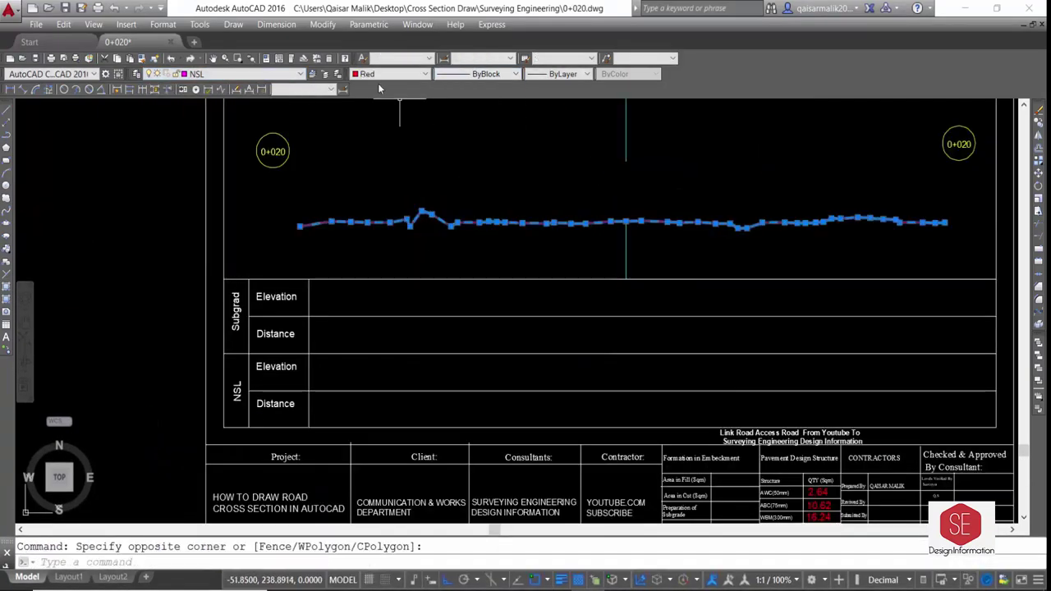
left_click(390, 74)
left_click(377, 86)
key("Escape")
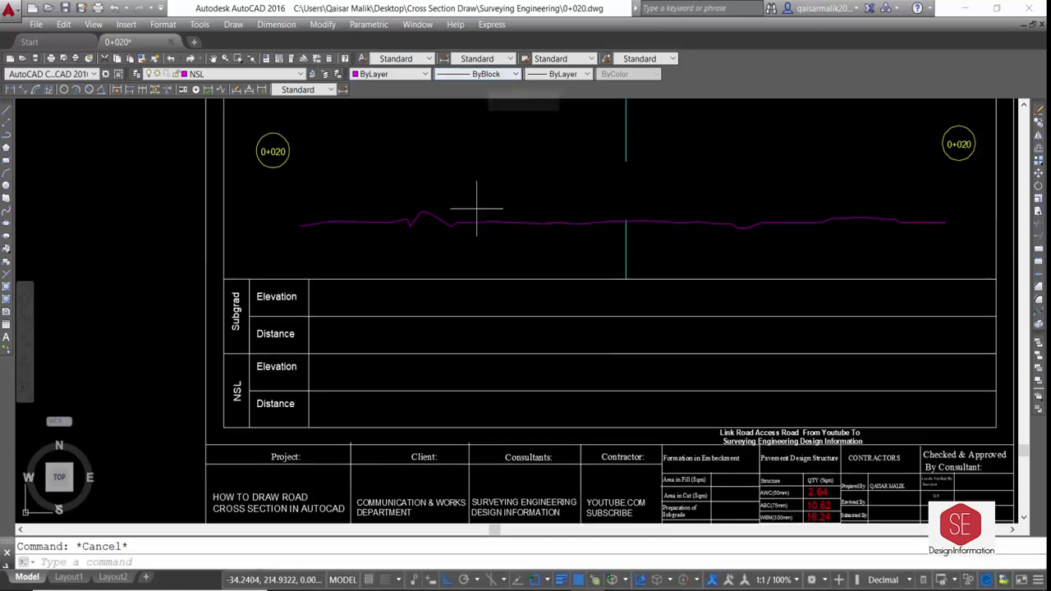
left_click(476, 214)
left_click(477, 94)
key("Escape")
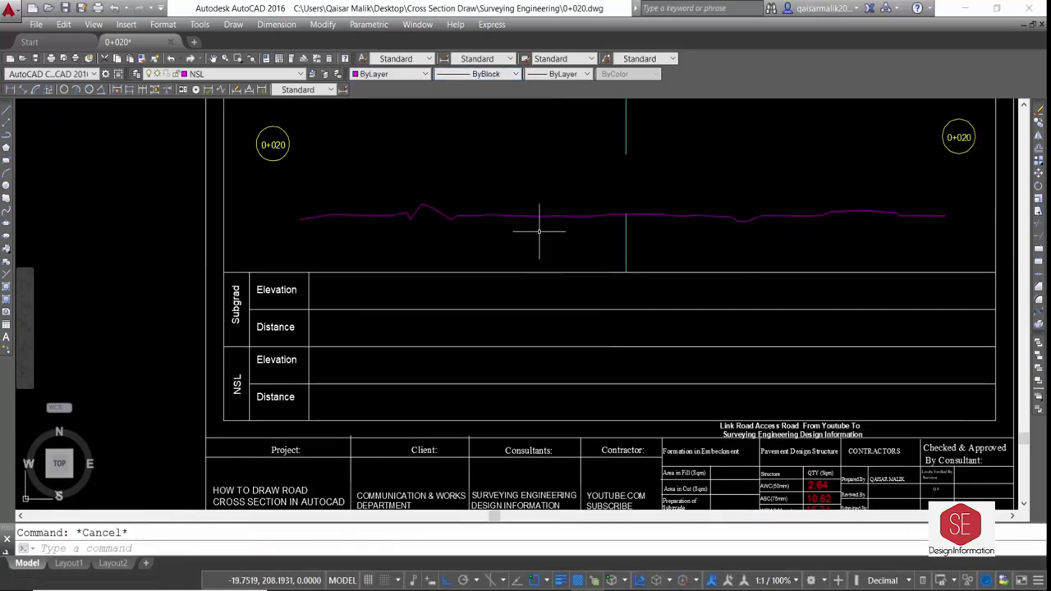
scroll(582, 265, "down", 3)
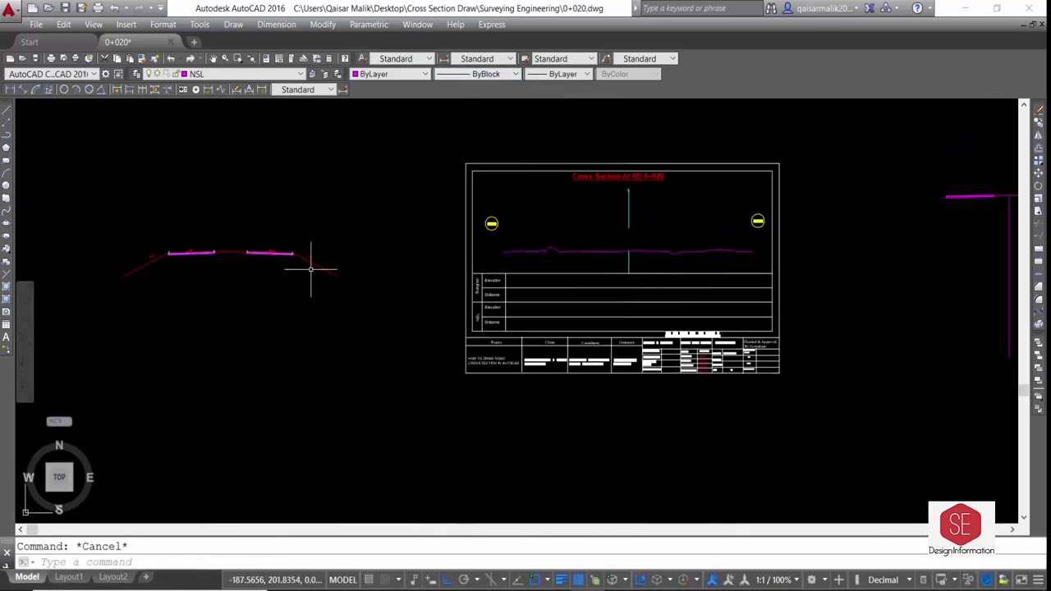
key("alt+Tab")
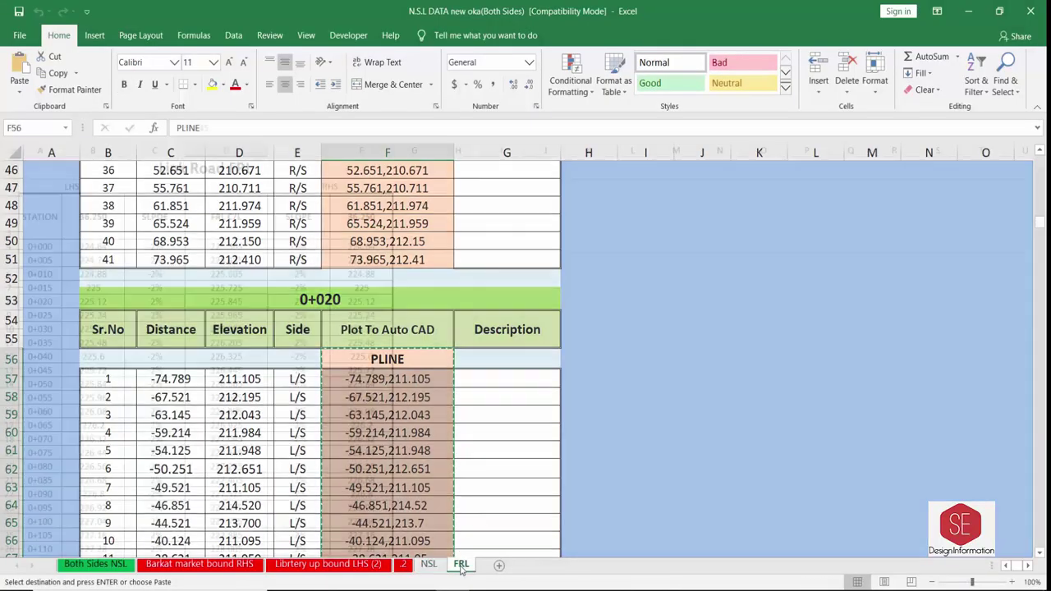
Look up the 0+020 centreline FRL value on Excel's FRL sheet.
left_click(460, 565)
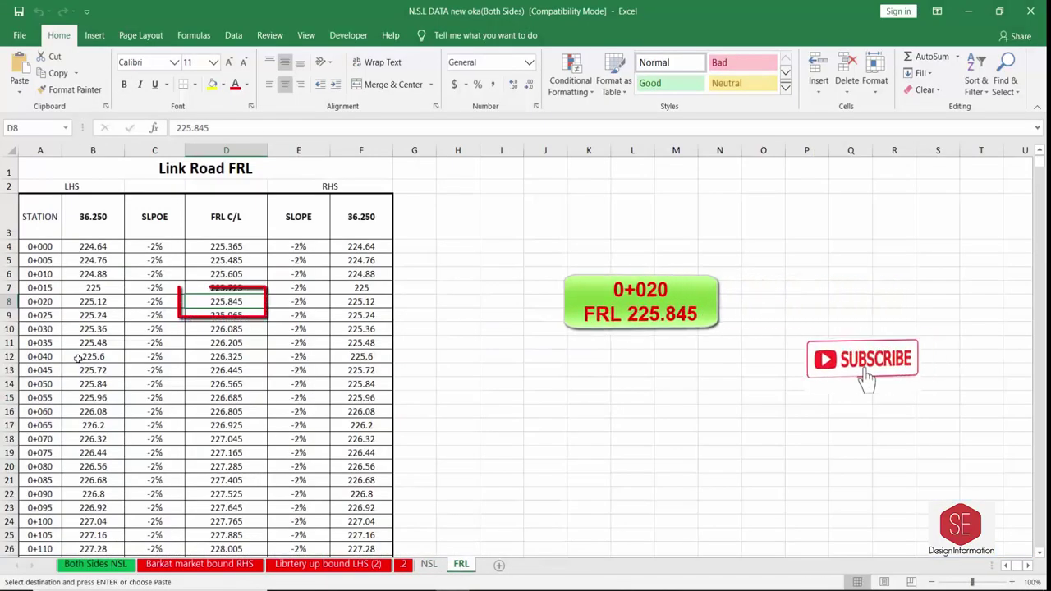
left_click(58, 302)
left_click(206, 303)
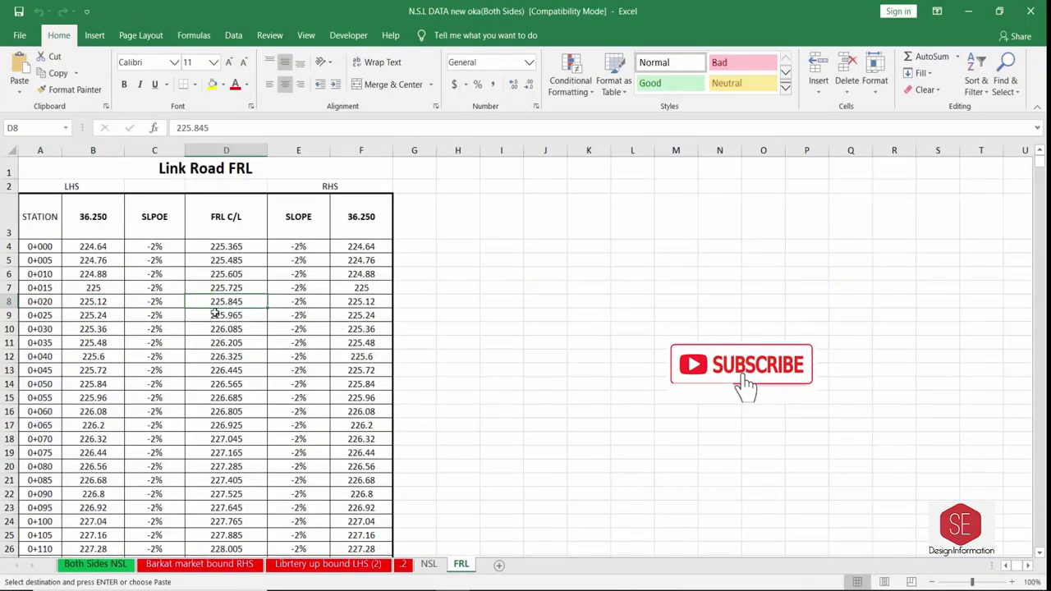
key("alt+Tab")
Copy the template block from its centre point to 0,225.845.
type("co")
key("Return")
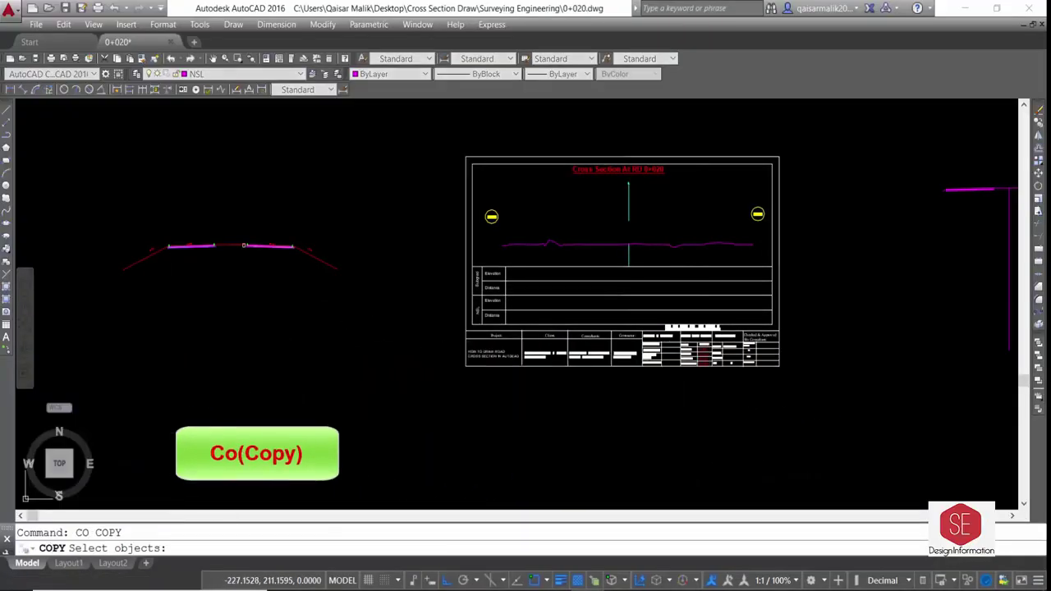
scroll(233, 244, "up", 4)
left_click(235, 244)
key("Return")
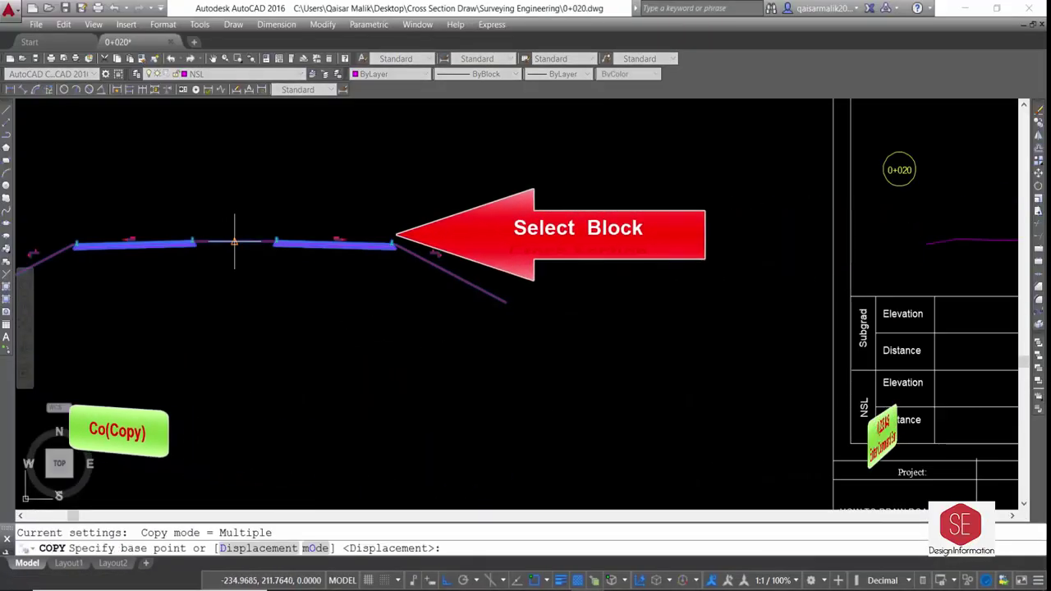
left_click(234, 236)
scroll(321, 197, "down", 3)
scroll(330, 189, "down", 1)
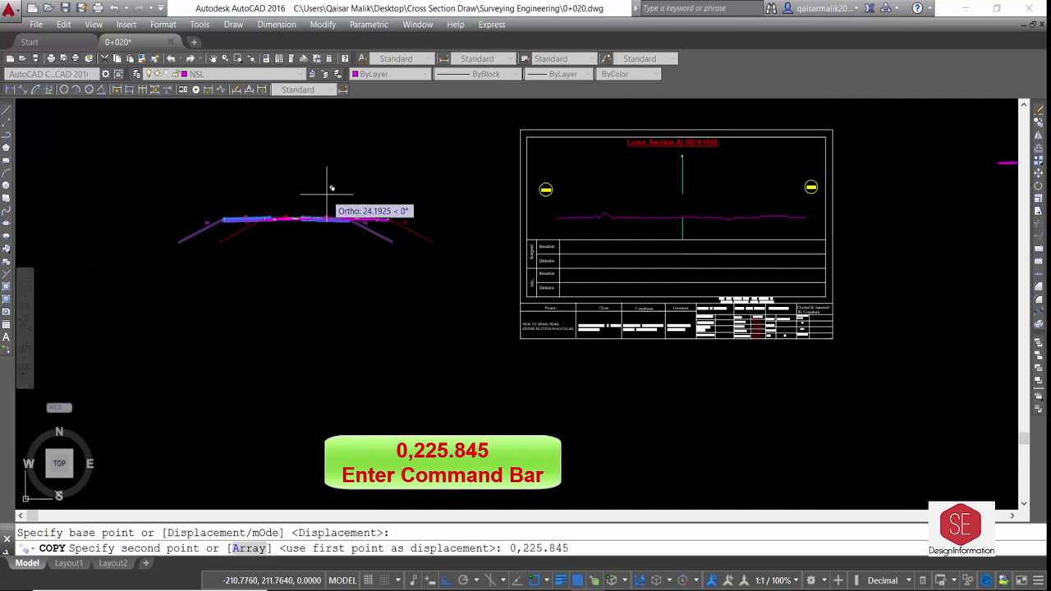
key("Return")
key("Escape")
scroll(645, 230, "up", 3)
scroll(360, 261, "up", 3)
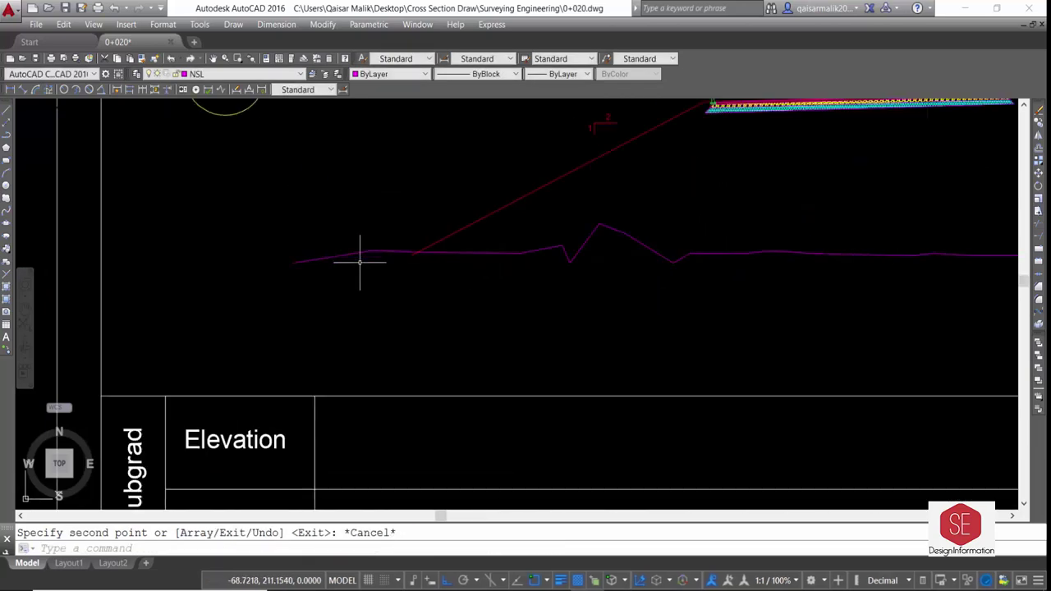
scroll(452, 277, "up", 1)
scroll(399, 263, "down", 3)
scroll(399, 263, "down", 3)
Explode the road template into individual lines.
key("Escape")
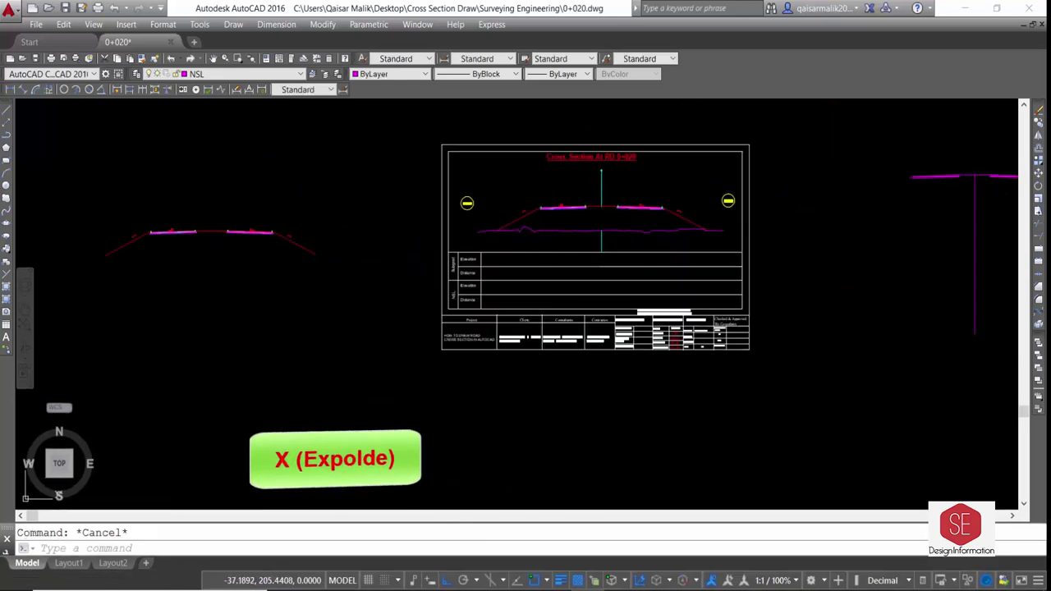
type("x")
key("Return")
scroll(546, 224, "up", 5)
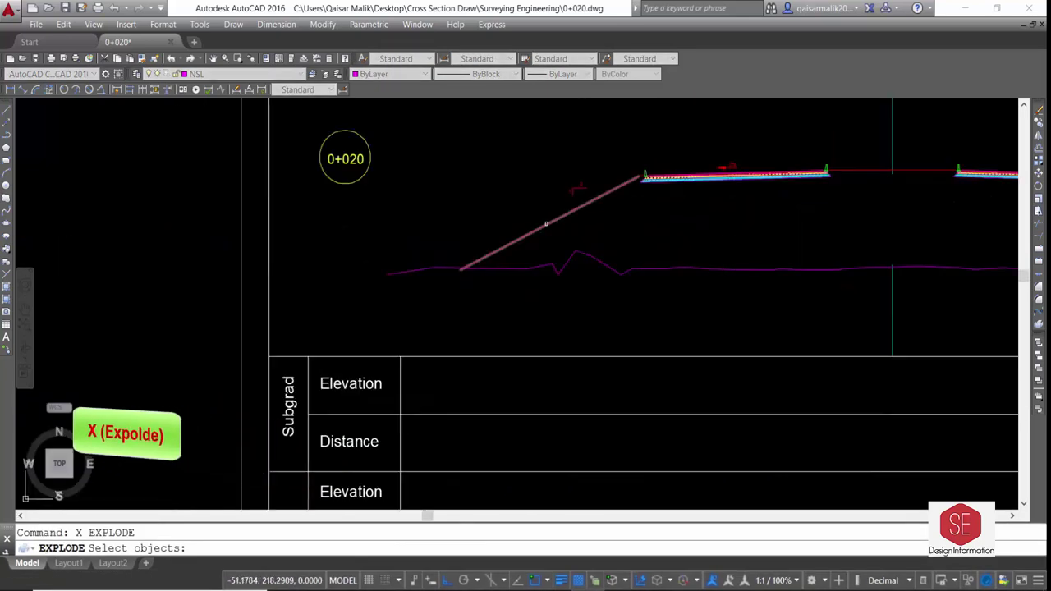
key("Return")
Trim the template's side slopes at the NSL ground line.
type("tr")
key("Return")
scroll(459, 280, "up", 3)
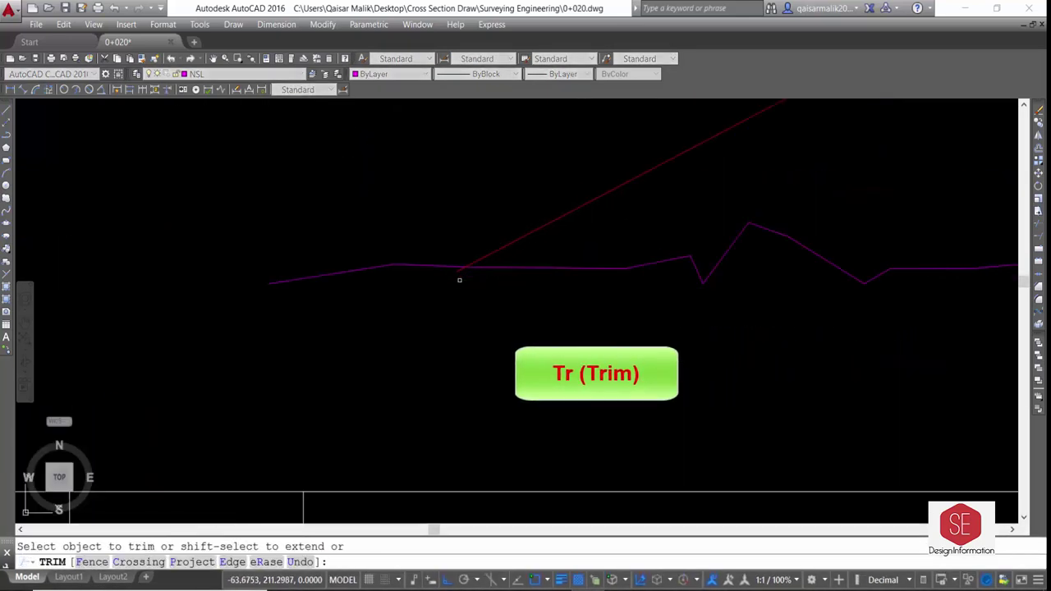
scroll(459, 280, "up", 2)
scroll(179, 284, "down", 10)
scroll(756, 212, "up", 10)
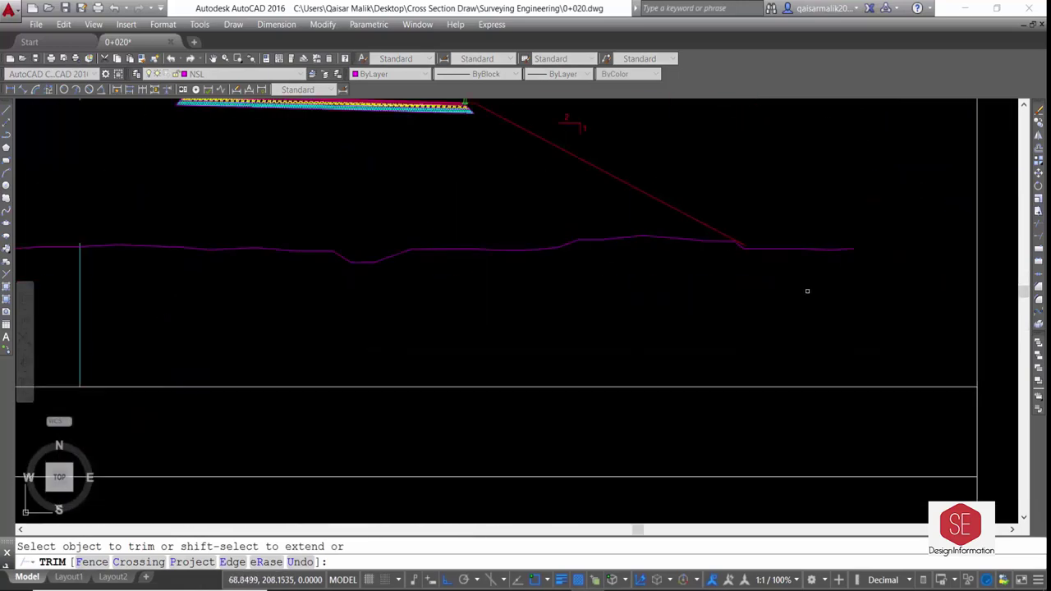
key("Escape")
Extend the side slopes down to the 0+020 NSL ground line and zoom to extents.
type("ex")
key("Return")
left_click(743, 197)
middle_click(668, 315)
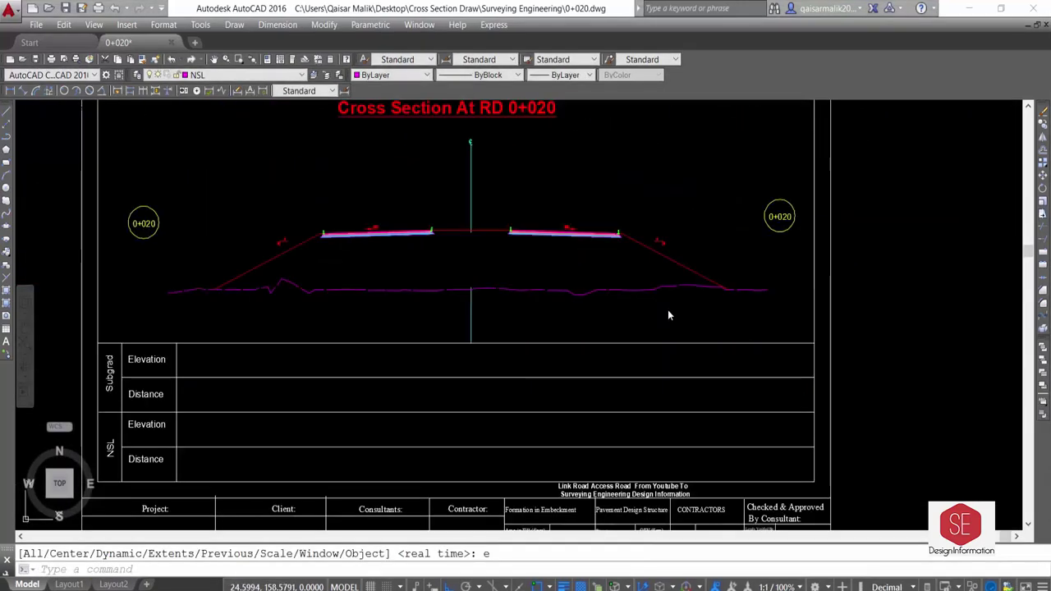
type("XYZ")
key("Return")
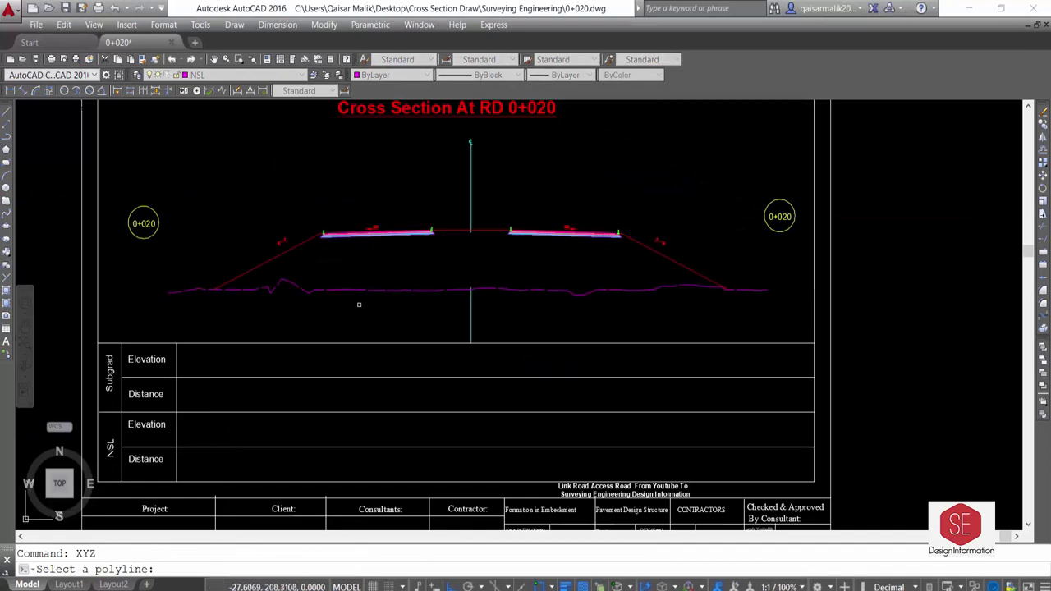
Fill the NSL Elevation and Distance rows from the ground-line polyline using the table's Y base point.
left_click(174, 467)
left_click(376, 391)
type("x")
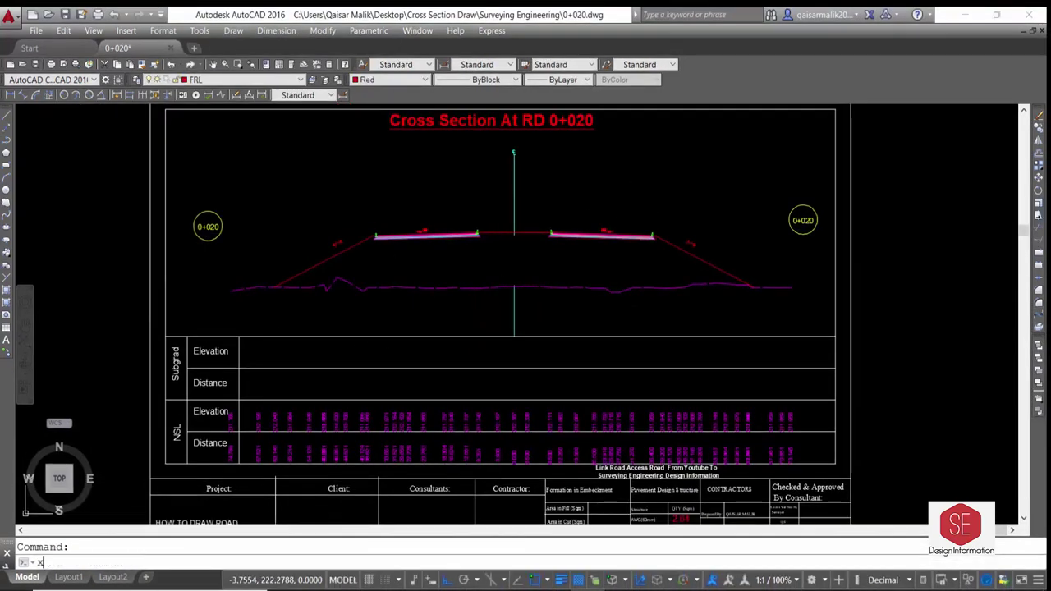
key("Return")
scroll(395, 183, "up", 5)
scroll(395, 183, "up", 3)
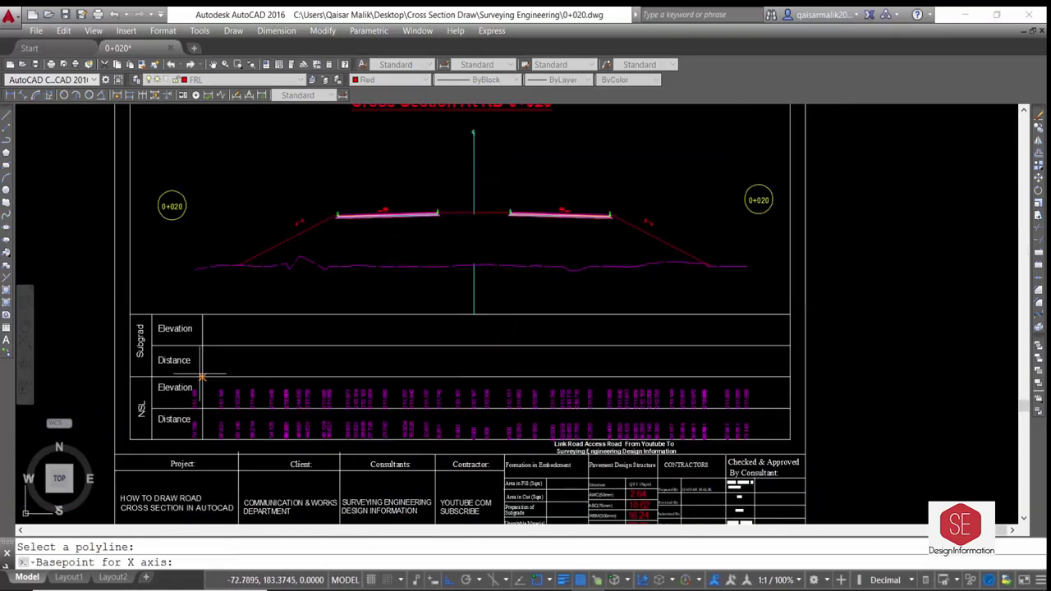
scroll(558, 238, "down", 5)
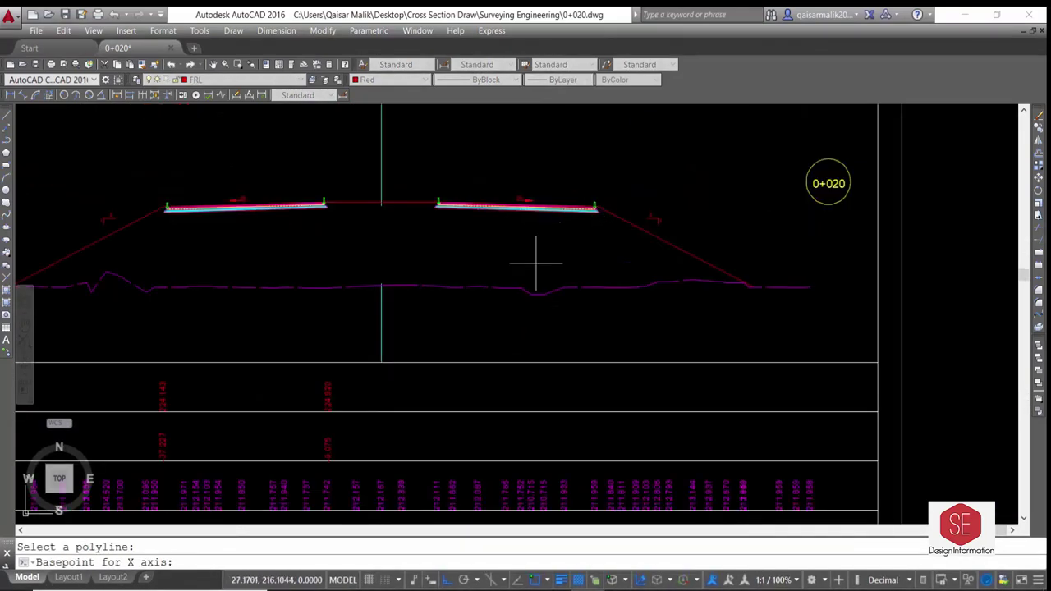
scroll(430, 301, "up", 3)
Set the X base point in the table to complete the level labels.
left_click(429, 300)
scroll(507, 268, "down", 1)
key("Escape")
scroll(507, 267, "down", 3)
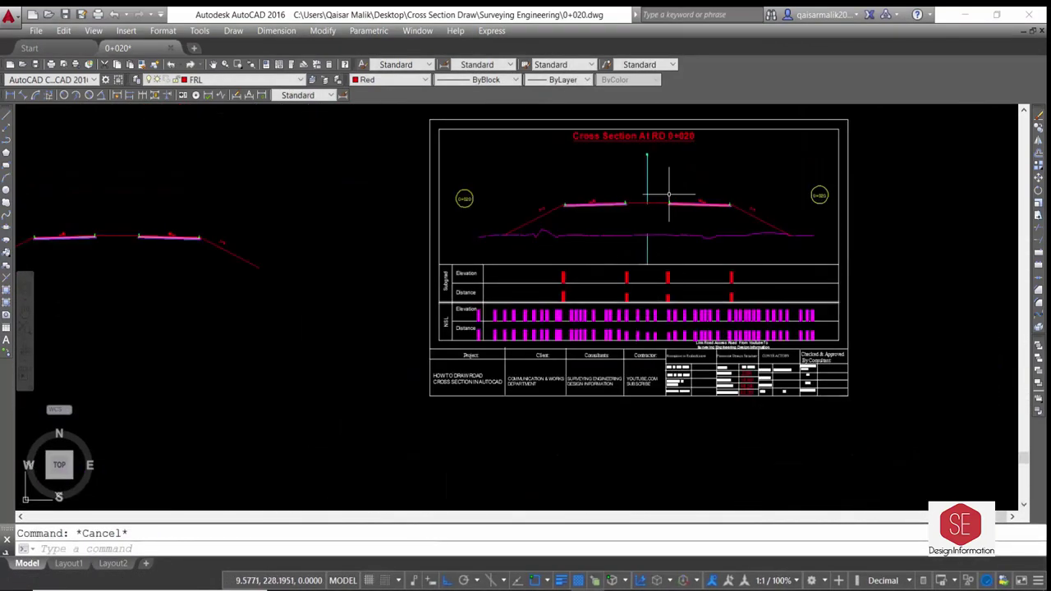
scroll(614, 188, "up", 3)
type("CD")
key("Return")
scroll(512, 331, "up", 4)
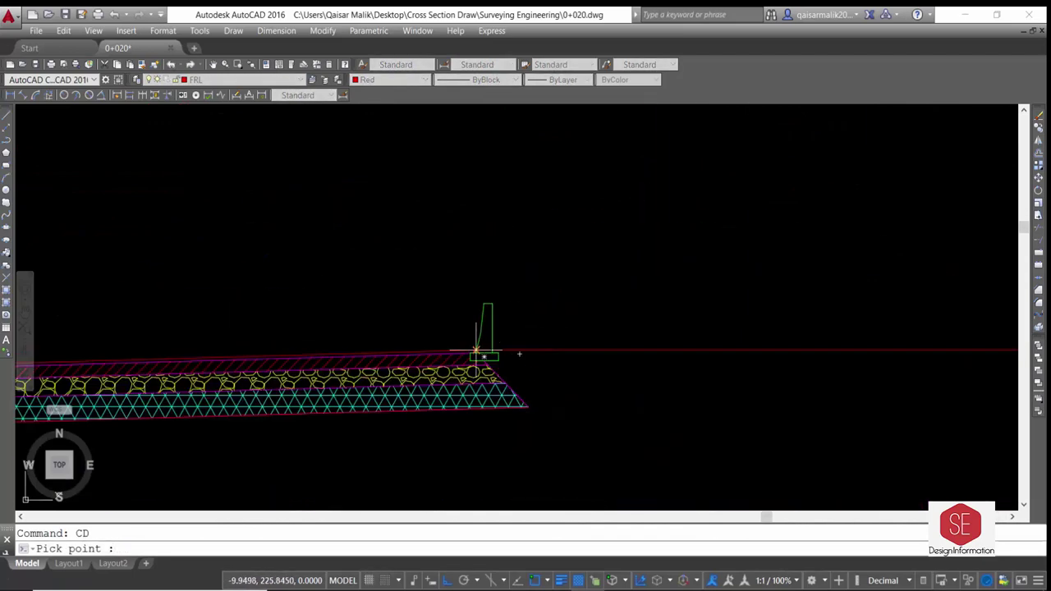
Label the pavement edge points with elevation and distance, e.g. Ele= 225.845, Dist= 10.000.
left_click(519, 354)
scroll(519, 354, "down", 5)
left_click(481, 220)
key("Return")
scroll(657, 329, "up", 5)
left_click(616, 327)
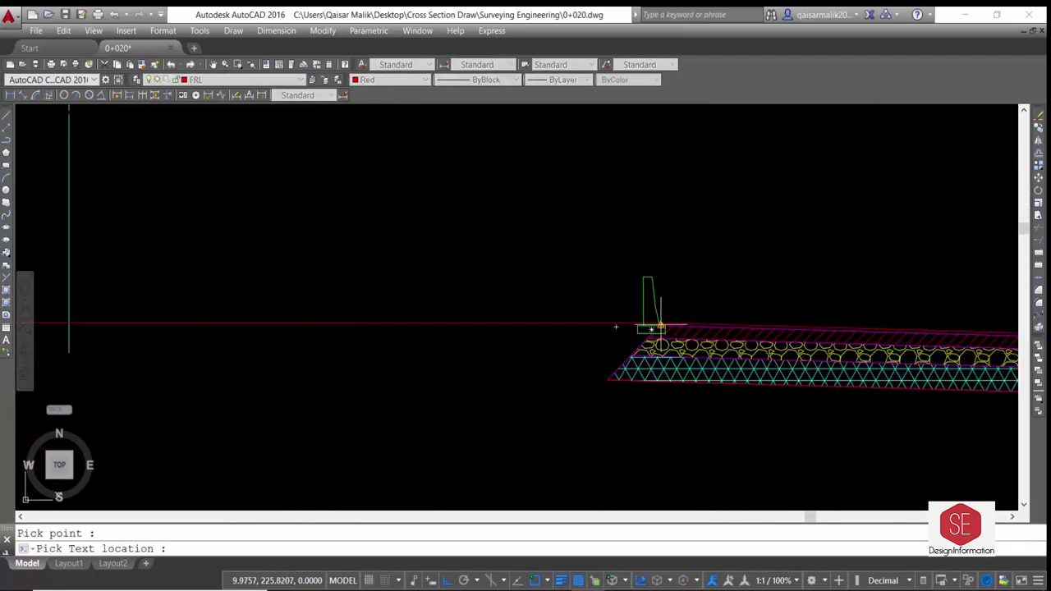
scroll(616, 327, "down", 3)
left_click(661, 253)
scroll(665, 328, "down", 3)
key("Return")
scroll(703, 300, "up", 4)
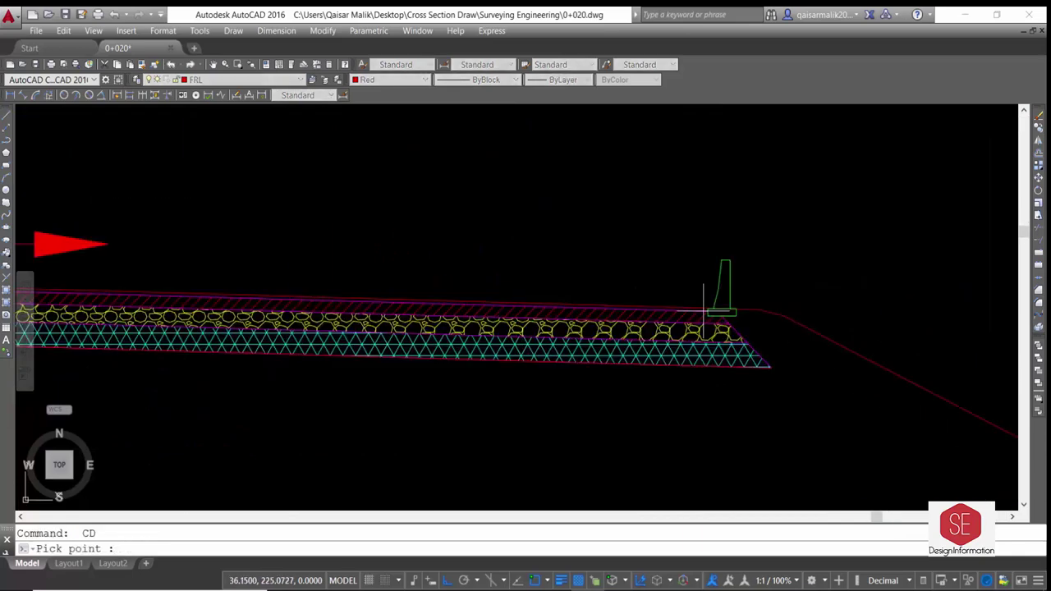
Add elevation-distance labels at the right and left outer road edges.
left_click(698, 303)
scroll(714, 205, "down", 2)
left_click(715, 164)
scroll(575, 238, "down", 3)
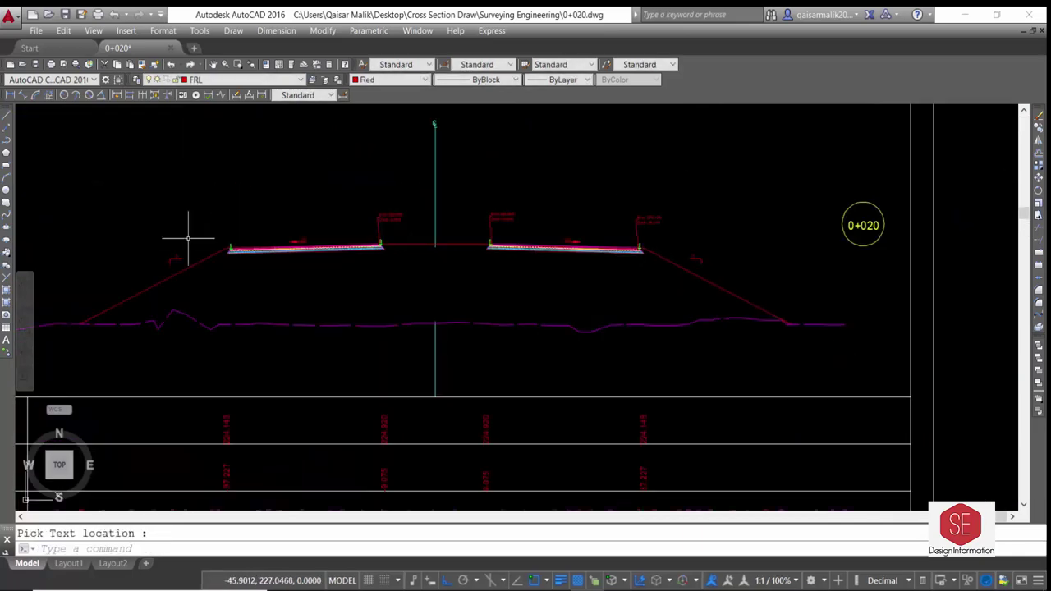
key("Return")
scroll(188, 235, "up", 5)
scroll(174, 234, "down", 1)
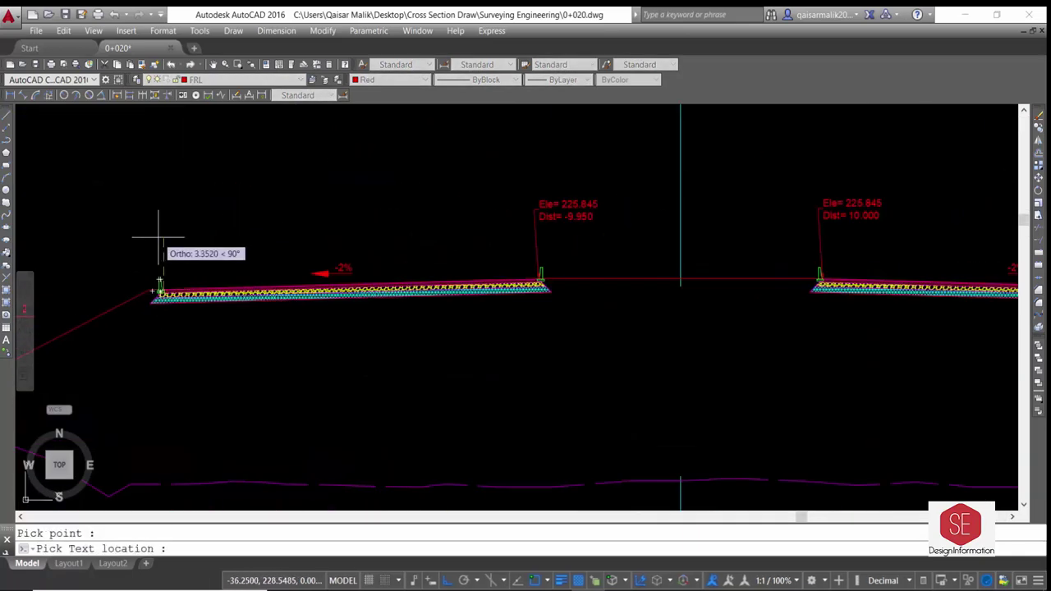
left_click(170, 215)
scroll(488, 227, "down", 3)
Label the left and right slope toes on the ground line with elevation and distance.
key("Return")
scroll(199, 348, "up", 5)
left_click(176, 352)
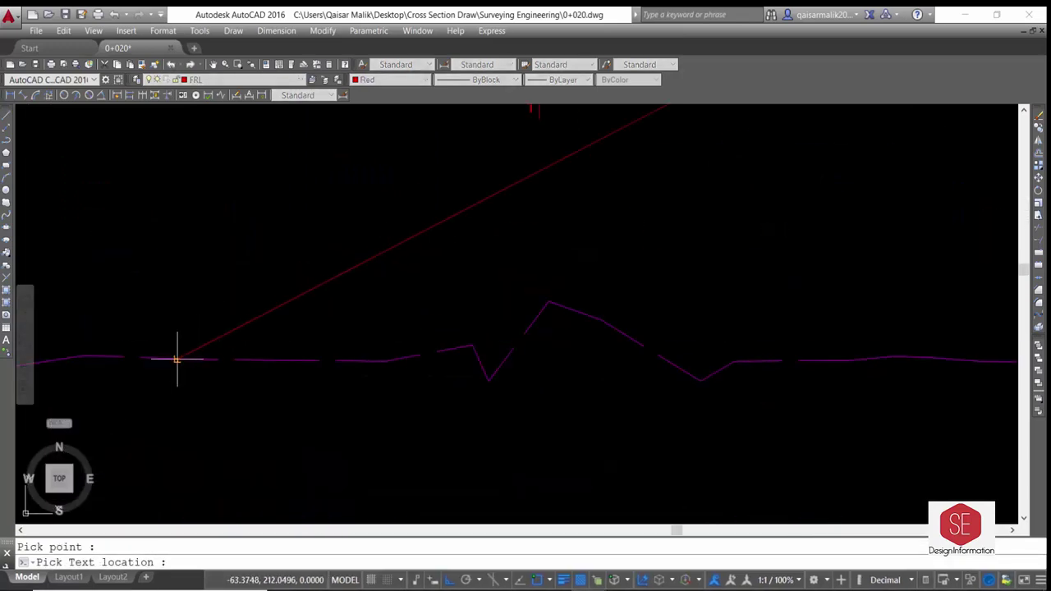
left_click(139, 281)
left_click(139, 282)
scroll(842, 304, "down", 3)
key("Return")
scroll(856, 310, "up", 5)
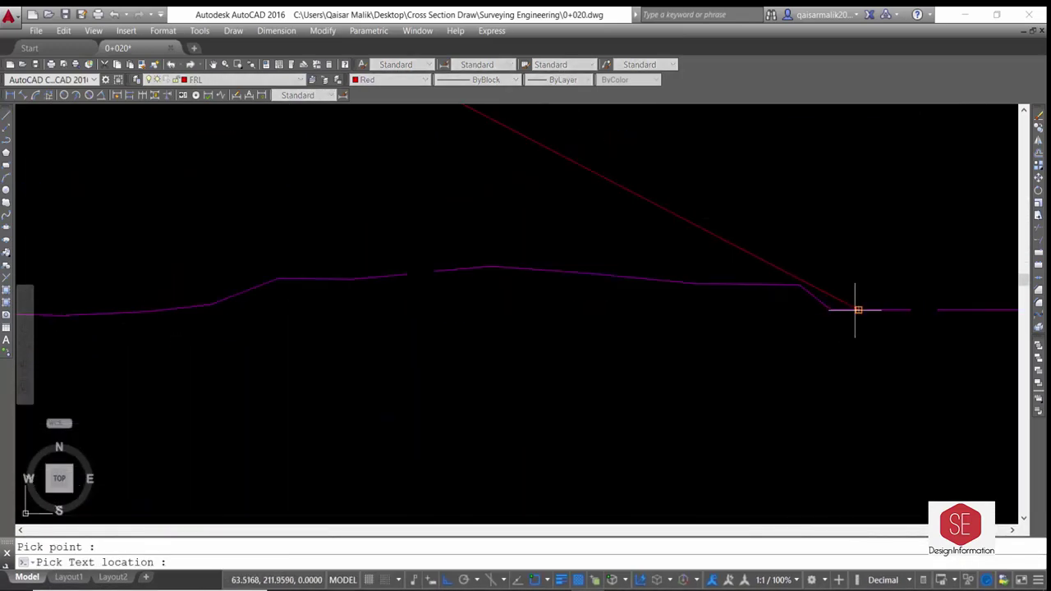
left_click(856, 310)
scroll(856, 311, "down", 2)
left_click(821, 235)
scroll(821, 235, "down", 3)
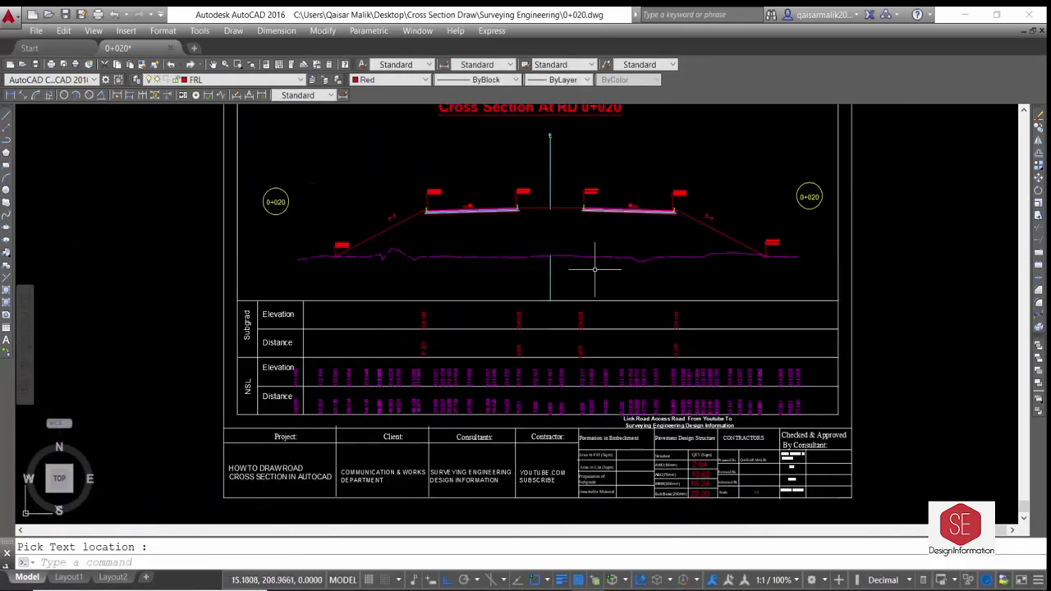
Move the 1288.33 fill area value into the Area in Fill cell.
scroll(540, 236, "down", 5)
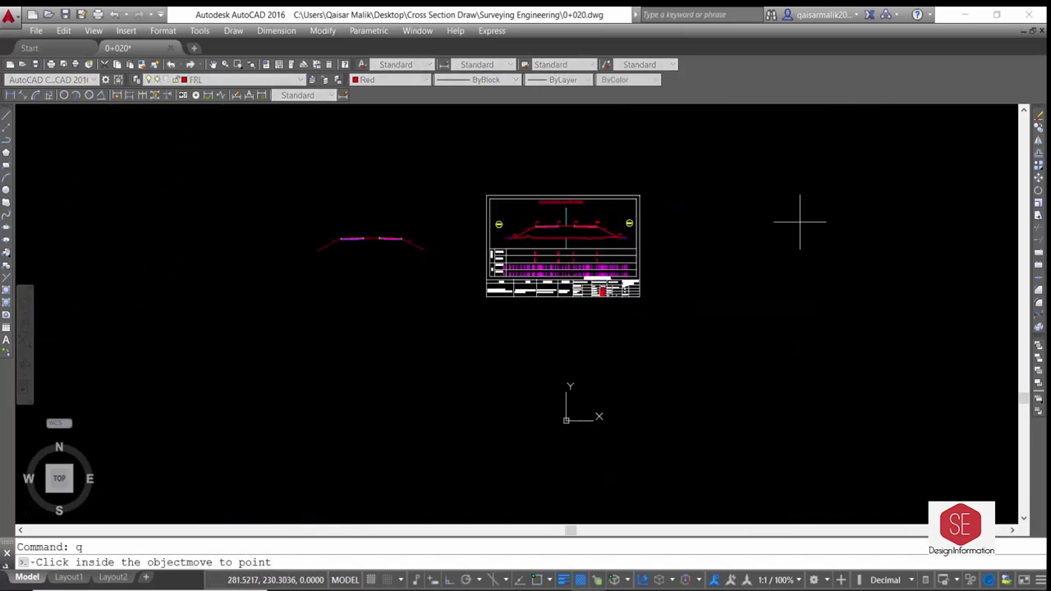
scroll(600, 288, "up", 8)
scroll(494, 317, "up", 3)
type("m")
key("Return")
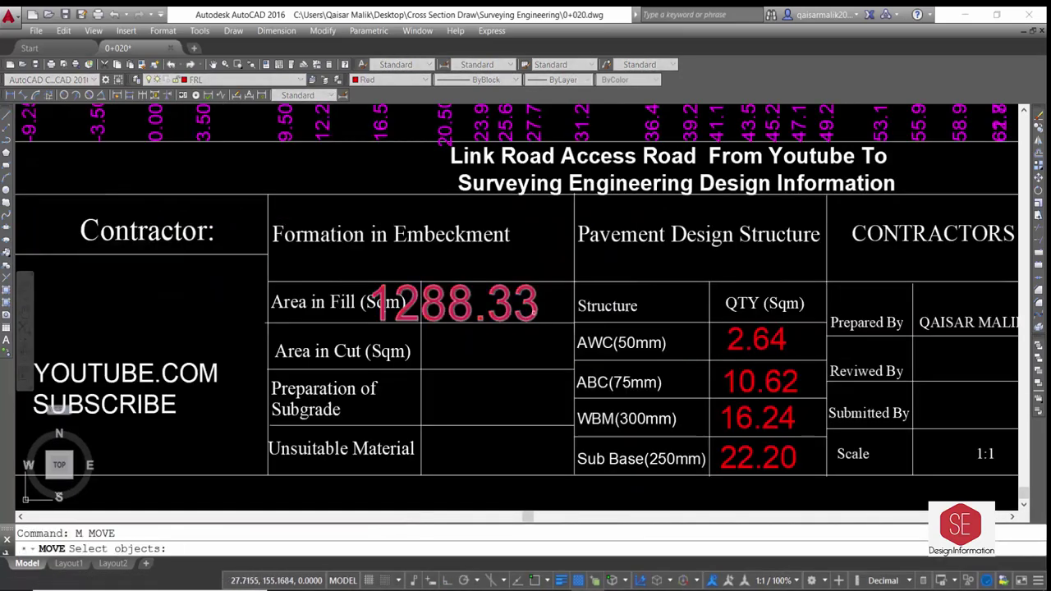
left_click(495, 344)
key("Escape")
type("m")
key("Return")
left_click(495, 345)
left_click(435, 279)
key("Return")
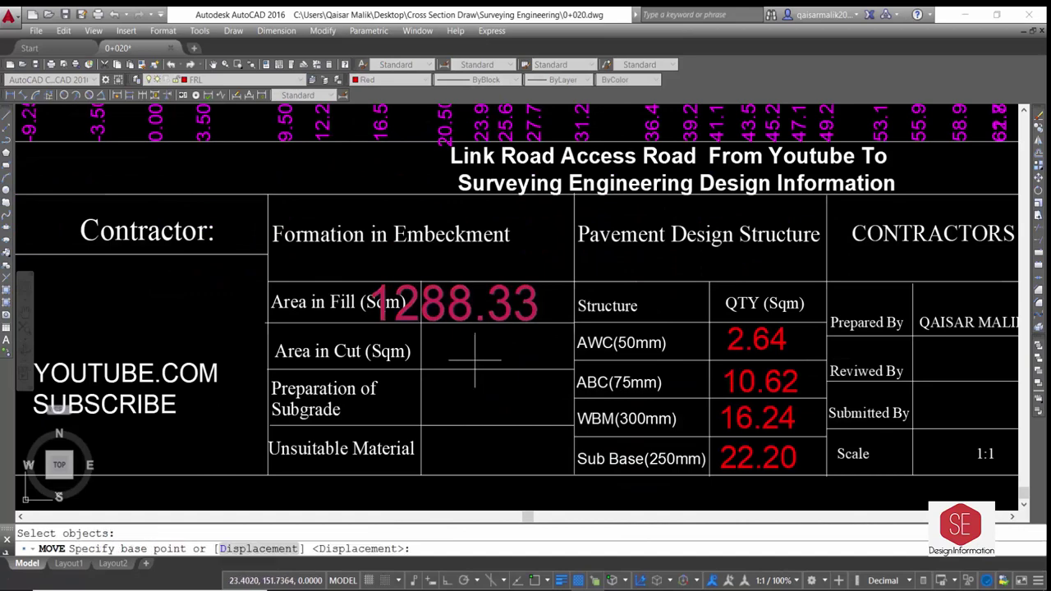
left_click(464, 306)
left_click(505, 306)
Save the drawing as a new file named 0+040.
type("ma")
key("Return")
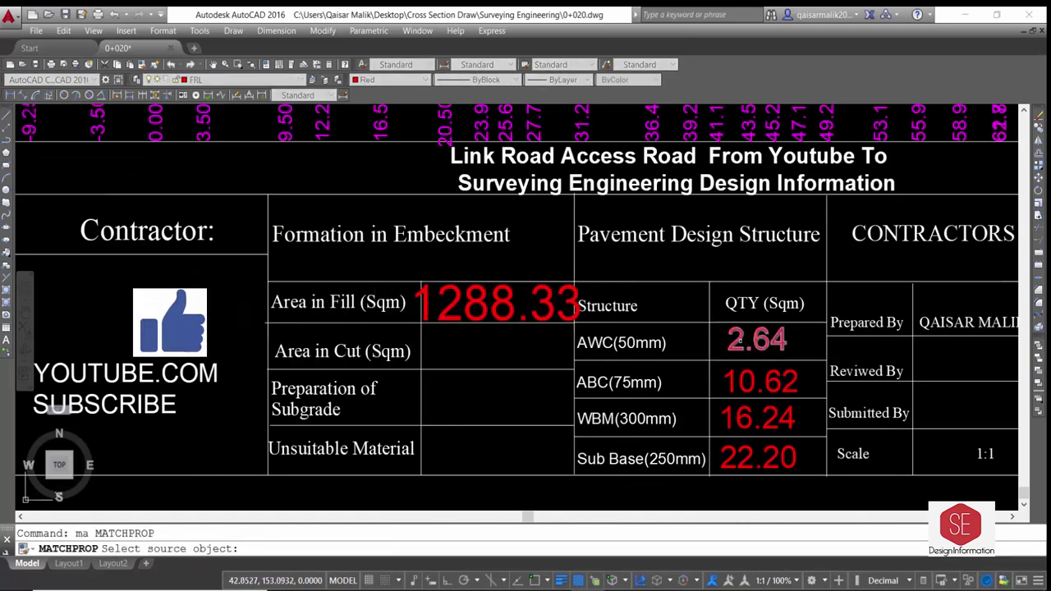
key("Escape")
scroll(526, 345, "down", 5)
scroll(504, 393, "down", 2)
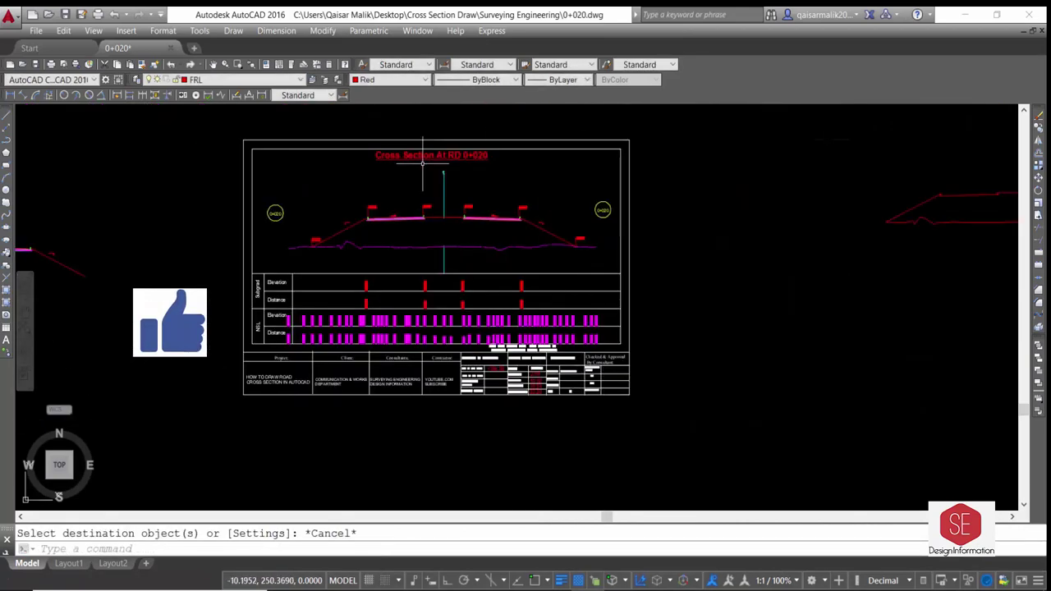
scroll(617, 220, "up", 3)
scroll(624, 246, "down", 3)
scroll(634, 293, "down", 2)
scroll(702, 285, "down", 1)
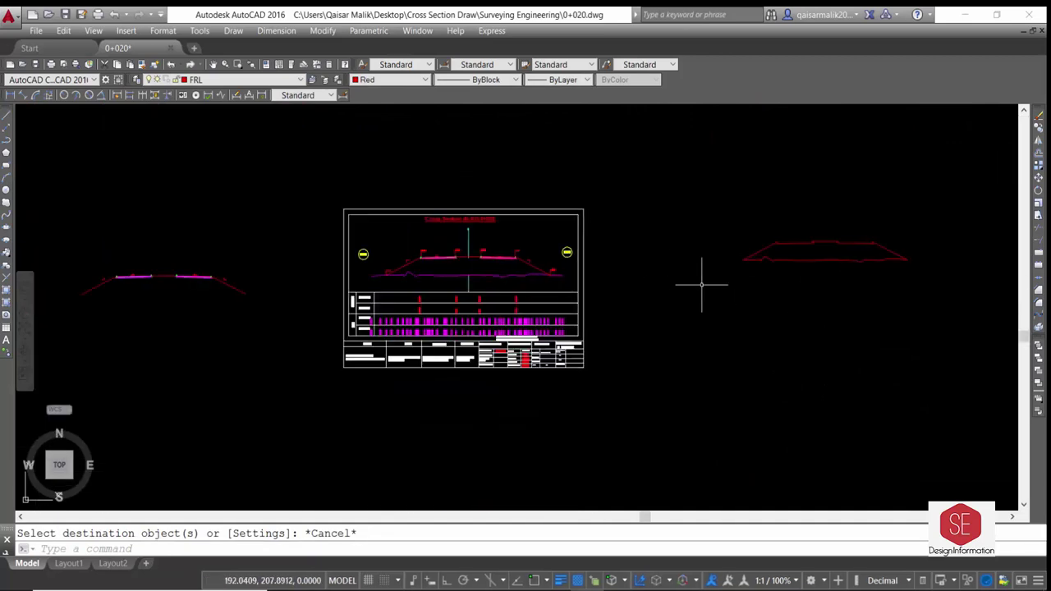
type("_save")
key("ctrl+shift+s")
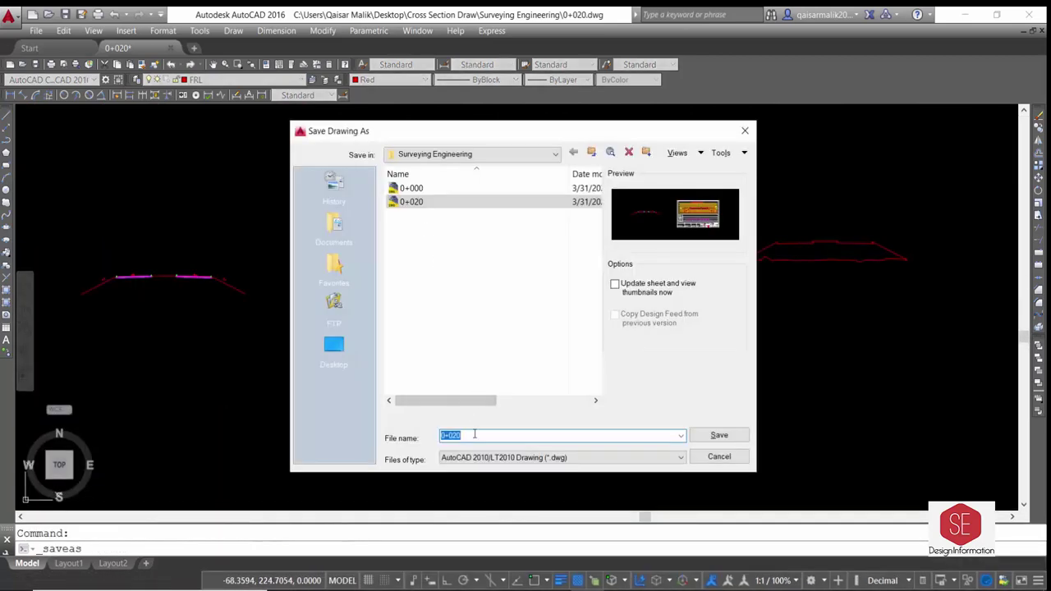
type("0+040")
left_click(727, 439)
Erase the leftover right-hand section and retitle the sheet Cross Section At RD 0+040.
left_click(826, 211)
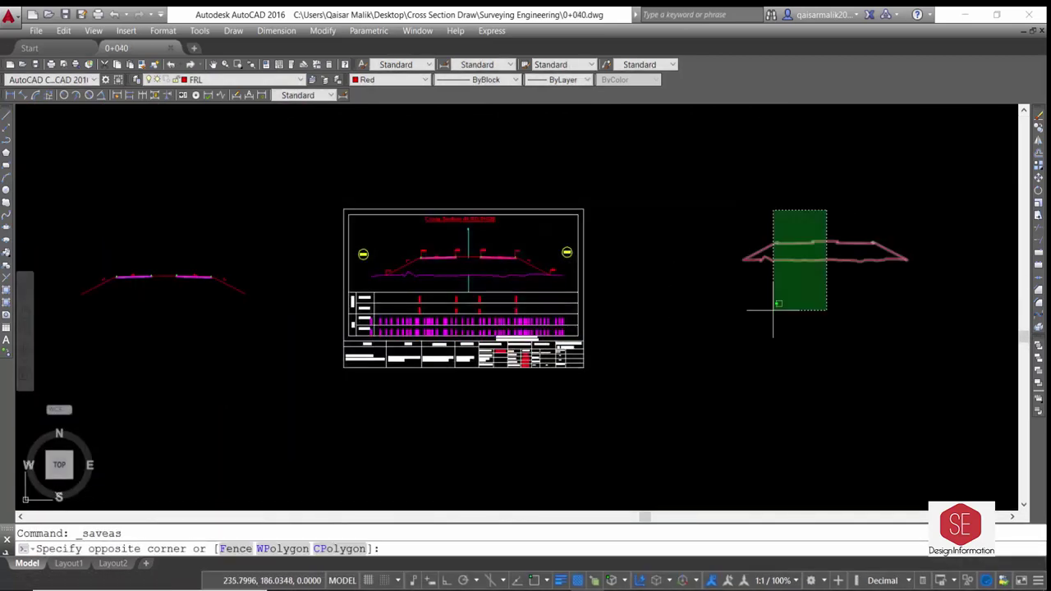
left_click(775, 302)
key("Delete")
scroll(500, 246, "up", 4)
double_click(534, 169)
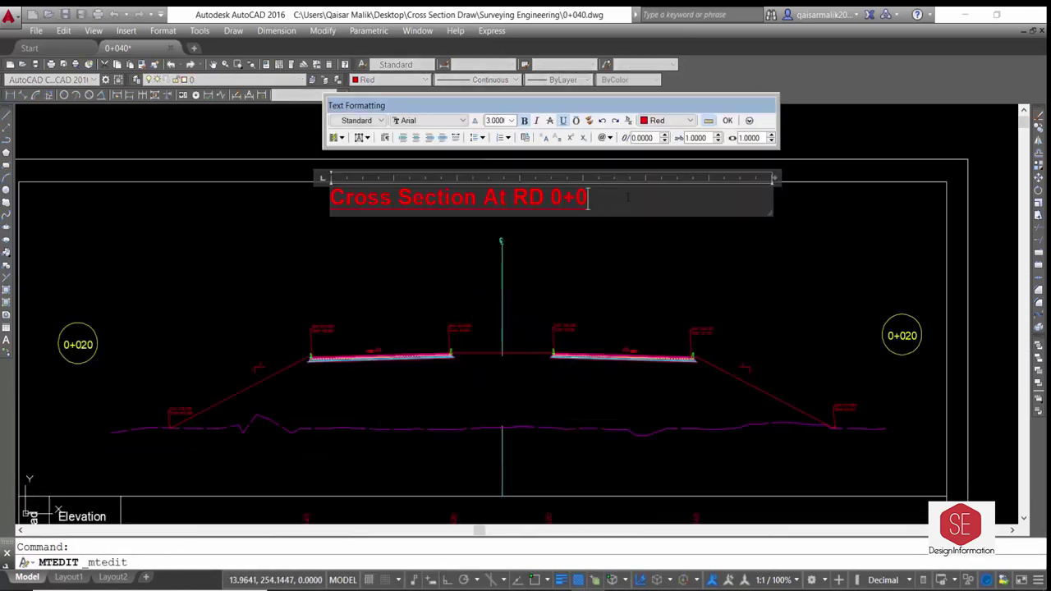
type("40")
left_click(658, 271)
double_click(902, 335)
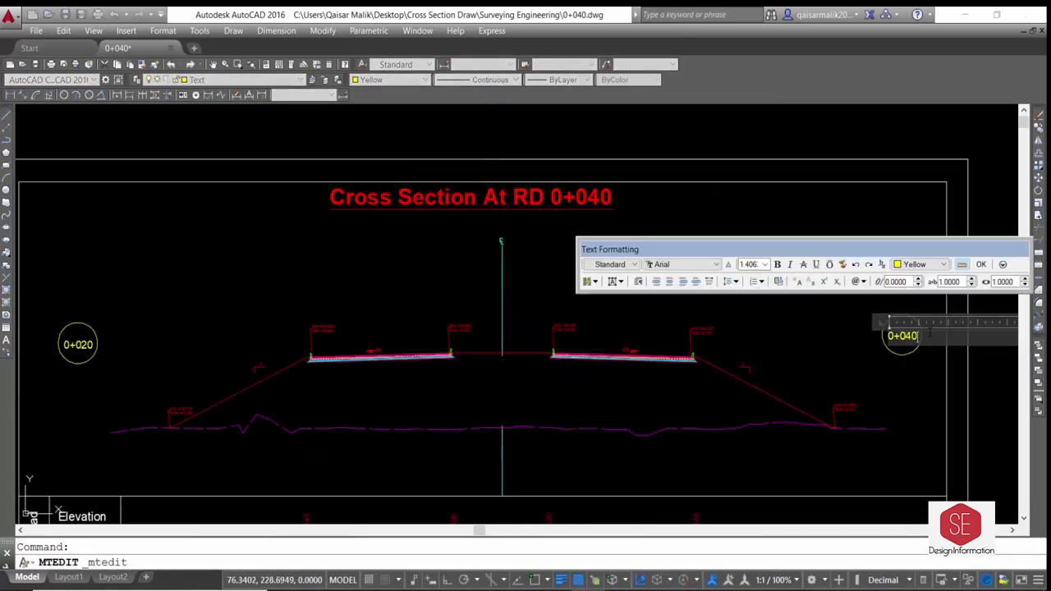
Change the right and left chainage circle labels to 0+040.
left_click(982, 264)
double_click(78, 344)
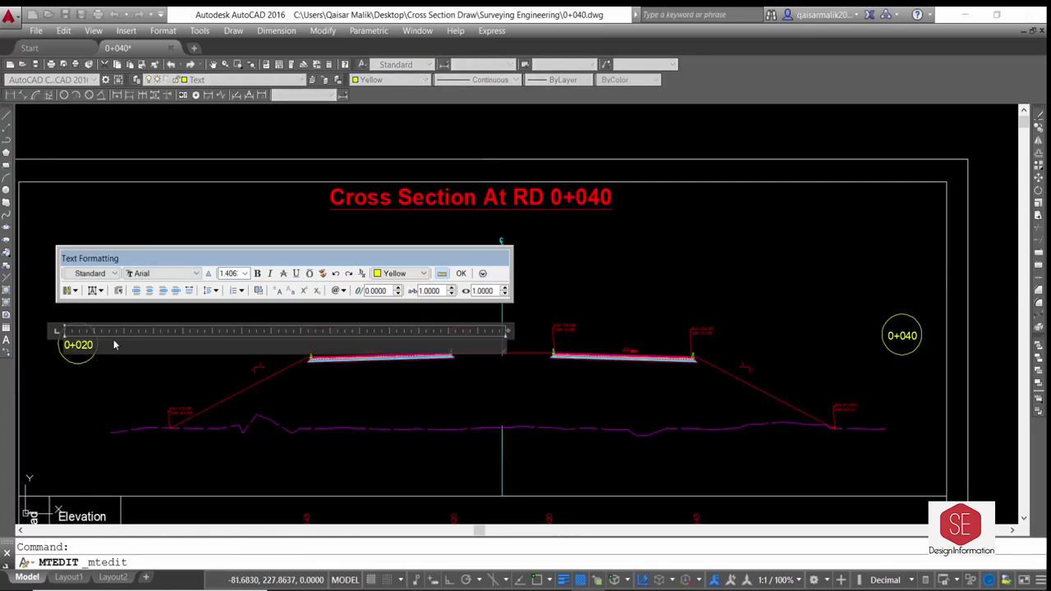
type("4")
left_click(467, 273)
scroll(728, 301, "down", 3)
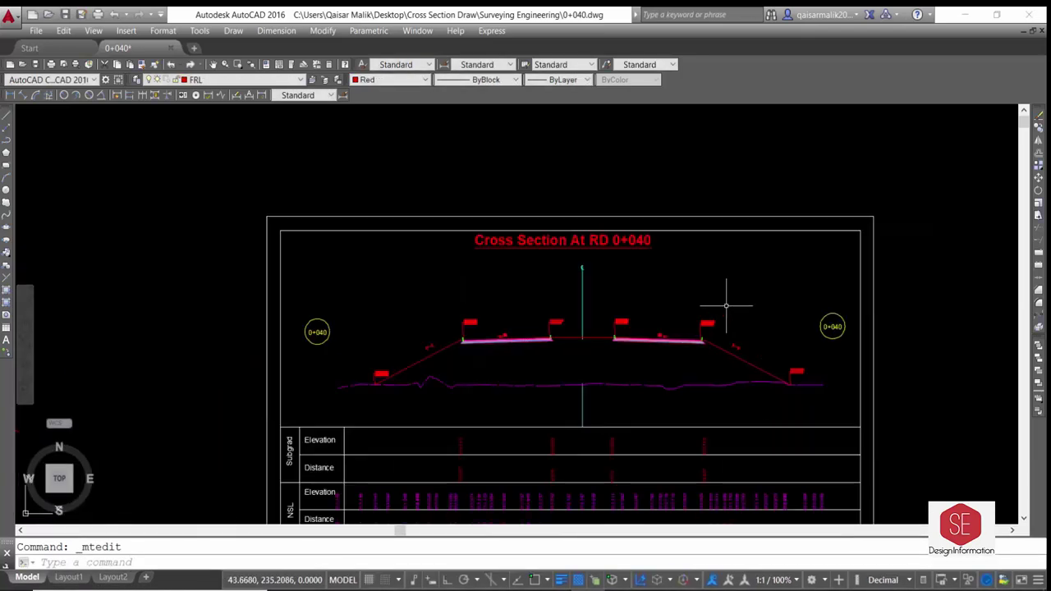
Erase the old ground line, template, flags and the Subgrade and NSL table values.
left_click_drag(791, 278, 611, 397)
key("Delete")
left_click_drag(616, 286, 355, 404)
key("Delete")
left_click_drag(461, 347, 599, 387)
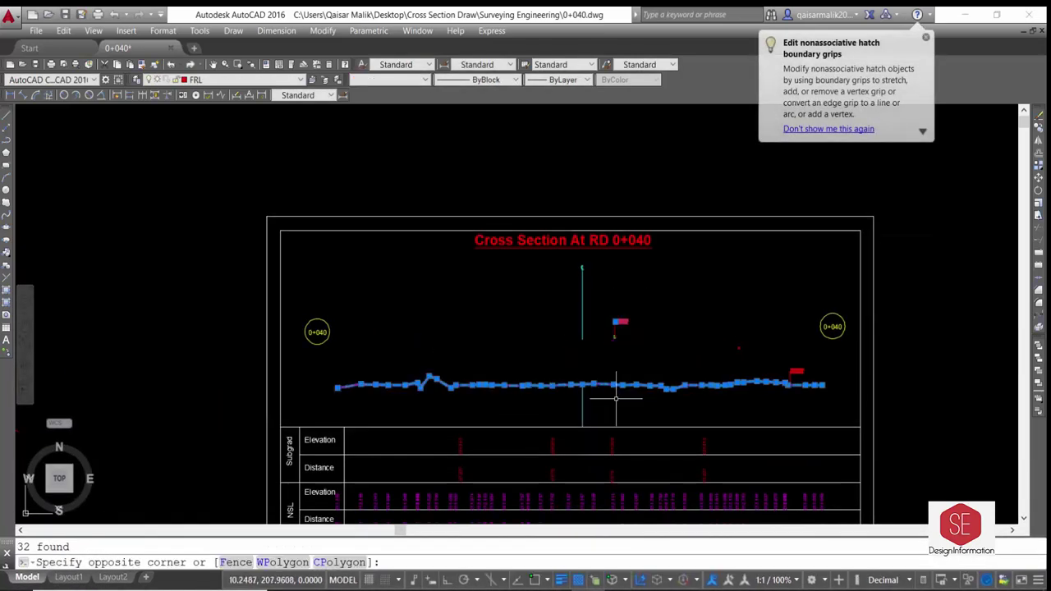
key("Delete")
left_click_drag(821, 359, 775, 399)
key("Delete")
scroll(697, 320, "down", 2)
left_click_drag(473, 371, 812, 460)
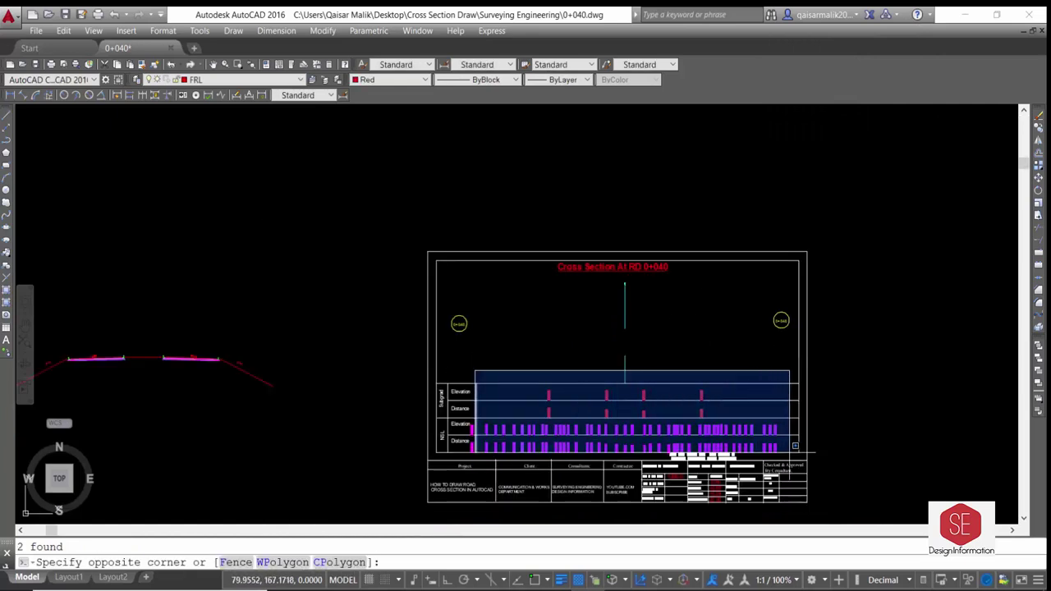
key("Delete")
scroll(472, 430, "up", 3)
scroll(465, 444, "down", 2)
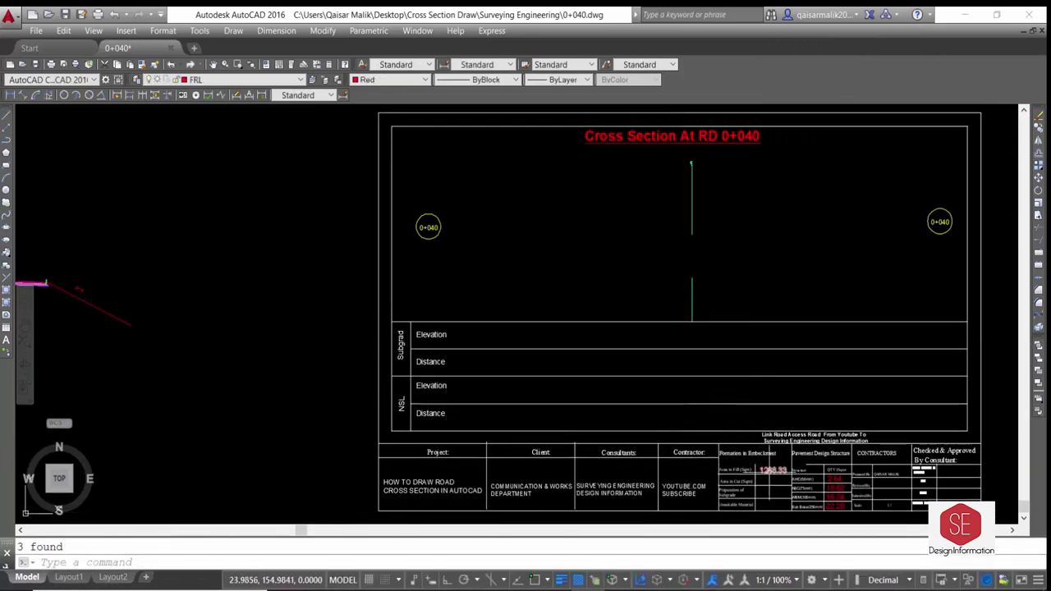
Copy the 0+040 PLINE ground coordinates from the Excel workbook.
key("alt+Tab")
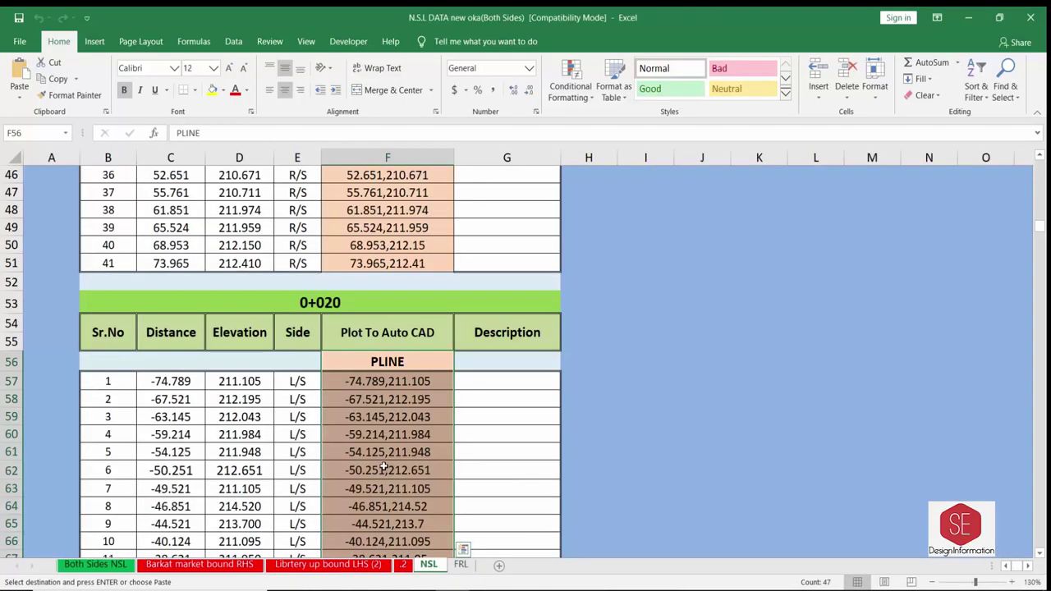
scroll(384, 467, "down", 15)
scroll(384, 467, "down", 4)
left_click_drag(387, 254, 383, 540)
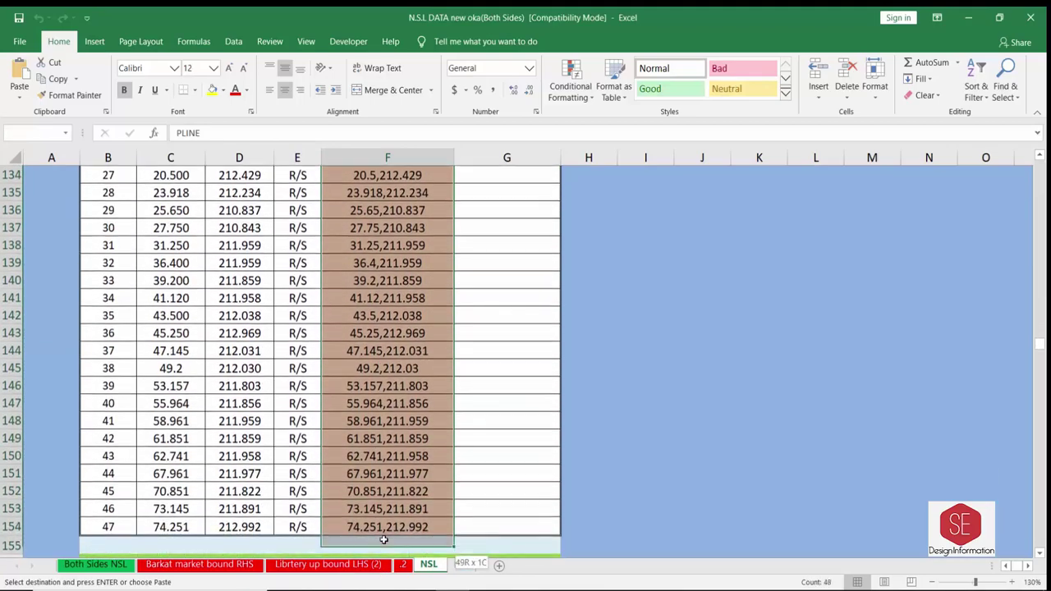
right_click(384, 539)
left_click(419, 197)
scroll(419, 197, "up", 12)
key("alt+Tab")
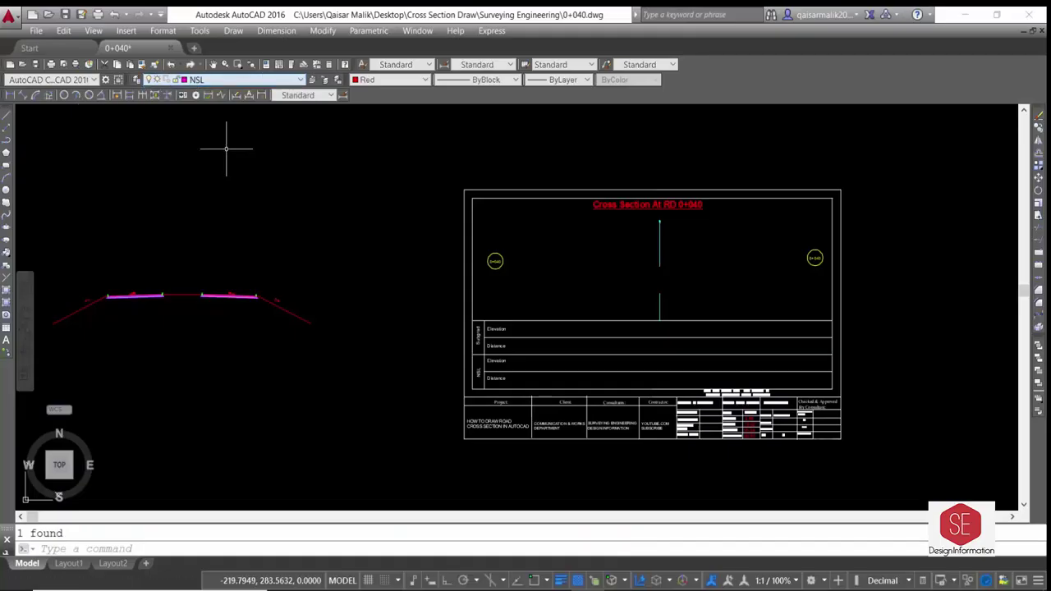
Paste the ground coordinates to draw the 0+040 ground line polyline.
key("ctrl+v")
key("Escape")
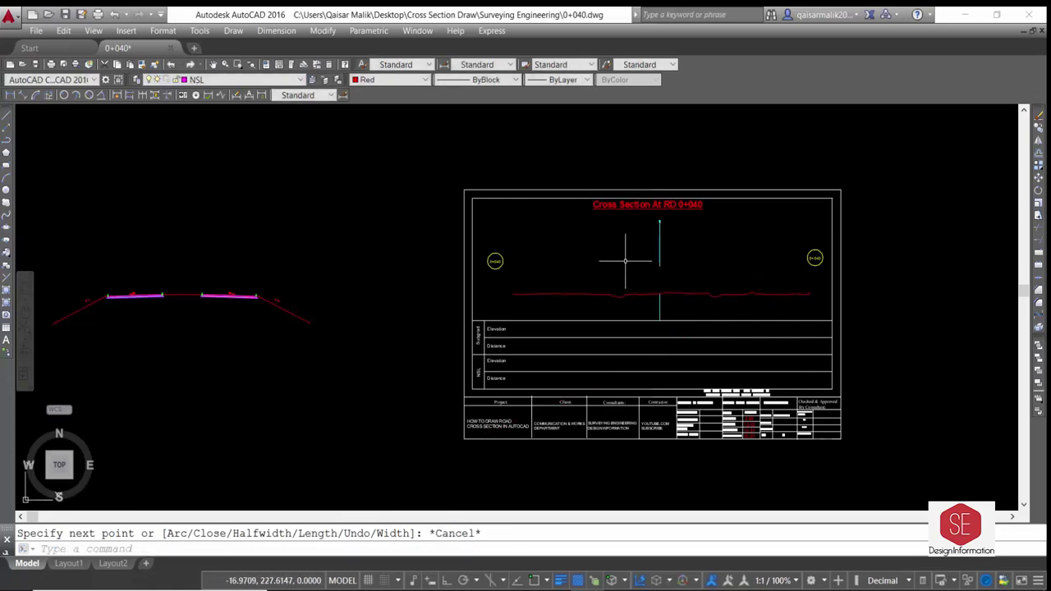
left_click(428, 115)
key("Escape")
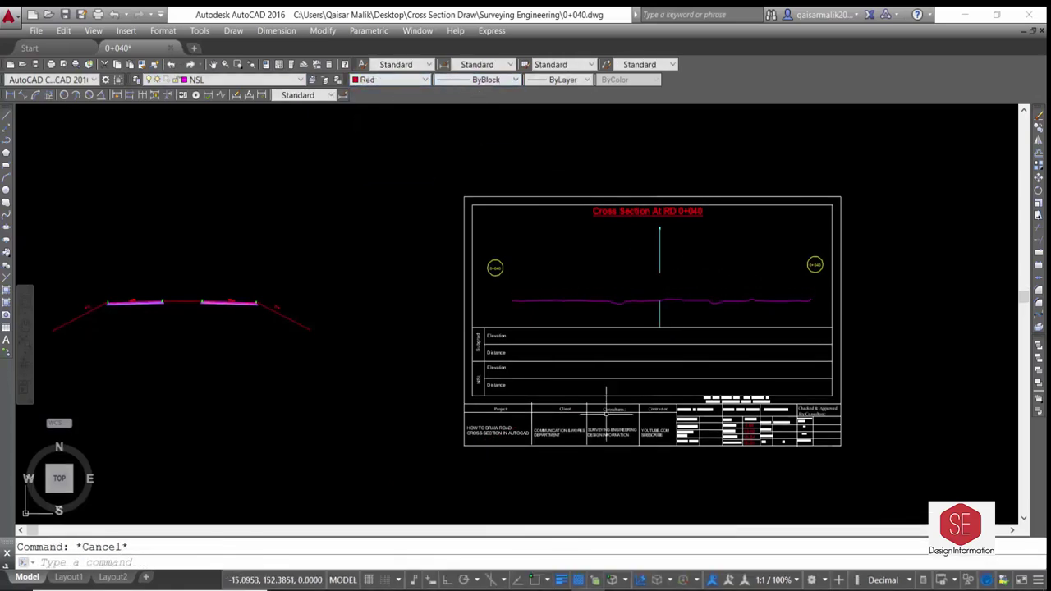
Check the FRL level in Excel and copy the road template with displacement 0,226.
key("alt+Tab")
left_click(461, 565)
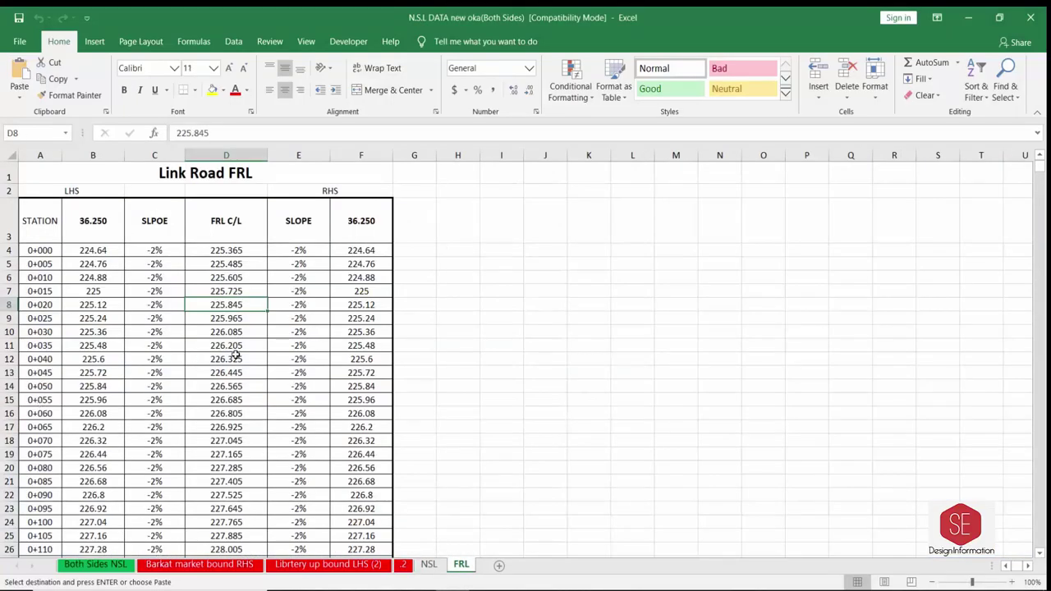
key("alt+Tab")
type("co")
key("Return")
left_click(123, 297)
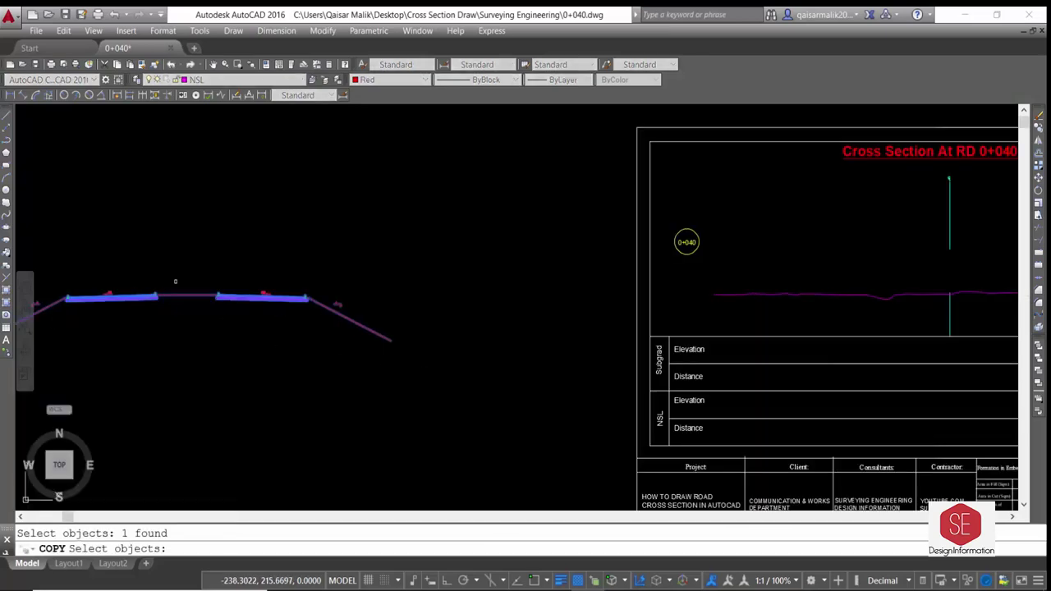
left_click(188, 294)
type("0,226.")
key("Return")
scroll(364, 246, "down", 2)
scroll(801, 273, "up", 2)
key("Escape")
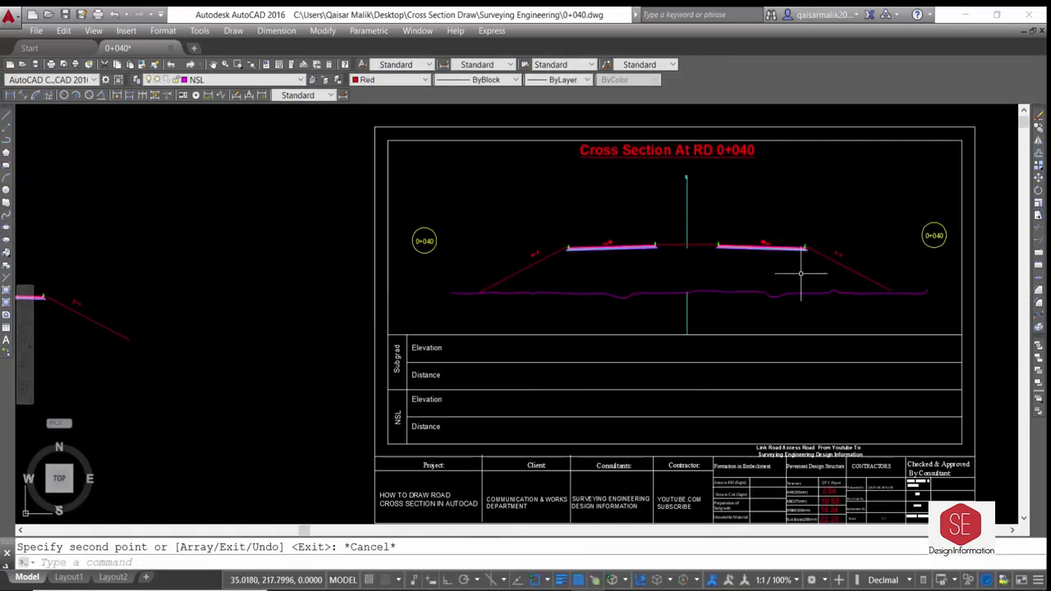
Explode the copied template and extend its side slopes down to the ground line.
type("x")
key("Return")
scroll(486, 289, "up", 3)
type("ex")
key("Return")
key("Return")
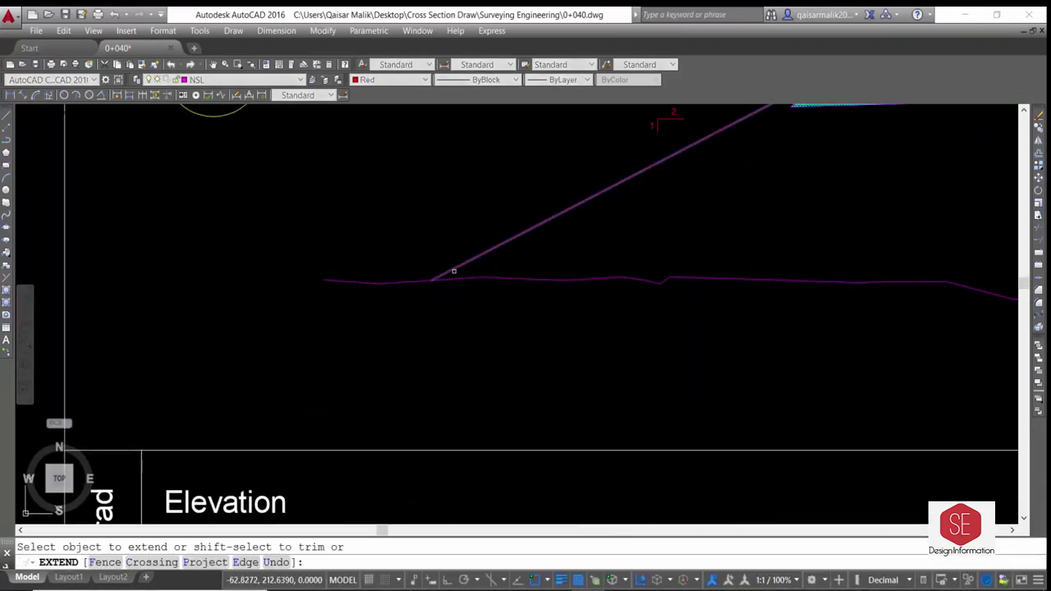
scroll(492, 254, "down", 3)
scroll(493, 254, "up", 4)
scroll(411, 263, "down", 2)
key("Escape")
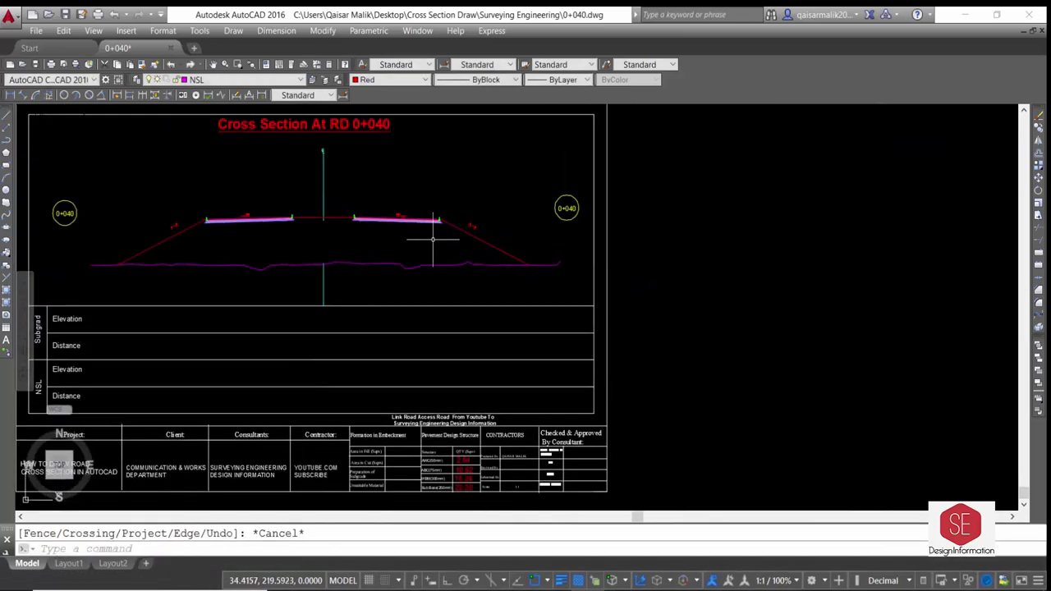
left_click(246, 80)
Fill the NSL level rows by reading levels from the ground polyline.
key("Escape")
type("prl")
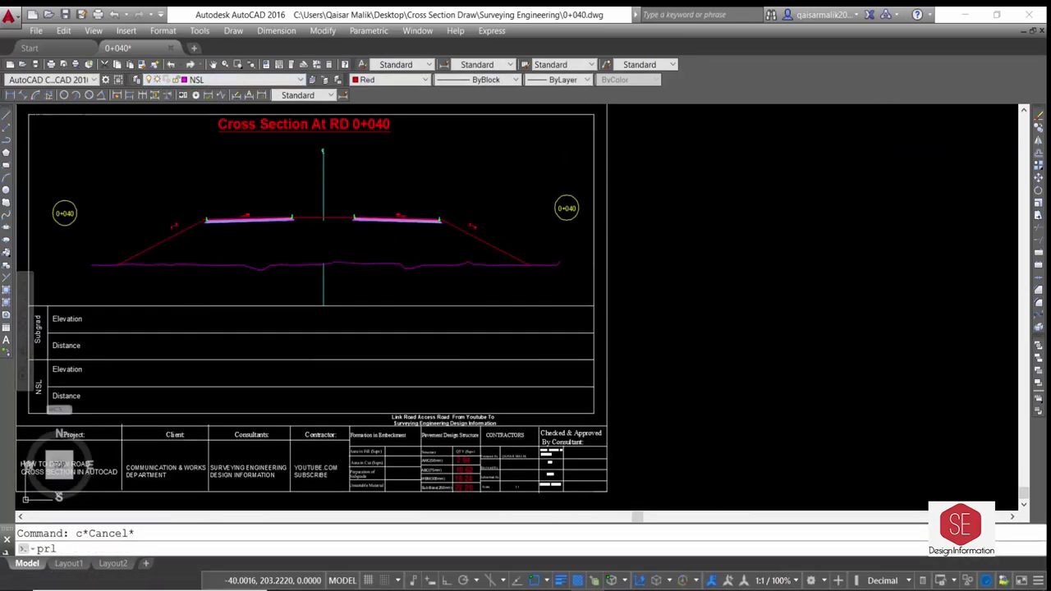
key("Return")
key("Escape")
type("XYZ")
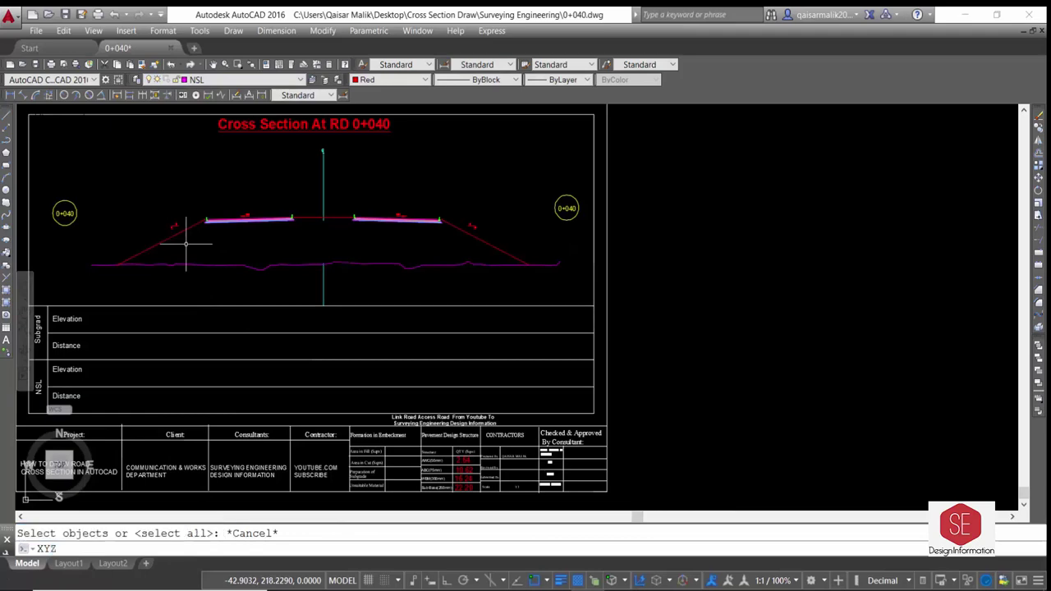
key("Return")
scroll(185, 243, "up", 2)
left_click(263, 287)
scroll(284, 303, "up", 2)
left_click(289, 304)
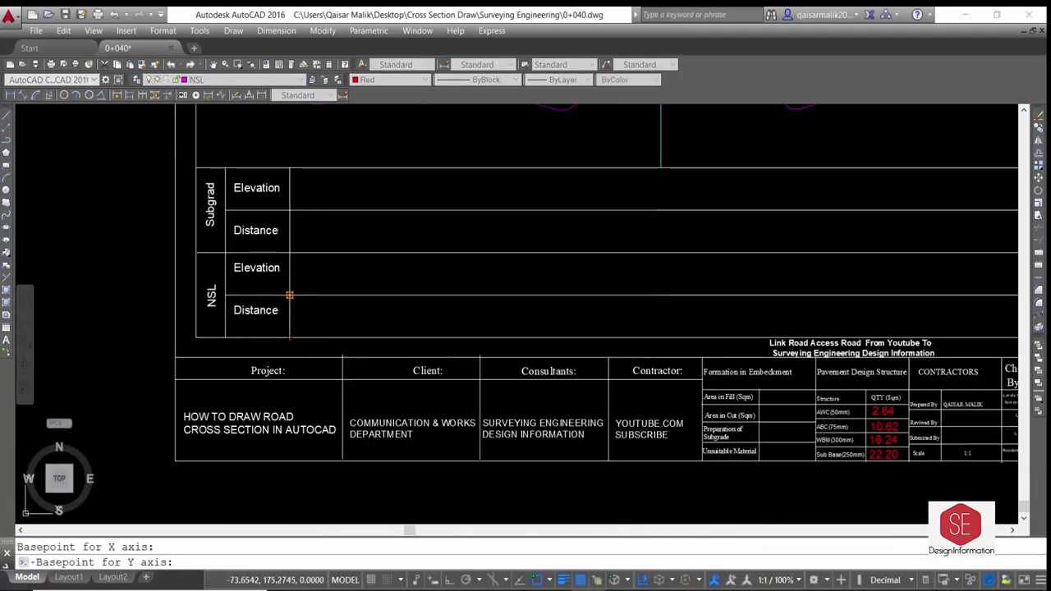
left_click(289, 295)
scroll(289, 295, "down", 2)
scroll(434, 140, "up", 2)
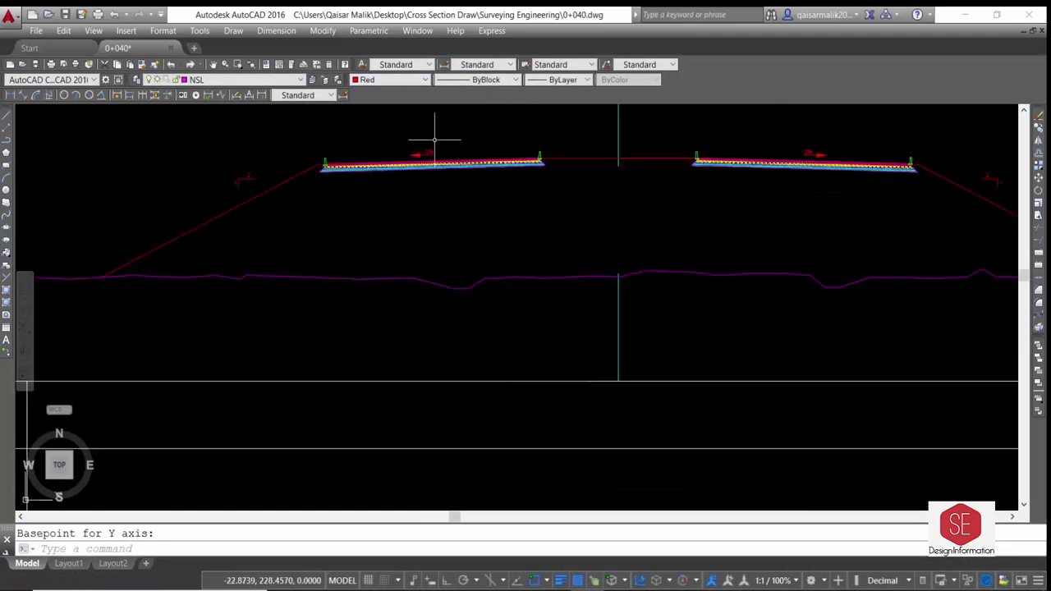
Extract level values from another polyline into the level table.
key("Return")
left_click(434, 140)
scroll(298, 409, "up", 1)
left_click(289, 362)
key("Return")
scroll(455, 201, "up", 3)
left_click(456, 201)
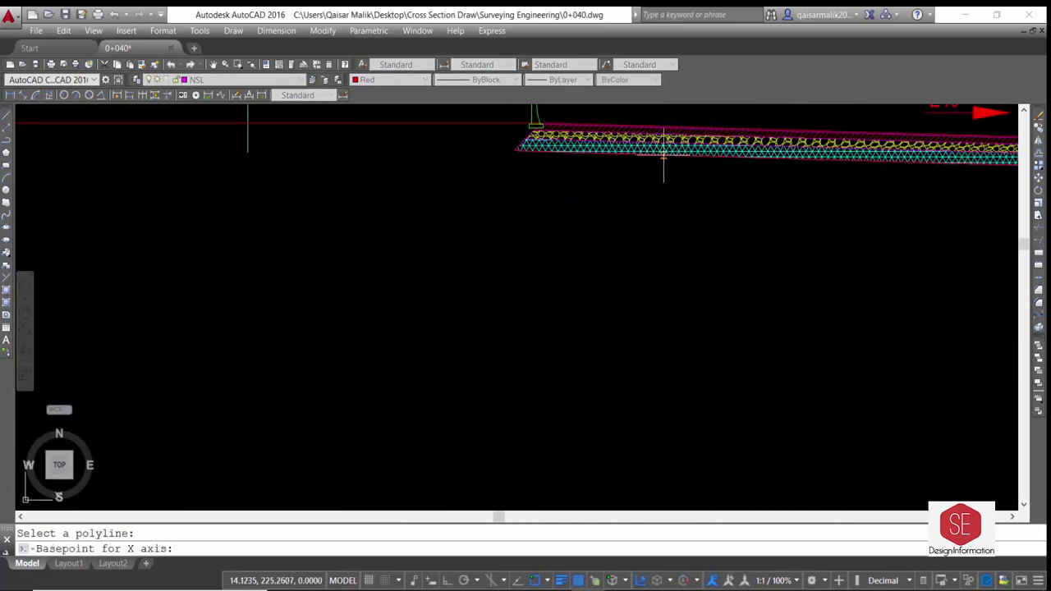
scroll(456, 201, "down", 3)
scroll(234, 383, "up", 2)
key("Escape")
scroll(236, 323, "down", 5)
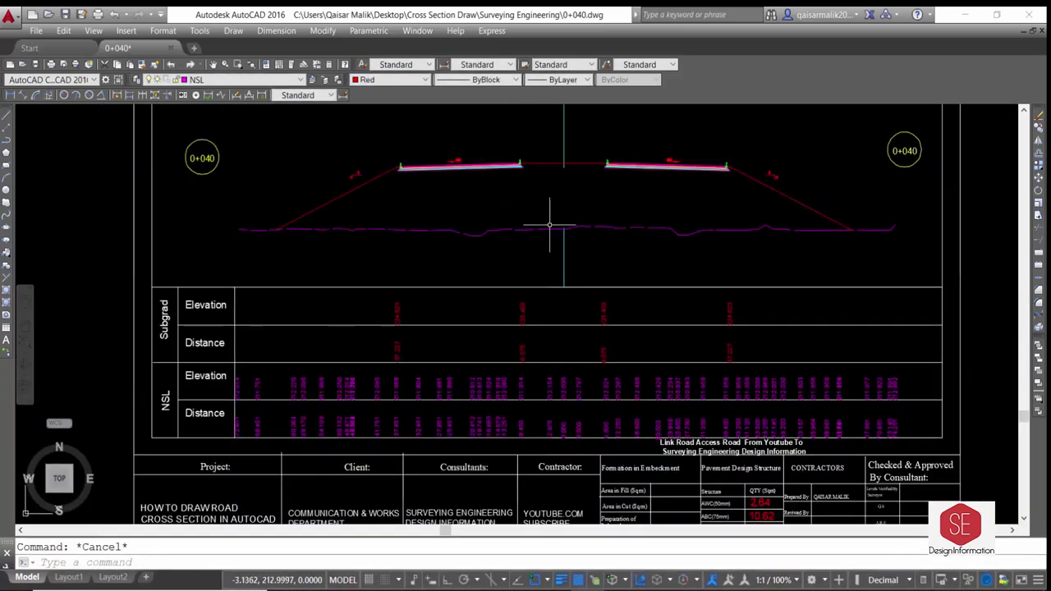
Label elevations with CD at the left curb and the left road end.
type("cd")
key("Return")
scroll(530, 160, "up", 8)
left_click(476, 232)
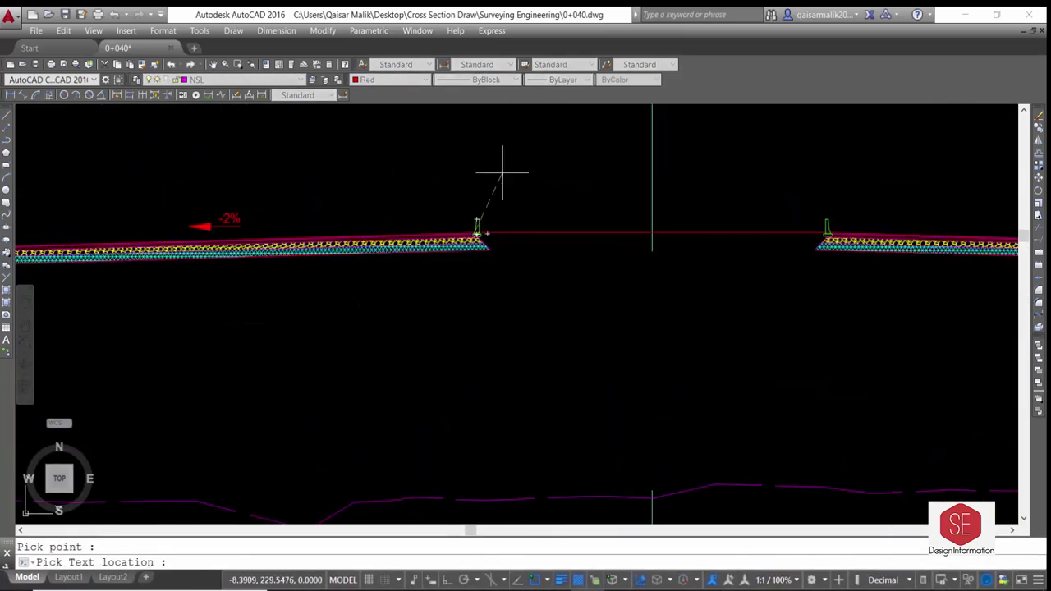
left_click(472, 153)
scroll(472, 153, "down", 3)
scroll(170, 216, "up", 3)
left_click(169, 215)
scroll(176, 141, "down", 2)
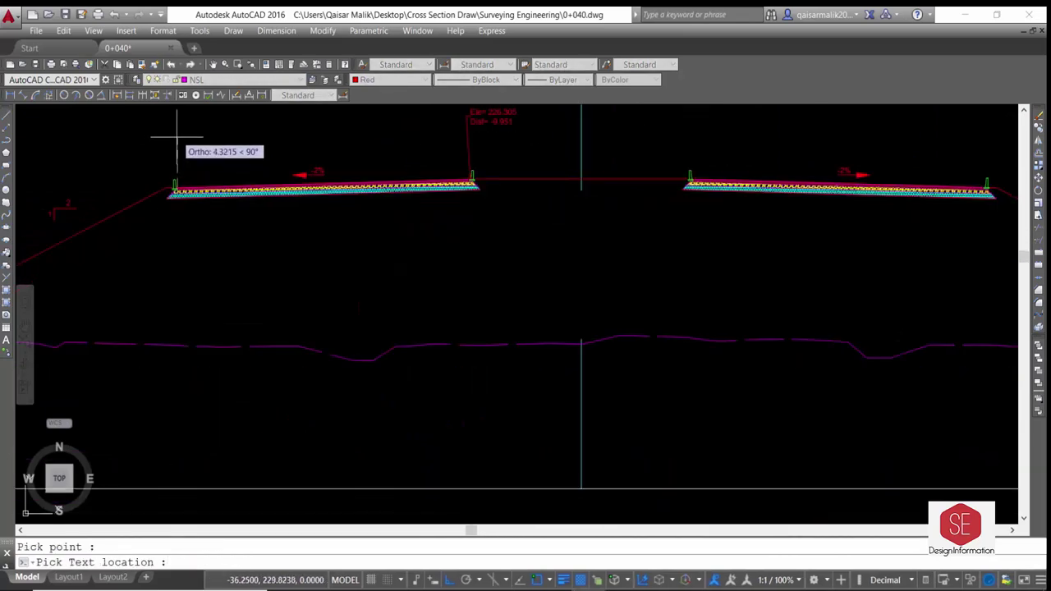
scroll(181, 129, "up", 2)
left_click(181, 129)
Label elevations at the right road start, right road end and slope end.
scroll(501, 174, "up", 5)
left_click(399, 217)
scroll(413, 145, "down", 4)
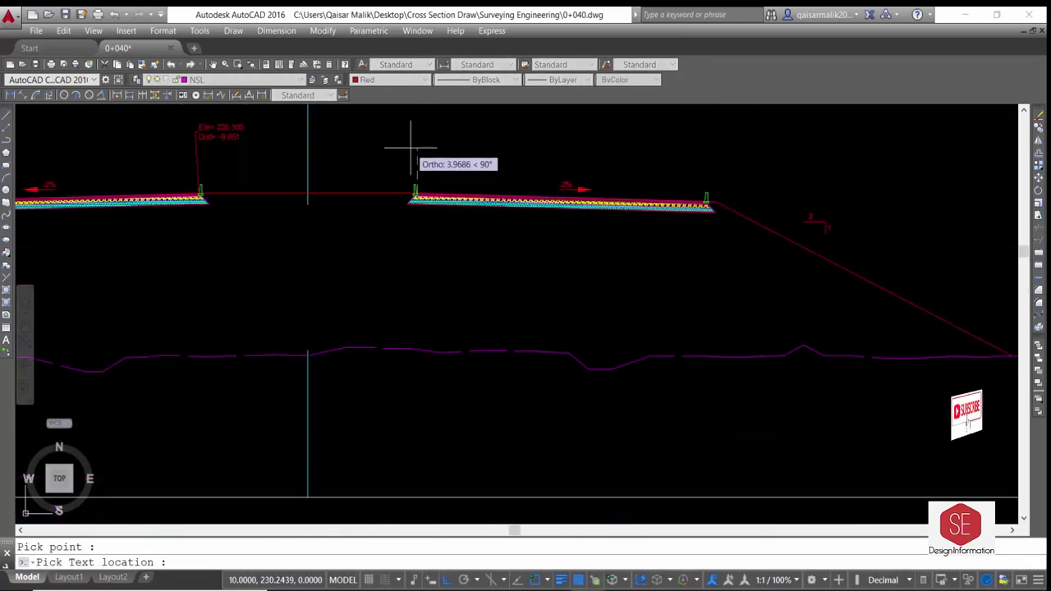
scroll(414, 130, "down", 1)
left_click(414, 129)
scroll(561, 174, "up", 5)
left_click(567, 169)
scroll(568, 170, "down", 5)
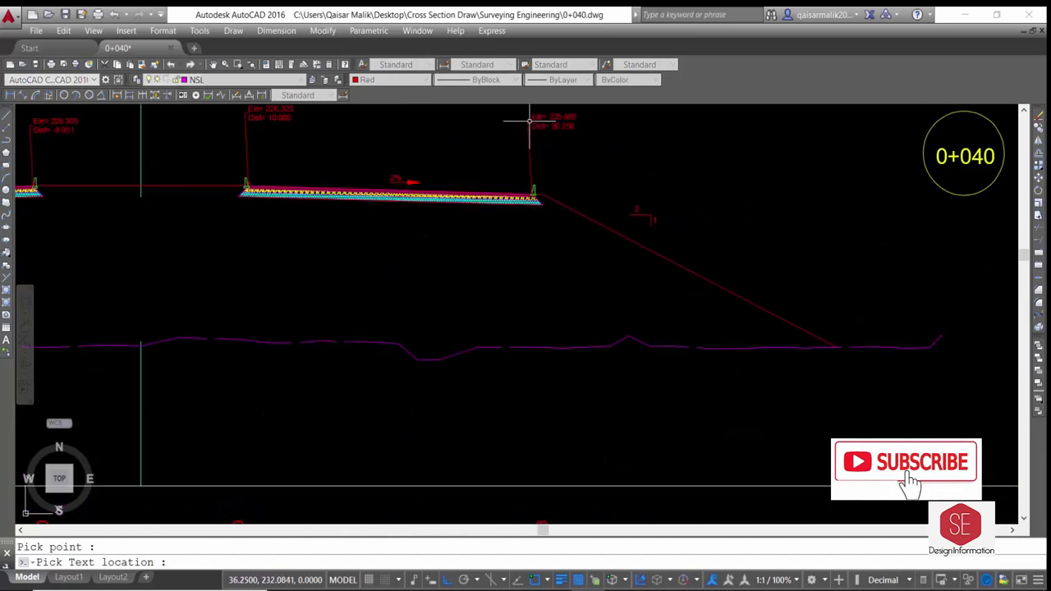
key("Return")
left_click(833, 345)
scroll(832, 345, "down", 2)
left_click(324, 261)
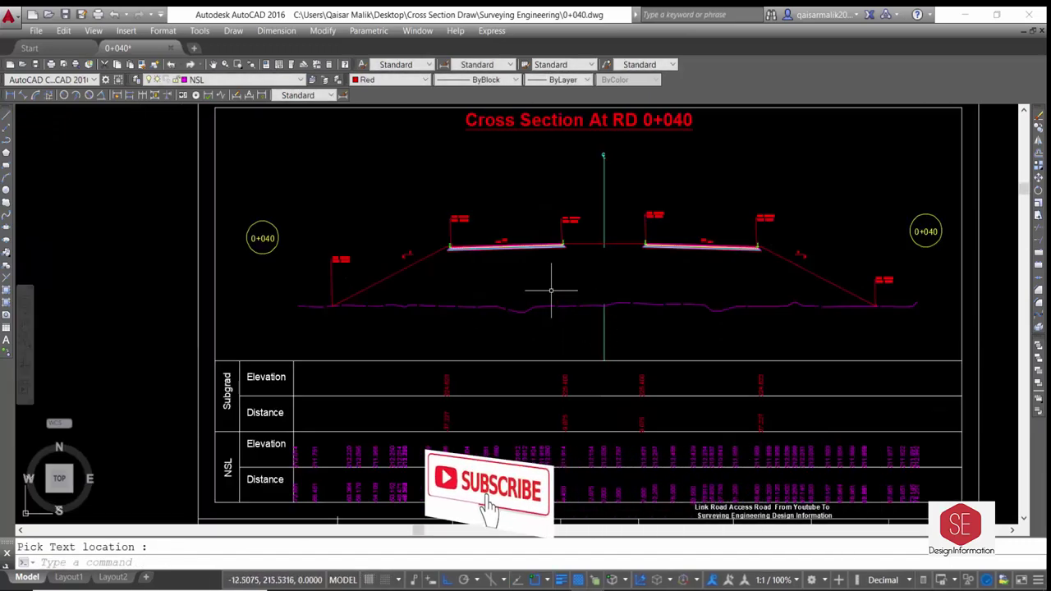
type("c")
key("Return")
scroll(364, 300, "down", 5)
scroll(482, 356, "up", 6)
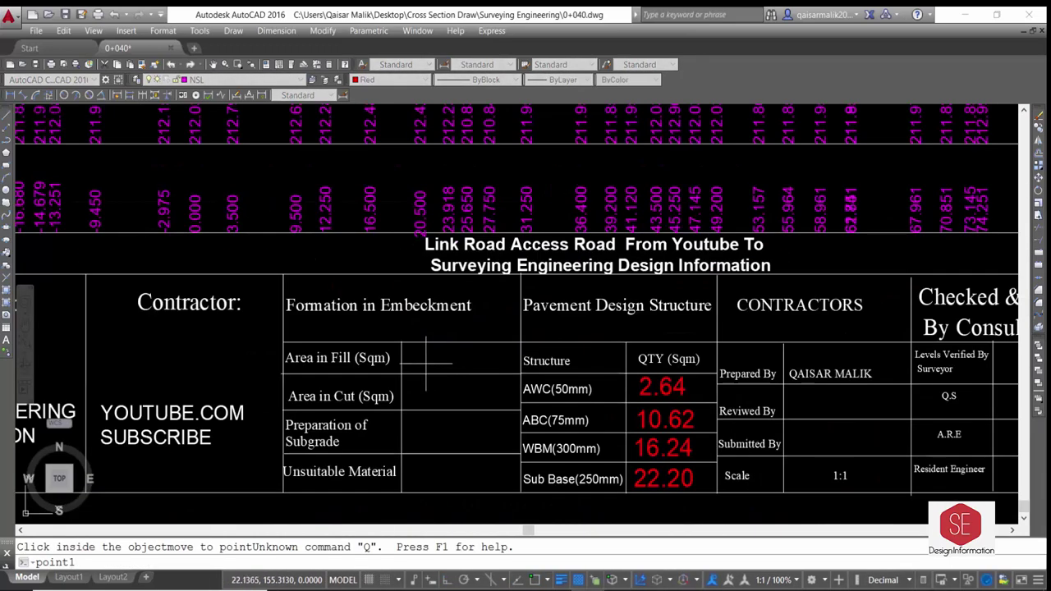
Move the 1364.07 area value into the Area in Fill cell.
type("m")
key("Return")
left_click(482, 355)
key("Return")
left_click(482, 355)
left_click(492, 353)
scroll(493, 353, "down", 5)
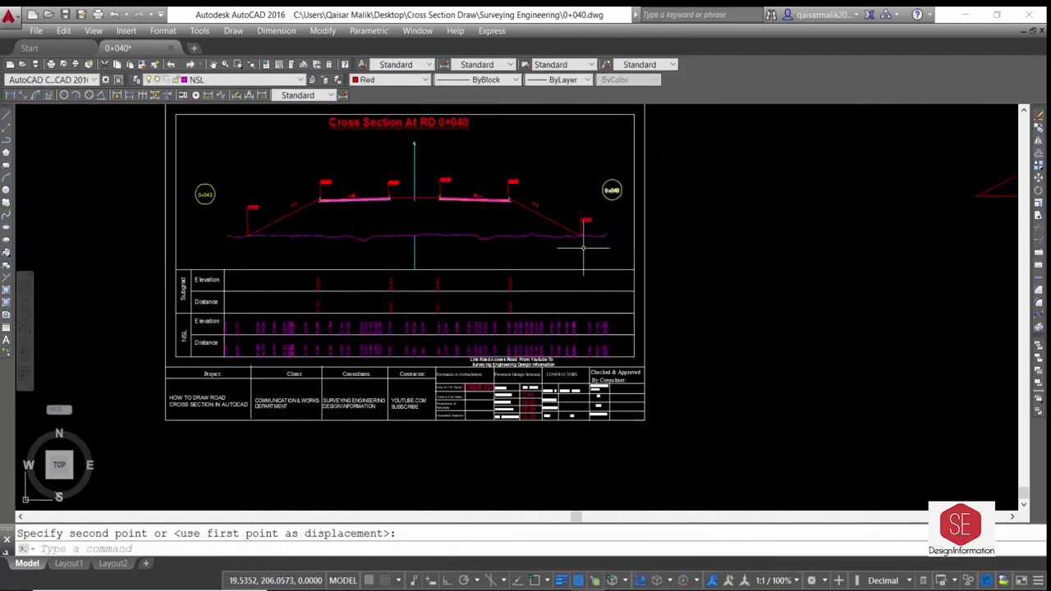
Save the drawing, save it as 0+060, and retitle the sheet RD 0+060.
key("ctrl+s")
key("ctrl+shift+s")
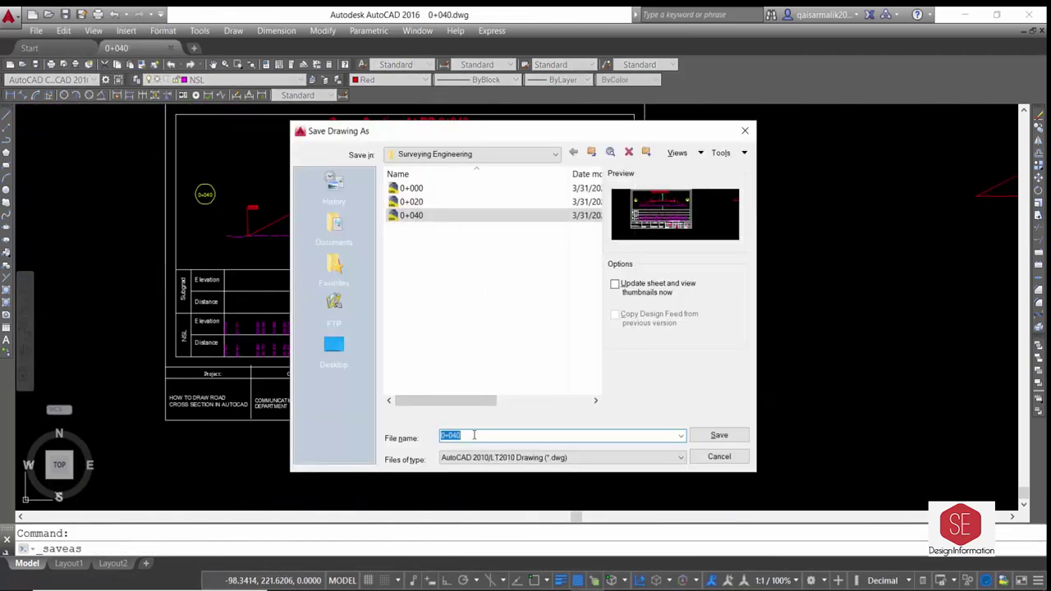
type("0+060")
key("Return")
double_click(452, 131)
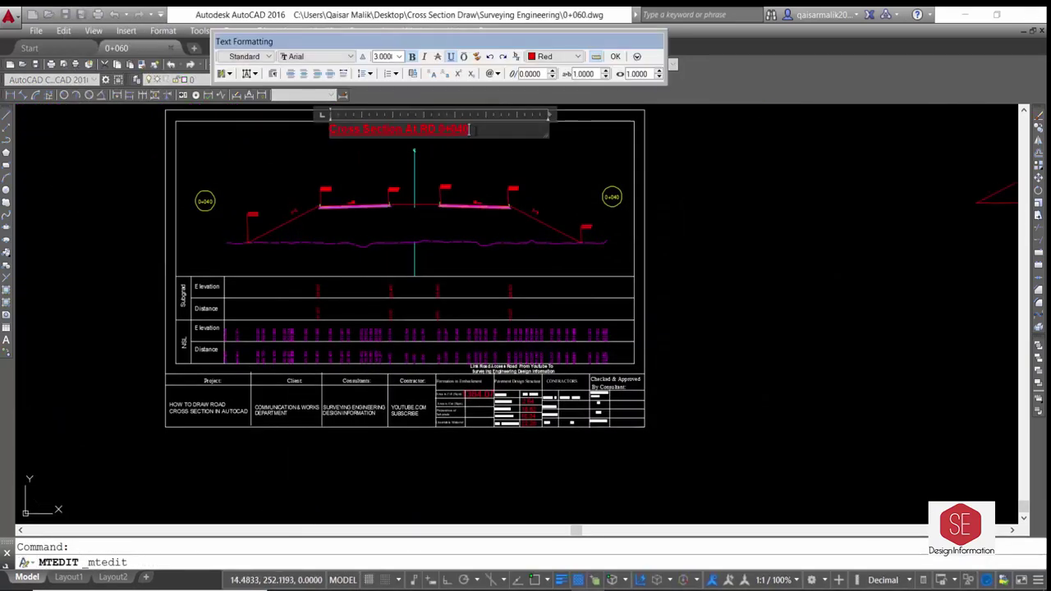
left_click(615, 56)
Erase the old road section lines and ground profile.
key("Delete")
mouse_move(544, 159)
left_mouse_down()
mouse_move(387, 235)
mouse_move(252, 230)
left_mouse_up()
key("Delete")
left_click(596, 218)
left_click(565, 247)
key("Delete")
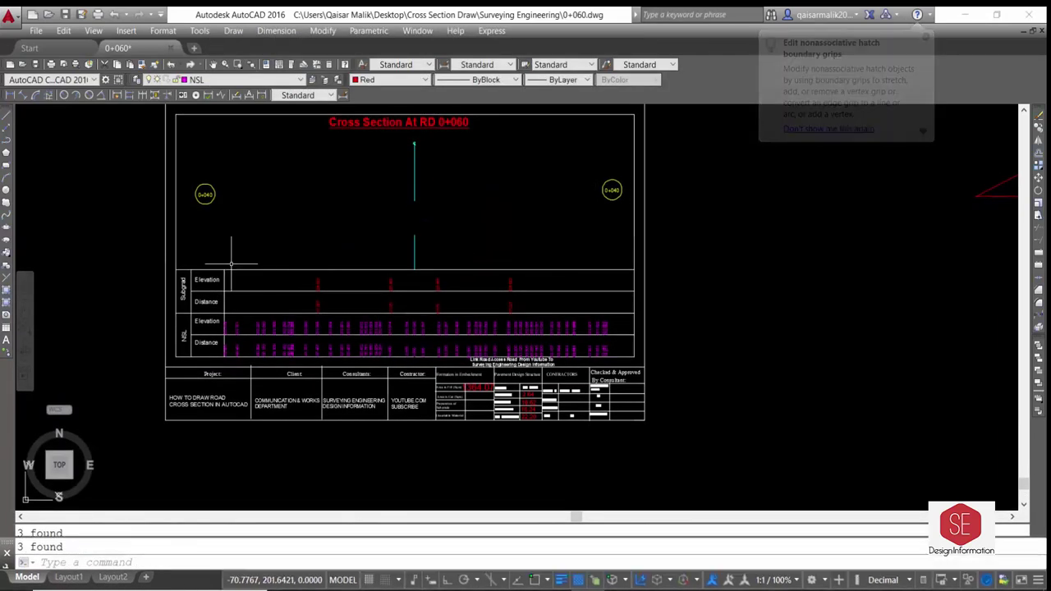
Erase the remaining leftover objects from the old section.
left_click(227, 265)
left_click(629, 351)
key("Delete")
scroll(418, 292, "down", 4)
Paste the Excel ground line points to draw the 0+060 ground polyline.
key("alt+Tab")
scroll(429, 187, "down", 10)
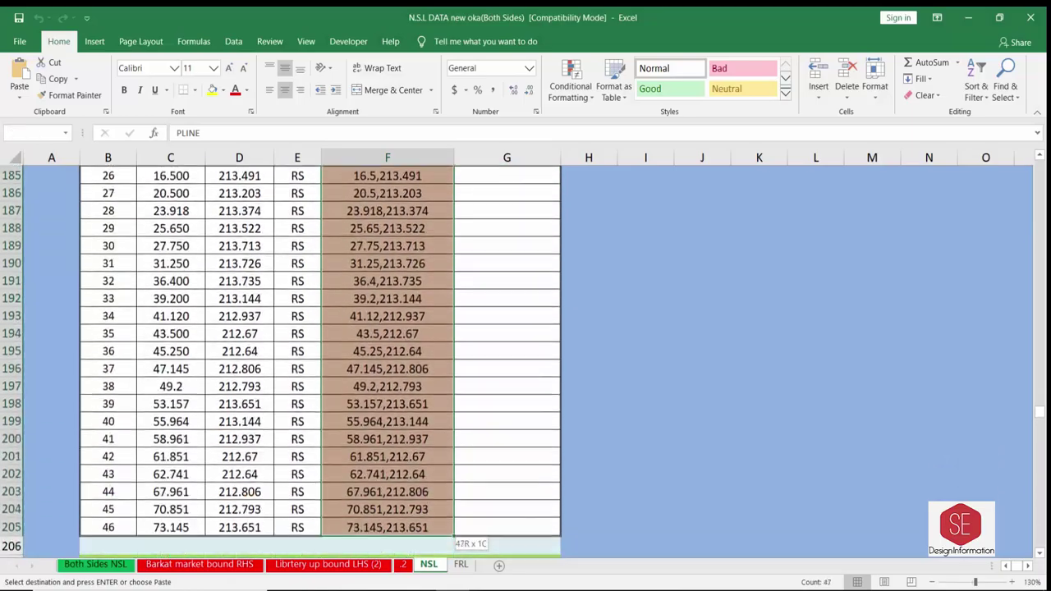
scroll(429, 187, "up", 7)
key("alt+Tab")
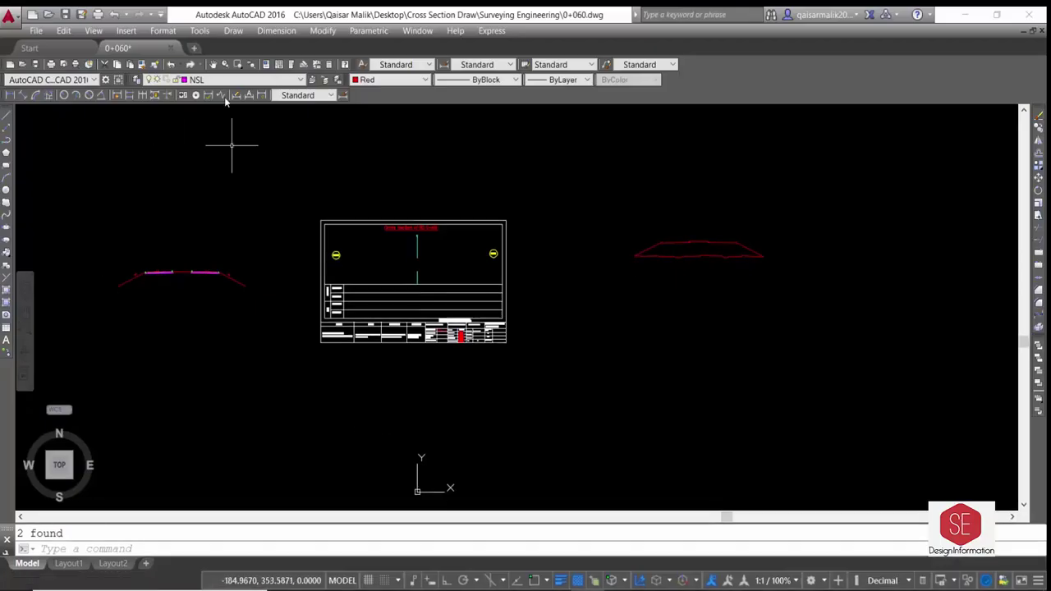
right_click(182, 549)
left_click(211, 497)
key("Escape")
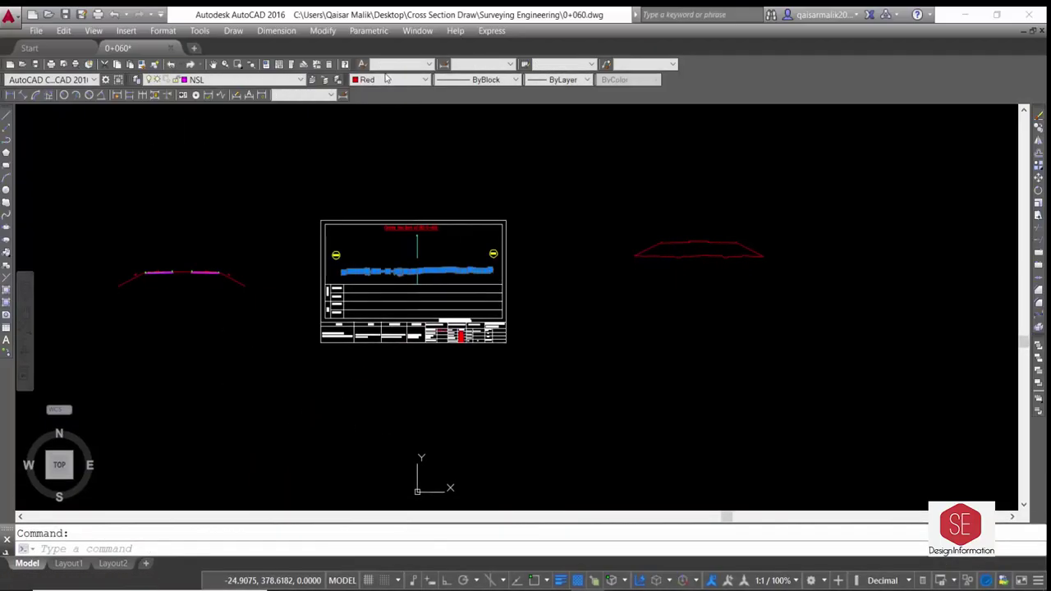
Check the FRL sheet in Excel and copy the road template onto the 0+060 ground line.
key("alt+Tab")
key("ctrl+Page_Down")
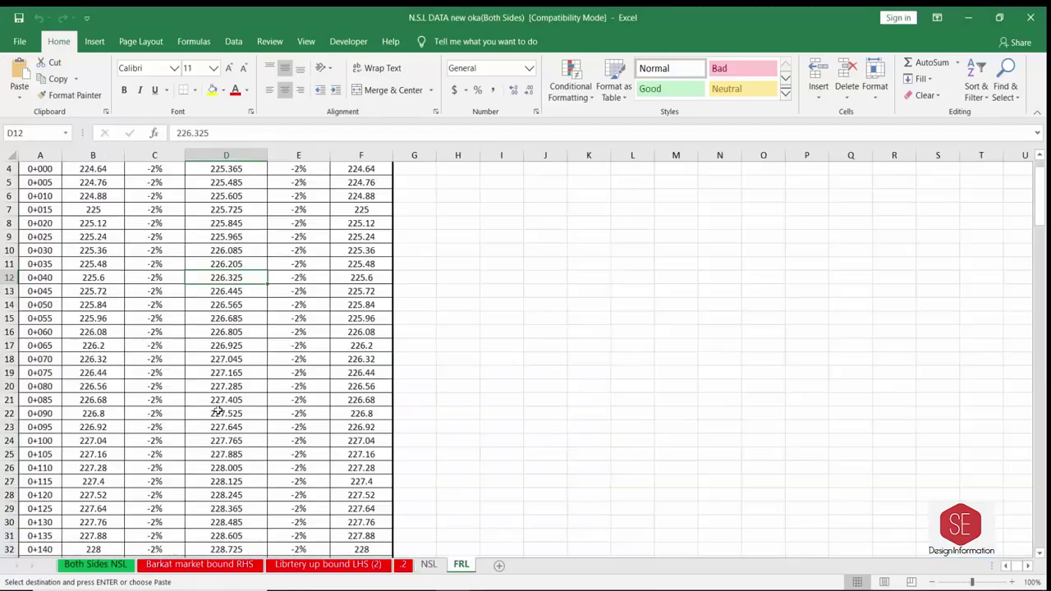
left_click(968, 17)
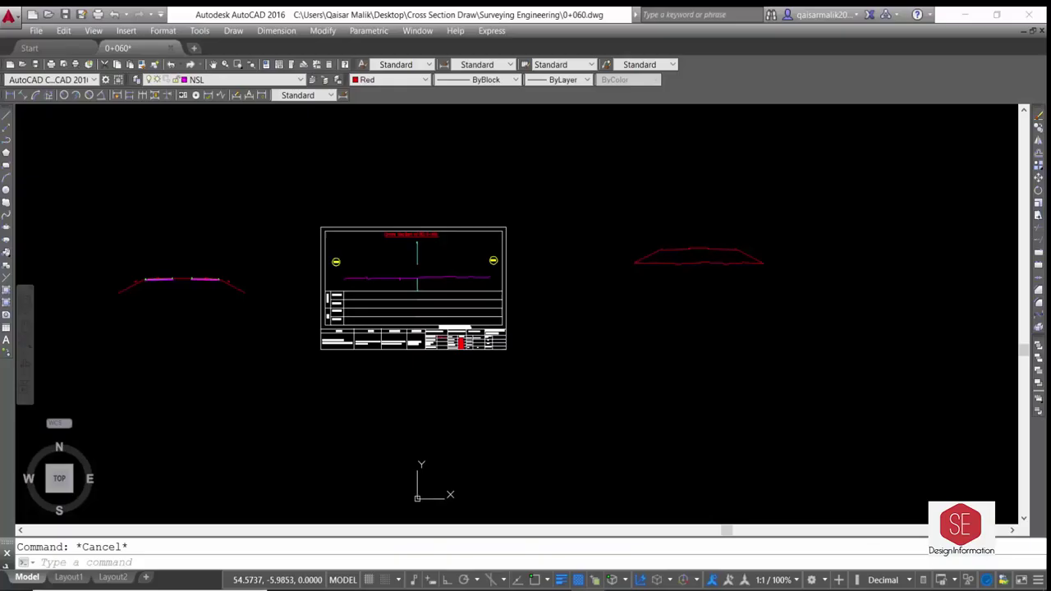
type("co")
key("Return")
scroll(171, 311, "up", 5)
key("Return")
left_click(171, 310)
scroll(174, 310, "down", 4)
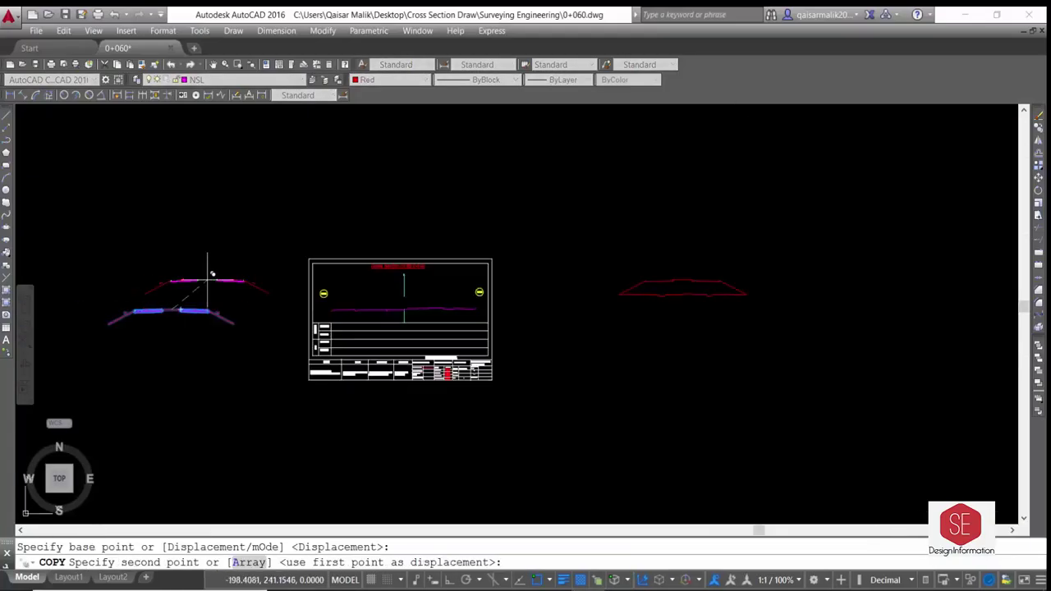
key("Return")
key("Escape")
scroll(361, 320, "up", 5)
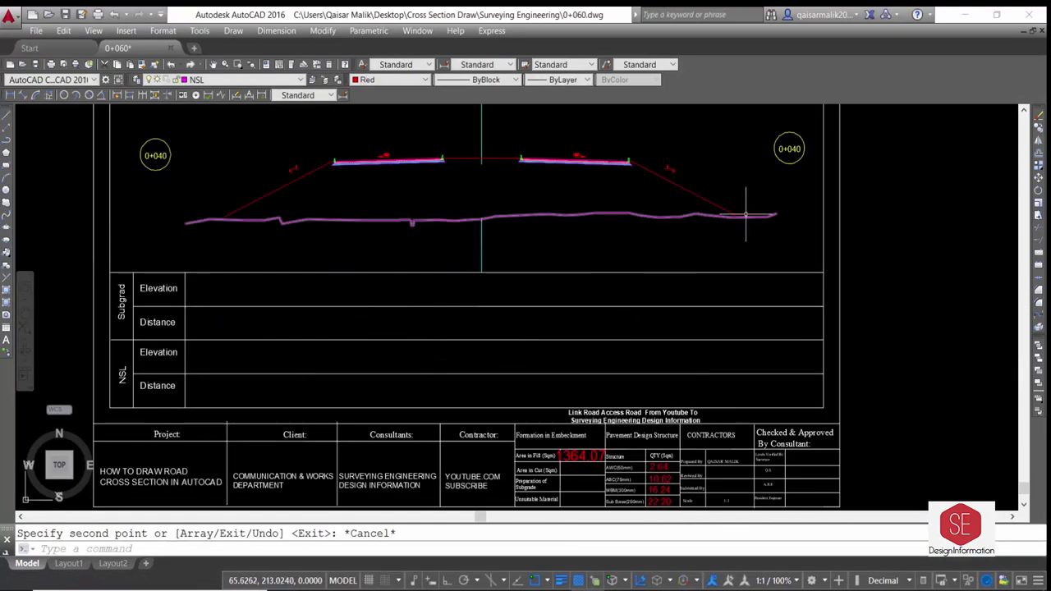
Explode the placed template and extend its side slope lines.
left_click(708, 198)
type("x")
key("Return")
type("ex")
key("Return")
key("Return")
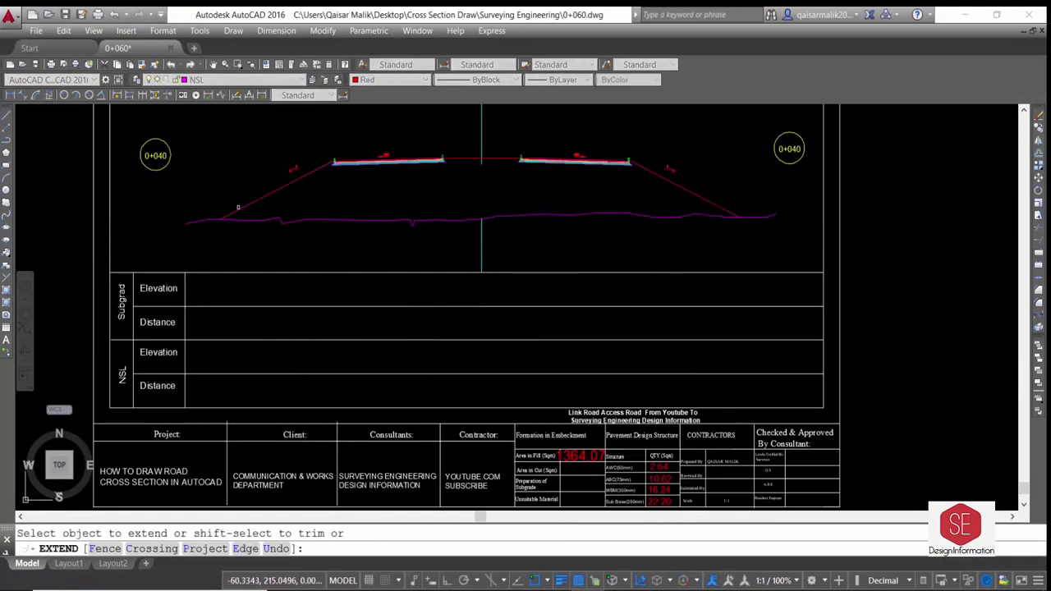
key("Escape")
Fill the NSL and Subgrade level rows with XYZ, then start labelling the left curb.
type("xyz")
key("Return")
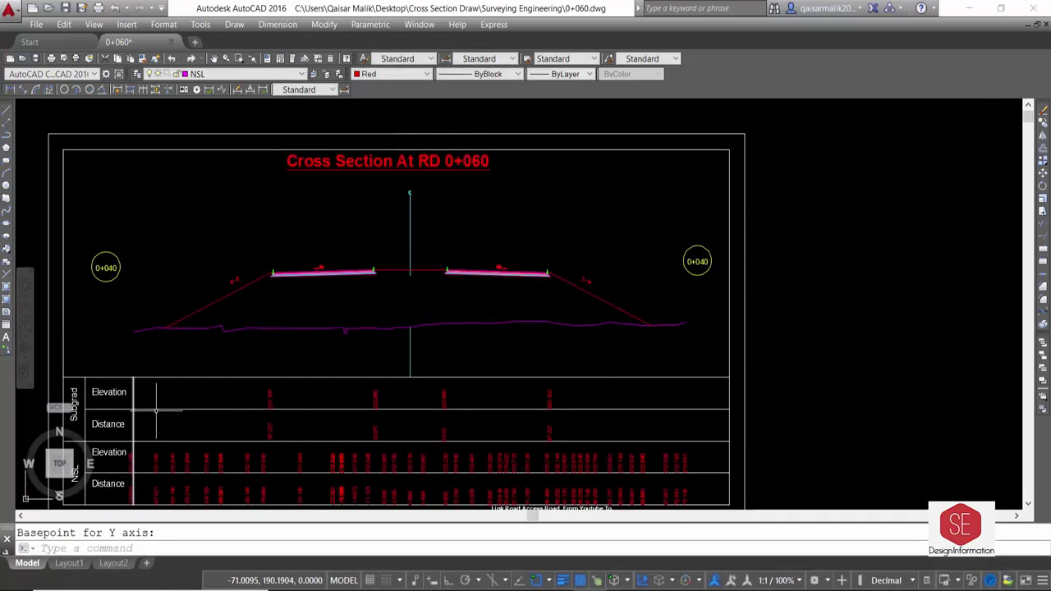
scroll(379, 270, "up", 5)
scroll(361, 279, "down", 4)
left_click(359, 312)
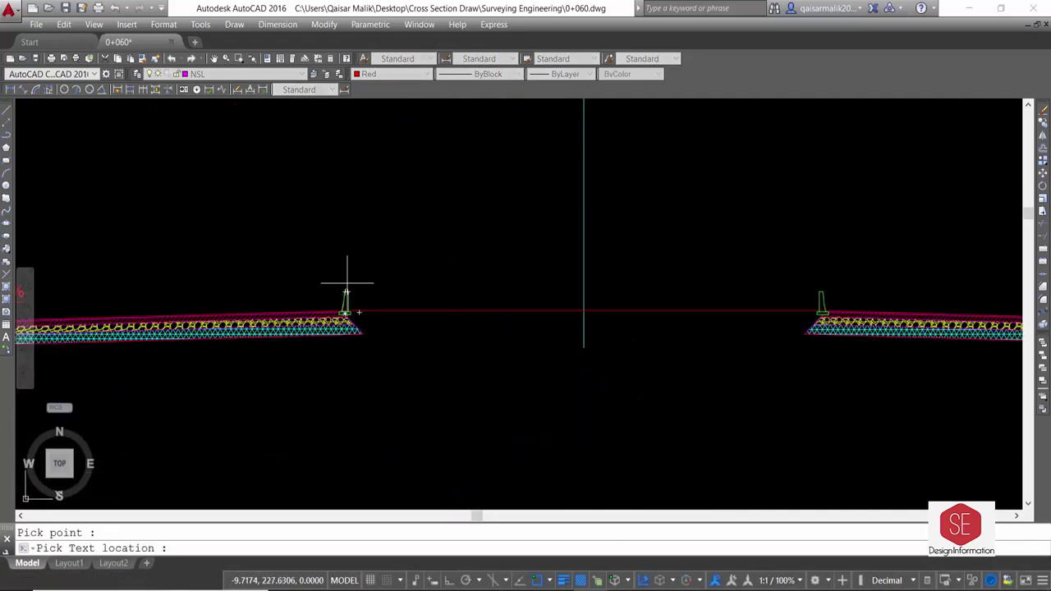
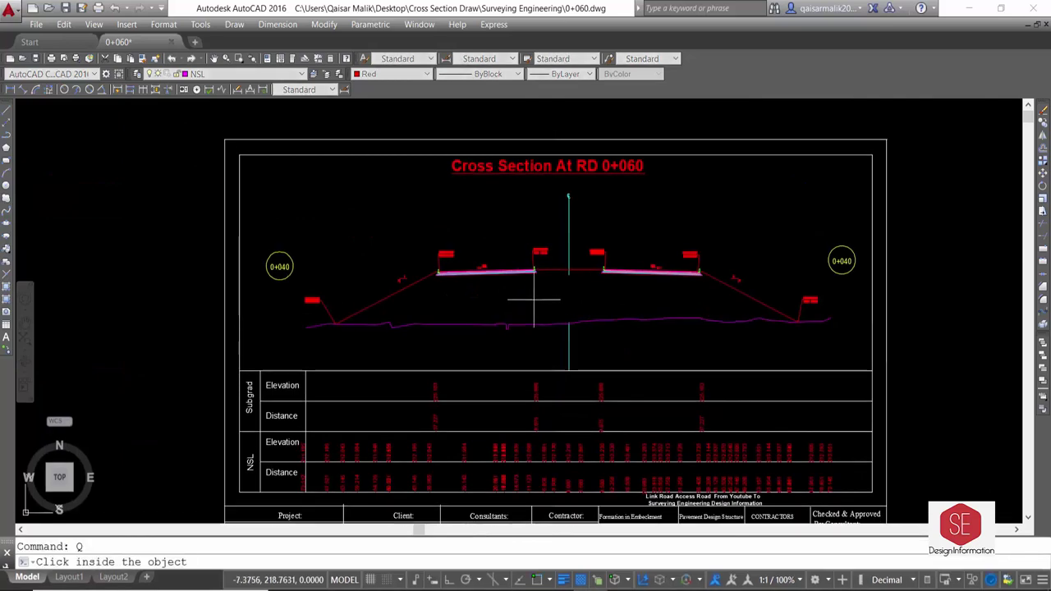
Move the 1349.72 level text to a new base point.
key("Return")
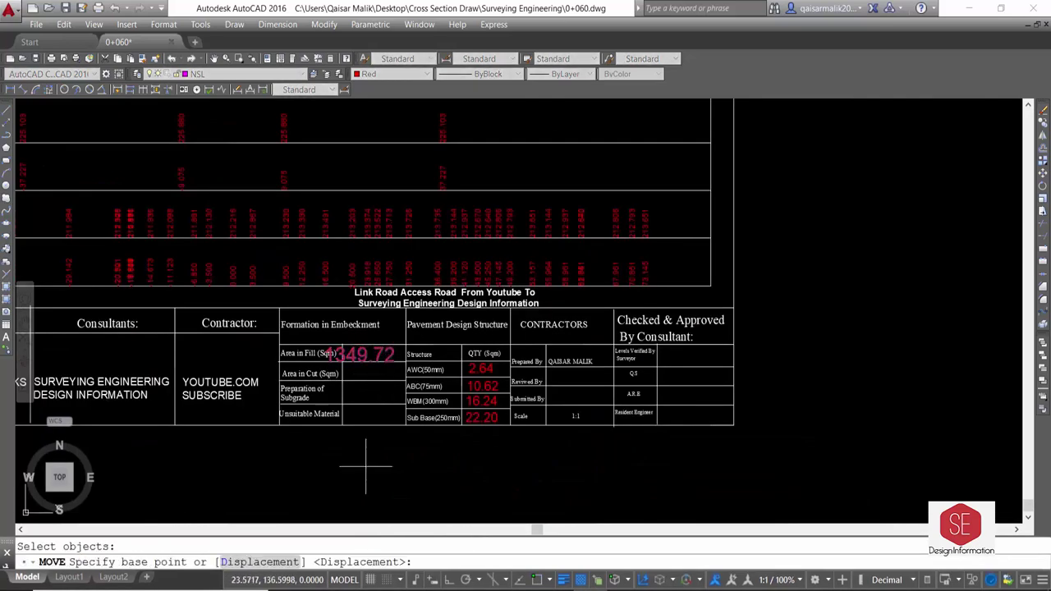
left_click(365, 463)
type("ma")
key("Return")
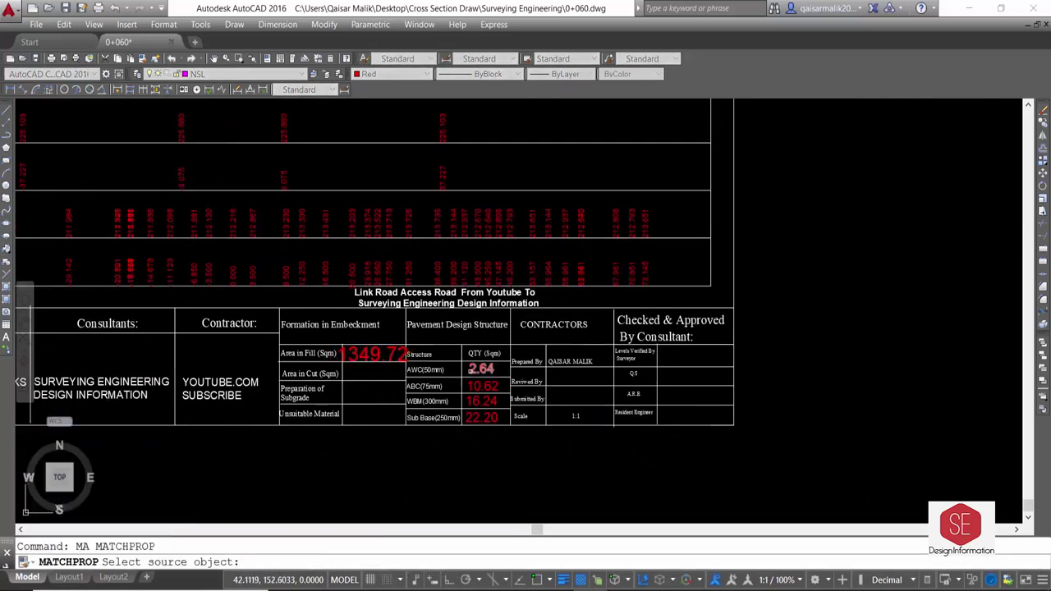
scroll(379, 356, "down", 5)
key("Escape")
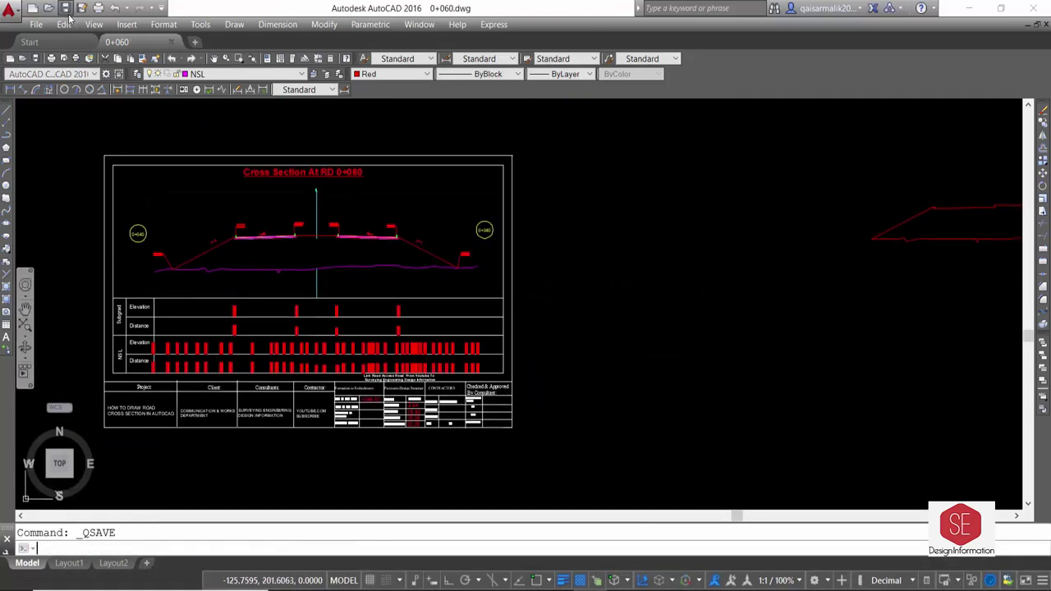
Save the drawing as 0+080 and retitle it 'Cross Section At RD 0+080'.
left_click(81, 7)
type("0+080")
key("Return")
double_click(352, 179)
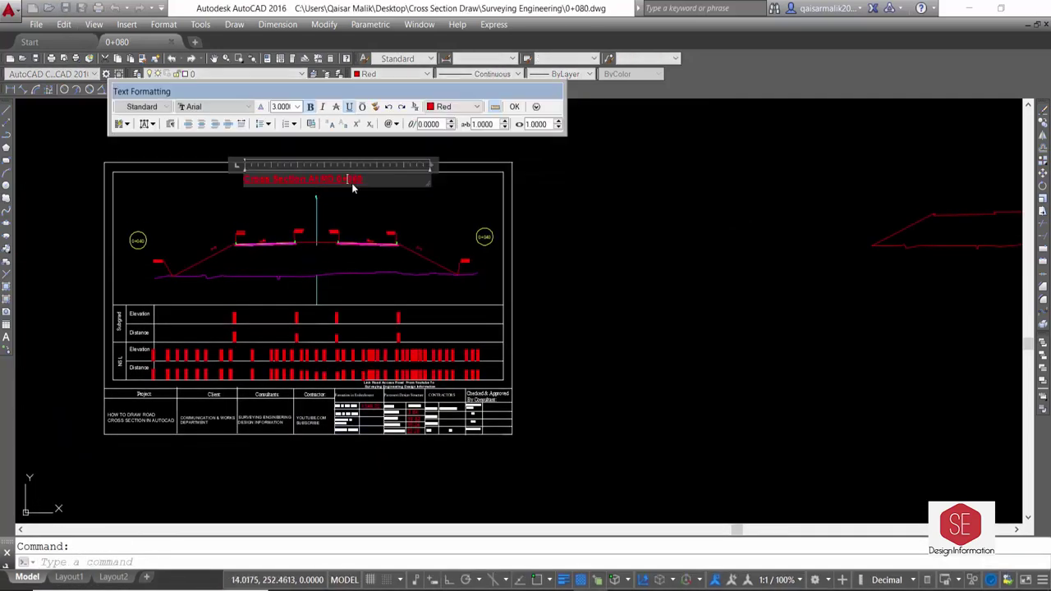
left_click(604, 519)
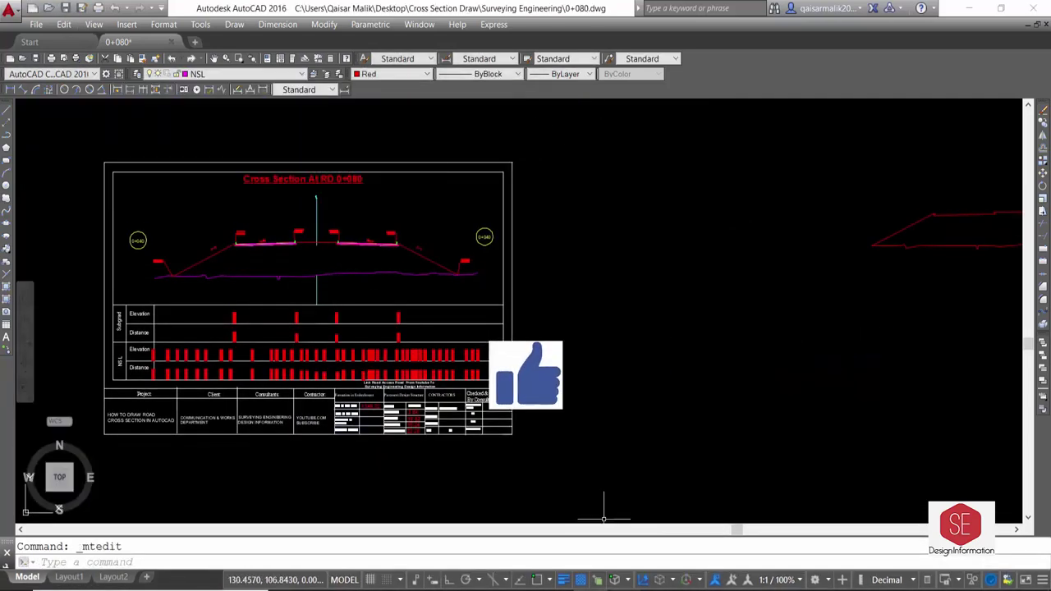
Erase the old ground line and side slope lines.
scroll(604, 519, "up", 5)
left_click(835, 289)
left_click(325, 345)
key("e")
key("Return")
left_click_drag(616, 208, 355, 325)
left_click(756, 249)
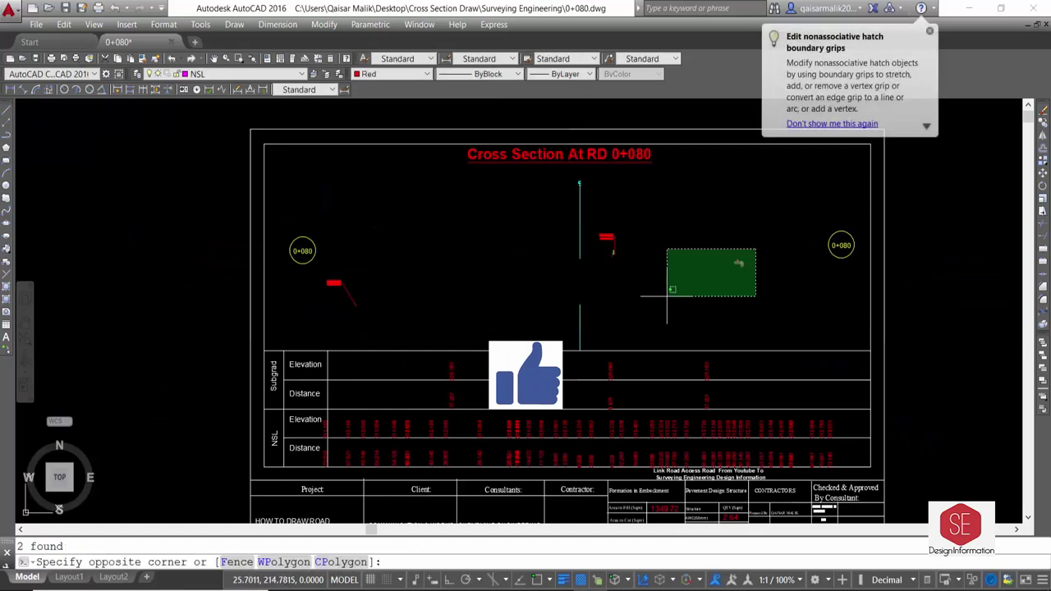
key("Escape")
Window-select and erase the old level values.
scroll(338, 327, "down", 3)
left_click(326, 333)
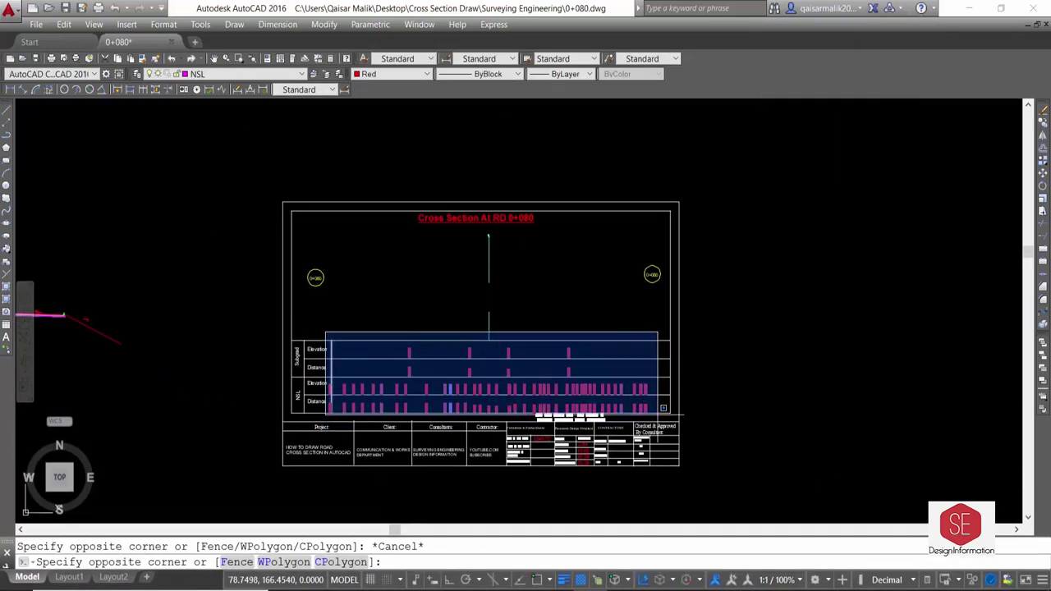
left_click(663, 408)
key("e")
key("Return")
scroll(648, 295, "down", 2)
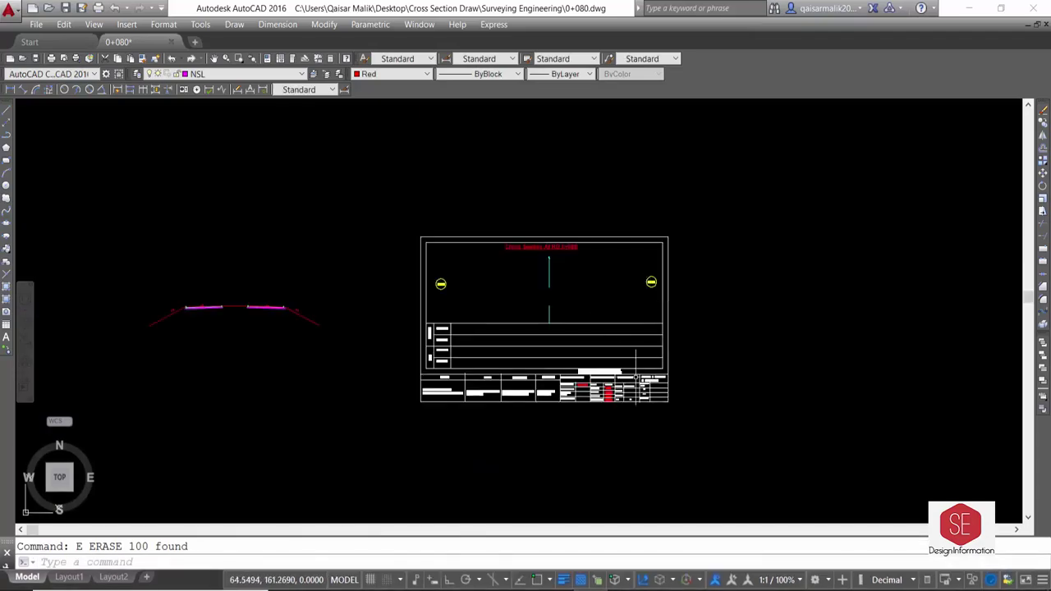
Copy the 0+080 ground coordinates from column F of the NSL sheet.
key("alt+Tab")
left_click(431, 564)
scroll(403, 328, "down", 15)
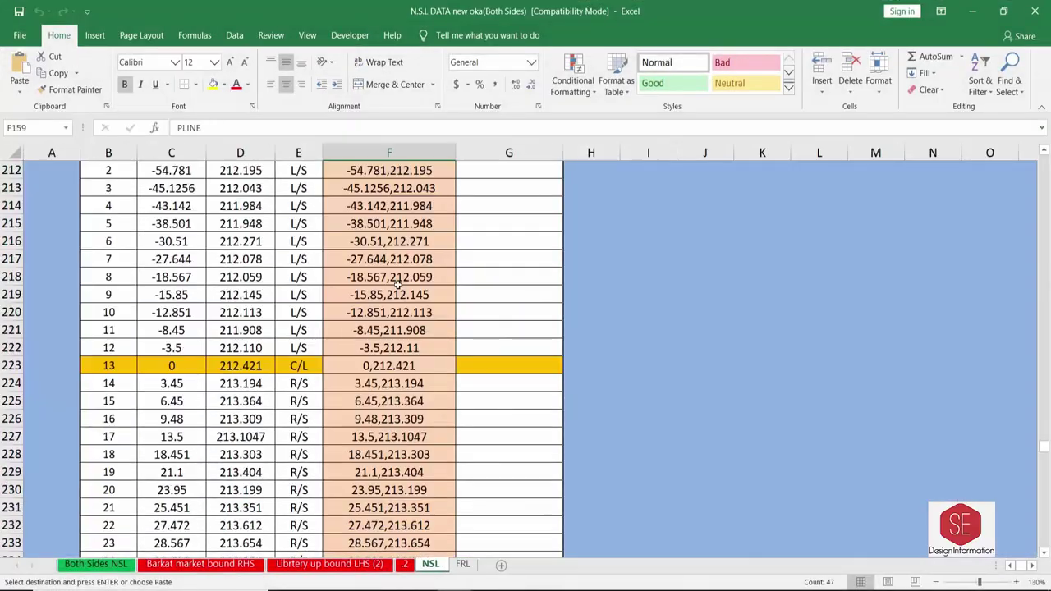
scroll(404, 328, "up", 2)
mouse_move(389, 271)
left_mouse_down()
mouse_move(403, 282)
mouse_move(403, 554)
left_mouse_up()
right_click(411, 533)
left_click(447, 138)
scroll(403, 328, "up", 6)
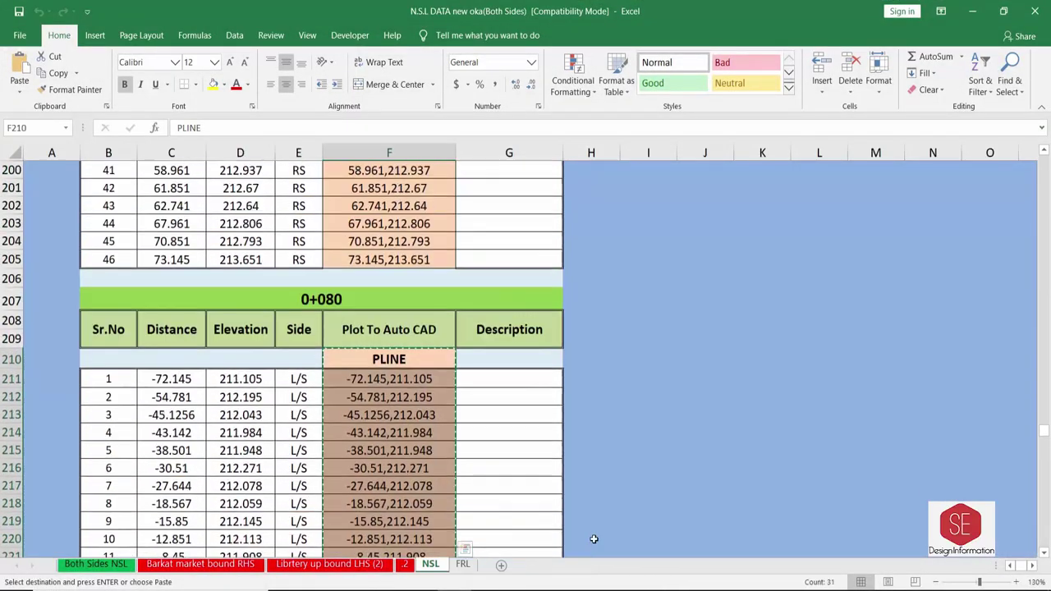
Paste the coordinates into AutoCAD to draw the new 0+080 ground line and set its colour.
key("alt+Tab")
right_click(323, 547)
left_click(375, 502)
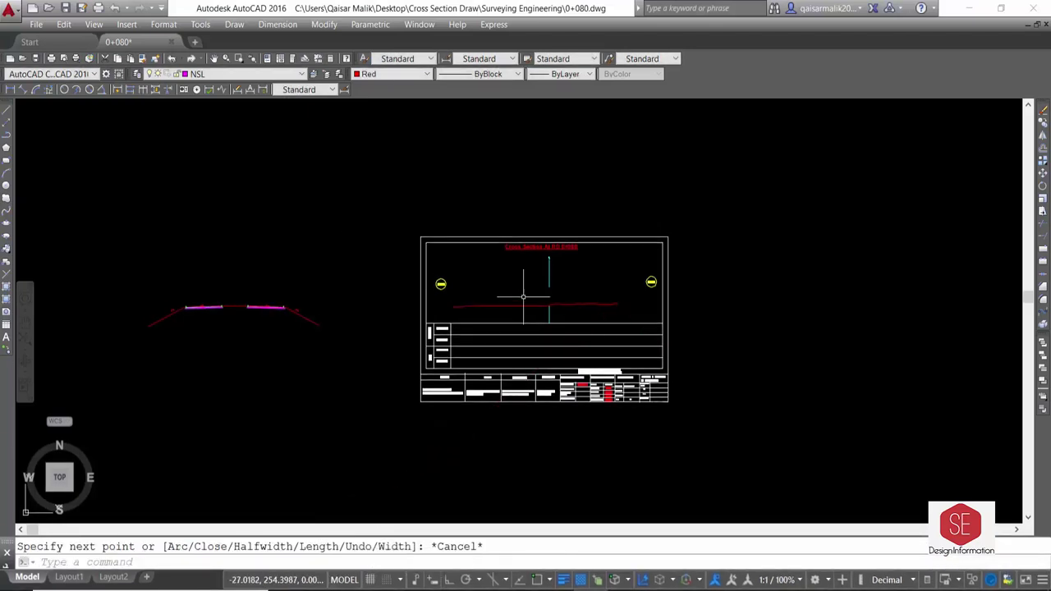
left_click_drag(632, 283, 443, 312)
left_click(402, 74)
key("Escape")
scroll(482, 380, "up", 2)
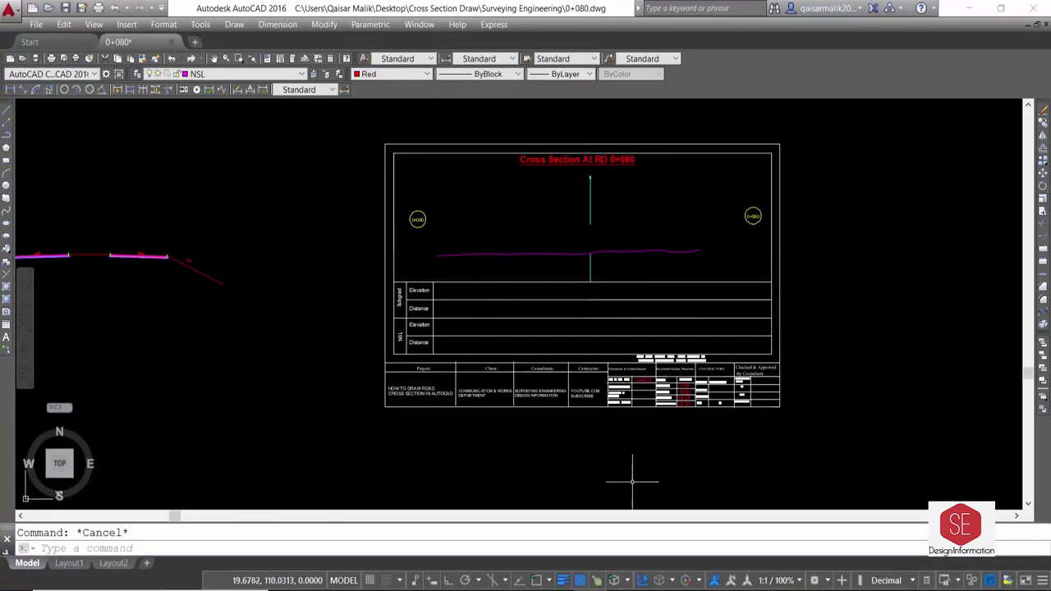
Look up the 0+080 design level 227.285 on the FRL sheet.
key("alt+Tab")
left_click(464, 564)
scroll(139, 246, "up", 4)
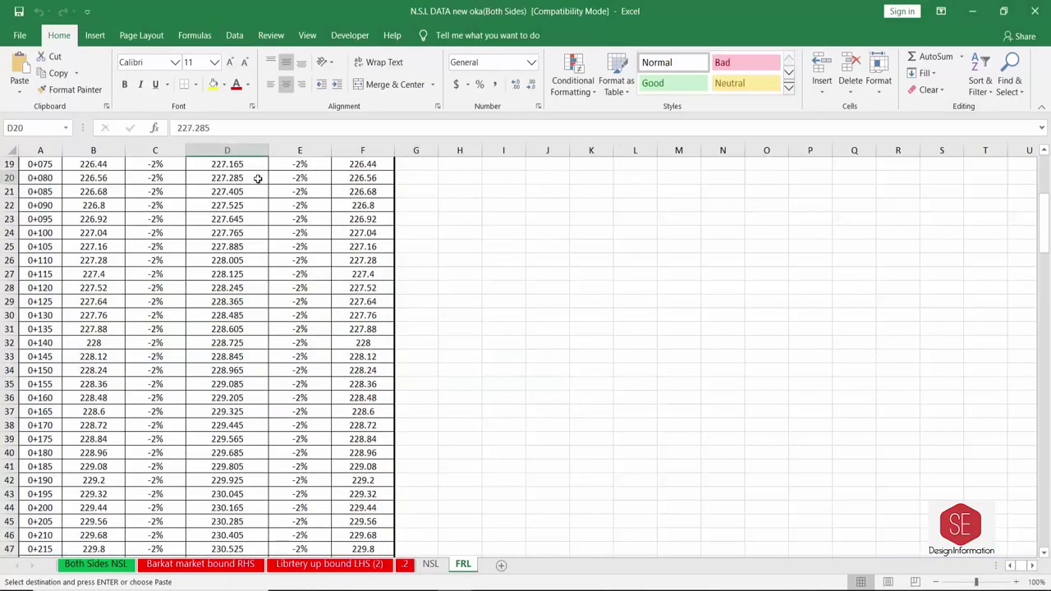
key("alt+Tab")
Copy the road template onto the section at design level 227.265.
type("co")
key("Return")
left_click(247, 279)
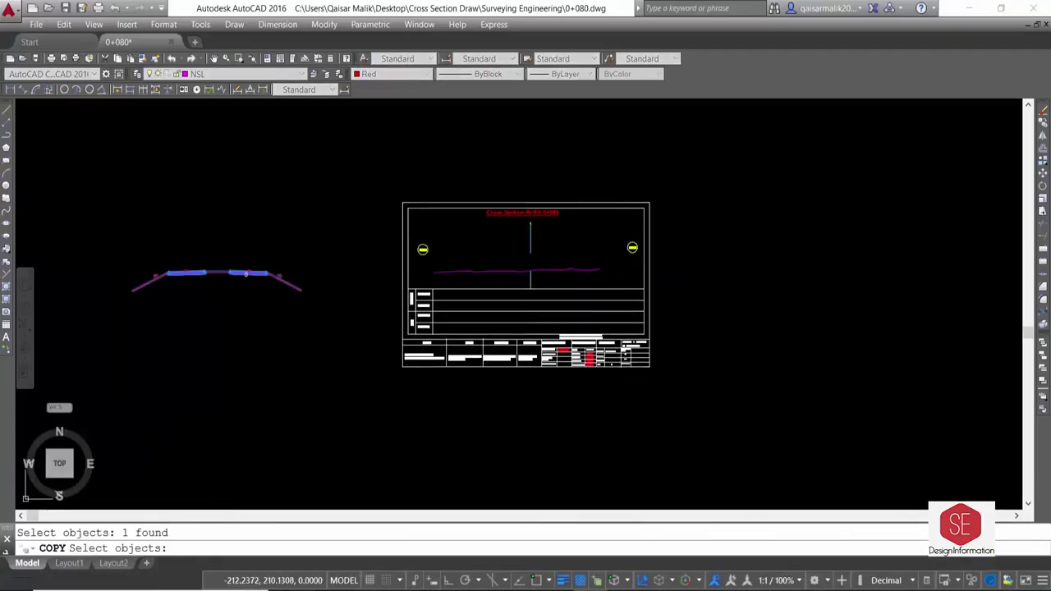
key("Return")
scroll(215, 257, "up", 3)
type("'ds")
key("Return")
key("Return")
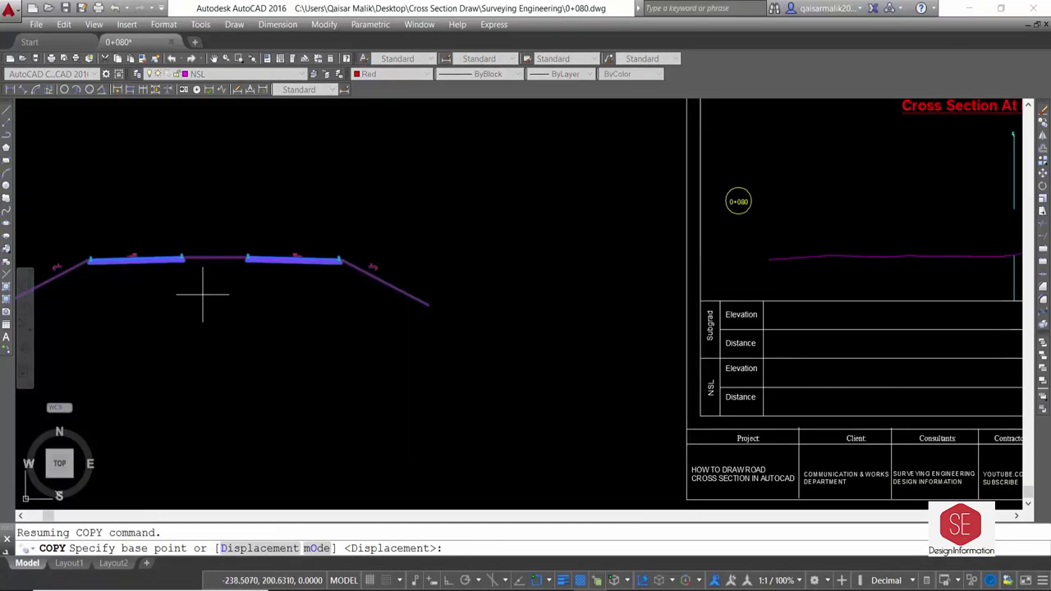
left_click(214, 258)
type(".265")
key("Return")
key("Escape")
scroll(284, 224, "down", 5)
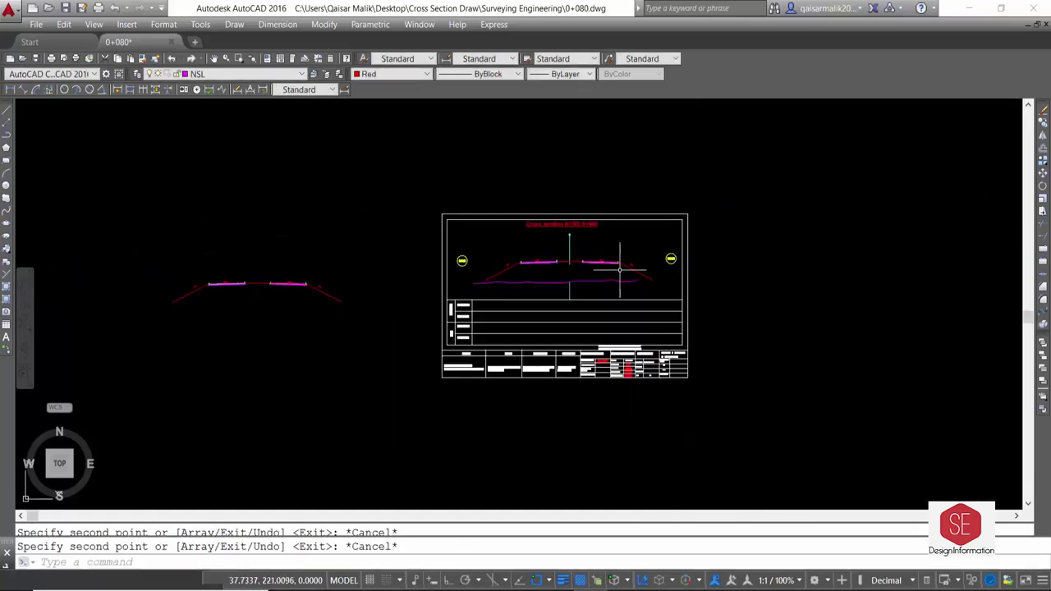
scroll(638, 281, "up", 3)
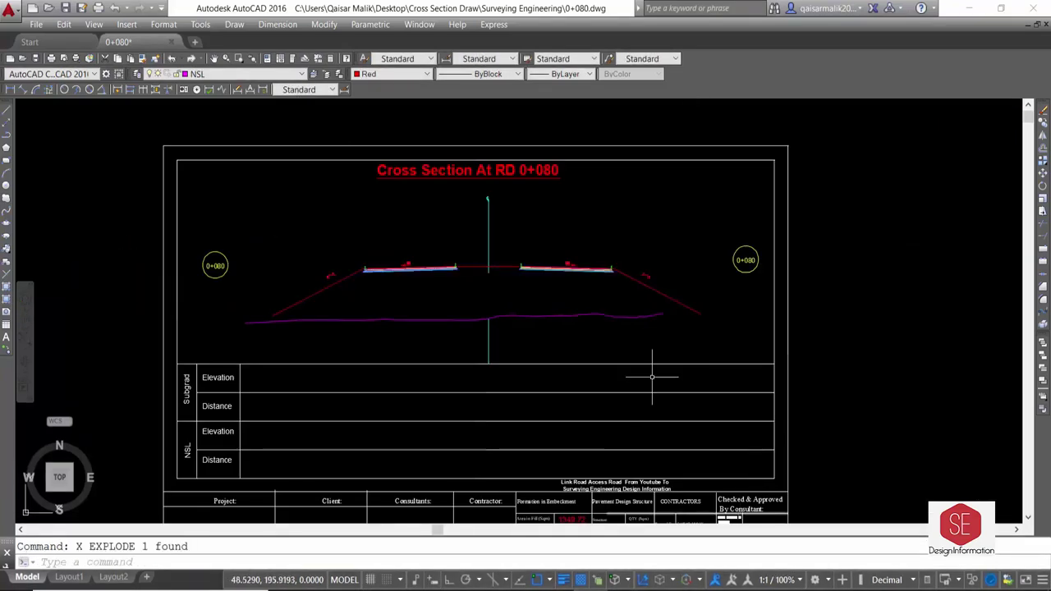
Draw a line extending the ground line past the right side slope.
type("ex")
key("Return")
key("Escape")
scroll(698, 317, "up", 2)
type("l")
key("Return")
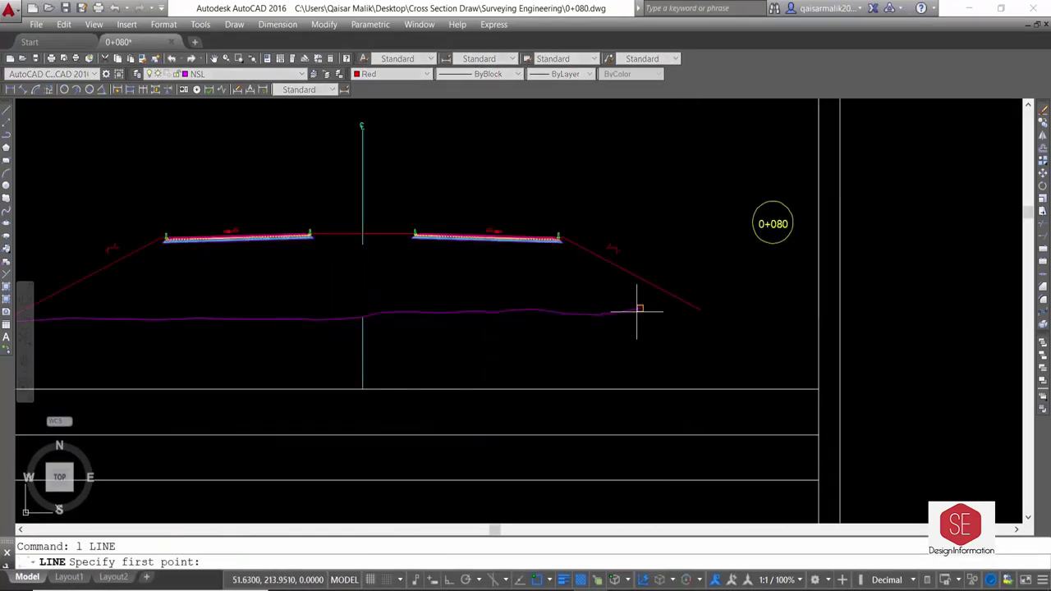
left_click(739, 292)
key("Escape")
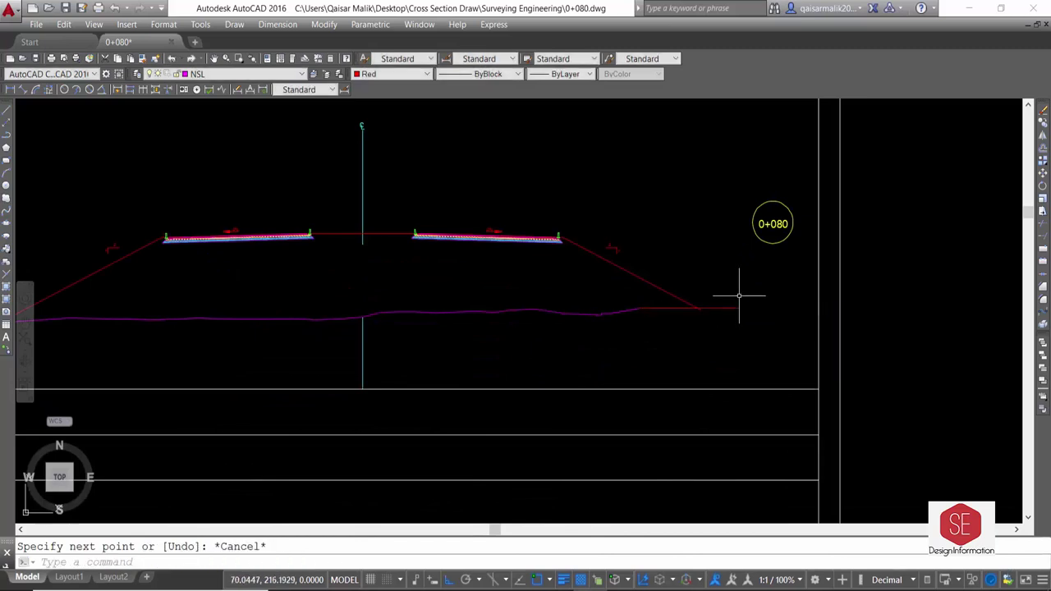
Trim the overlapping side slope and ground lines where they meet.
type("ma")
key("Return")
key("Escape")
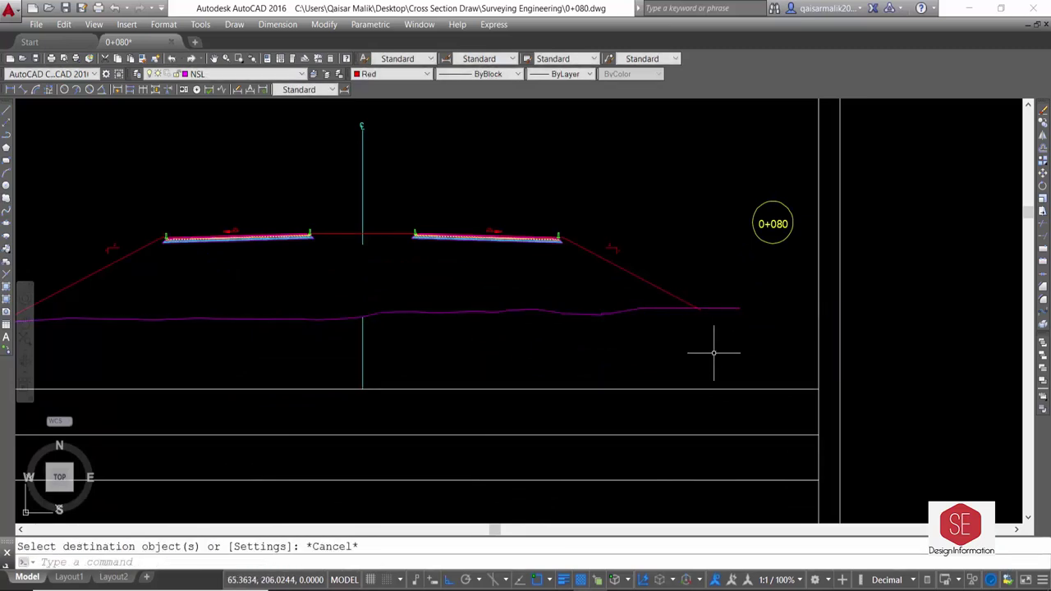
scroll(711, 351, "down", 2)
scroll(281, 340, "up", 4)
scroll(292, 334, "down", 2)
type("tr")
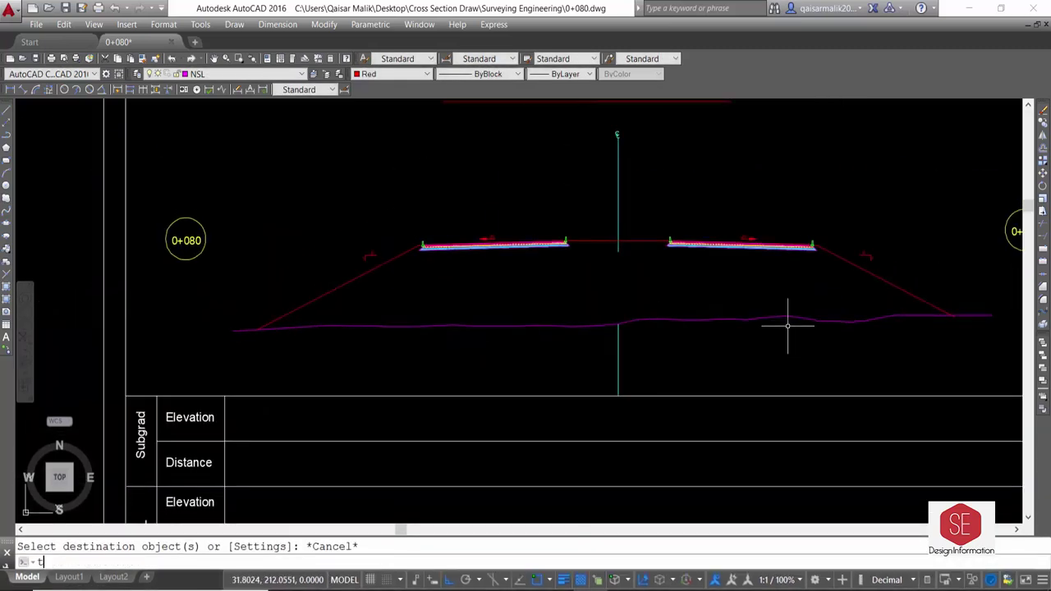
key("Return")
scroll(995, 312, "up", 5)
scroll(772, 344, "down", 8)
Run CD to place Ele/Dist labels at the right, middle and left road edges.
type("cd")
key("Return")
left_click(736, 300)
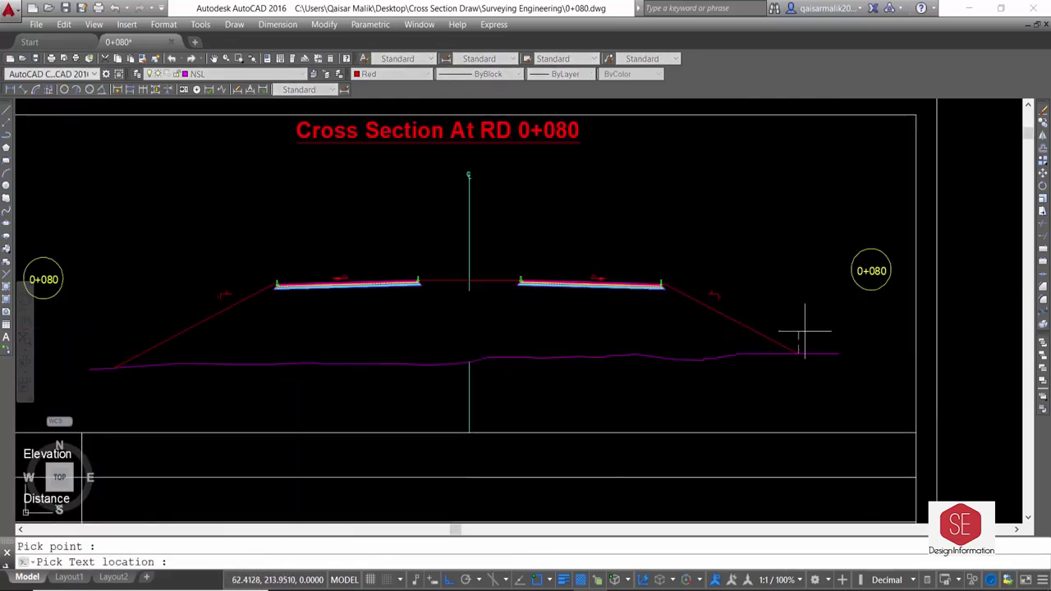
scroll(805, 331, "up", 5)
left_click(768, 278)
scroll(944, 271, "down", 4)
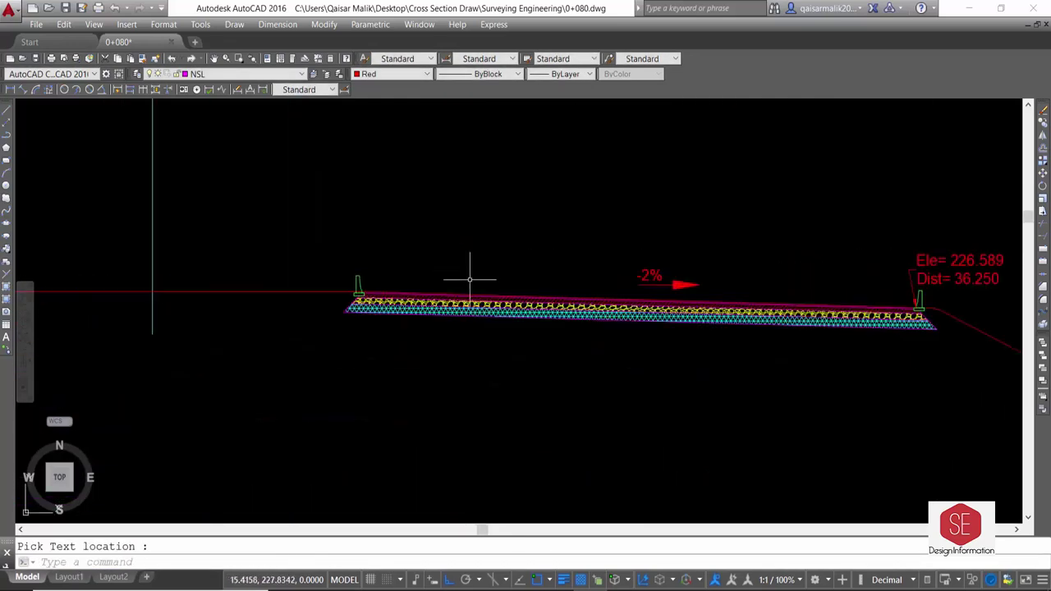
left_click(361, 291)
scroll(361, 291, "down", 4)
scroll(681, 242, "up", 4)
scroll(504, 246, "down", 4)
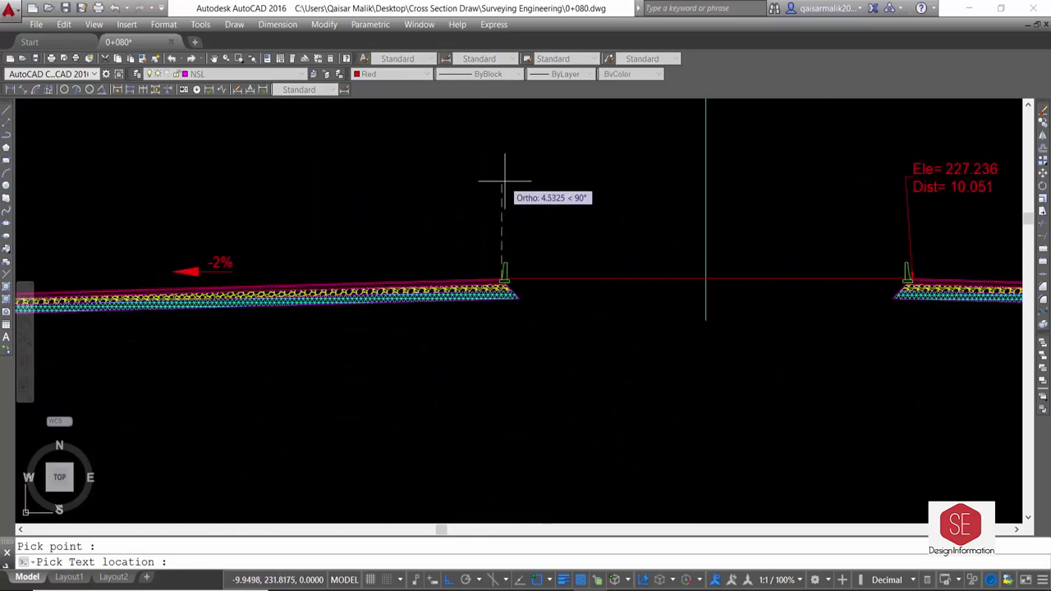
left_click(555, 201)
scroll(218, 235, "up", 4)
left_click(218, 235)
scroll(227, 244, "down", 4)
left_click(238, 205)
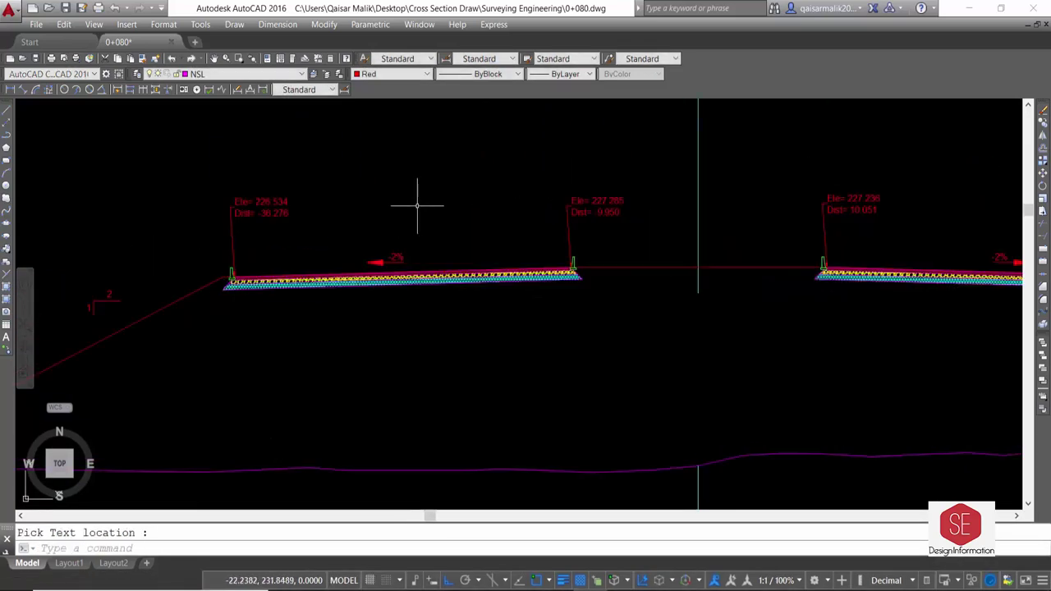
key("Return")
scroll(189, 313, "down", 3)
key("Escape")
key("Escape")
scroll(493, 282, "down", 3)
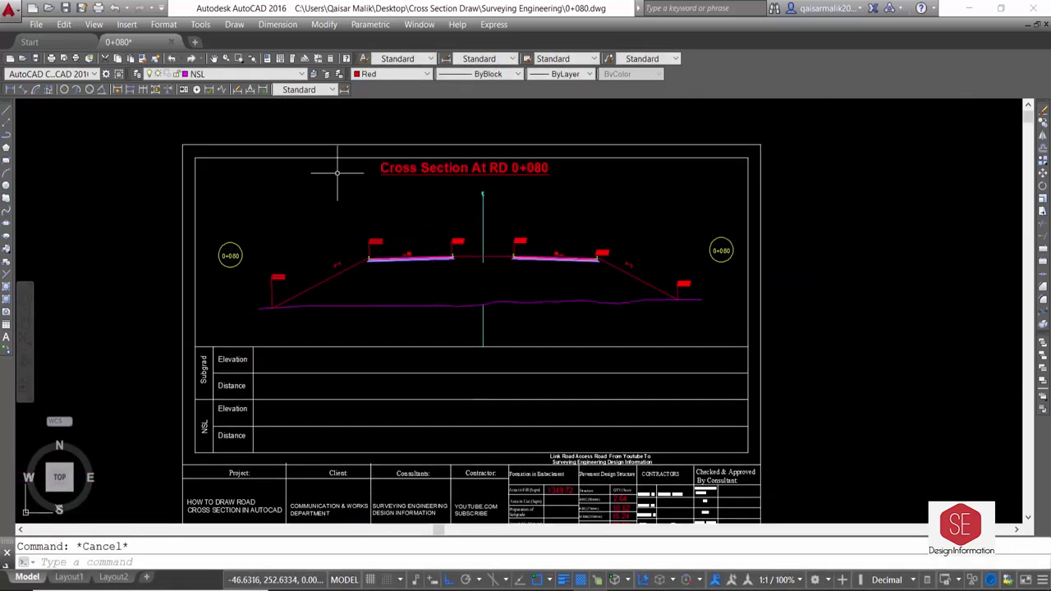
Run PRI on the ground line to list its levels from a horizontal base point.
type("PRI")
key("Return")
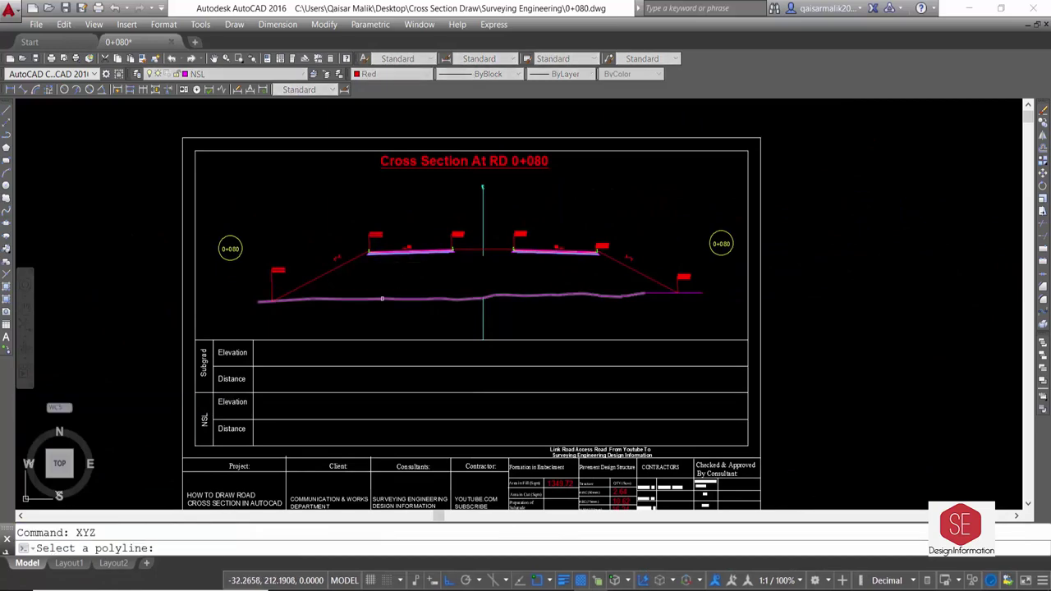
scroll(401, 261, "up", 4)
left_click(481, 281)
scroll(481, 282, "down", 4)
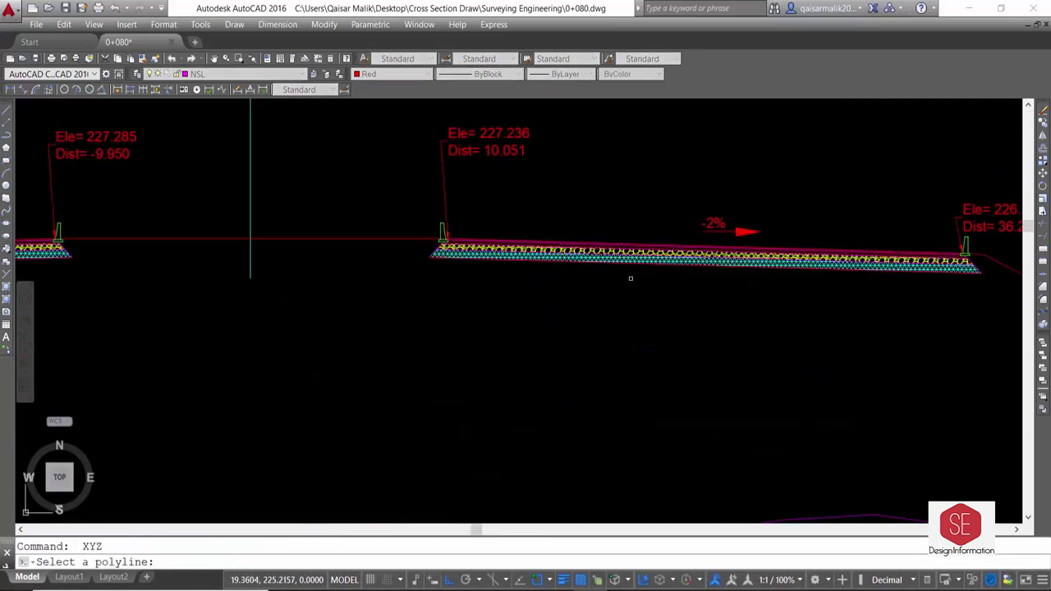
left_click(611, 261)
scroll(611, 261, "down", 4)
middle_click_drag(716, 362, 932, 469)
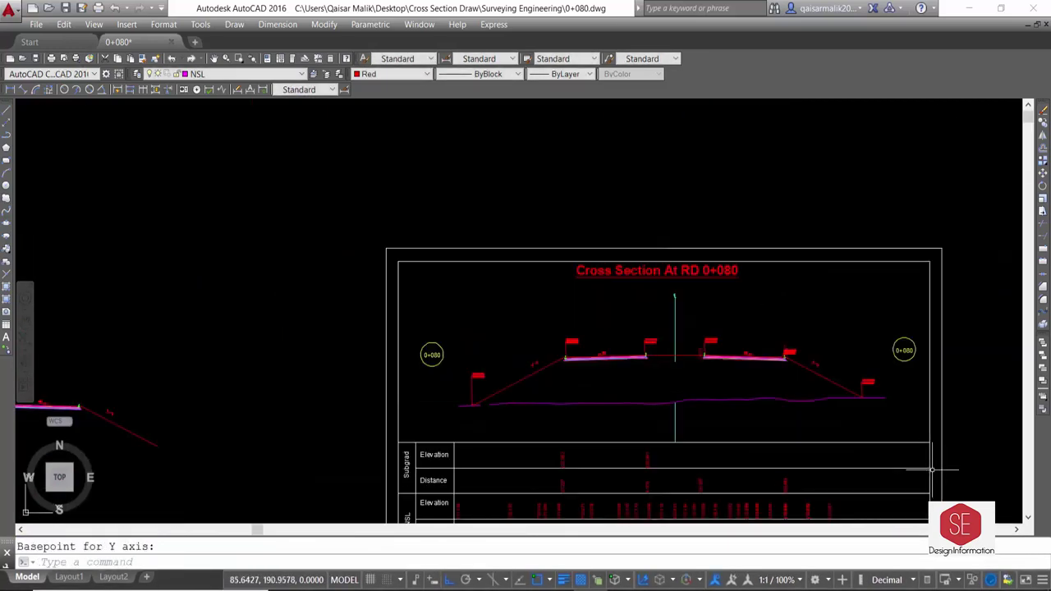
Run XYZ on the slab polyline and set its X-axis basepoint.
type("xyz")
key("Return")
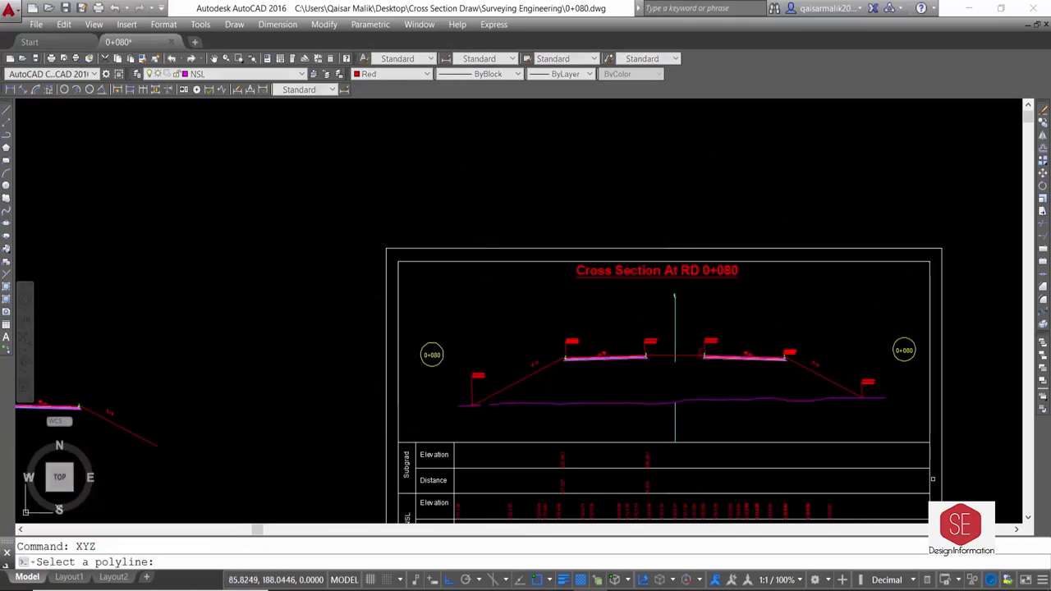
scroll(629, 364, "up", 5)
scroll(585, 359, "up", 3)
left_click(586, 358)
scroll(585, 359, "down", 5)
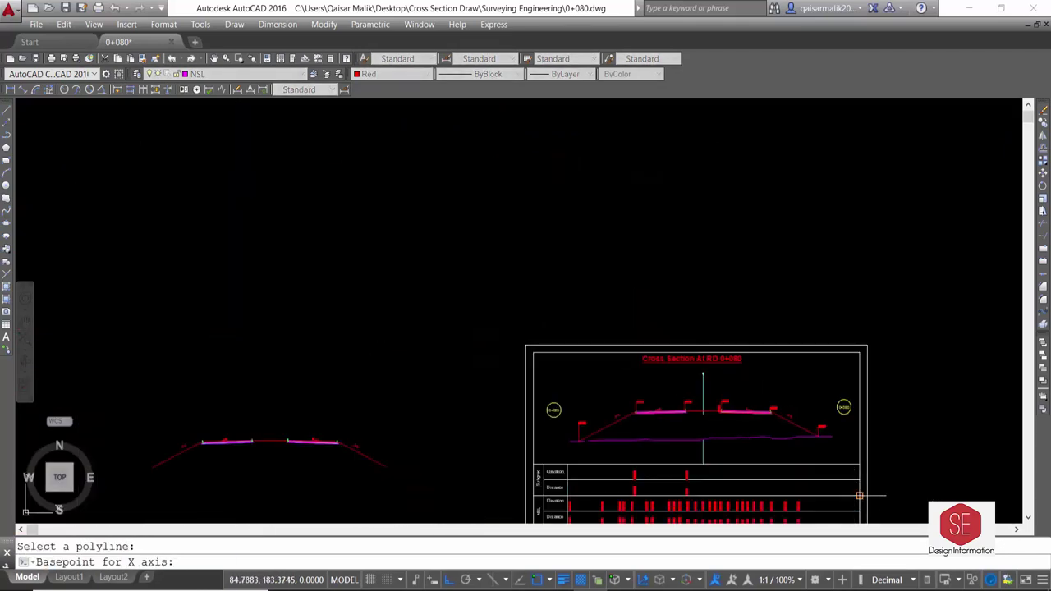
left_click(859, 496)
middle_click_drag(859, 496, 595, 375)
scroll(410, 375, "up", 2)
Window-select the NSL elevation and distance labels and keep them red.
left_click(236, 368)
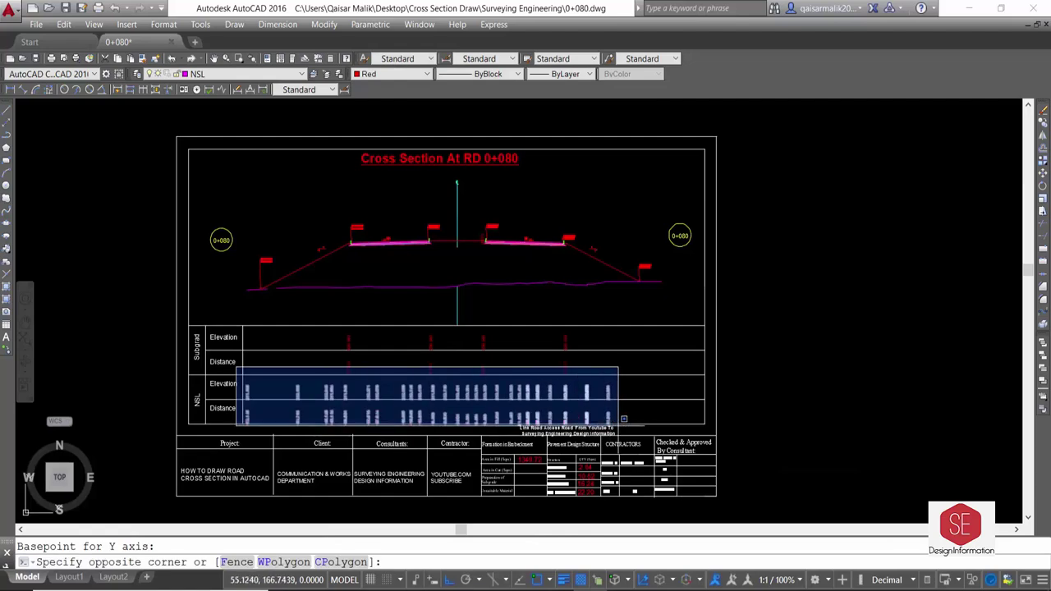
left_click(623, 419)
left_click(392, 74)
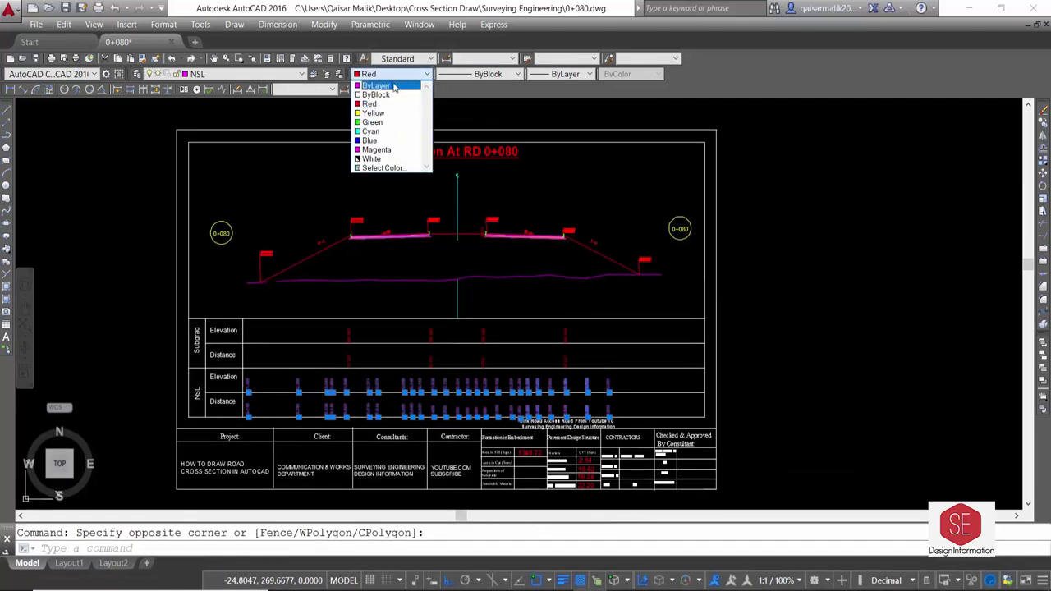
key("Escape")
scroll(481, 293, "down", 2)
Place the 1394.27 fill value beside Area in Fill in the title block.
type("Q")
key("Return")
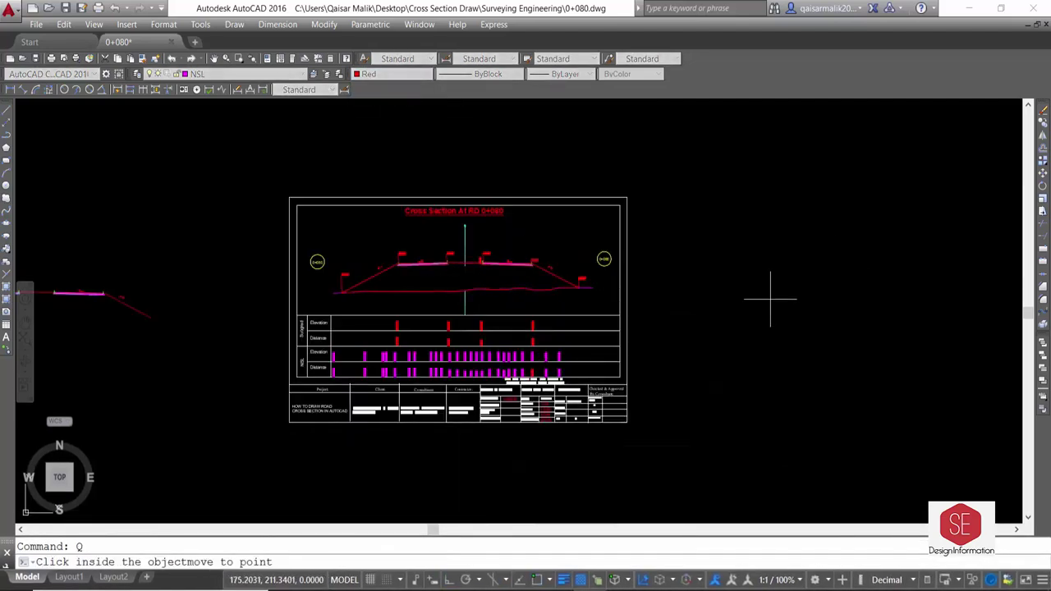
key("Return")
scroll(699, 326, "down", 2)
scroll(682, 354, "up", 10)
left_click(749, 293)
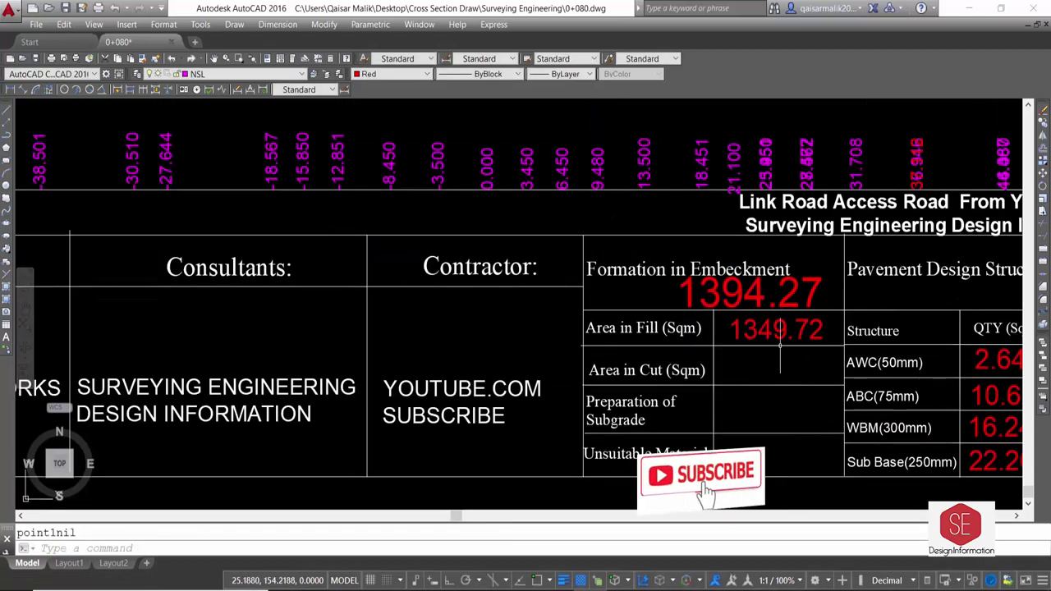
key("Escape")
Open the 0+000 and 0+020 cross-section drawings.
type("m")
key("Return")
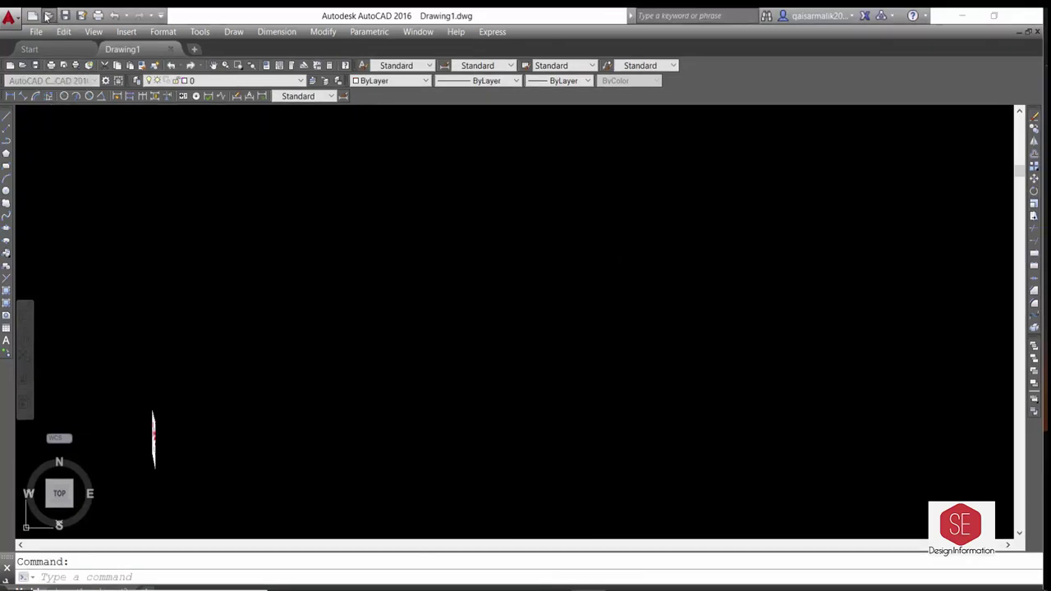
left_click(48, 15)
left_click(409, 203)
left_click(707, 451)
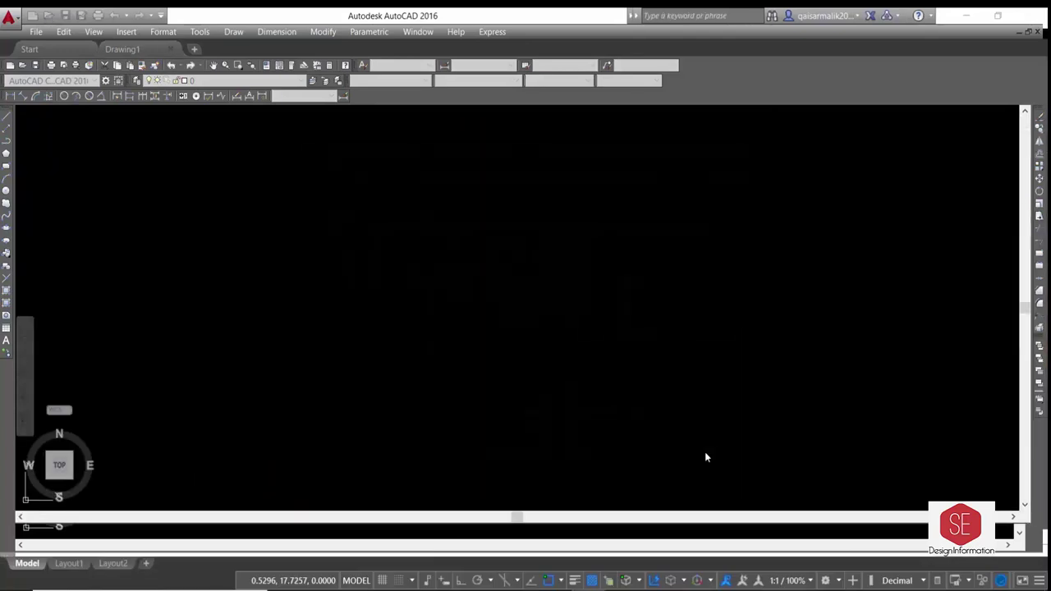
left_click(49, 15)
double_click(387, 218)
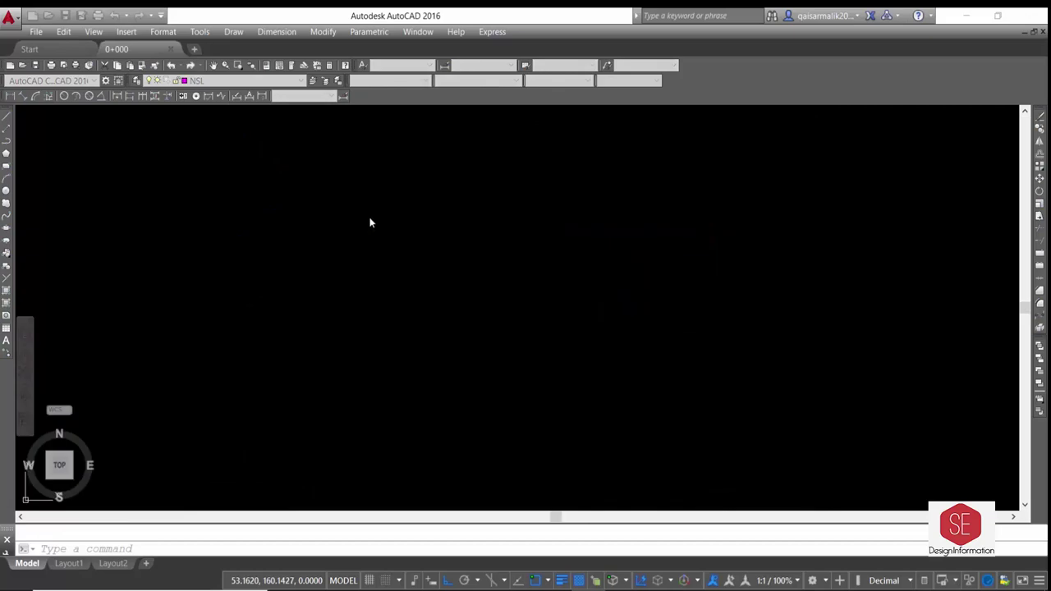
Open the 0+040, 0+060 and 0+080 cross-section drawings.
left_click(49, 15)
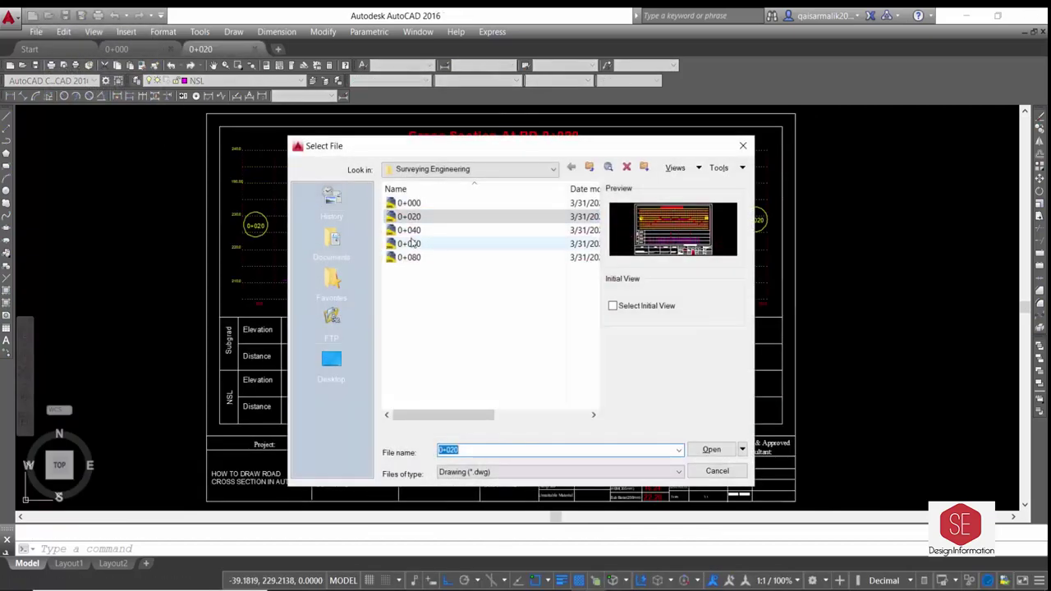
double_click(411, 238)
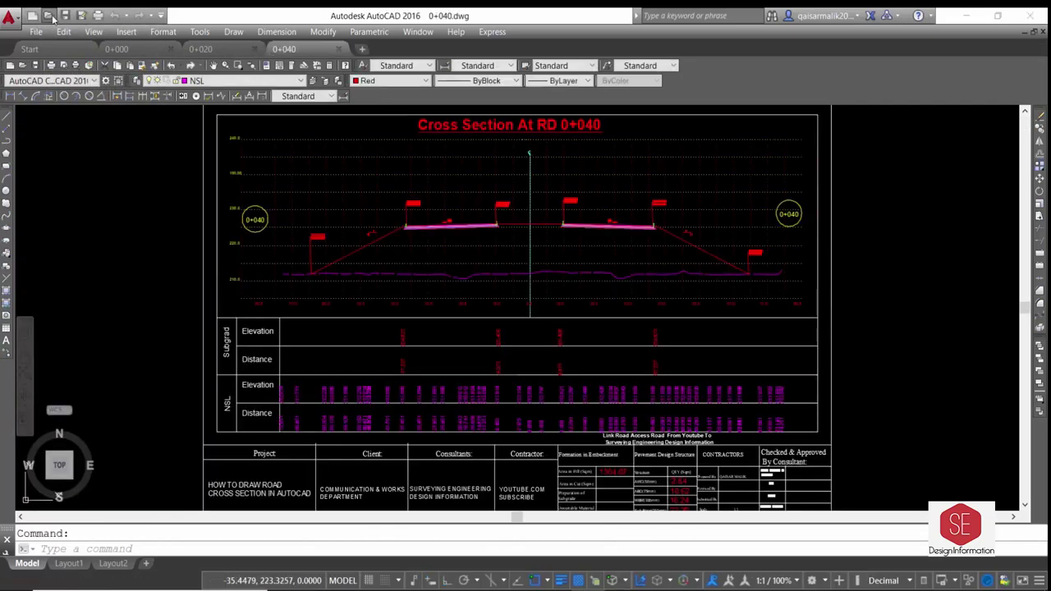
left_click(48, 15)
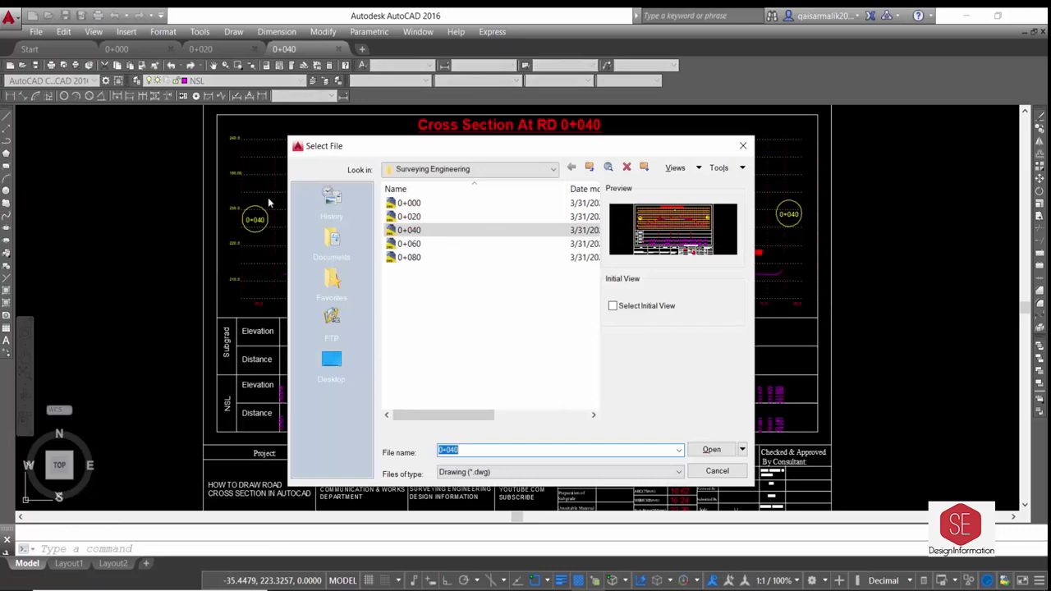
double_click(408, 244)
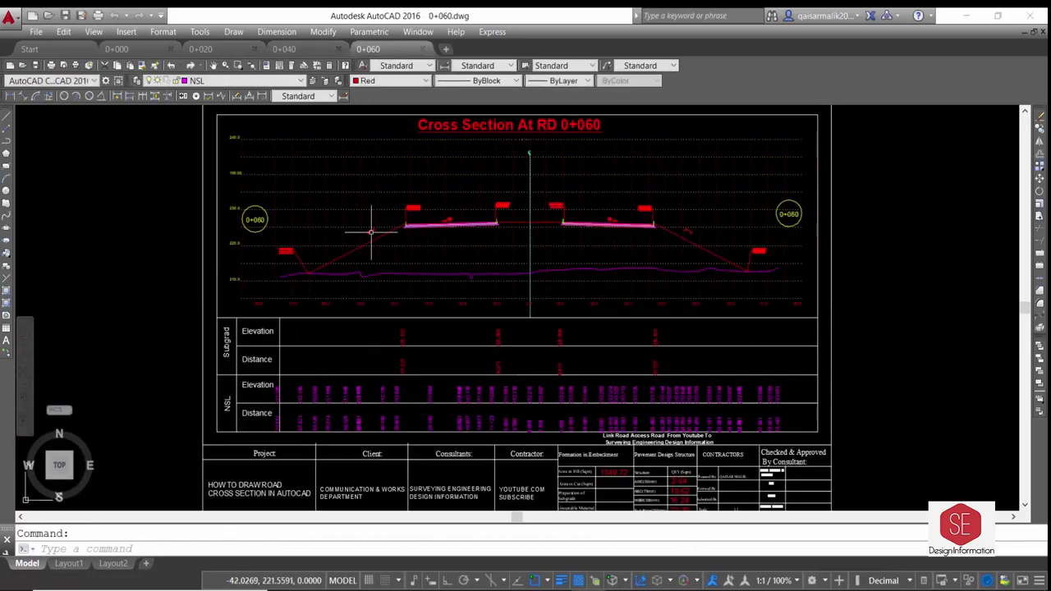
left_click(48, 15)
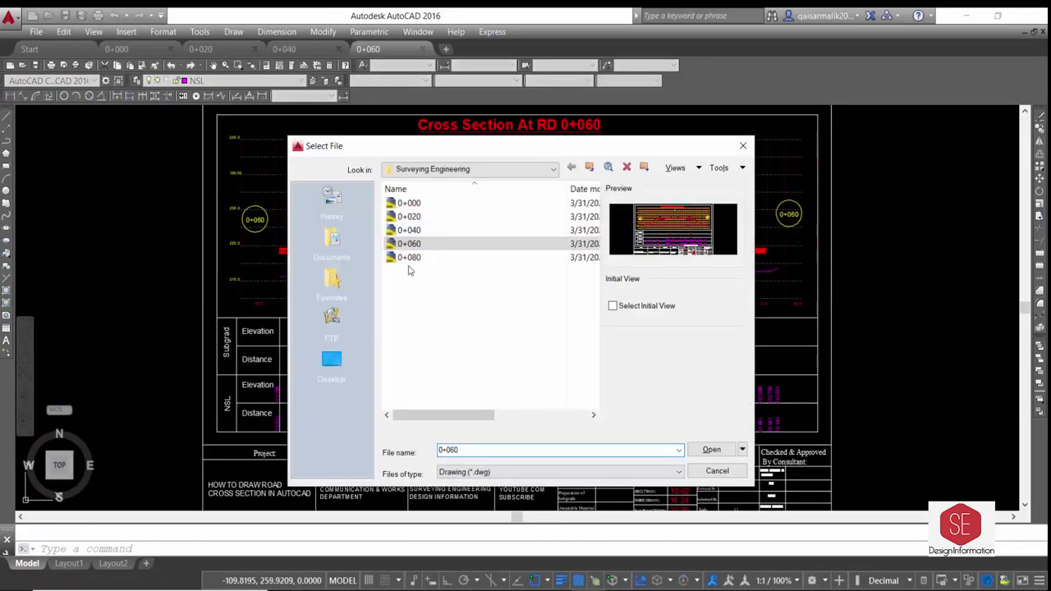
left_click(408, 257)
double_click(409, 256)
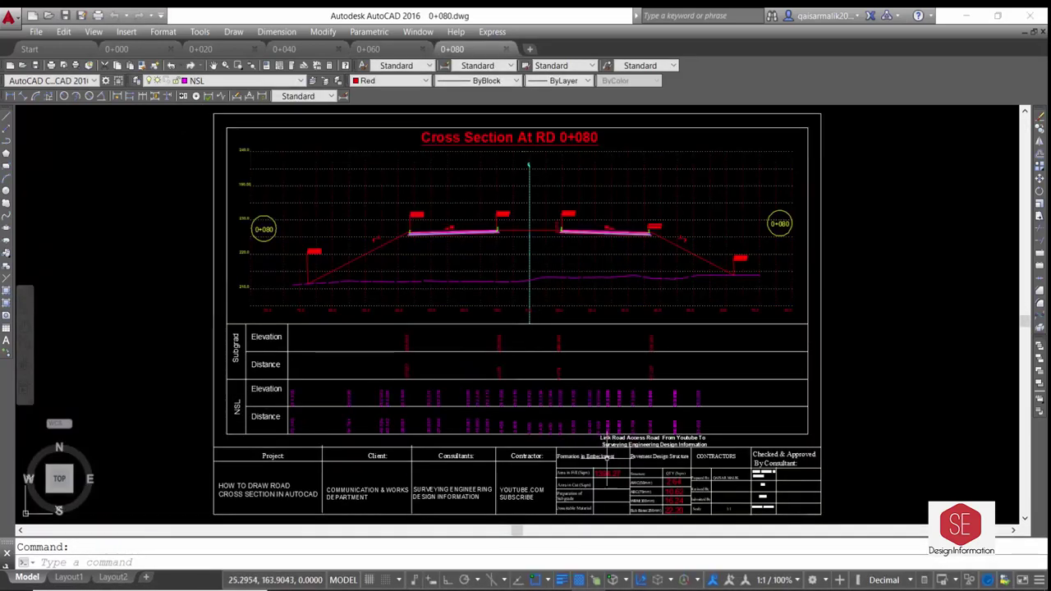
Cycle through the open cross-section drawing tabs with Ctrl+Tab.
scroll(608, 475, "up", 4)
scroll(683, 472, "down", 2)
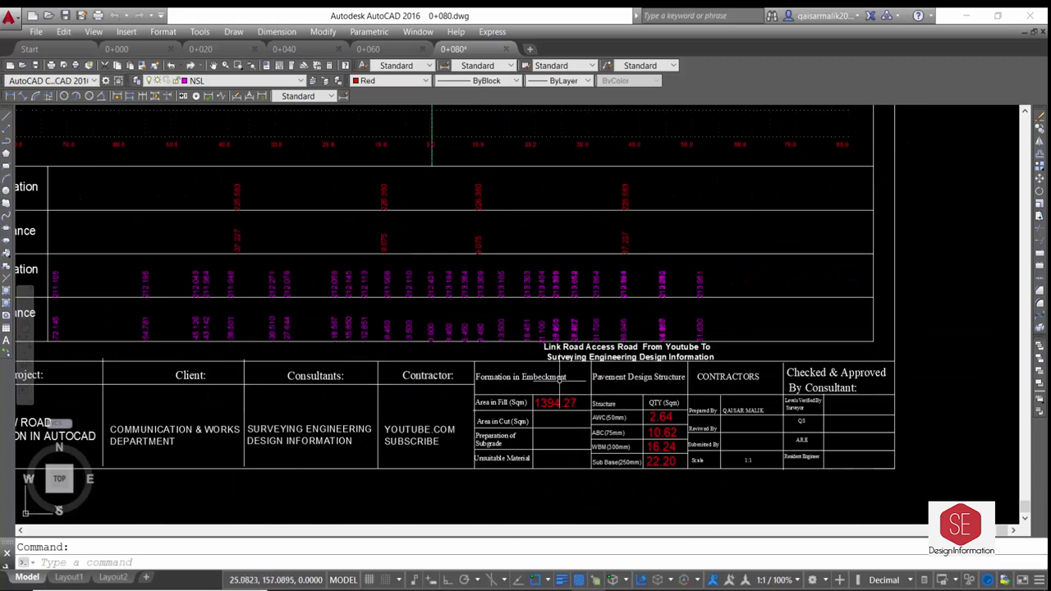
scroll(559, 380, "down", 4)
key("ctrl+Tab")
key("ctrl+Tab")
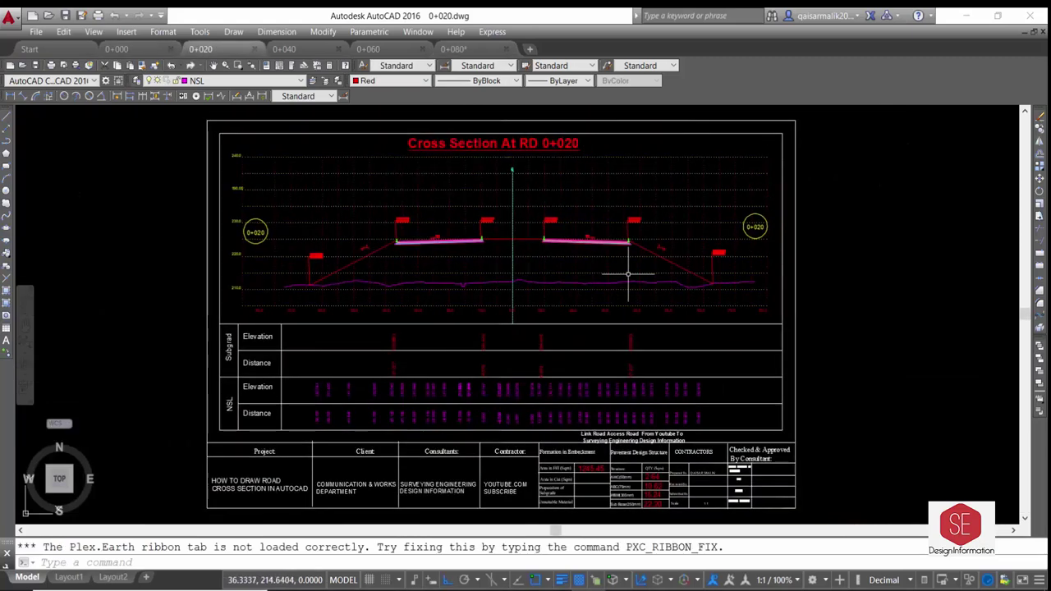
key("ctrl+Tab")
key("ctrl+Tab")
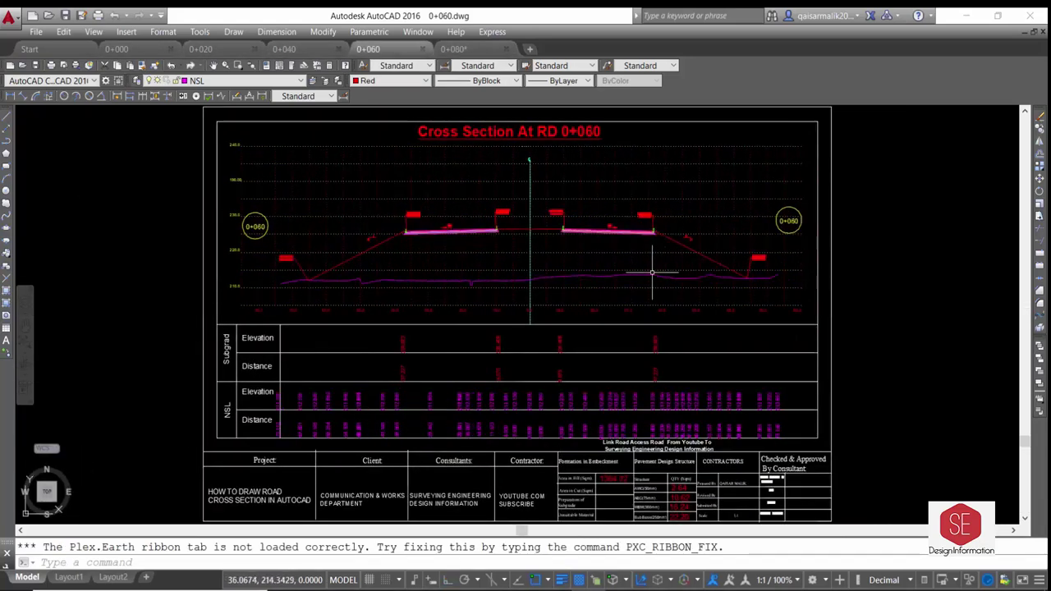
key("ctrl+Tab")
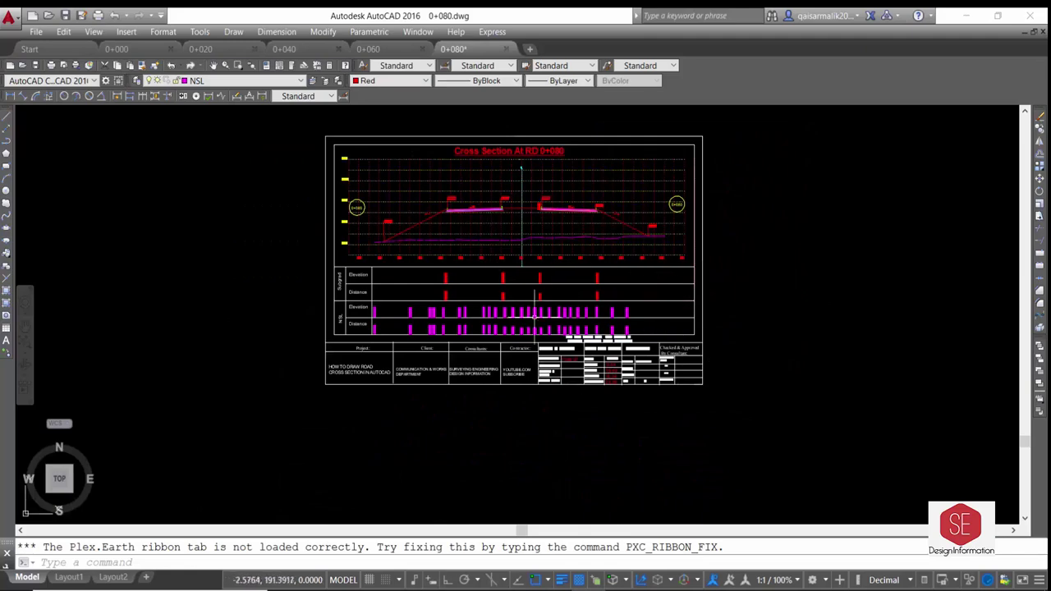
Zoom to extents on the 0+080 sheet, leaving NSL as the current layer.
type("z")
key("Return")
type("e")
key("Return")
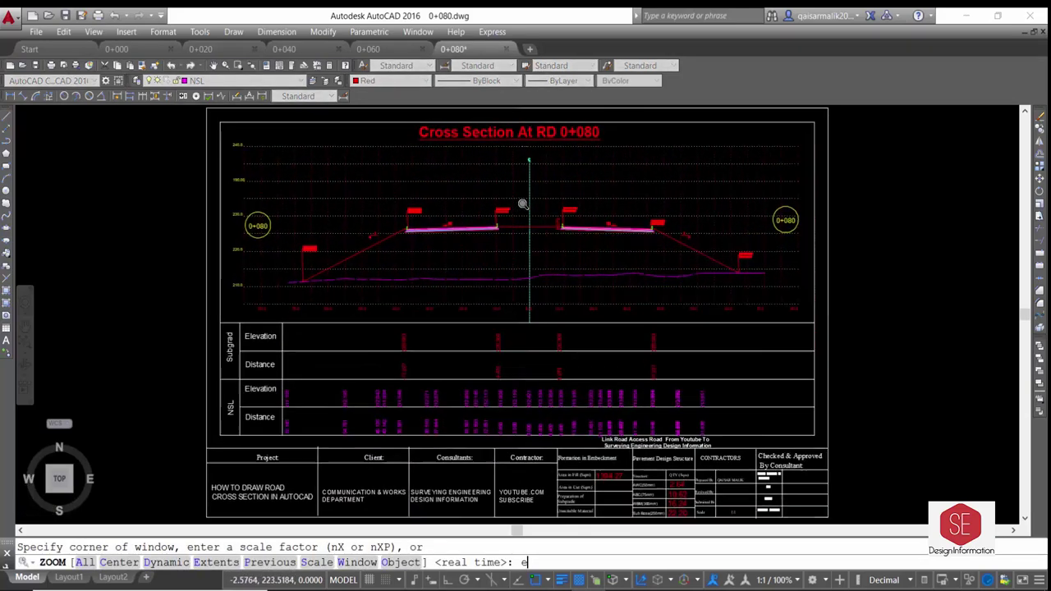
left_click(230, 82)
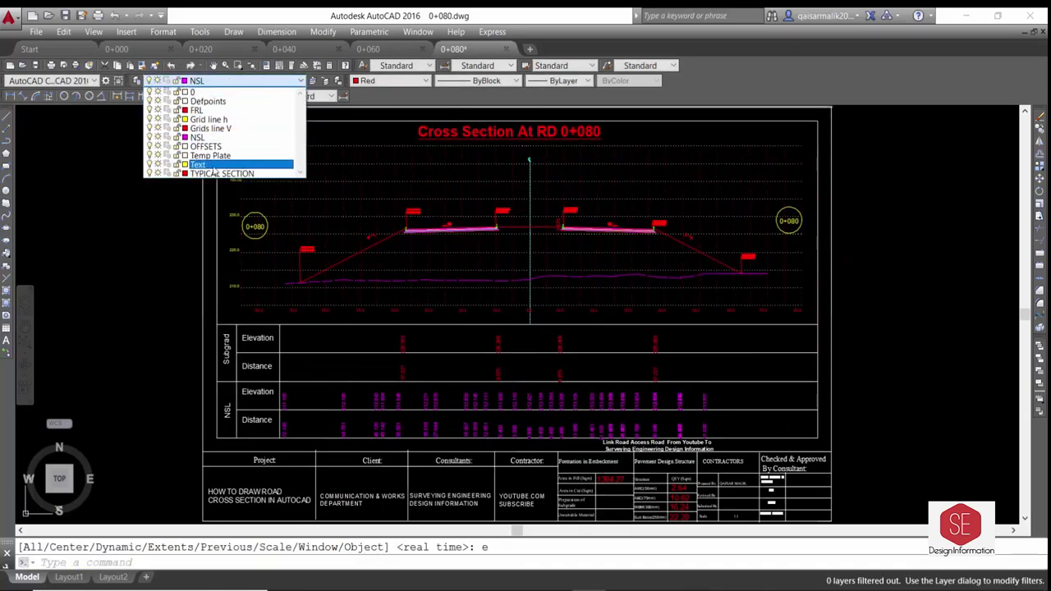
left_click(99, 272)
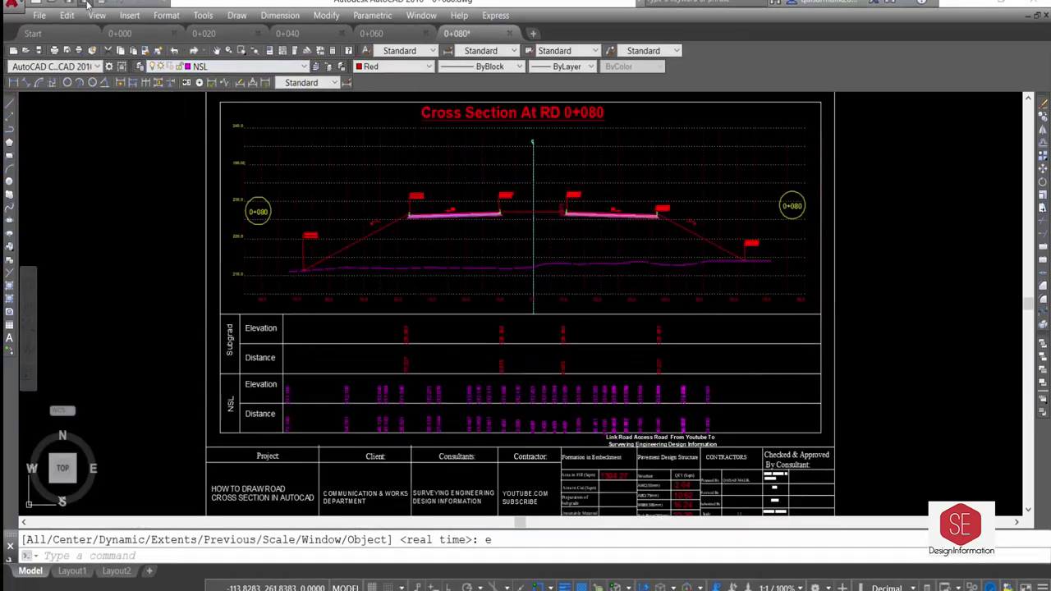
left_click(105, 4)
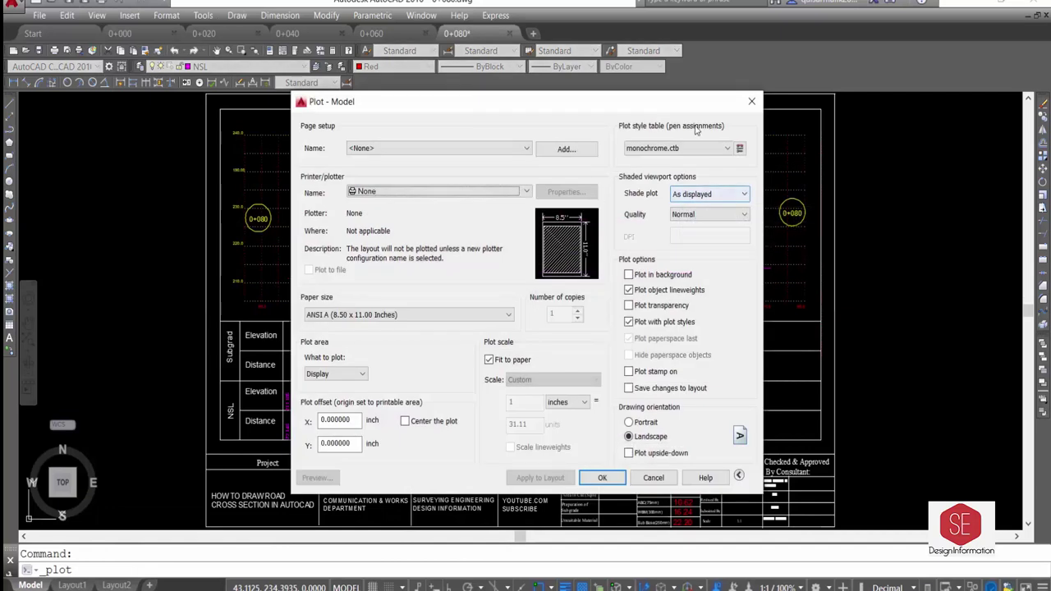
Reuse the previous page setup with Fill Patterns.ctb, window the plot area, and preview.
left_click(474, 148)
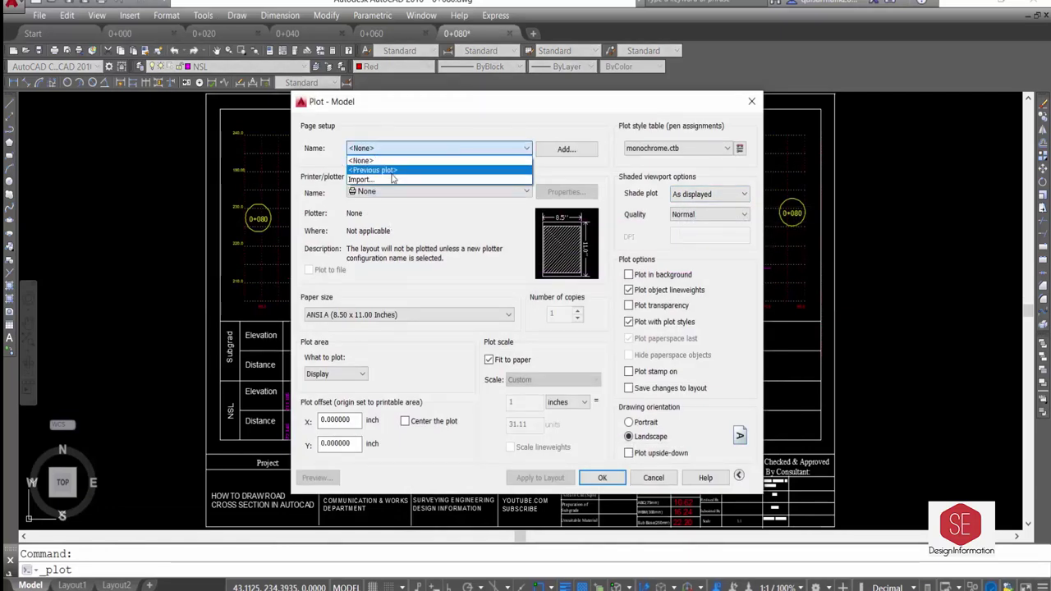
left_click(392, 171)
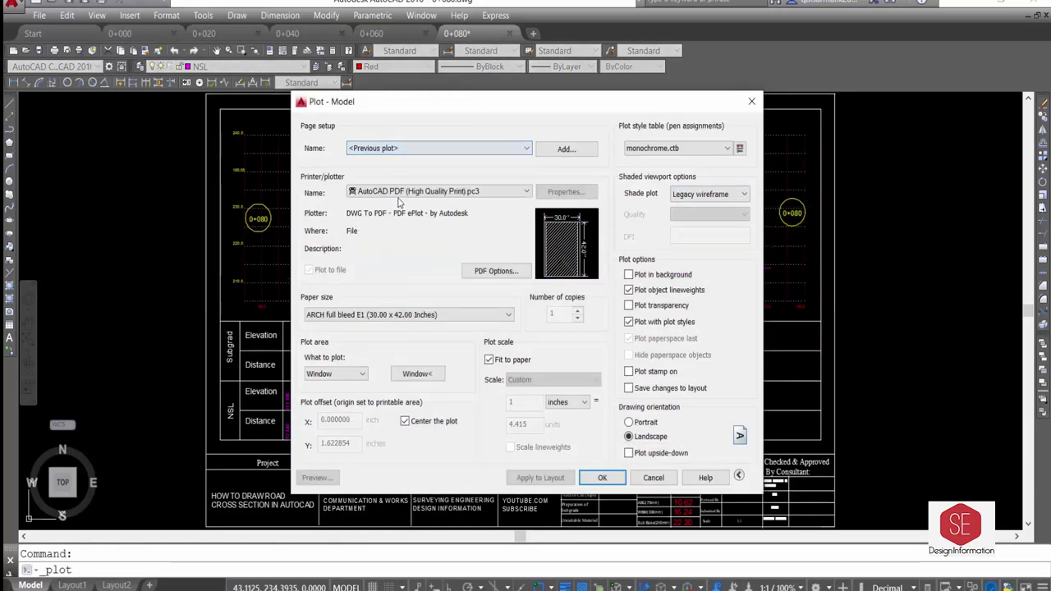
left_click(646, 149)
left_click(657, 197)
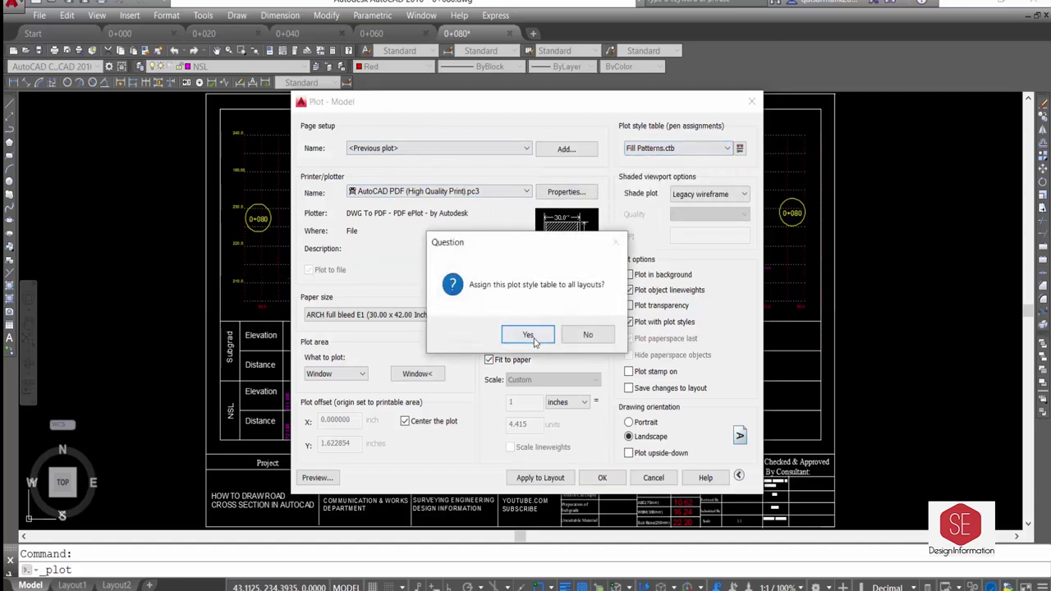
left_click(530, 337)
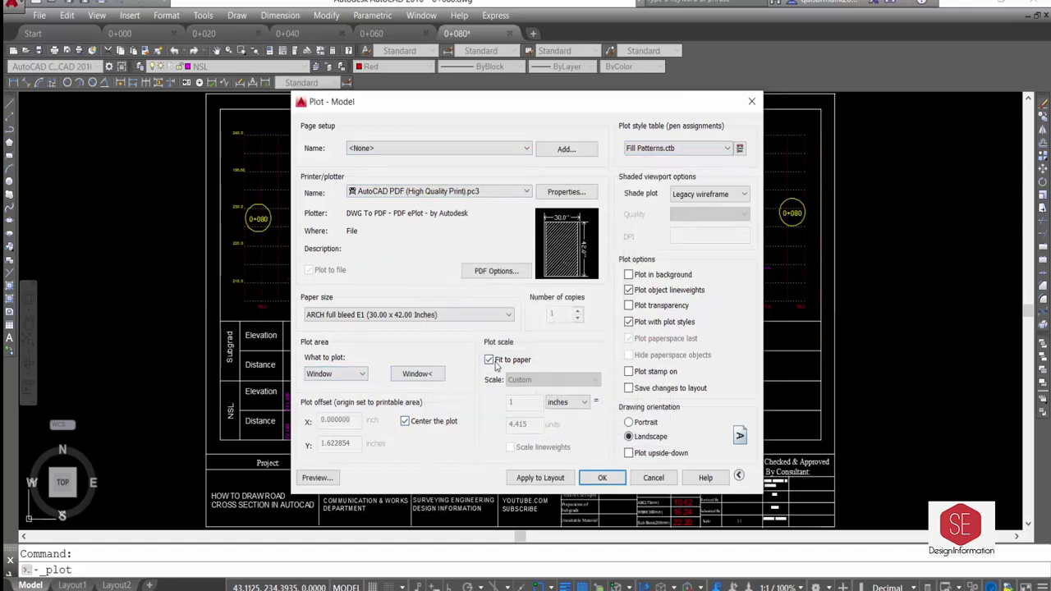
left_click(417, 374)
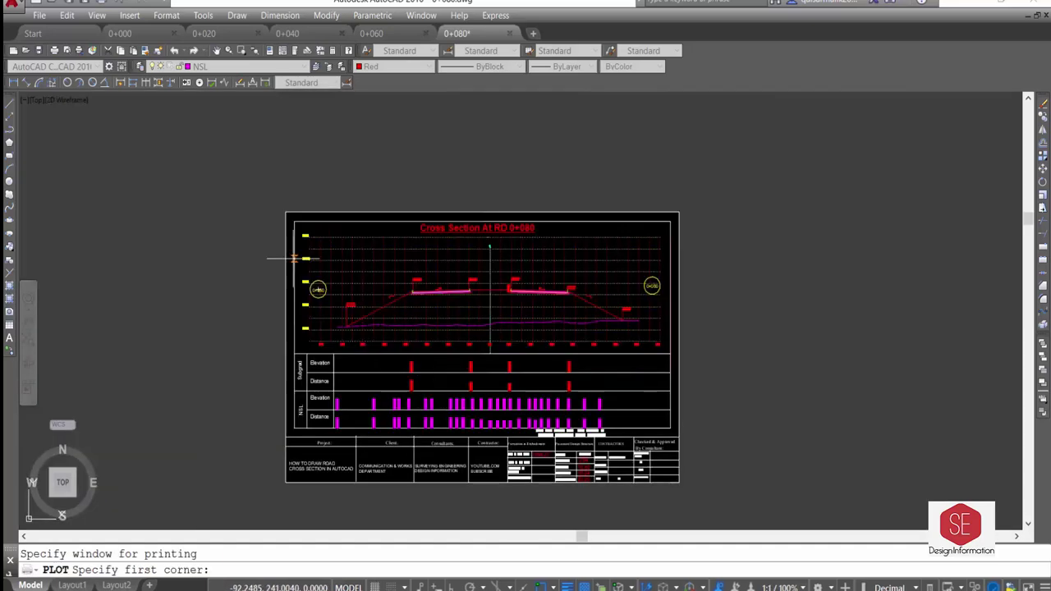
left_click(679, 482)
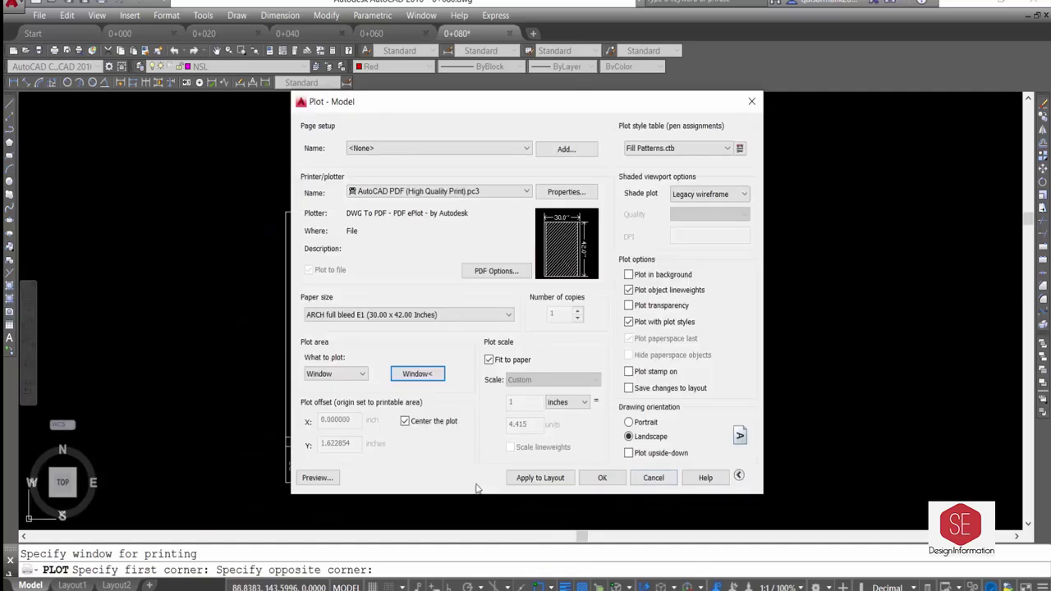
left_click(316, 477)
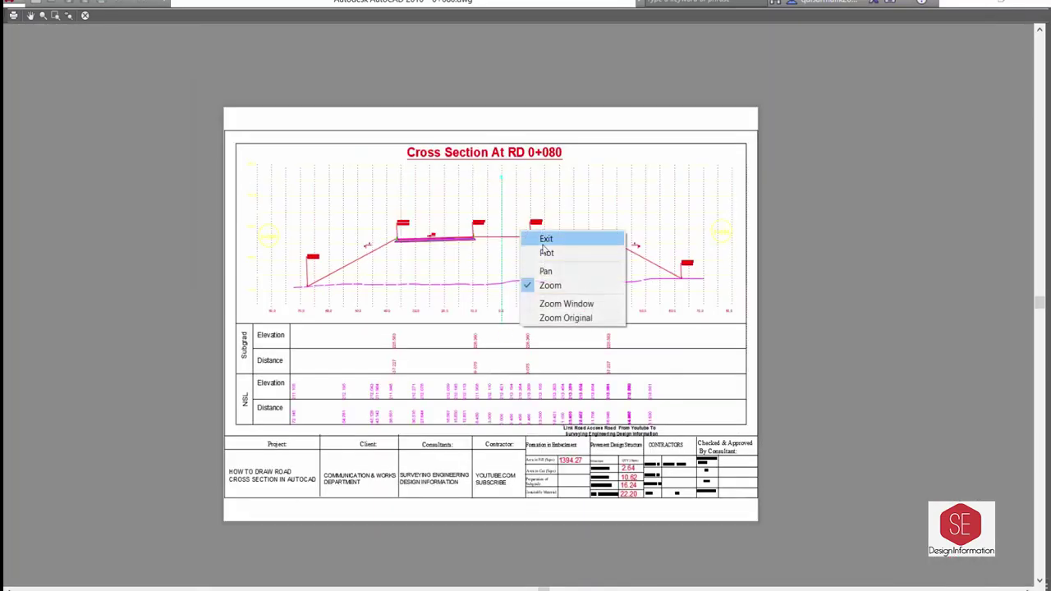
Switch the plot style table to monochrome.ctb and preview the sheet again.
left_click(542, 238)
left_click(675, 149)
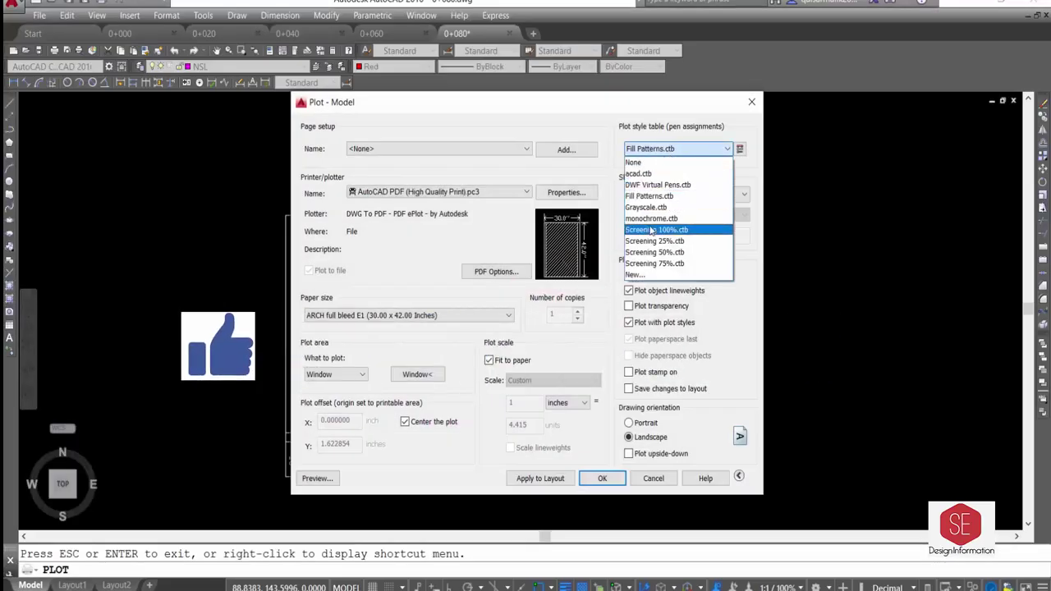
left_click(662, 220)
left_click(527, 336)
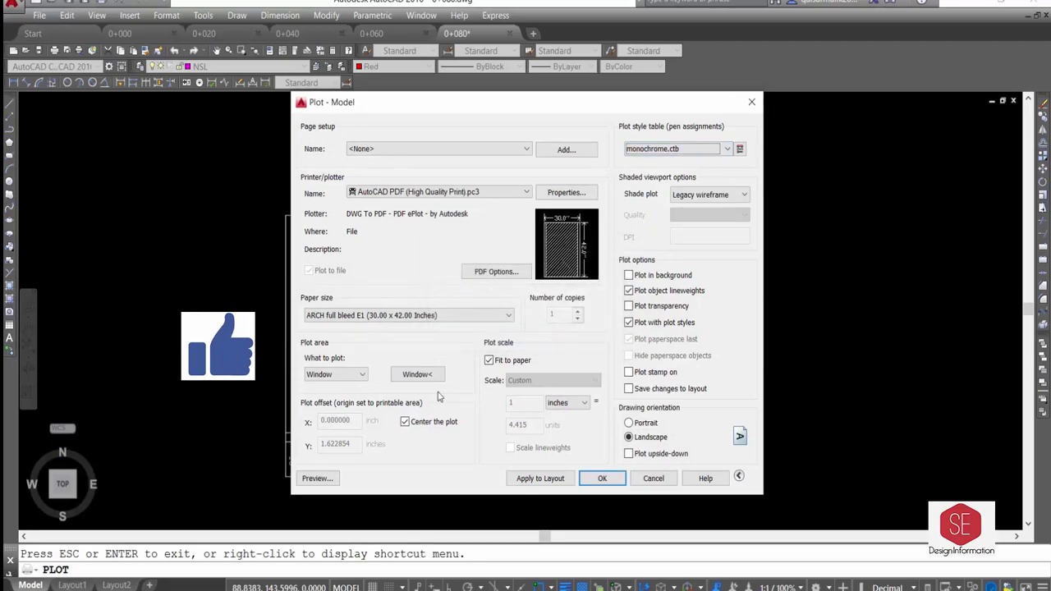
left_click(314, 479)
Inspect the black-and-white preview, exit it, and close the Plot dialog.
scroll(456, 230, "up", 5)
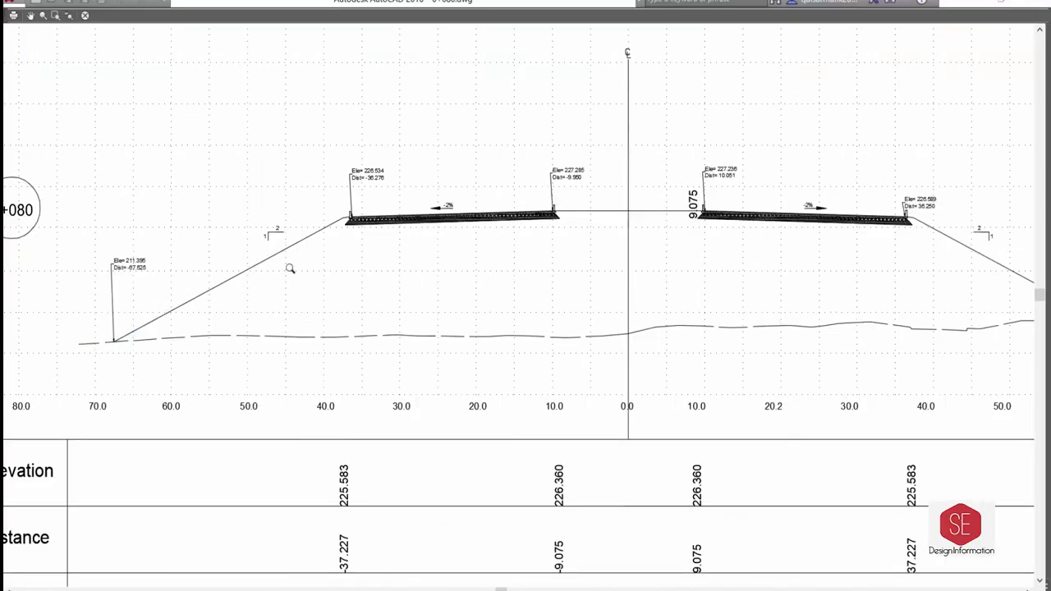
scroll(290, 268, "down", 5)
scroll(370, 338, "up", 2)
scroll(498, 407, "up", 2)
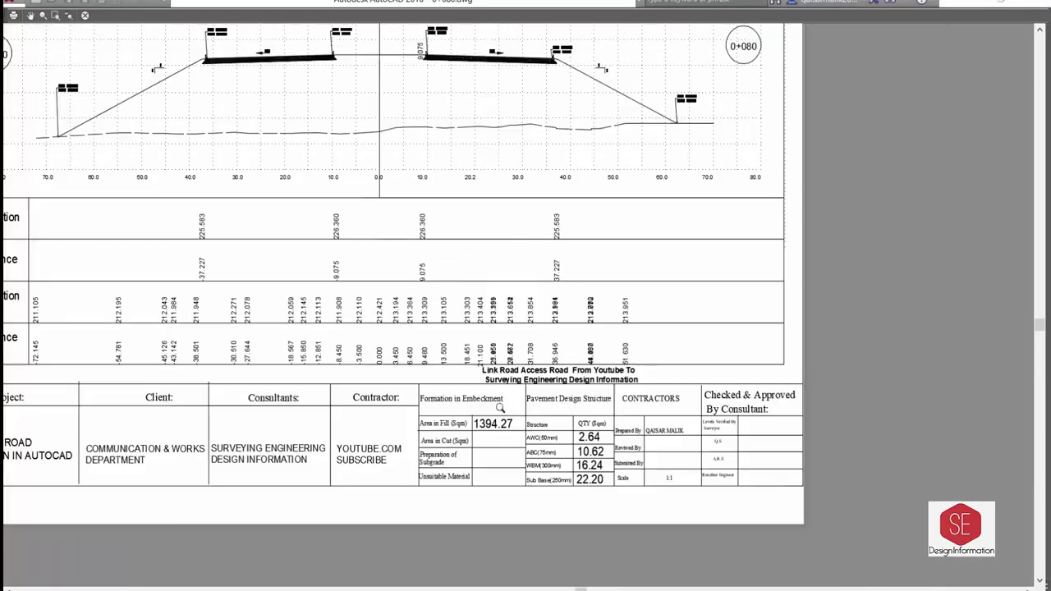
scroll(641, 427, "down", 2)
right_click(588, 152)
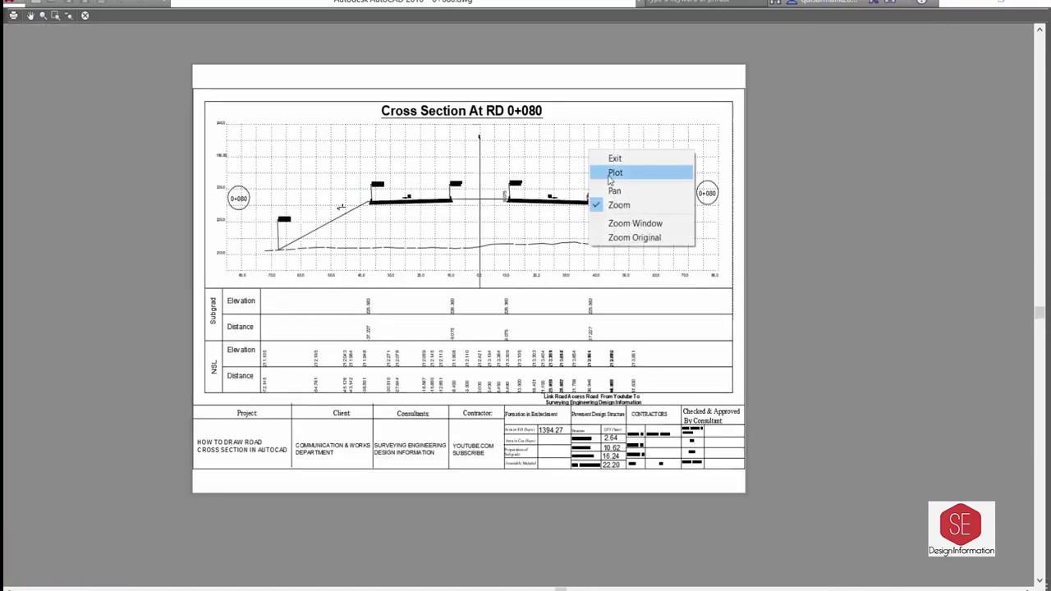
left_click(620, 159)
left_click(654, 476)
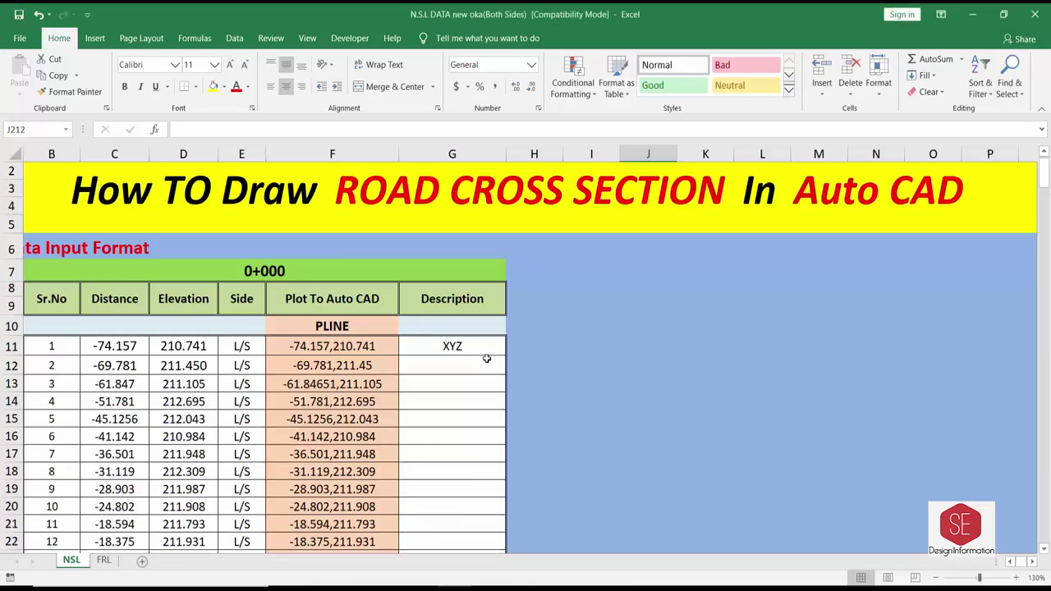
View the FRL, Summry and AWC sheets in turn.
scroll(486, 359, "down", 1)
scroll(316, 277, "down", 5)
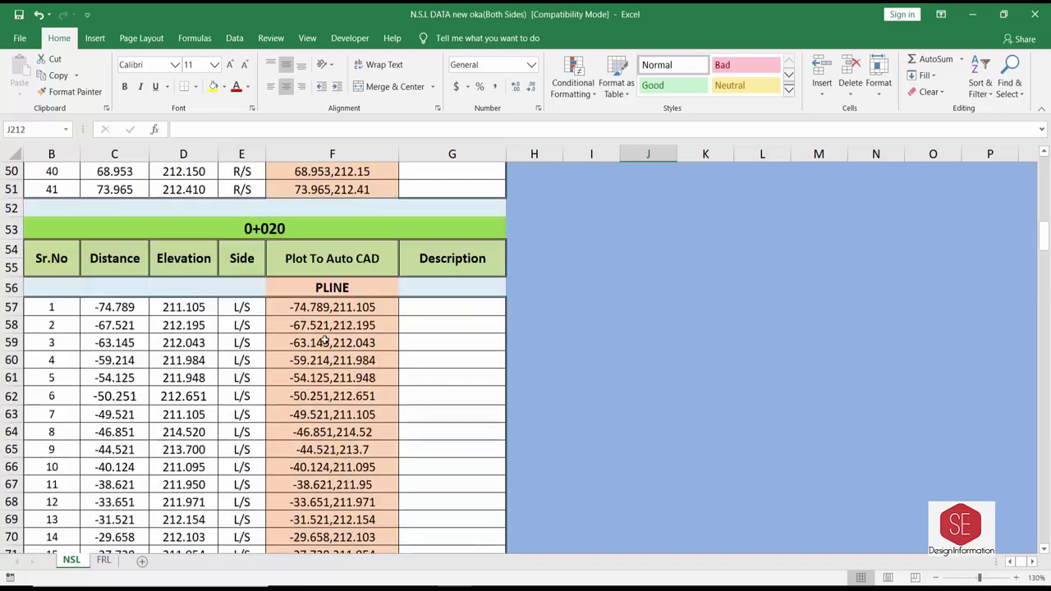
scroll(332, 384, "down", 7)
left_click(104, 561)
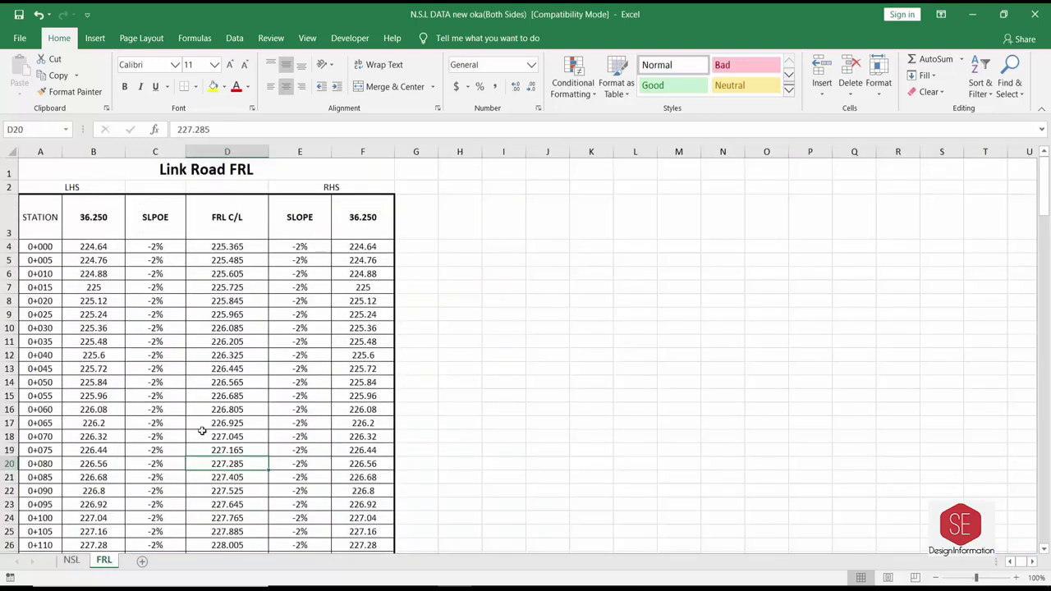
left_click(141, 562)
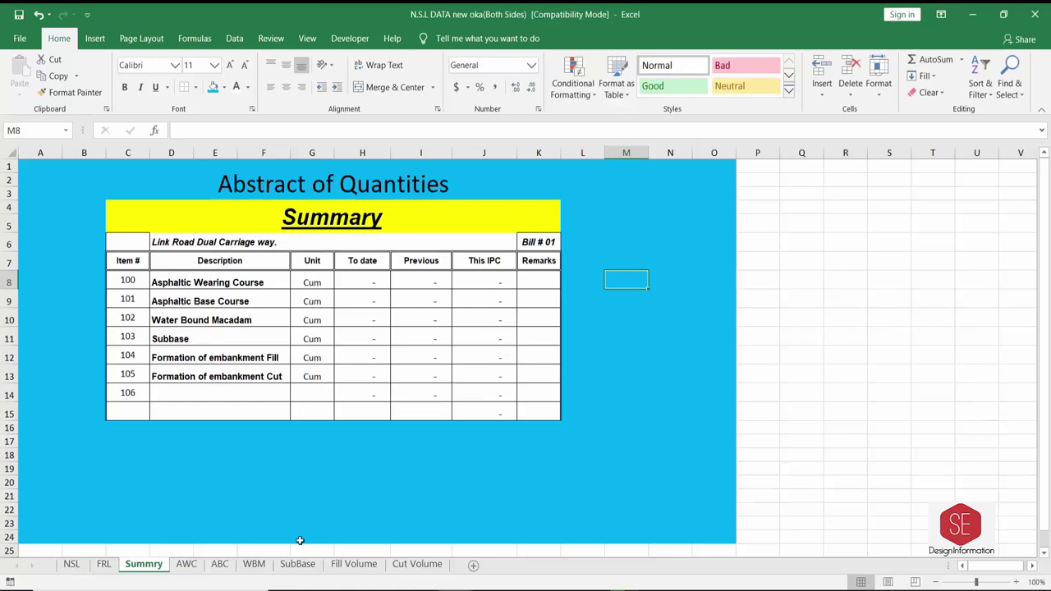
left_click(185, 564)
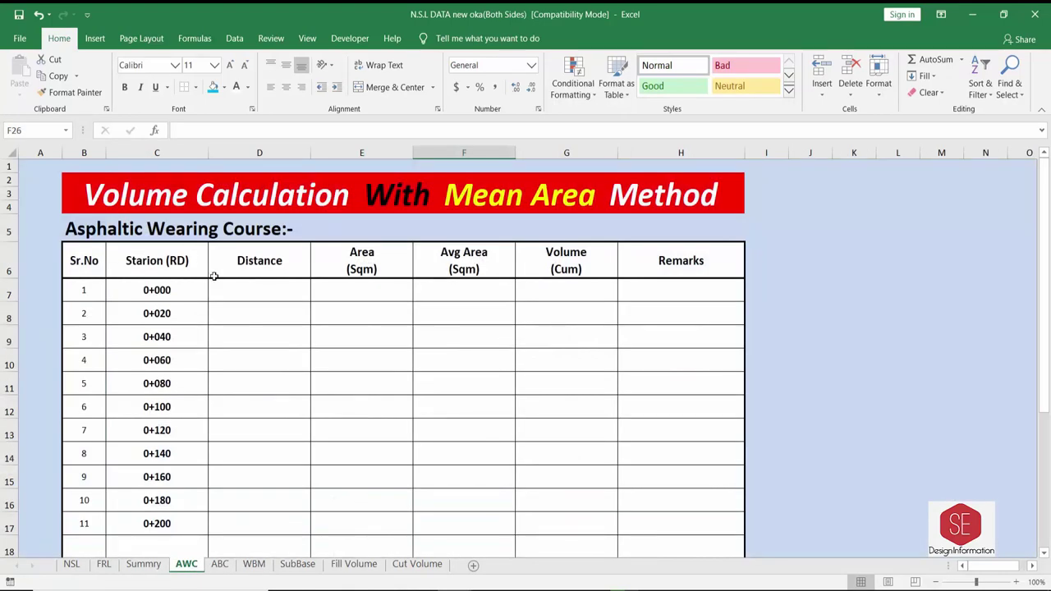
Browse the ABC, WBM, SubBase, Fill Volume and Cut Volume sheets, ending on Summry.
scroll(195, 303, "down", 1)
left_click(220, 565)
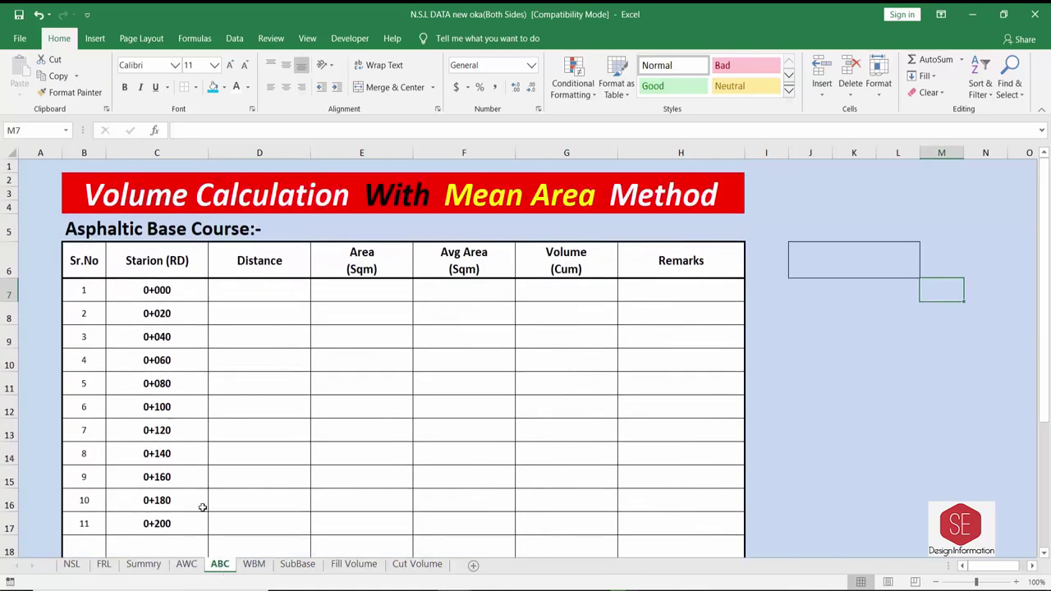
left_click(254, 564)
left_click(297, 565)
left_click(353, 565)
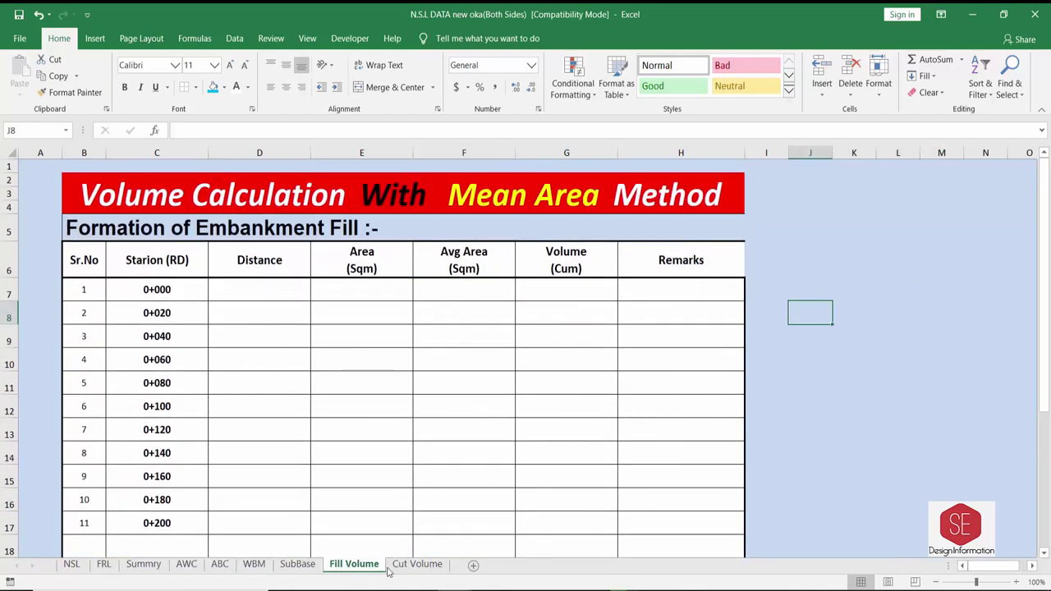
left_click(417, 565)
left_click(242, 311)
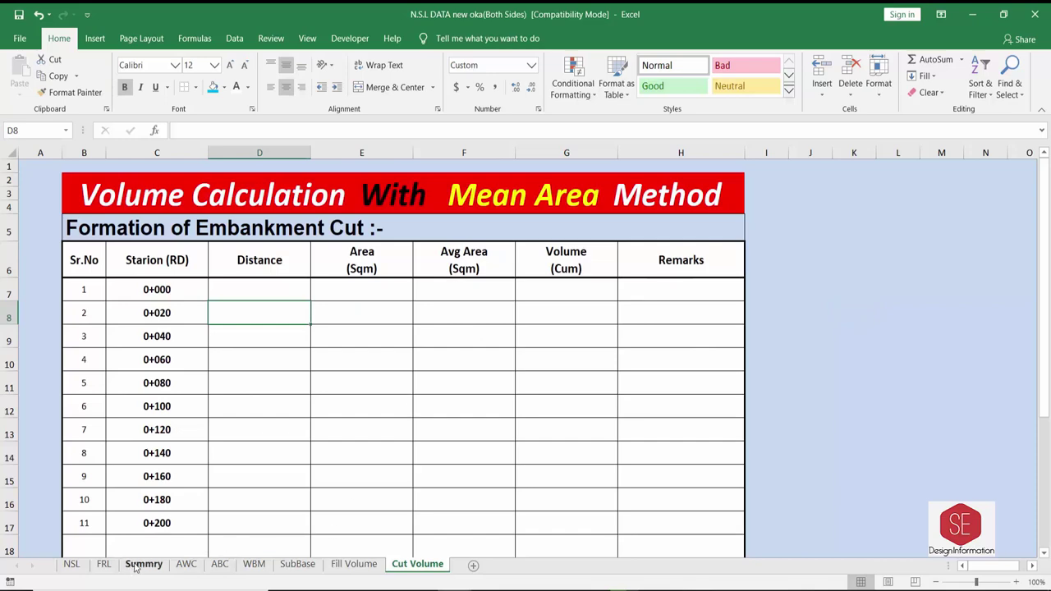
left_click(161, 566)
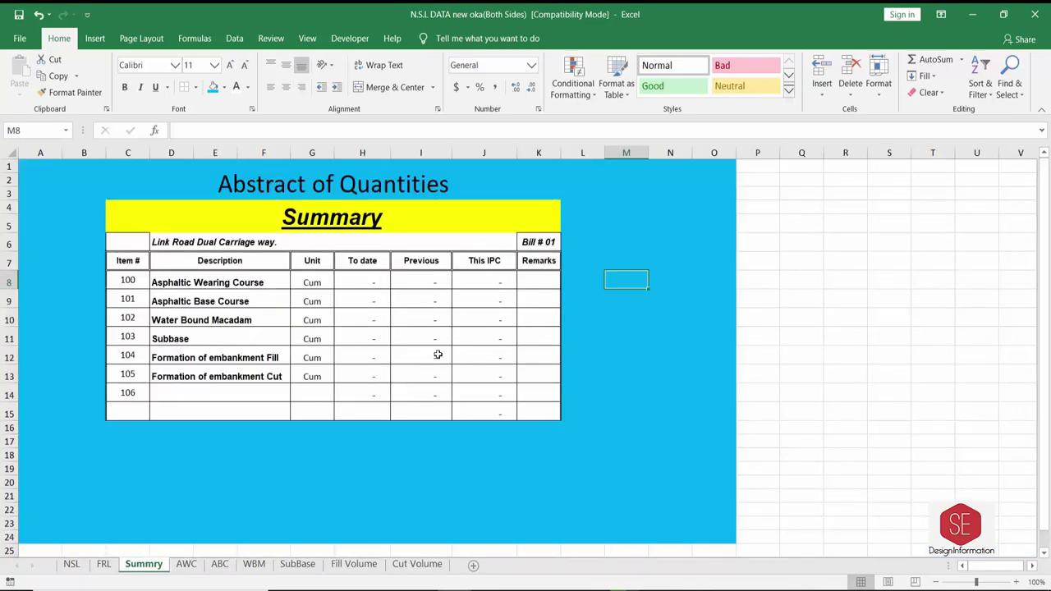
On the AWC sheet, enter =C8-C7 in D8, fill it down to D17, and check the copies.
left_click(187, 565)
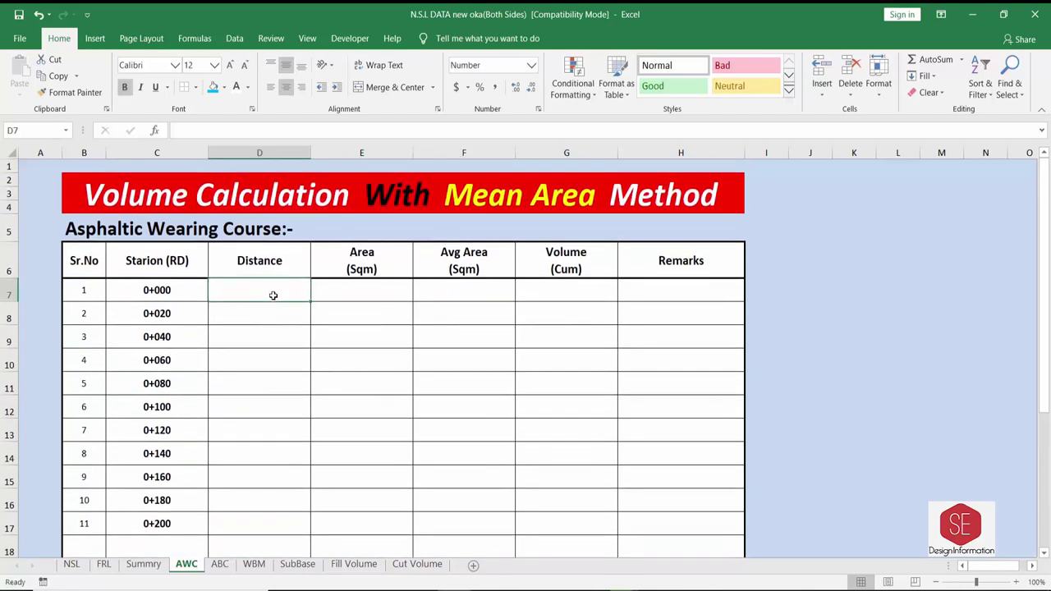
type("=")
left_click(119, 320)
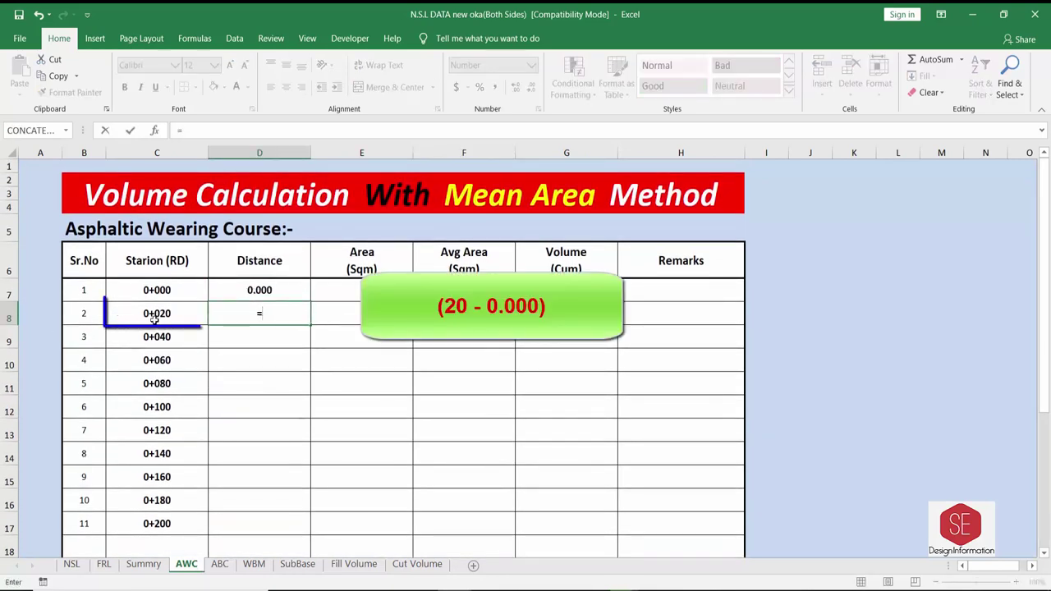
type("C8-")
left_click(164, 290)
key("Return")
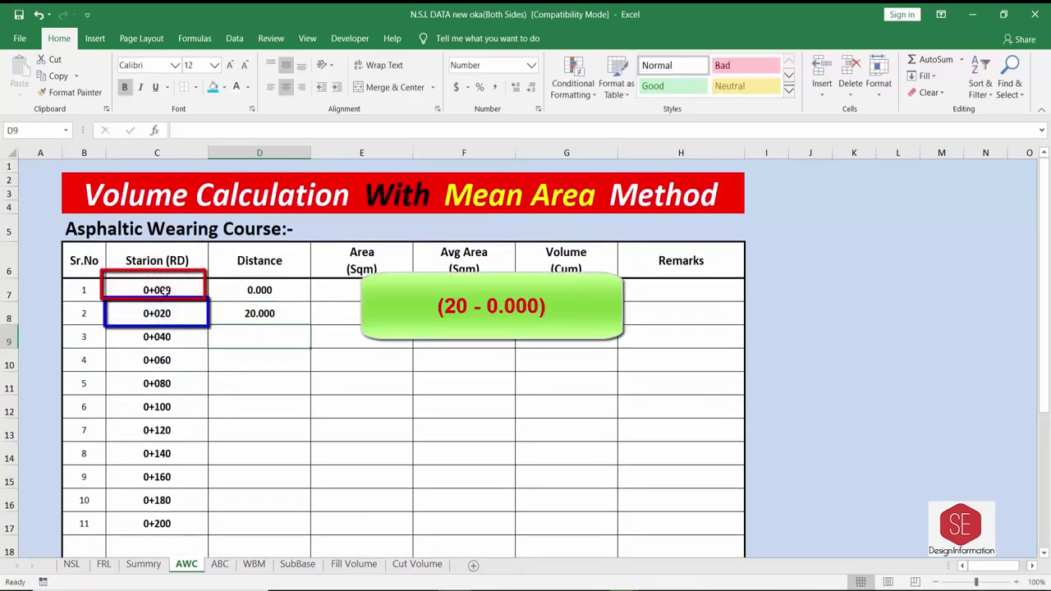
left_click(260, 314)
left_click_drag(310, 325, 300, 545)
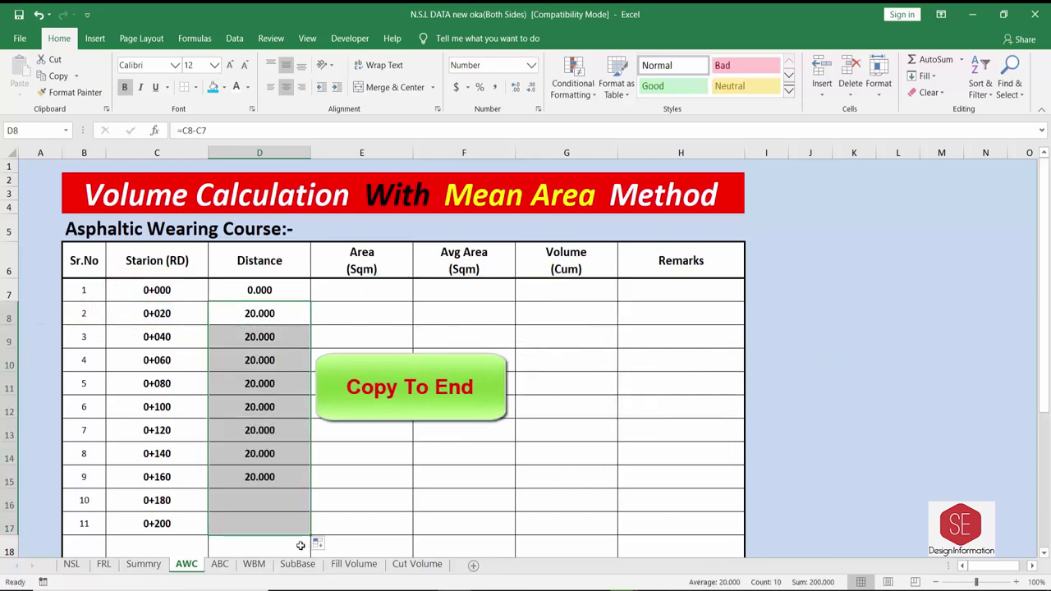
double_click(250, 509)
key("Return")
key("F2")
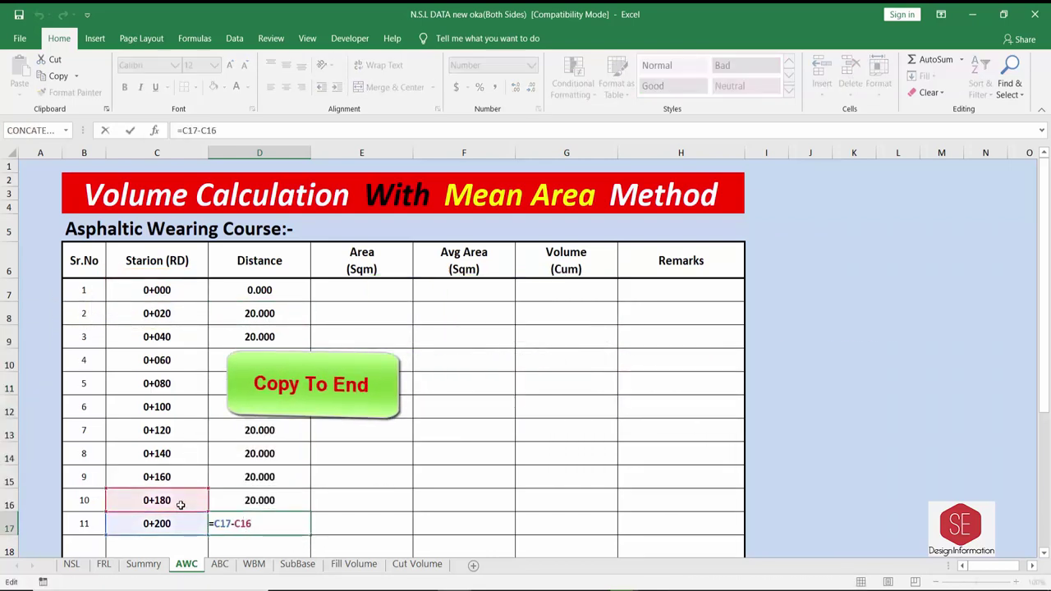
key("Escape")
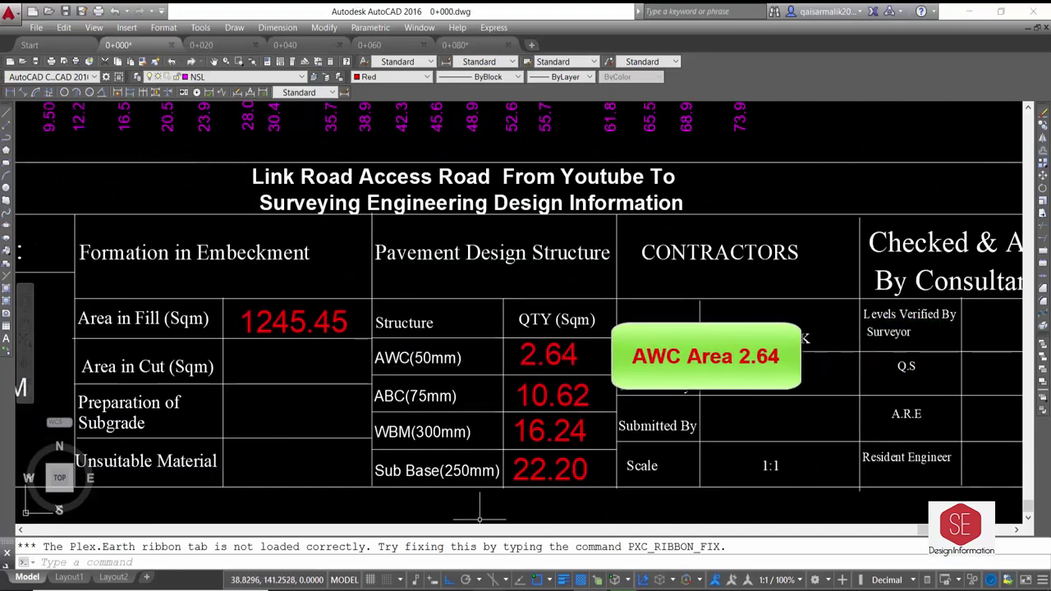
Enter an area of 2.64 in the AWC area cells E7 through E11.
left_click(401, 565)
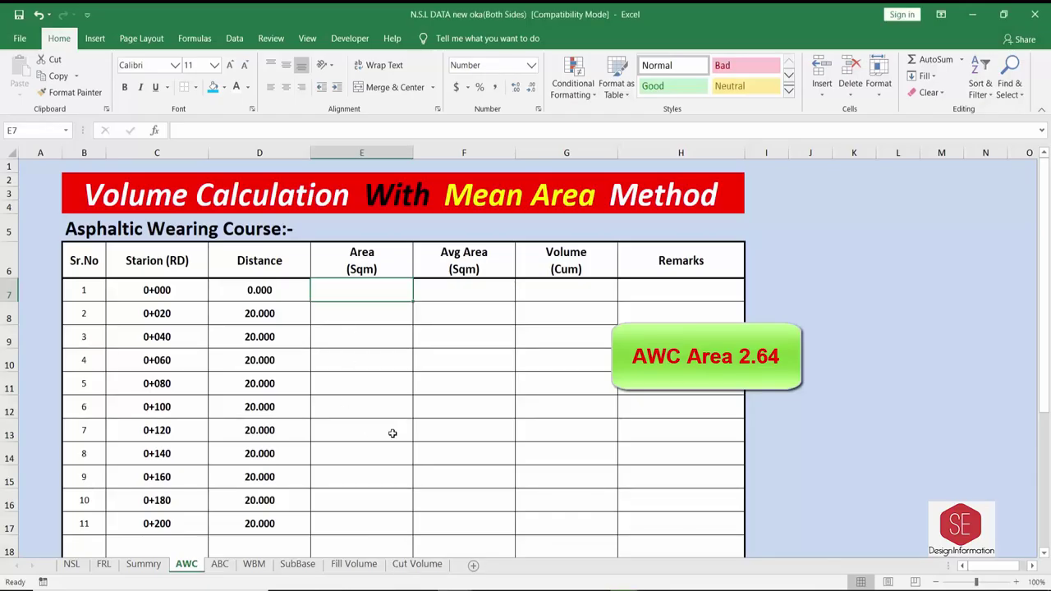
type("2.64")
key("Return")
type("2.65")
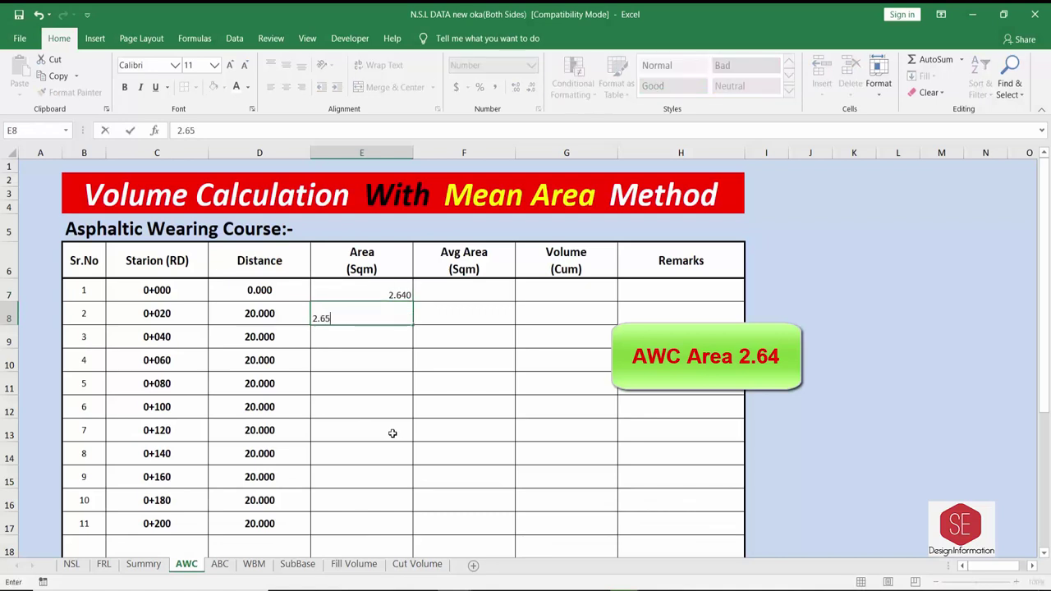
type("4")
key("Return")
type("2.64")
key("Return")
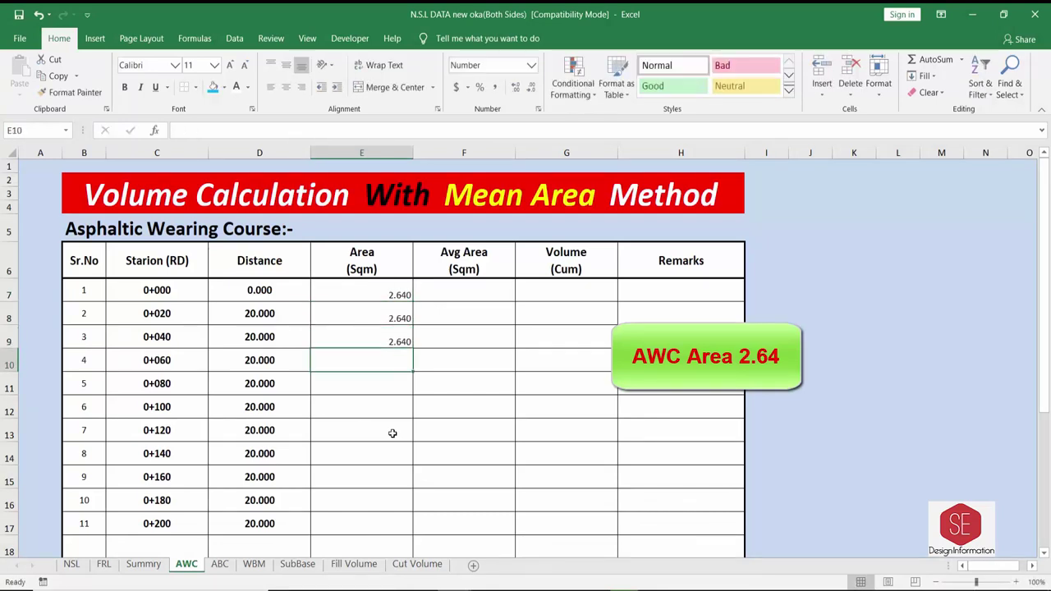
type("2.64")
key("Return")
type("2.64")
key("Return")
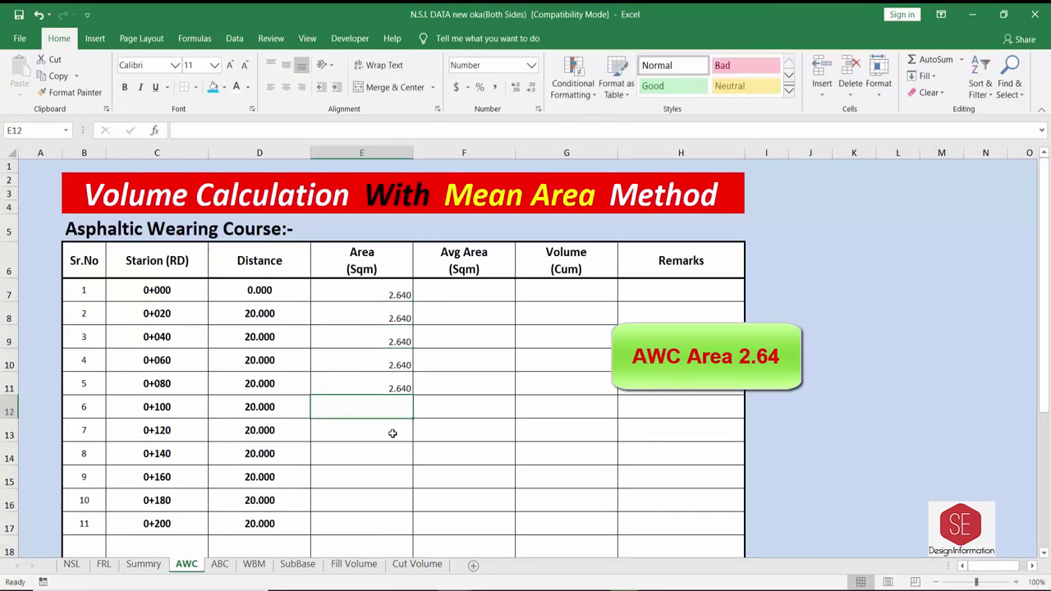
Fill 2.64 down the area column to E17 and centre E7:E17.
left_click(381, 383)
left_click_drag(413, 408, 411, 532)
scroll(399, 464, "down", 1)
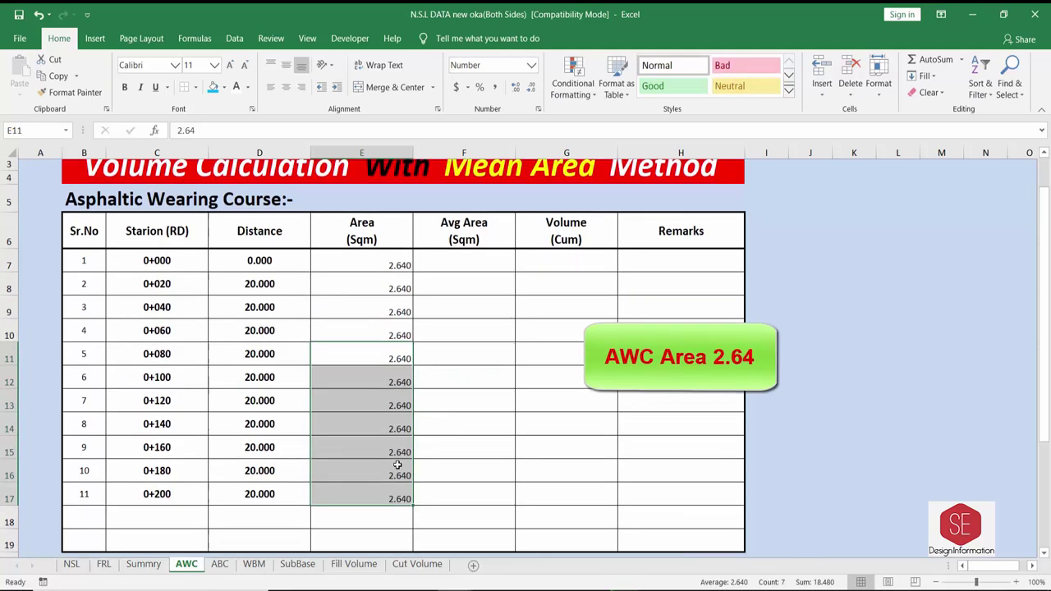
left_click_drag(377, 260, 375, 485)
left_click(286, 87)
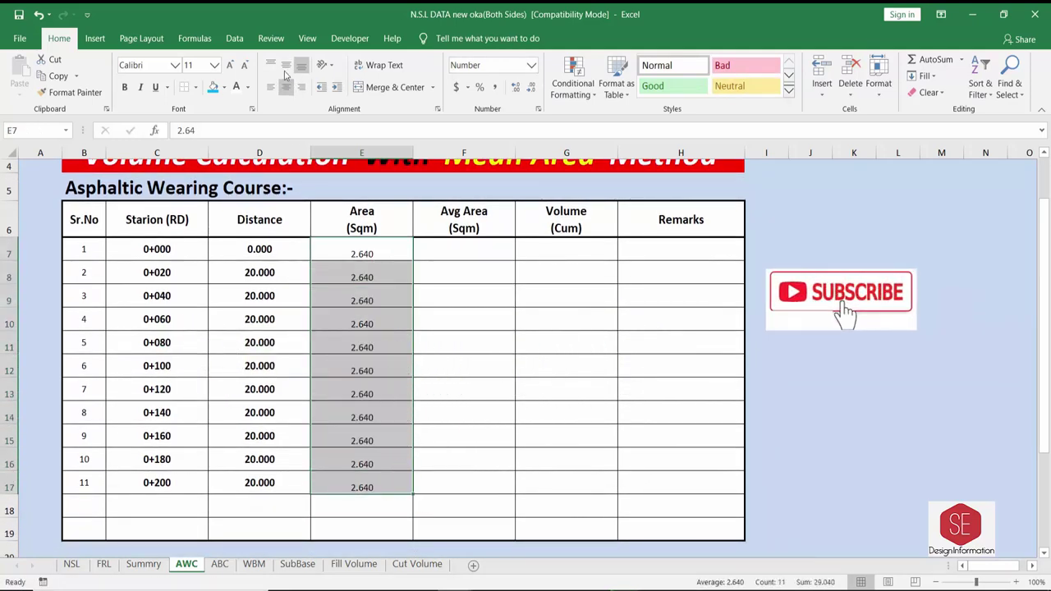
Set F7 to 0, enter =(E8+E7)/2 in F8, fill to row 17, and centre.
left_click(470, 250)
type("0")
key("Return")
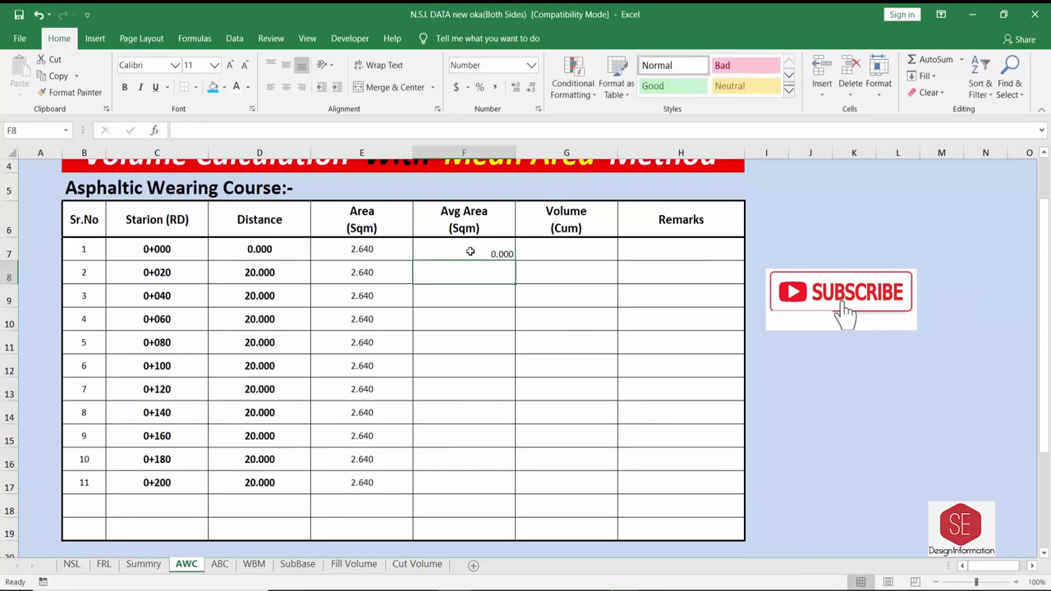
type("=(")
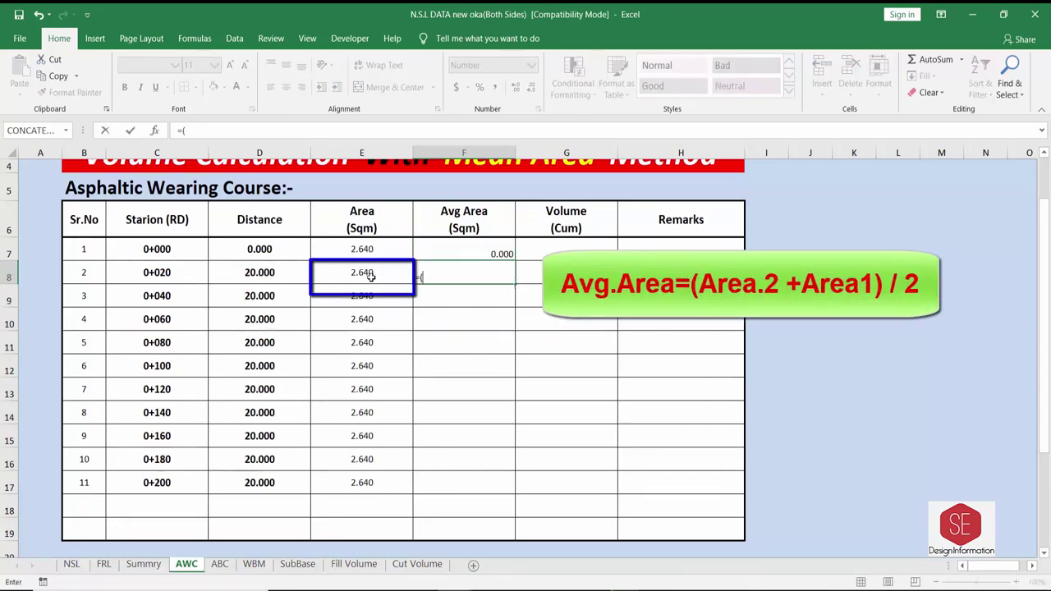
left_click(371, 275)
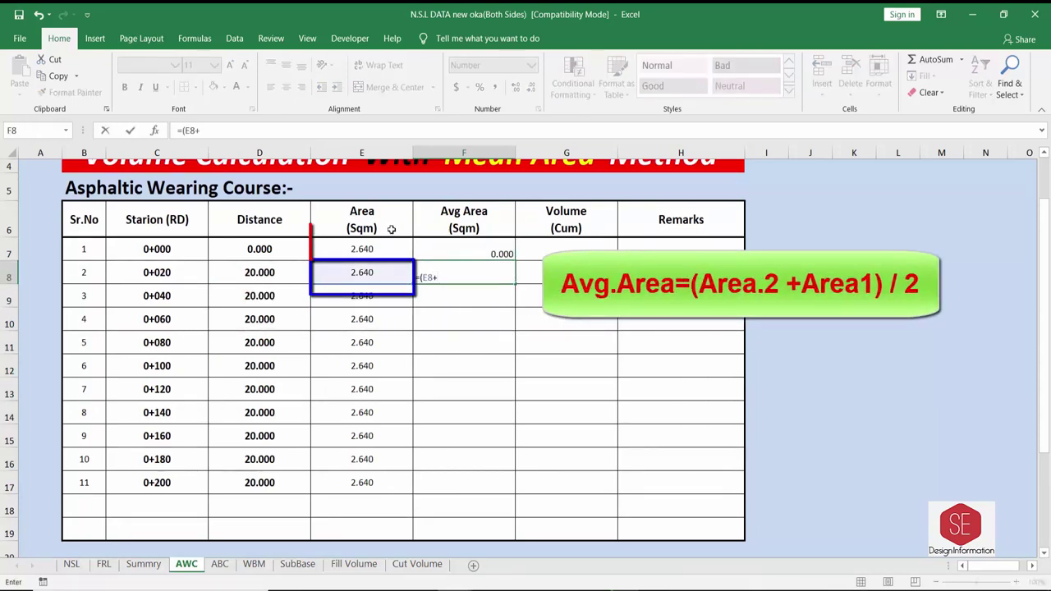
left_click(351, 247)
type(")/2")
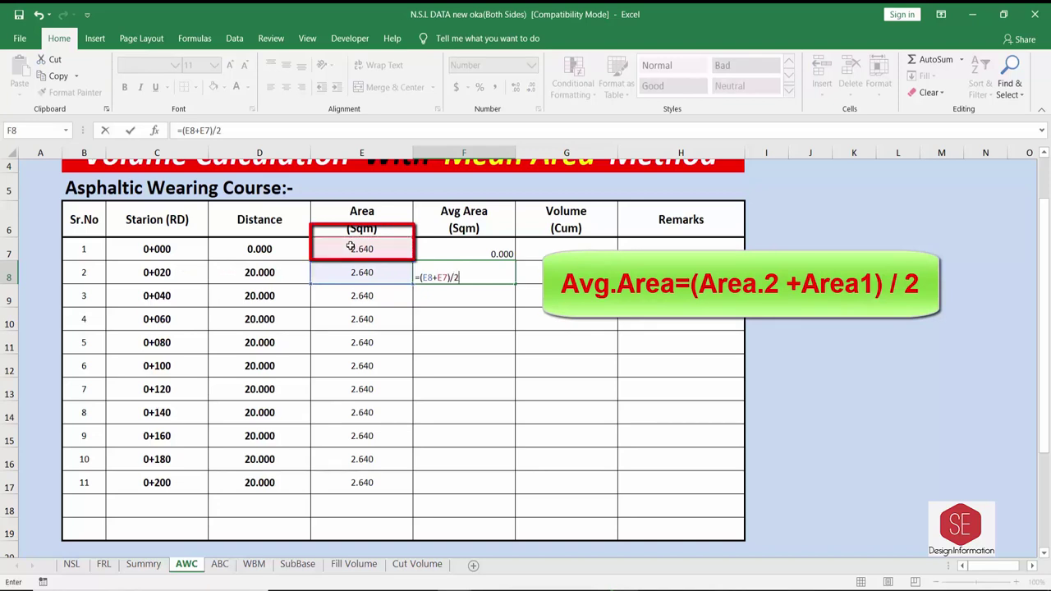
key("Return")
left_click(482, 279)
double_click(517, 283)
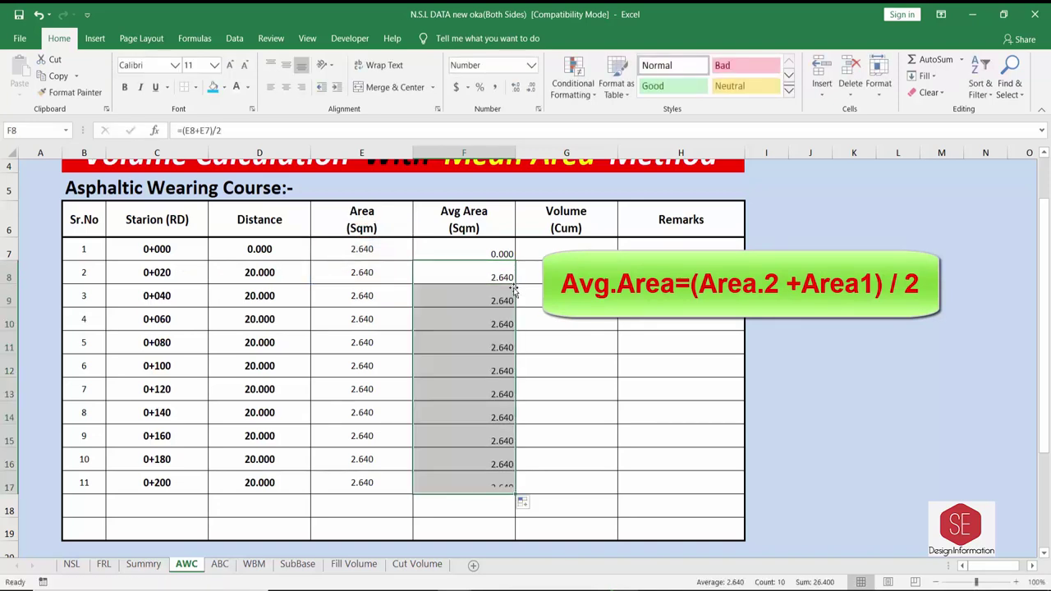
left_click(286, 87)
Enter volume formulas =D7*F7 in G7 and =D8*F8 in G8.
left_click(464, 249)
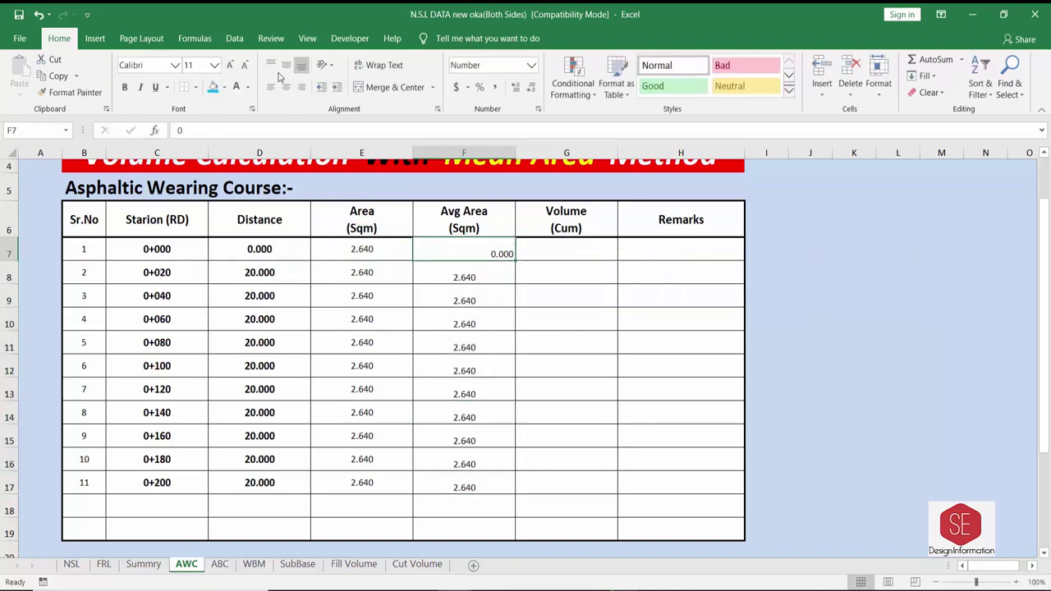
key("Right")
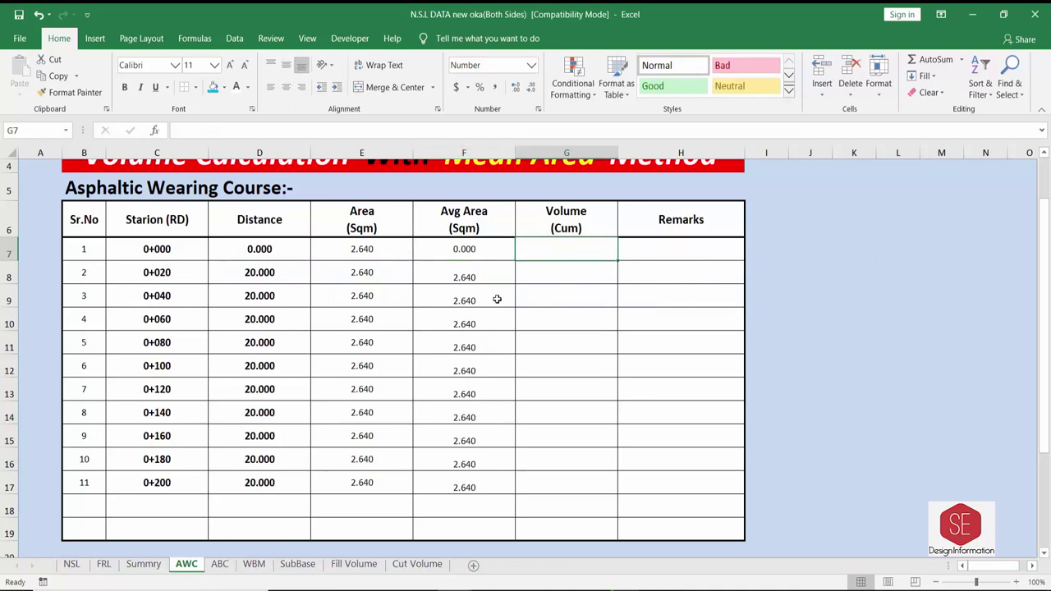
type("=")
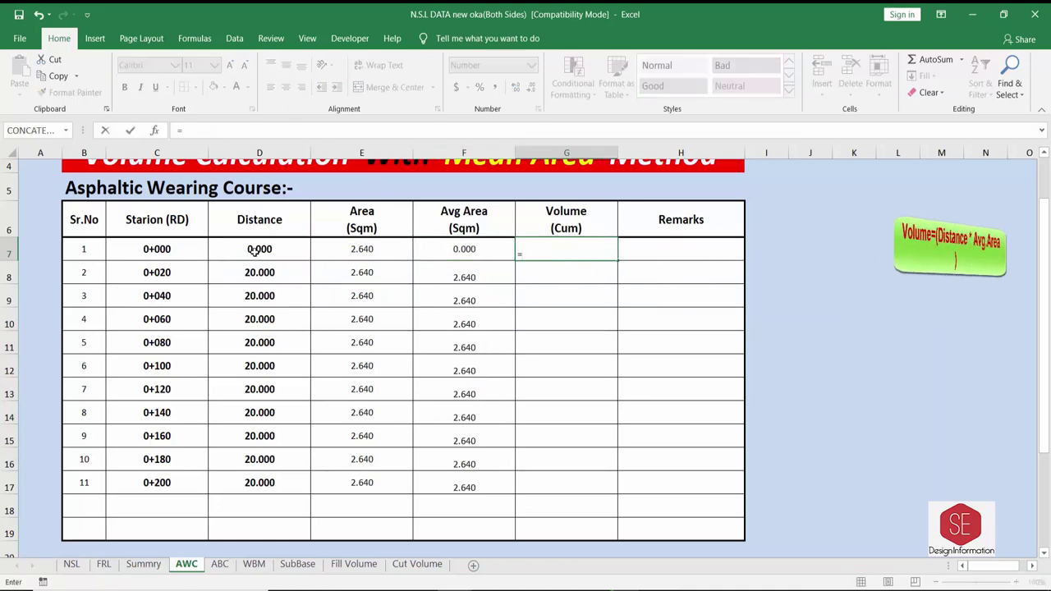
left_click(254, 249)
type("*")
left_click(443, 246)
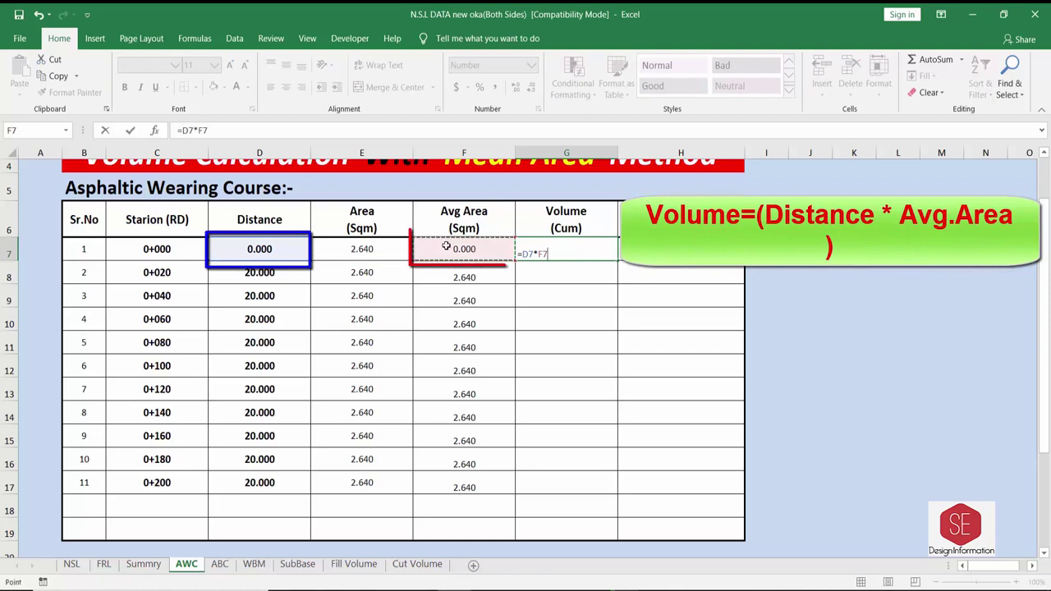
key("Return")
type("=")
left_click(255, 272)
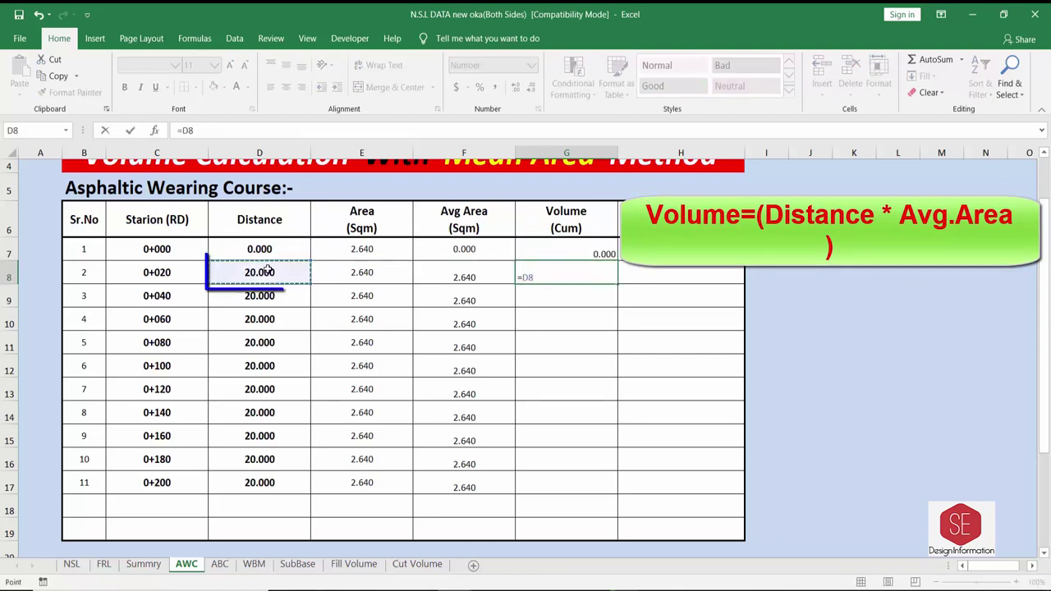
type("*")
left_click(443, 272)
key("Return")
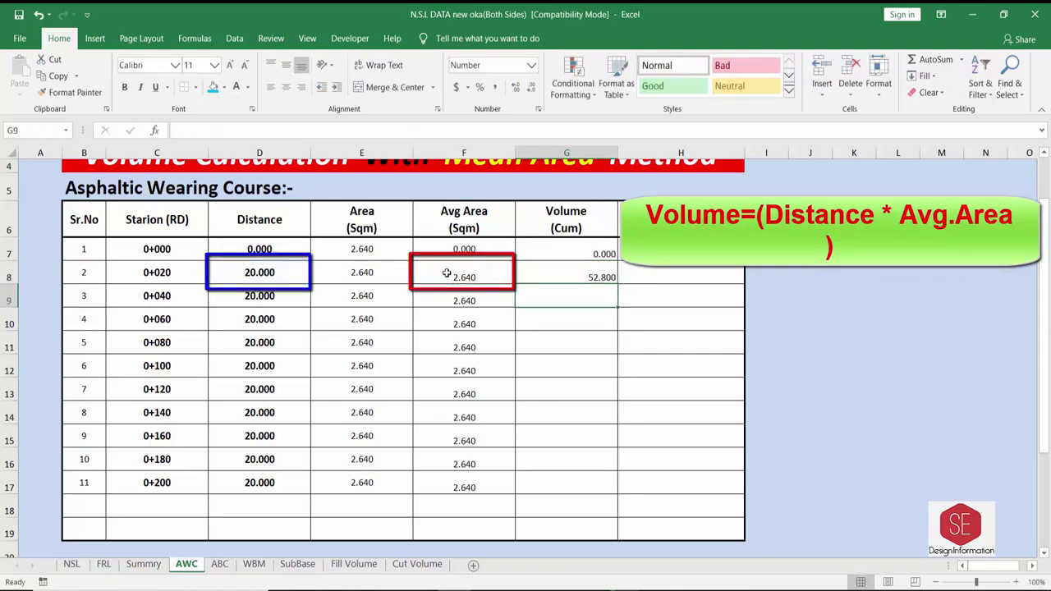
Fill the volume formula down to row 17 and centre G7:G17.
left_click(610, 275)
double_click(618, 288)
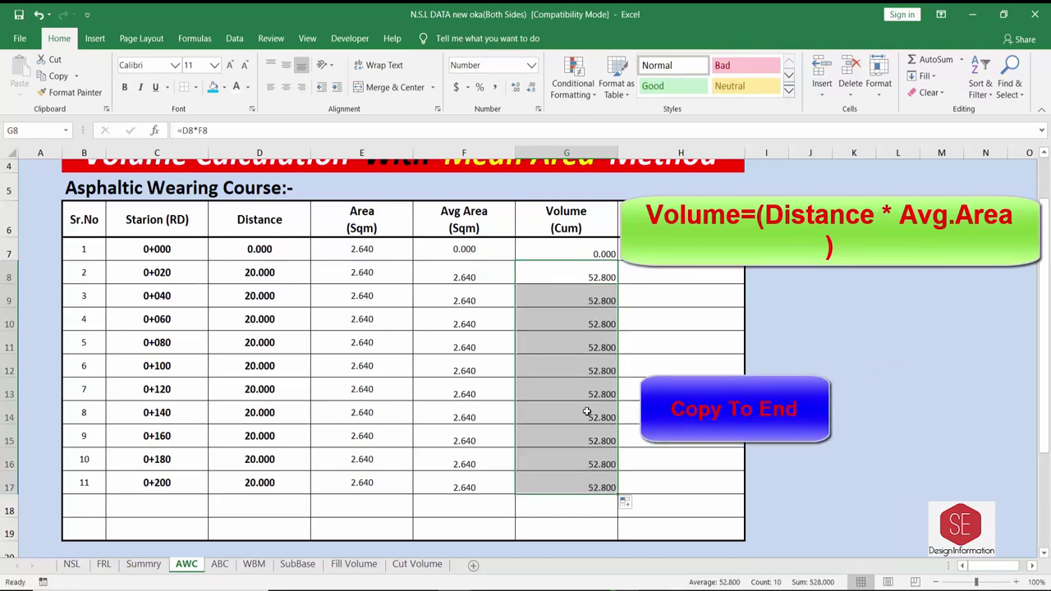
left_click_drag(570, 253, 577, 489)
left_click(286, 87)
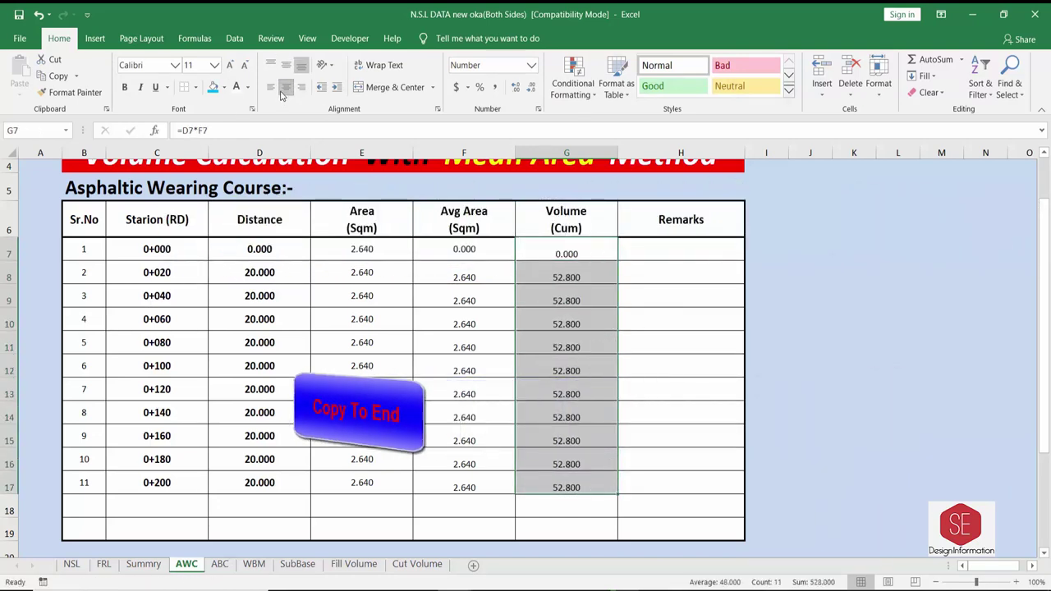
left_click(668, 338)
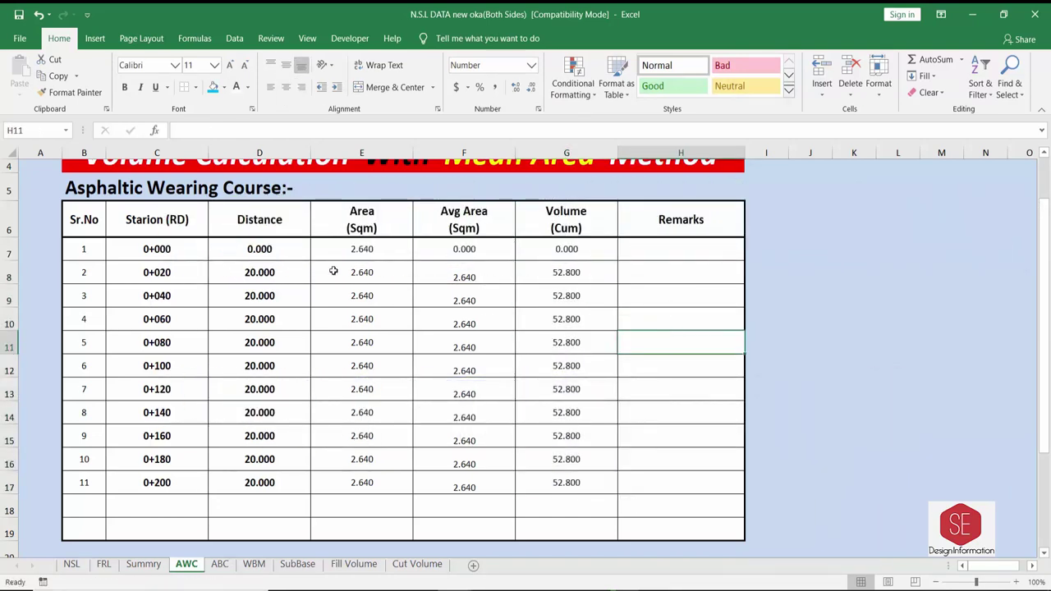
AutoSum the AWC volumes into G18 (528.000), labelled Total Volume and Cum.
left_click_drag(570, 246, 561, 504)
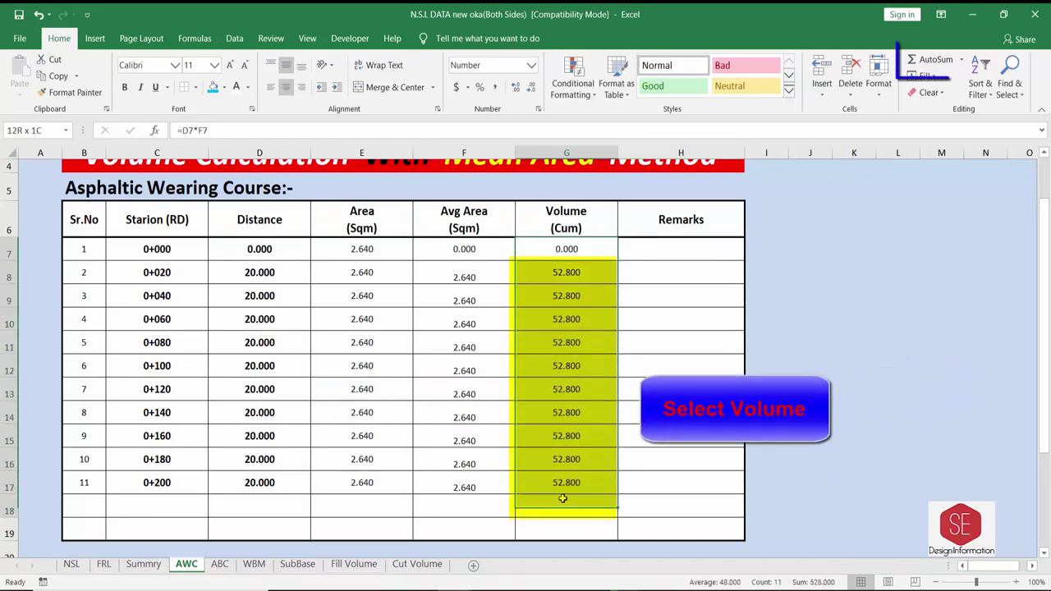
left_click(911, 64)
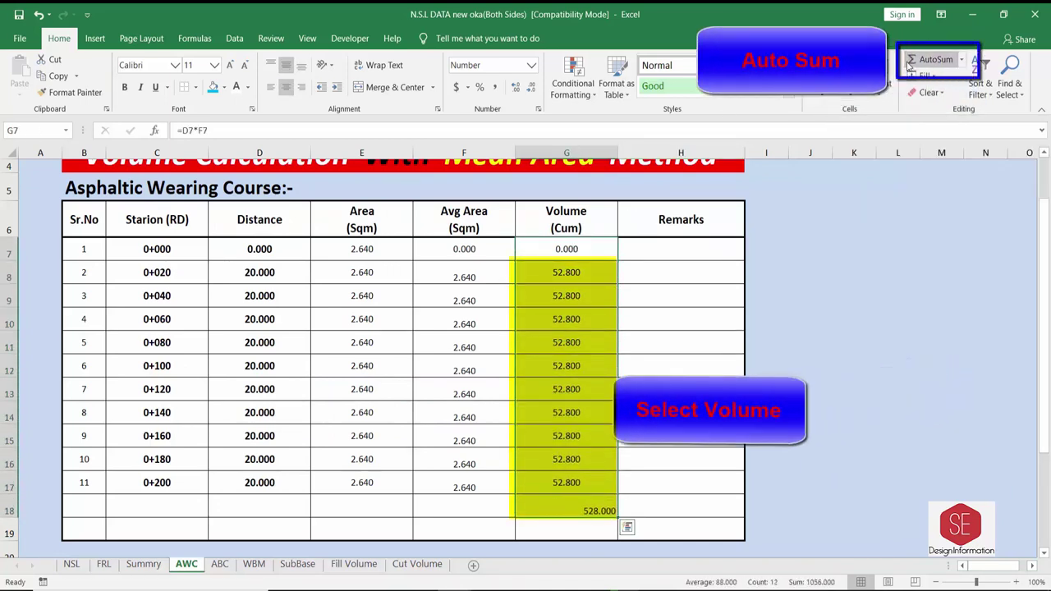
left_click(595, 513)
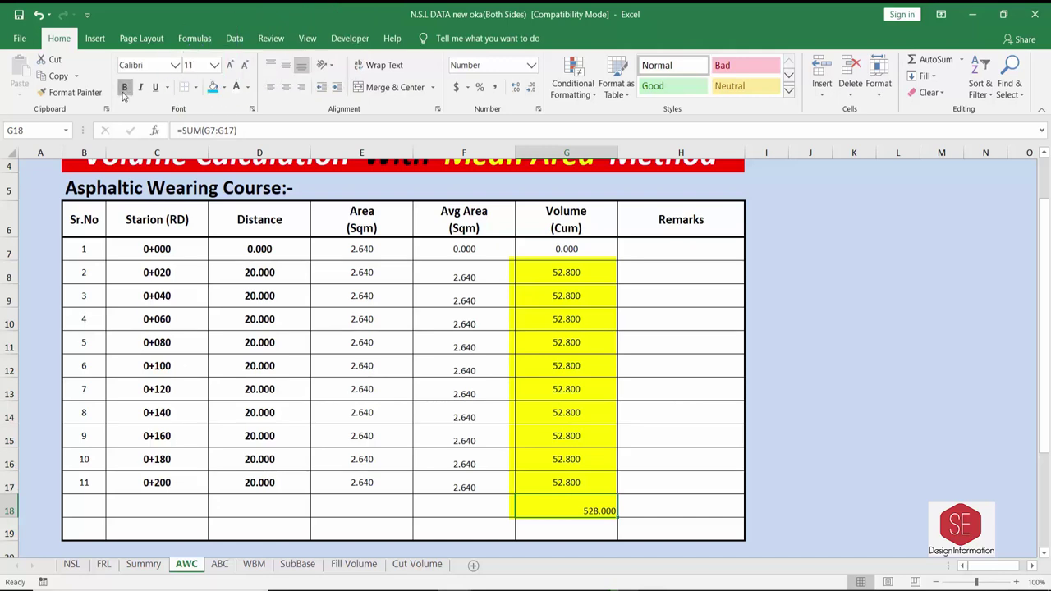
left_click(445, 502)
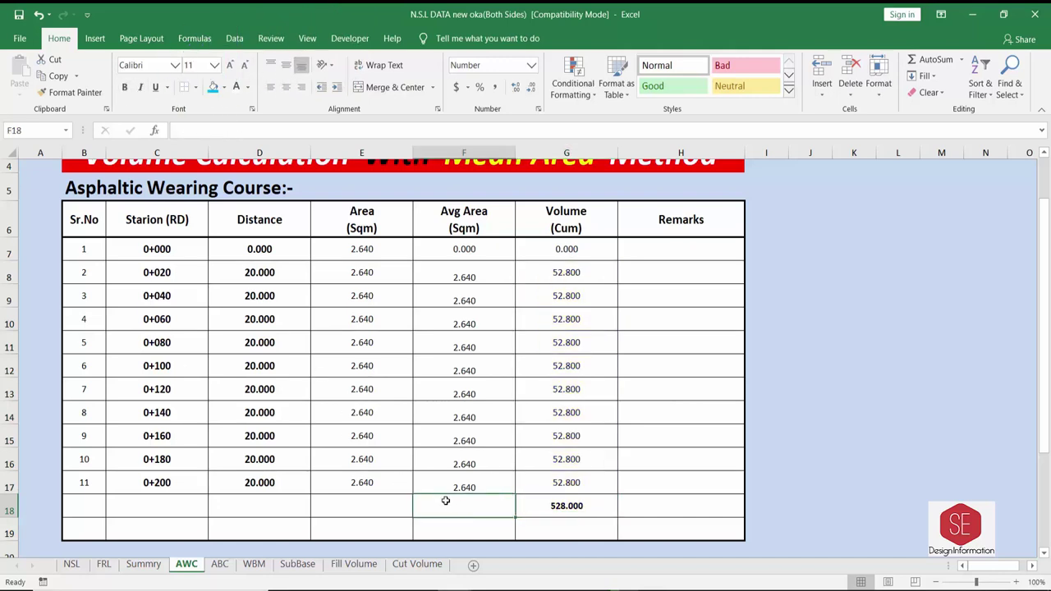
type("Total Volume")
key("Return")
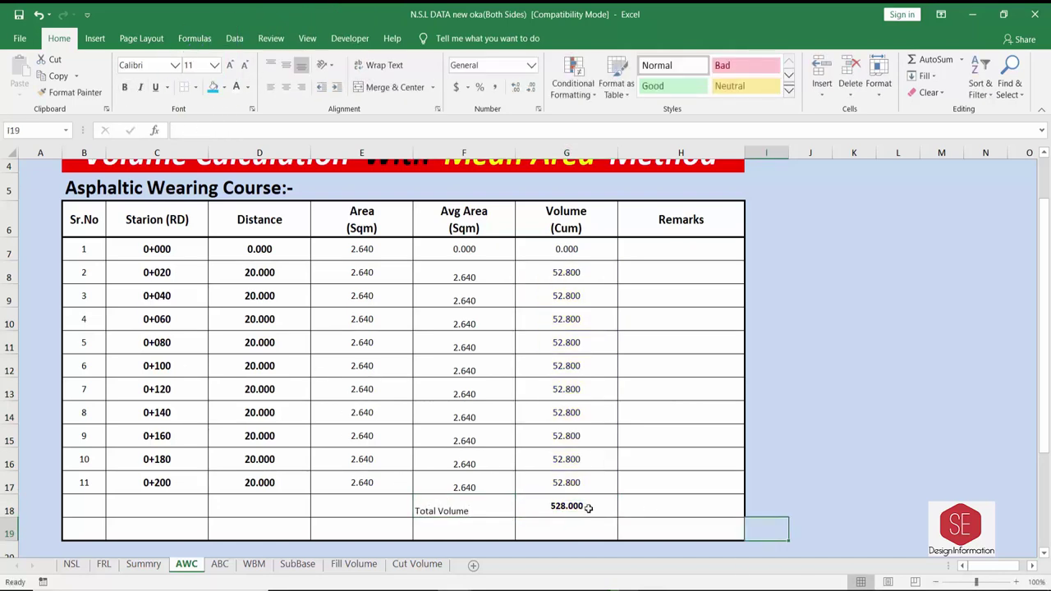
left_click(645, 509)
type("Cum")
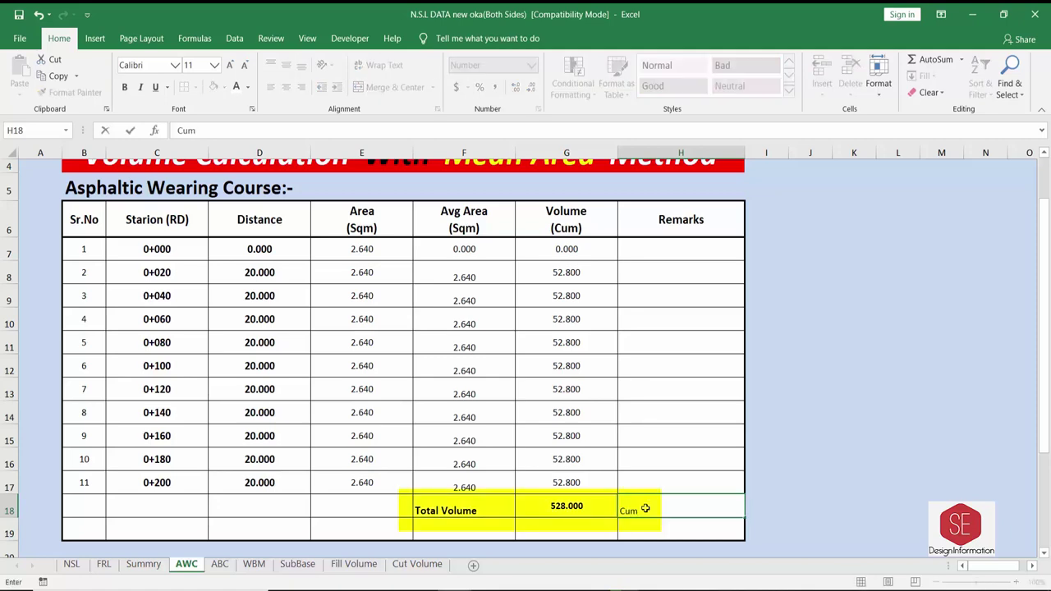
left_click(854, 490)
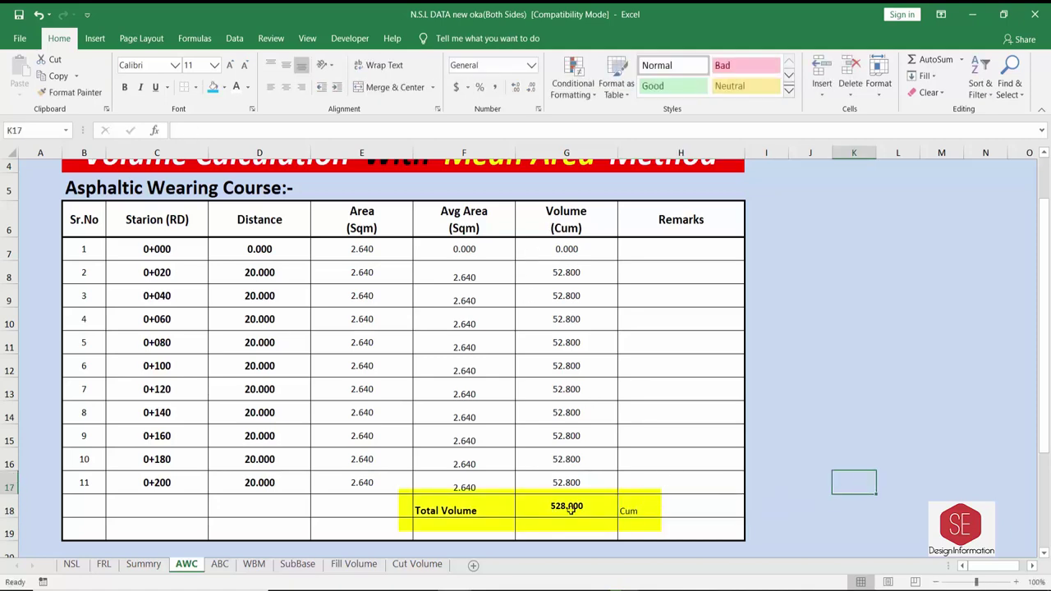
Link the Summary's Asphaltic Wearing Course To date cell to the AWC total with =AWC!G18.
left_click(144, 564)
left_click(355, 279)
type("=")
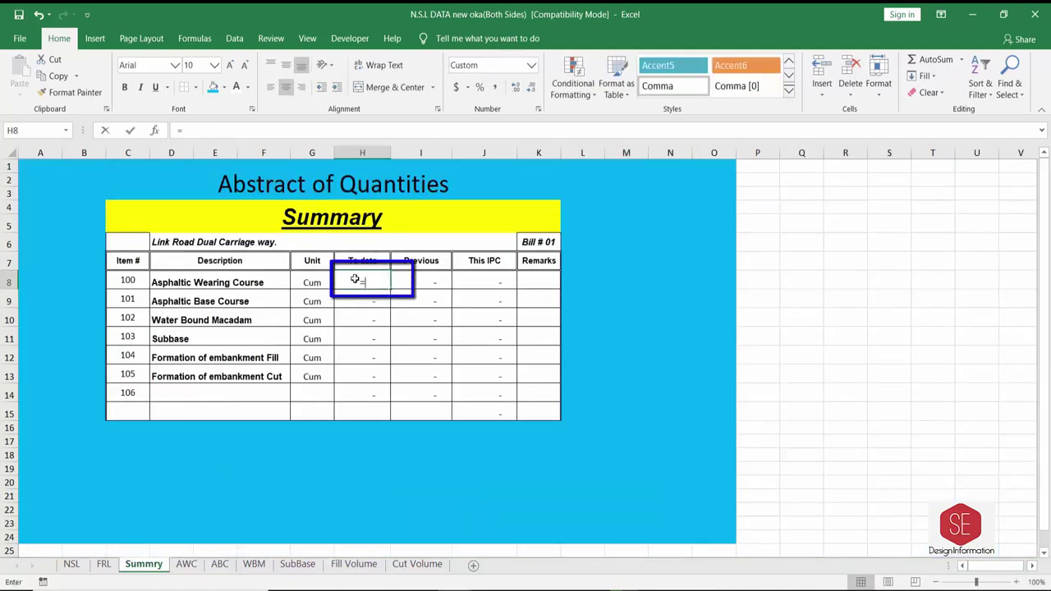
left_click(187, 564)
left_click(558, 504)
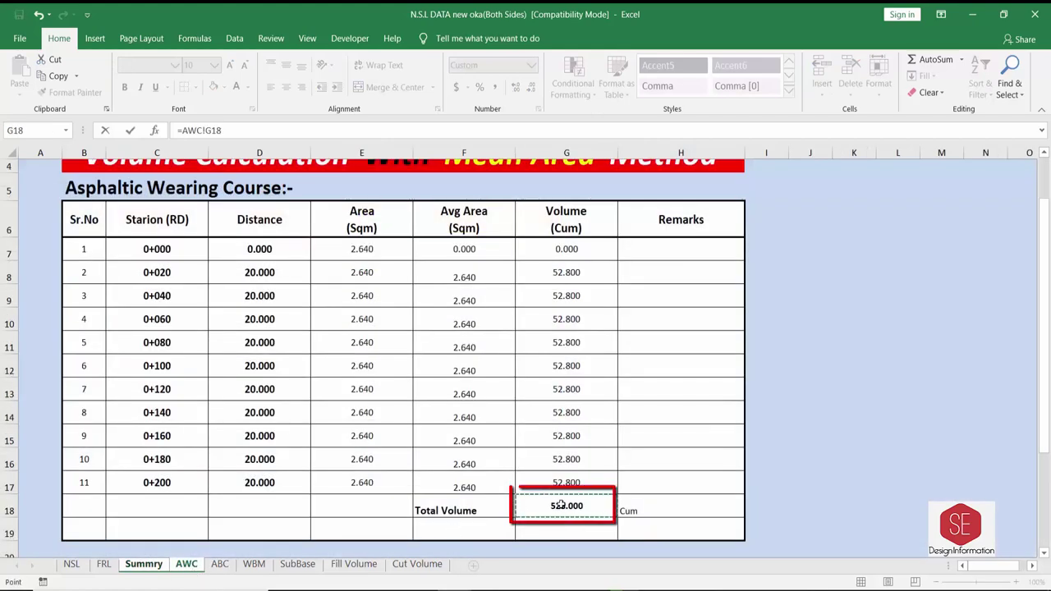
key("Return")
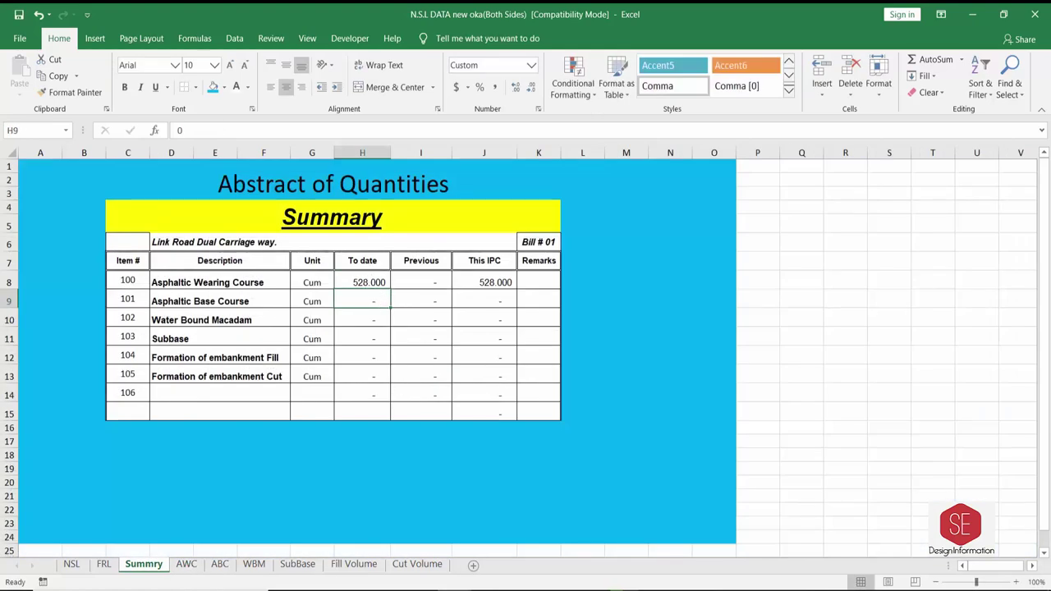
left_click(188, 565)
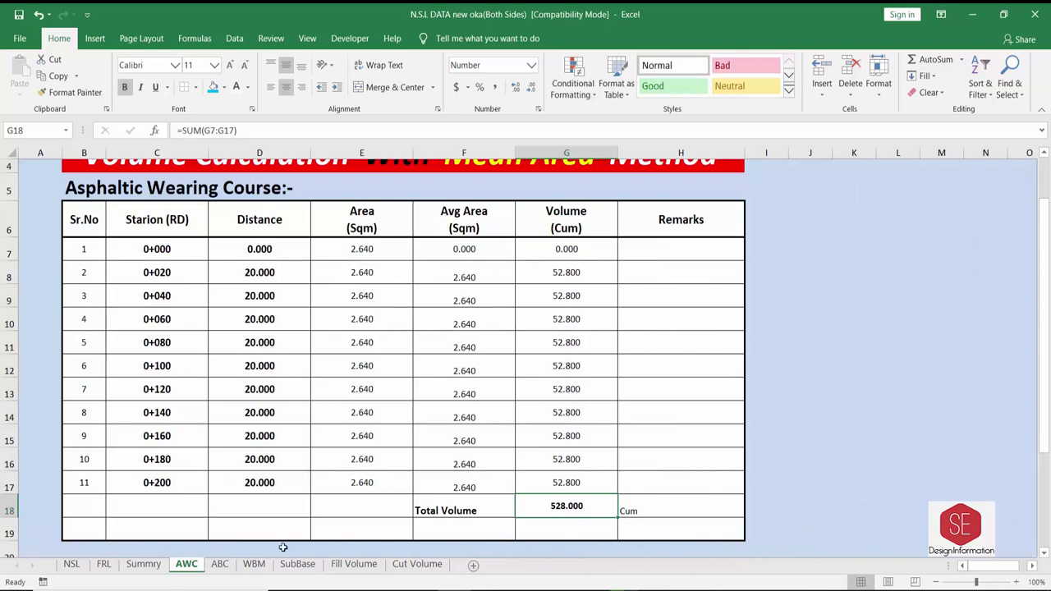
left_click(219, 564)
Enter 0 in D7 and =C8-C7 in D8, filling the distance formula down to D17.
left_click(231, 293)
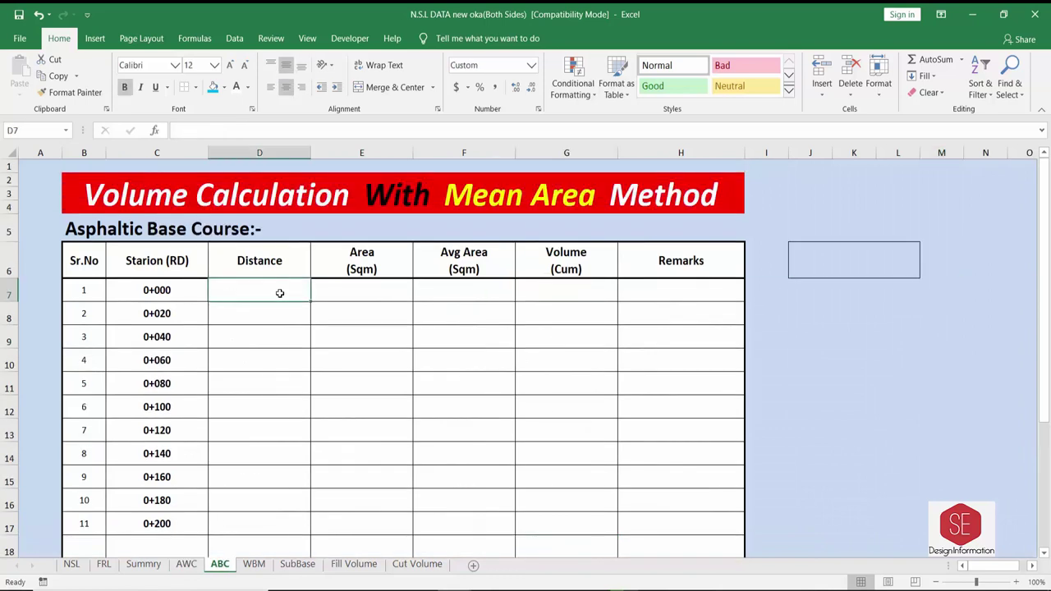
type("0")
key("Return")
type("=")
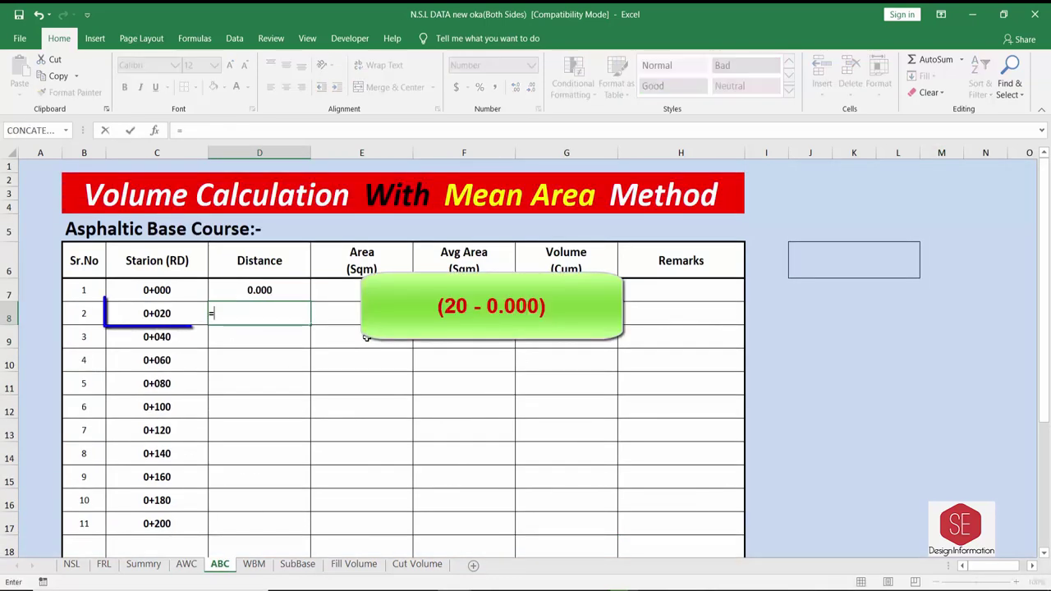
type("C8-C7")
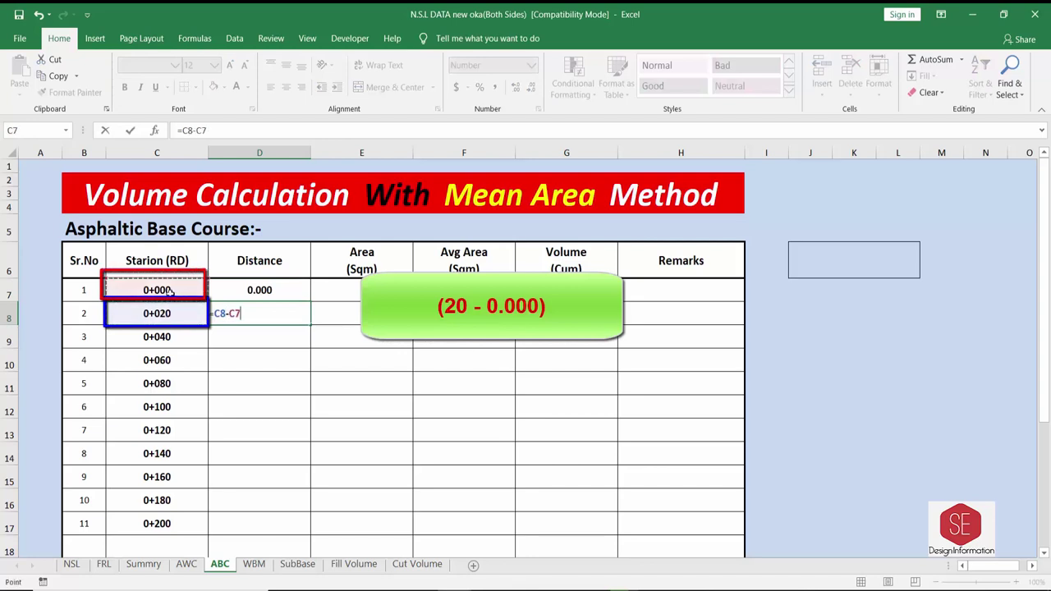
key("Return")
left_click(265, 315)
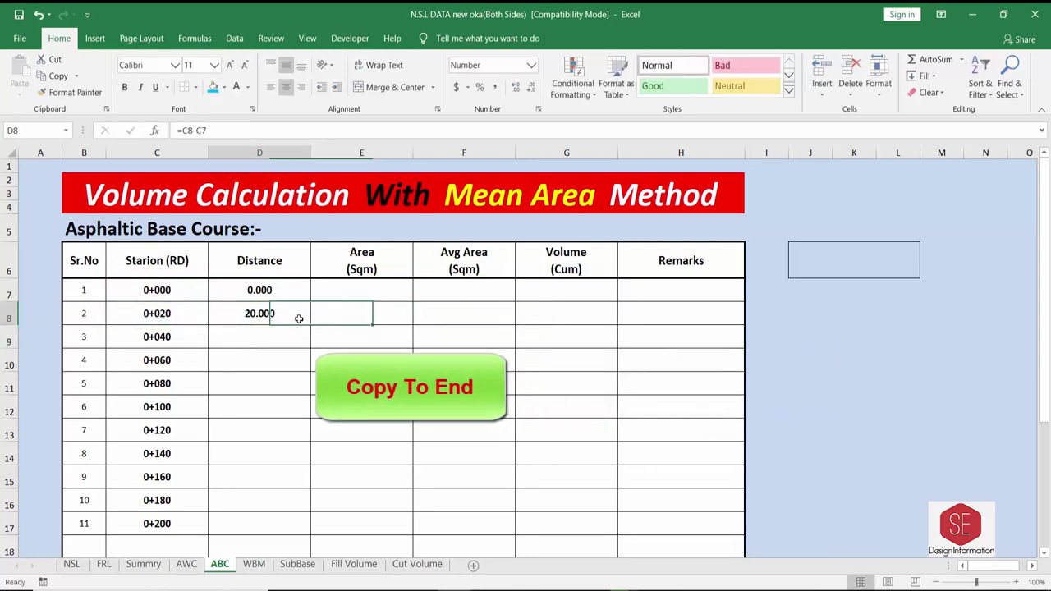
double_click(308, 324)
Select the first Area cell E7 and look up the ABC area in the AutoCAD drawing.
left_click(358, 295)
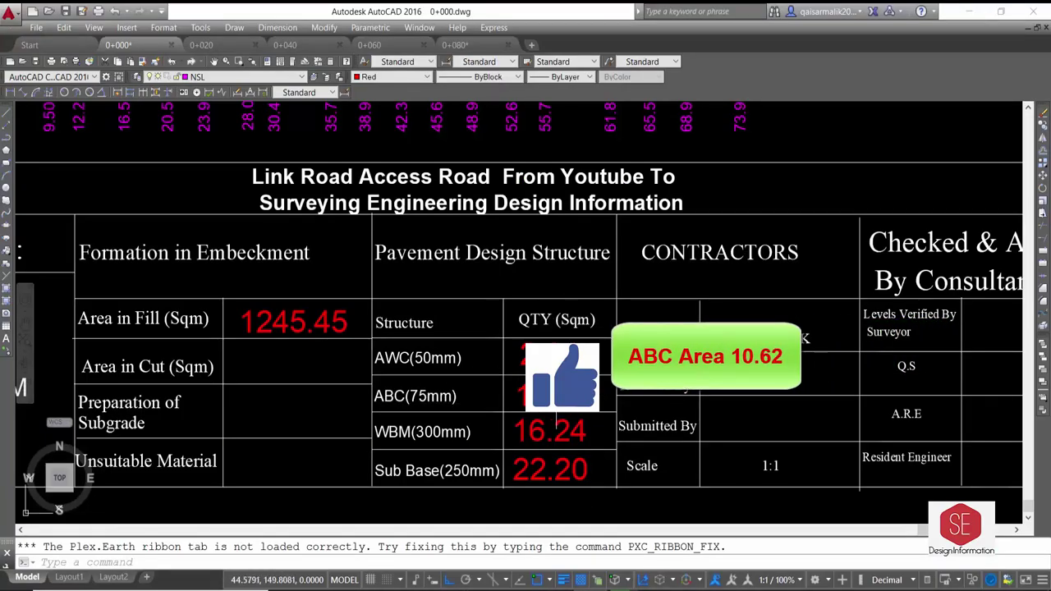
left_click(558, 411)
key("Escape")
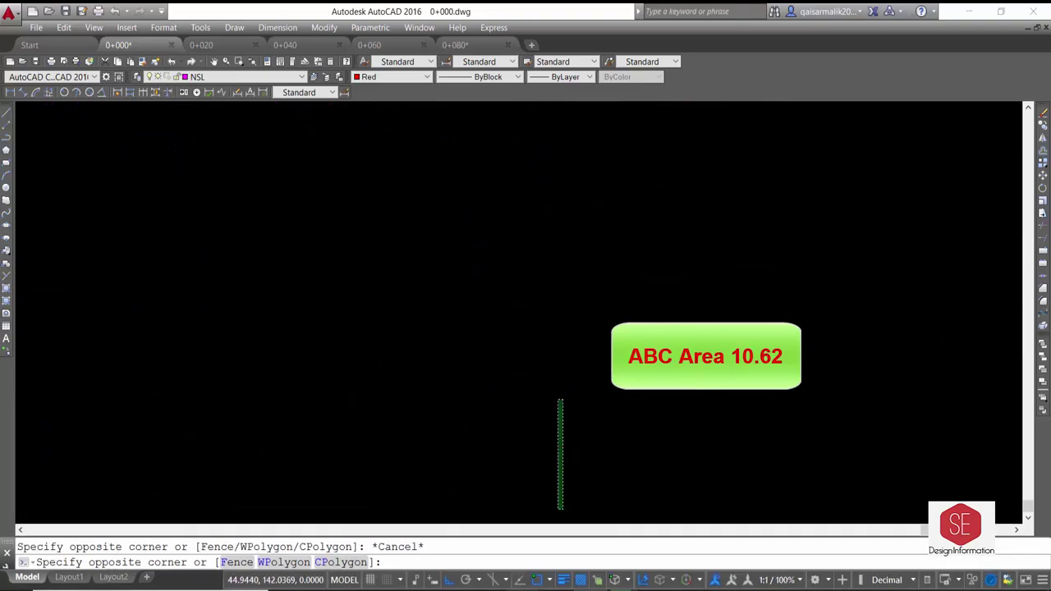
left_click(415, 546)
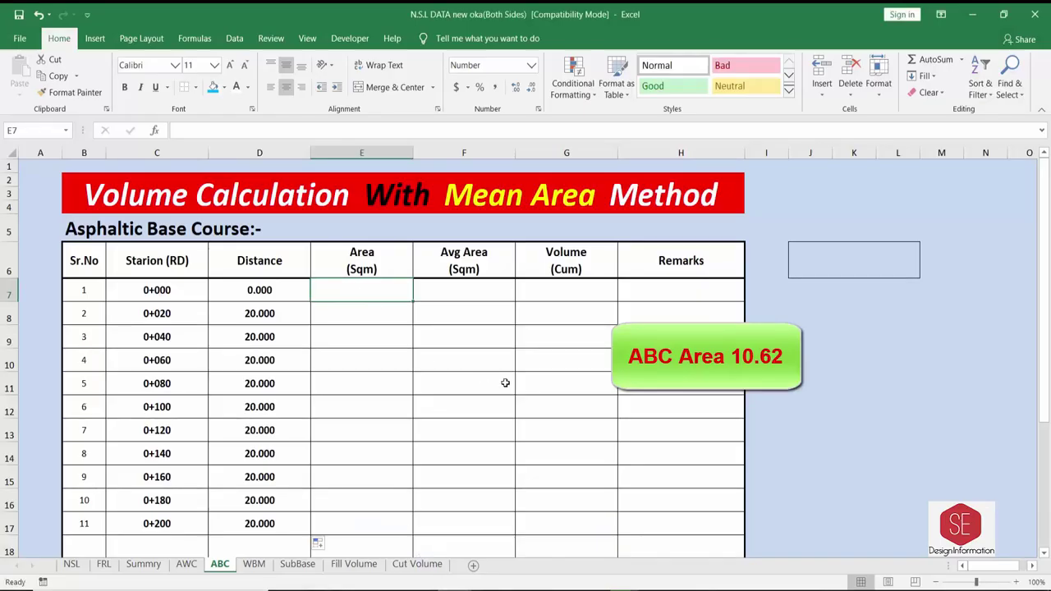
Enter the 10.62 ABC area in E7 and copy it down to row 17.
type("10.62")
key("Return")
left_click(354, 295)
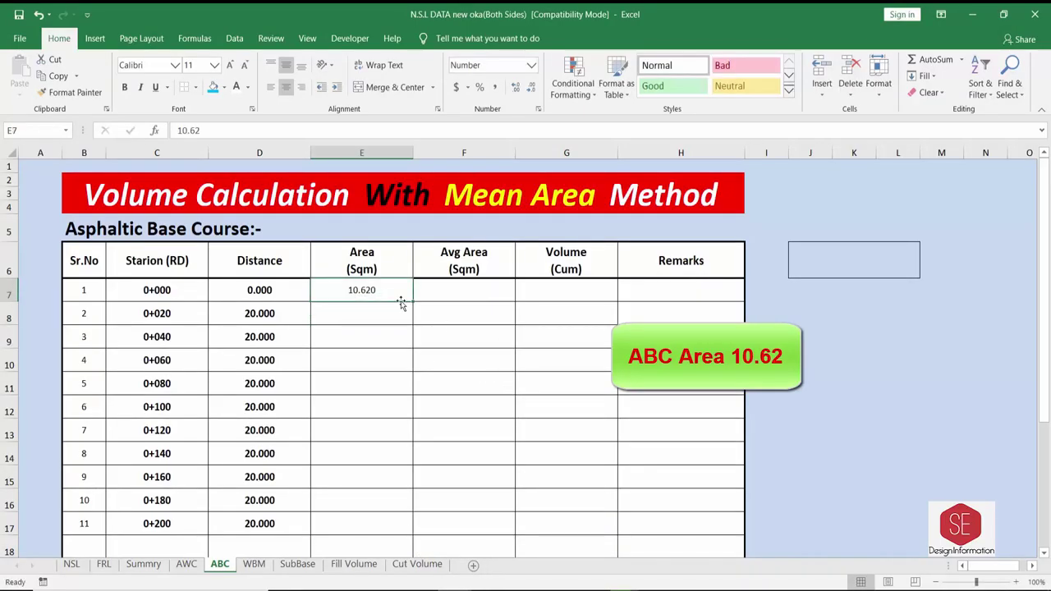
left_click_drag(412, 301, 411, 526)
Set average area to 0 in F7 and =(E8+E7)/2 from F8 down to row 17.
left_click(459, 294)
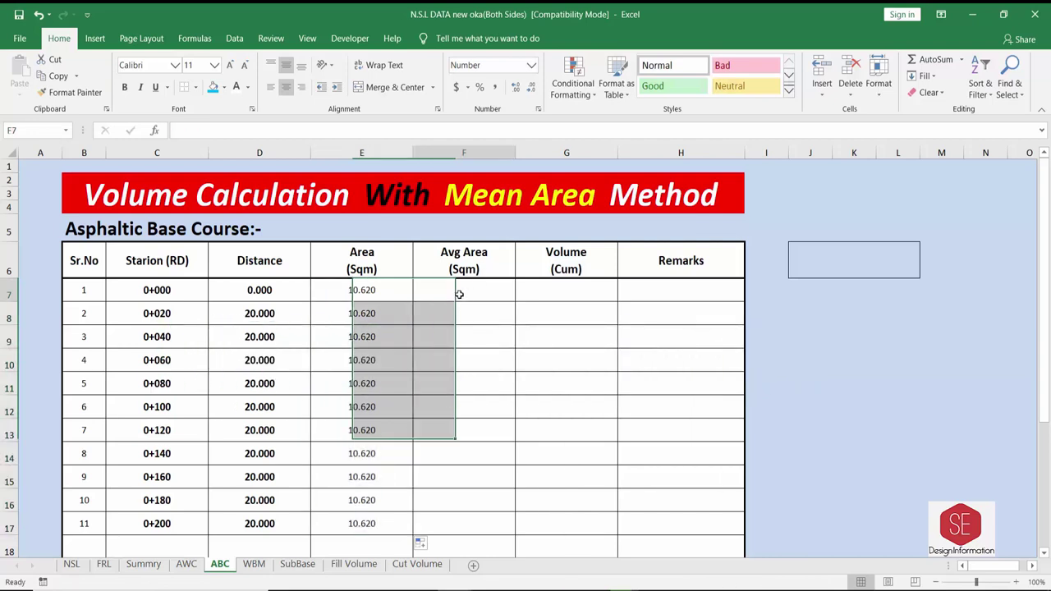
type("0")
key("Return")
type("=(")
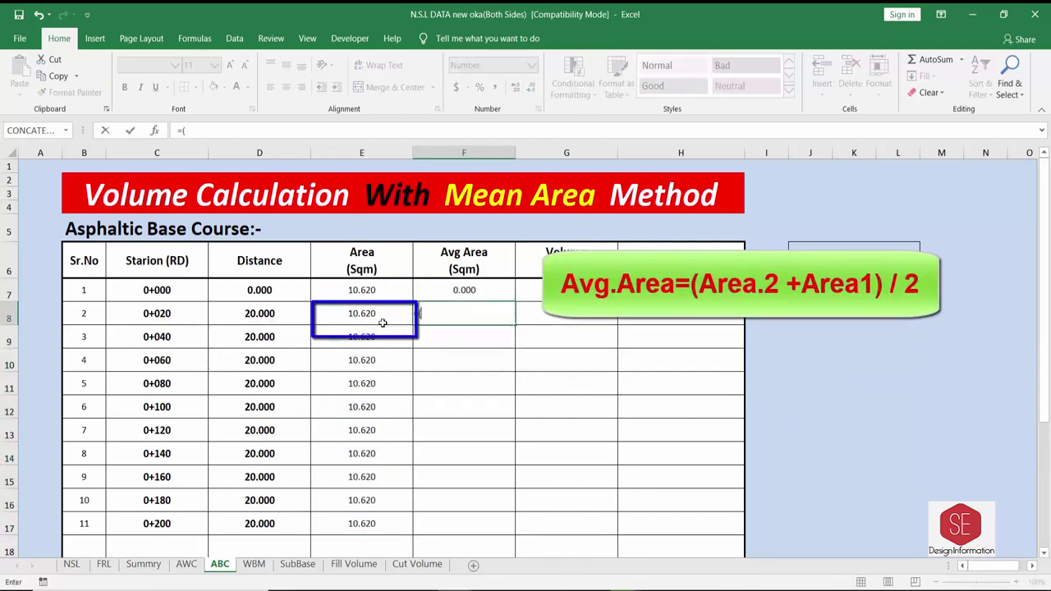
left_click(383, 323)
left_click(369, 286)
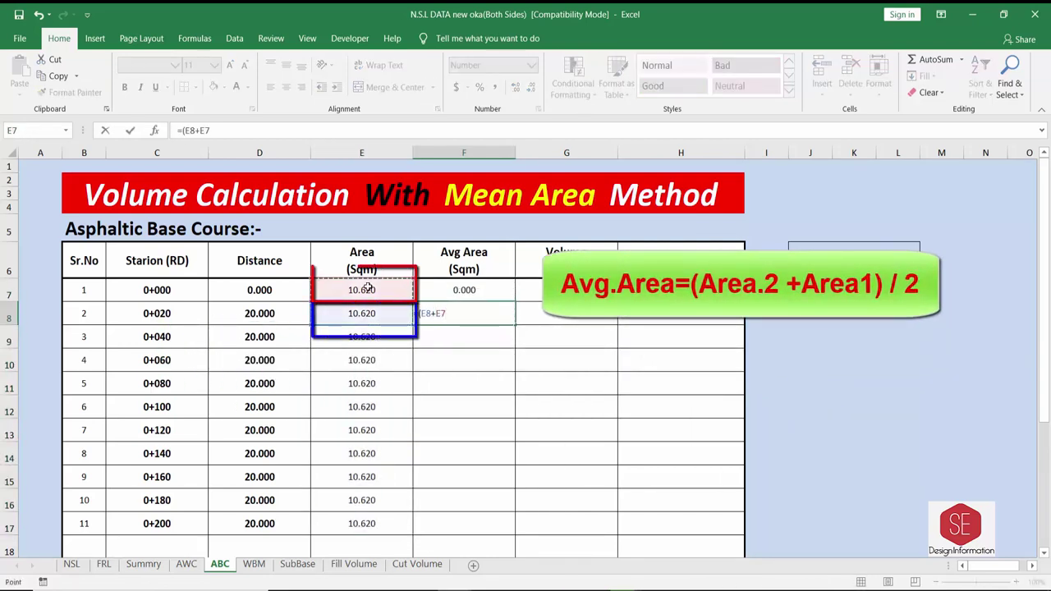
type(")/2")
key("Return")
left_click(464, 322)
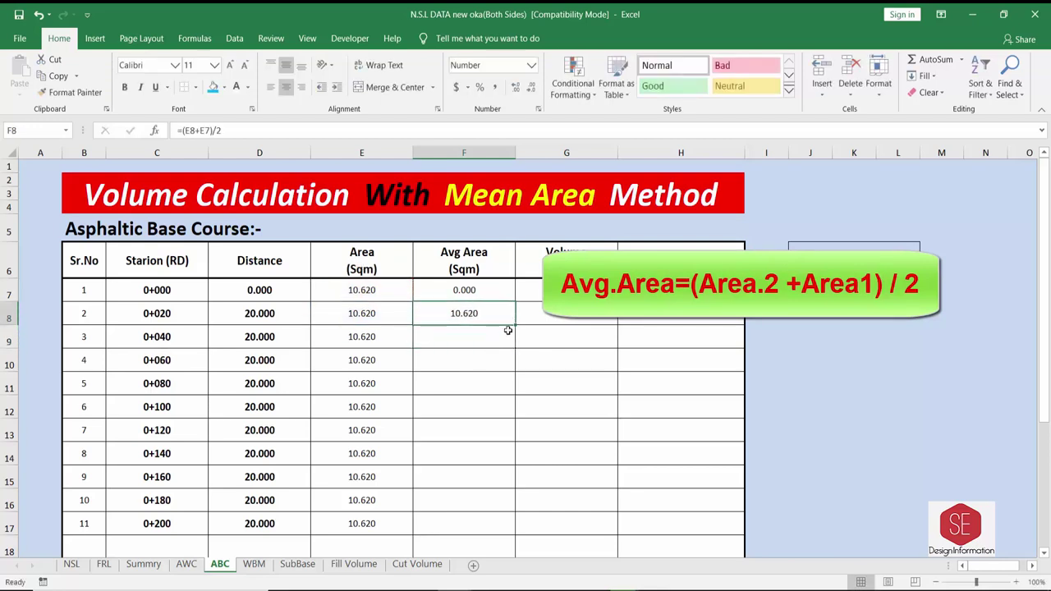
double_click(515, 325)
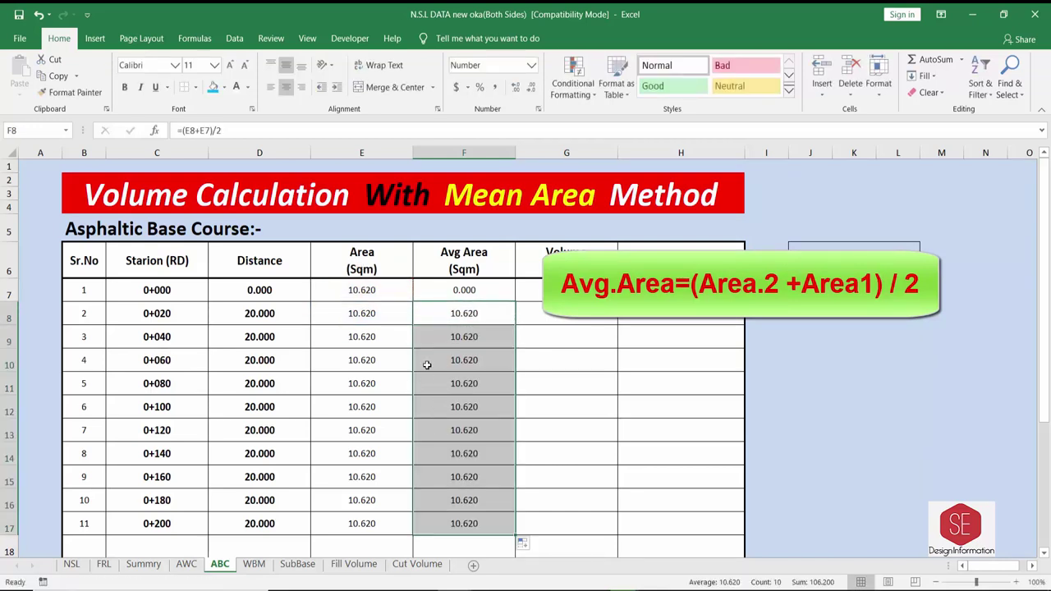
Enter the volume formula =D7*F7 in G7 and copy it down to row 17.
left_click(550, 294)
type("=")
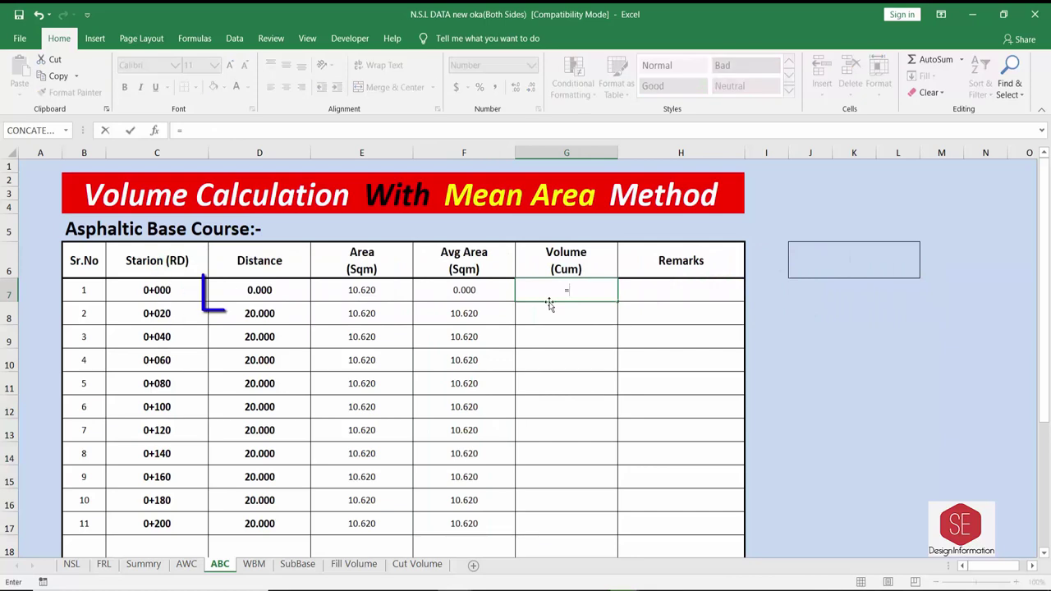
left_click(269, 291)
type("*")
left_click(484, 292)
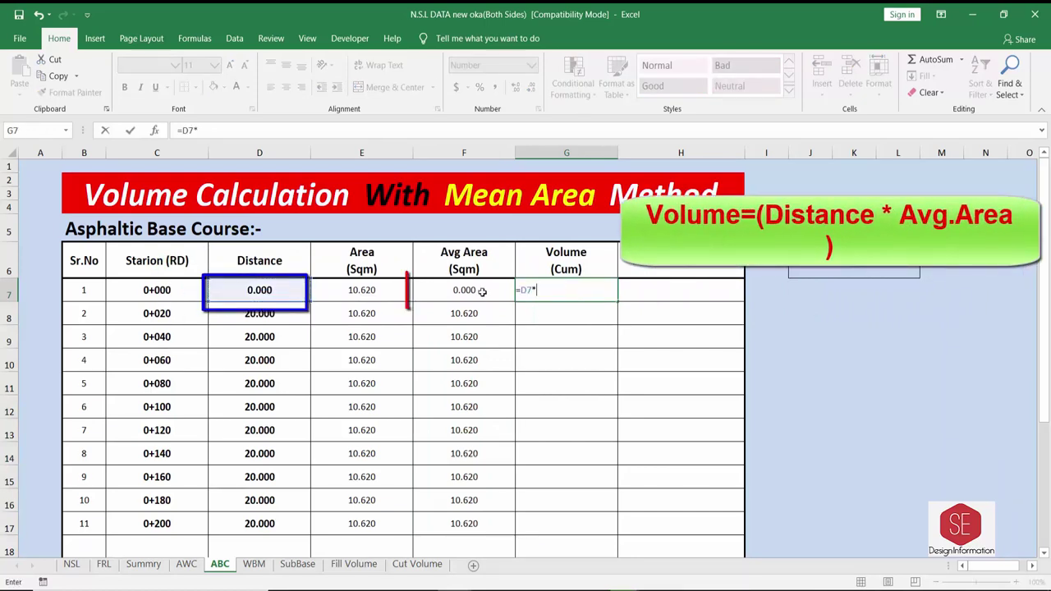
key("ctrl+Return")
key("Return")
left_click(606, 299)
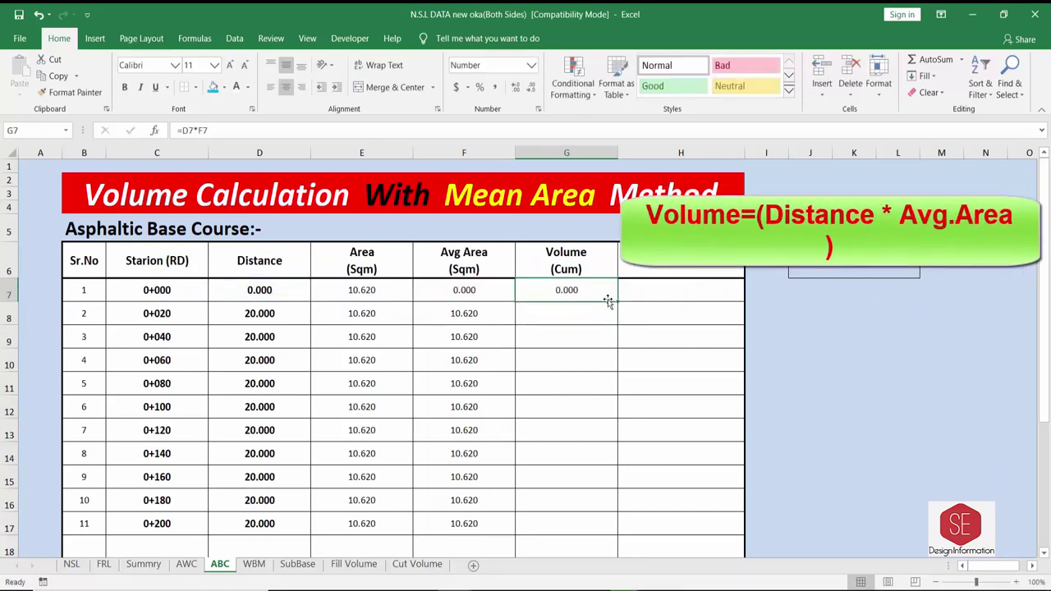
left_click_drag(615, 300, 594, 512)
AutoSum the ABC volumes into G18 with a bold grey 'Total Volume' label row.
scroll(578, 420, "down", 1)
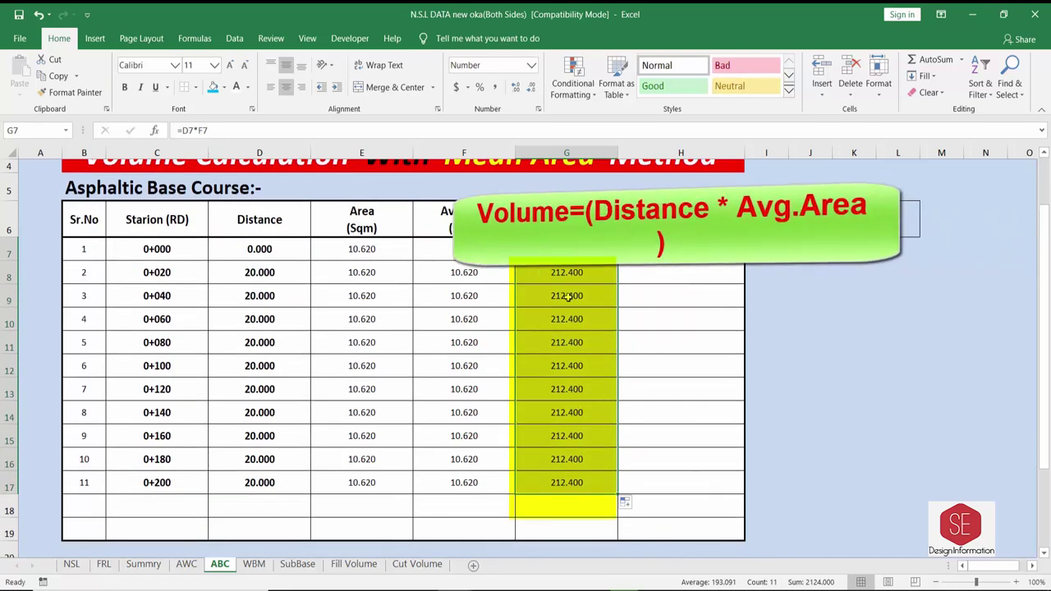
left_click(931, 59)
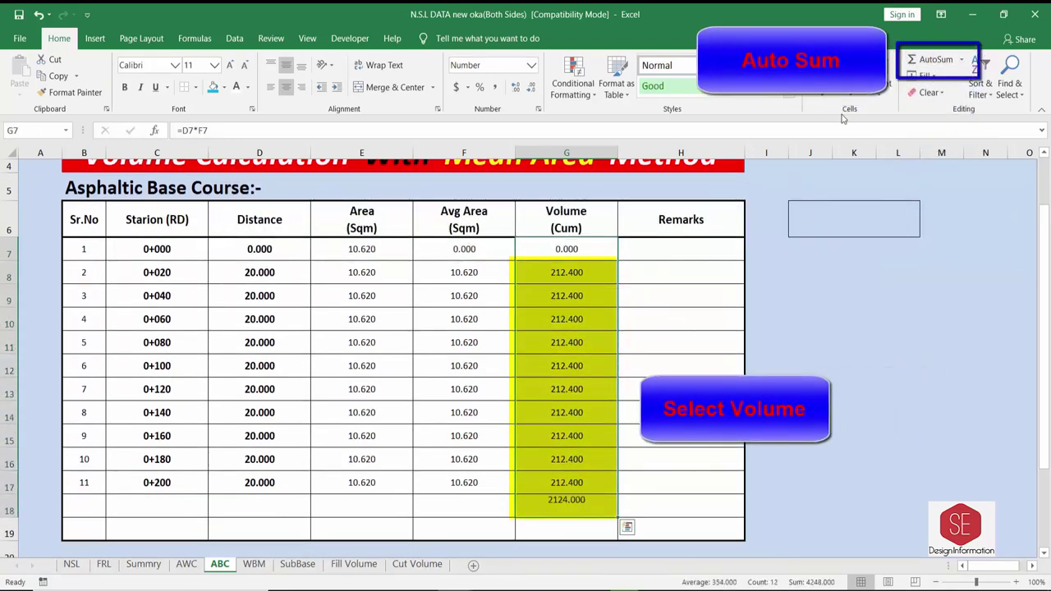
left_click(476, 506)
type("Total Volume")
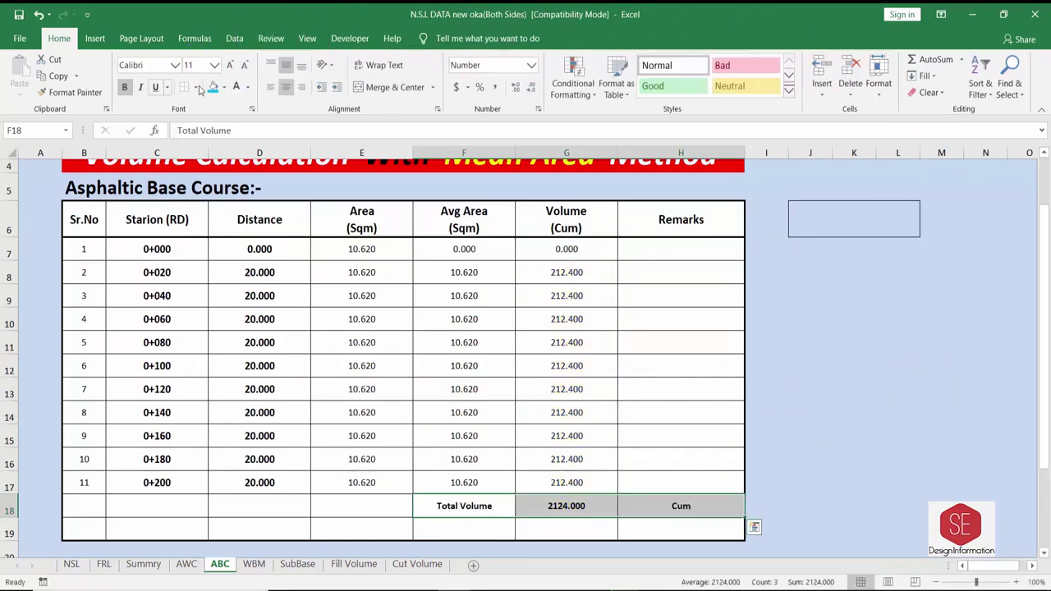
left_click(230, 65)
left_click(566, 508)
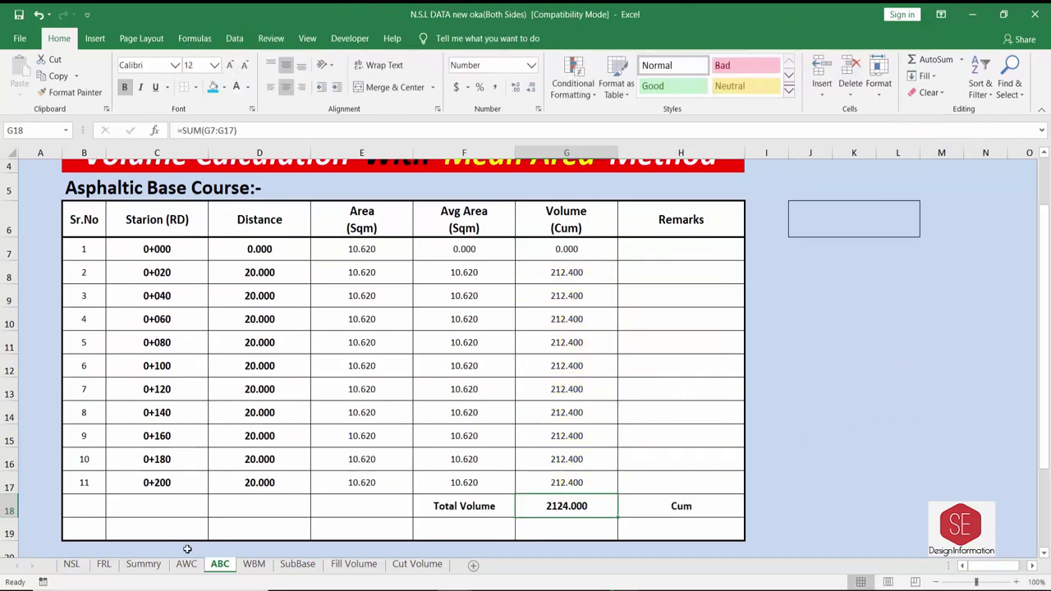
Link Summary H9 to the ABC total =ABC!G18, showing 2,124.000.
left_click(143, 564)
type("=")
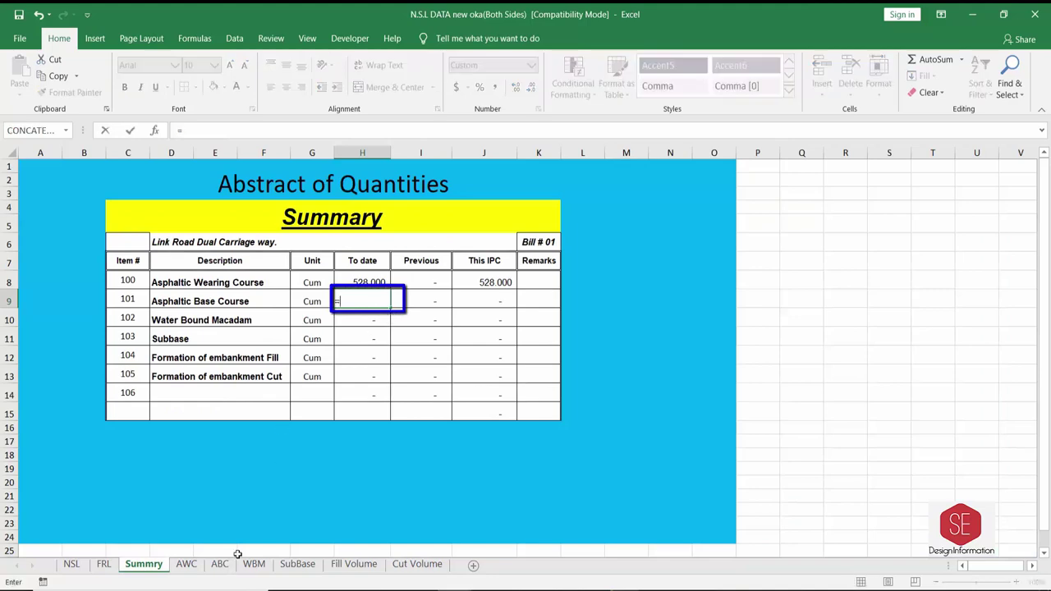
left_click(219, 565)
left_click(559, 506)
key("Return")
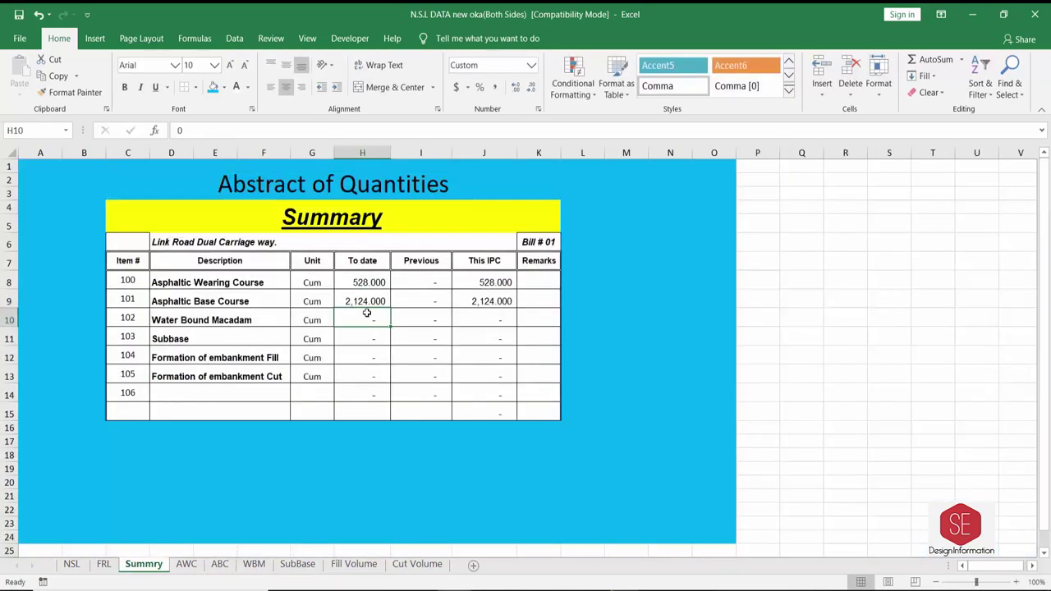
left_click(254, 564)
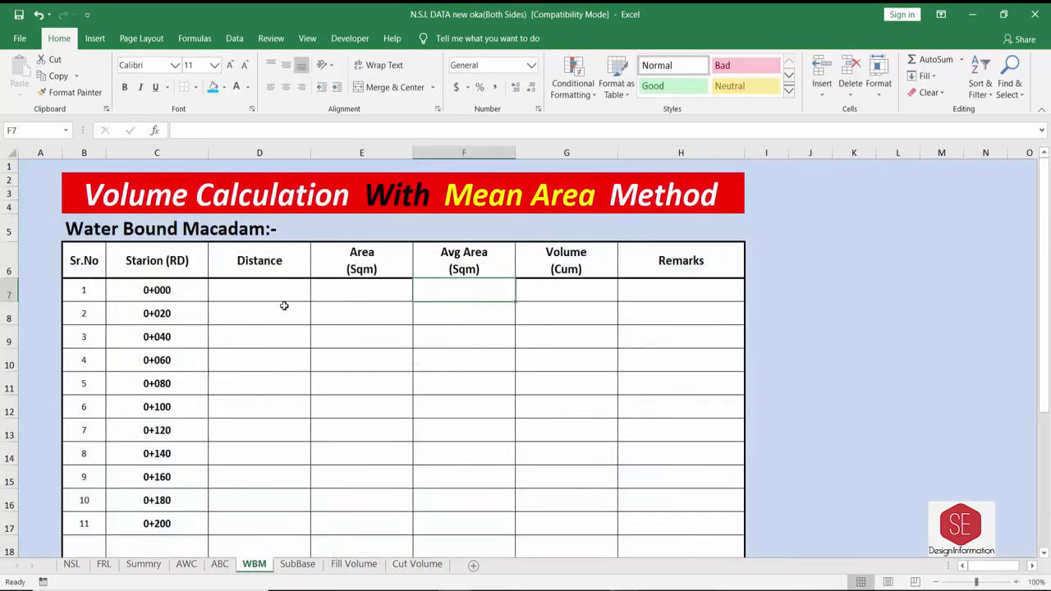
Enter WBM distances: 0 in D7 and =C8-C7 filled down to row 17.
left_click(260, 290)
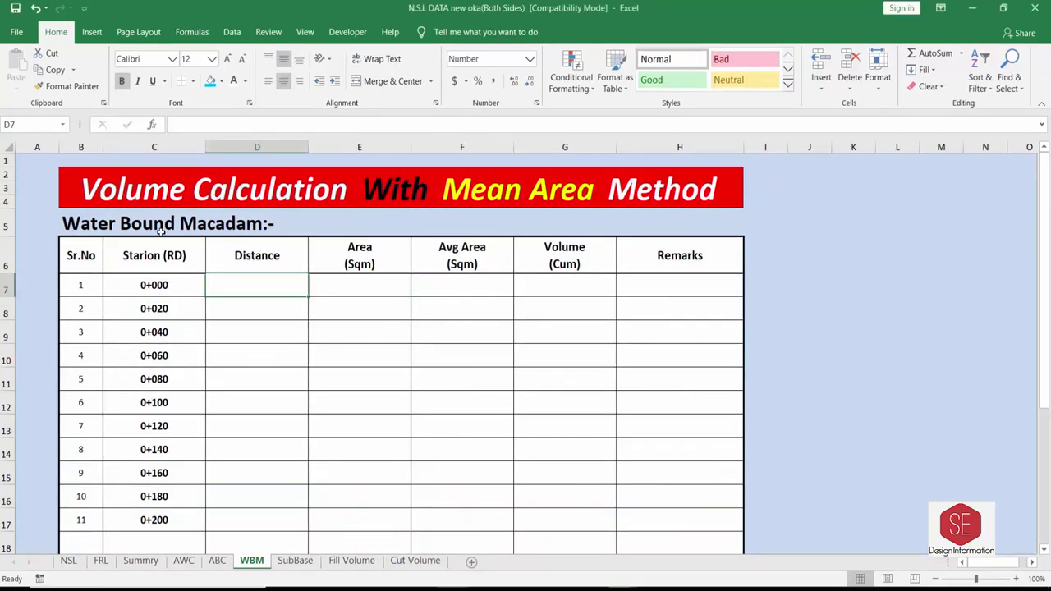
type("0")
key("Return")
type("=")
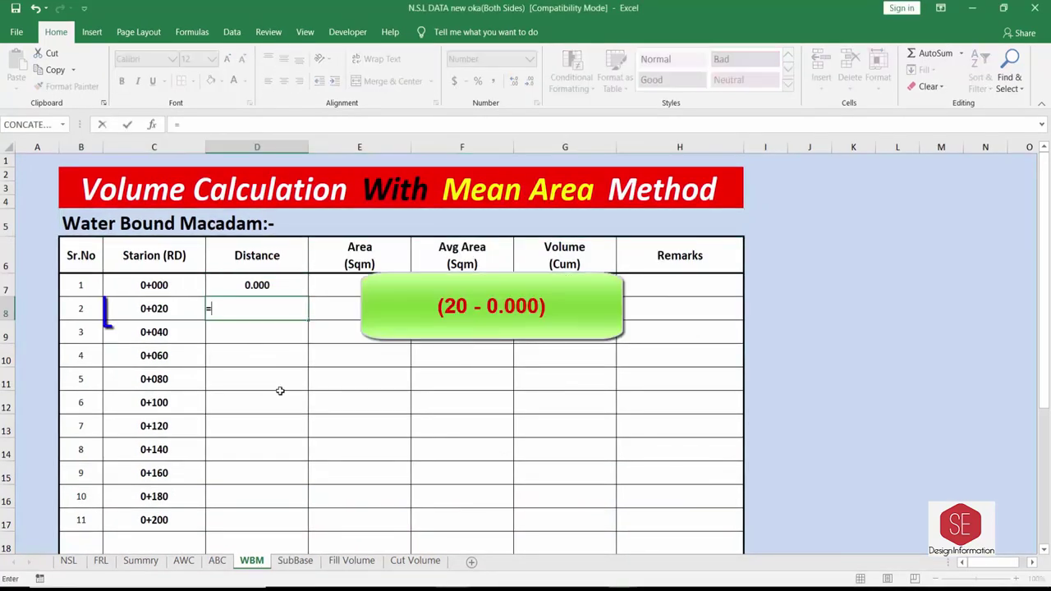
left_click(195, 308)
type("-")
left_click(164, 285)
key("Return")
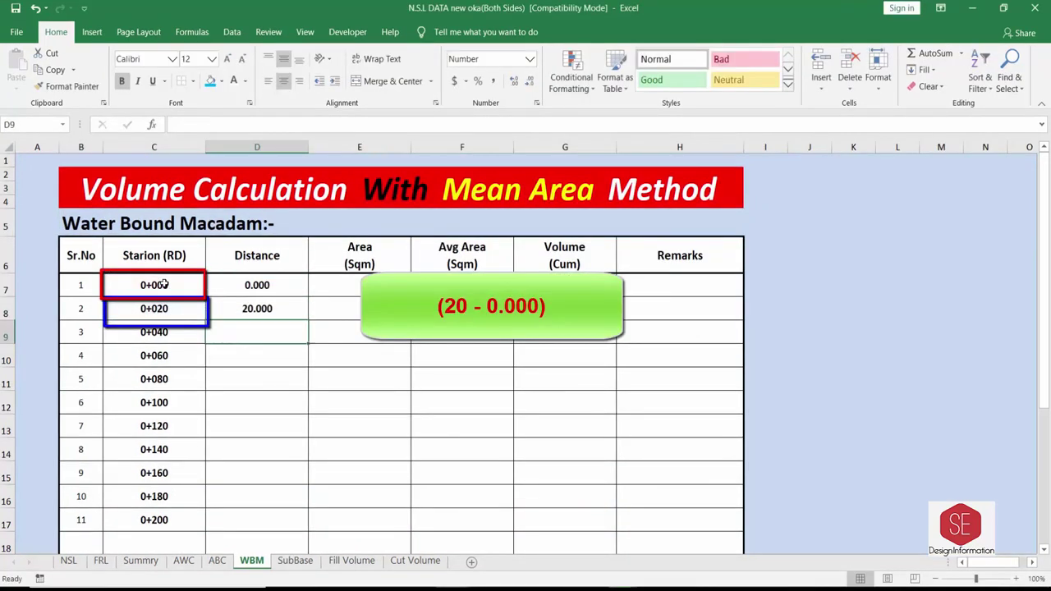
left_click(296, 312)
double_click(308, 319)
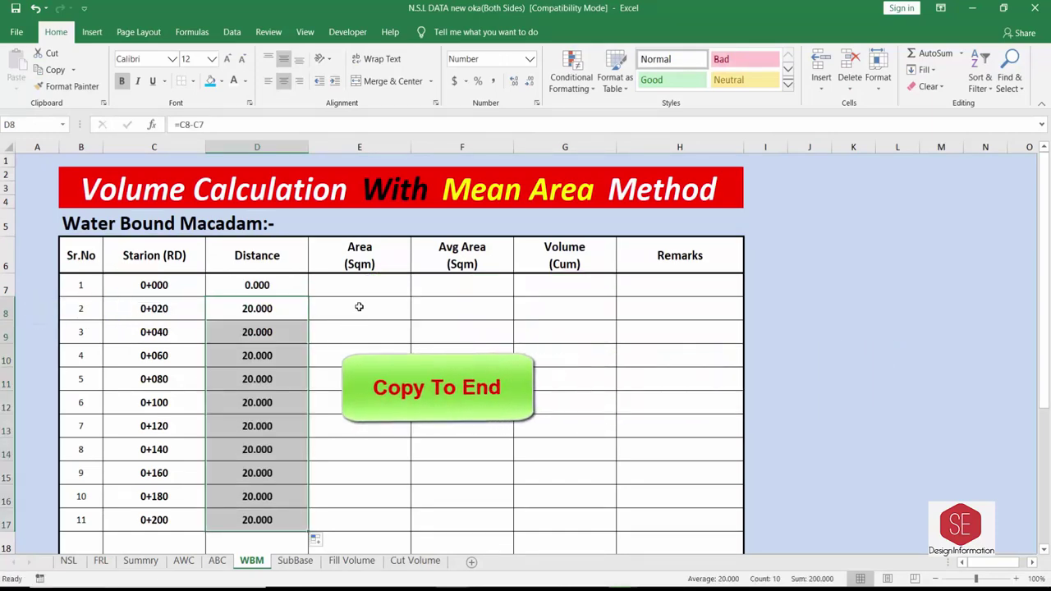
Enter the 16.24 WBM area in E7 and copy it down to row 17.
left_click(355, 292)
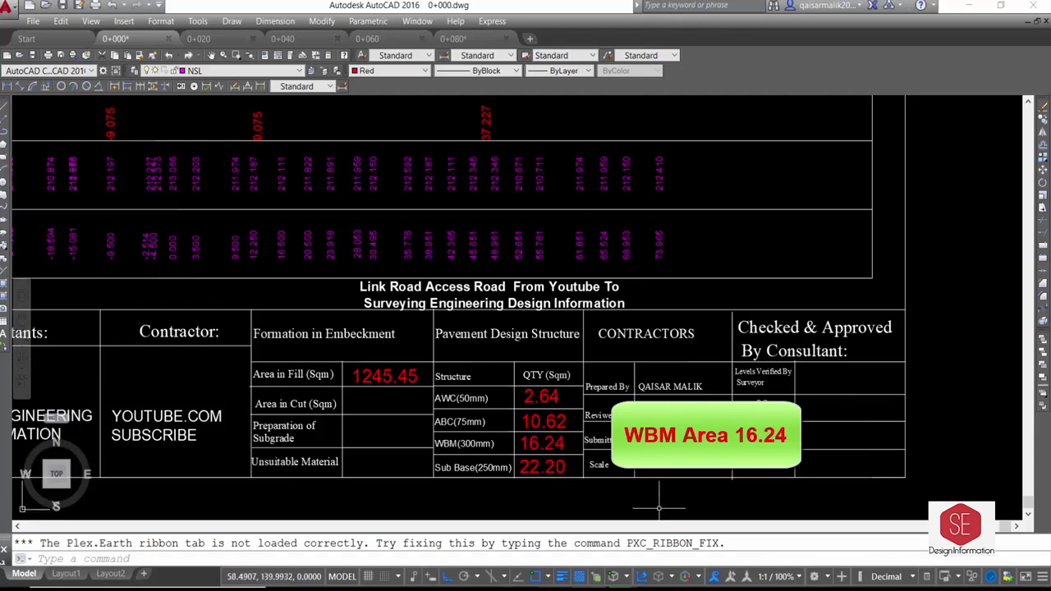
left_click(378, 526)
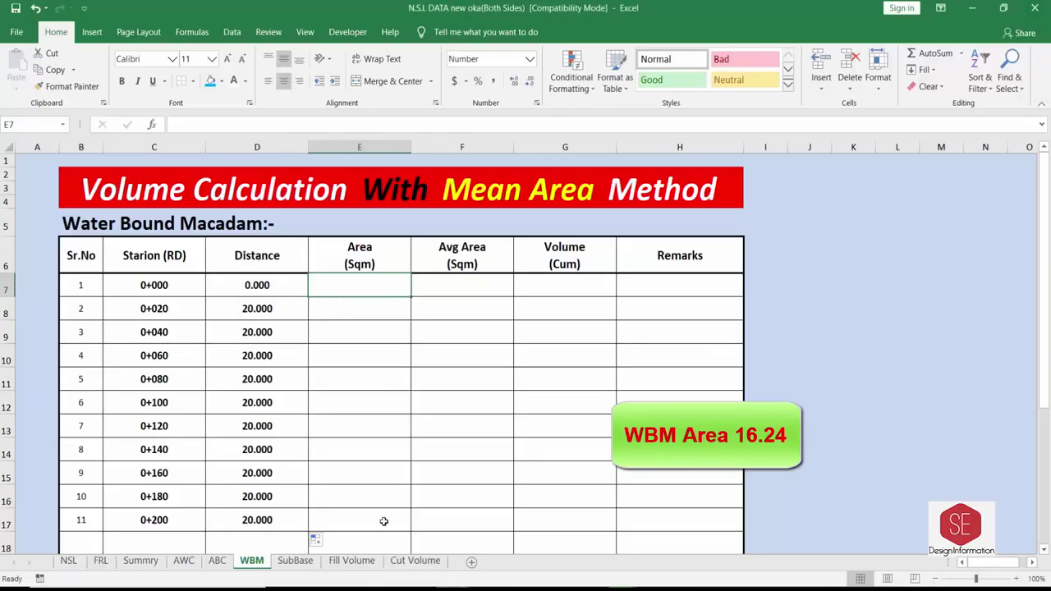
type("16.24")
key("Return")
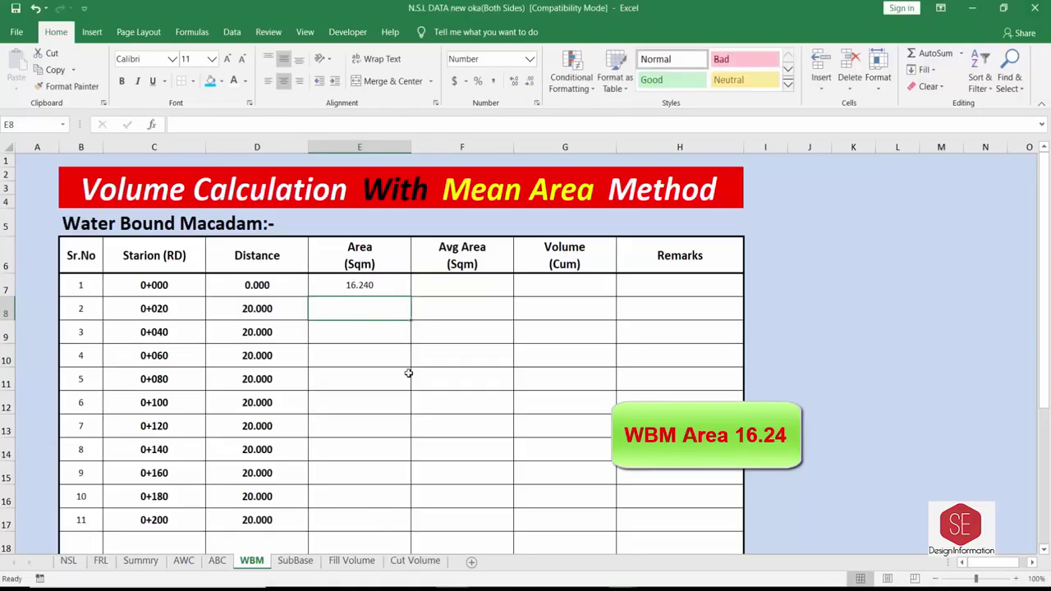
left_click(384, 292)
left_click_drag(410, 296, 408, 525)
Set average area to 0 in F7 and =(E8+E7)/2 filled down to row 17.
left_click(453, 292)
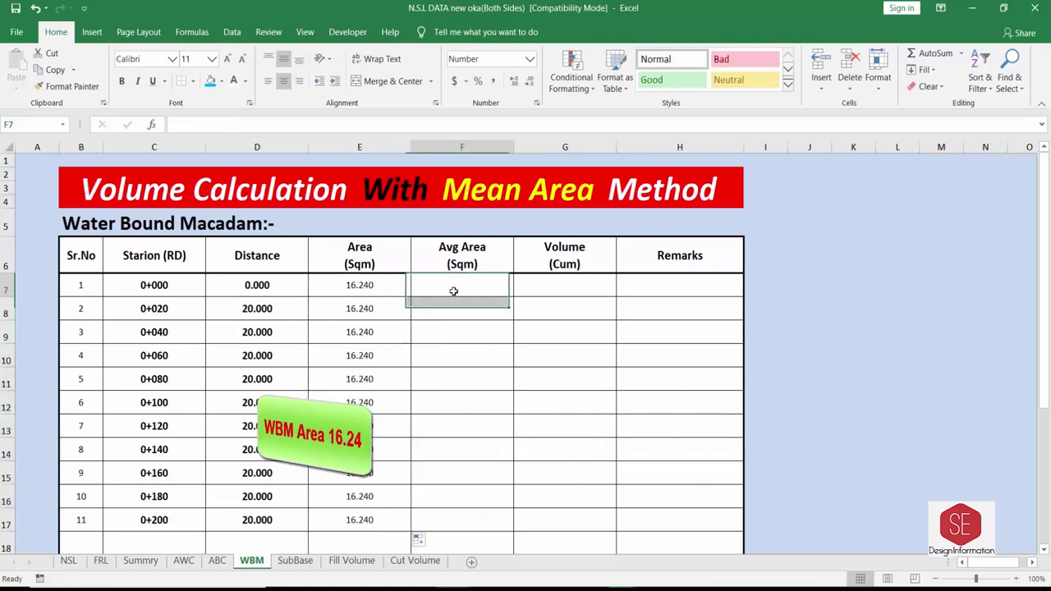
type("0")
key("Return")
type("=")
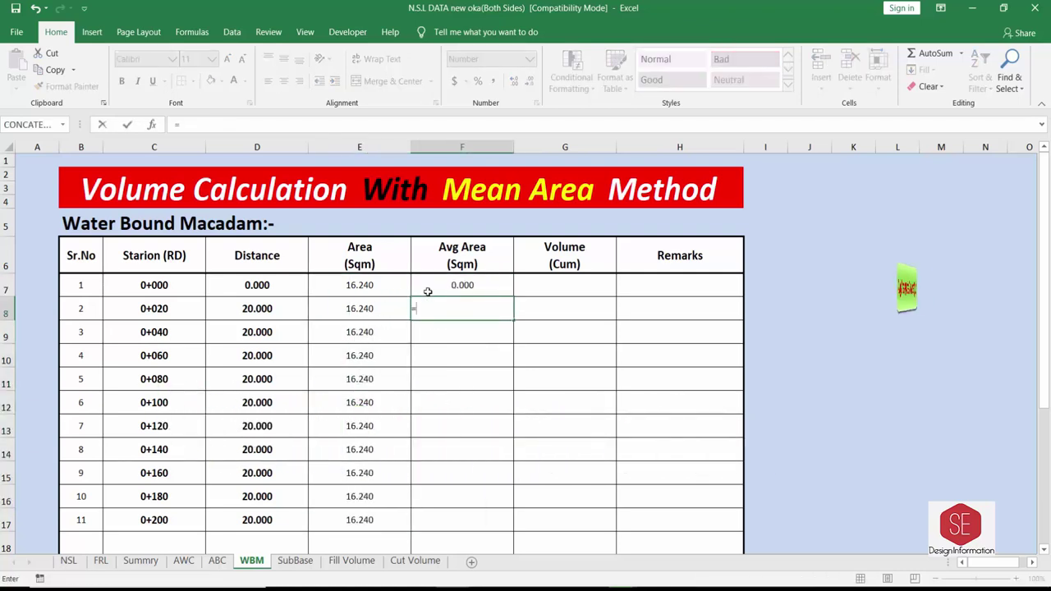
type("(")
left_click(367, 308)
type("+")
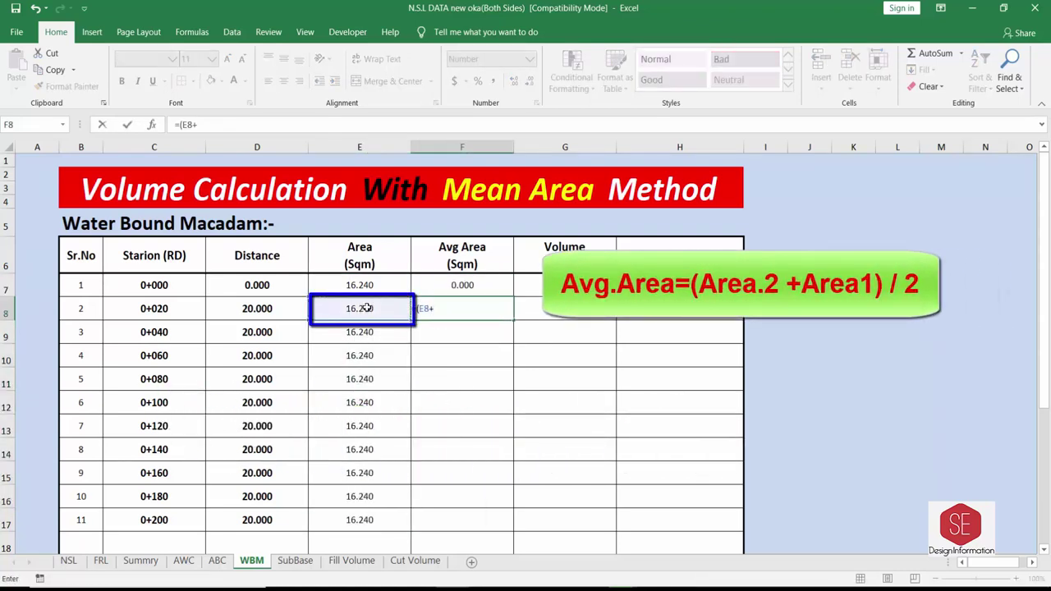
left_click(374, 290)
type("2")
key("Return")
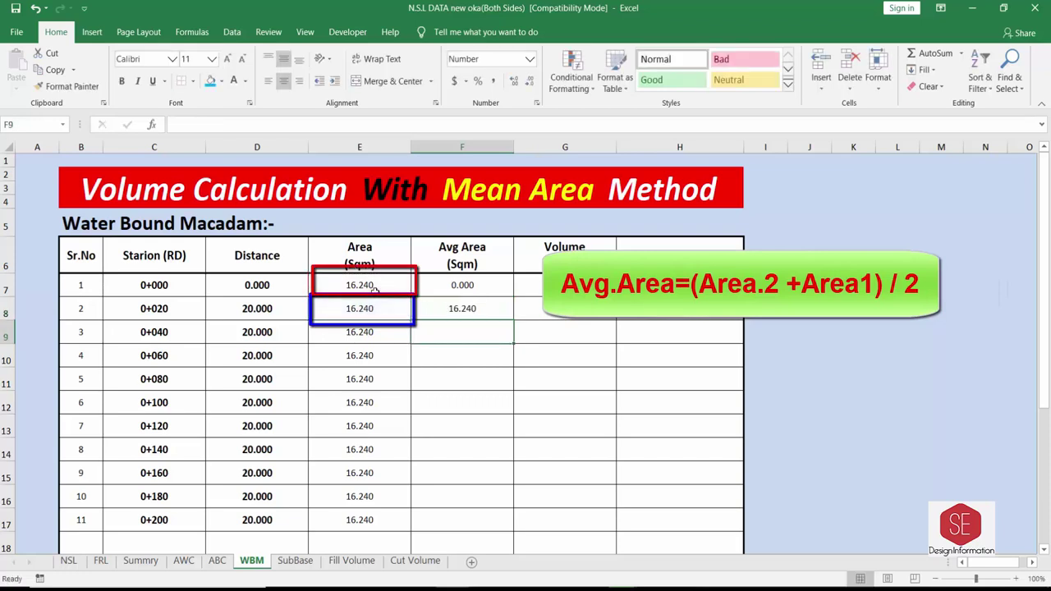
left_click(485, 314)
double_click(514, 321)
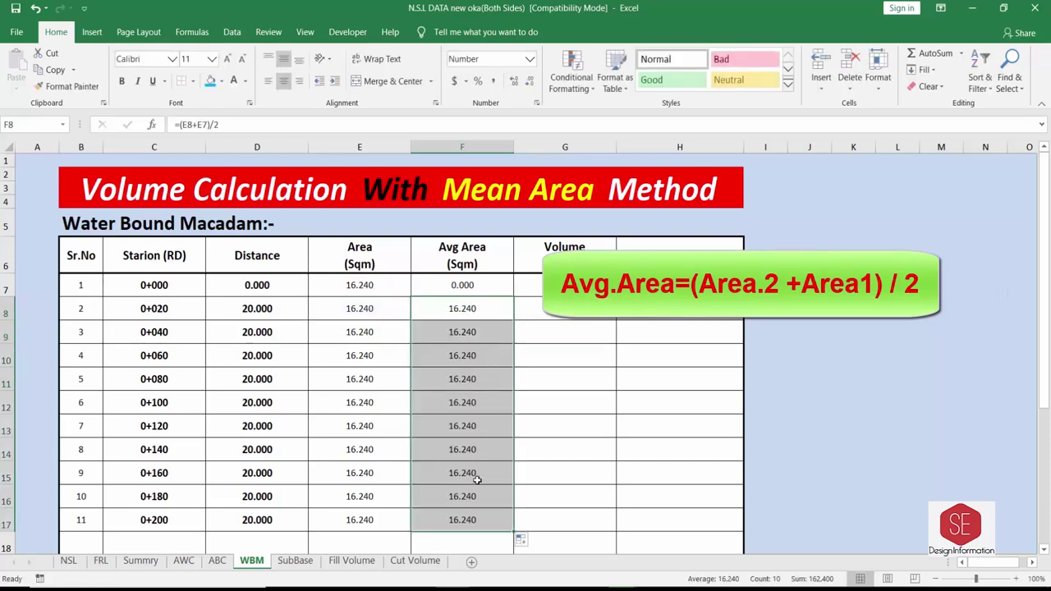
Enter the volume formula =F8*D8 in G8 and fill it down to station 0+200.
left_click(227, 564)
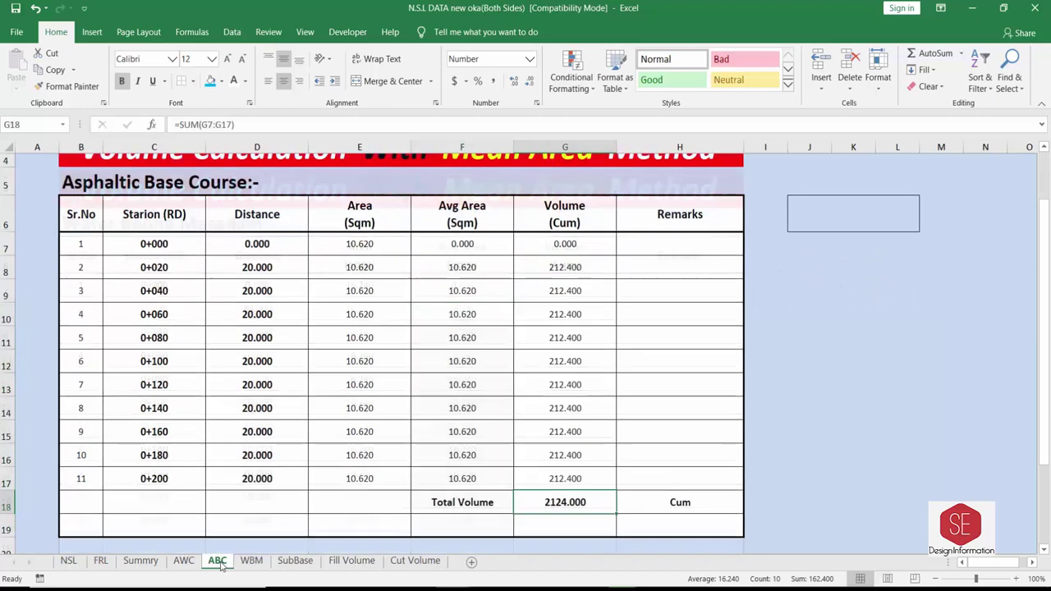
left_click(265, 563)
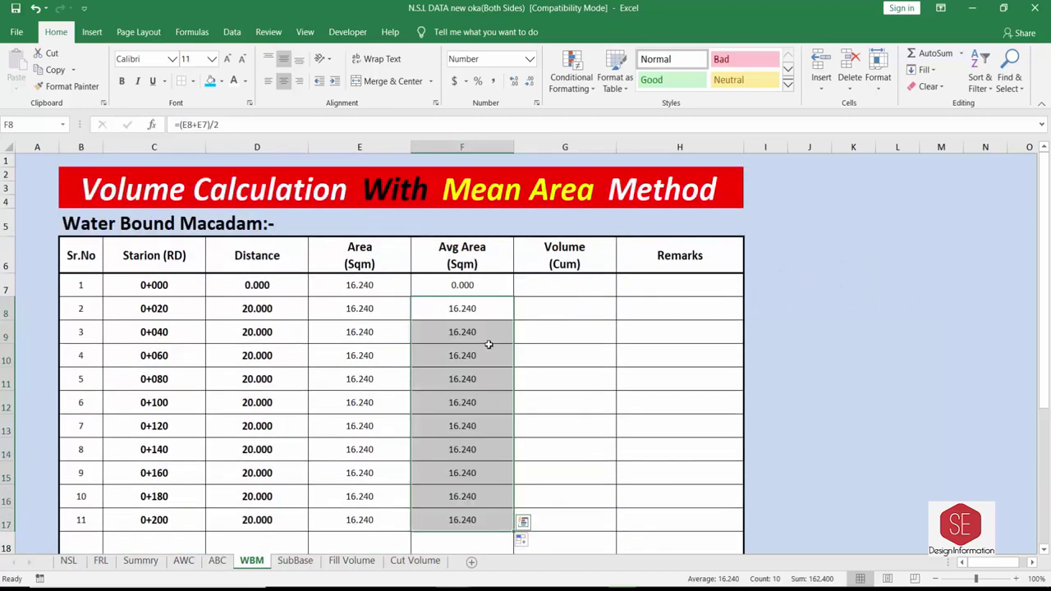
left_click(495, 373)
scroll(567, 351, "down", 1)
left_click(559, 248)
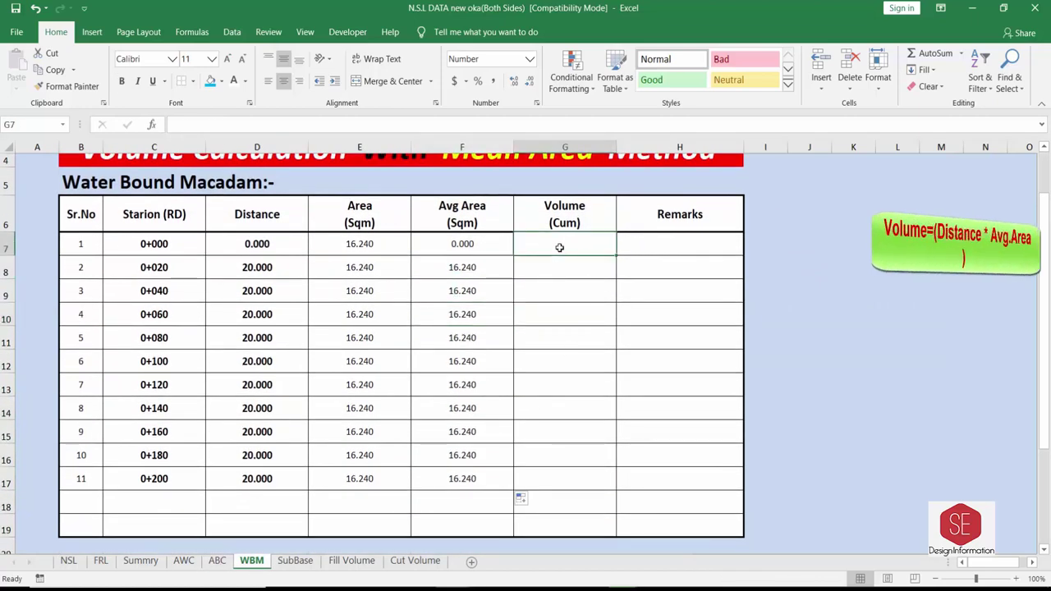
key("Return")
type("=")
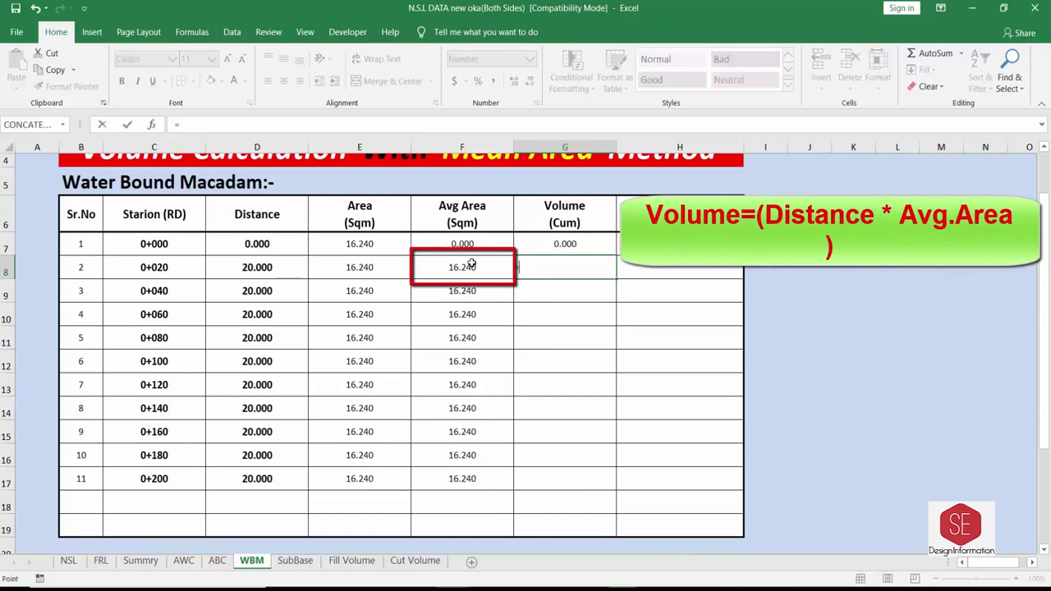
left_click(472, 265)
type("*")
left_click(253, 269)
key("Return")
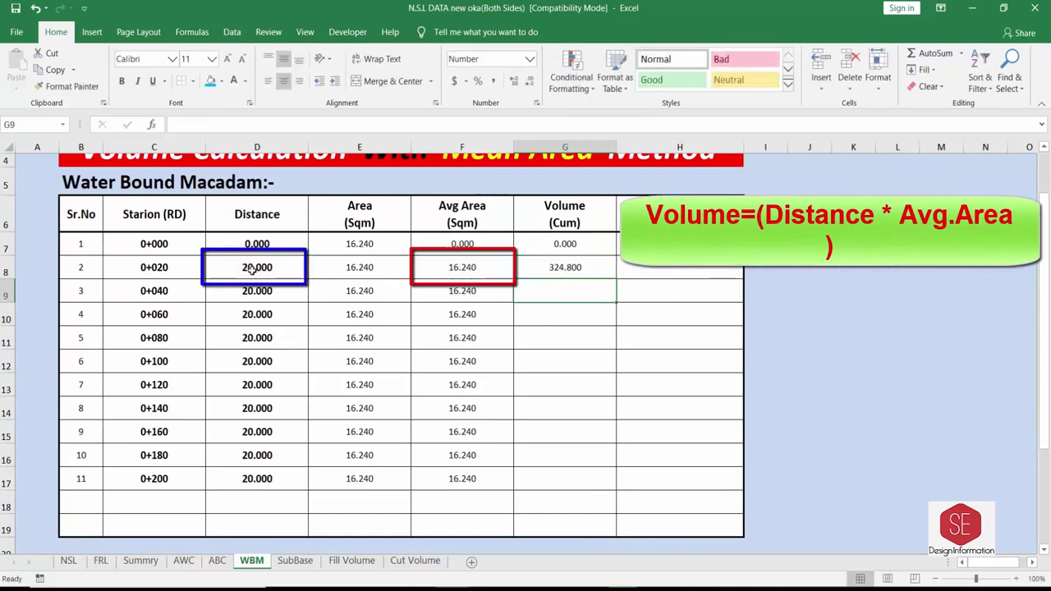
left_click(609, 273)
double_click(616, 280)
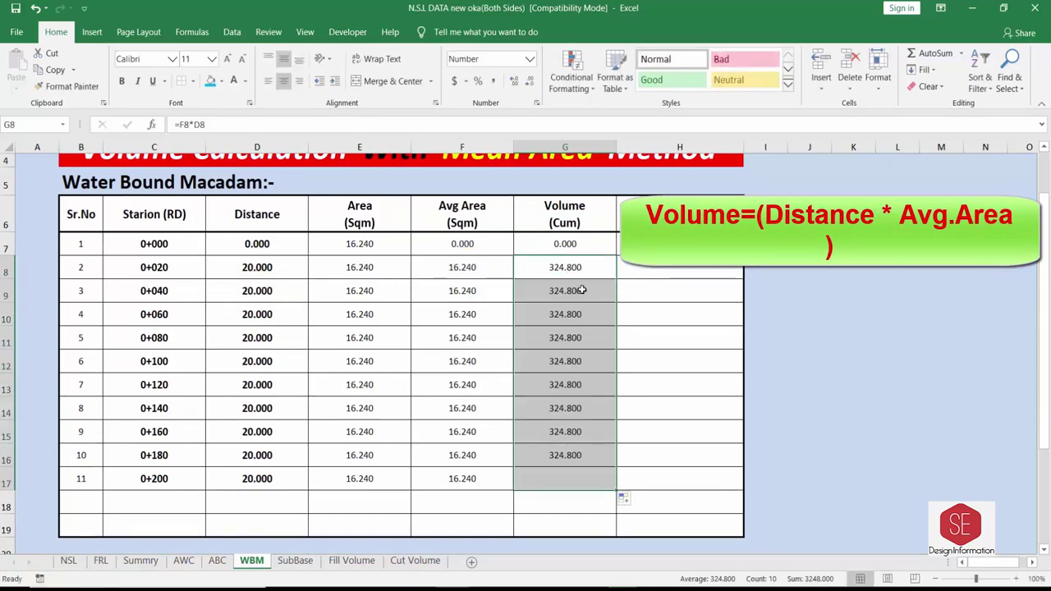
AutoSum WBM volumes to 3,248.000 in G18 and link it into Summary H10.
left_click(913, 54)
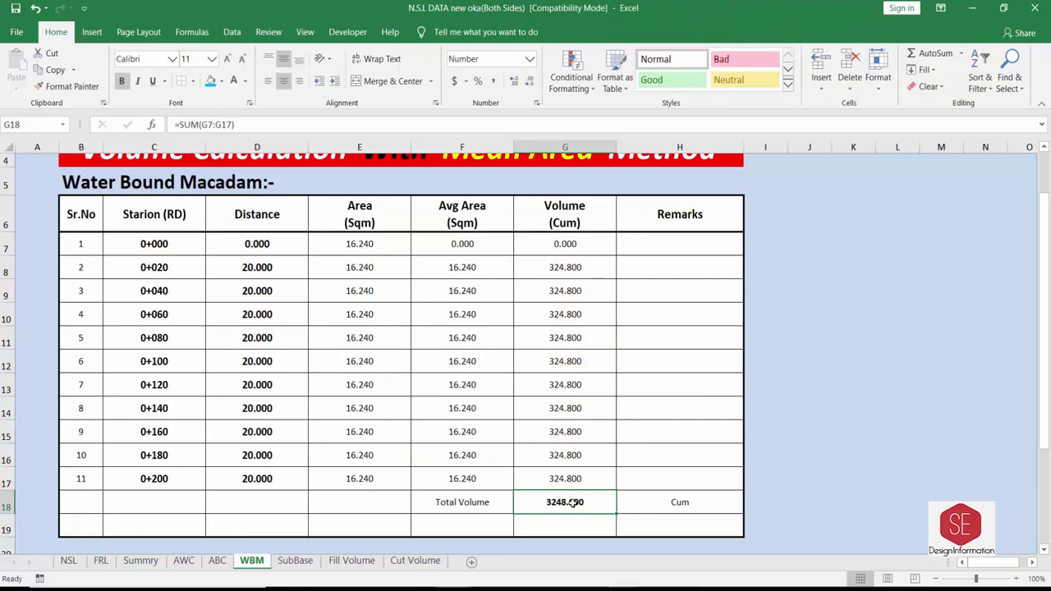
left_click(140, 560)
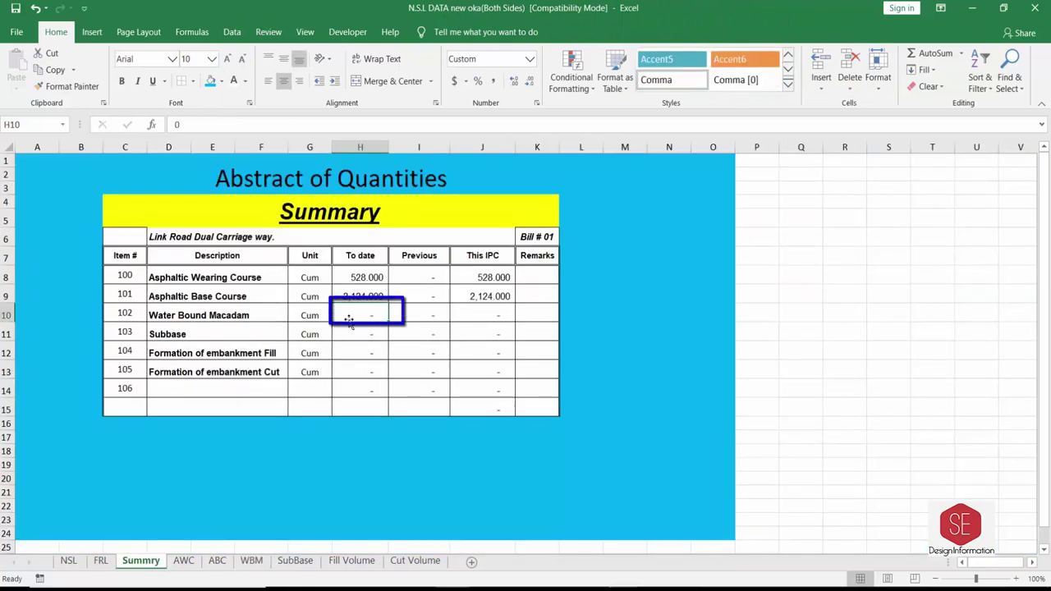
type("=")
left_click(251, 560)
left_click(551, 502)
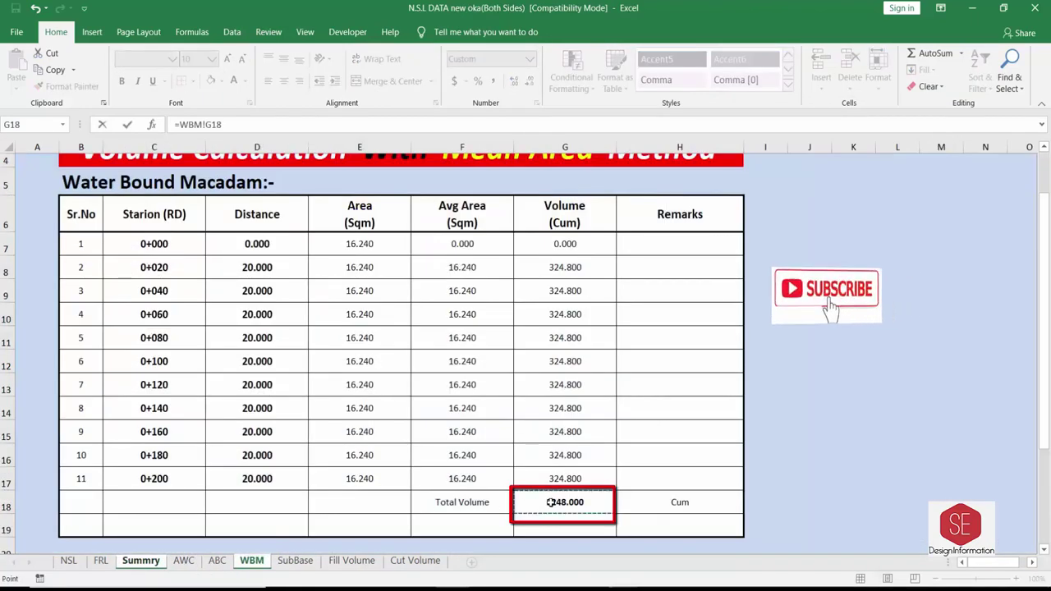
key("Return")
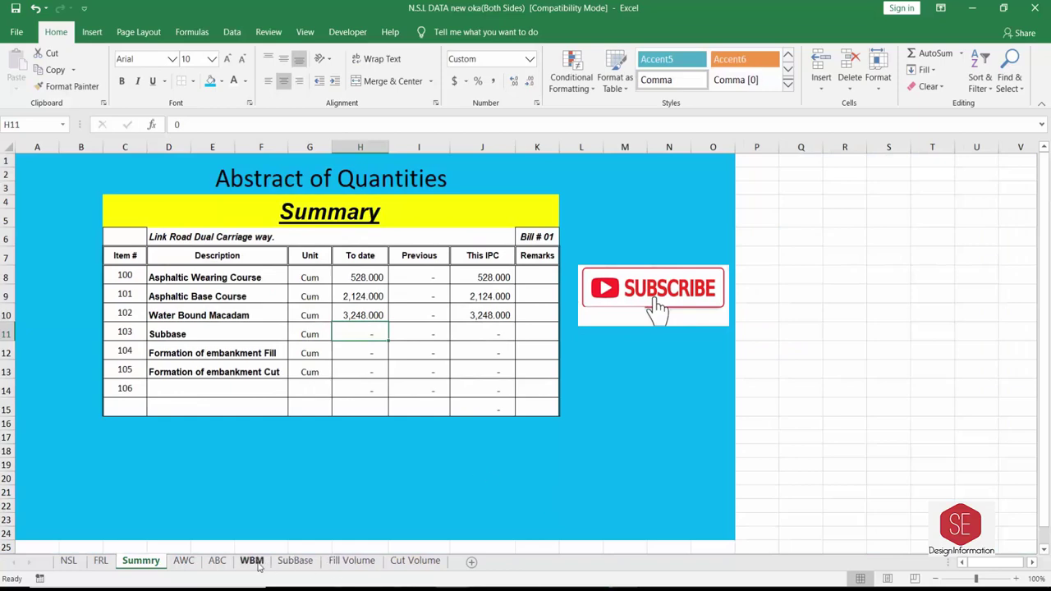
left_click(295, 561)
Enter SubBase distances: 0 in D7 and =C8-C7 filled down to station 0+200.
type("0")
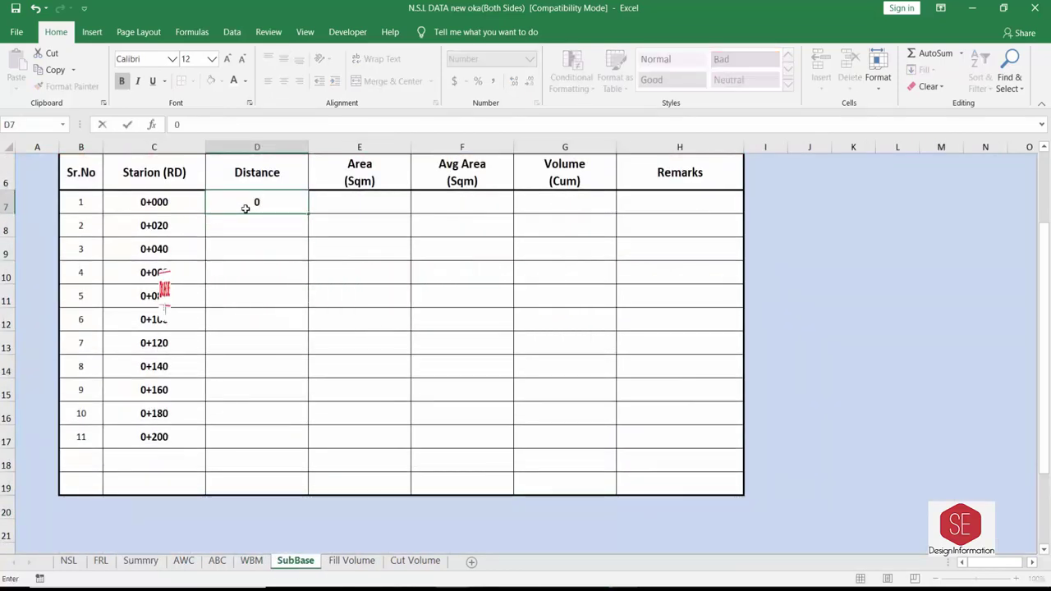
key("Return")
type("=")
left_click(189, 225)
type("-")
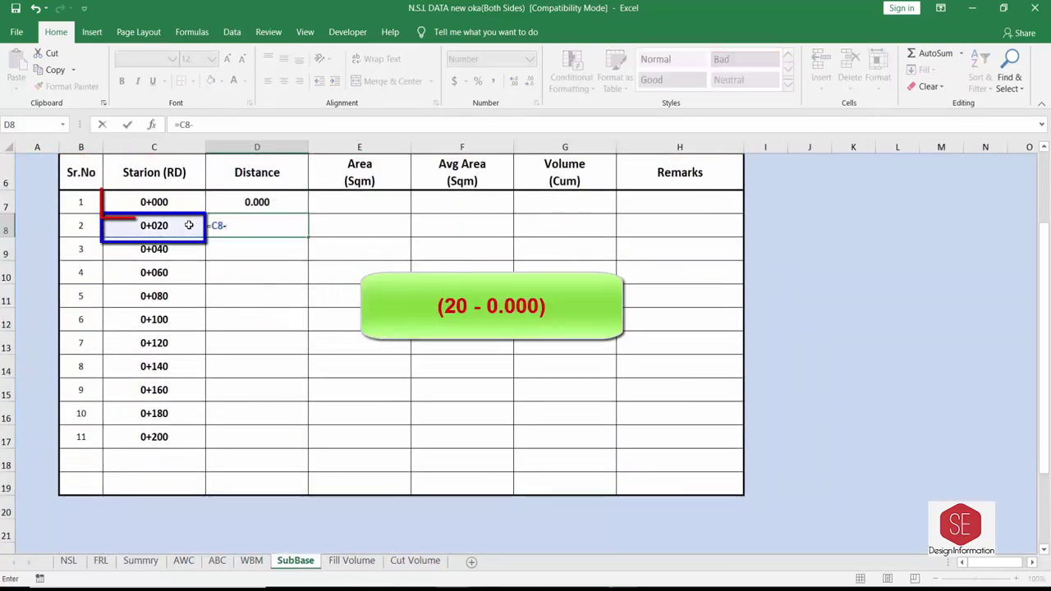
left_click(192, 207)
key("Return")
left_click(271, 230)
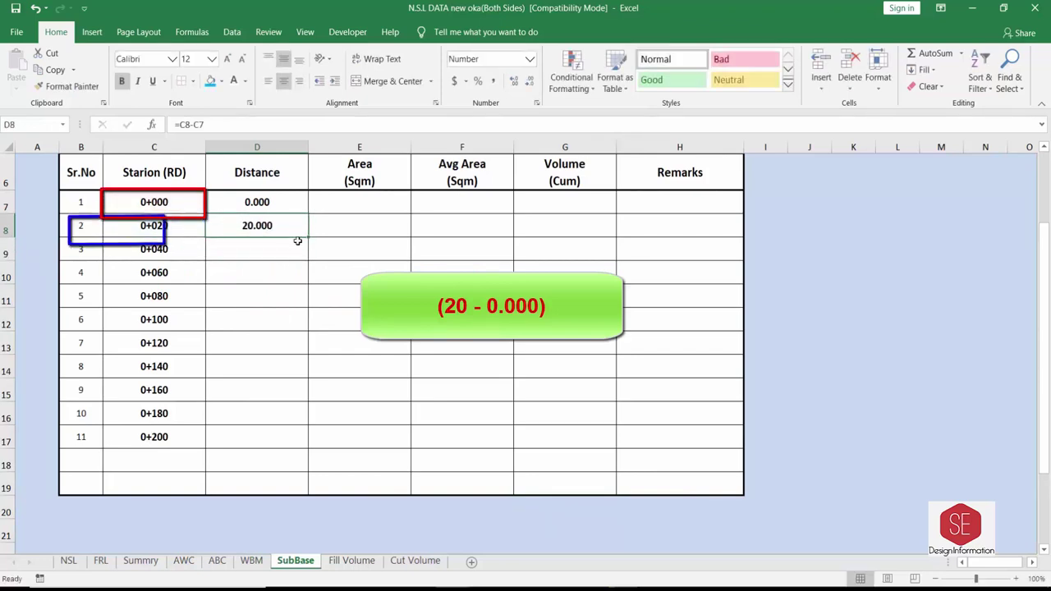
double_click(308, 237)
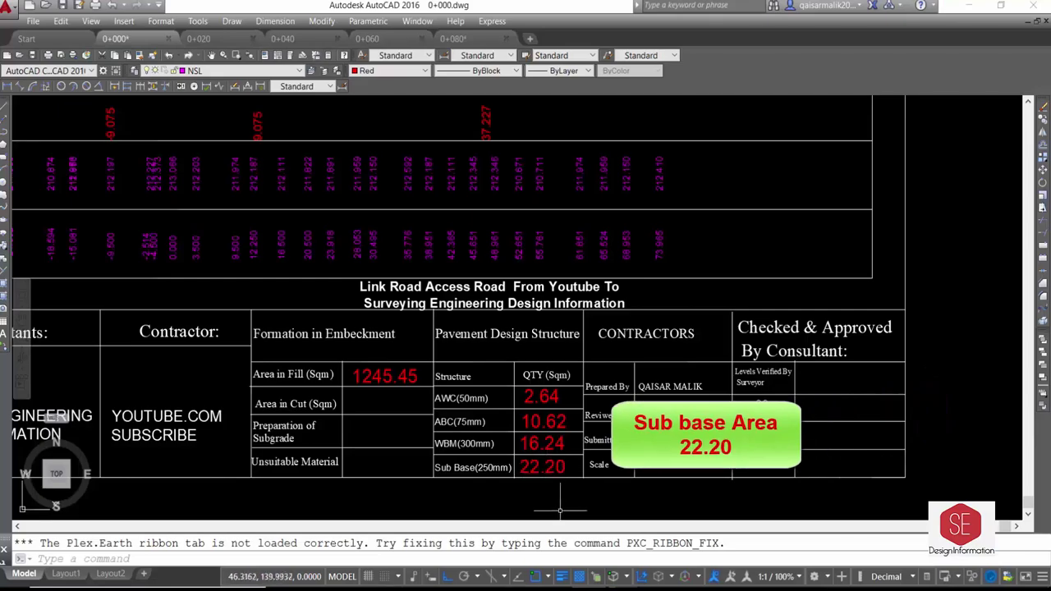
Enter the 22.20 sub base area and copy it down to station 0+200.
left_click(384, 538)
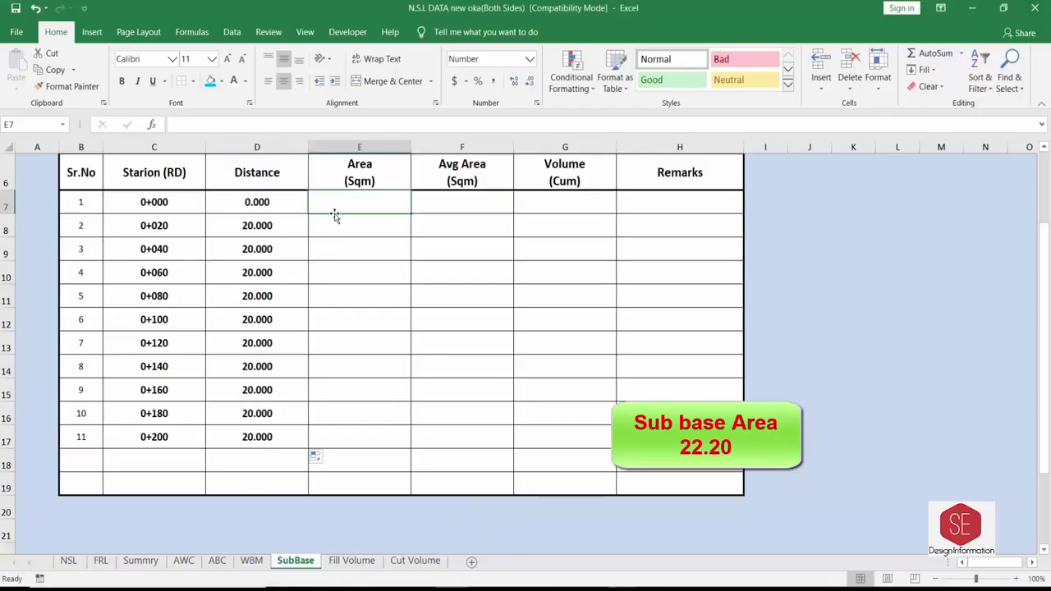
type("22.20")
key("Return")
left_click(363, 208)
left_click_drag(410, 213, 410, 447)
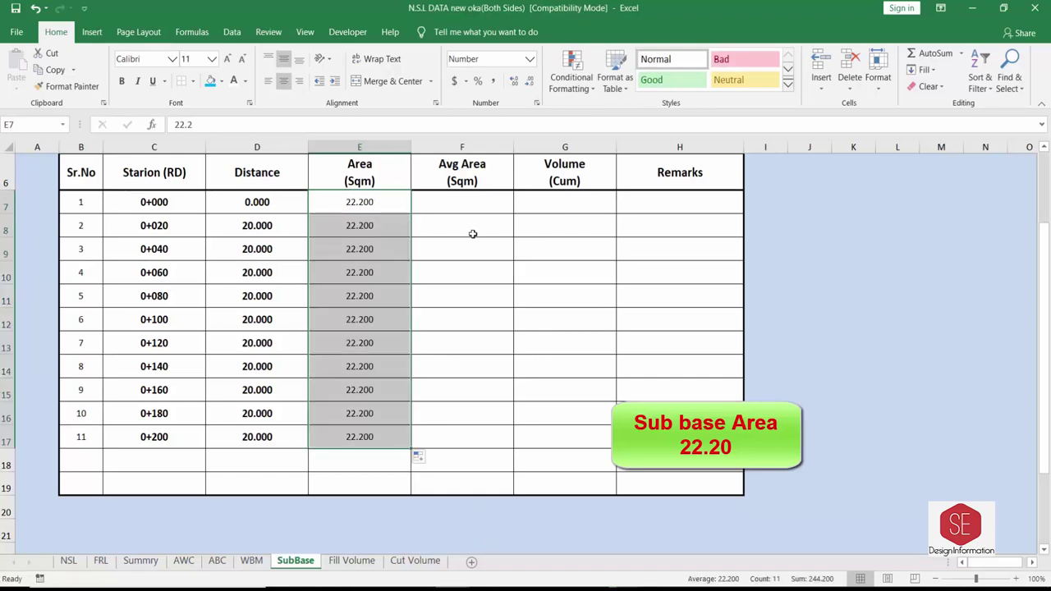
Set average area to 0 in F7 and =(E8+E7)/2 filled down the column.
left_click(456, 200)
type("0")
key("Return")
type("=")
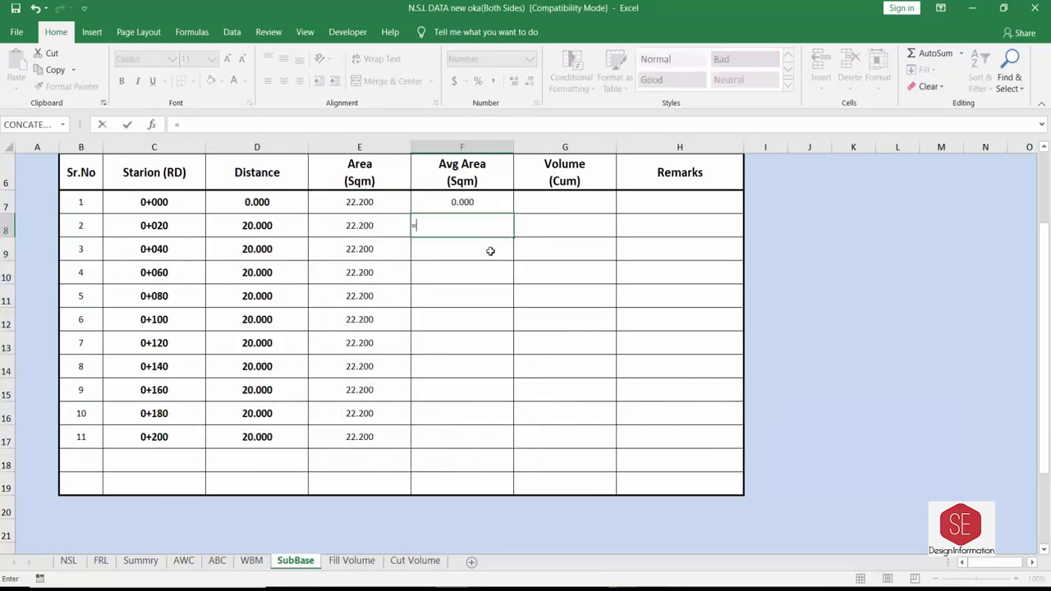
type("(")
left_click(379, 226)
type("+")
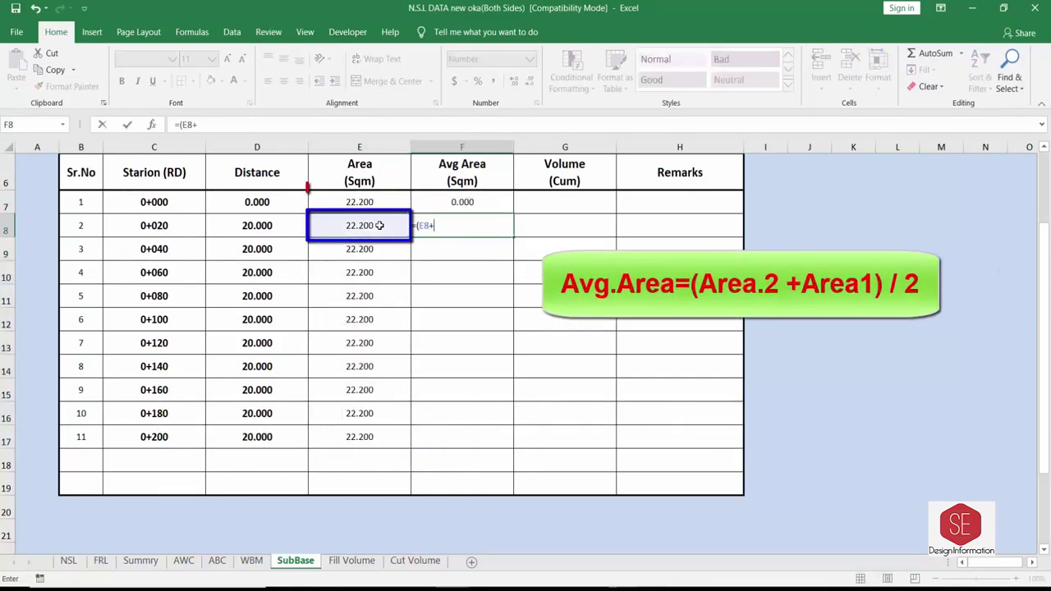
left_click(373, 194)
type(")/")
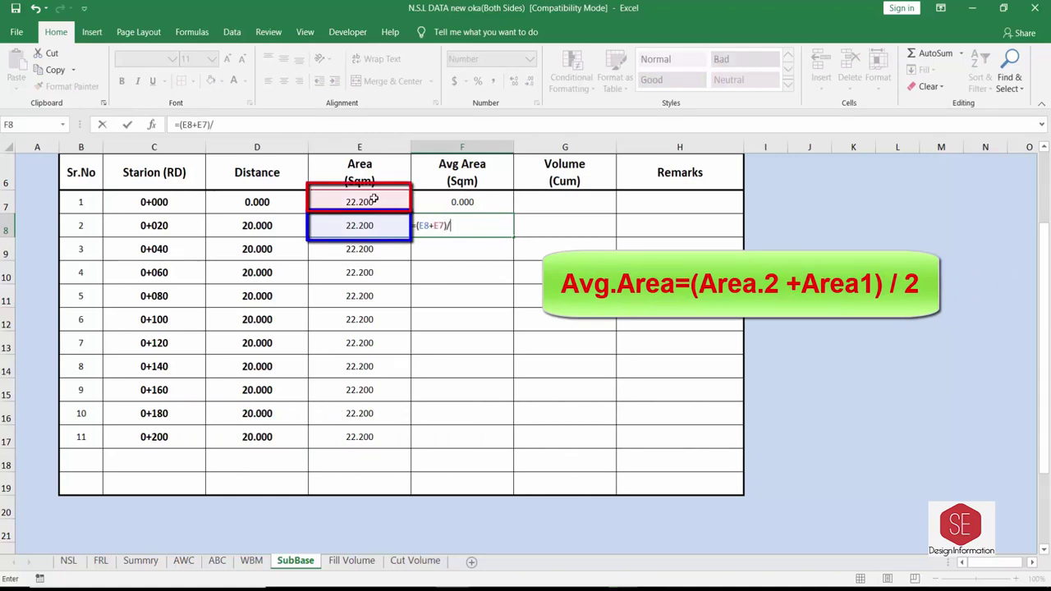
type("2")
key("Return")
left_click(454, 218)
double_click(515, 236)
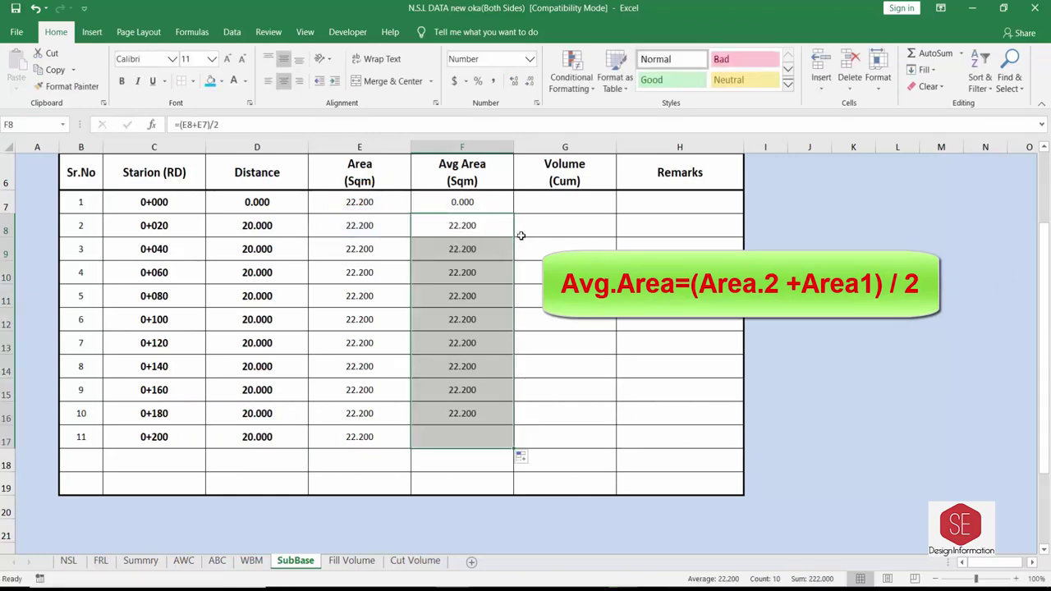
Enter the volume formula =D7*F7 in G7 and fill it down to station 0+200.
left_click(553, 213)
type("=")
left_click(255, 204)
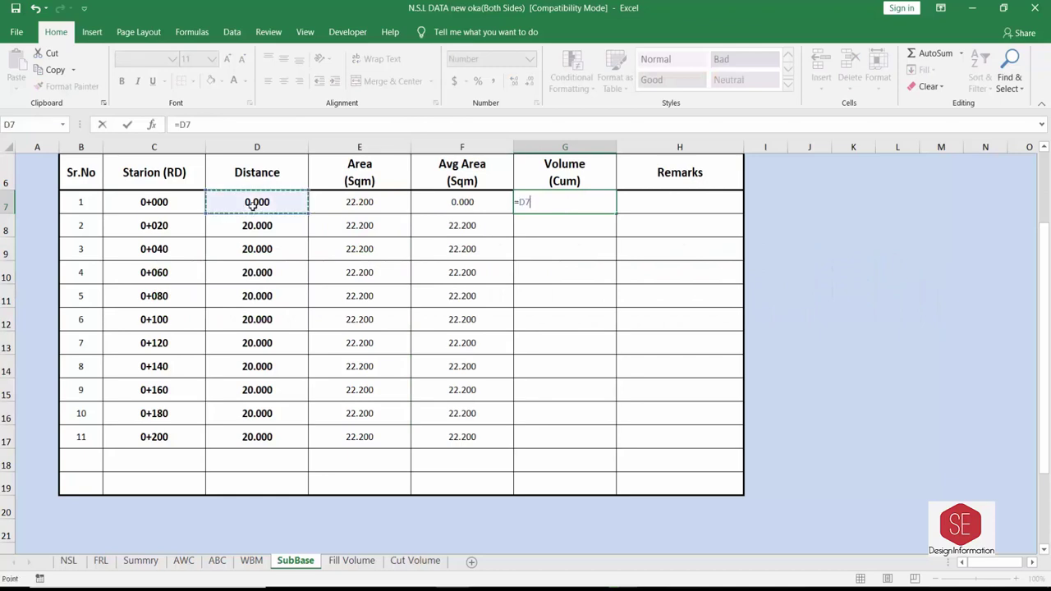
type("*")
left_click(462, 202)
key("ctrl+Return")
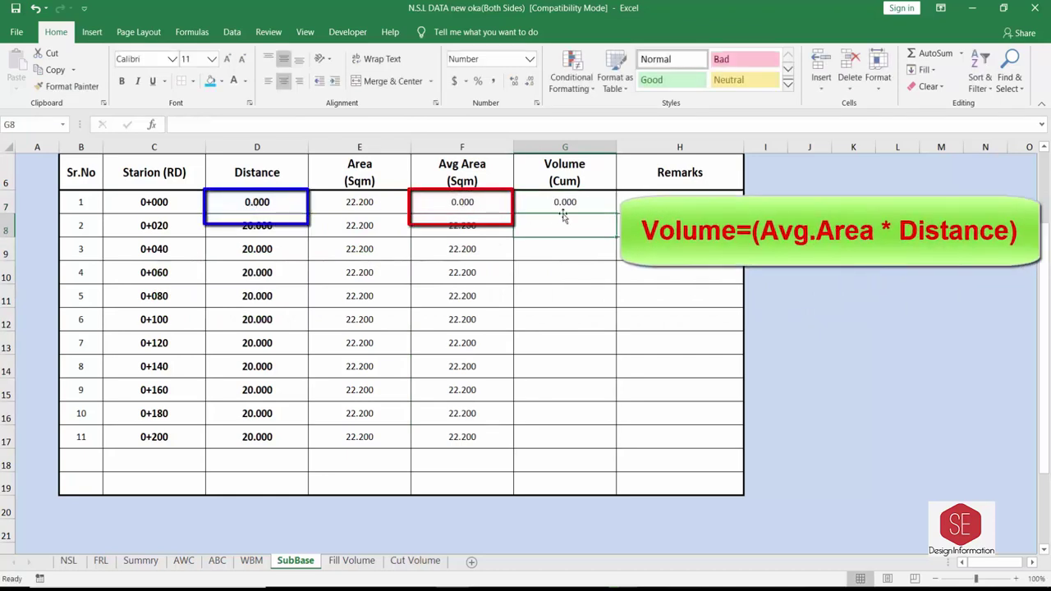
double_click(617, 214)
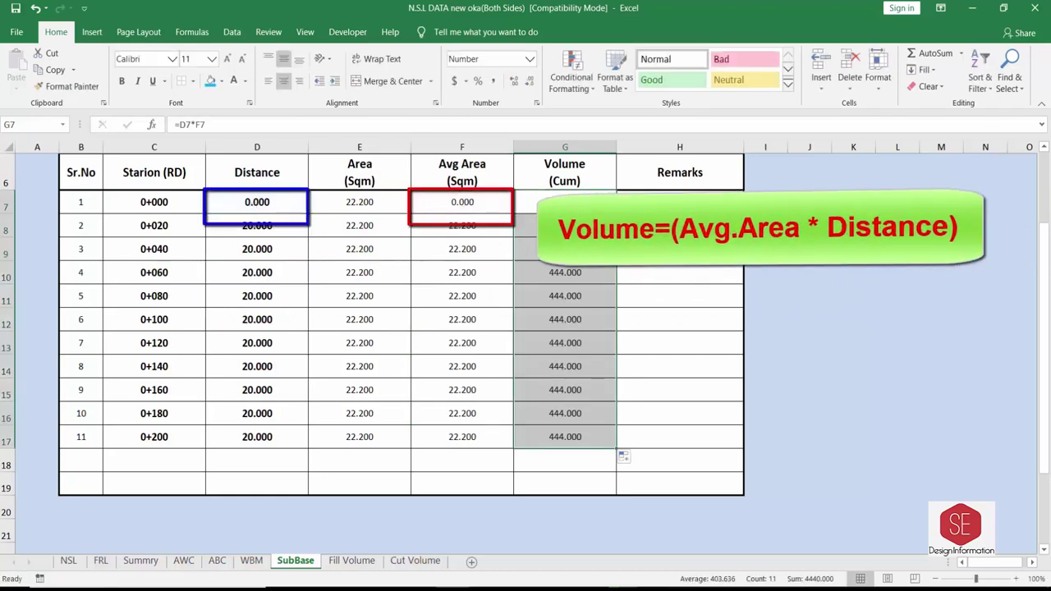
AutoSum the SubBase volumes into G18 and label it 'Total Volume'.
left_click(935, 52)
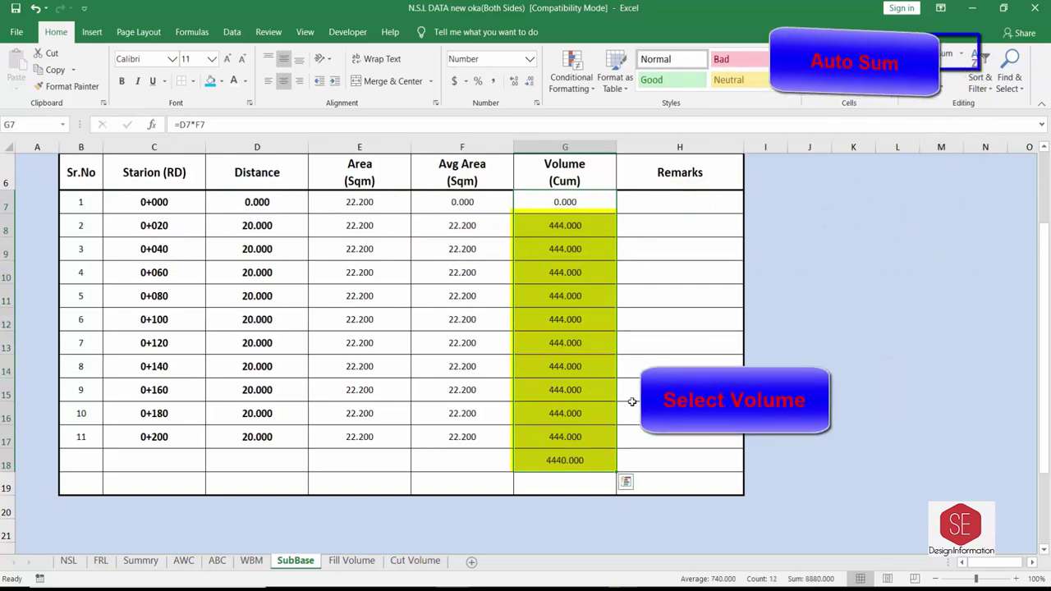
left_click(565, 459)
left_click(462, 460)
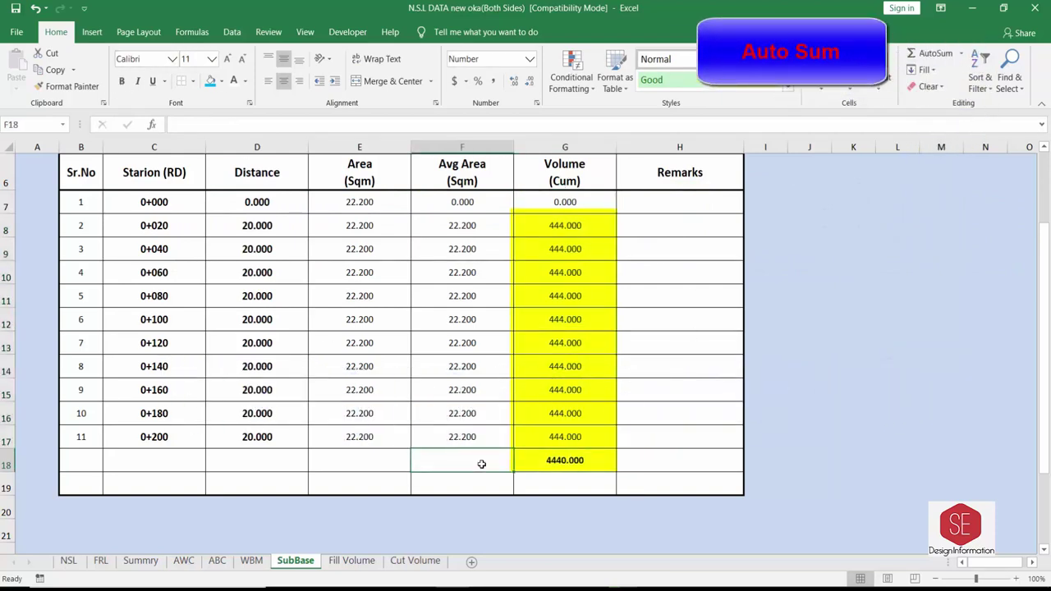
type("Total Volume")
Link Summary H11 to =SubBase!G18, showing 4,440.000 Cum.
left_click(141, 562)
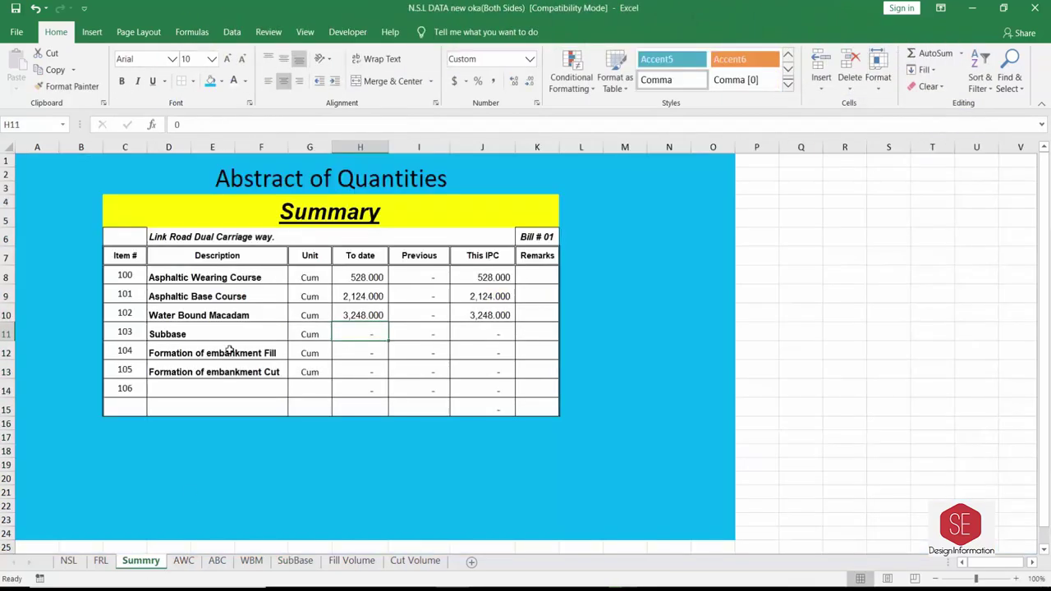
type("=")
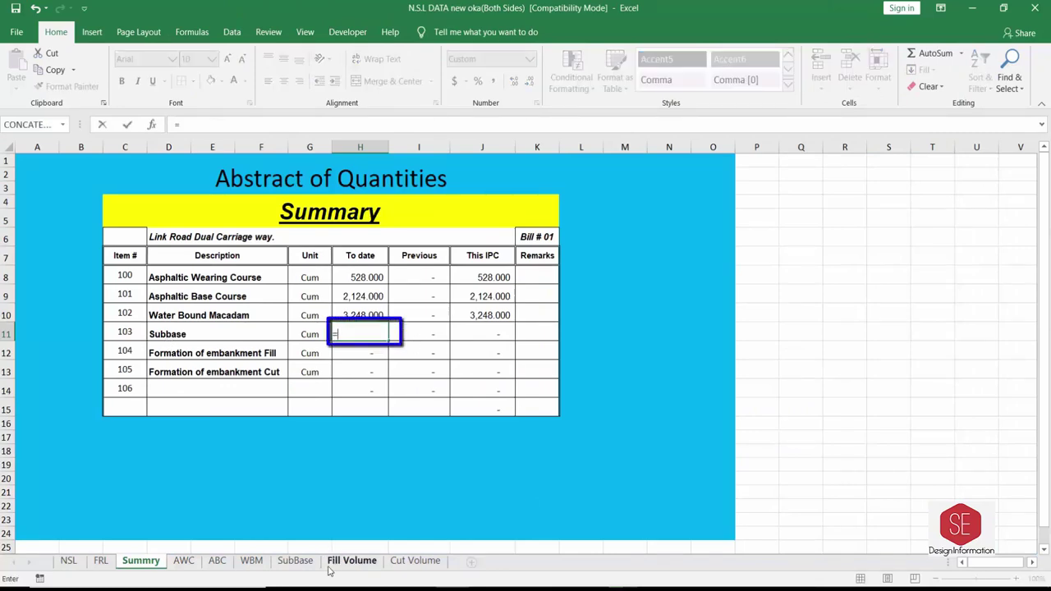
left_click(295, 561)
left_click(565, 455)
key("Return")
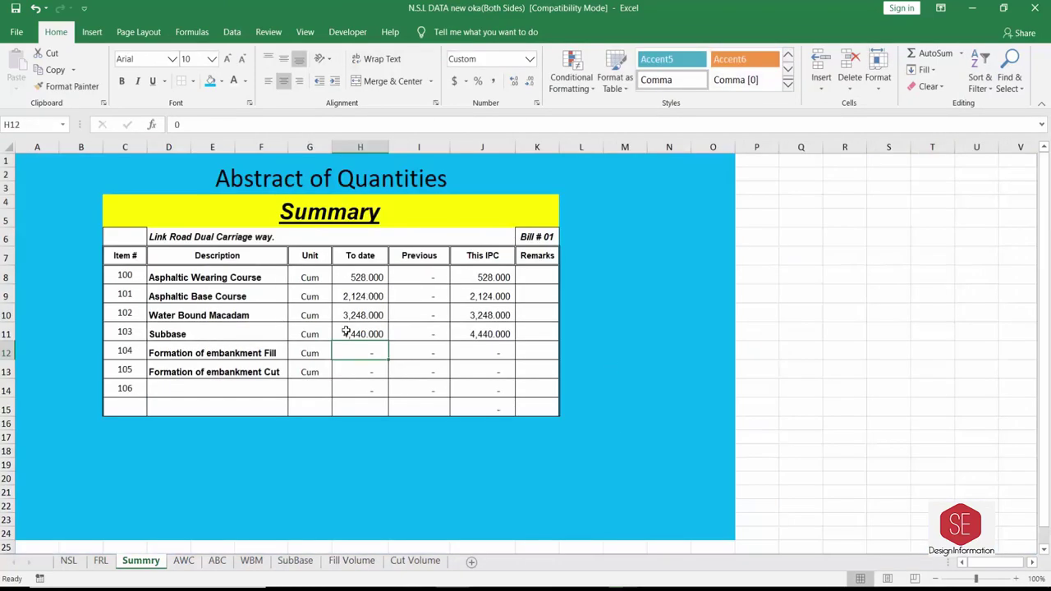
left_click(271, 352)
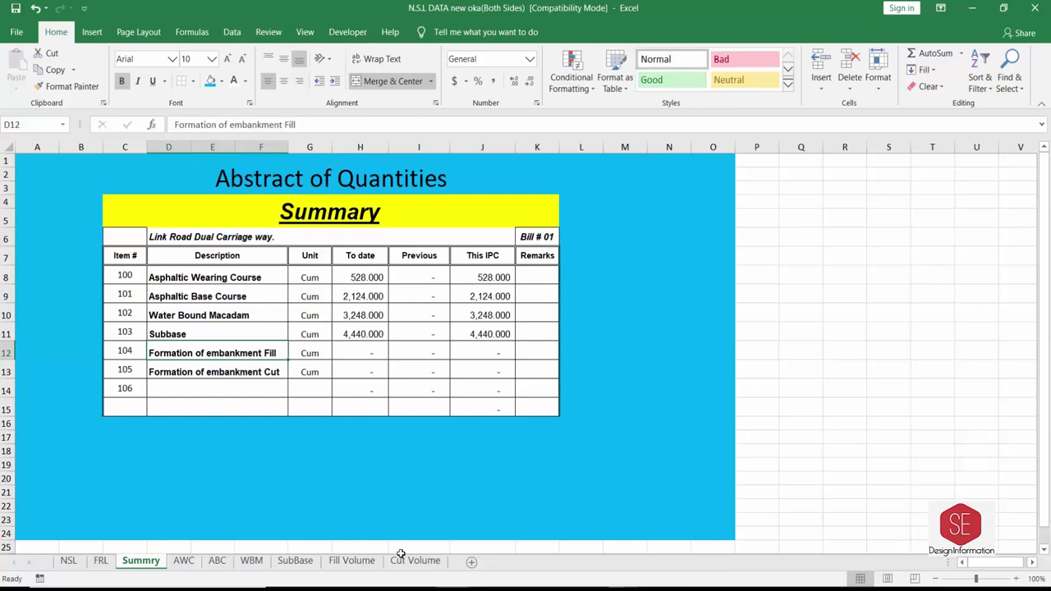
left_click(351, 561)
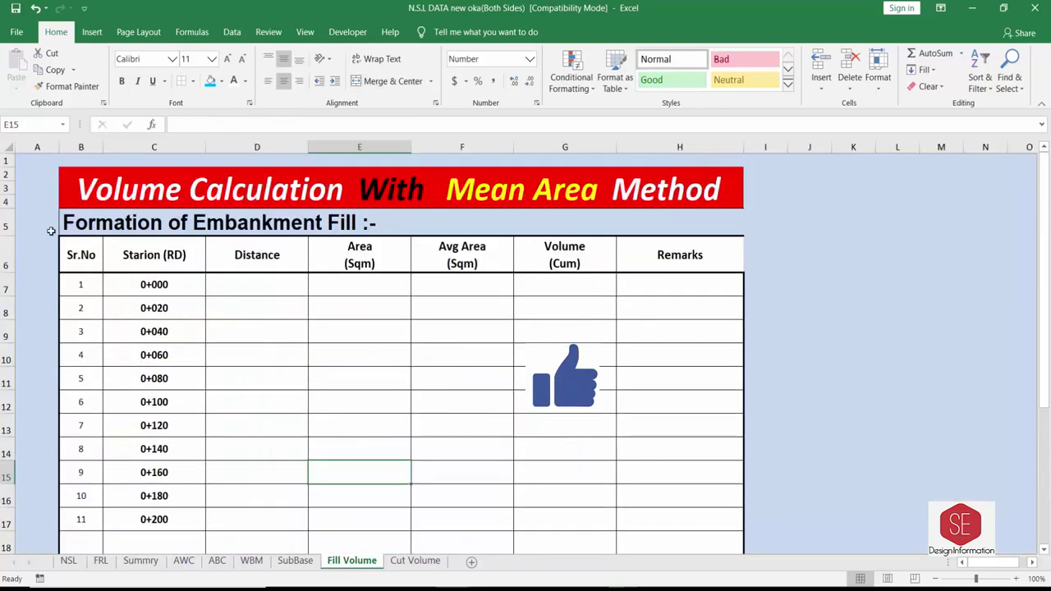
Enter 0 in D7 and an =C8-C7 distance formula in D8, copied down to D17.
left_click(292, 231)
left_click(246, 281)
type("0")
key("Return")
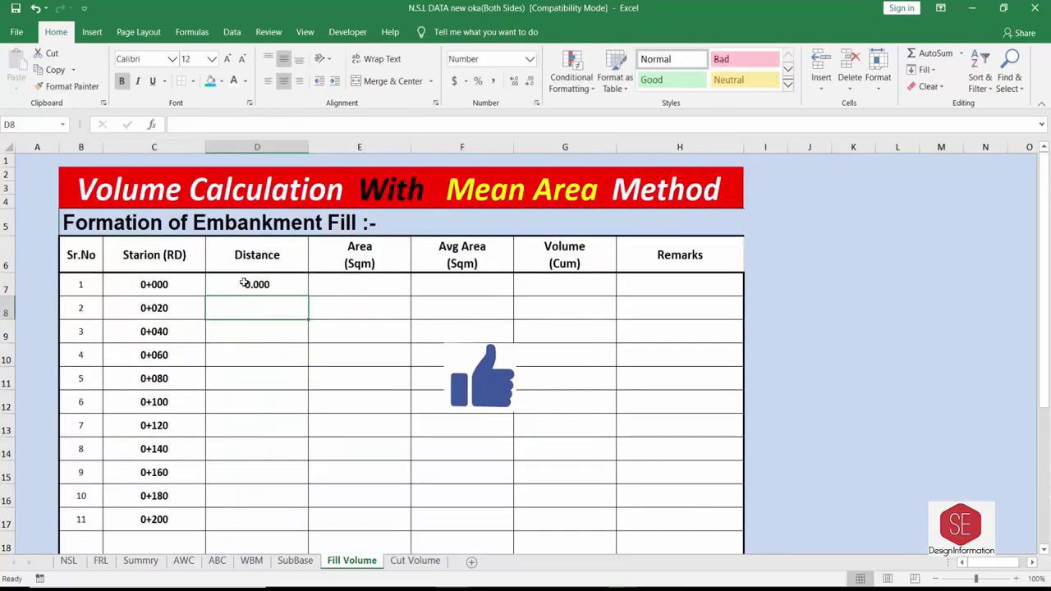
type("=")
left_click(165, 304)
left_click(156, 284)
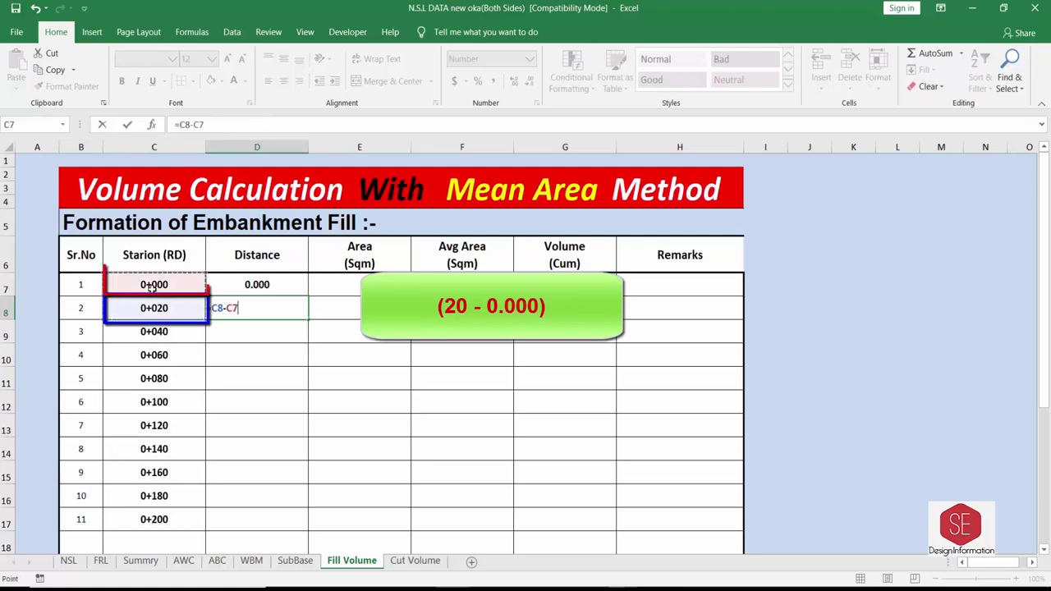
key("Return")
left_click(275, 310)
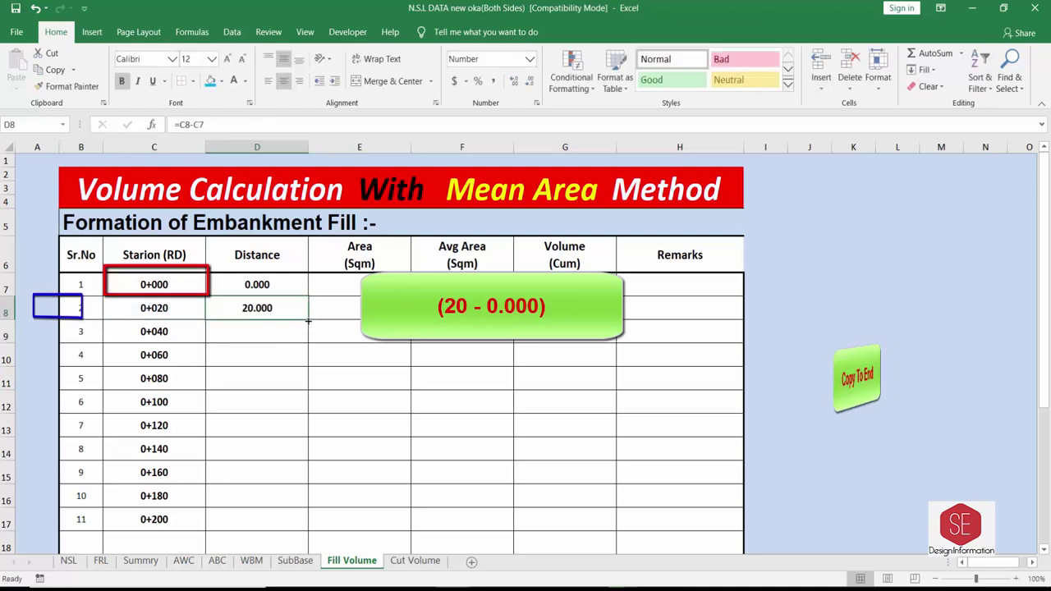
double_click(306, 320)
left_click(353, 286)
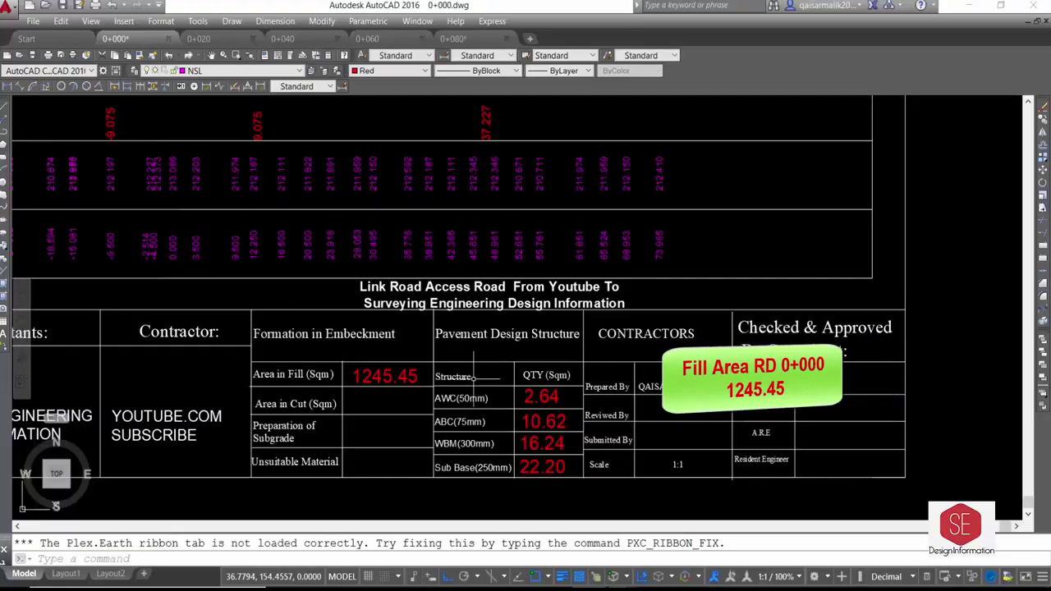
Enter the 0+000 and 0+020 fill areas, 1245 and 1246.36, in E7 and E8.
left_click(361, 384)
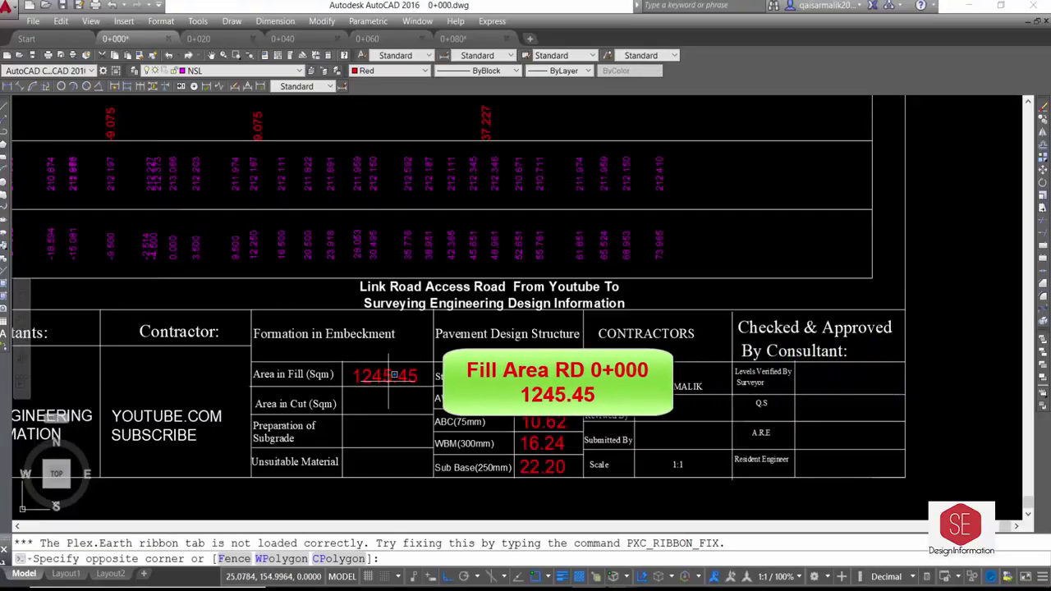
key("Escape")
left_click(477, 499)
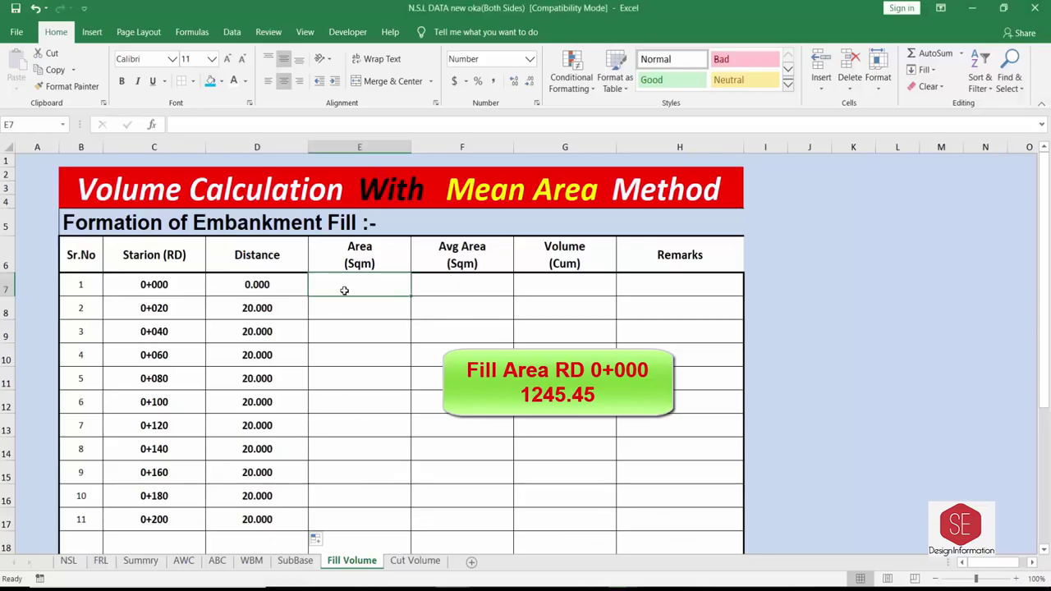
type("1245.450")
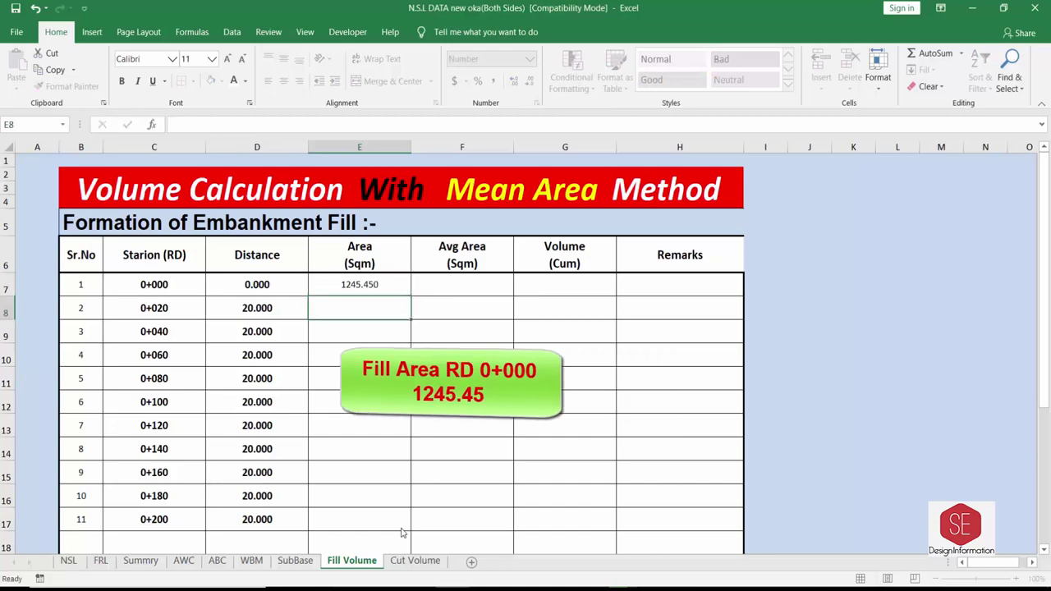
key("Return")
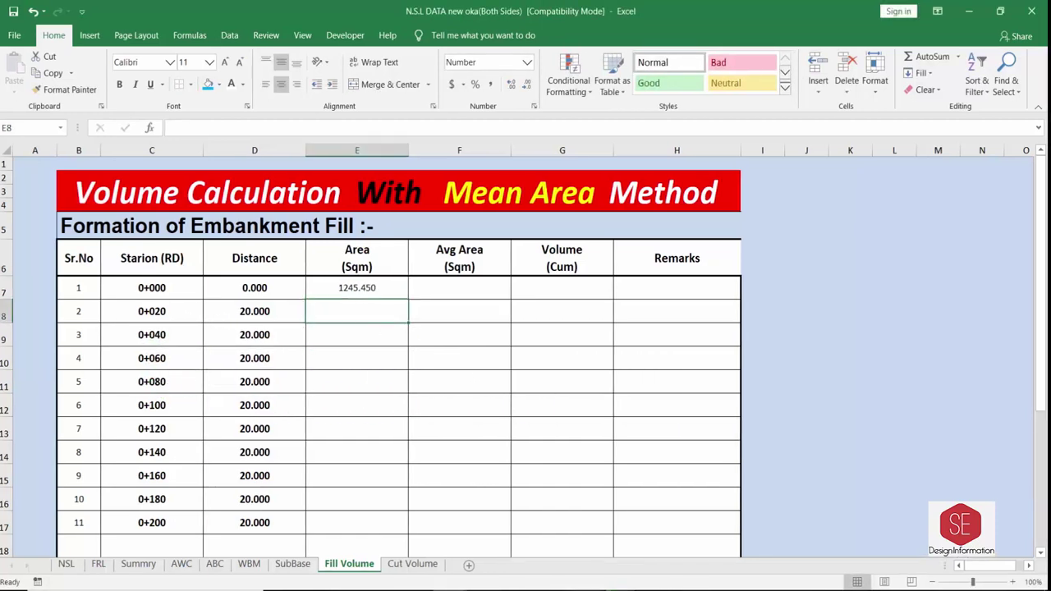
key("alt+Tab")
scroll(510, 519, "up", 5)
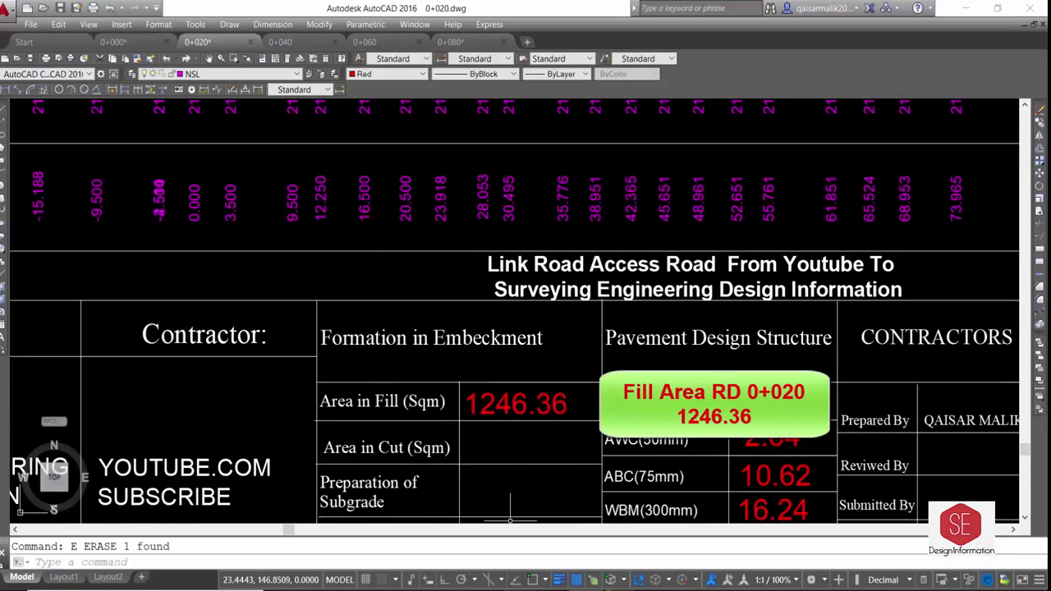
key("alt+Tab")
type("124")
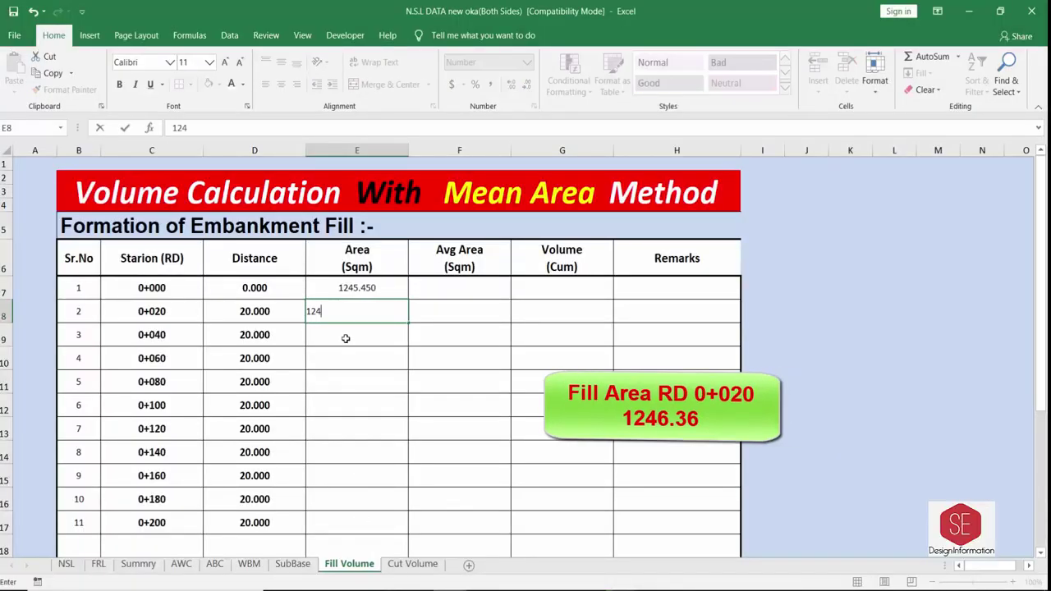
type("6.36")
key("Return")
Enter the 0+040 and 0+060 fill areas, 1364.07 and 1349.72, in E9 and E10.
key("alt+Tab")
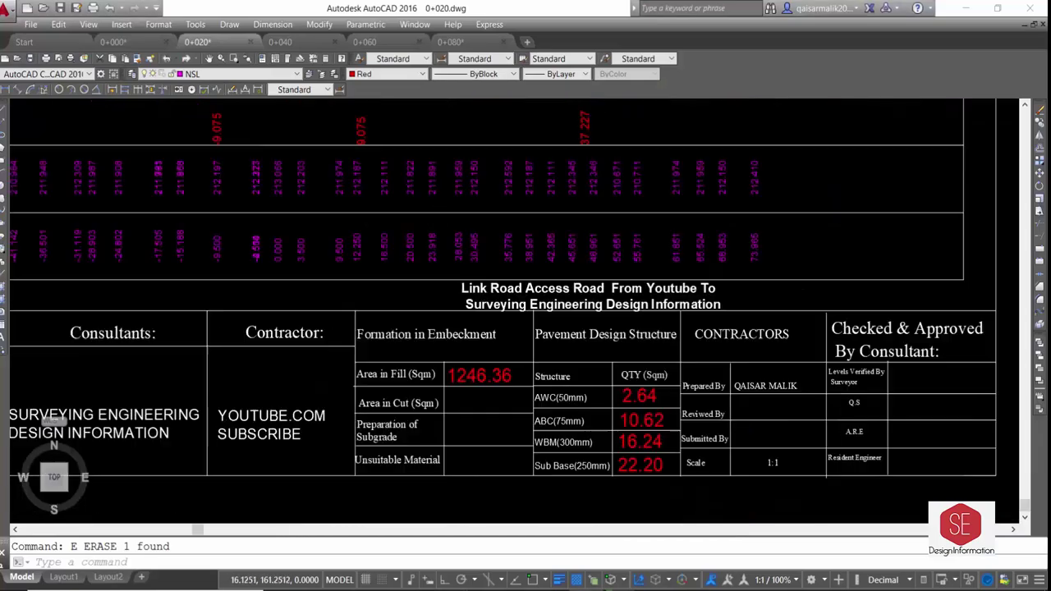
scroll(608, 477, "down", 5)
scroll(608, 476, "up", 3)
scroll(608, 476, "up", 2)
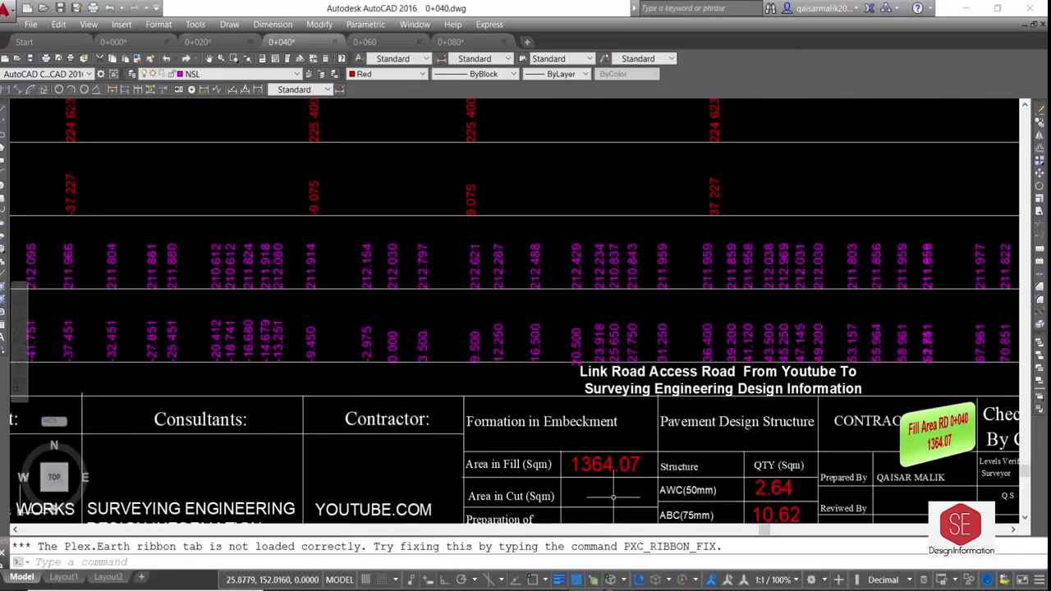
left_click(377, 526)
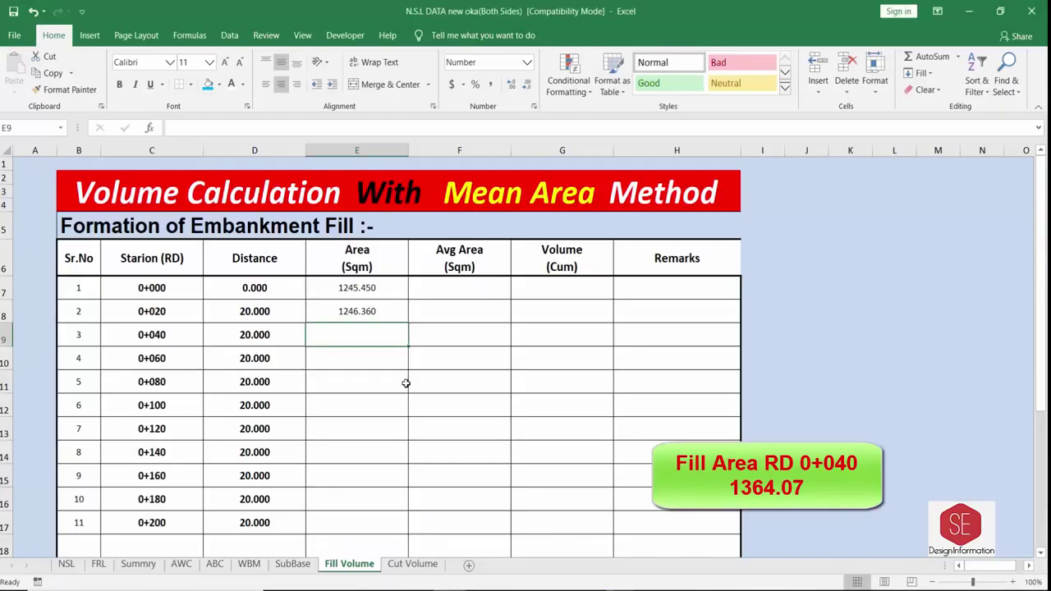
type("1364.0")
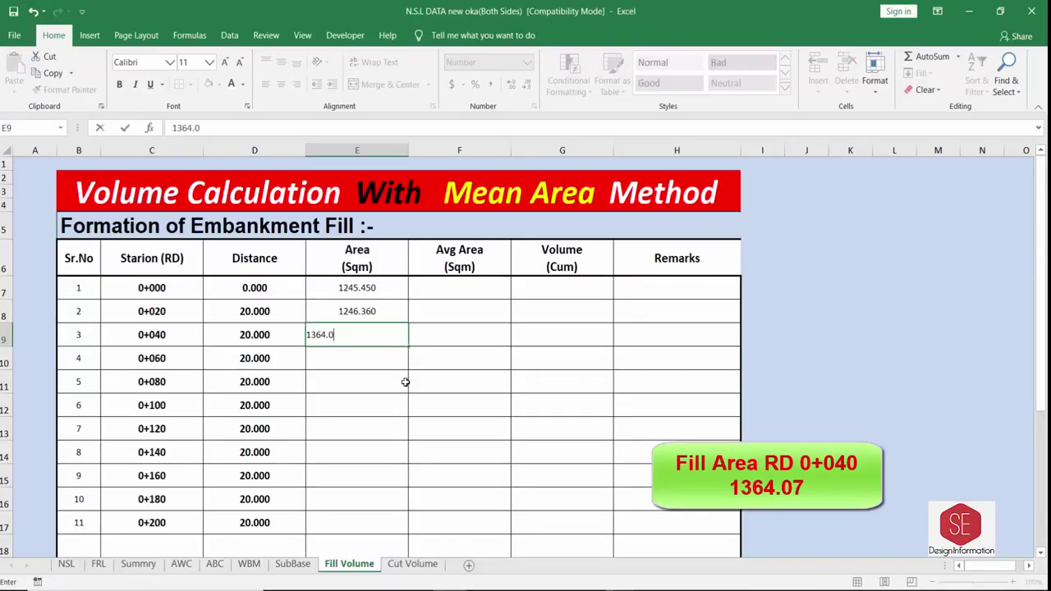
type("7")
key("Return")
key("alt+Tab")
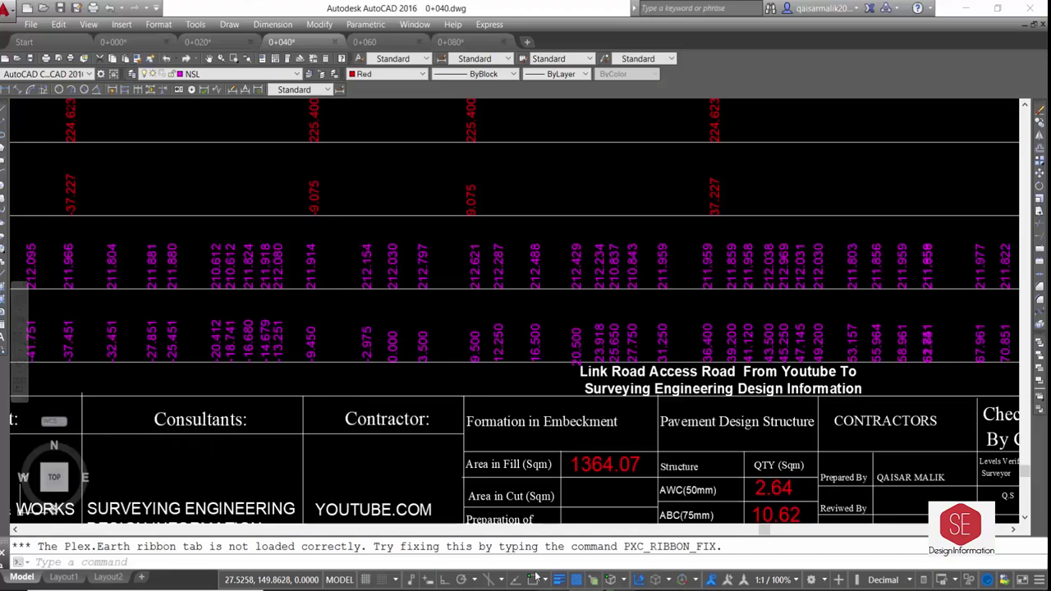
scroll(486, 415, "down", 2)
key("ctrl+Tab")
scroll(485, 414, "up", 4)
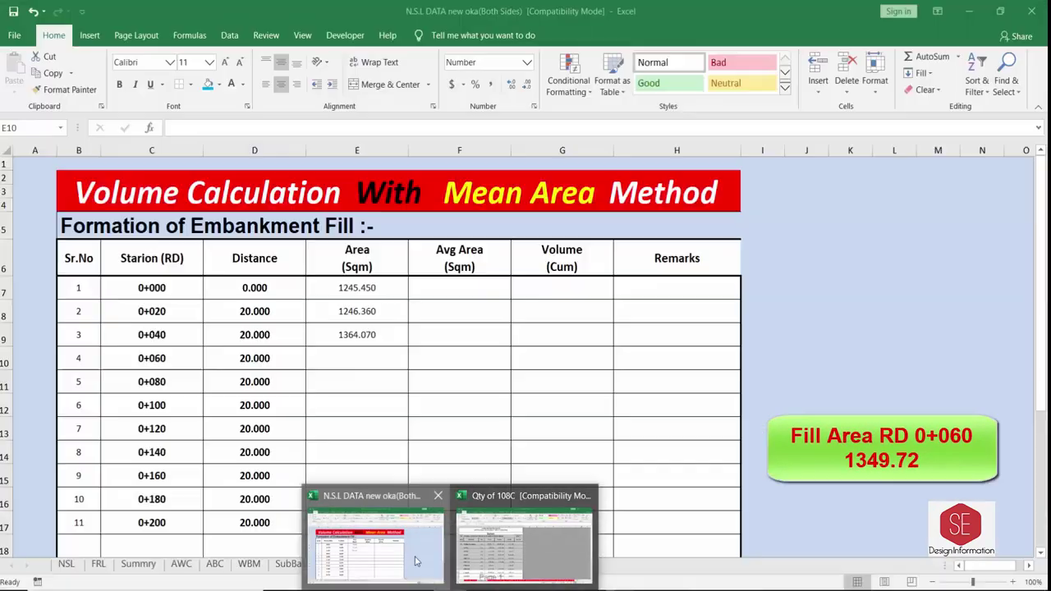
left_click(374, 534)
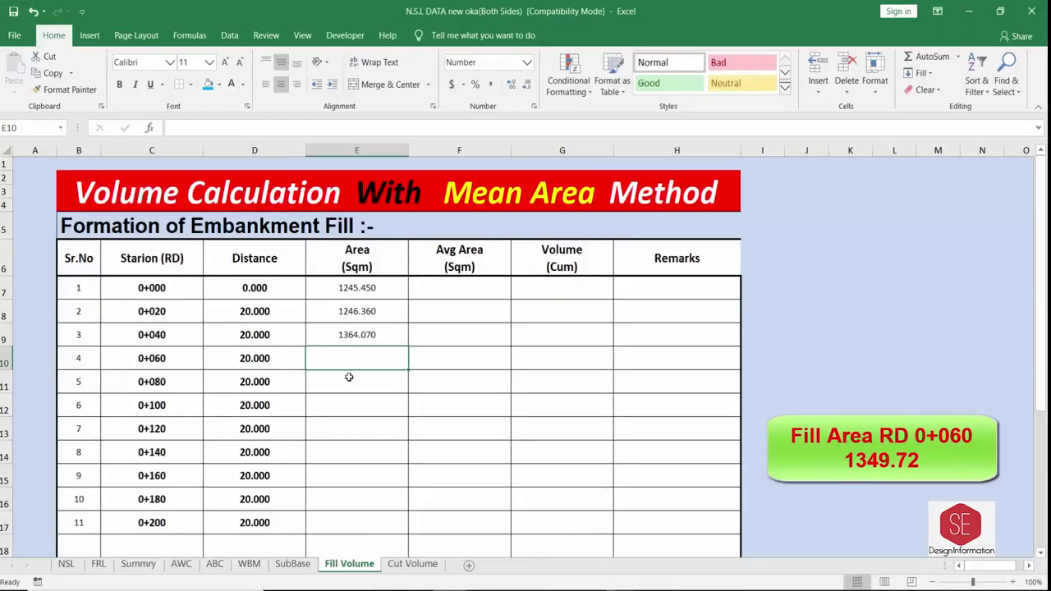
type("1349.720")
key("Return")
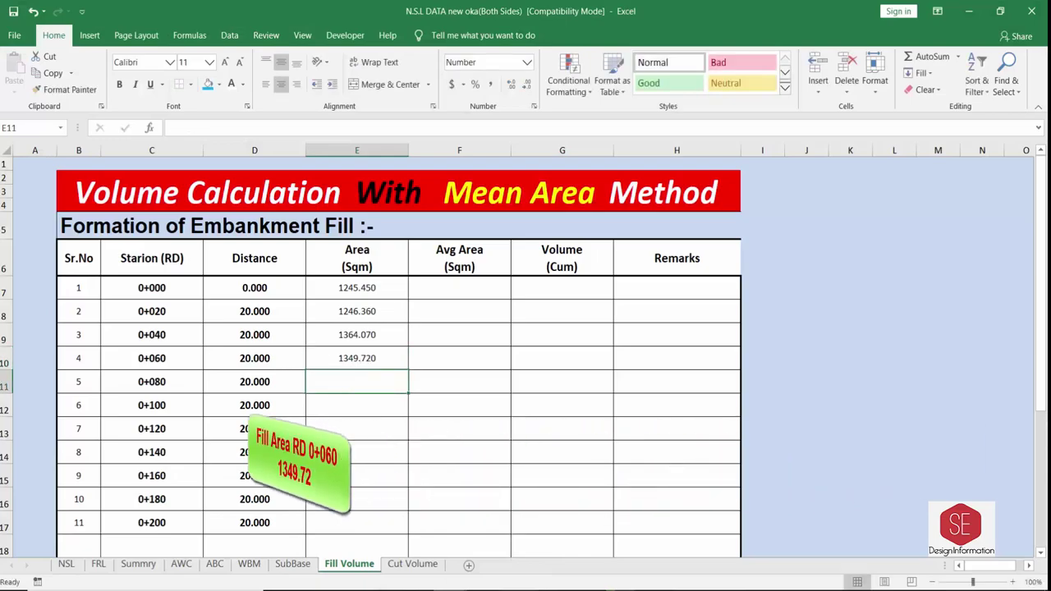
Read the 0+080 cross-section and enter its fill area 1394.27 in E11.
key("alt+Tab")
key("ctrl+Tab")
scroll(405, 451, "up", 8)
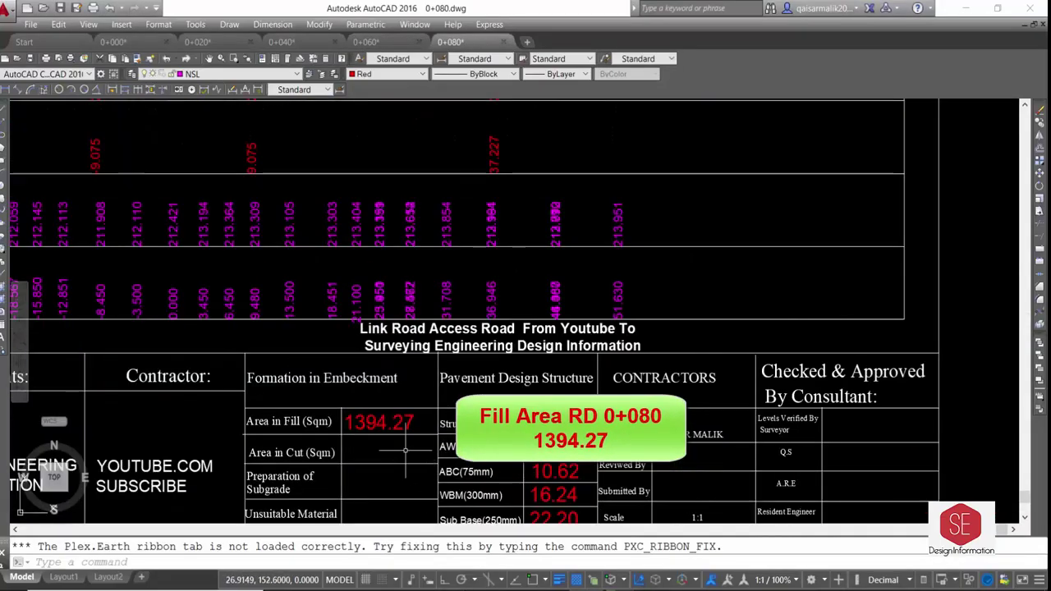
left_click(373, 513)
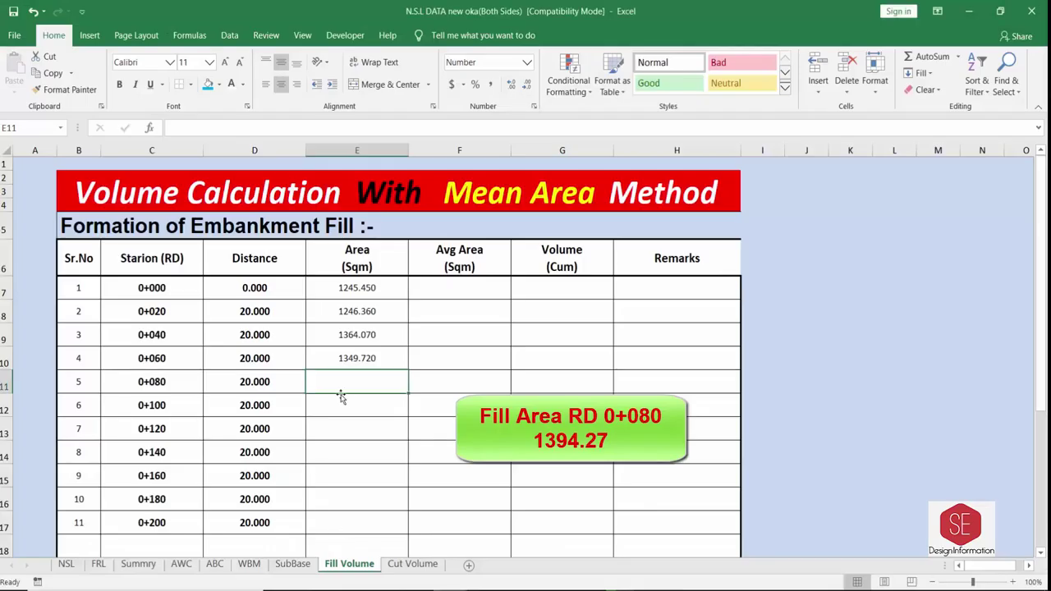
type("1394.27")
key("Return")
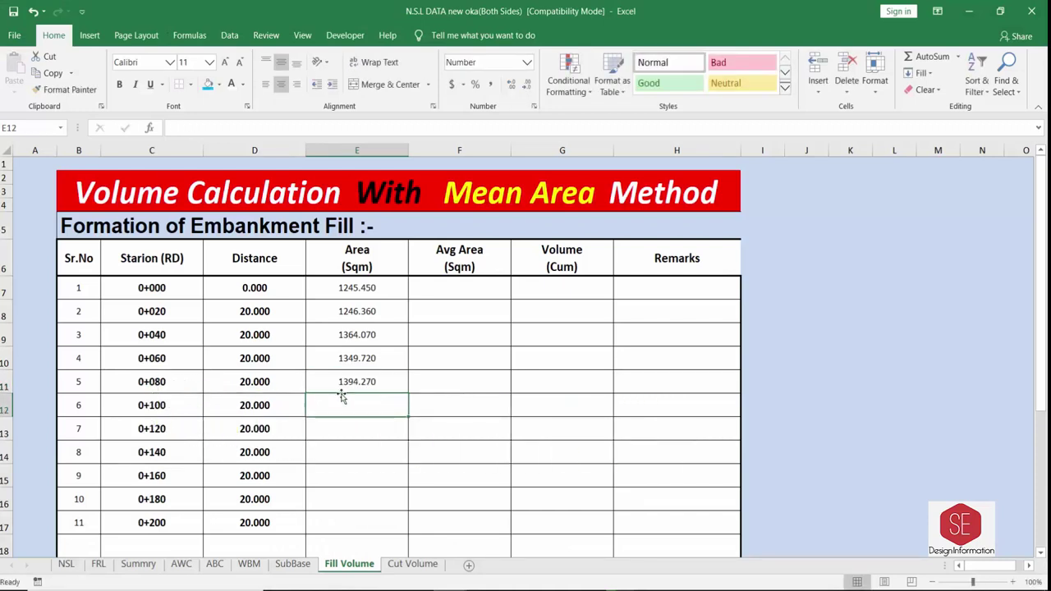
Enter the remaining fill areas 1350.25, 1360.25, 1355.55, 1340.15, 1385 and 1365.45 in E12:E17.
type("1350.25")
key("Return")
type("13")
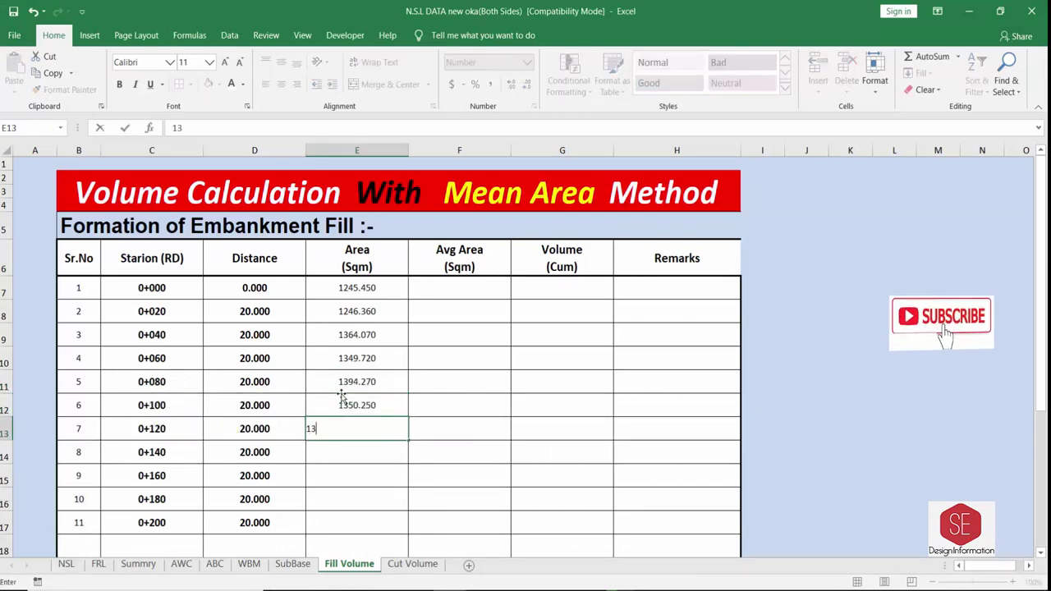
type("60.250")
key("Return")
type("1355")
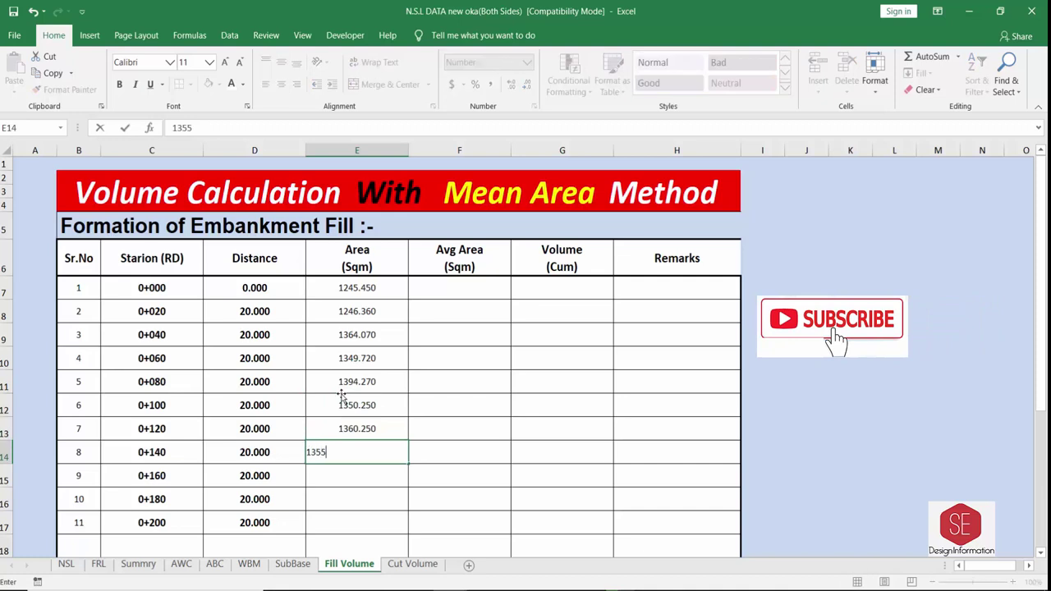
type(".5")
key("Return")
type("1340.")
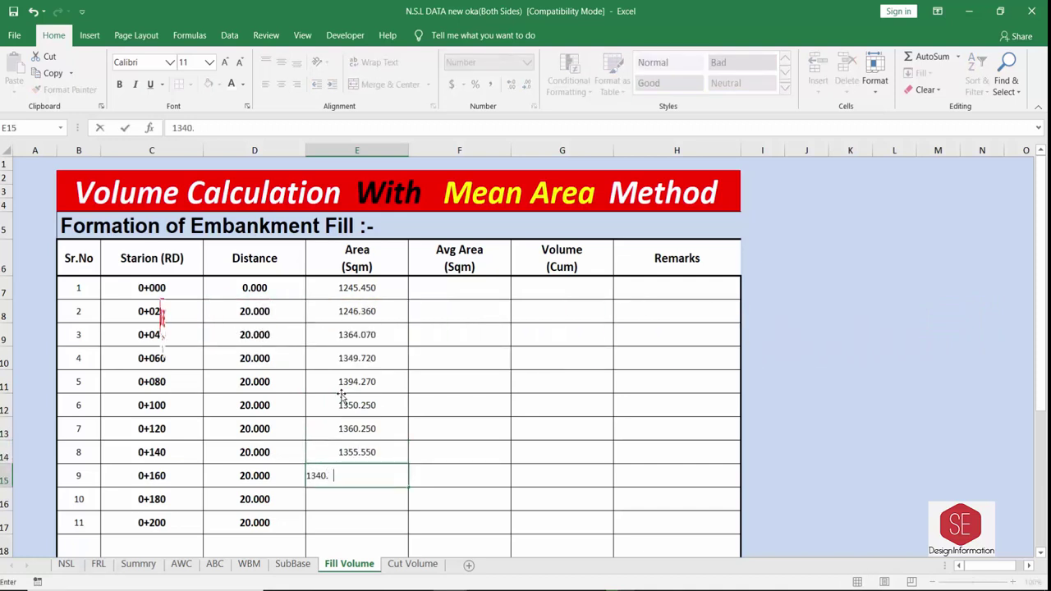
type("15")
key("Return")
type("1385")
key("Return")
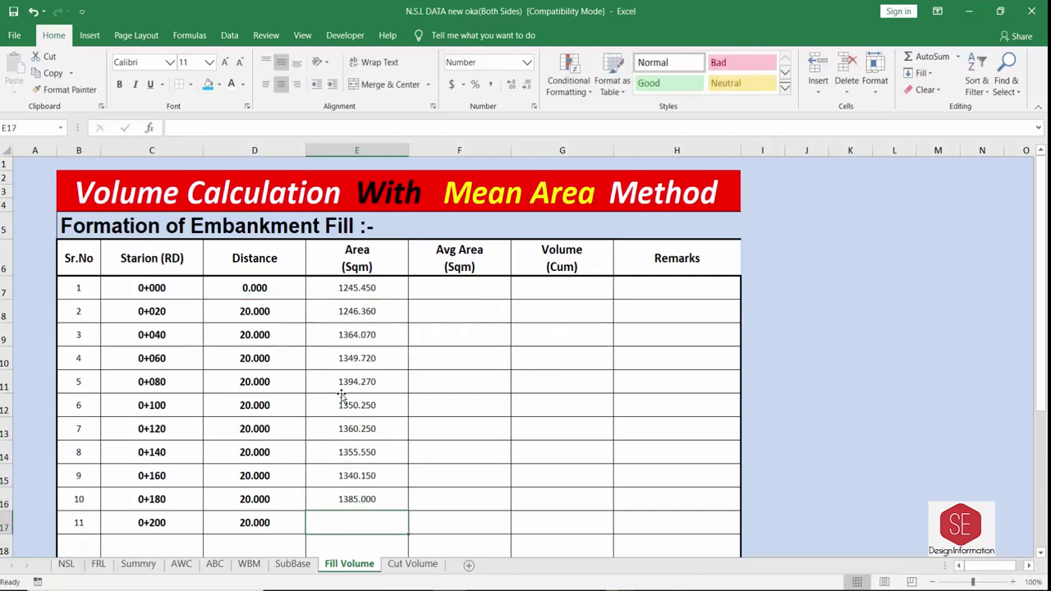
type("1365.45")
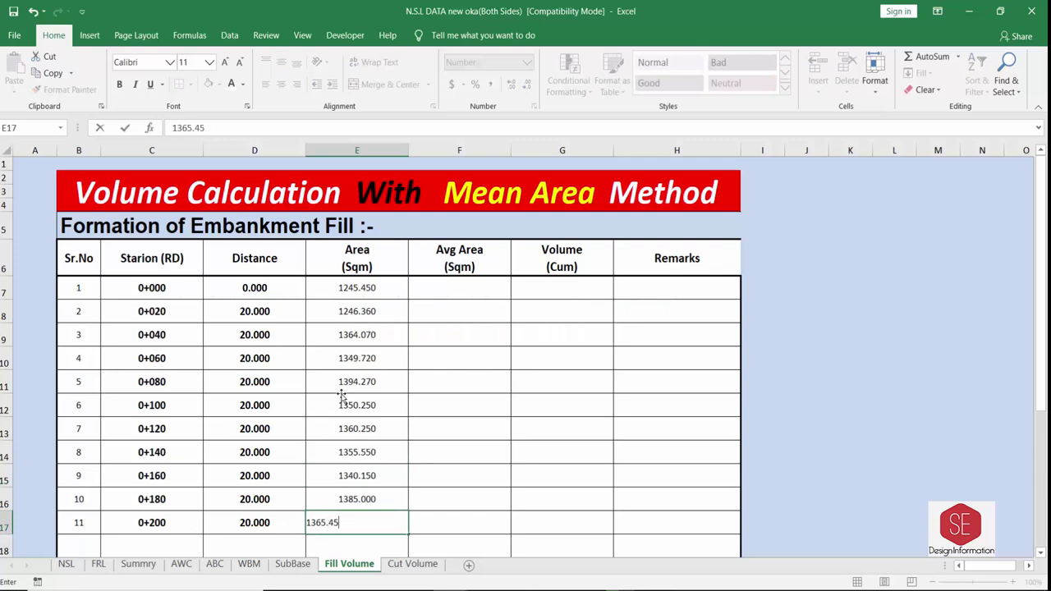
key("Return")
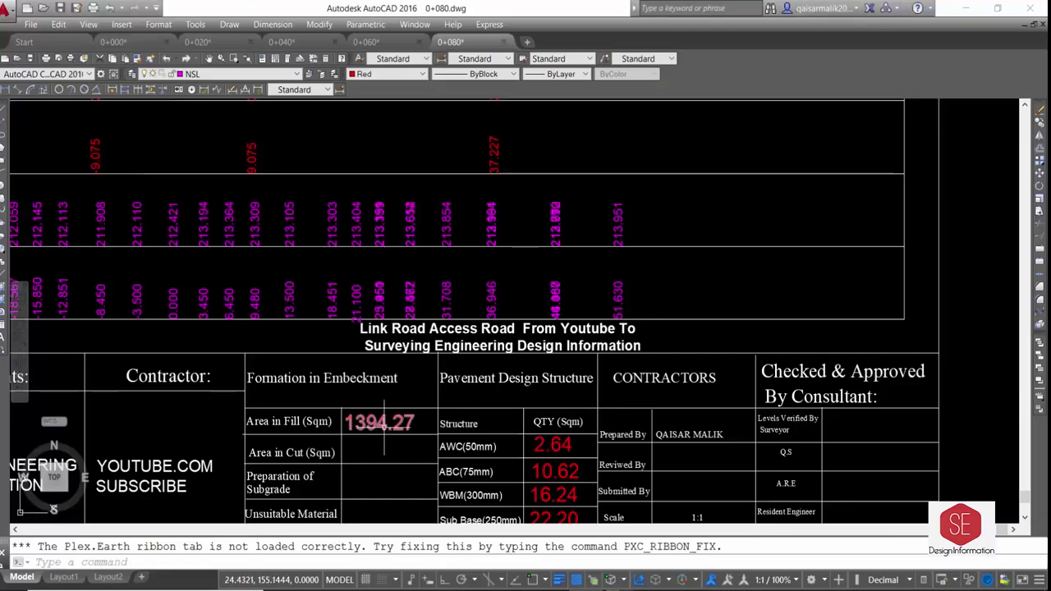
scroll(349, 194, "down", 3)
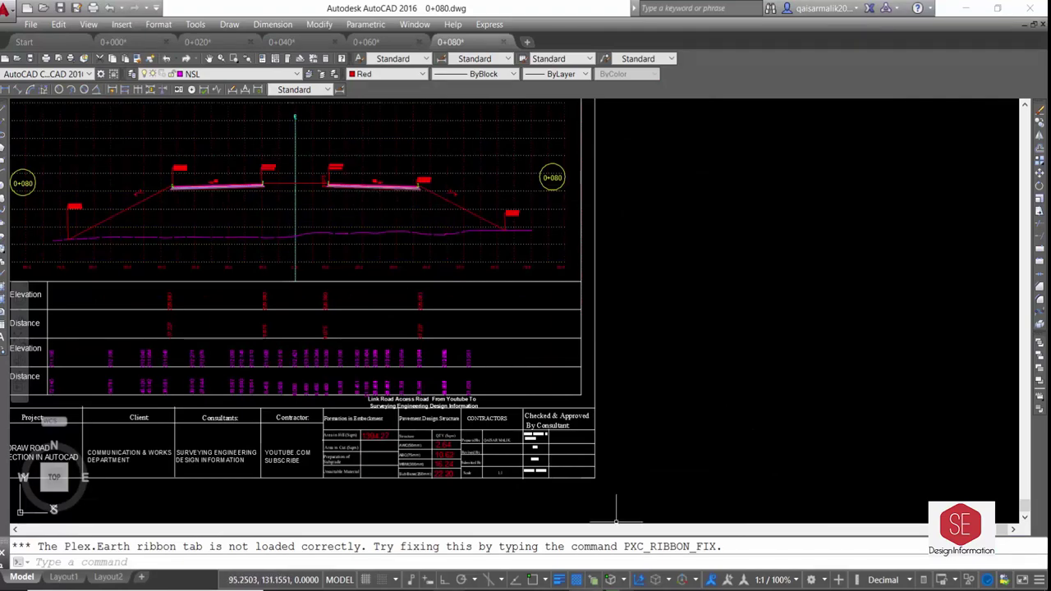
Fill the average area column: 0 in F7, then =(E8+E7)/2 from F8 down to F17.
left_click(374, 538)
left_click(451, 293)
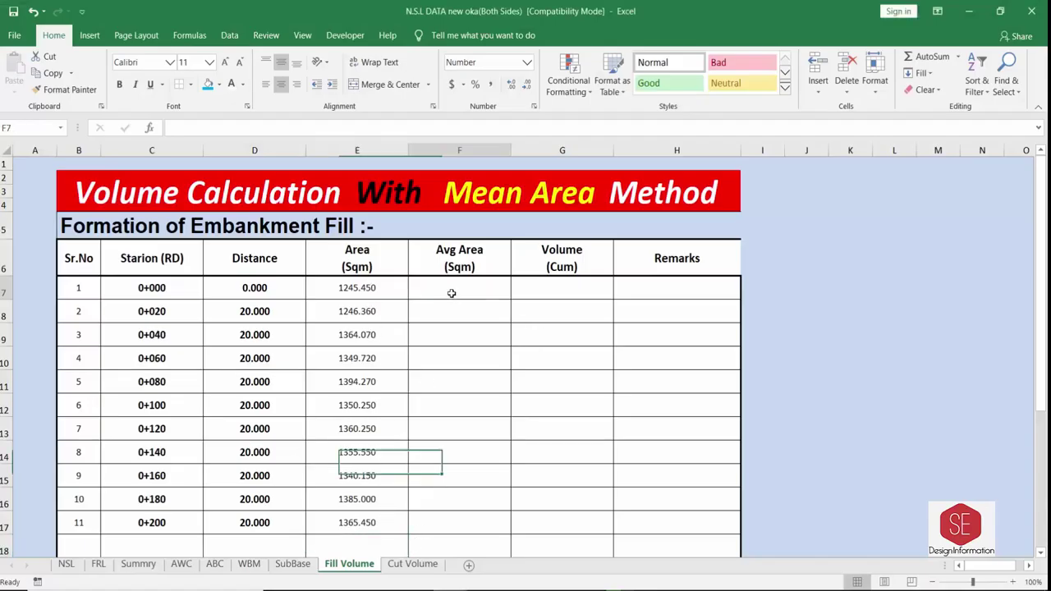
type("0")
key("Return")
type("=")
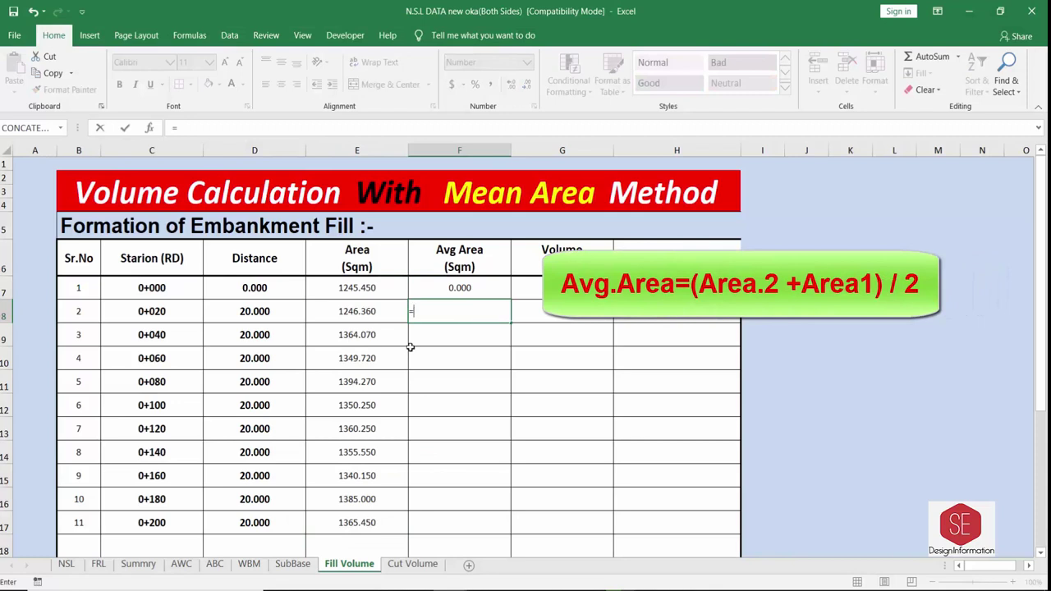
type("(")
left_click(370, 310)
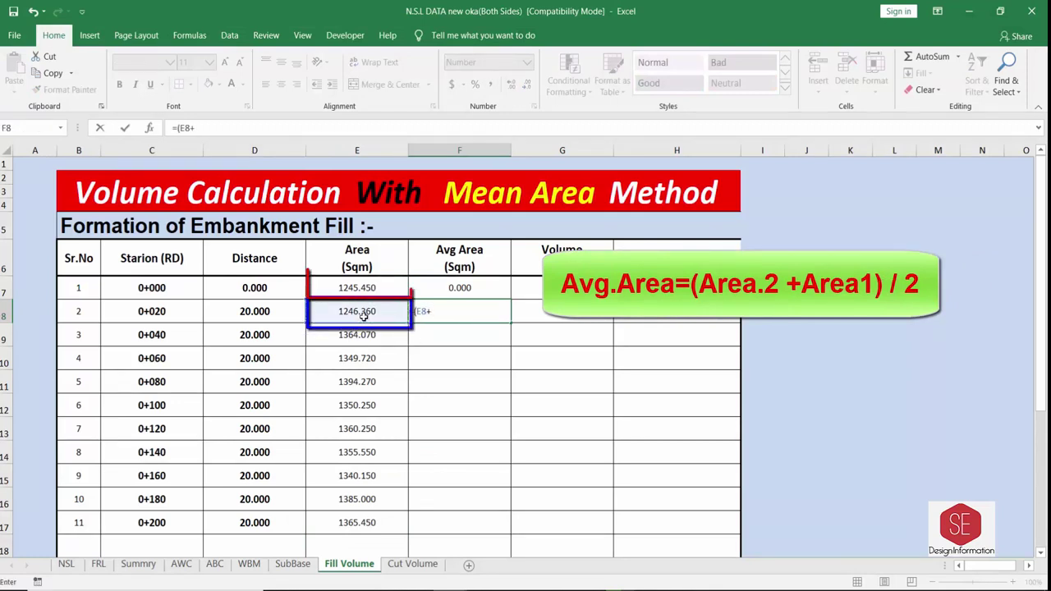
left_click(372, 287)
type("2")
key("Return")
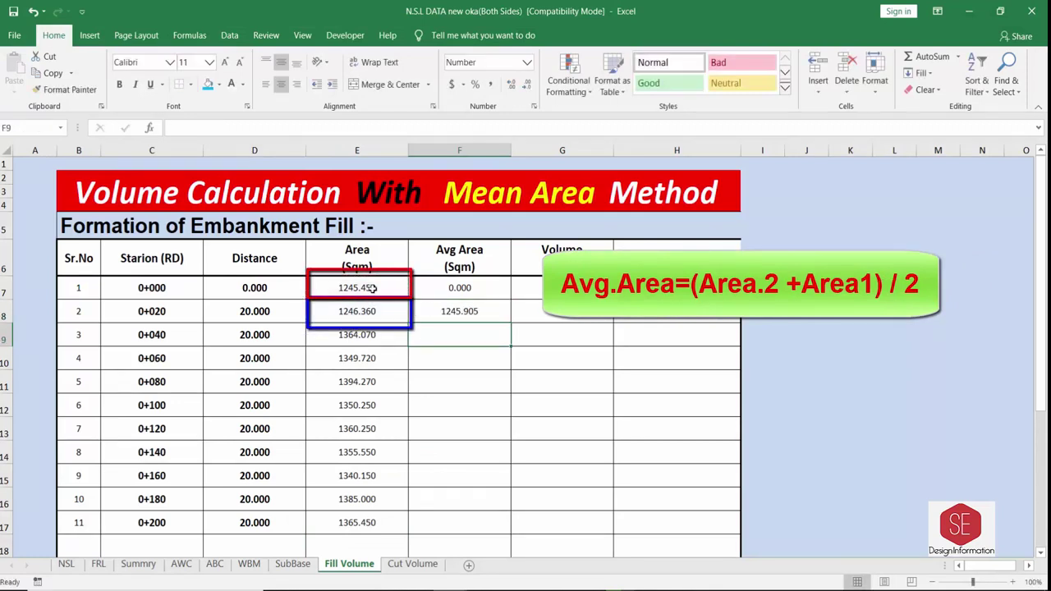
left_click(473, 310)
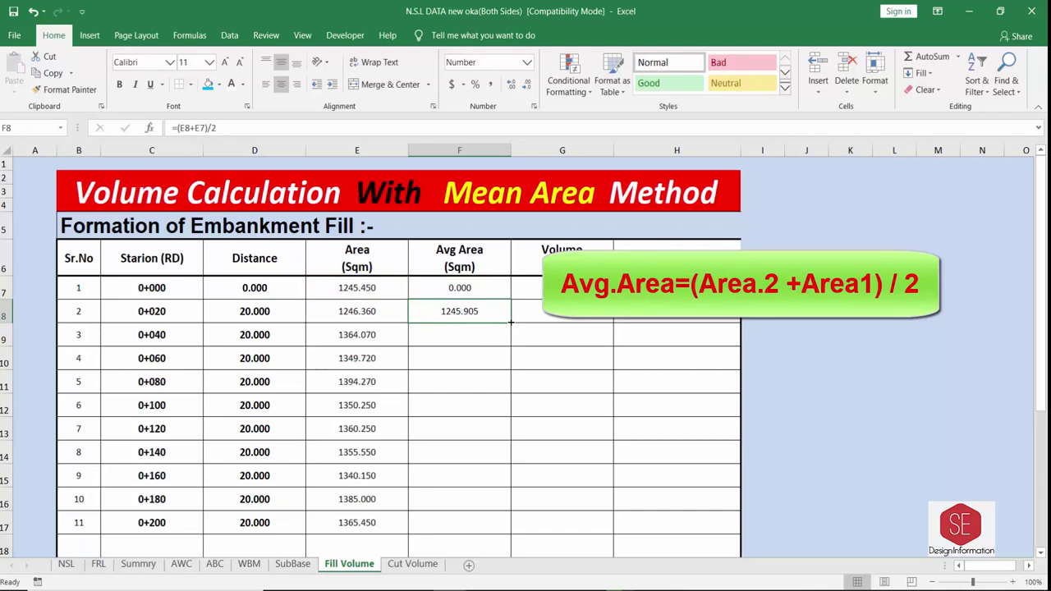
left_click_drag(511, 322, 509, 526)
double_click(438, 522)
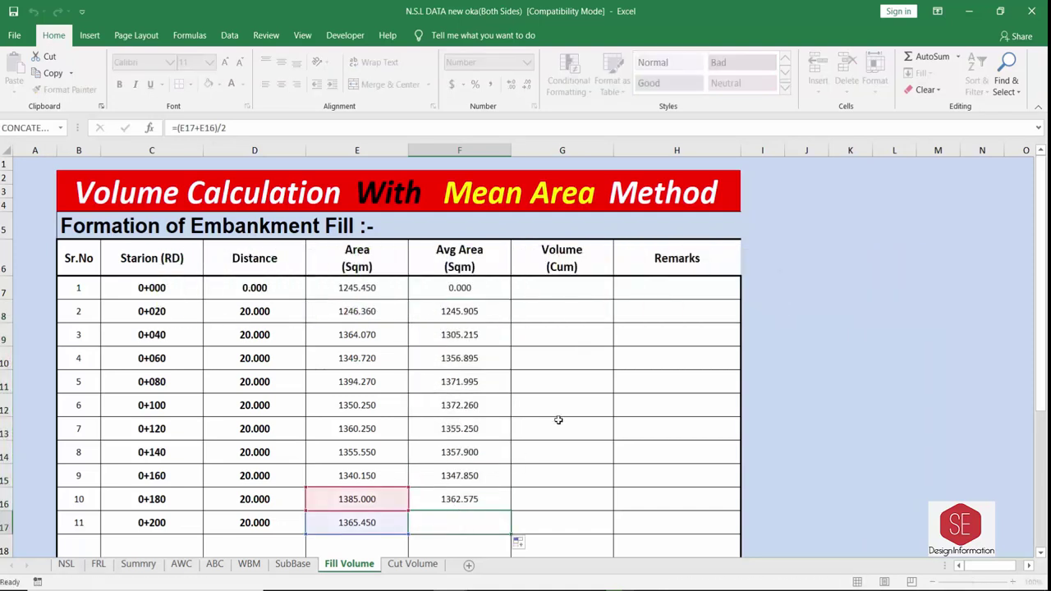
Enter the volume formula =D7*F7 in G7 and fill it down to G17.
left_click(547, 287)
type("=")
left_click(222, 285)
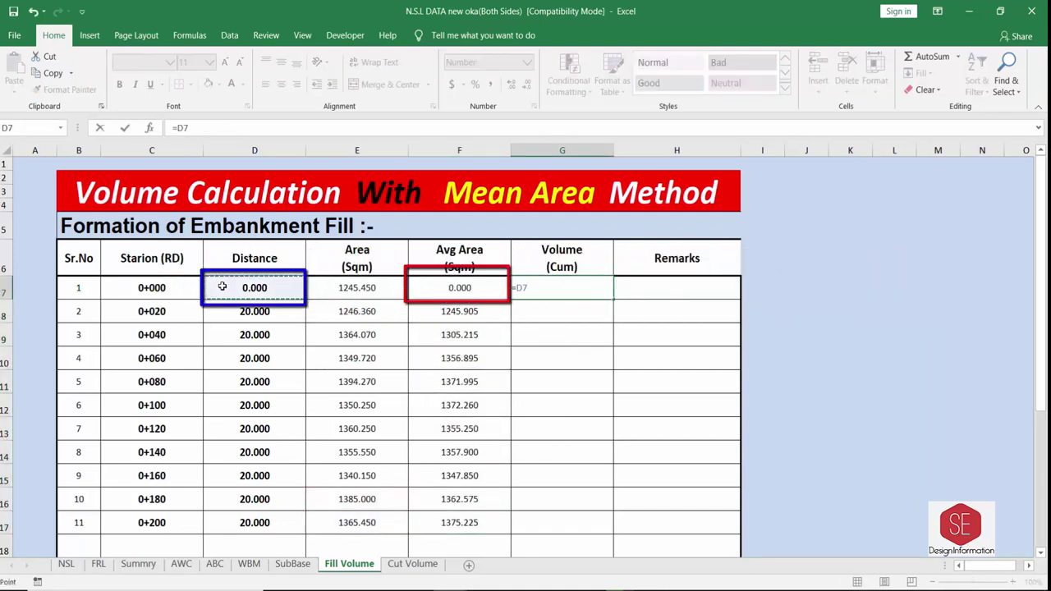
left_click(482, 281)
key("Return")
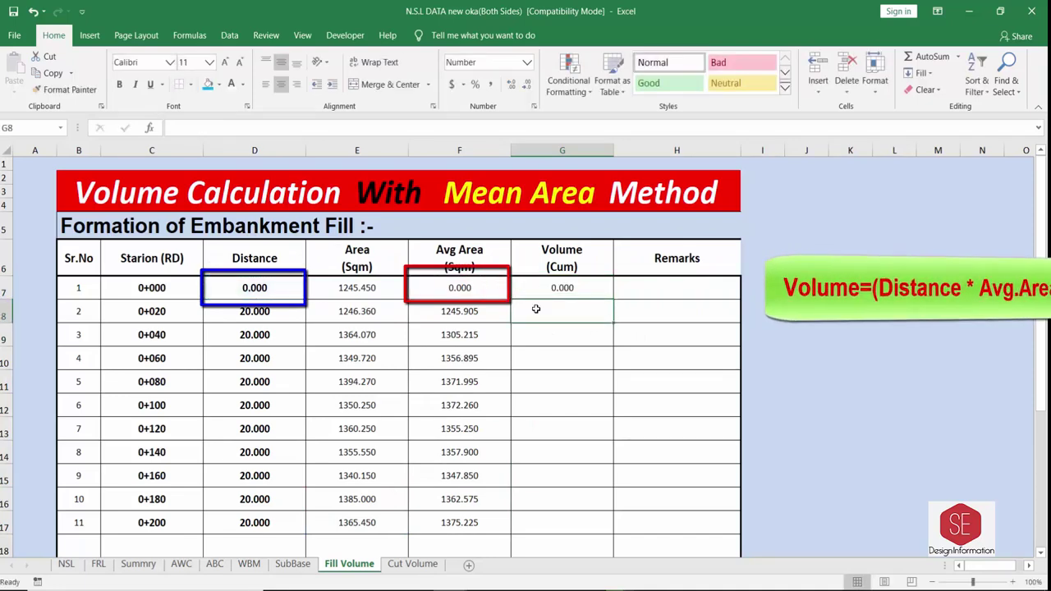
left_click(589, 289)
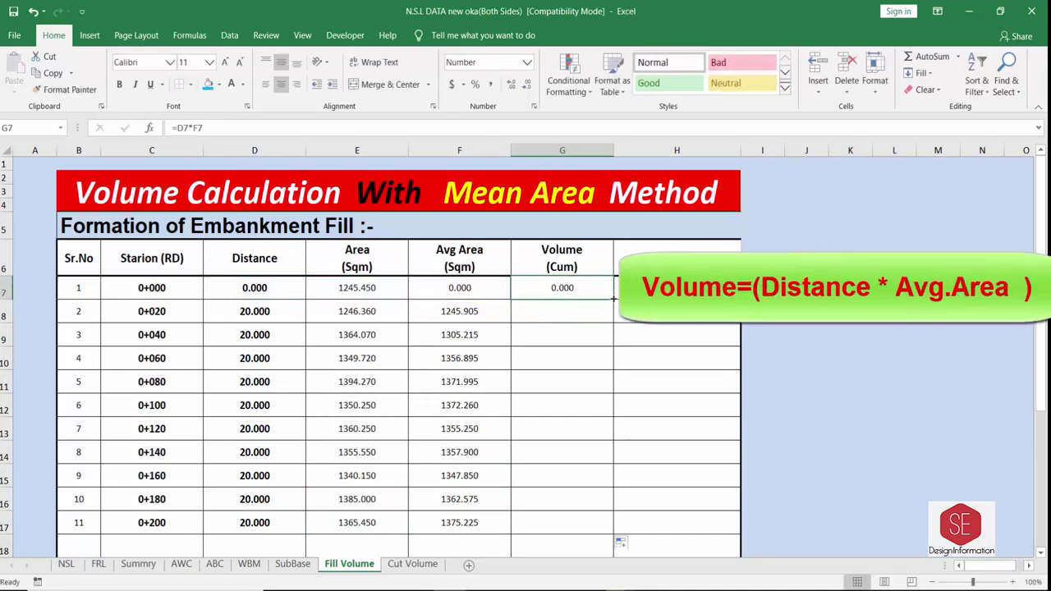
left_click_drag(613, 299, 614, 526)
scroll(616, 498, "down", 1)
AutoSum the fill volumes into G18, giving 269021.400 Cum.
left_click(563, 481)
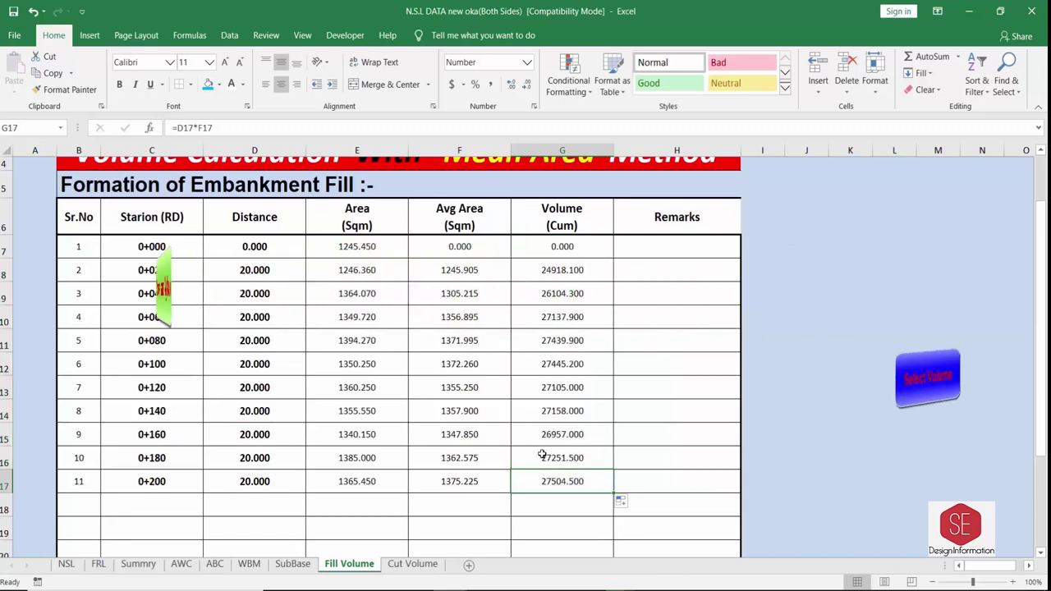
left_click_drag(560, 247, 572, 503)
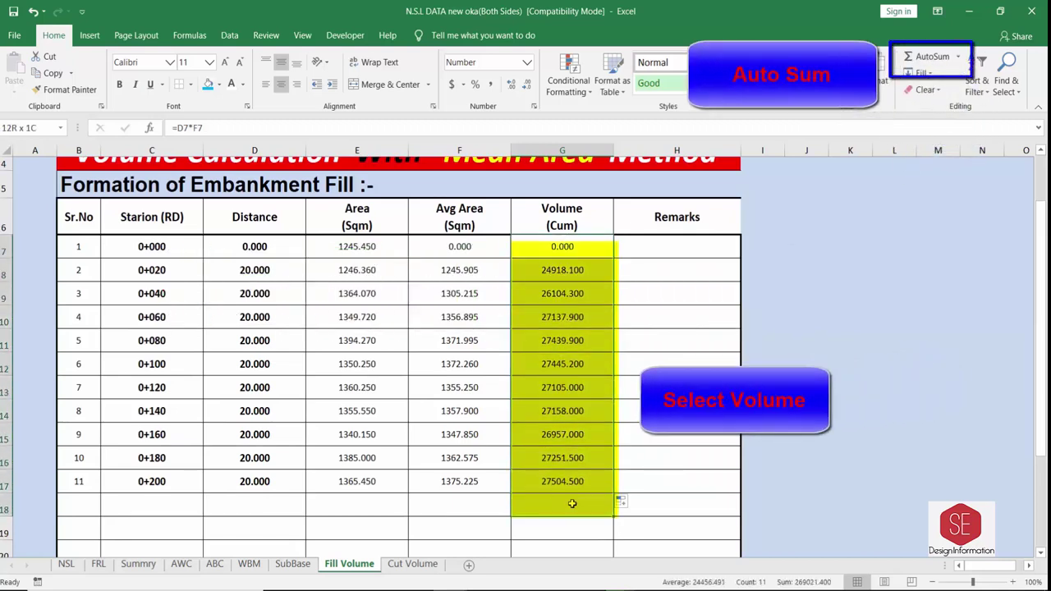
key("alt+equal")
left_click(456, 513)
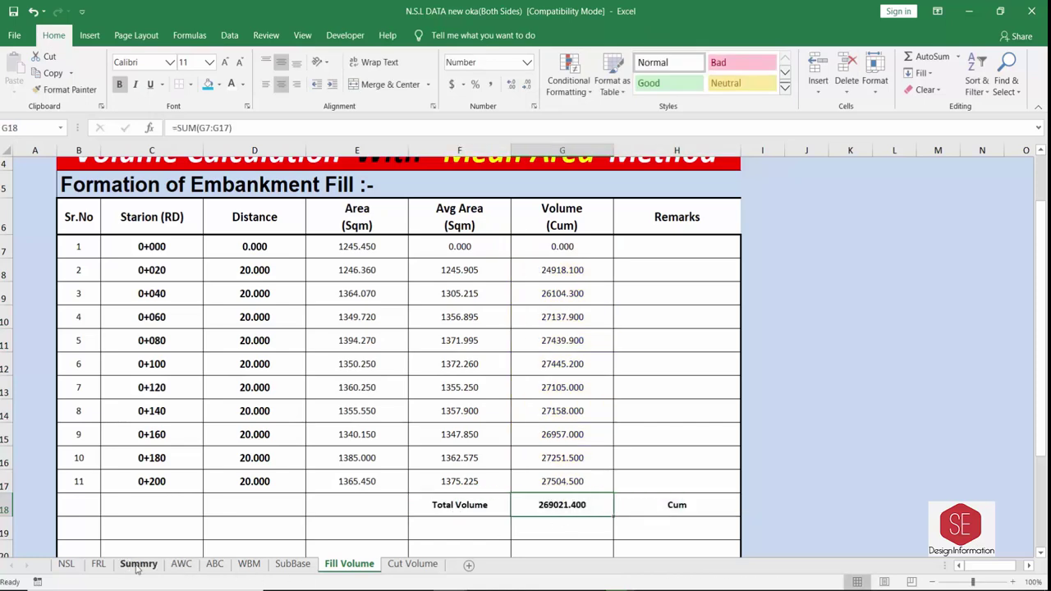
left_click(138, 565)
Link the Summry embankment Fill cell H12 to the Fill Volume total in G18.
left_click(349, 358)
type("=")
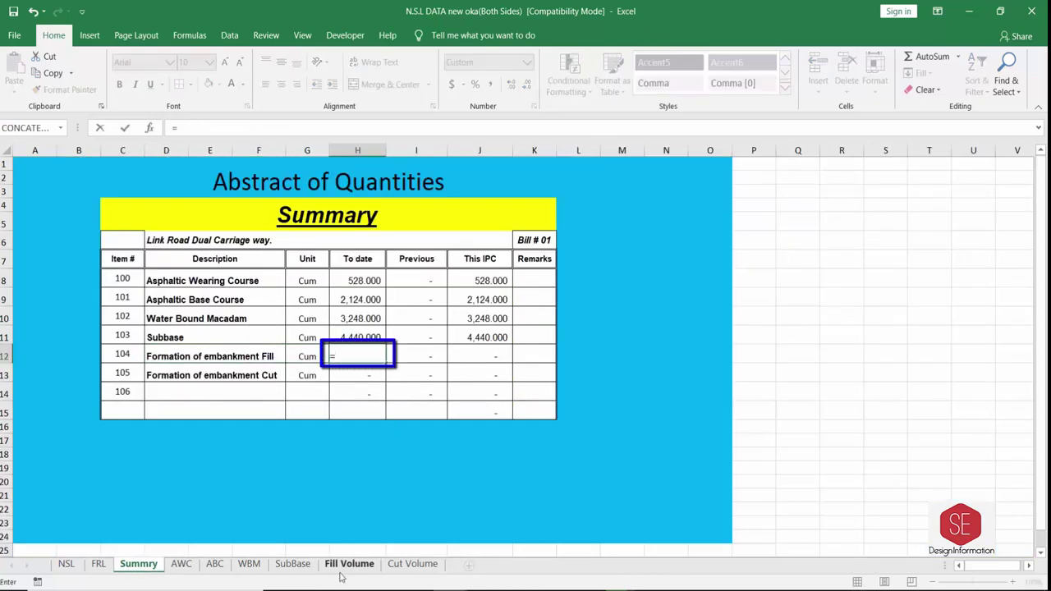
left_click(349, 565)
left_click(534, 507)
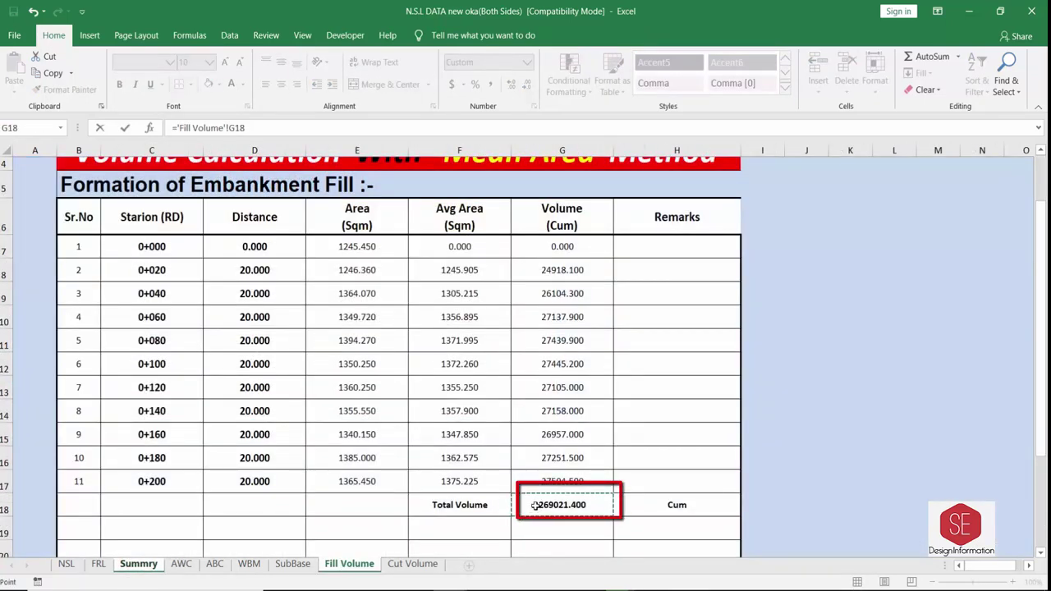
key("Return")
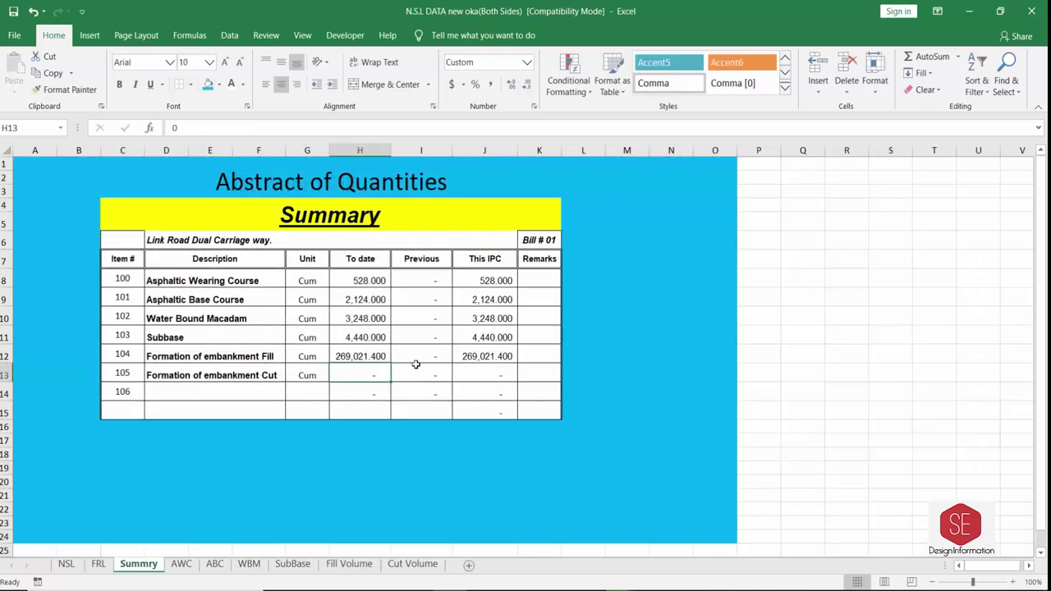
Go to the Cut Volume sheet and enter 0 as the first distance.
left_click(349, 564)
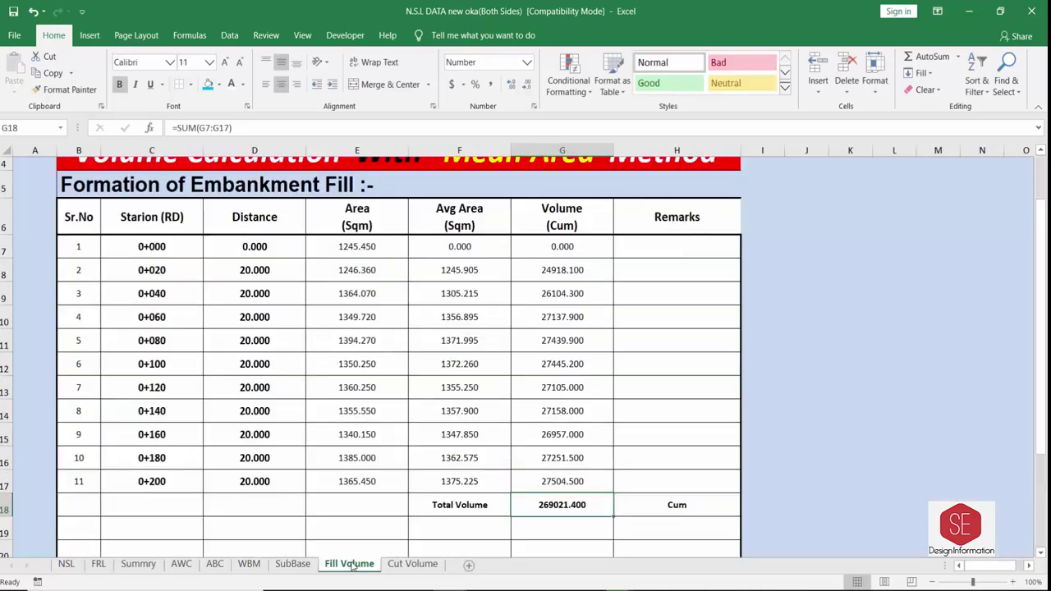
left_click(410, 566)
type("0")
key("Return")
Enter the =C8-C7 distance formula in D8 and fill it down to row 17.
type("=")
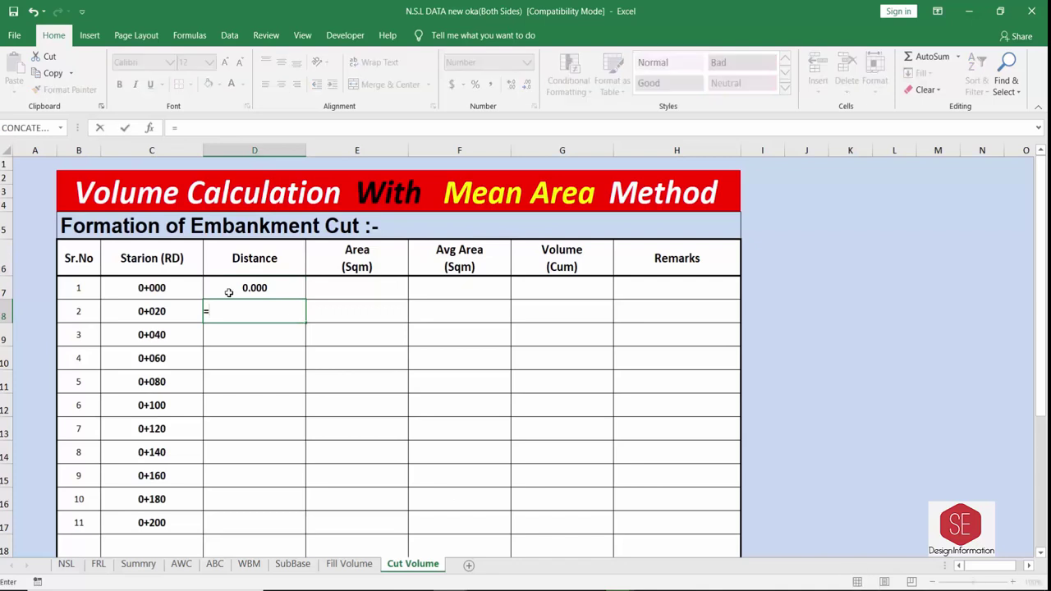
left_click(155, 303)
left_click(154, 289)
key("Return")
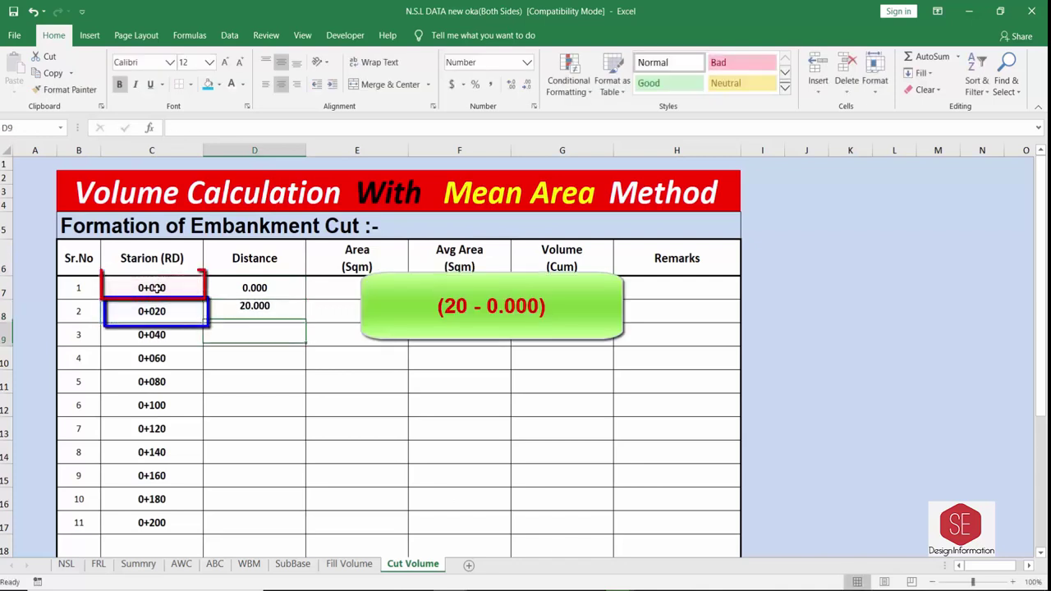
left_click(261, 317)
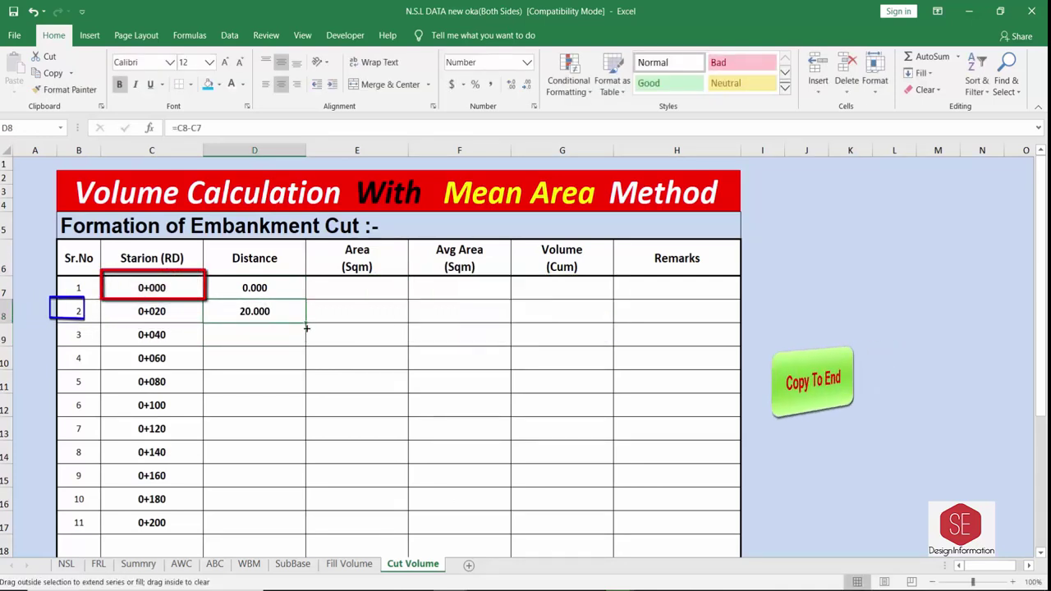
double_click(306, 325)
Enter cut areas 1200, 1300, 1400, 1400, 1000, 1500, 1200, 800, 600, 500, 400 in E7:E17.
left_click(361, 289)
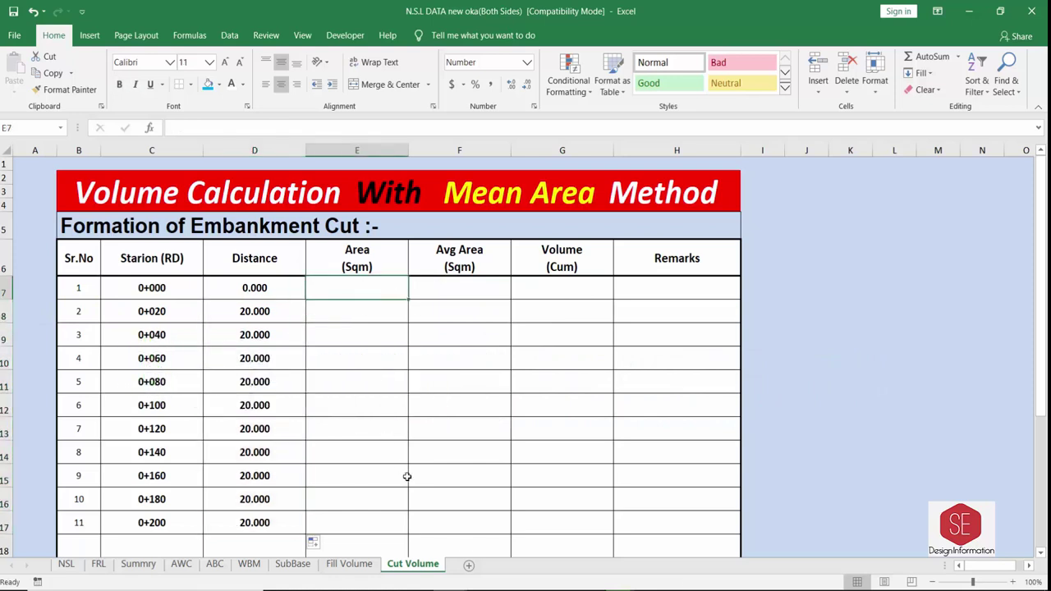
type("1200")
key("Return")
type("1300")
key("Return")
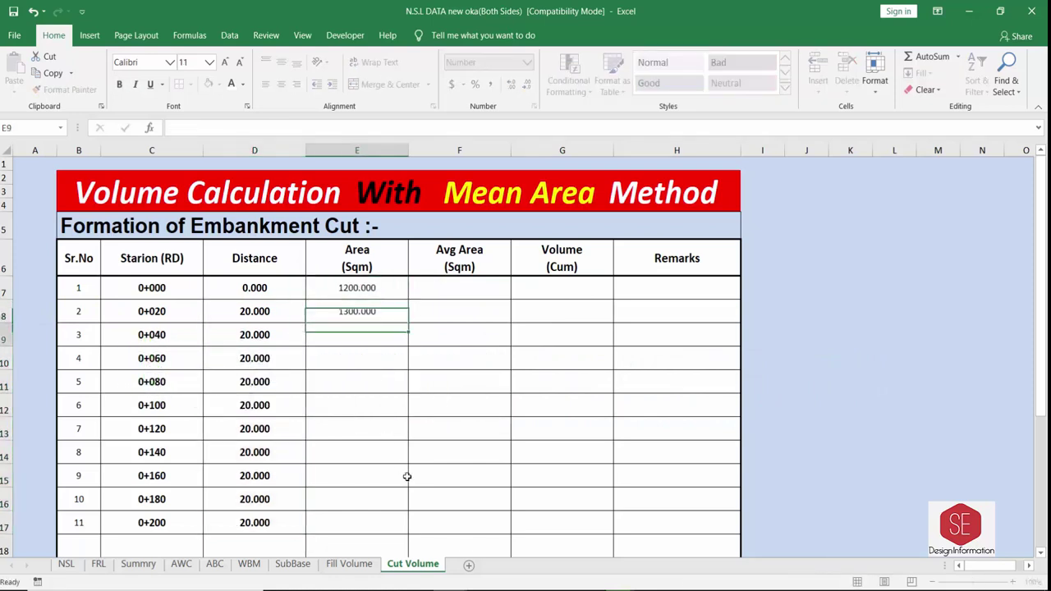
type("1400")
key("Return")
type("1400")
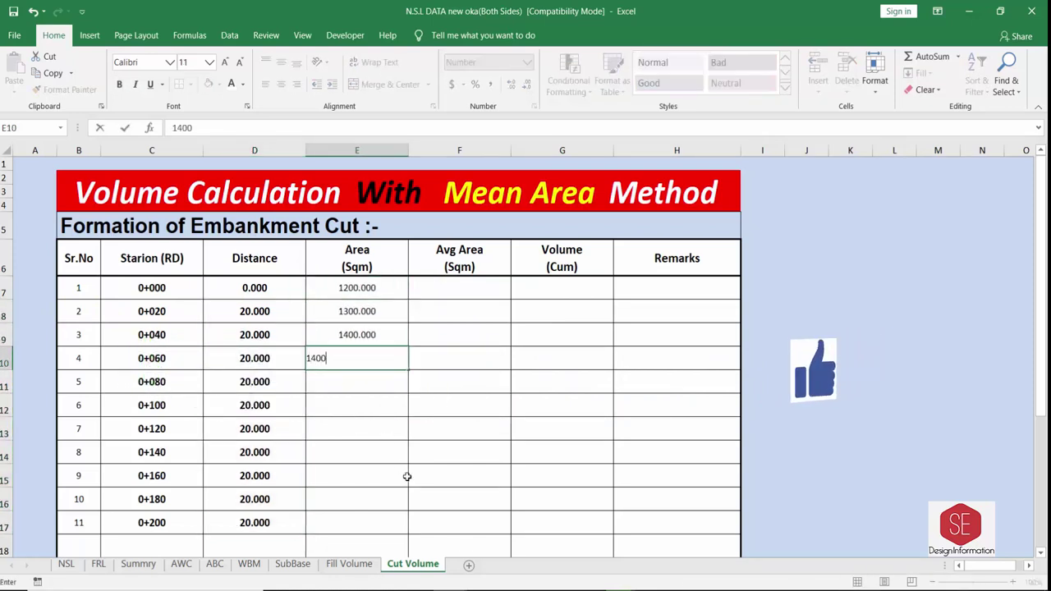
key("Return")
type("1000")
key("Return")
type("1500")
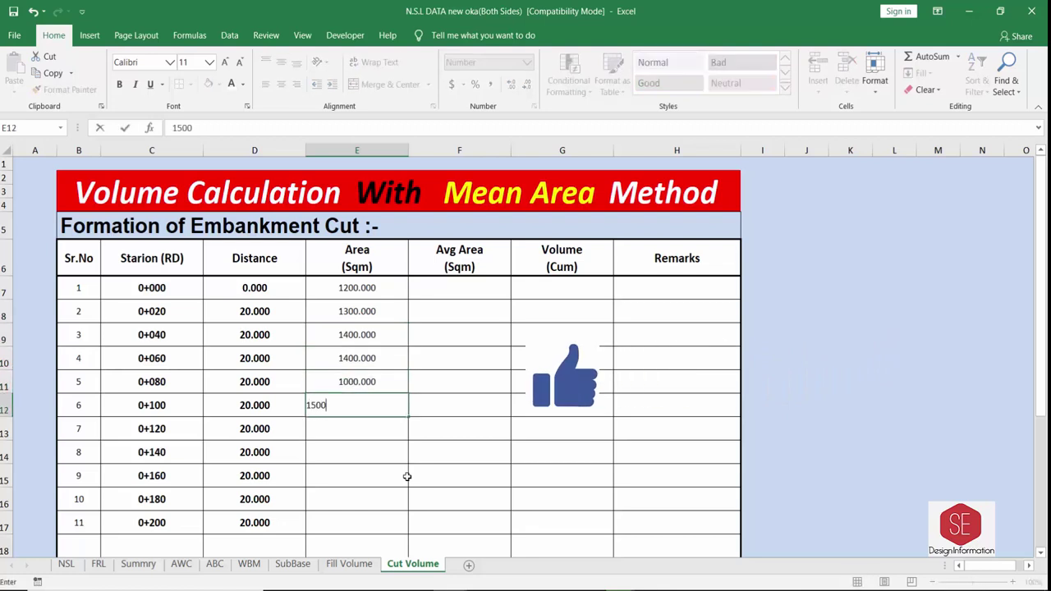
key("Return")
type("1200")
key("Return")
type("800")
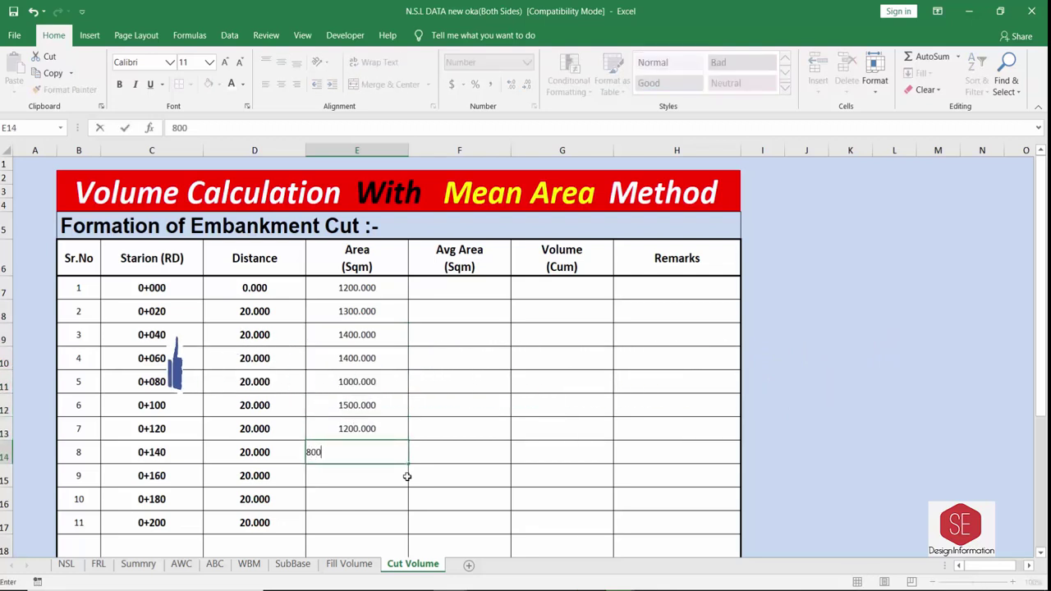
key("Return")
type("600")
key("Return")
type("500")
key("Return")
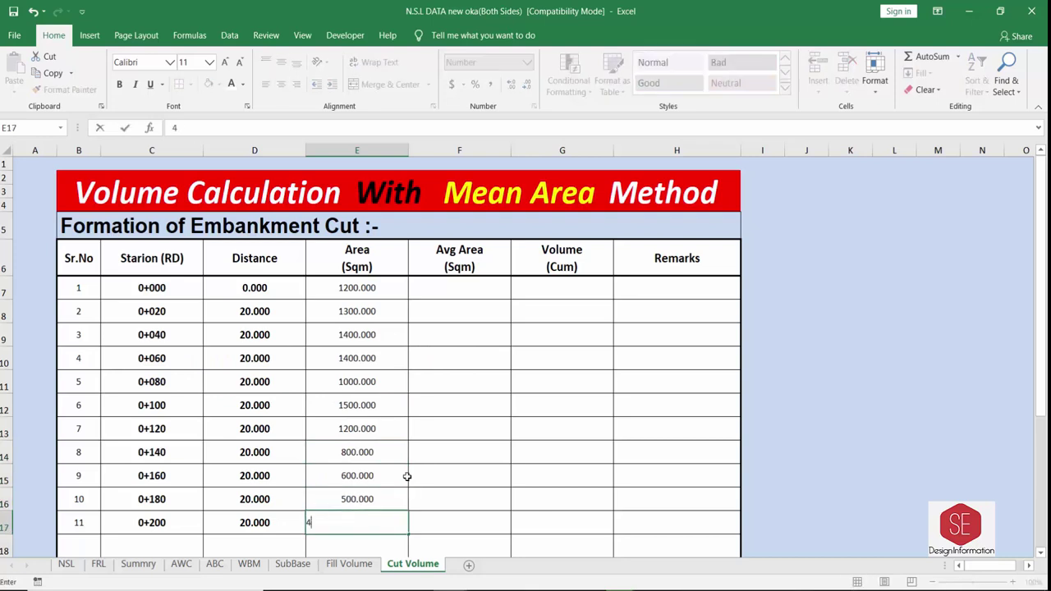
type("400")
key("Return")
Fill the average area column: 0 in F7, then =(E8+E7)/2 from F8 down to row 17.
left_click(440, 293)
type("0")
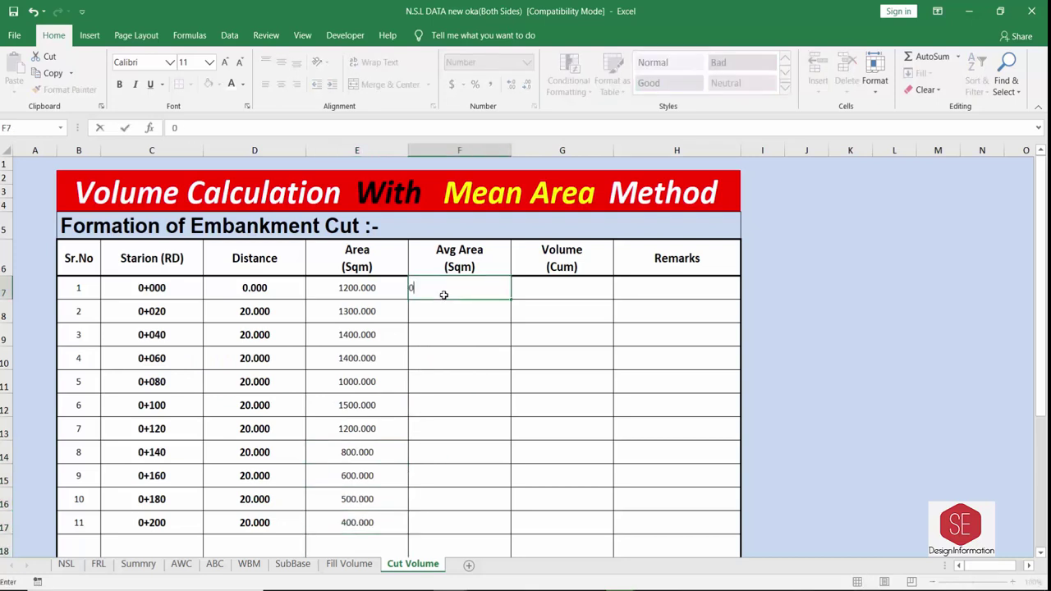
key("Return")
type("=(")
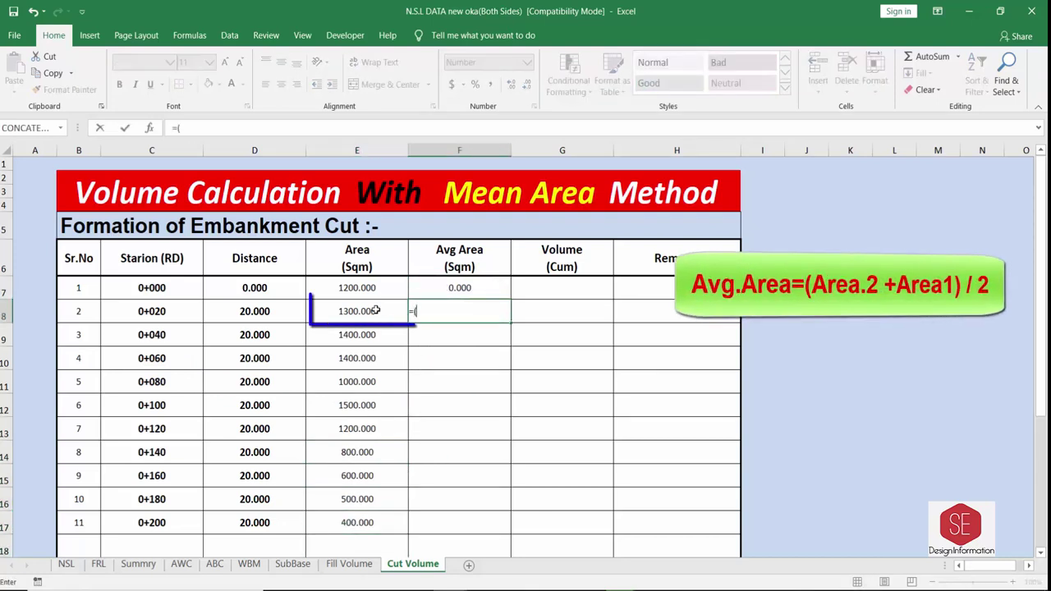
left_click(376, 311)
left_click(367, 287)
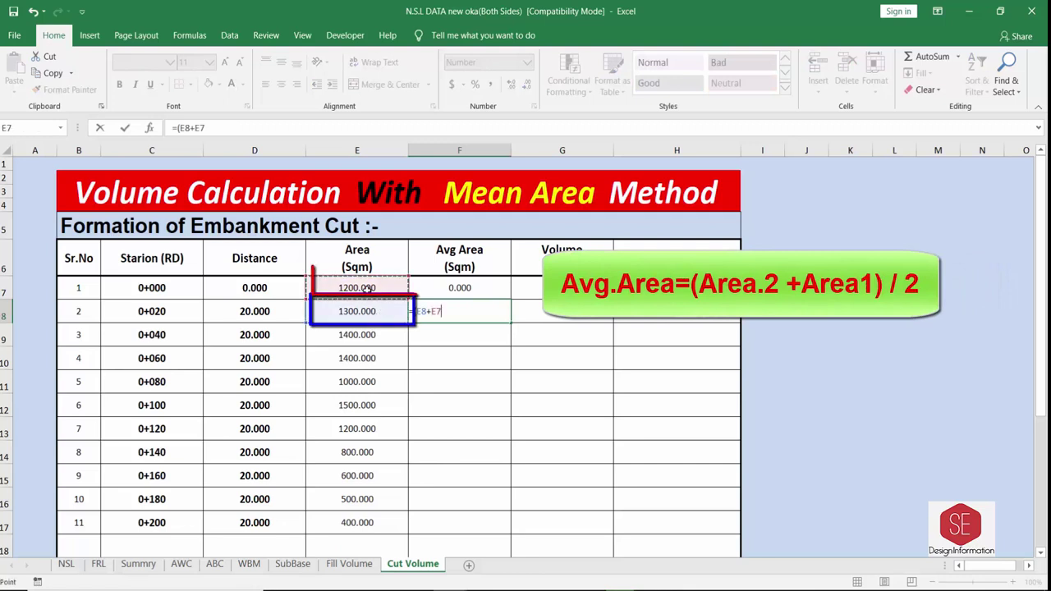
type(")/2")
key("Return")
left_click(492, 311)
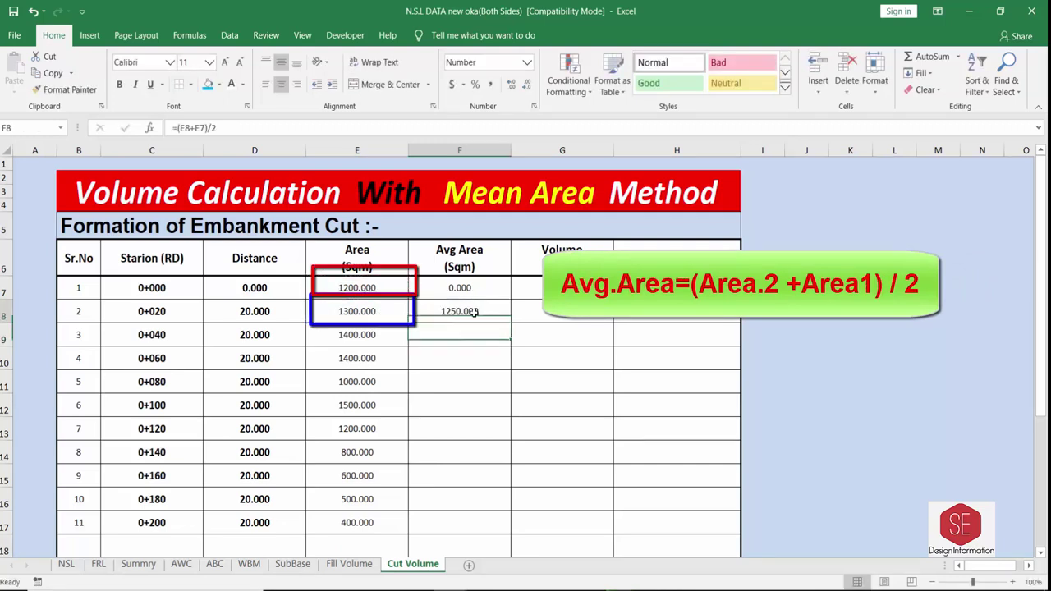
left_click_drag(511, 323, 518, 541)
Enter the volume formula =D7*F7 in G7 and fill it down to row 17.
left_click(545, 289)
type("=")
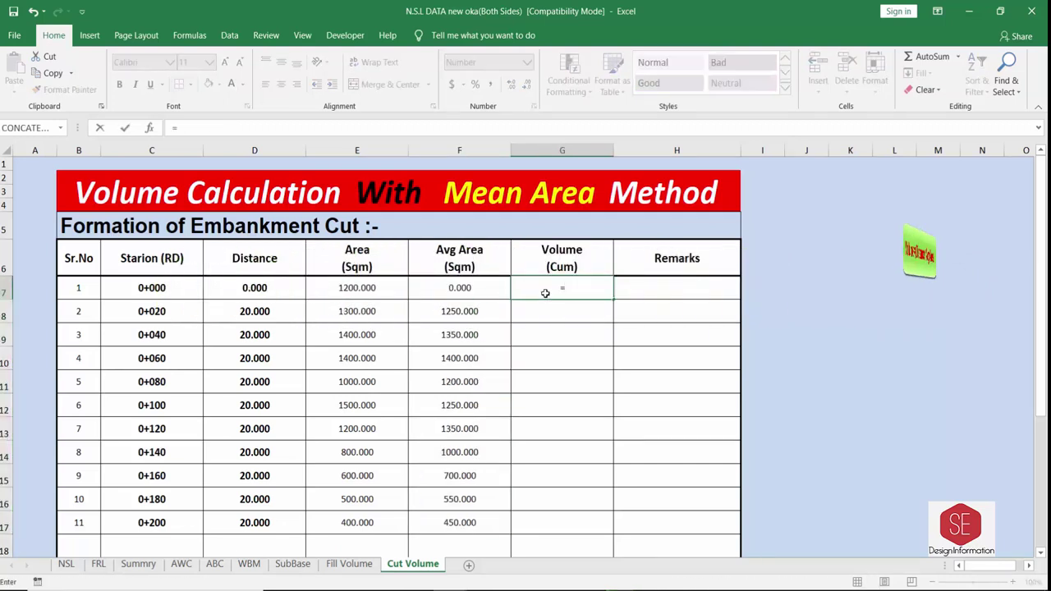
left_click(271, 287)
type("*")
left_click(486, 282)
key("Return")
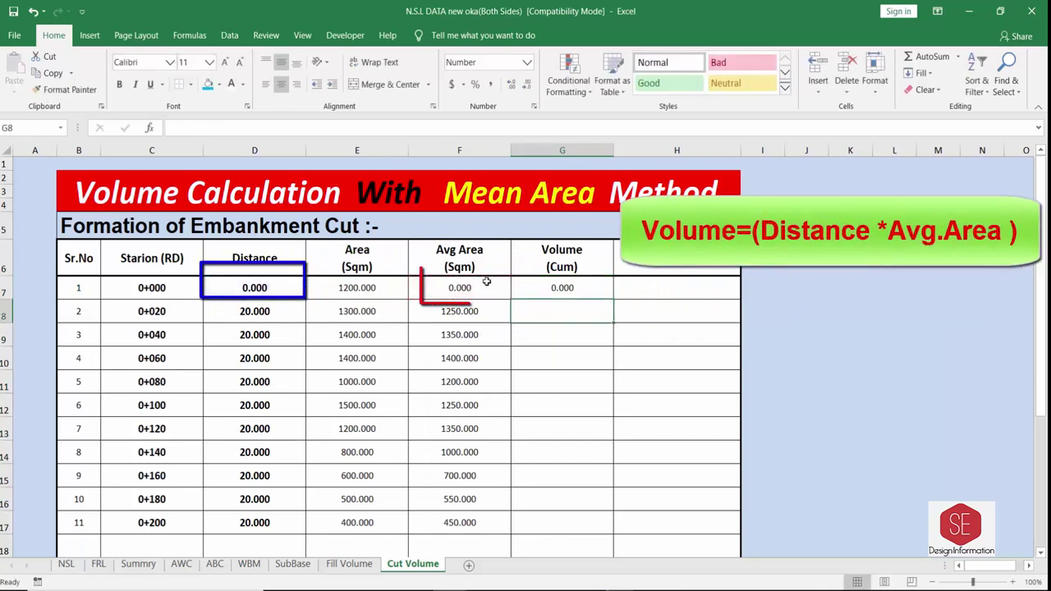
left_click(577, 289)
left_click_drag(614, 299, 607, 532)
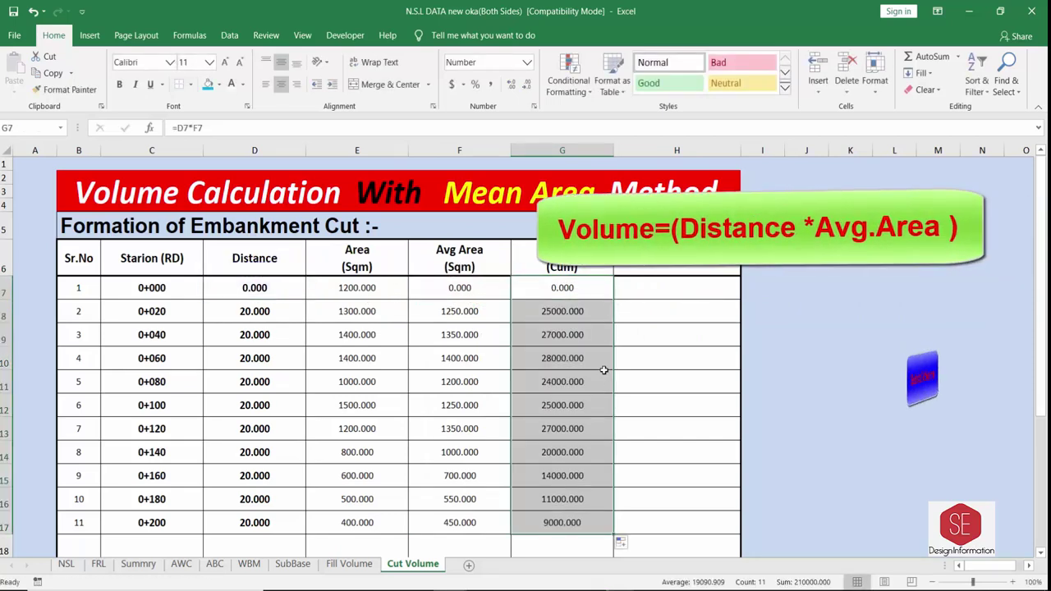
AutoSum the cut volumes into G18 (210000.000) and label F18 'Total Volume'.
left_click_drag(562, 288, 563, 533)
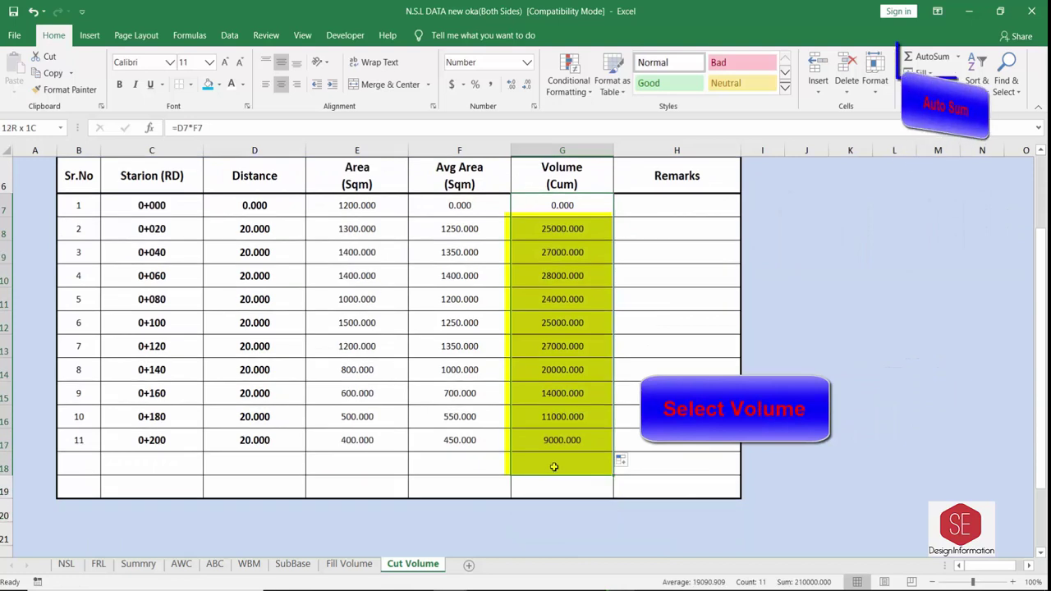
left_click(908, 56)
left_click(461, 463)
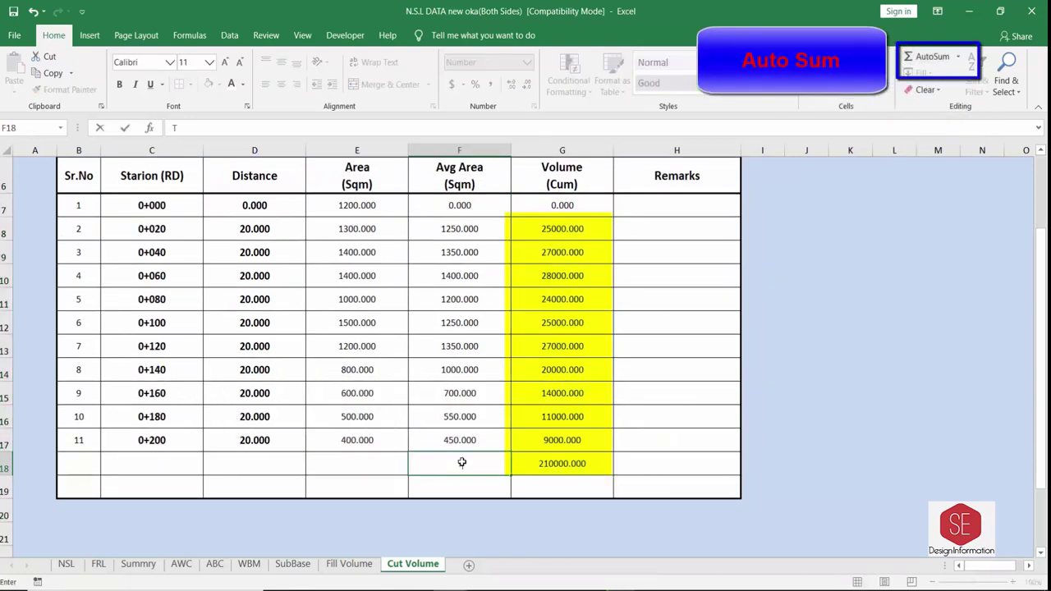
type("Total Volume")
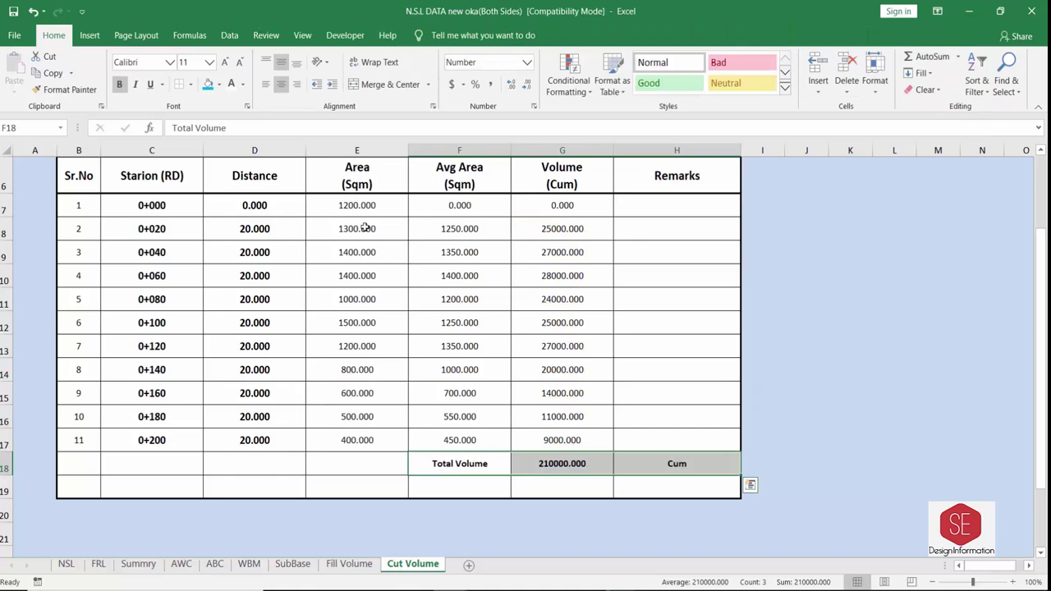
left_click(566, 462)
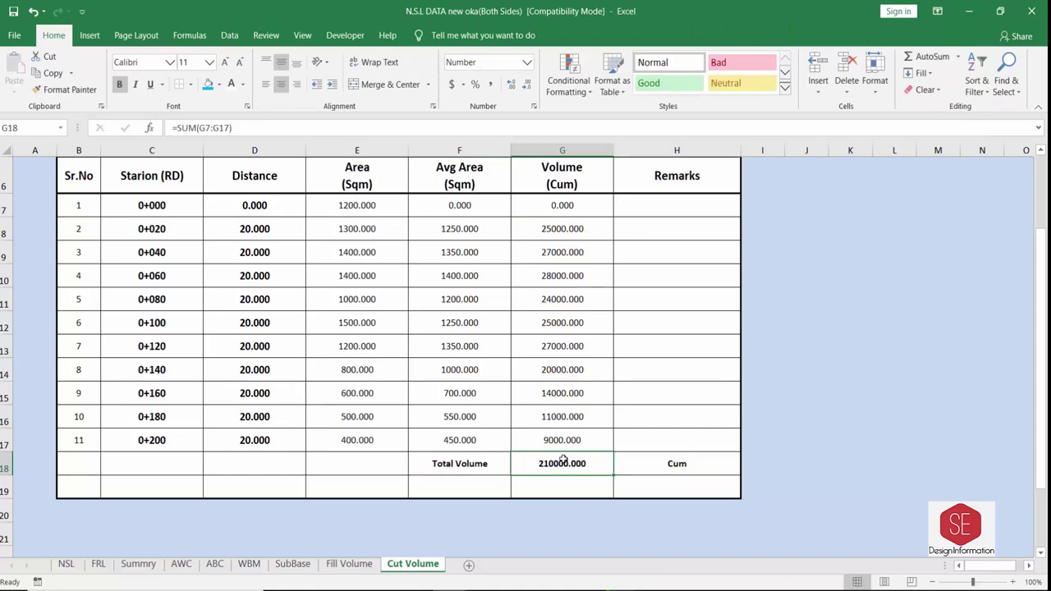
left_click(140, 566)
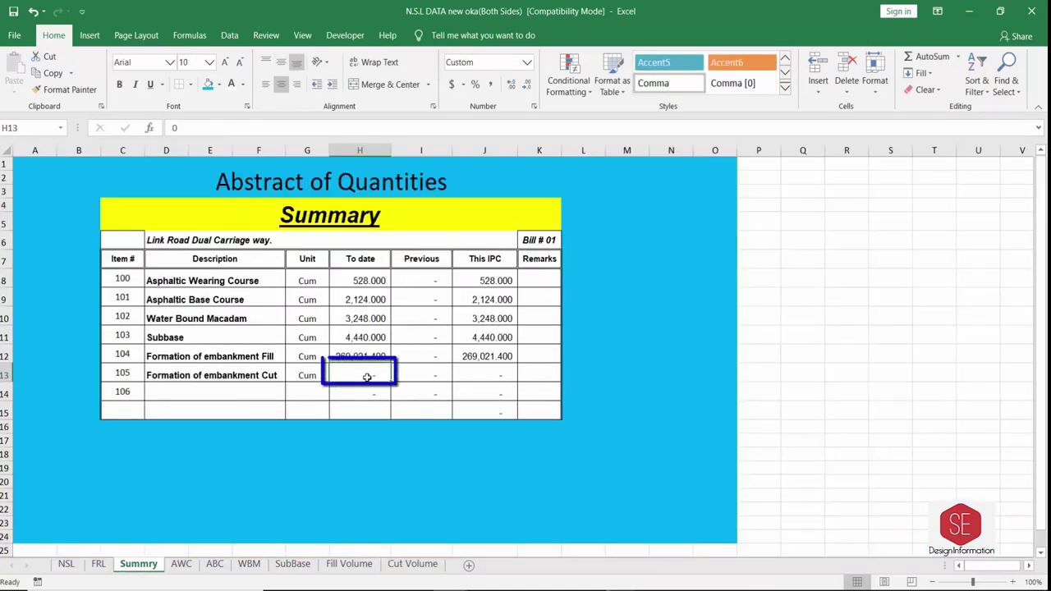
Link Summary cell H13 (embankment Cut) to the Cut Volume total in G18.
type("=")
left_click(398, 567)
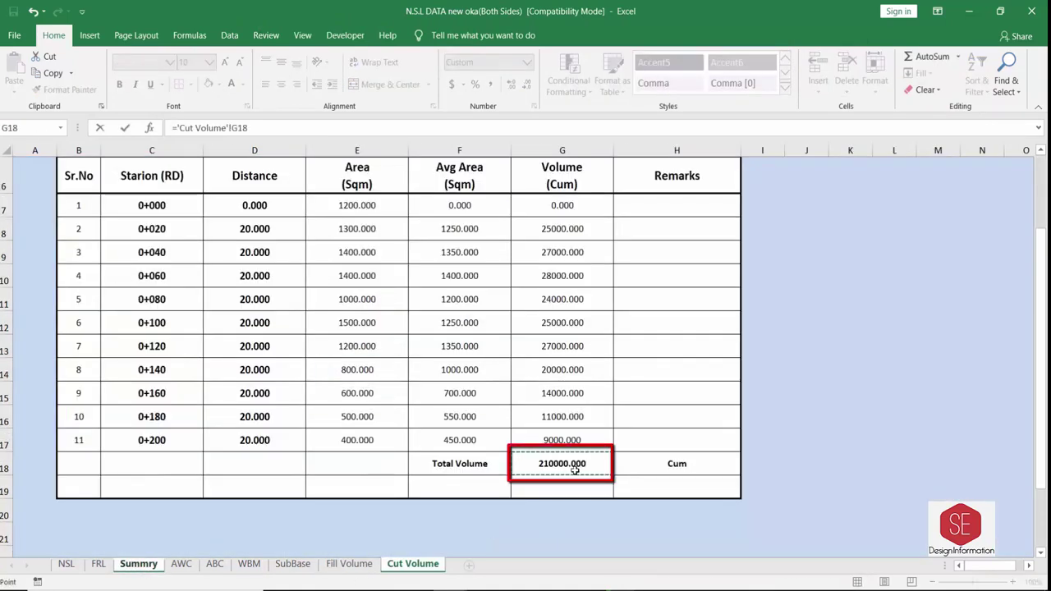
key("Return")
key("Up")
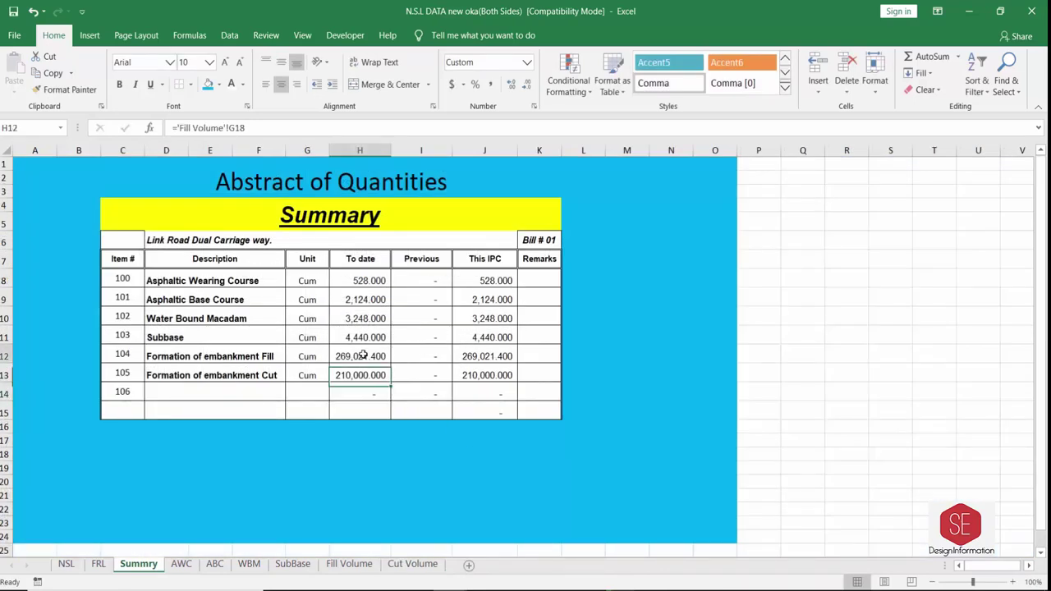
key("Up")
key("Up")
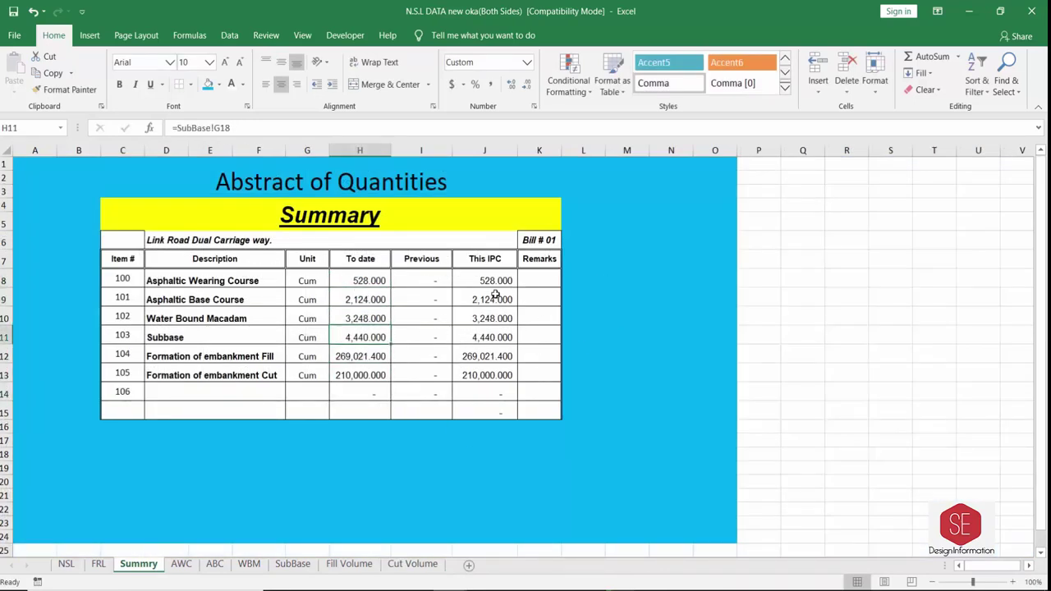
left_click(412, 277)
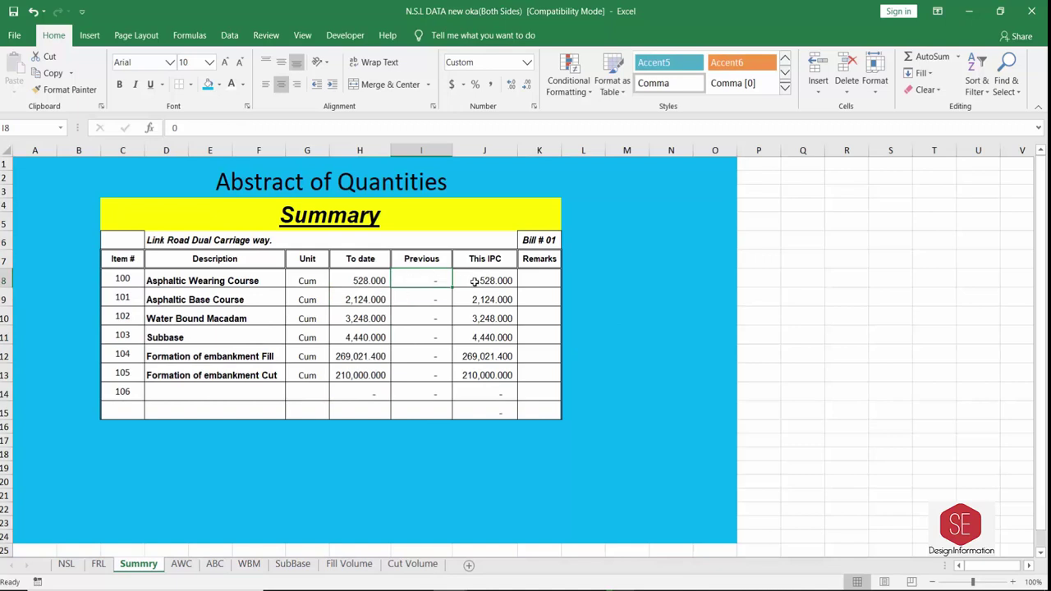
Change the bill number from Bill # 01 to Bill # 02.
double_click(543, 240)
key("BackSpace")
type("2")
key("Return")
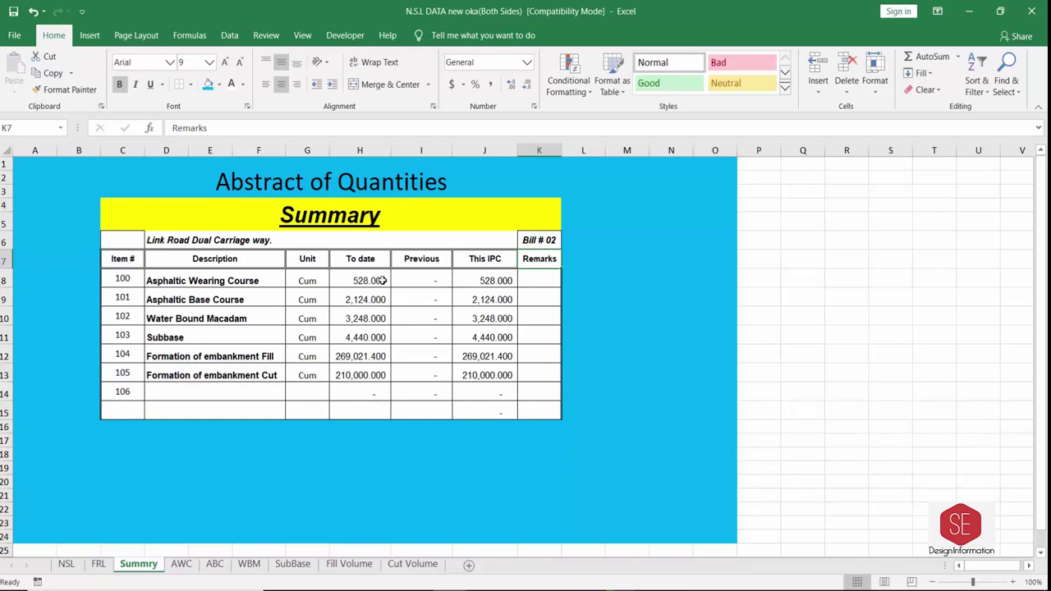
Set the AWC total volume to 1500.000 and check the Summry sheet update.
left_click(184, 566)
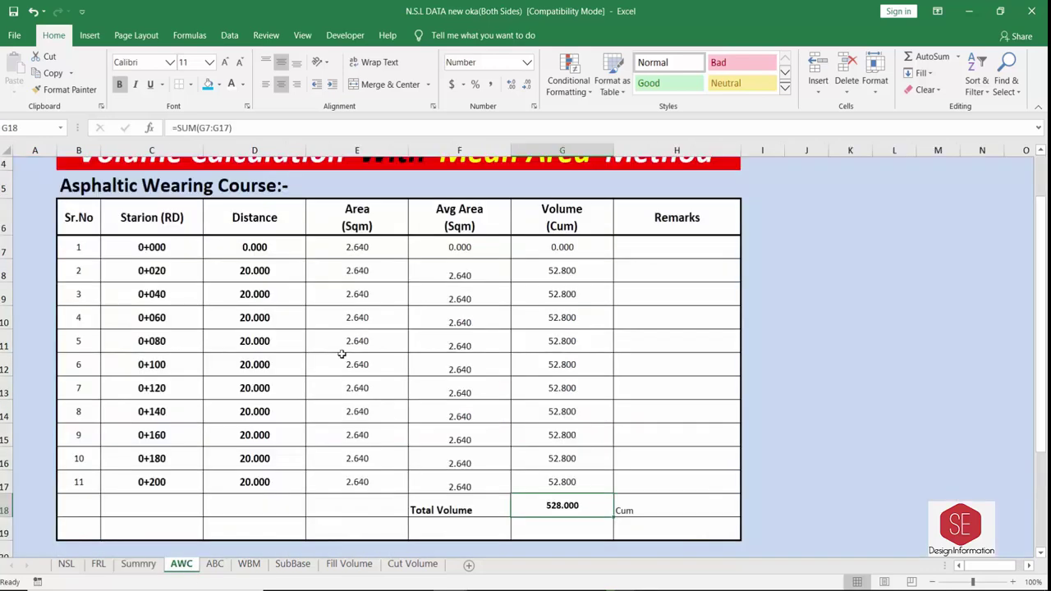
scroll(543, 499, "down", 2)
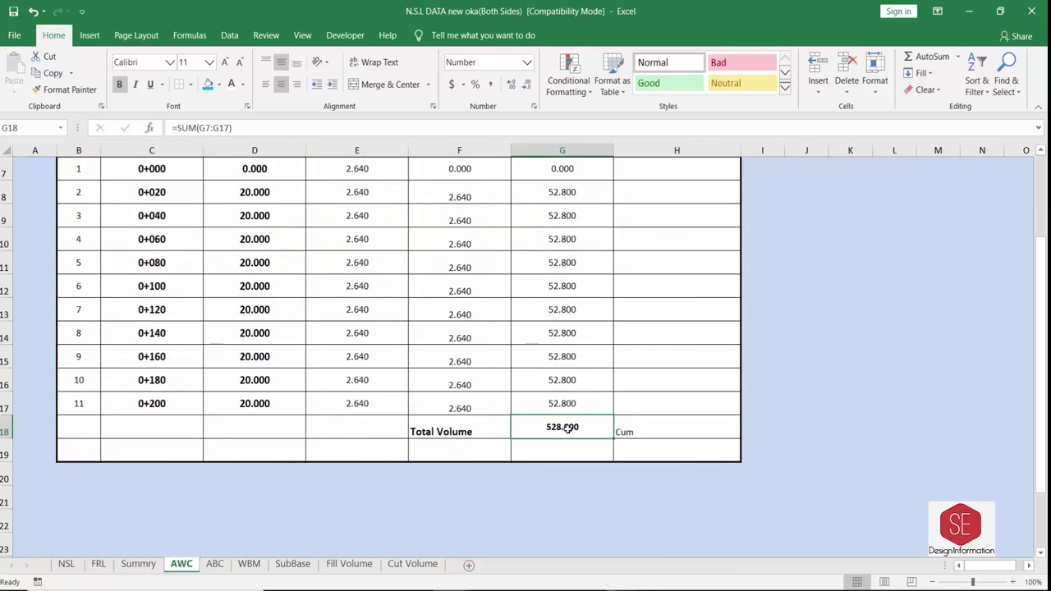
type("15")
key("Return")
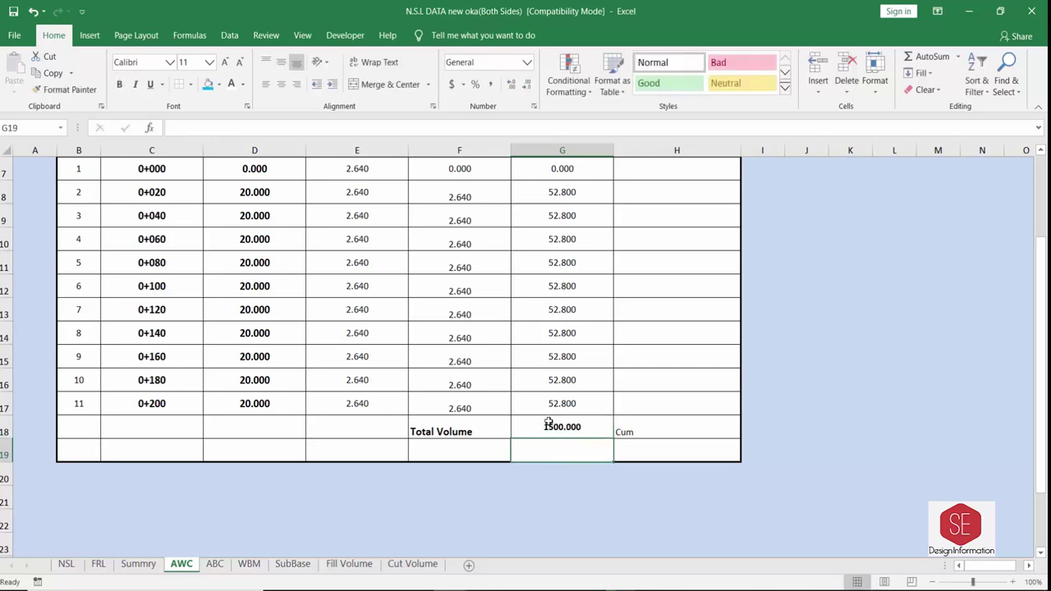
left_click(133, 566)
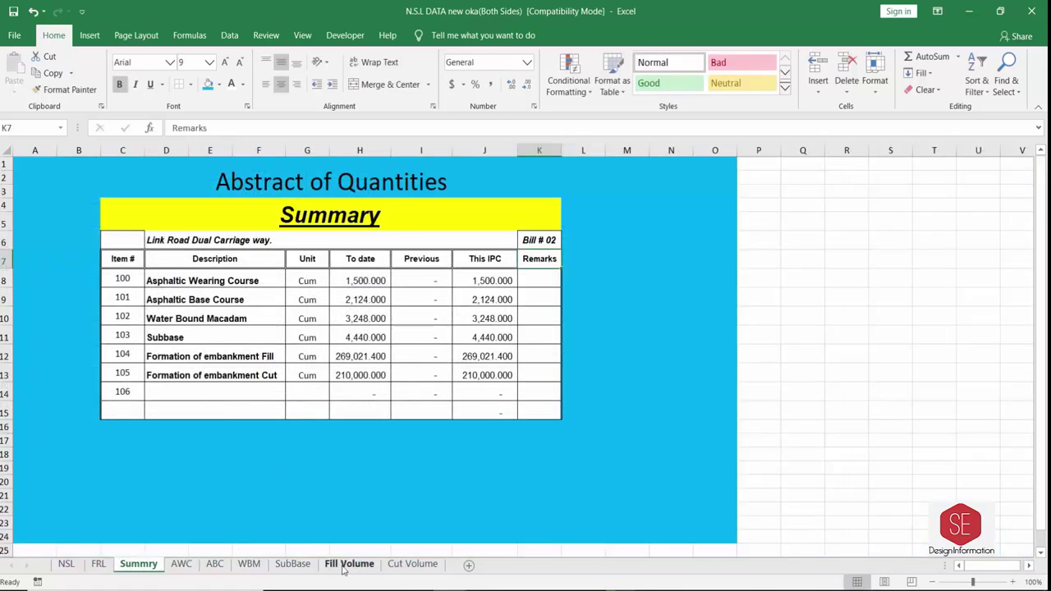
Set the Cut Volume total to 2000 and verify the H13 cut quantity on Summry.
left_click(412, 564)
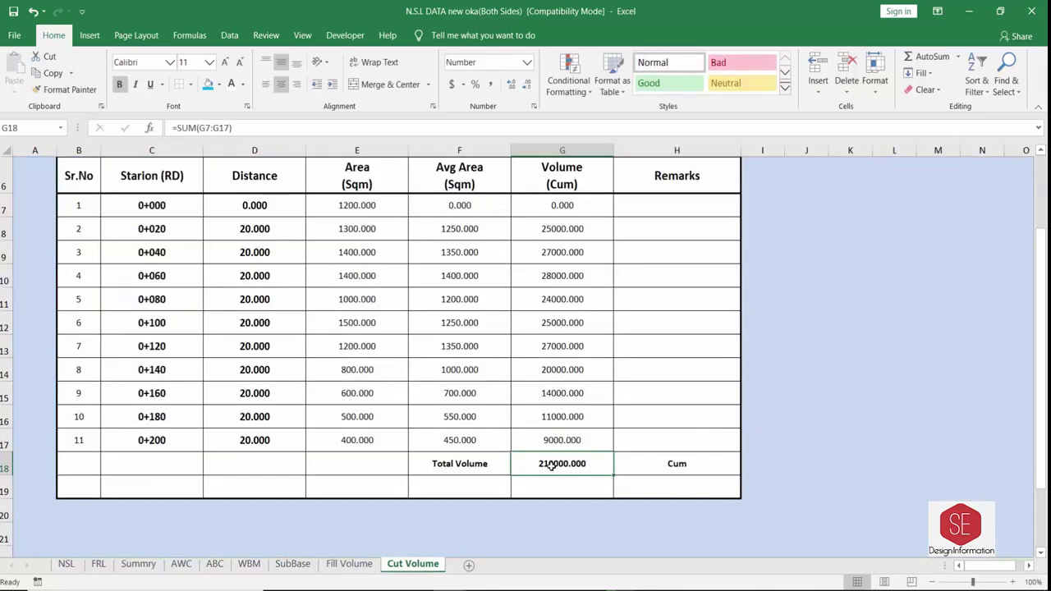
type("2000")
key("Return")
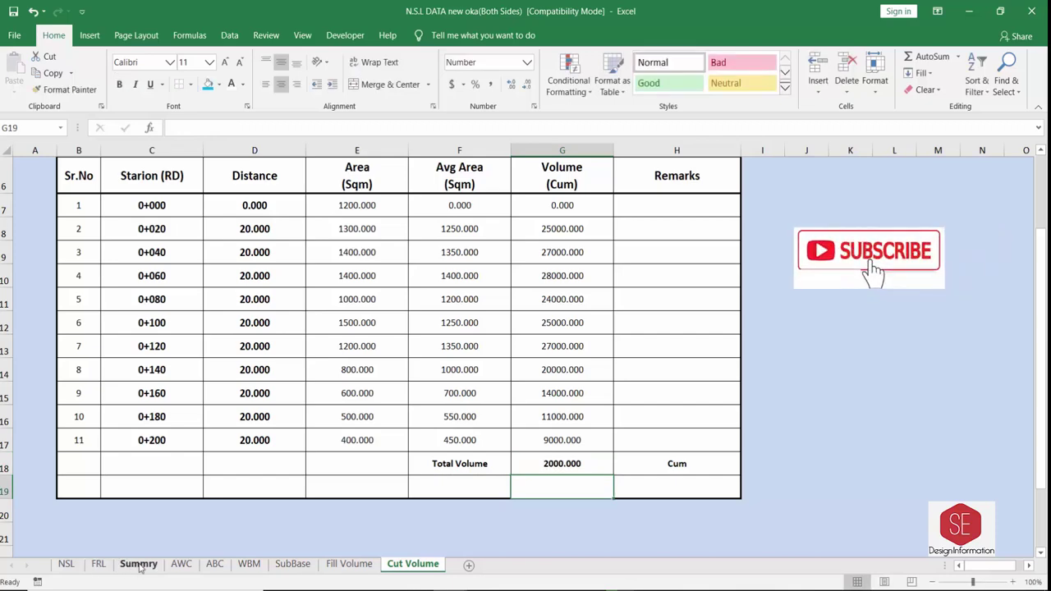
left_click(138, 565)
left_click(367, 375)
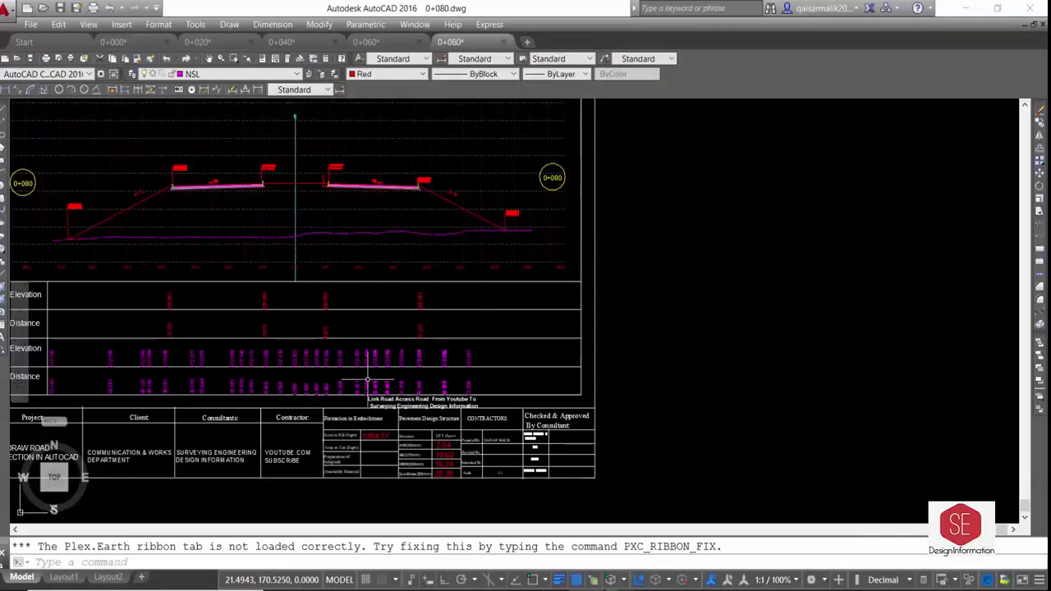
scroll(367, 381, "down", 2)
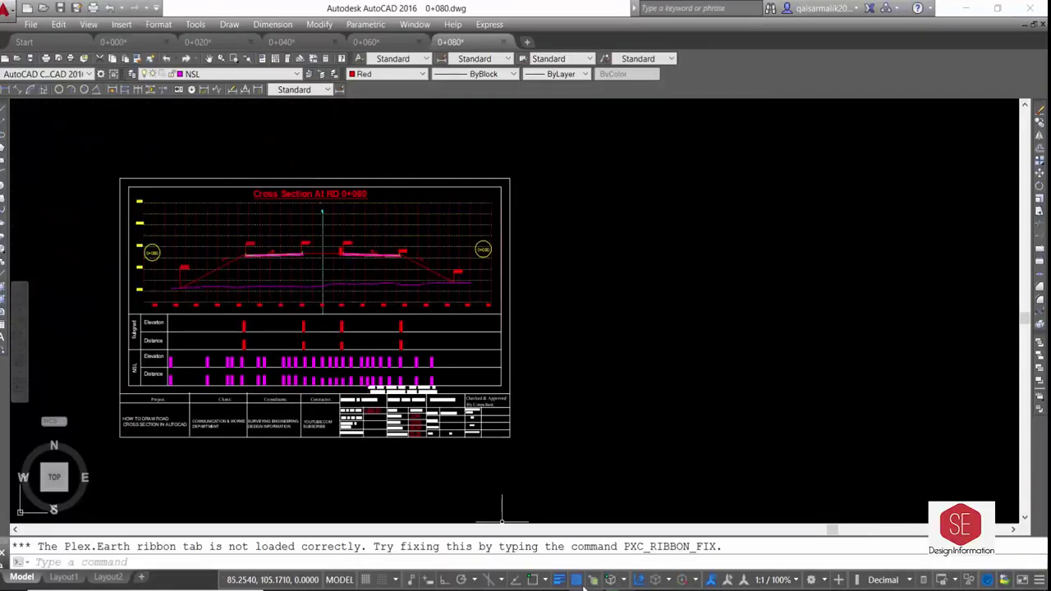
Review each Excel sheet: NSL, FRL, Summry, AWC, ABC, WBM, SubBase, Fill Volume, Cut Volume.
left_click(374, 534)
left_click(66, 564)
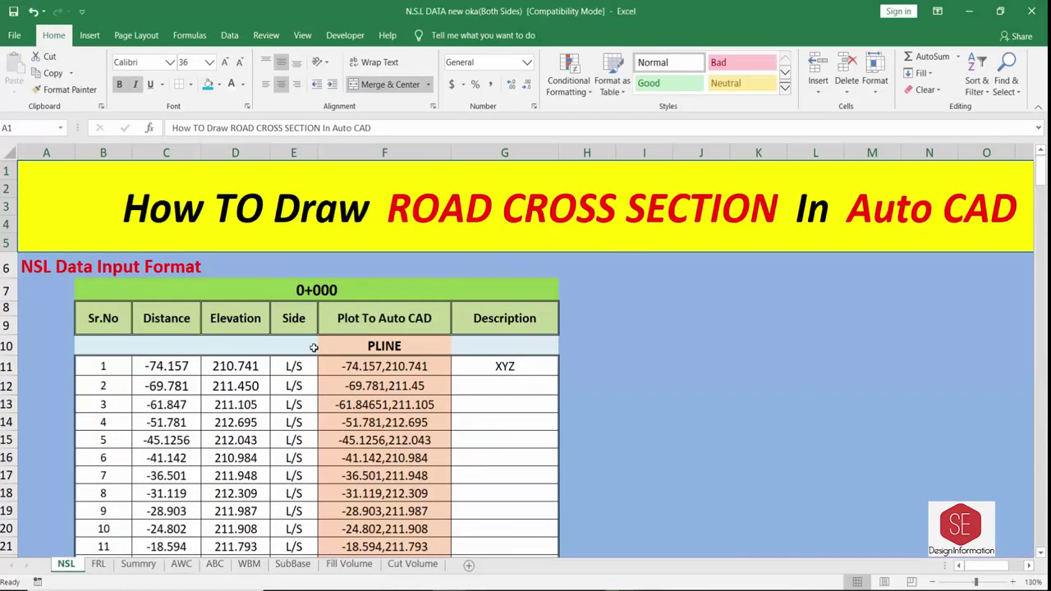
scroll(371, 275, "down", 1)
left_click(99, 564)
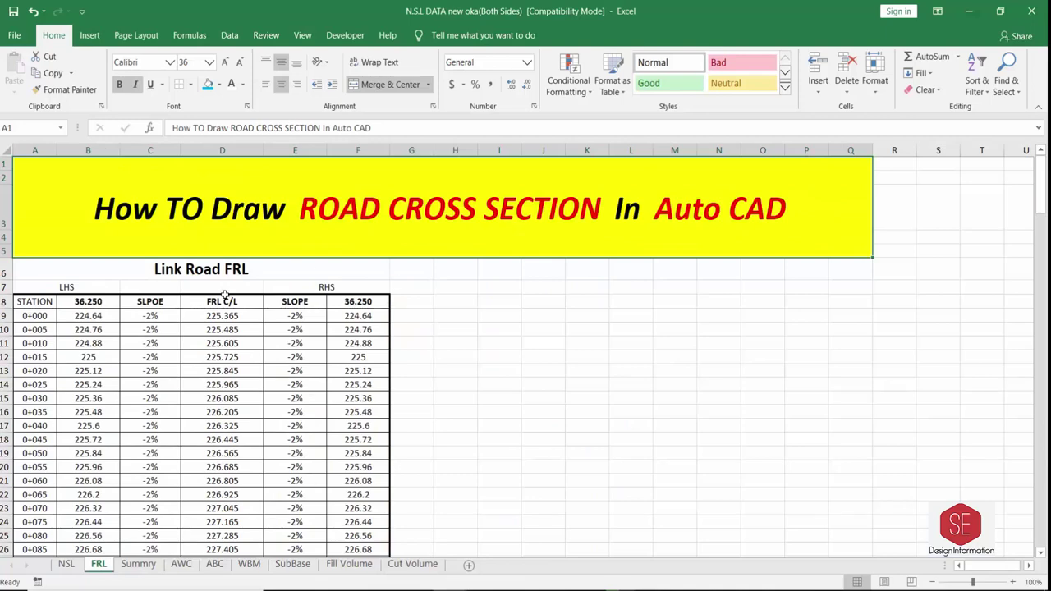
left_click(138, 564)
left_click(181, 565)
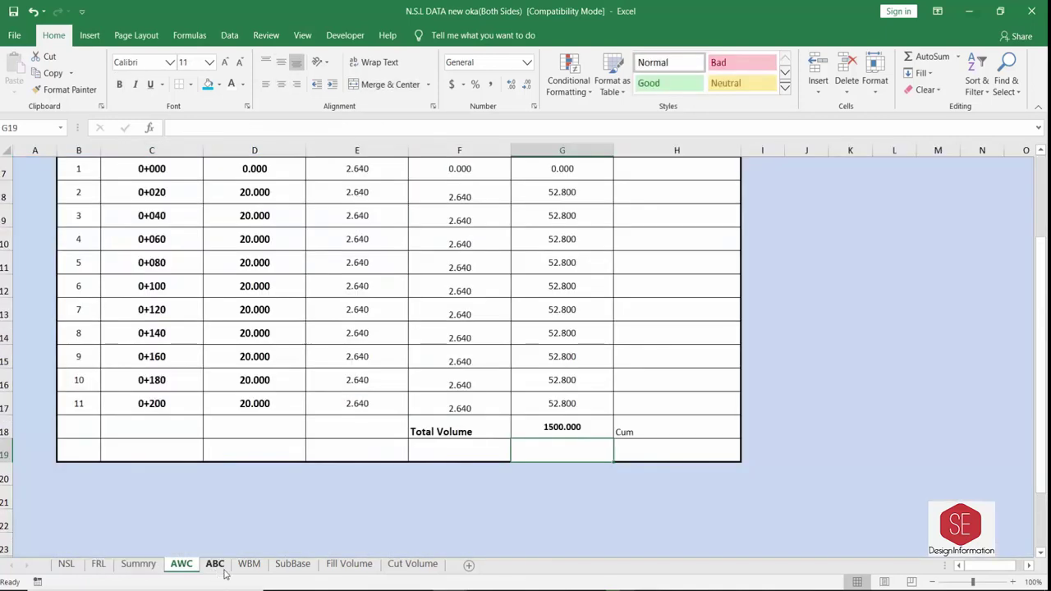
scroll(260, 451, "up", 2)
left_click(215, 565)
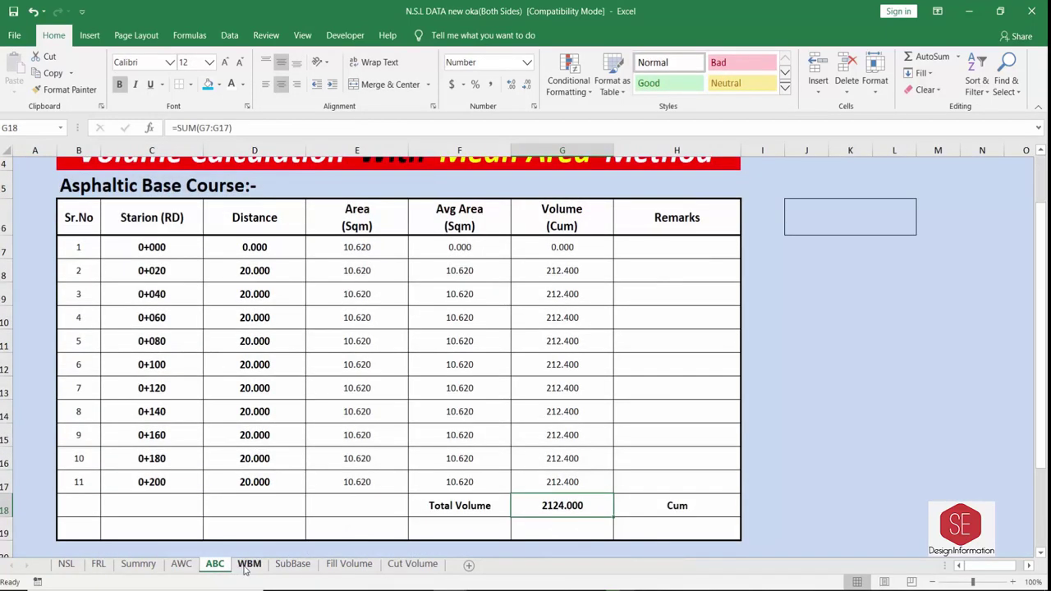
left_click(248, 564)
left_click(292, 564)
scroll(361, 509, "up", 1)
left_click(349, 564)
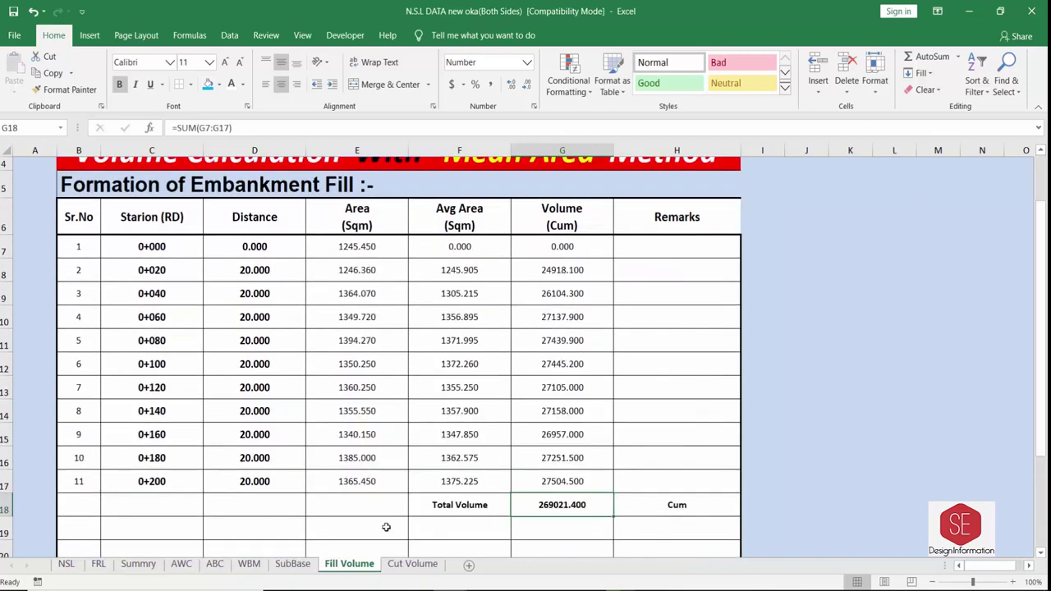
scroll(386, 527, "up", 1)
left_click(411, 564)
scroll(456, 431, "up", 1)
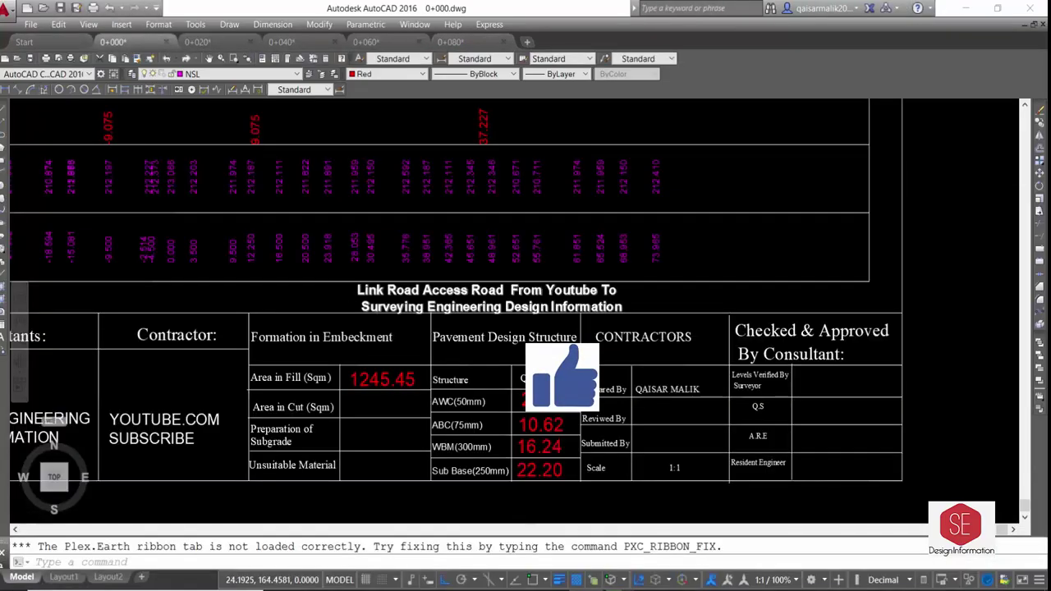
scroll(460, 312, "down", 5)
Zoom to extents so the whole 0+000 cross-section drawing fills the view.
type("z")
key("Return")
type("e")
key("Return")
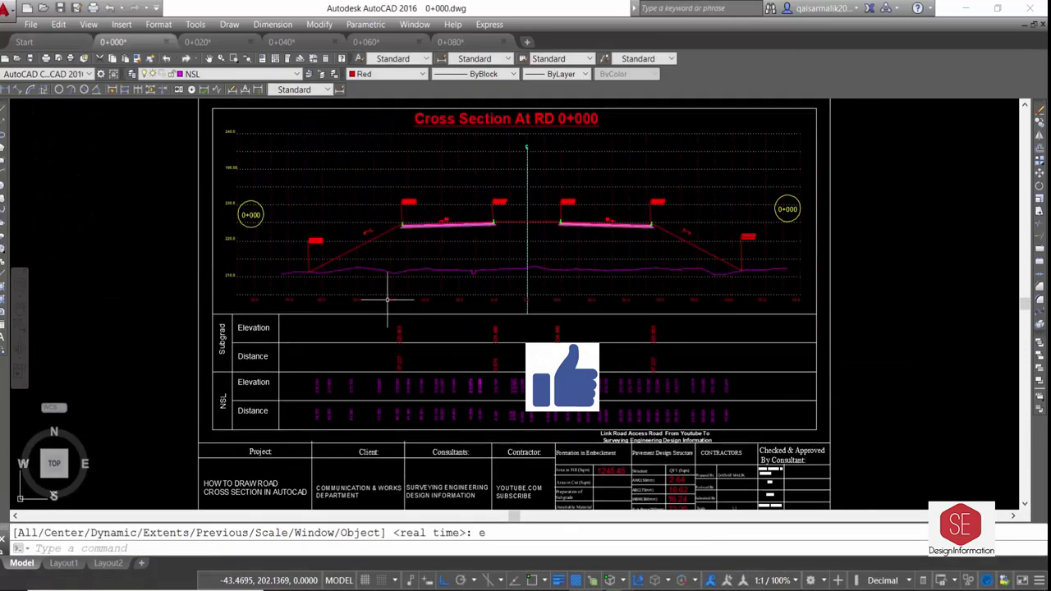
scroll(638, 296, "down", 1)
scroll(661, 278, "down", 1)
scroll(680, 259, "down", 1)
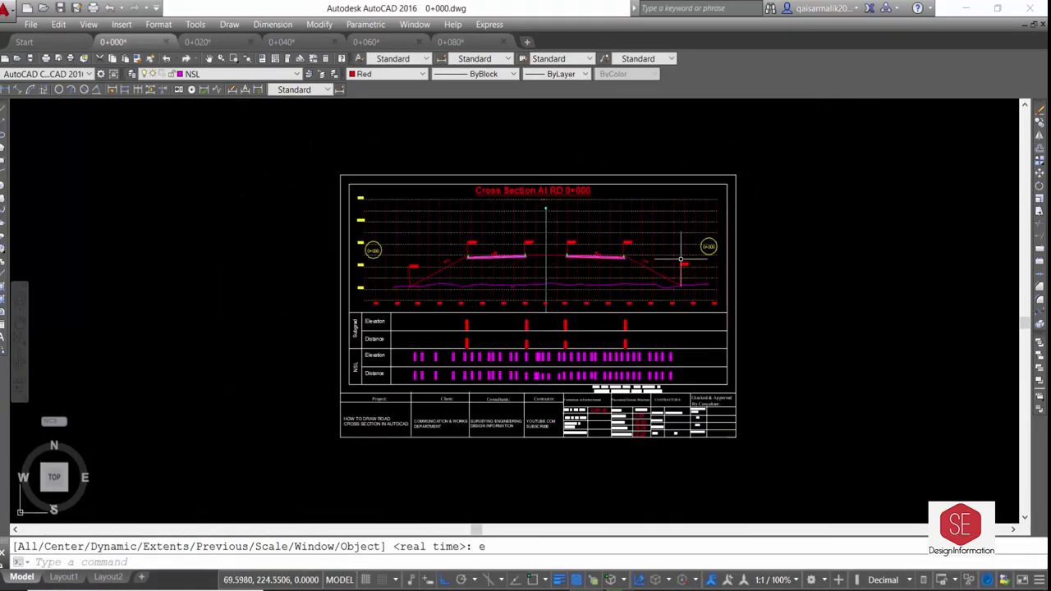
scroll(681, 259, "up", 3)
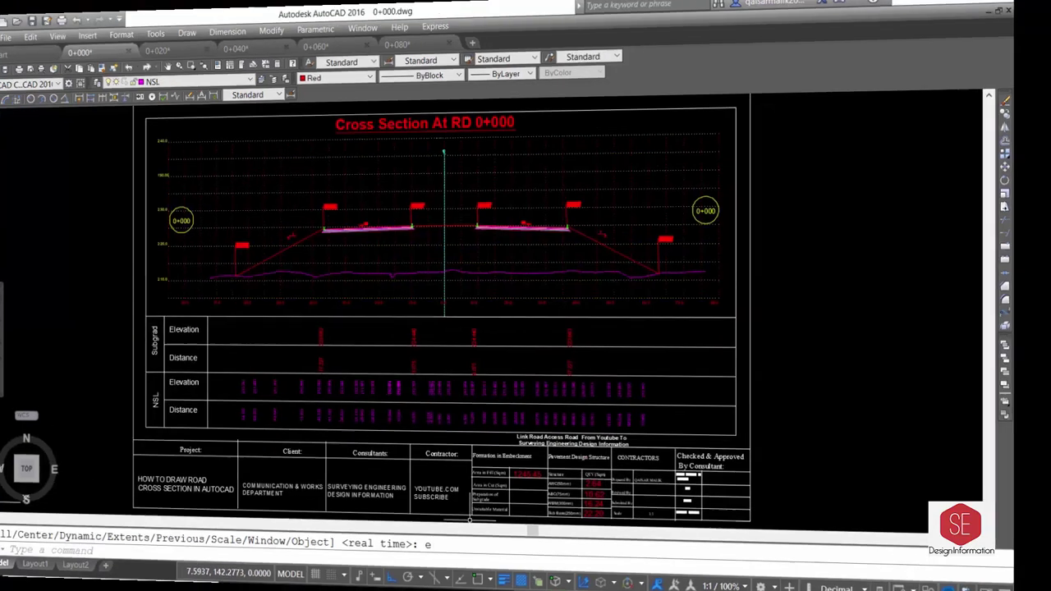